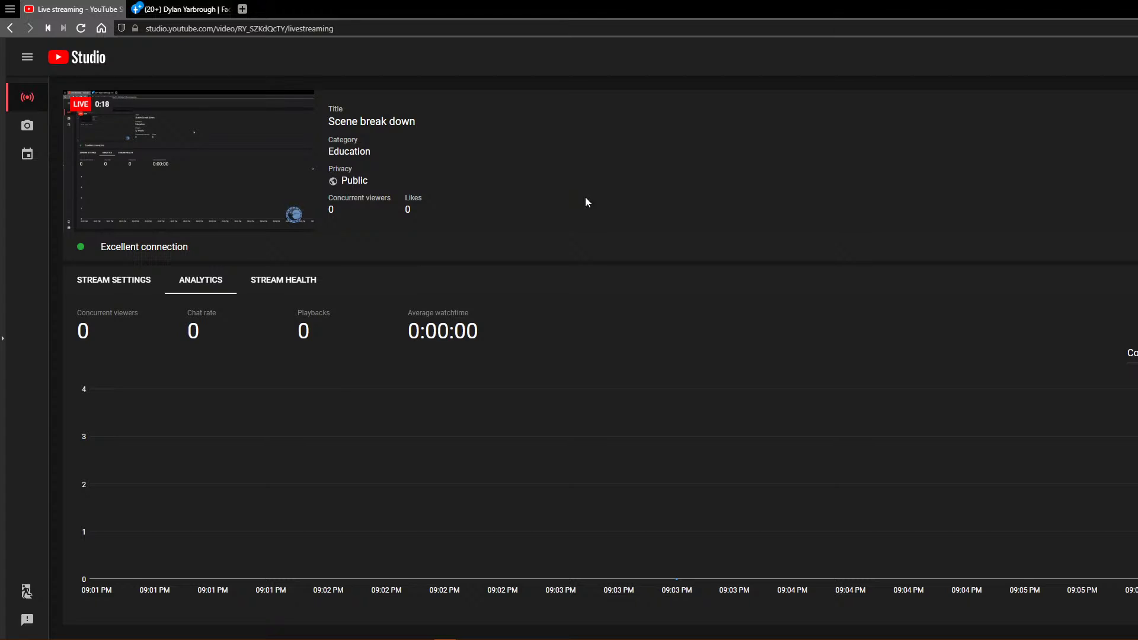
Step: Switch to Discord and post "Hello all! If anyone wants to jump in a live stream, it is now going." in the pwn-general channel
click(563, 632)
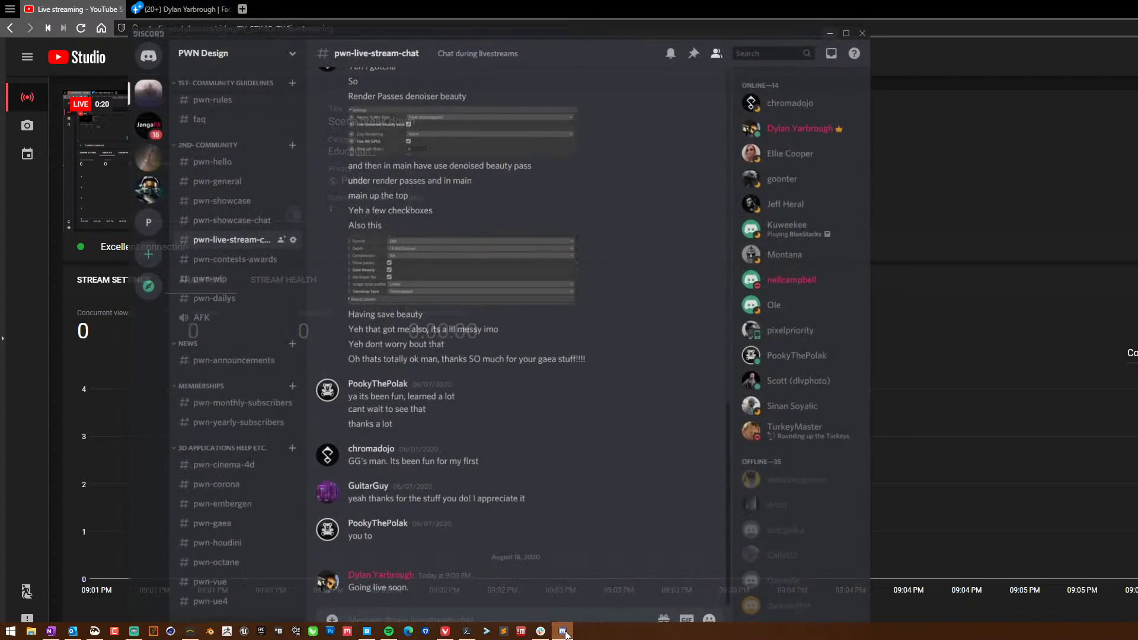
click(204, 184)
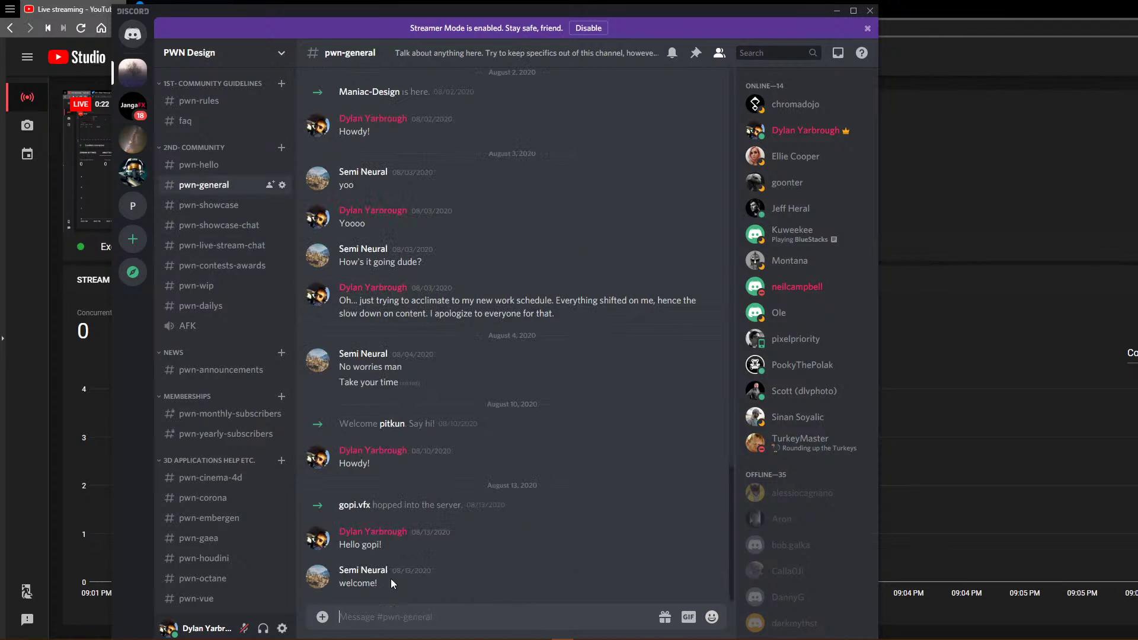
text(Hello all! Irf anyone wantrs)
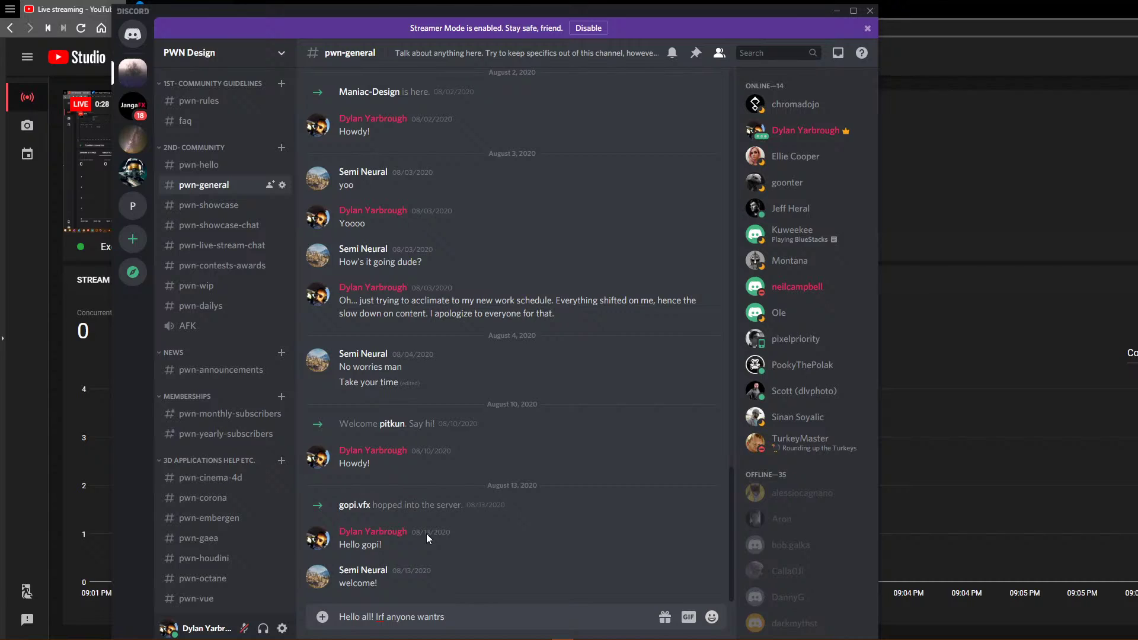
key(BackSpace)
key(BackSpace)
text(s to )
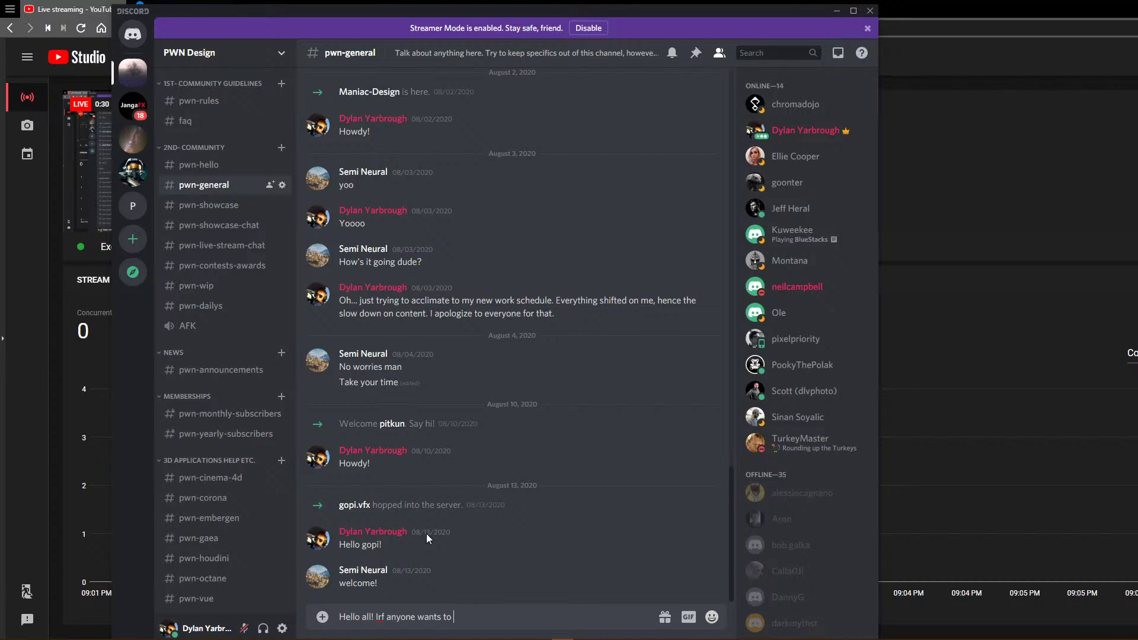
text(jump i na live stream, it is now going. -)
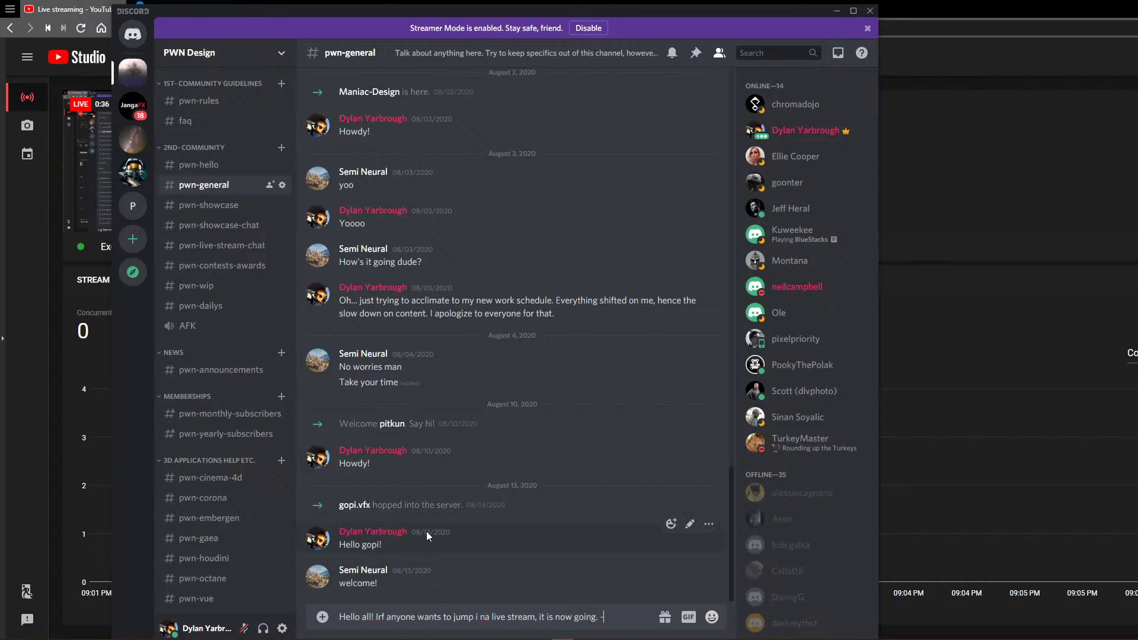
click(386, 608)
key(BackSpace)
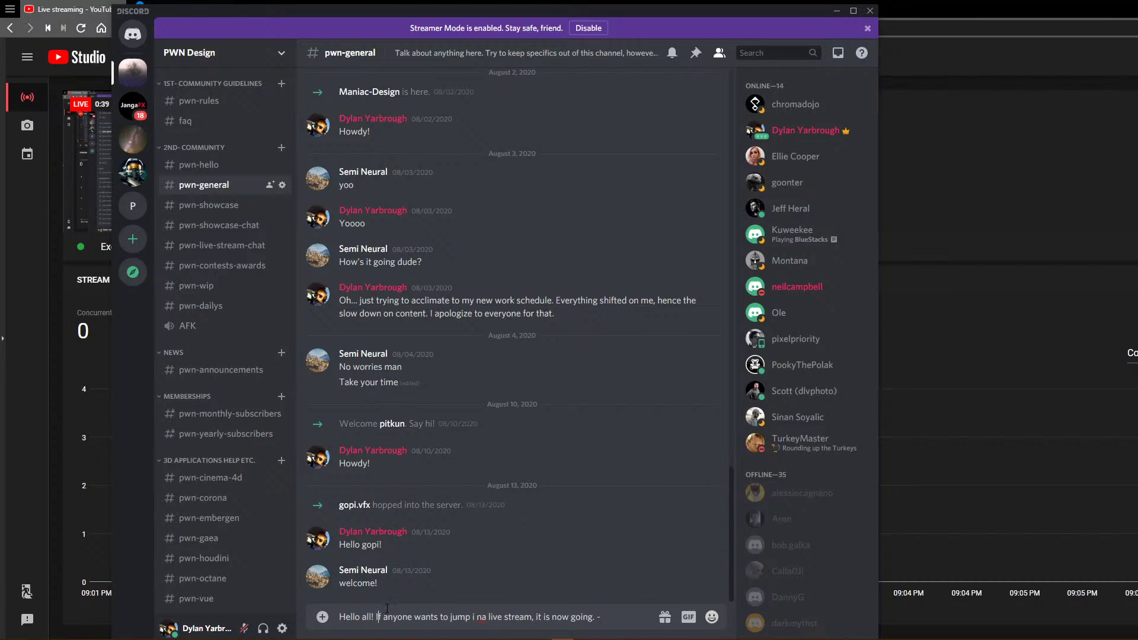
click(477, 616)
click(618, 610)
key(Return)
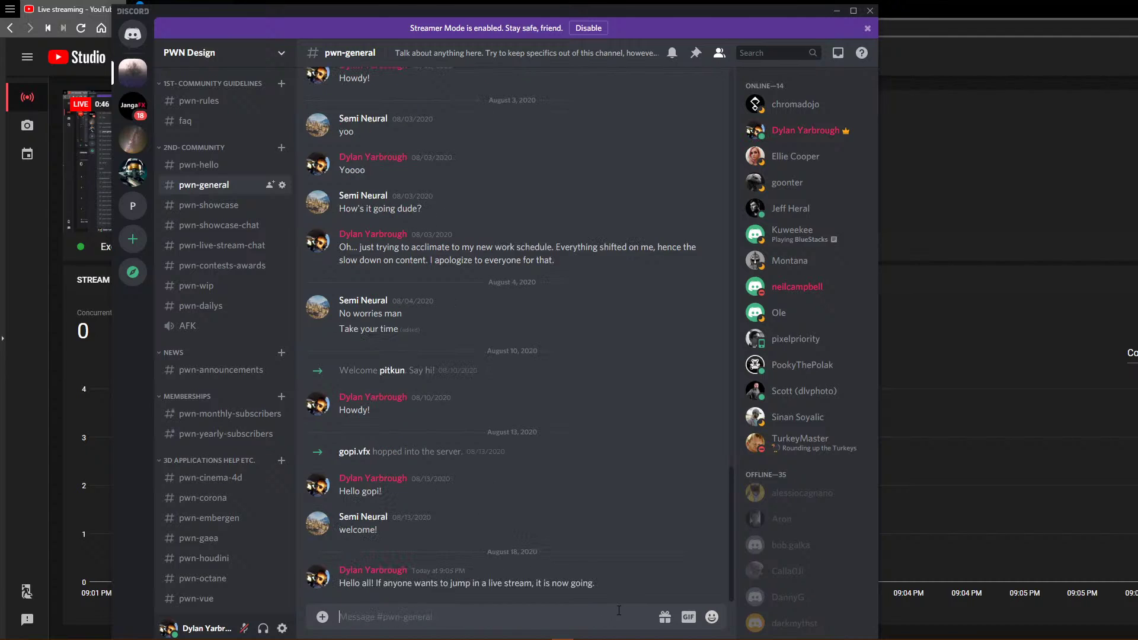
Step: Return to YouTube Studio and set the live preview player's quality to 1080p60
click(946, 196)
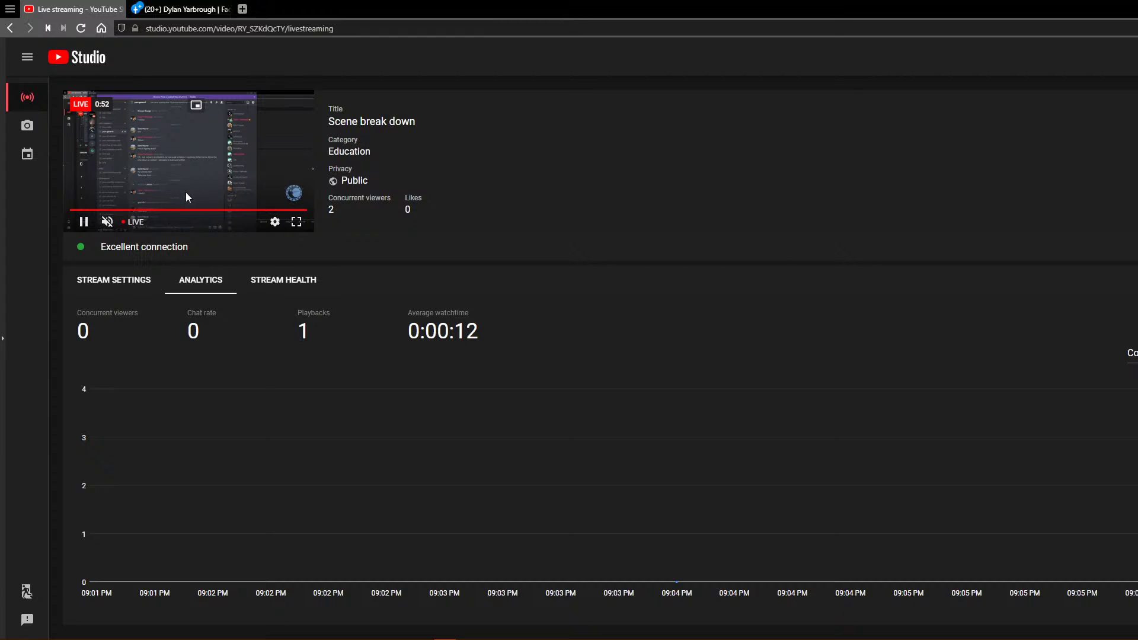
click(204, 161)
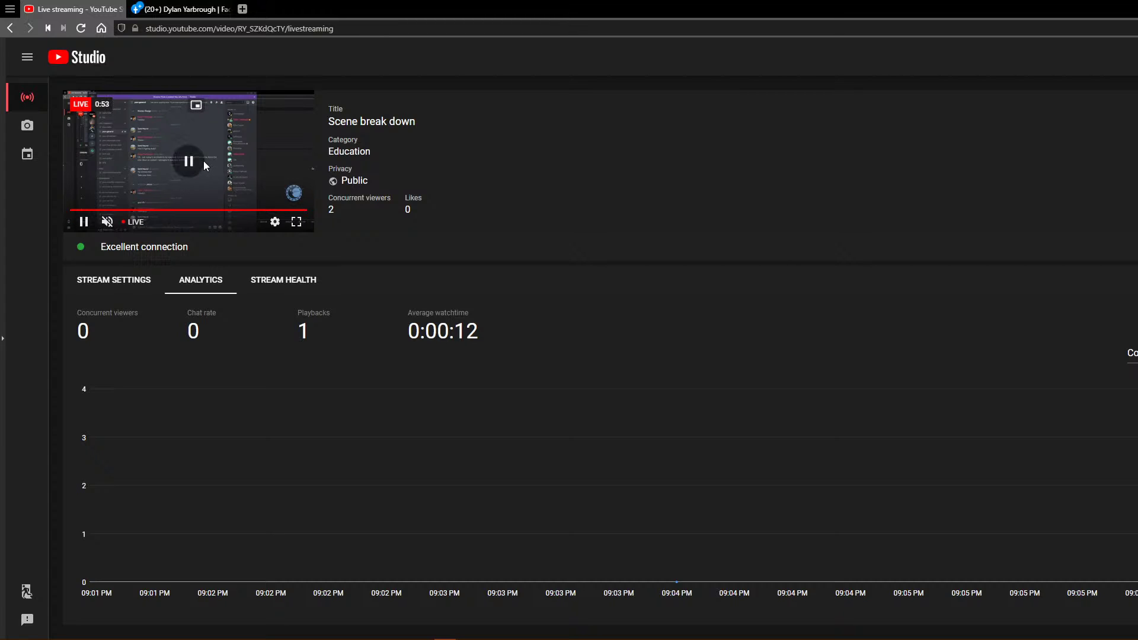
click(275, 222)
click(285, 186)
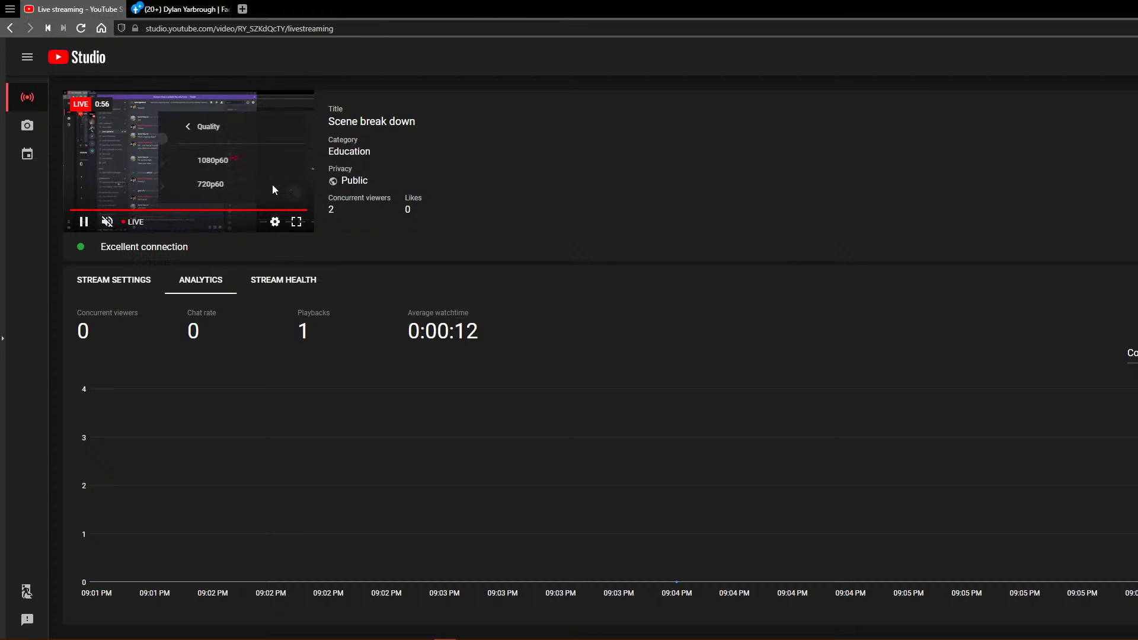
click(226, 161)
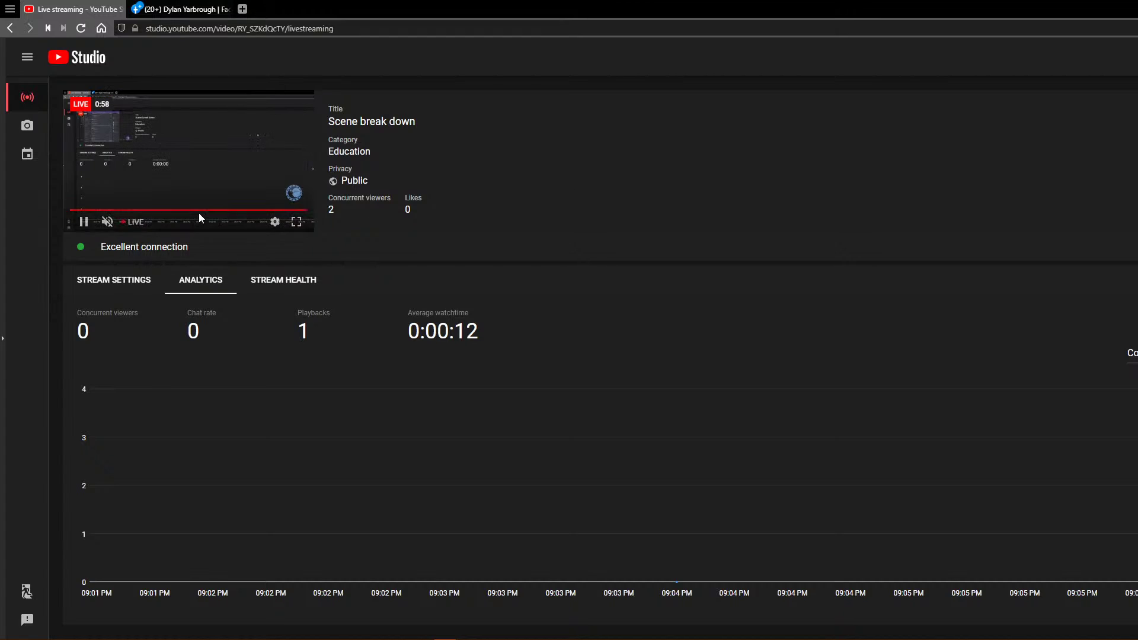
Step: Copy the live stream's video URL and post it in Discord's pwn-general channel
right_click(96, 148)
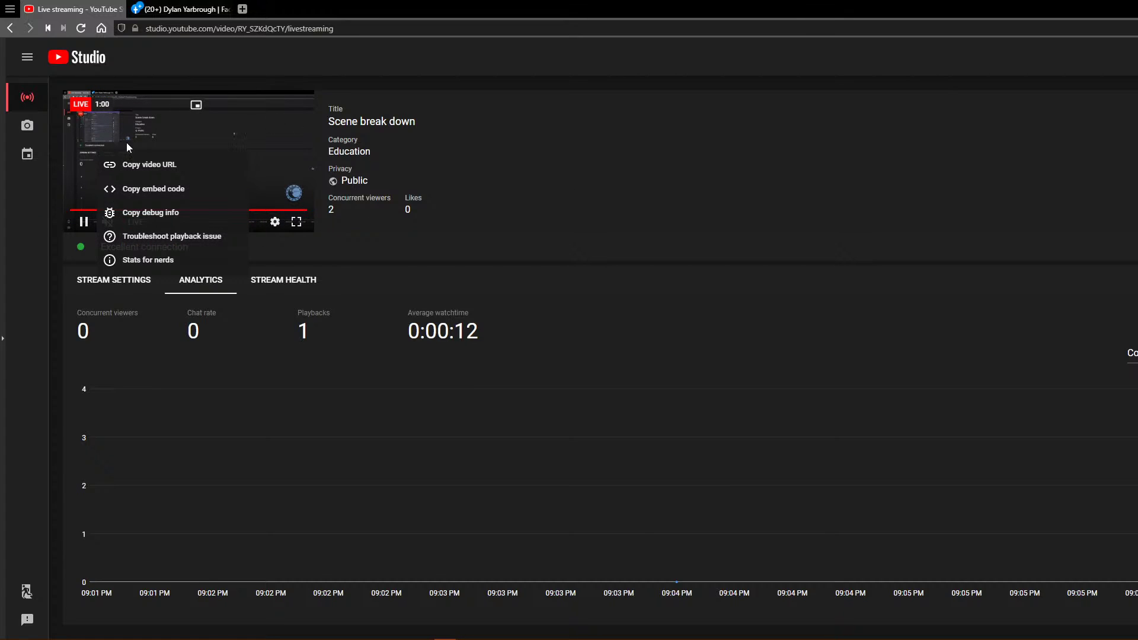
click(148, 164)
mouse_move(508, 625)
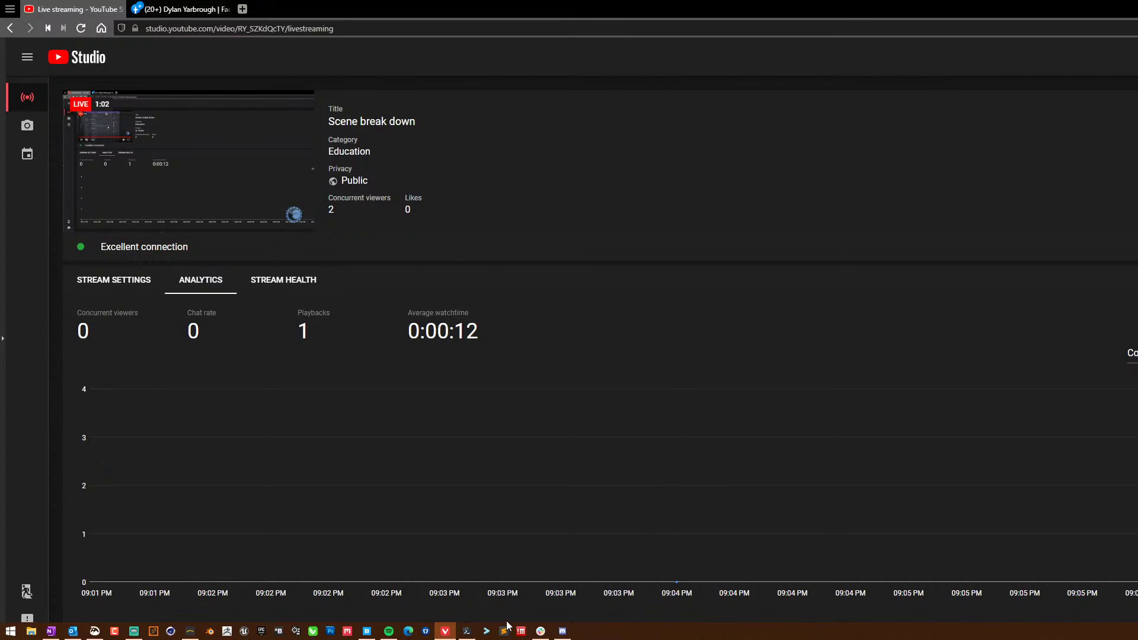
click(562, 631)
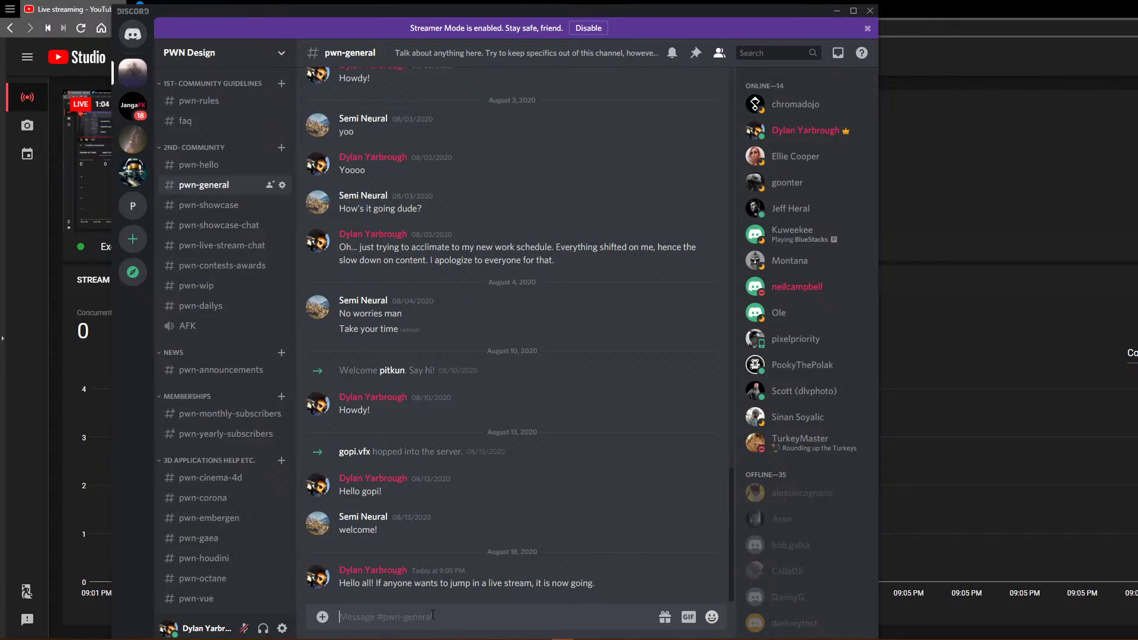
key(ctrl+v)
key(Return)
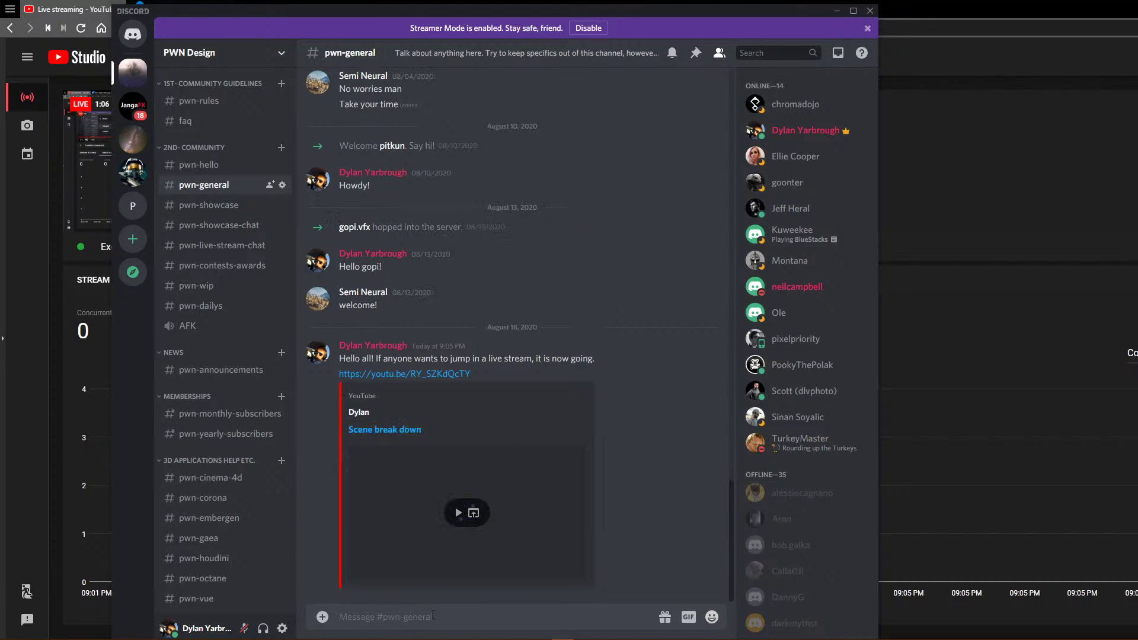
Step: Switch back to the browser and open the QuadSpinner Gaea group on Facebook
click(996, 246)
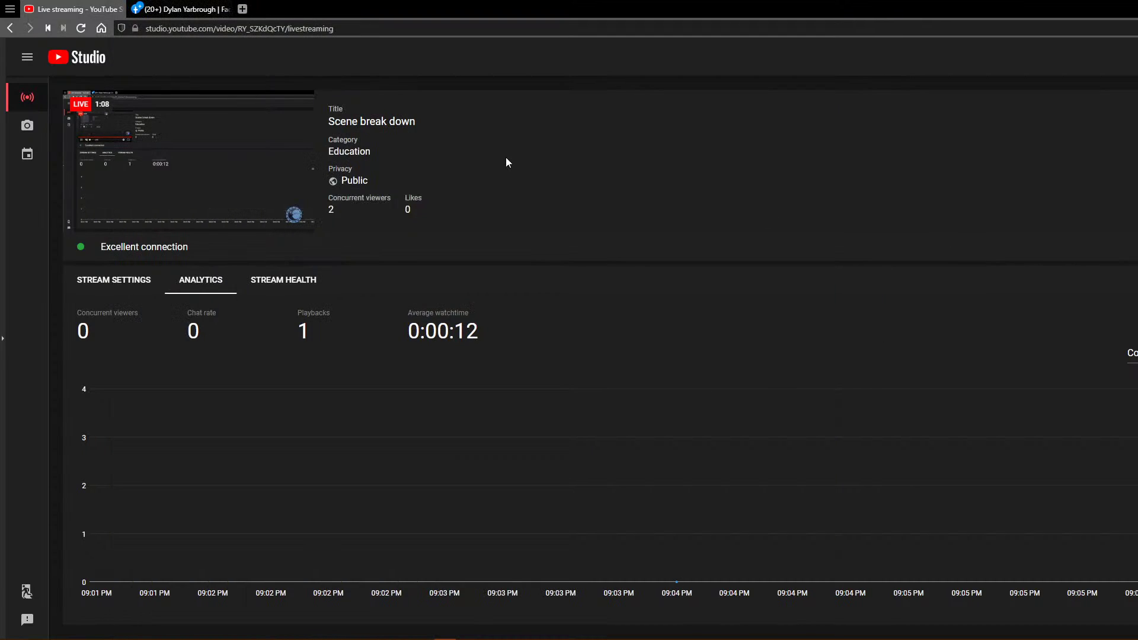
click(180, 9)
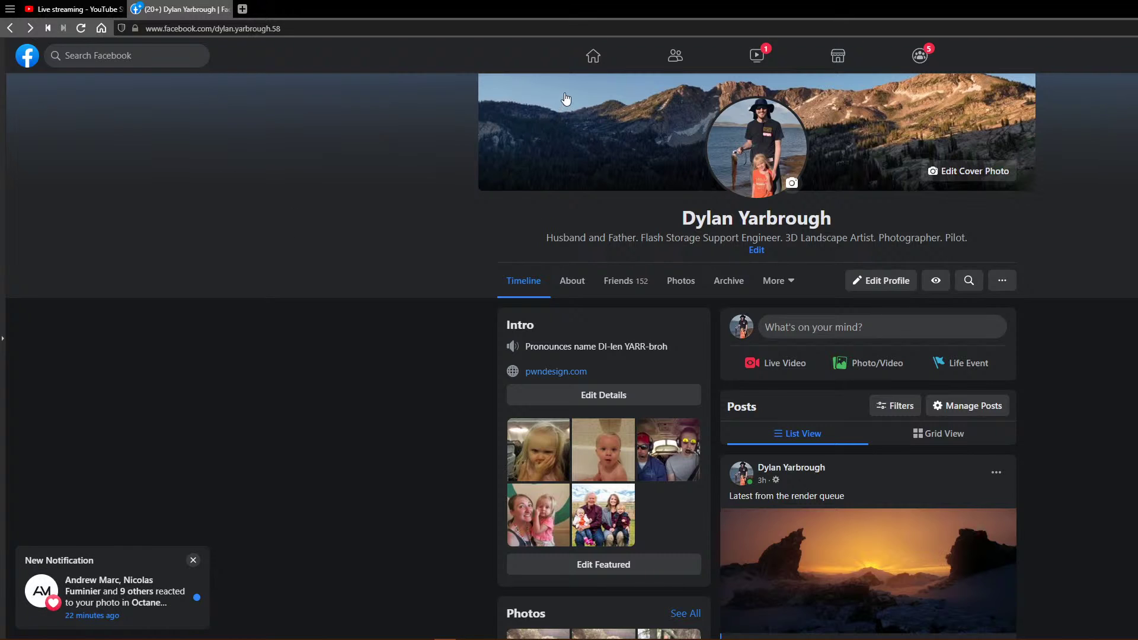
click(592, 57)
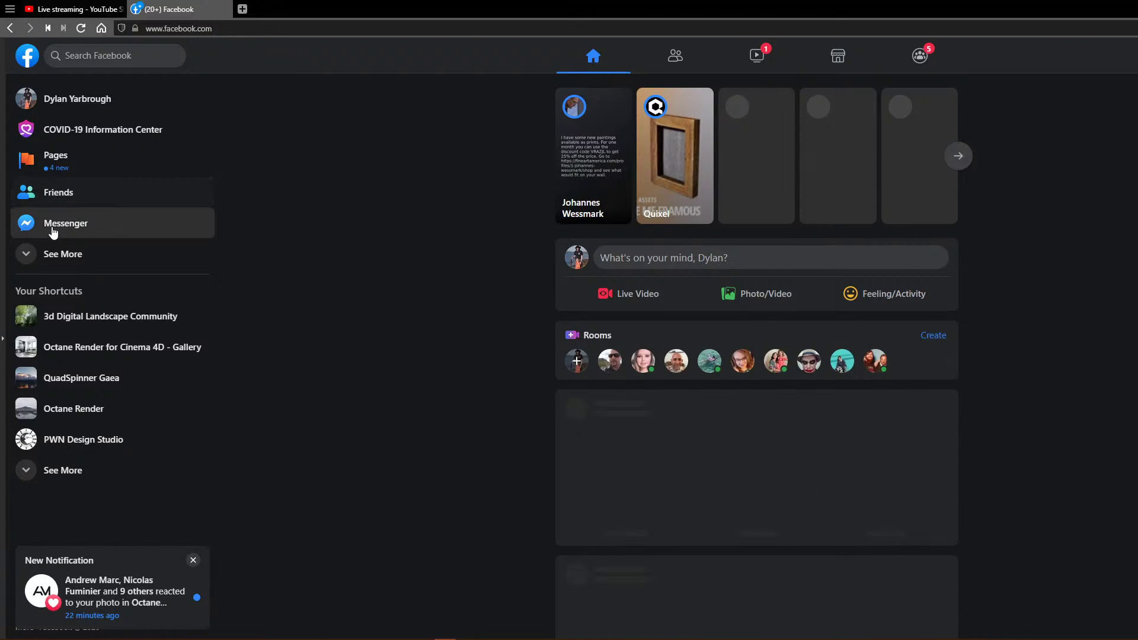
click(89, 384)
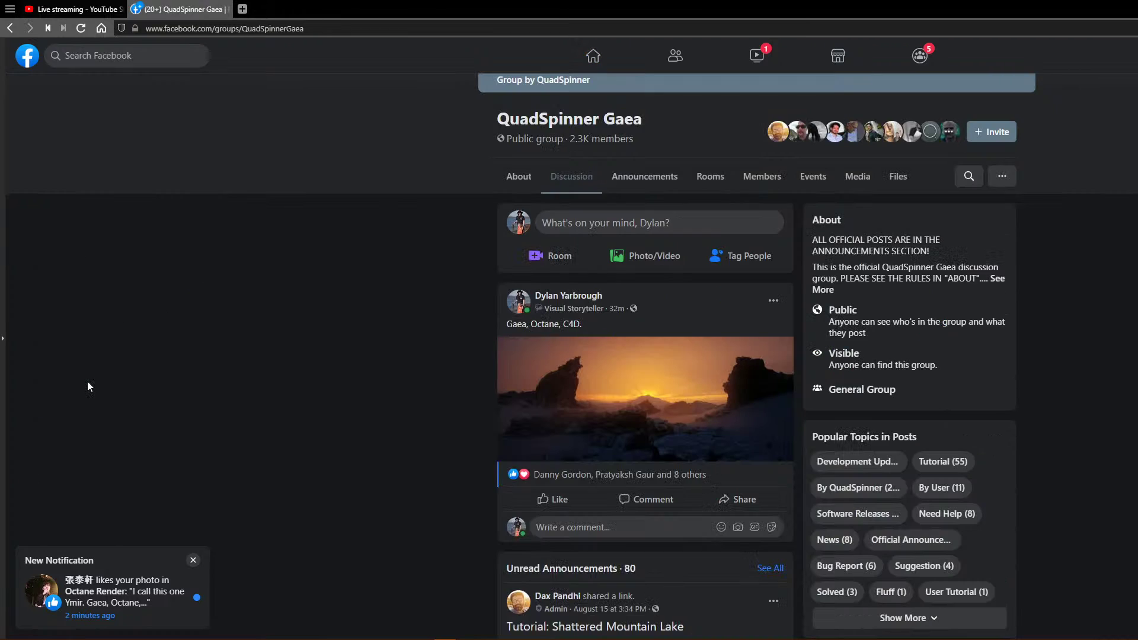
Step: Start a group post reading "I'm live, if anyone wants to jump in. Breaking down a scene I made. I have been asked to by a few"
click(620, 225)
text(I'm l)
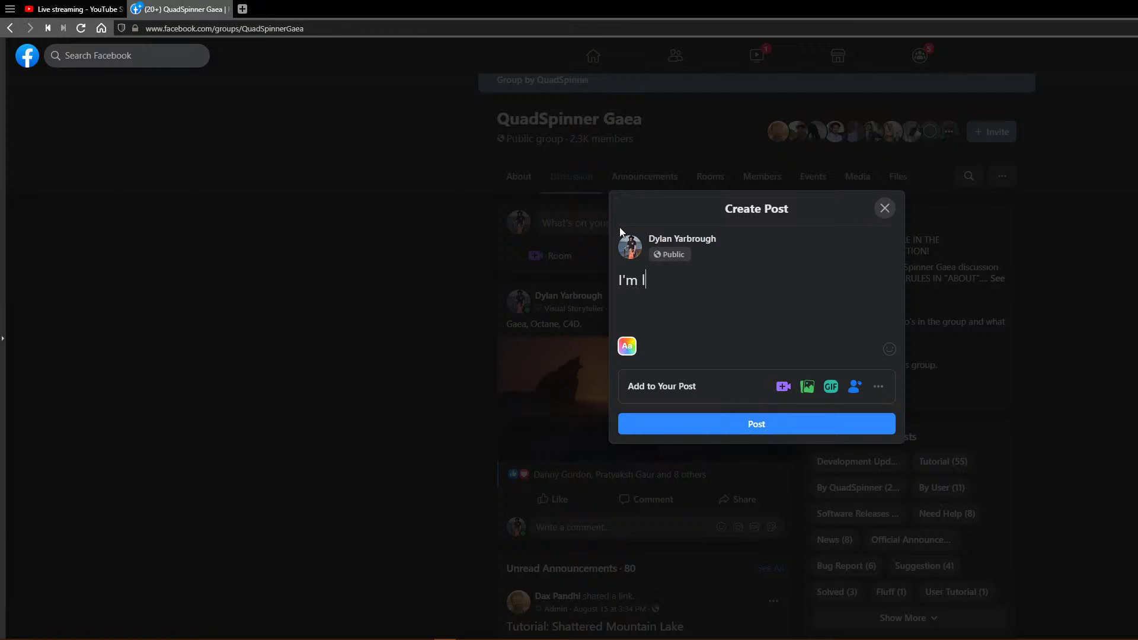
text(iove, if anyone w)
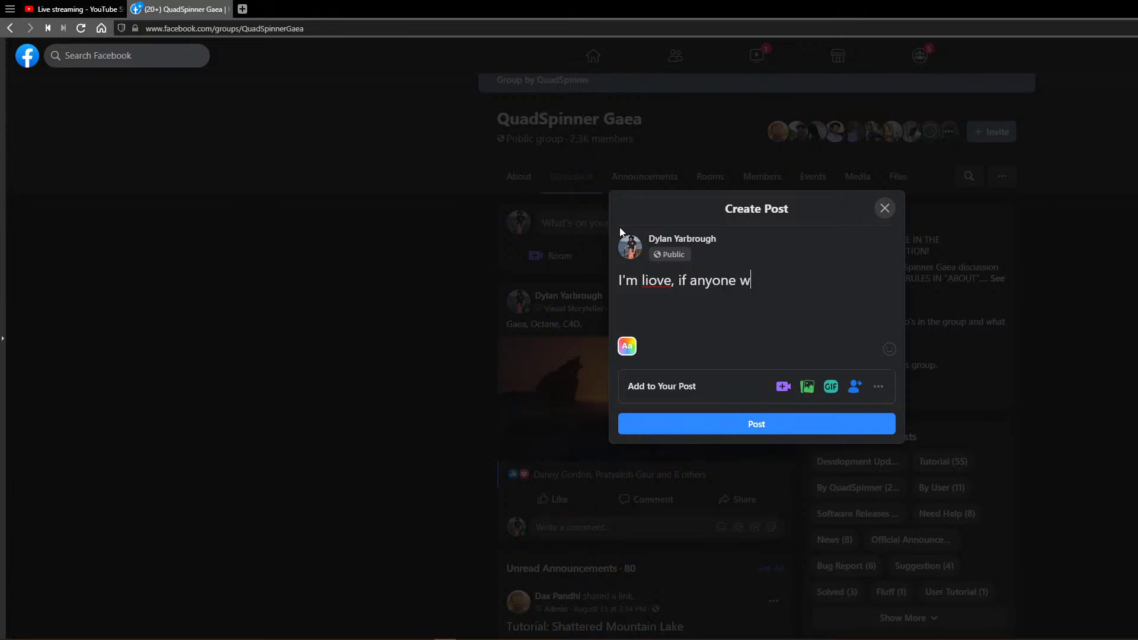
text(ants to jump in. Br)
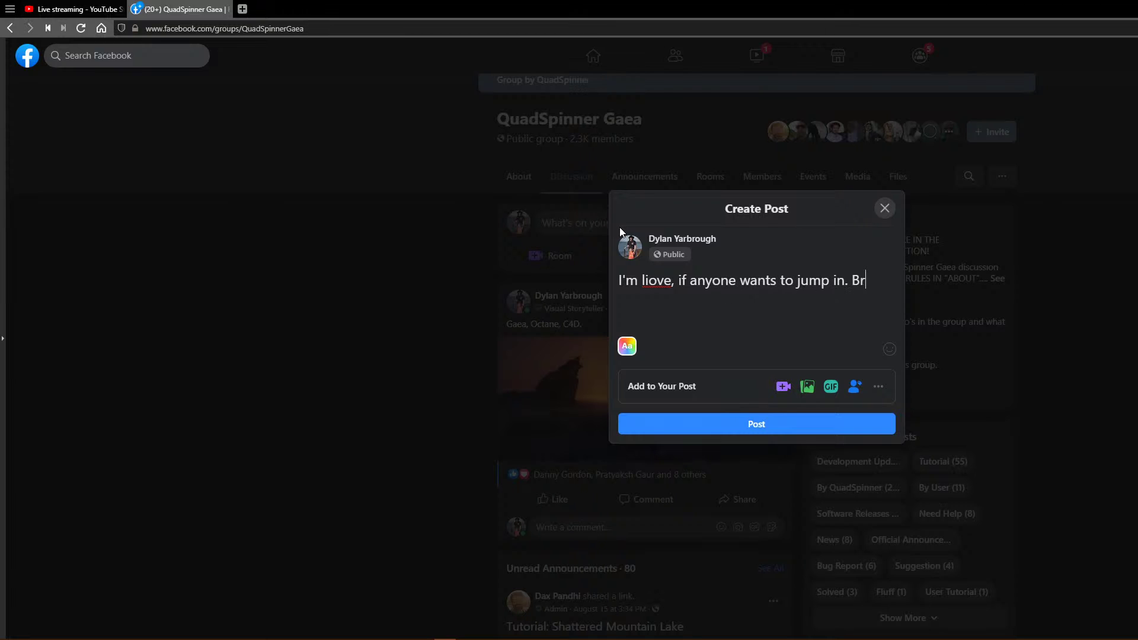
text(eaking down a scene)
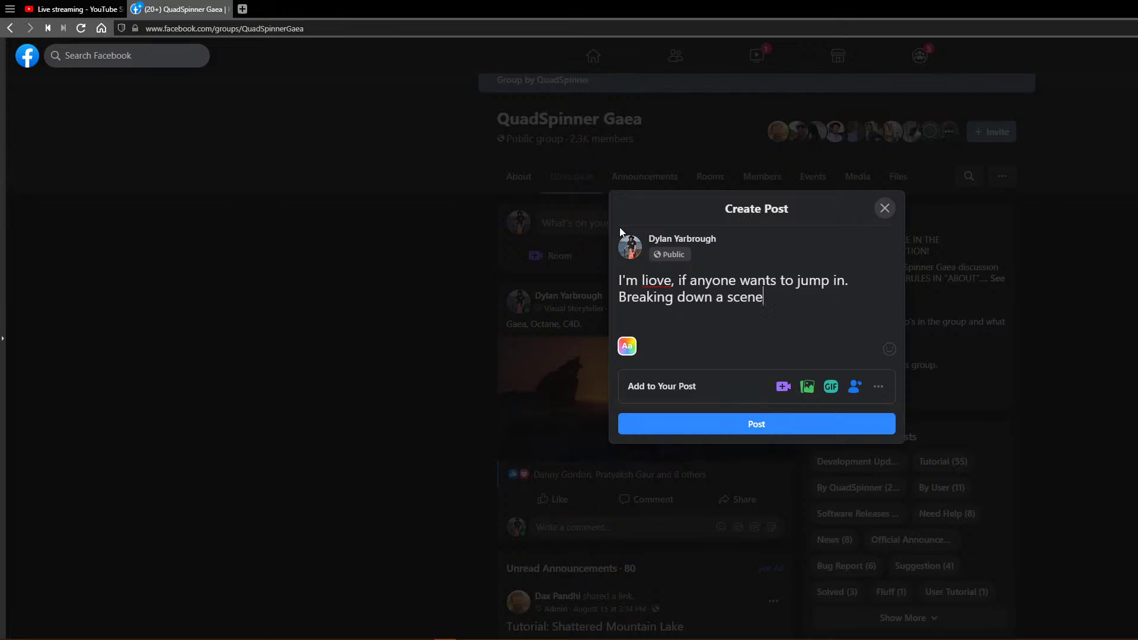
text( I made. I have been aske)
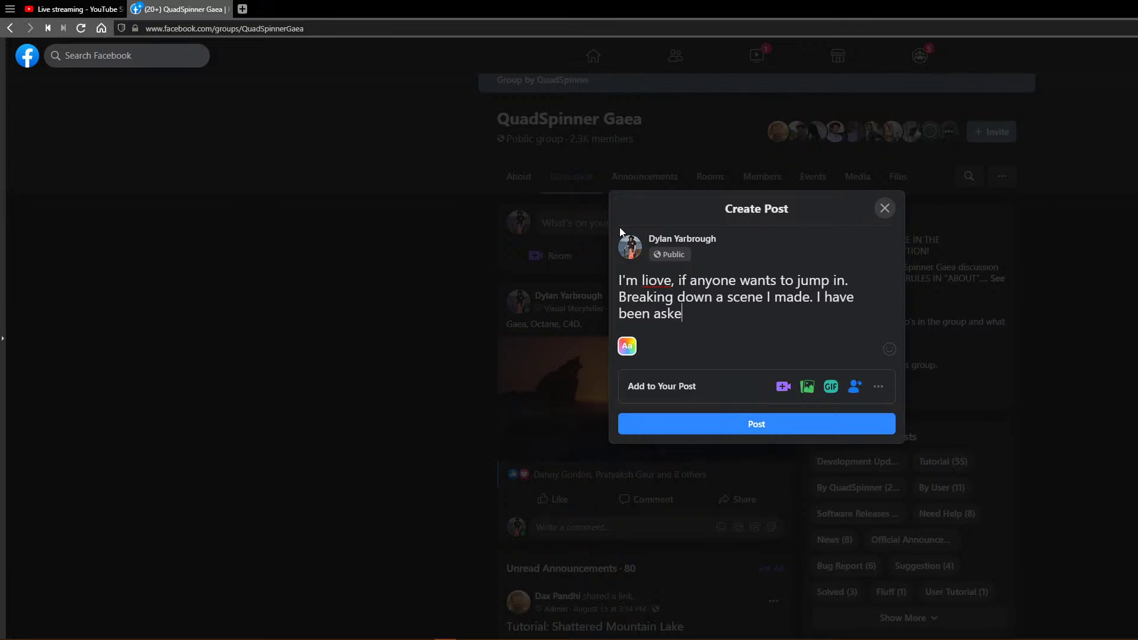
text(d to by a few)
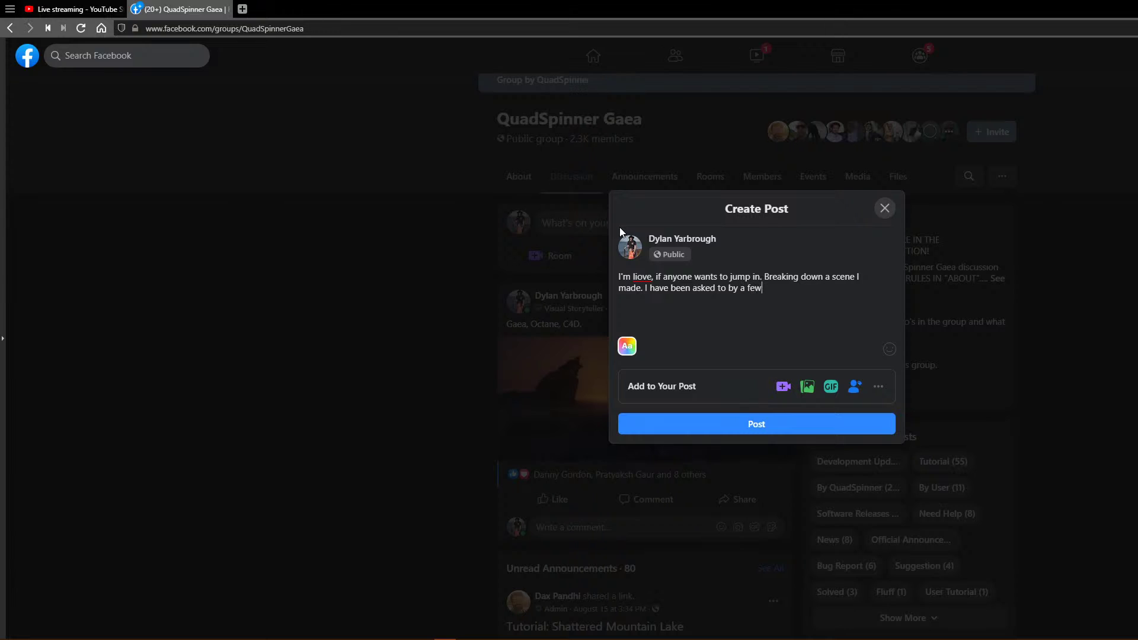
Step: Finish the post with "people. Figured a live stream would be best to answer questions.", correct the misspelled "live" and publish it
text( people. Figured a live stream would be best)
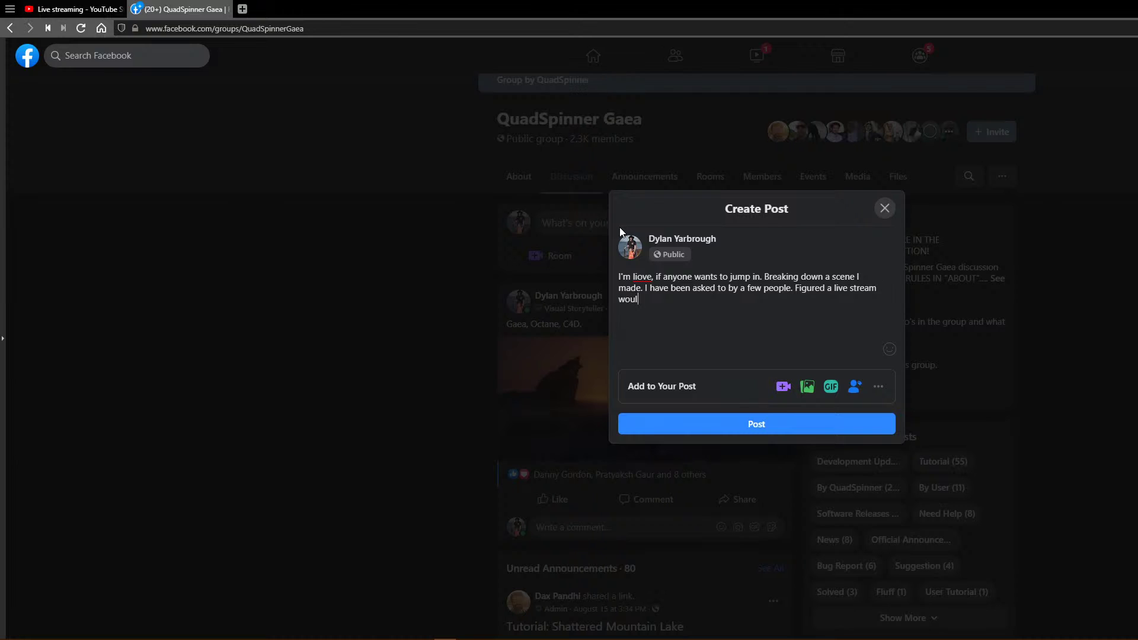
text( to asnwer)
key(BackSpace)
key(BackSpace)
key(BackSpace)
key(BackSpace)
key(BackSpace)
text(wer questions.)
click(641, 276)
key(BackSpace)
click(749, 429)
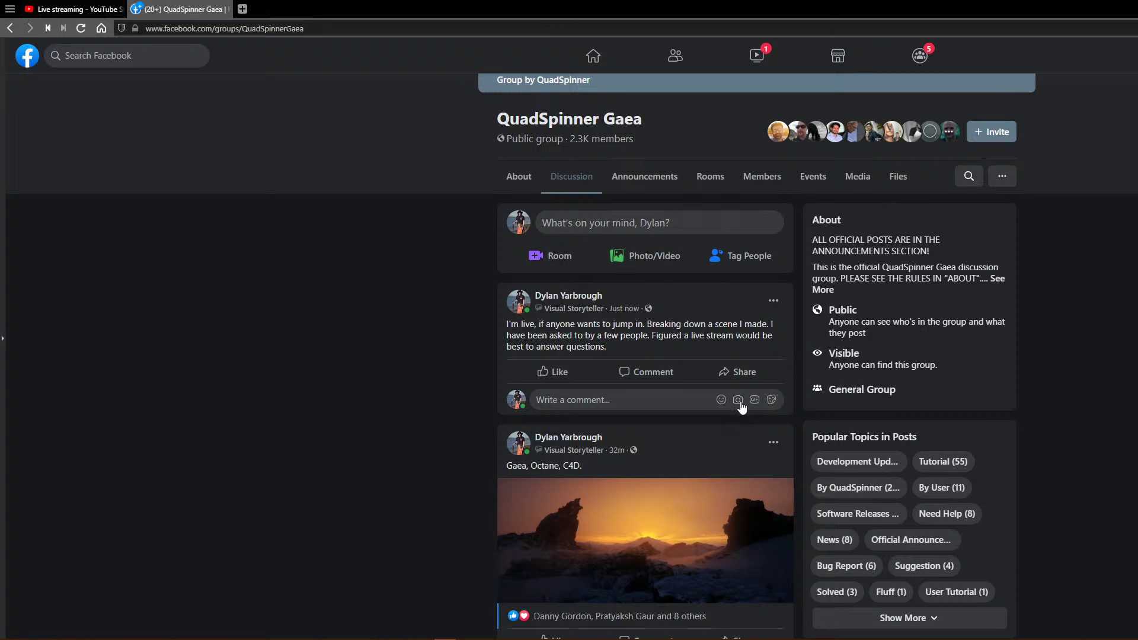
Step: Edit the newly published group post to add the copied live stream URL and save the change
click(773, 300)
click(642, 368)
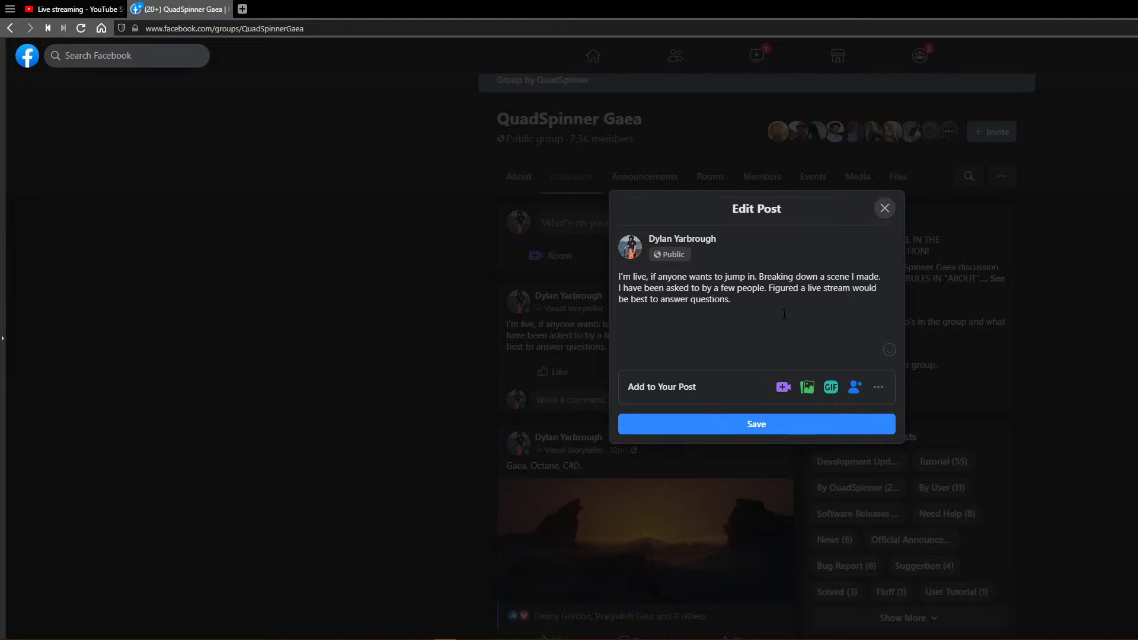
key(ctrl+v)
click(775, 489)
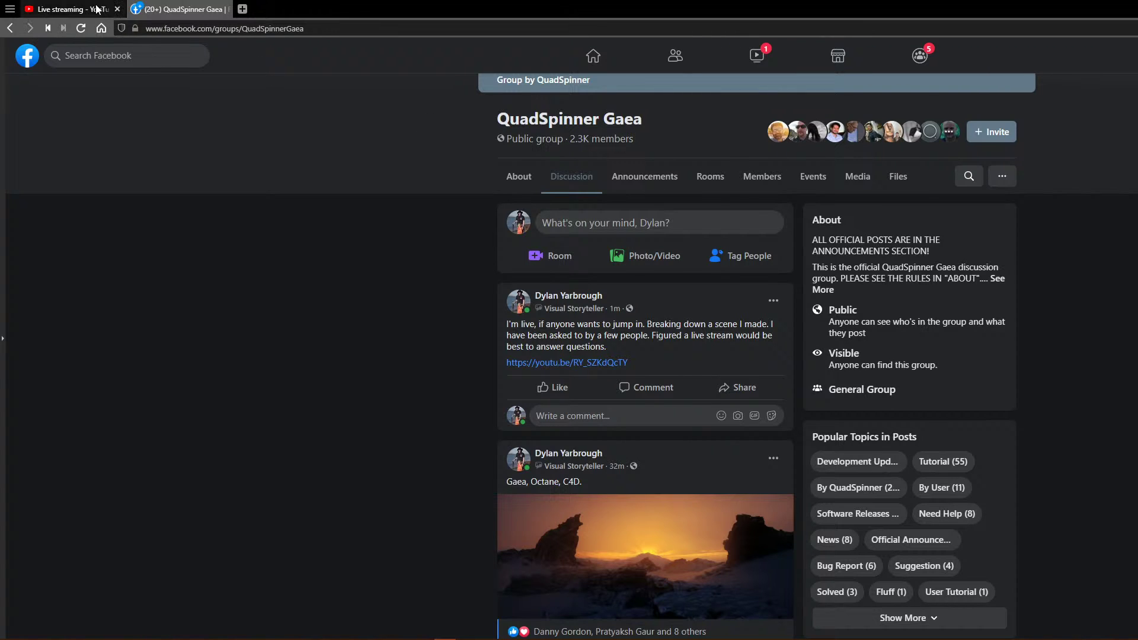
Step: Check Discord's pwn-live-stream-chat channel, dismiss the Streamer Mode banner, and return to the YouTube Studio livestream page
click(71, 9)
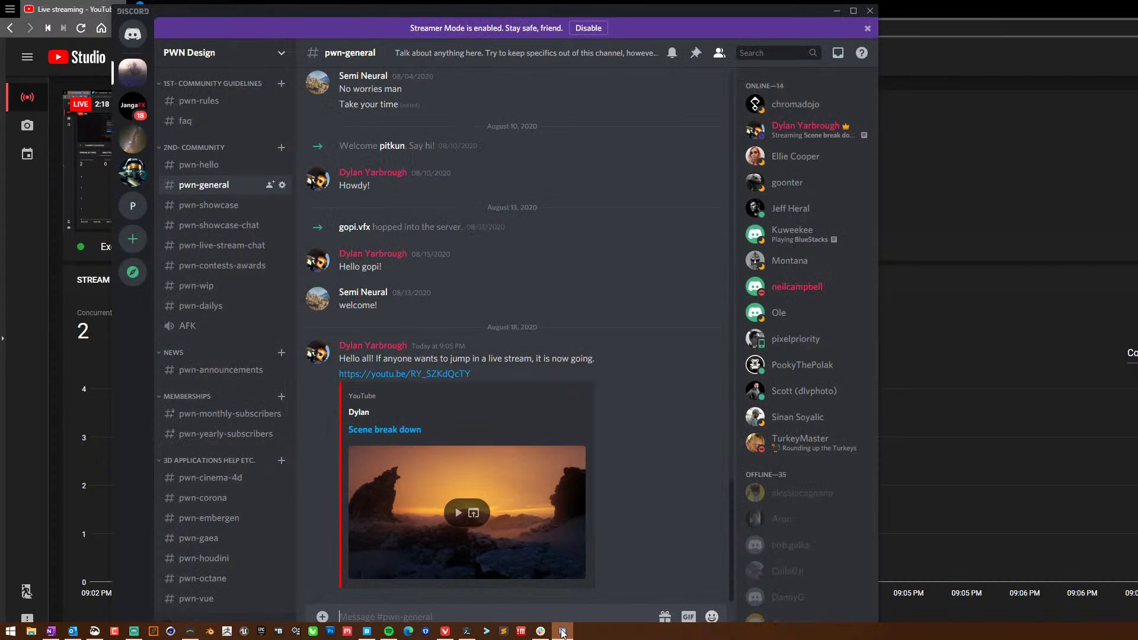
click(562, 631)
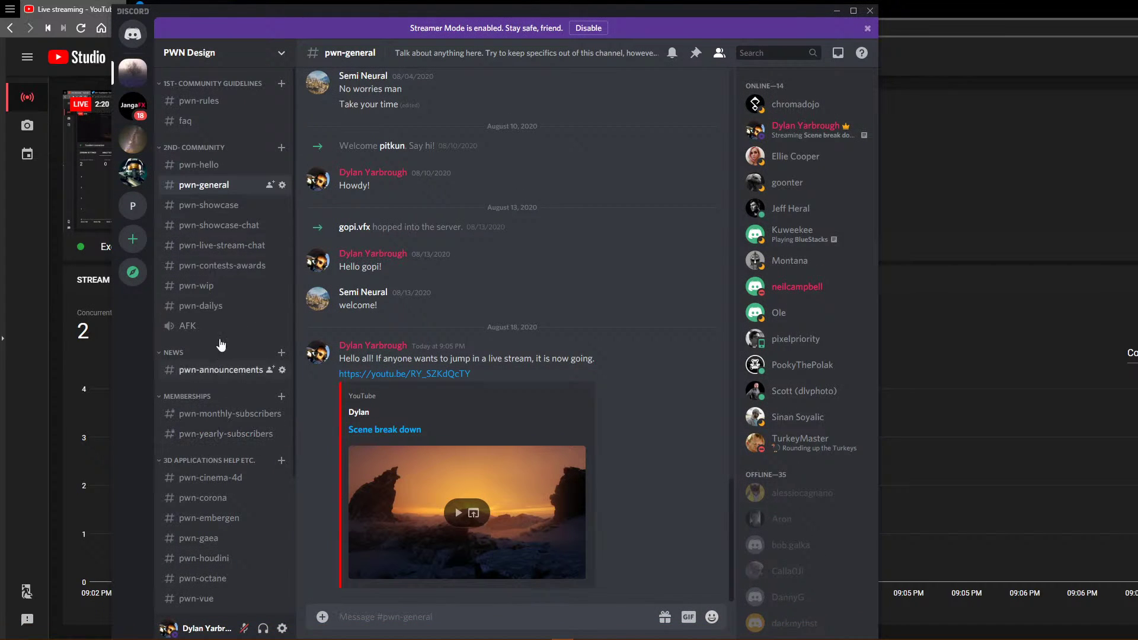
click(220, 225)
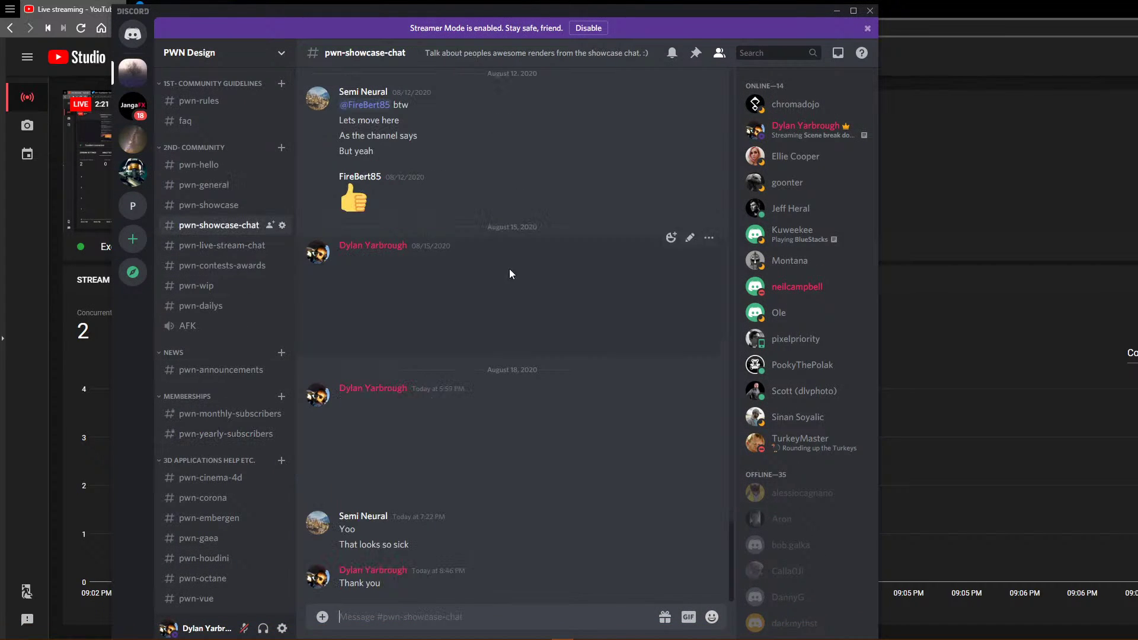
click(222, 245)
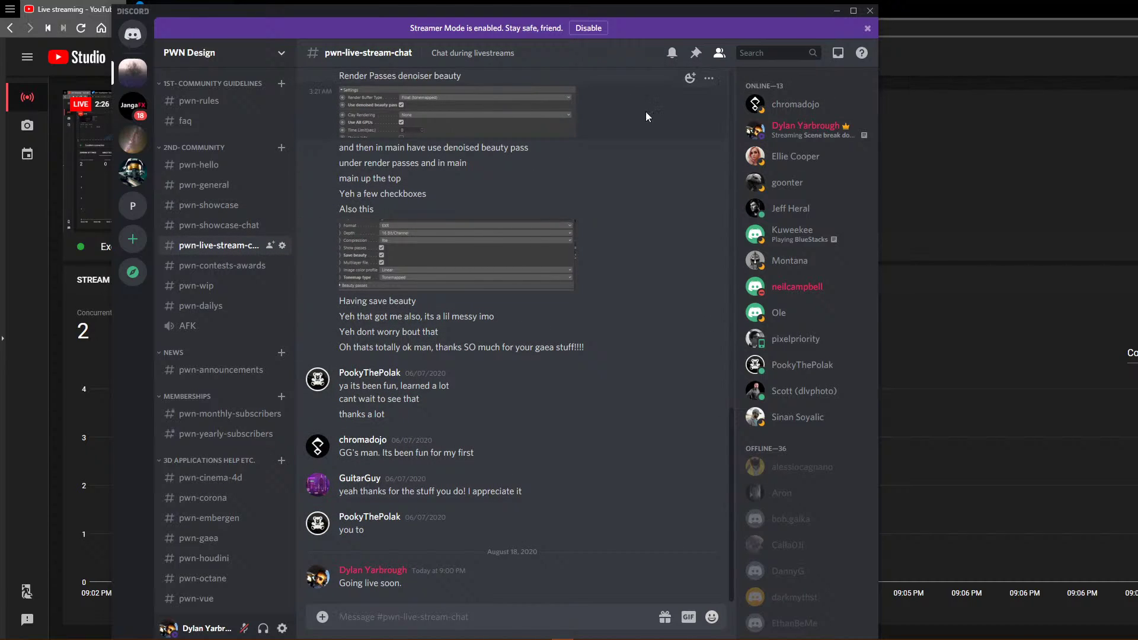
click(867, 28)
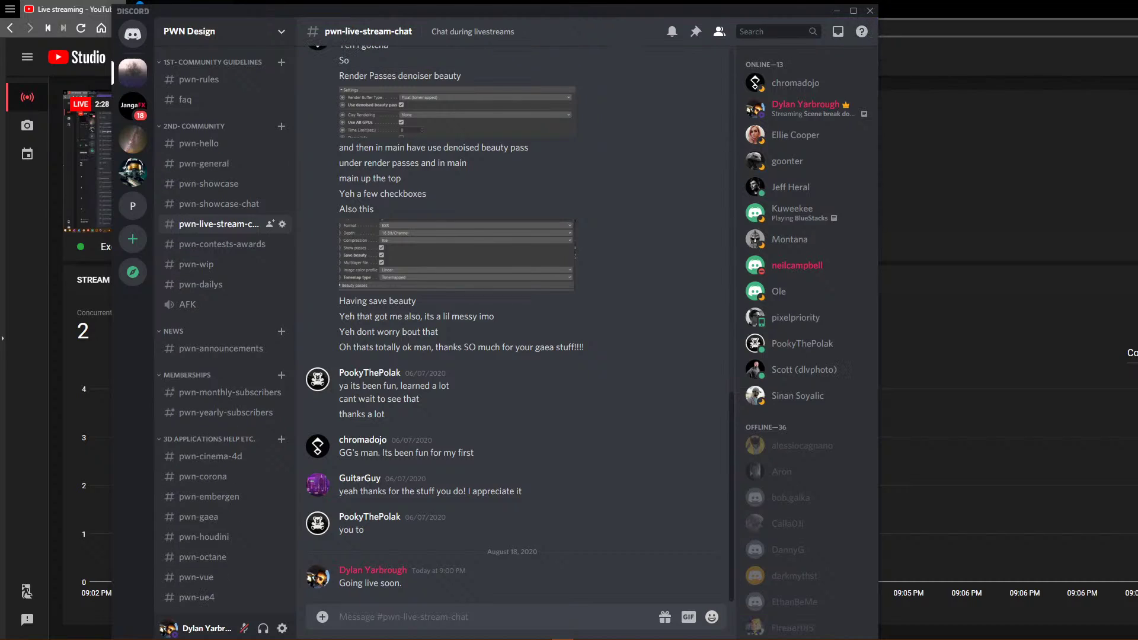
click(836, 10)
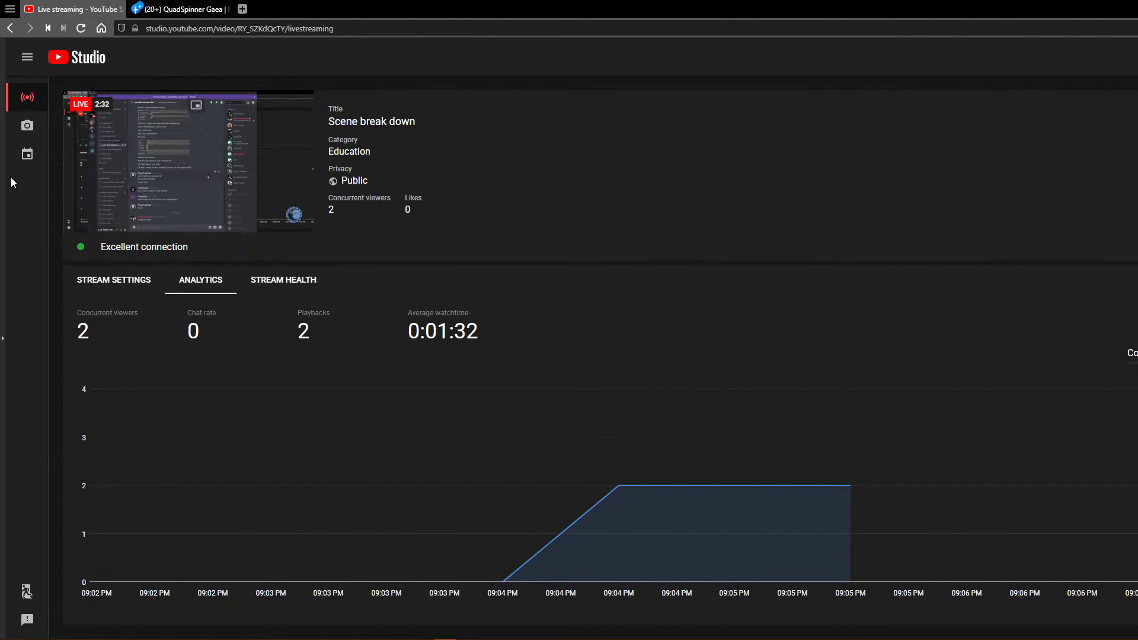
Step: Move the browser window aside so Discord is uncovered, without snapping another window beside it
drag(429, 11, 1031, 14)
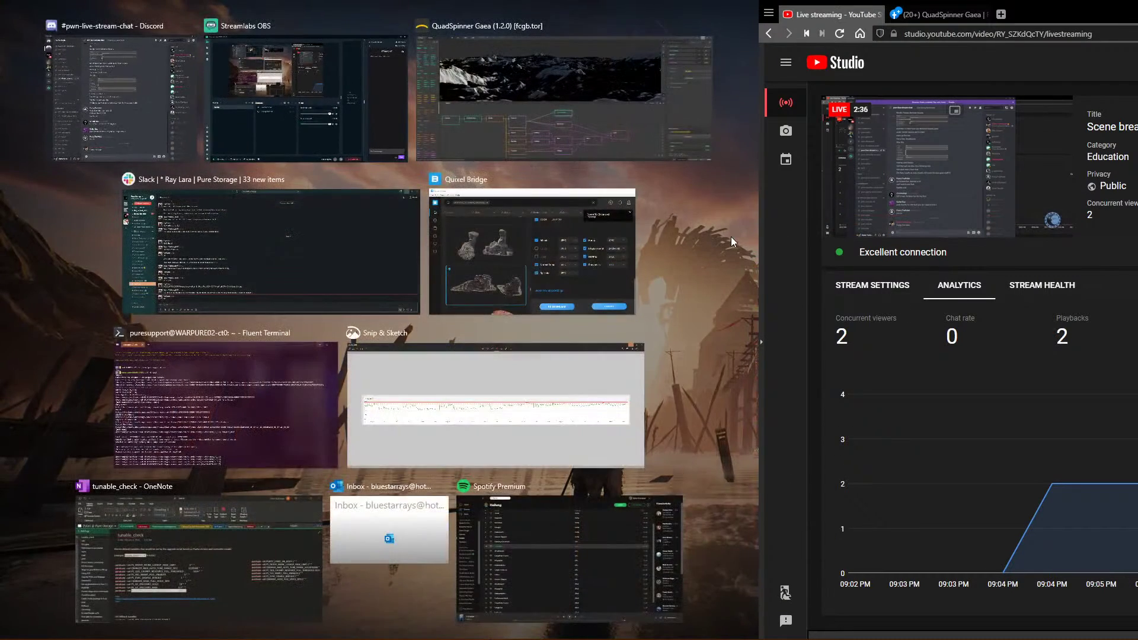
click(731, 236)
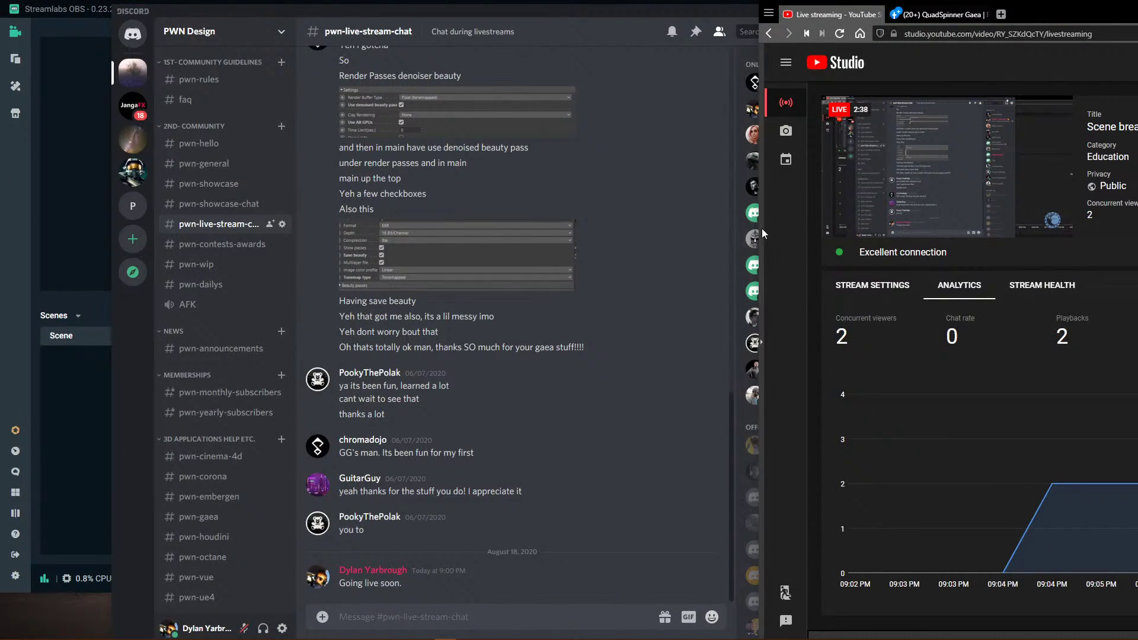
drag(762, 229, 1113, 235)
Step: Open Camtasia, move the browser fully out of view and close the Camtasia 2020 upgrade offer
mouse_move(106, 635)
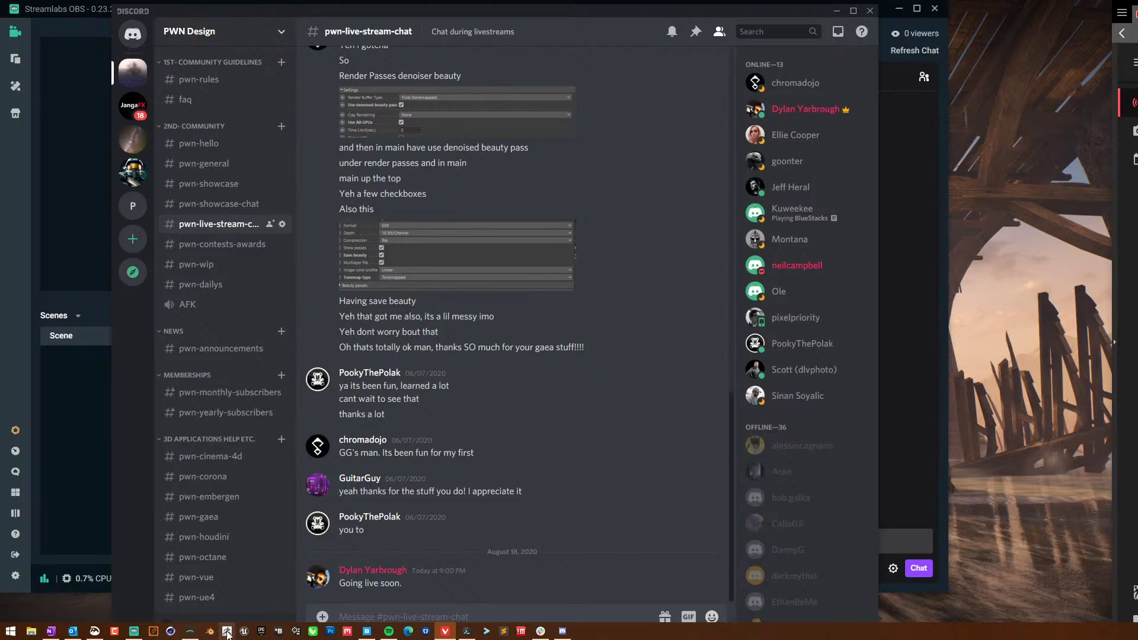
click(115, 632)
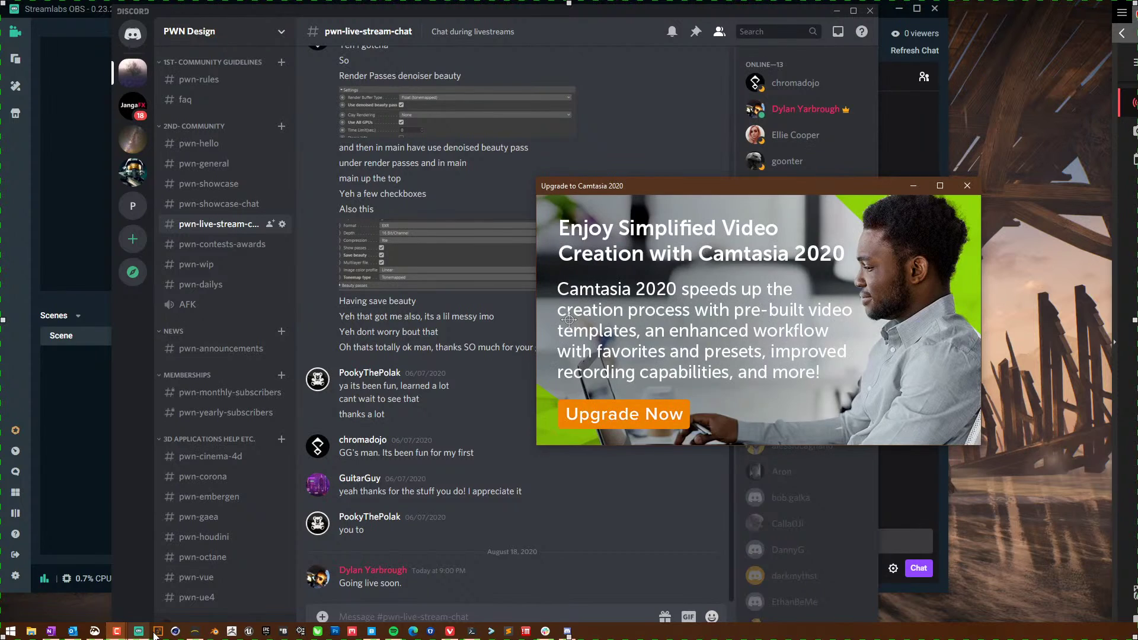
drag(1111, 372, 1137, 372)
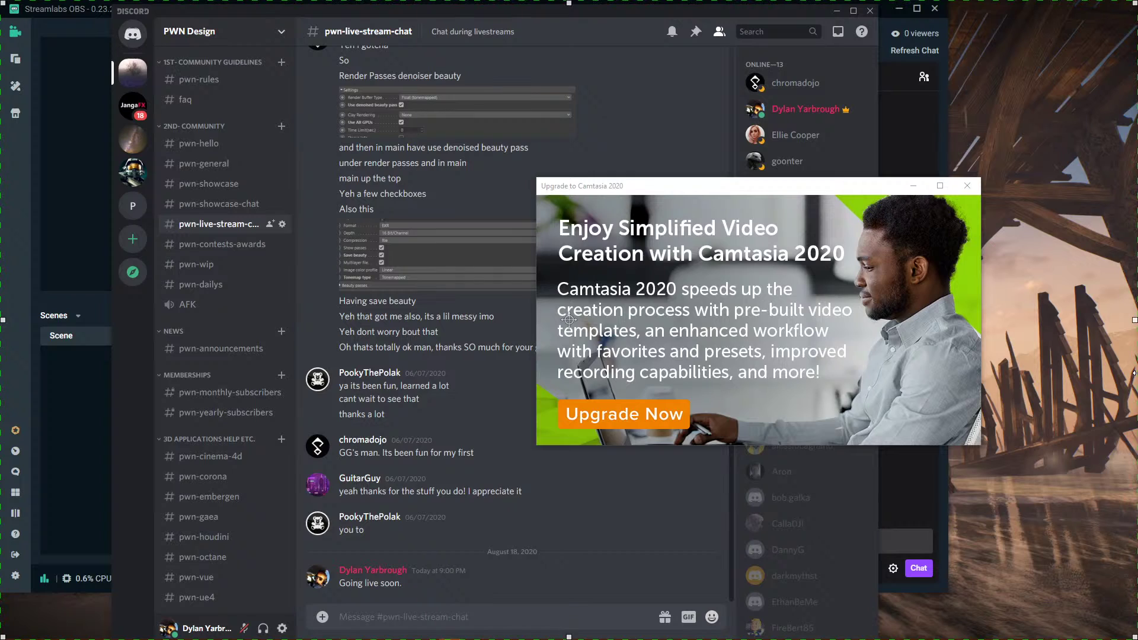
click(966, 186)
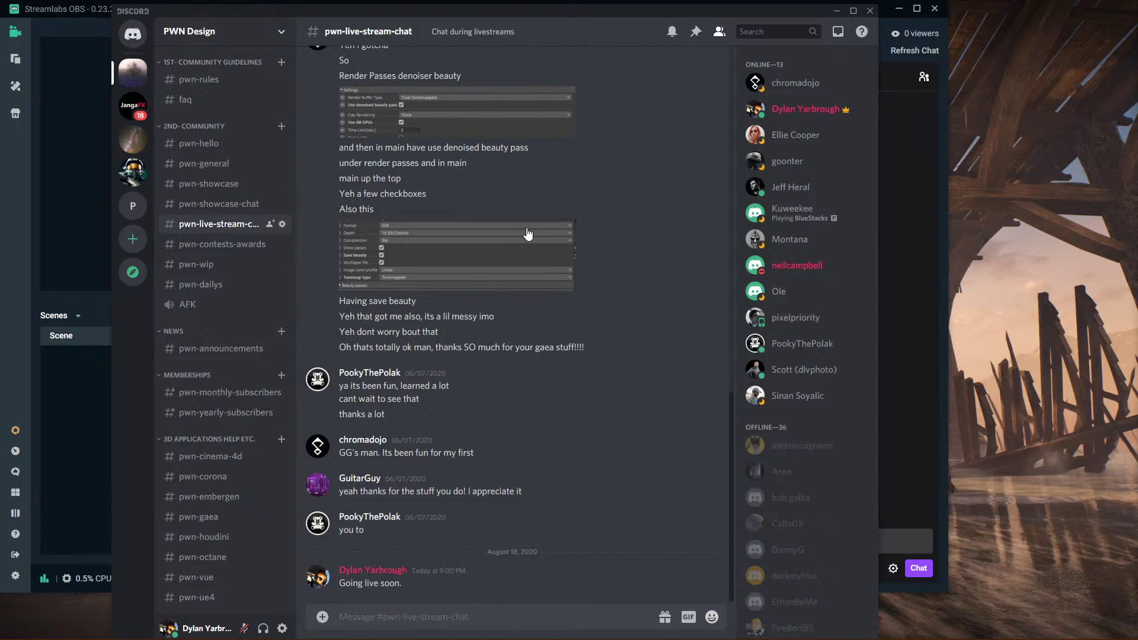
Step: Move Discord out of the way and minimise Streamlabs OBS to clear the desktop
drag(416, 13, 635, 19)
click(1056, 16)
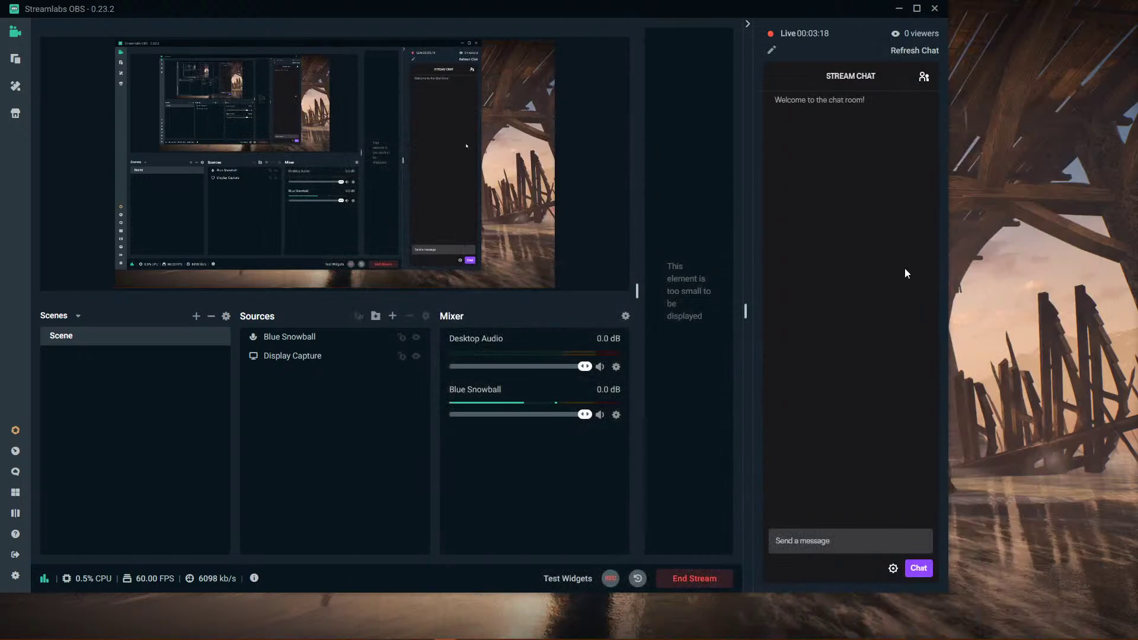
click(899, 9)
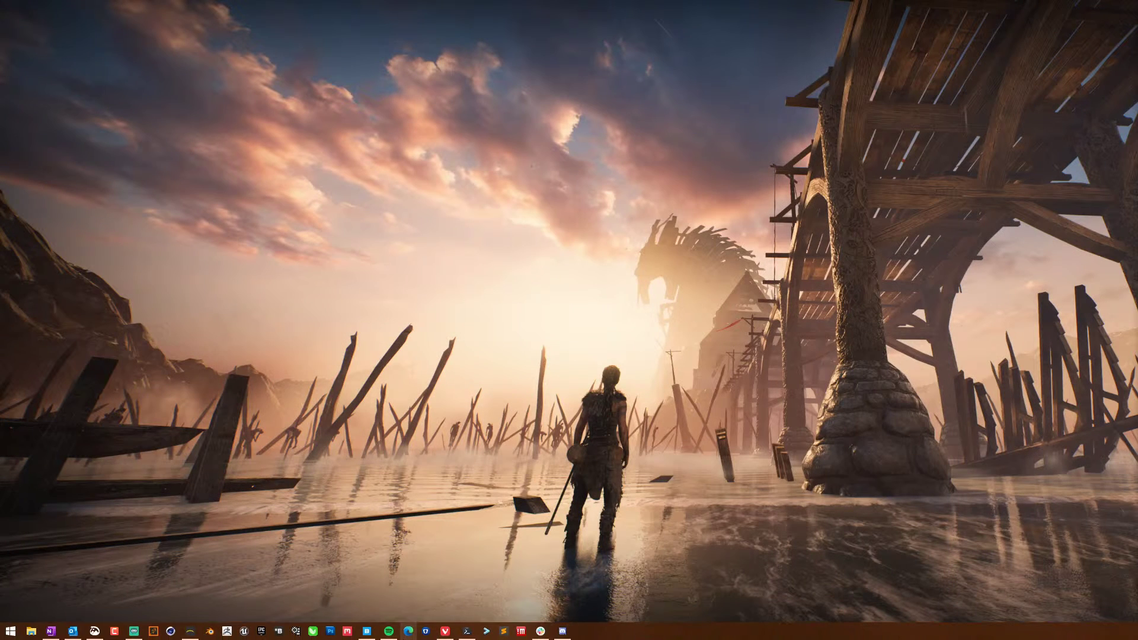
Step: Switch to Gaea with the fcgb.tor project and refit its window to the screen
click(189, 632)
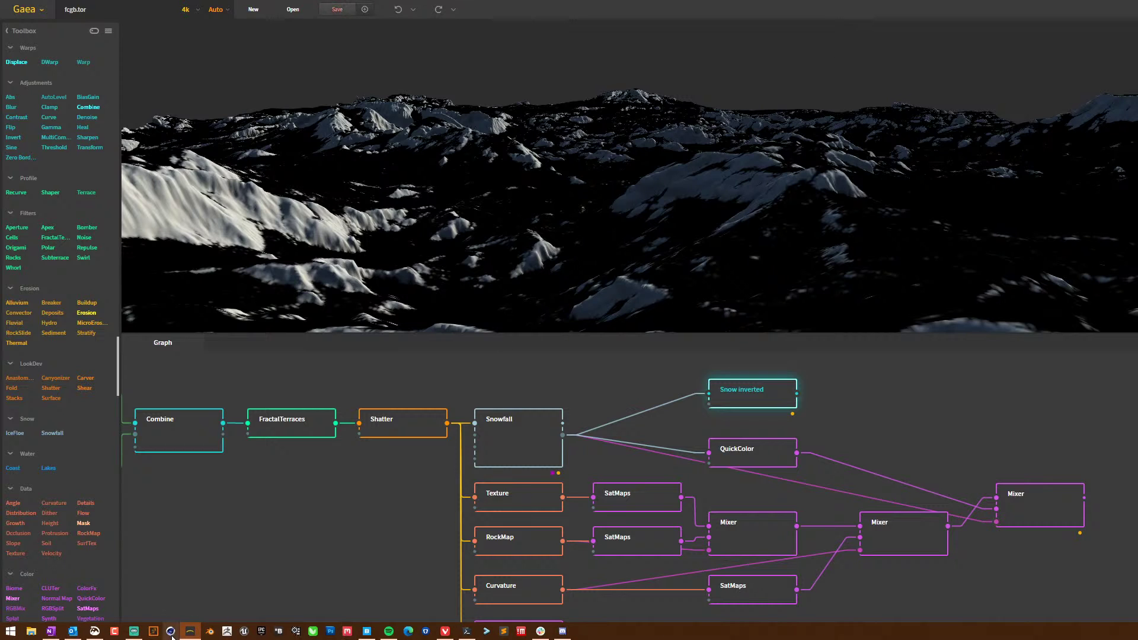
double_click(686, 12)
double_click(720, 15)
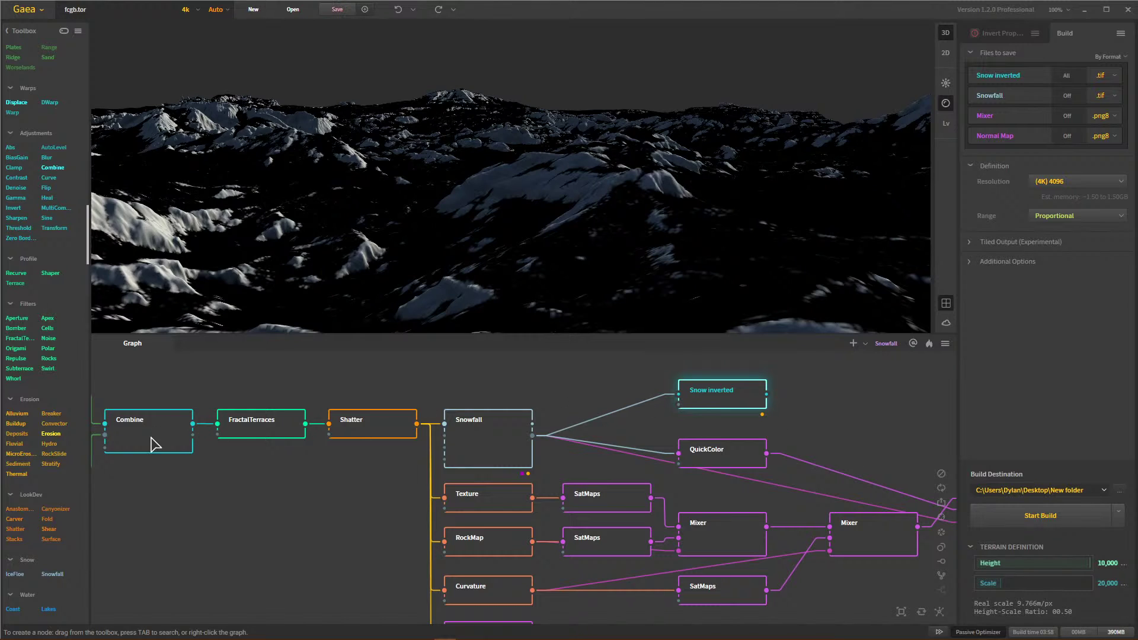
Step: Examine the whole Gaea node graph, from the Range and Worselands nodes through to the final Mixer
middle_drag(197, 535, 500, 517)
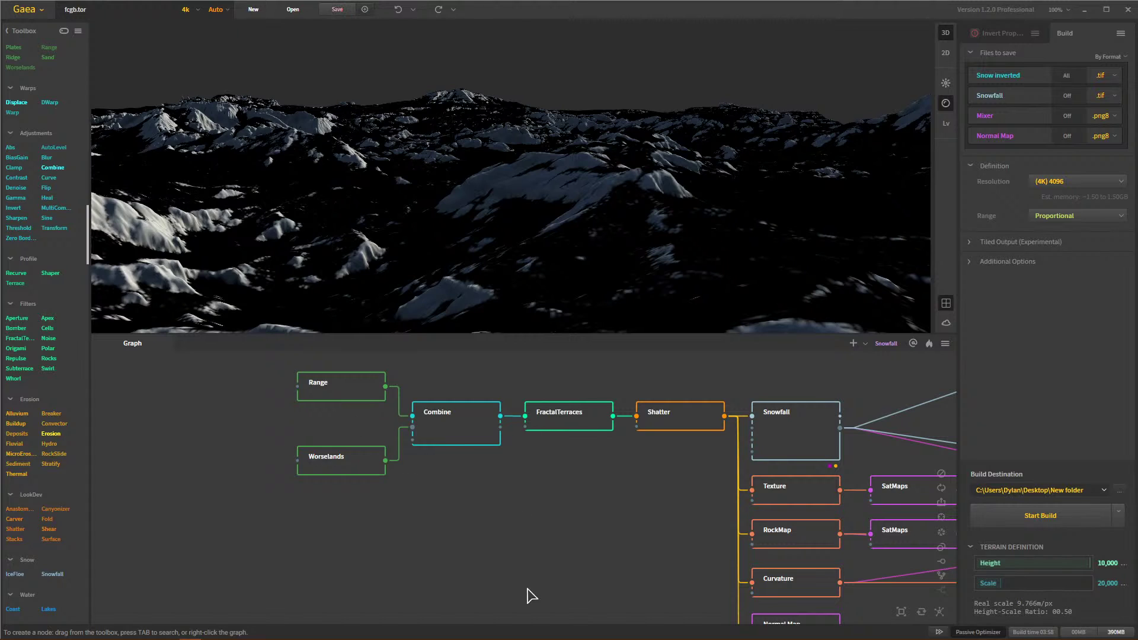
middle_drag(665, 527, 312, 487)
click(900, 613)
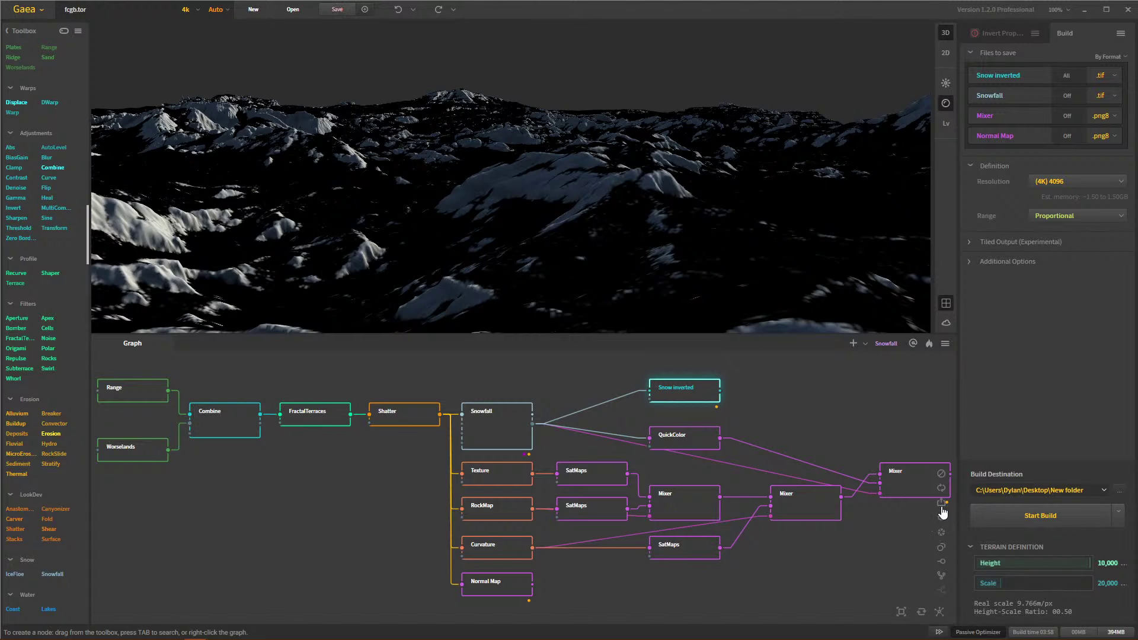
middle_drag(810, 589, 731, 553)
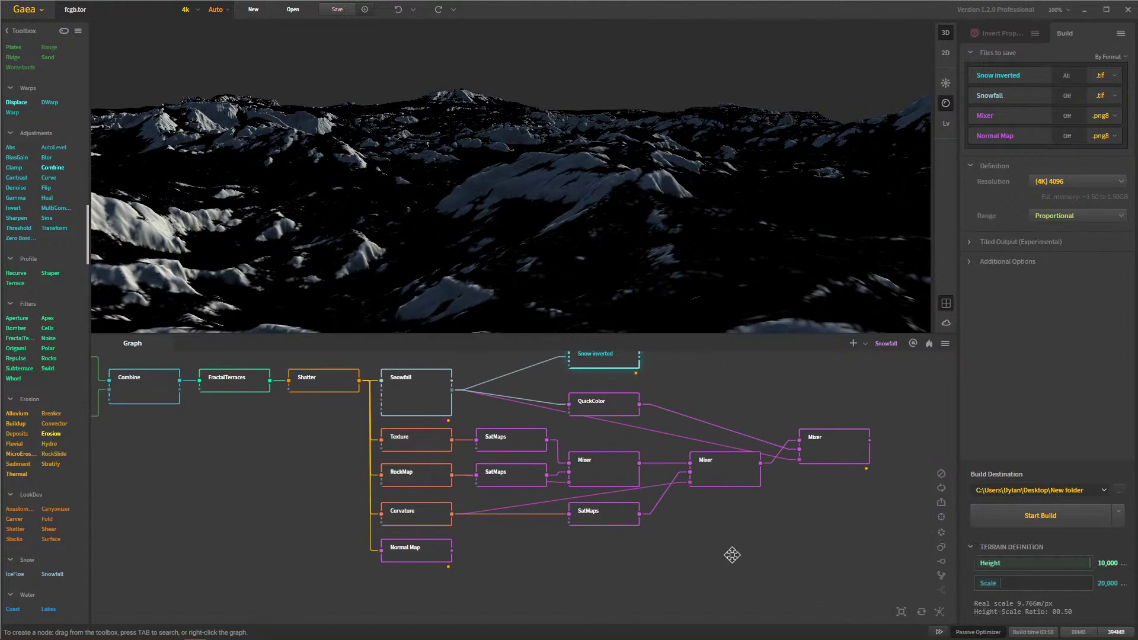
click(901, 612)
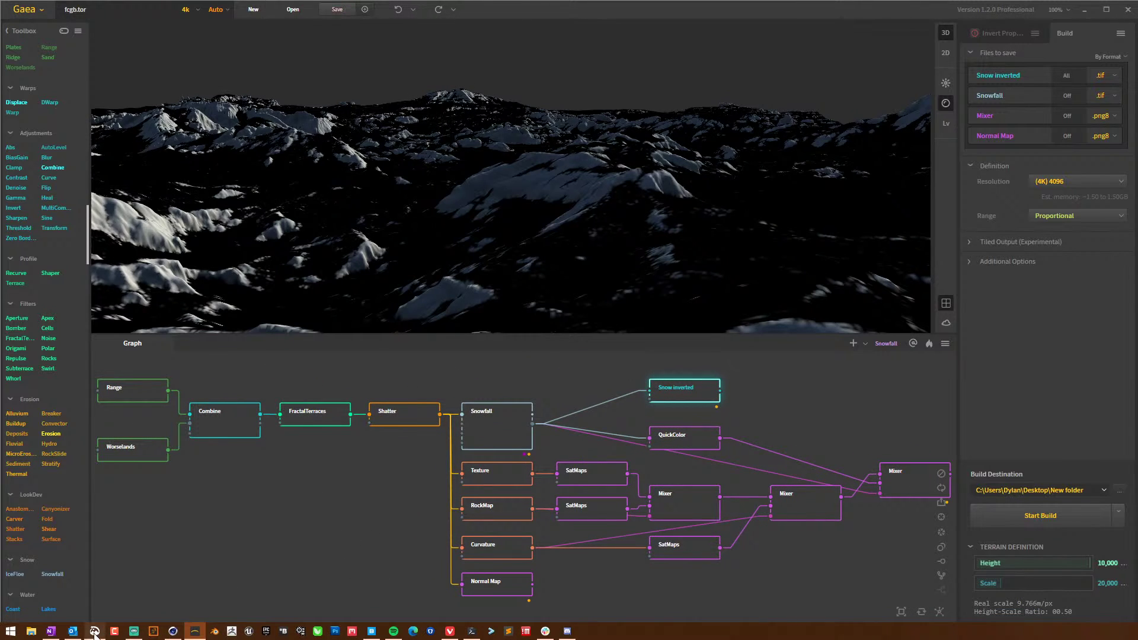
Step: Open the Ymir image from the Desktop folder in File Explorer
click(36, 632)
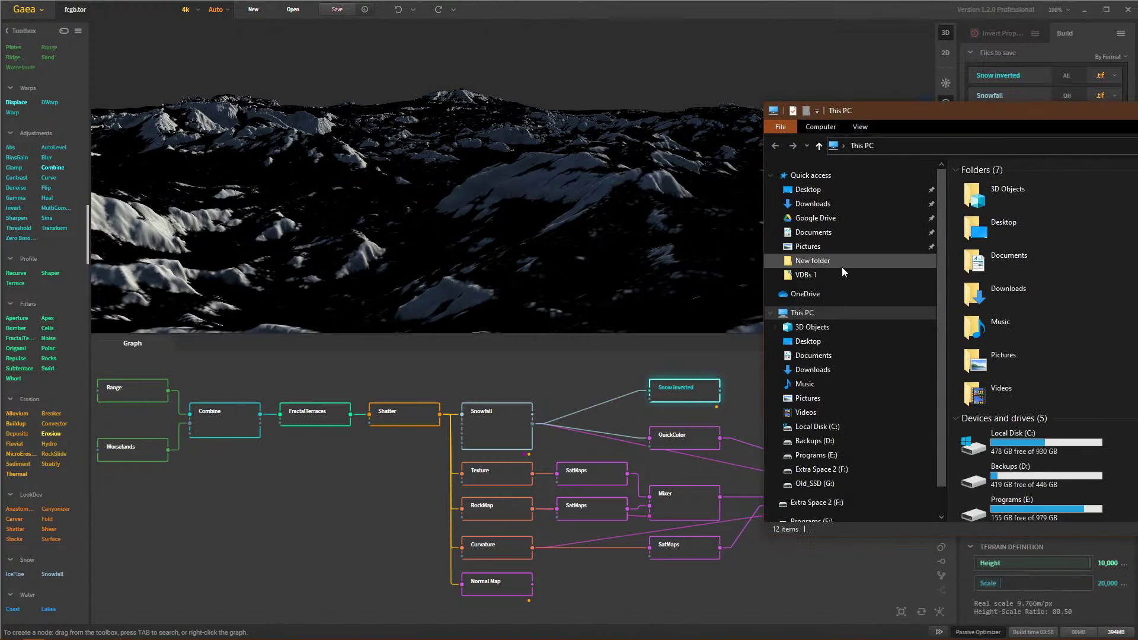
click(816, 343)
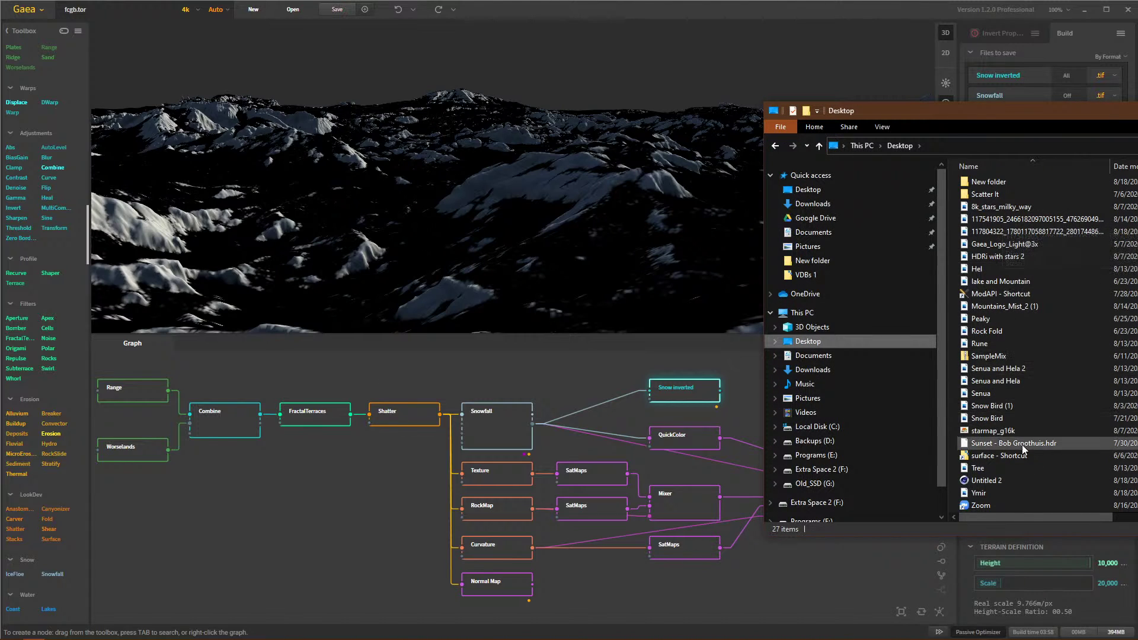
click(993, 492)
double_click(993, 492)
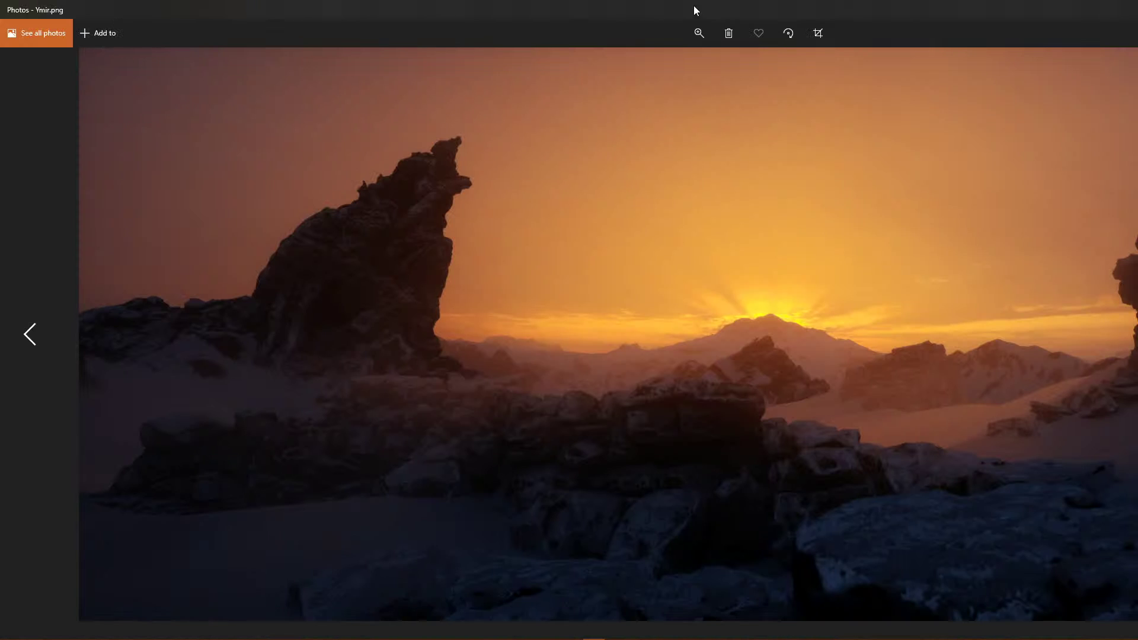
Step: Fit the Photos window to the full screen width to examine the Ymir render, and minimise it after viewing
drag(693, 5, 2, 67)
click(714, 138)
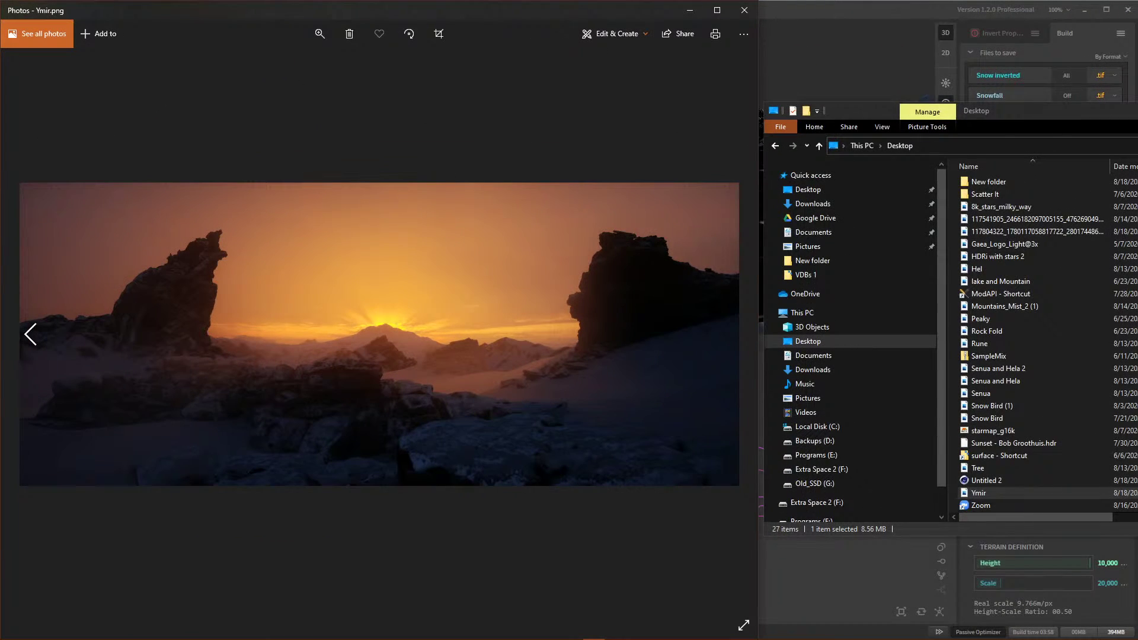
click(760, 148)
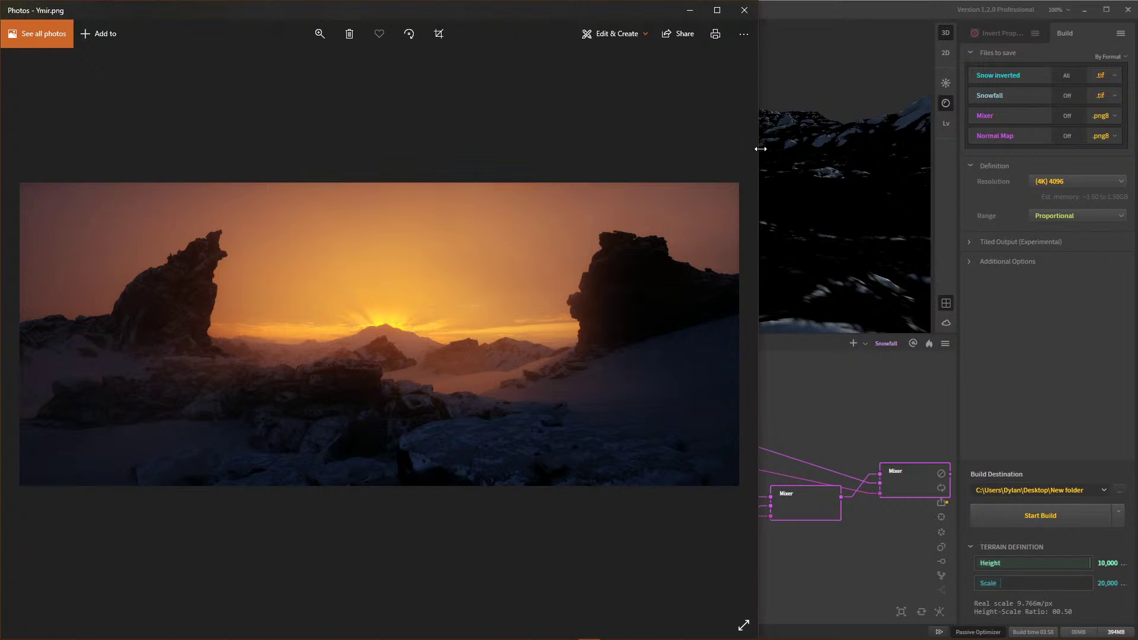
drag(761, 148, 1134, 157)
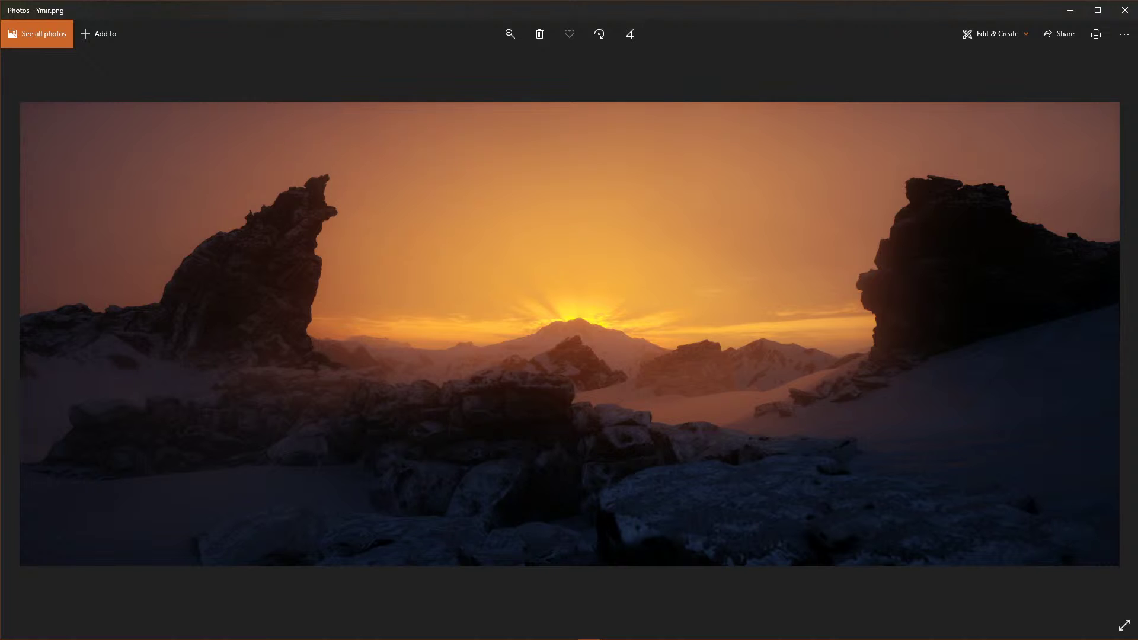
key(alt+Tab)
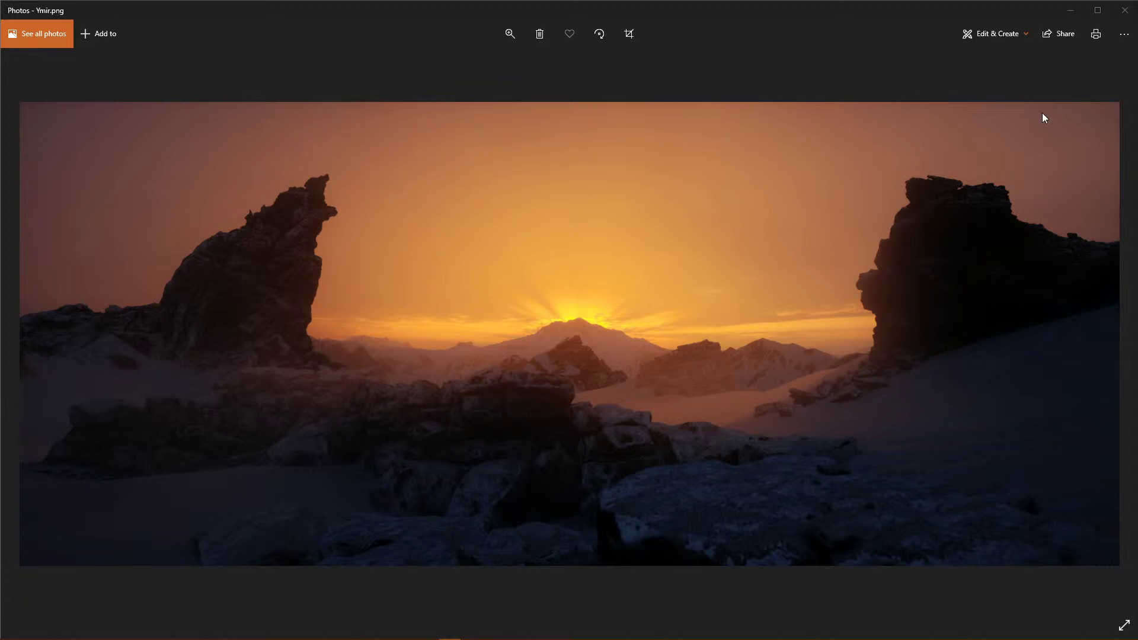
click(1070, 10)
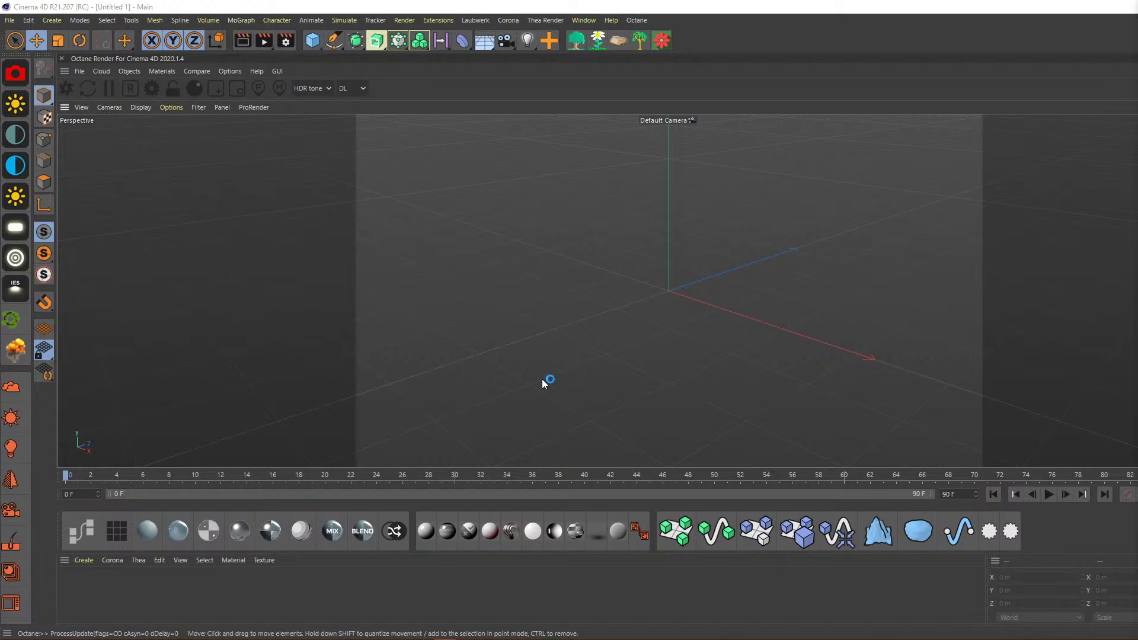
Step: Switch to Discord, check the PWN Design server's overview settings and close them
mouse_move(635, 638)
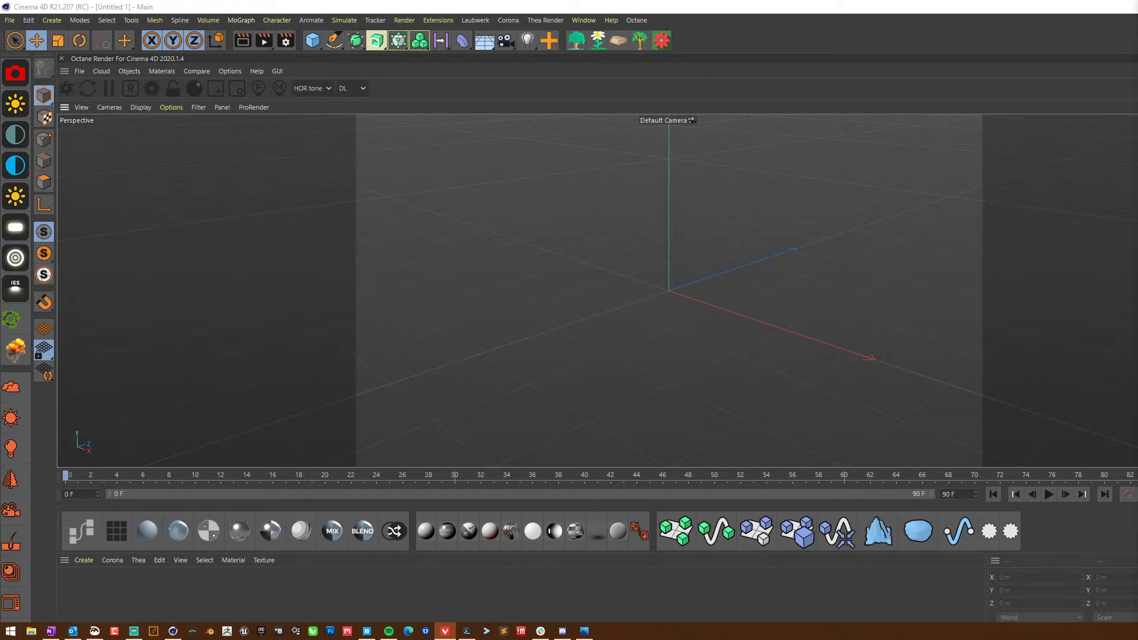
click(562, 631)
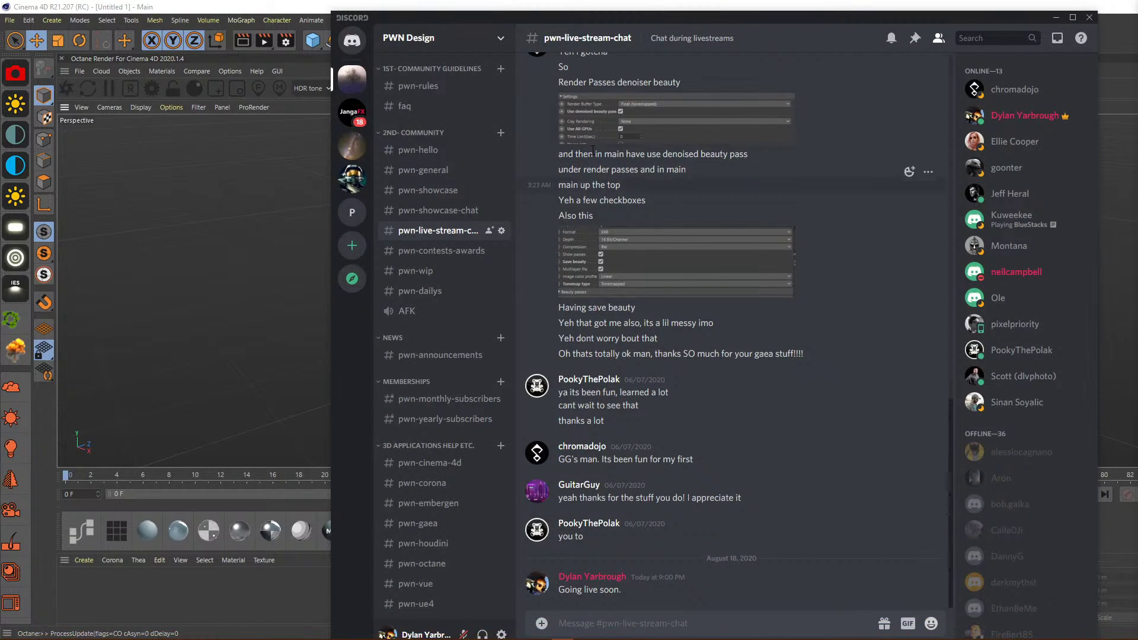
click(500, 47)
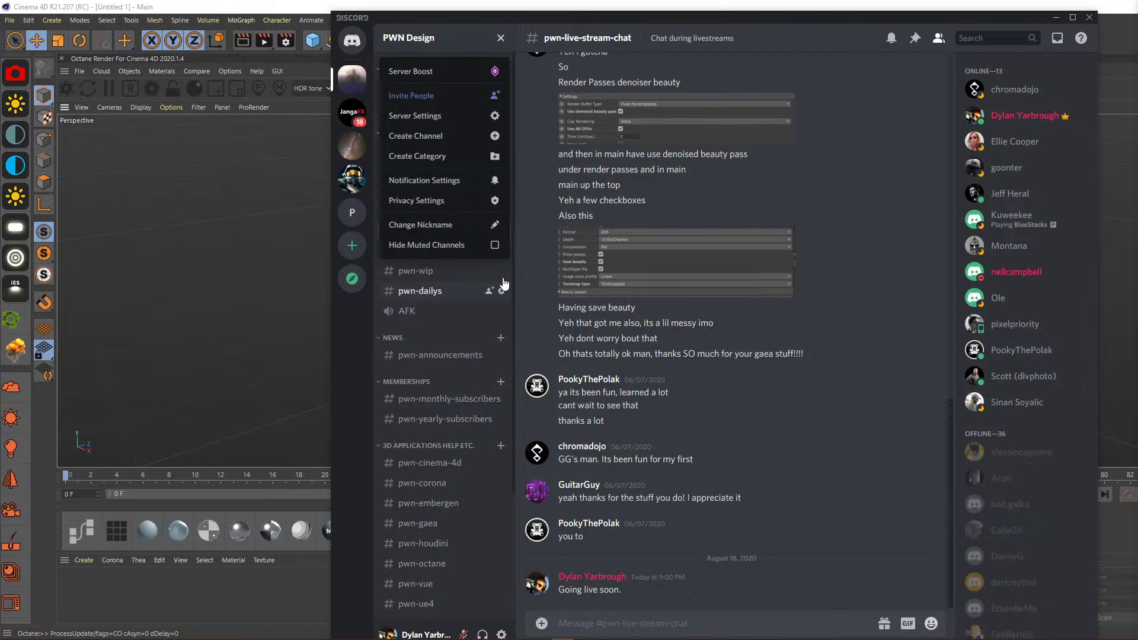
click(450, 116)
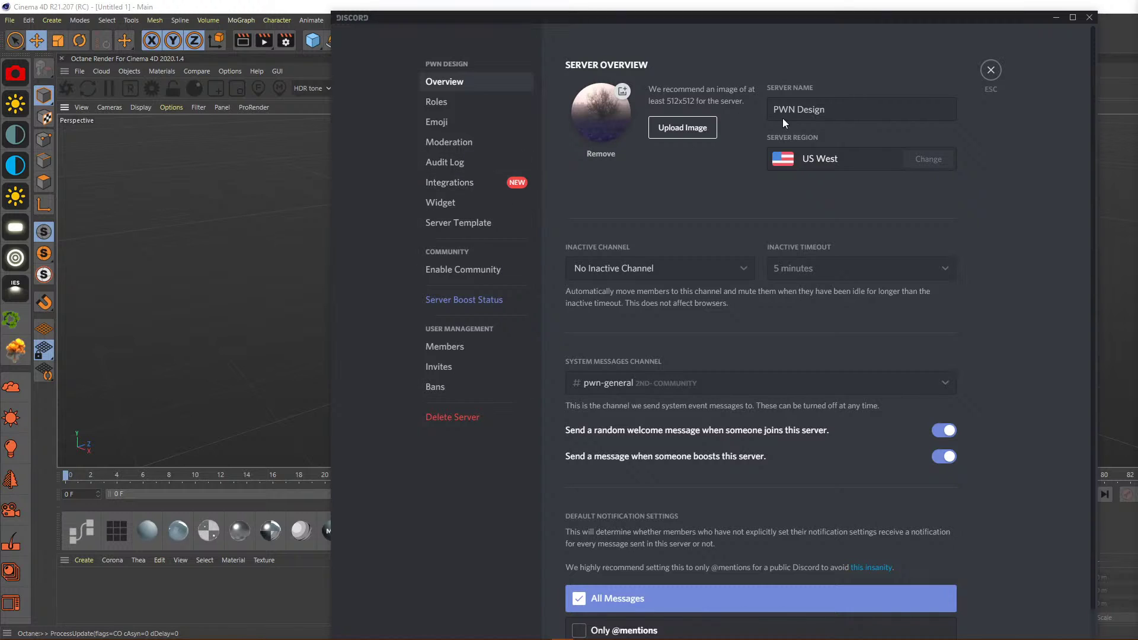
click(990, 70)
Step: Generate a new PWN Design server invite link that never expires and has no limit on uses
click(467, 39)
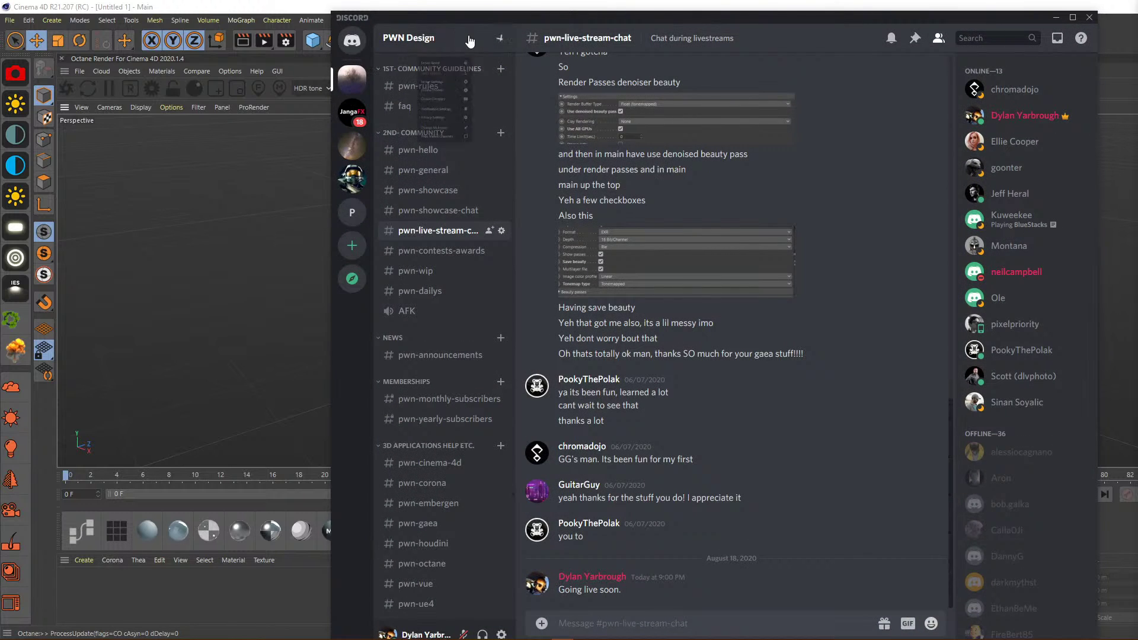
click(440, 99)
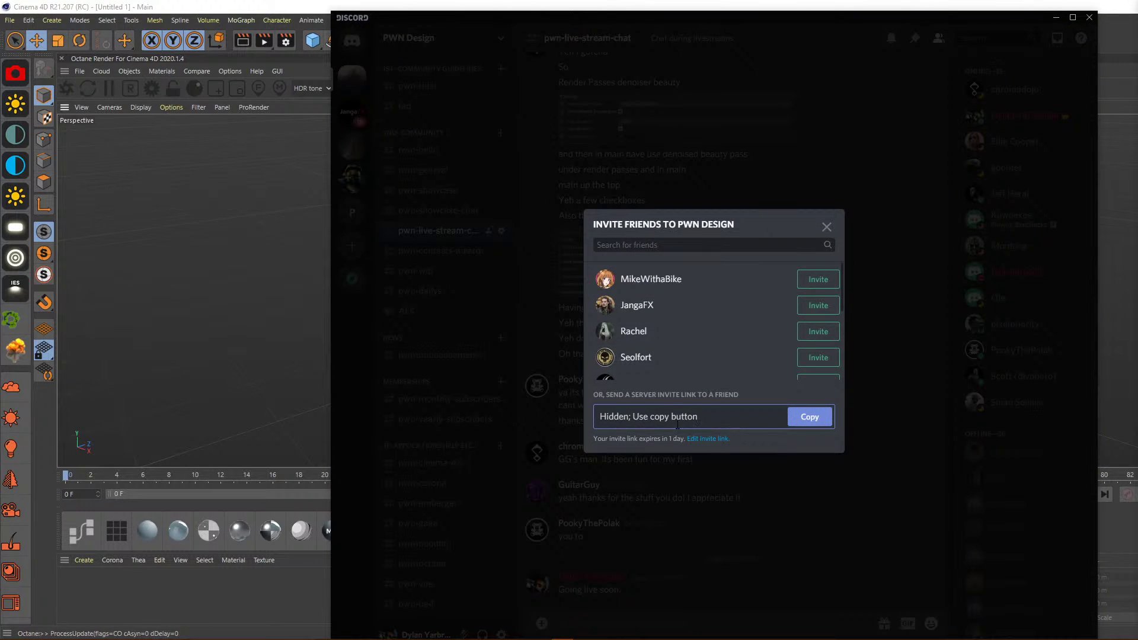
click(709, 439)
click(698, 333)
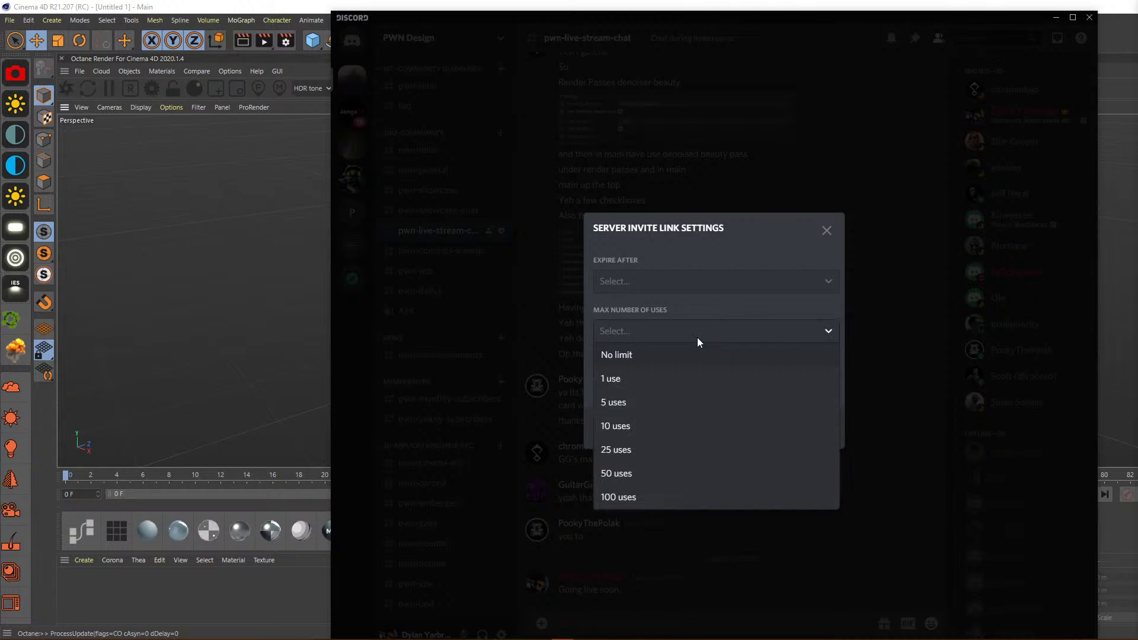
click(642, 356)
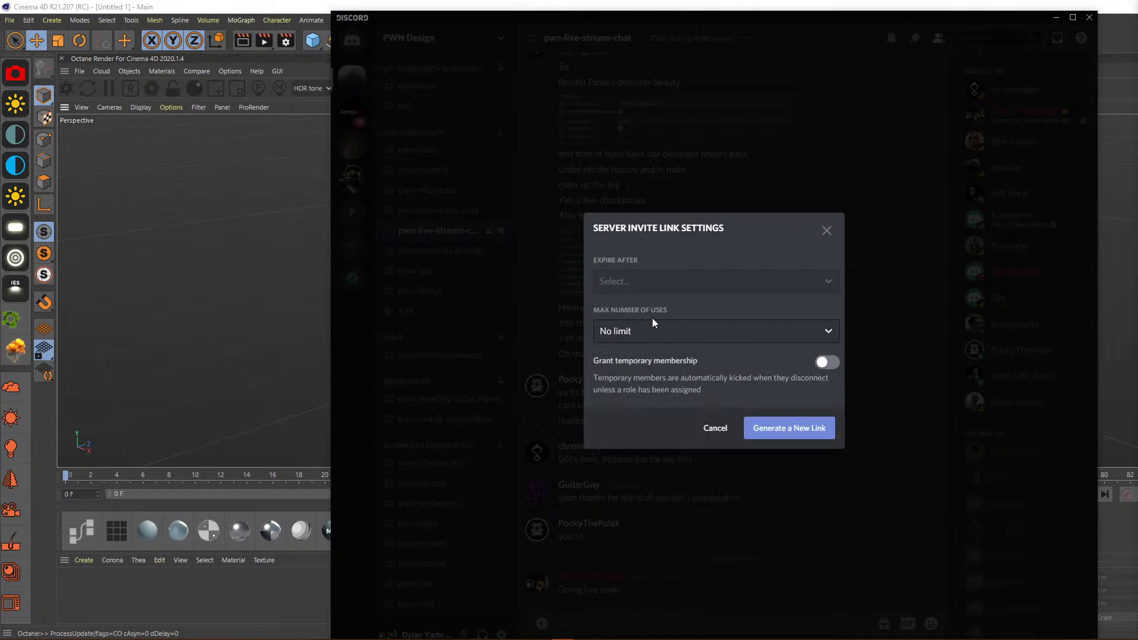
click(676, 284)
click(637, 424)
click(773, 428)
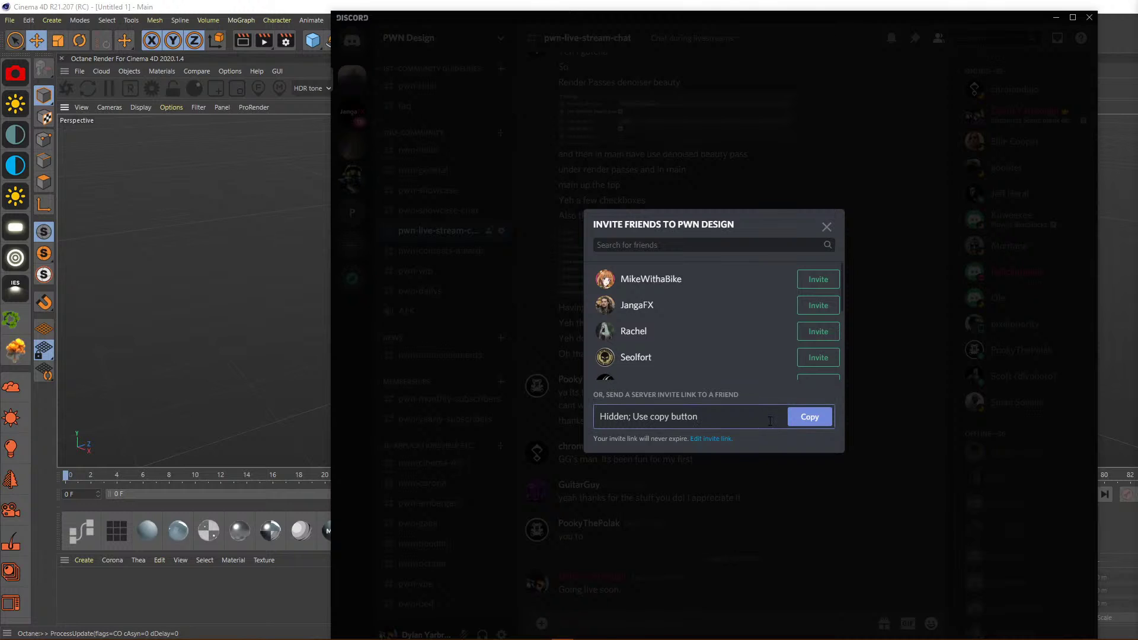
Step: Copy the new server invite link, close the invite dialog and minimise Discord to return to Cinema 4D
click(810, 417)
scroll(722, 354, down, 3)
scroll(723, 349, up, 5)
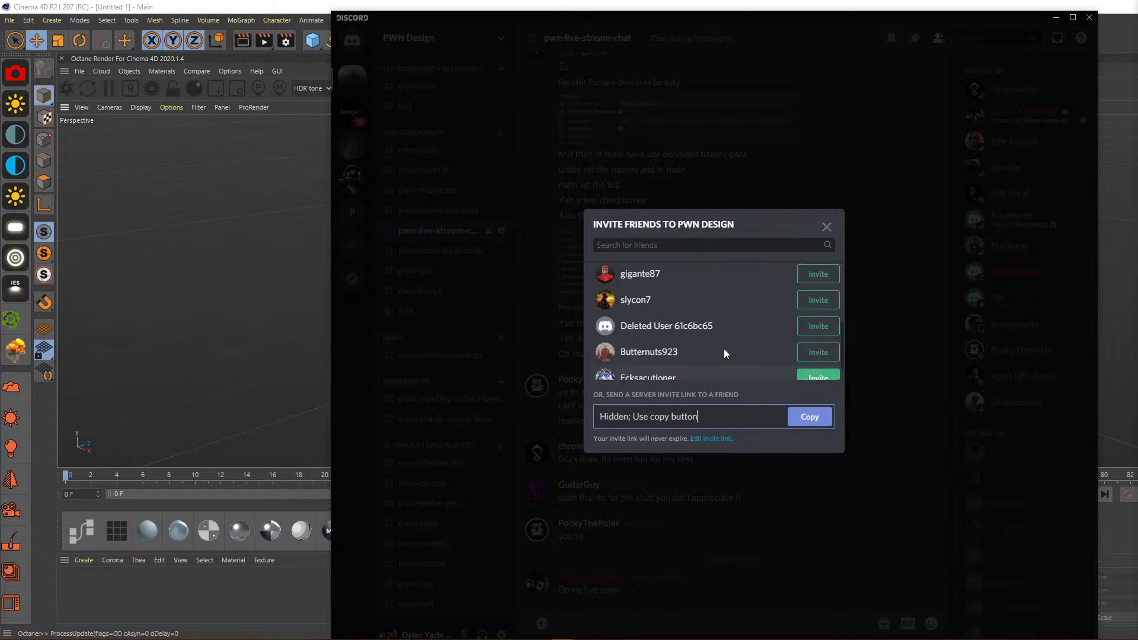
click(799, 425)
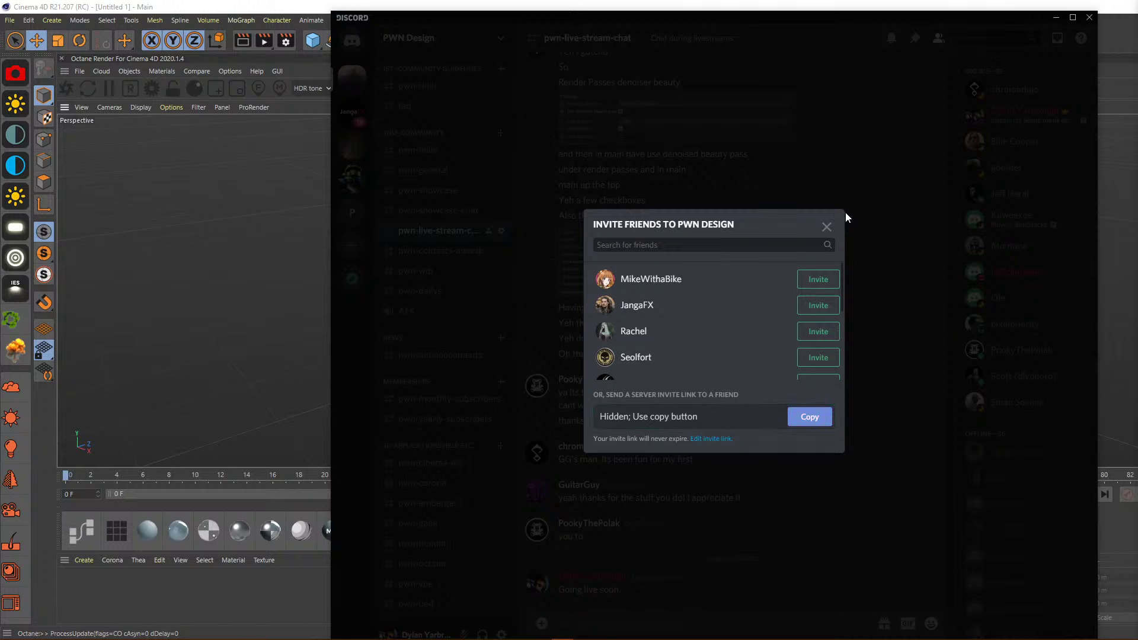
click(827, 227)
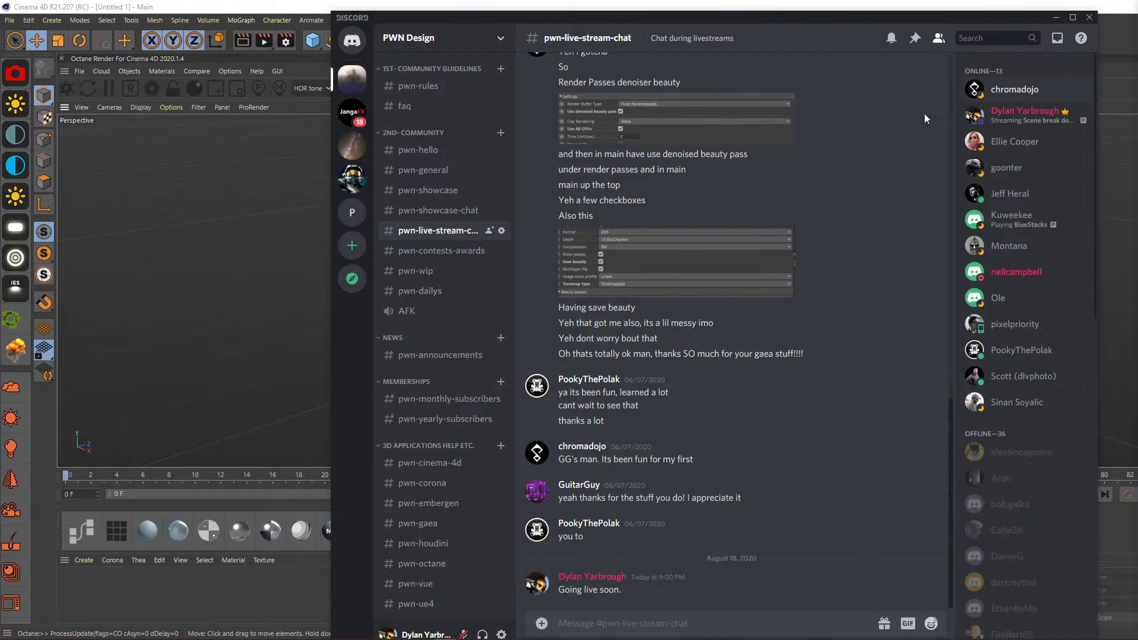
click(1055, 19)
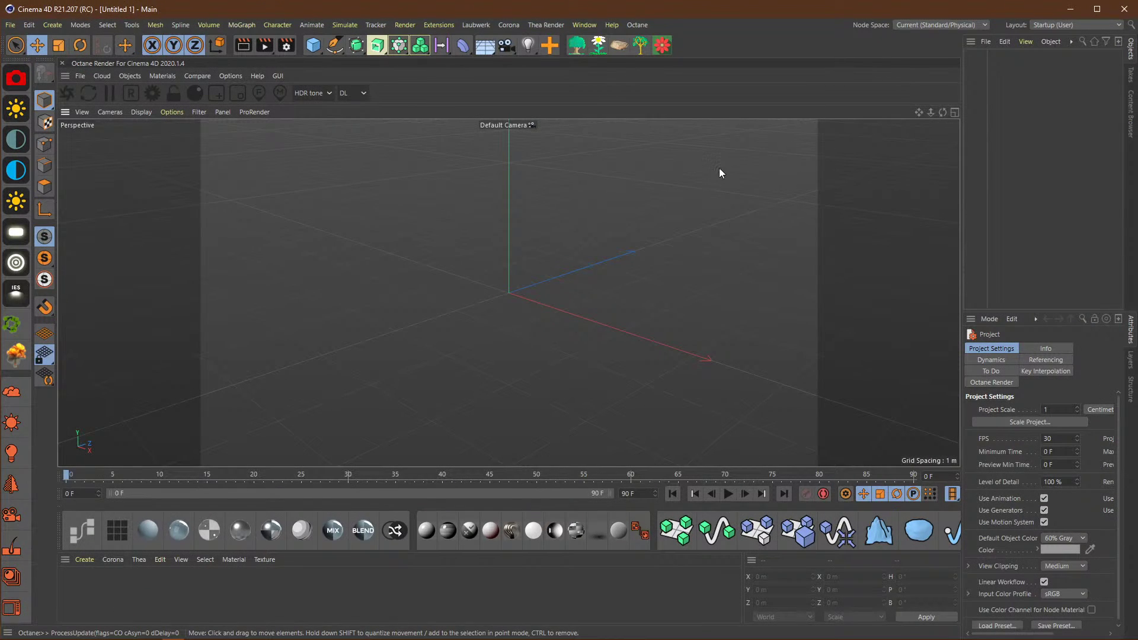
Step: Open the Untitled 2 project file from the Desktop folder
click(10, 25)
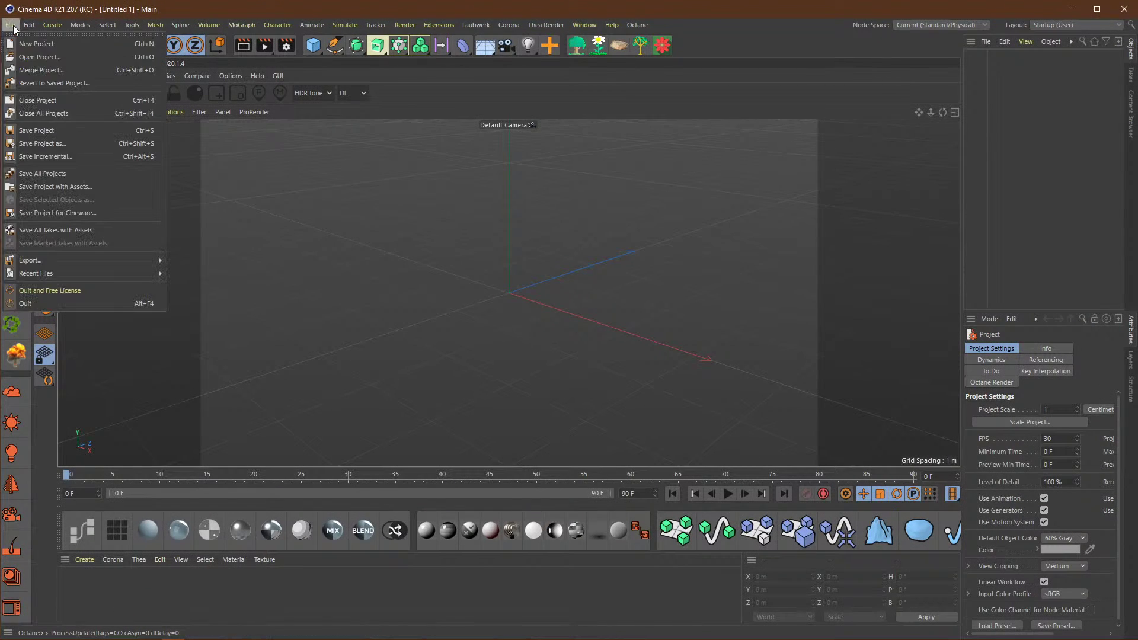
click(25, 58)
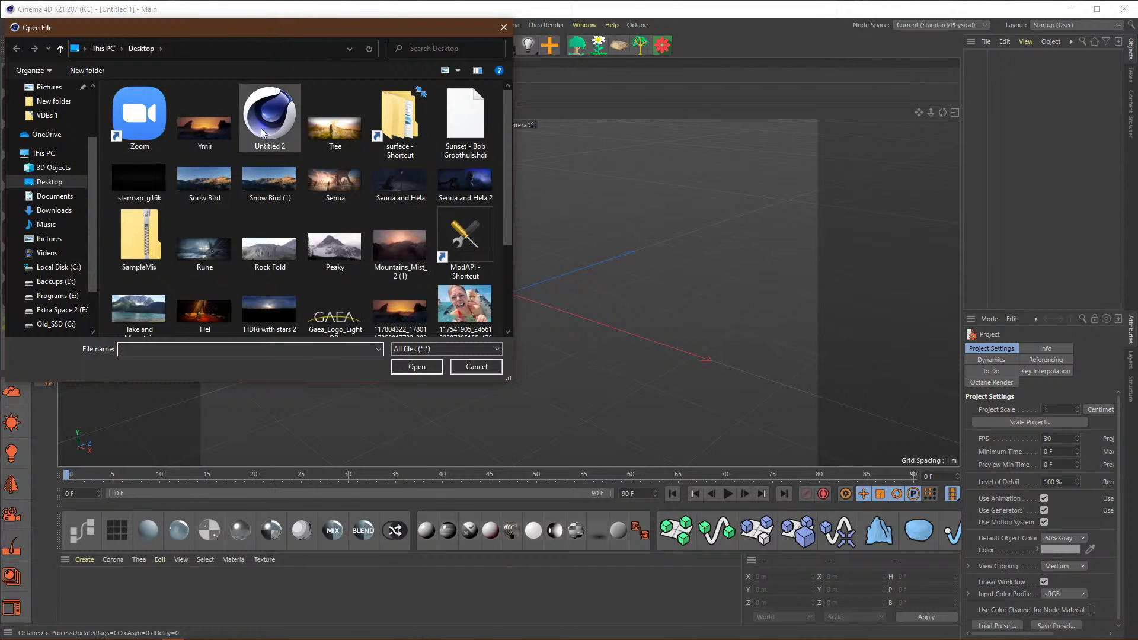
click(262, 133)
click(417, 367)
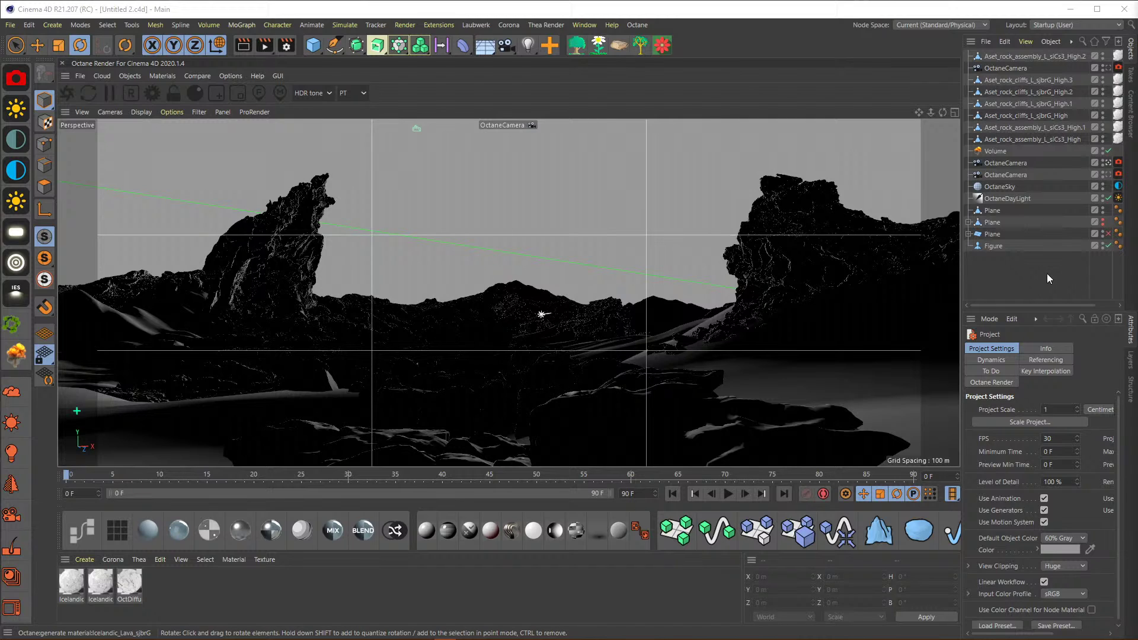
Step: Expand and collapse the two lower Plane objects to check the deformers nested under them
click(968, 234)
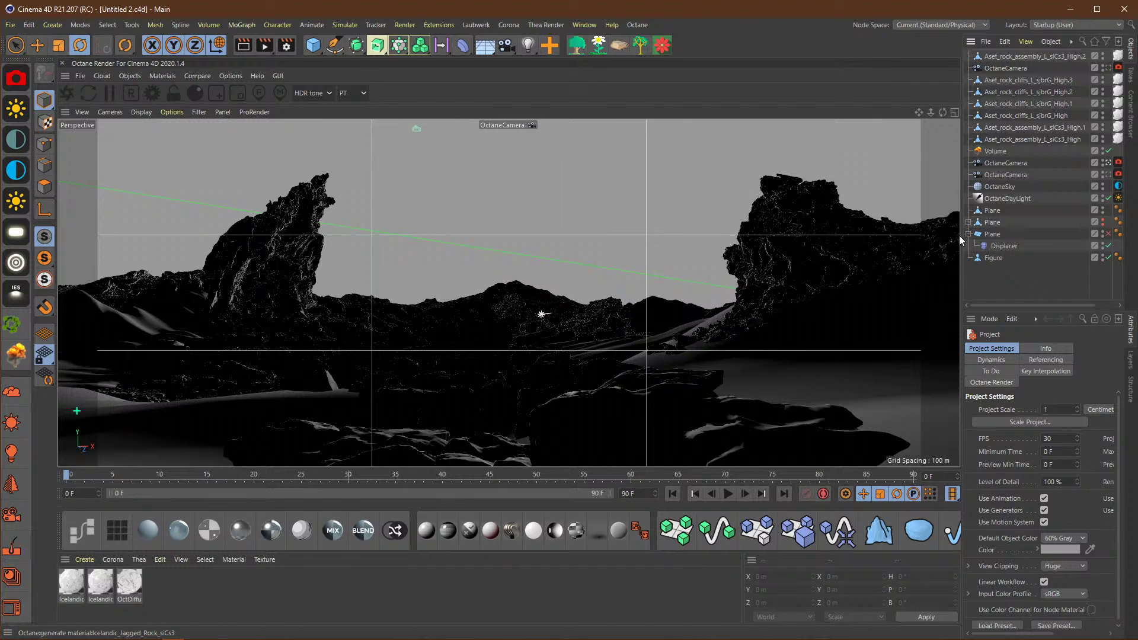
click(968, 234)
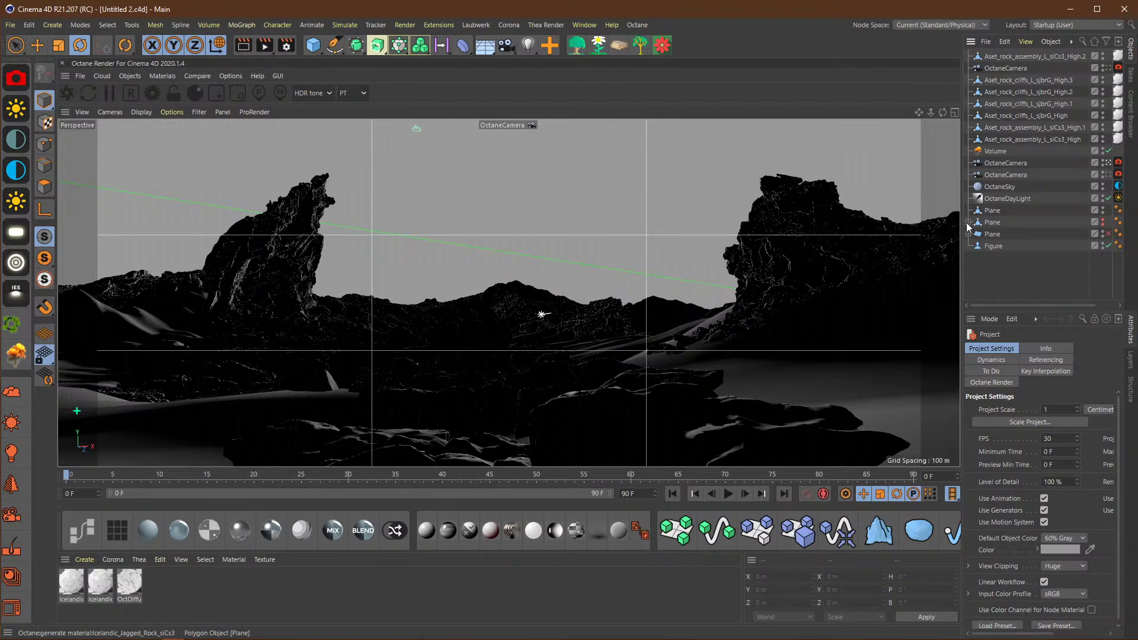
click(968, 223)
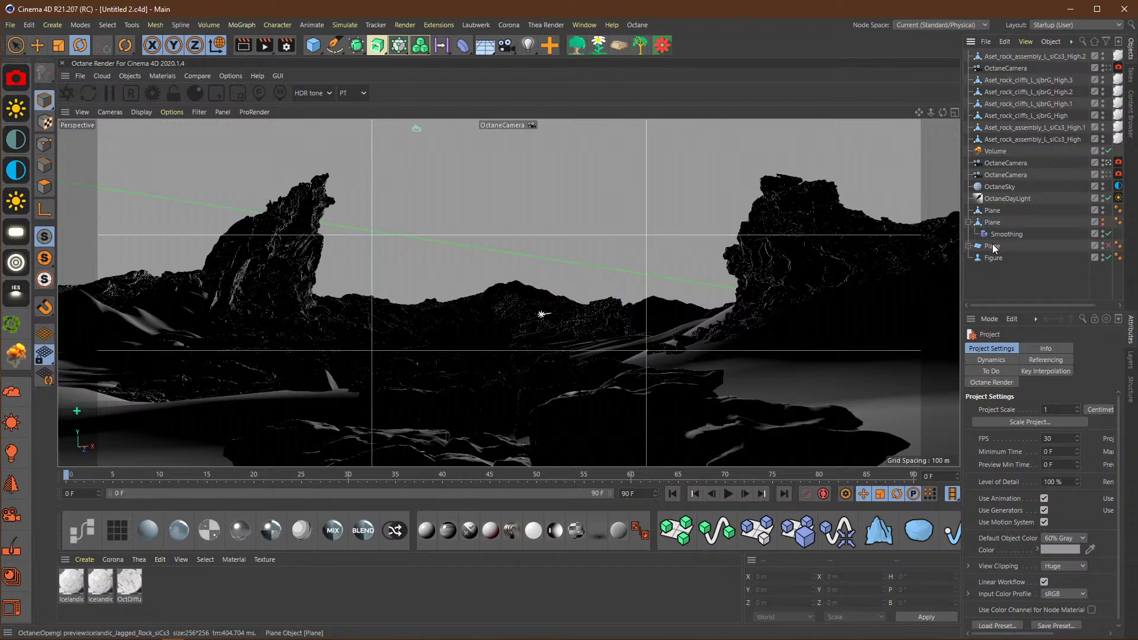
click(969, 222)
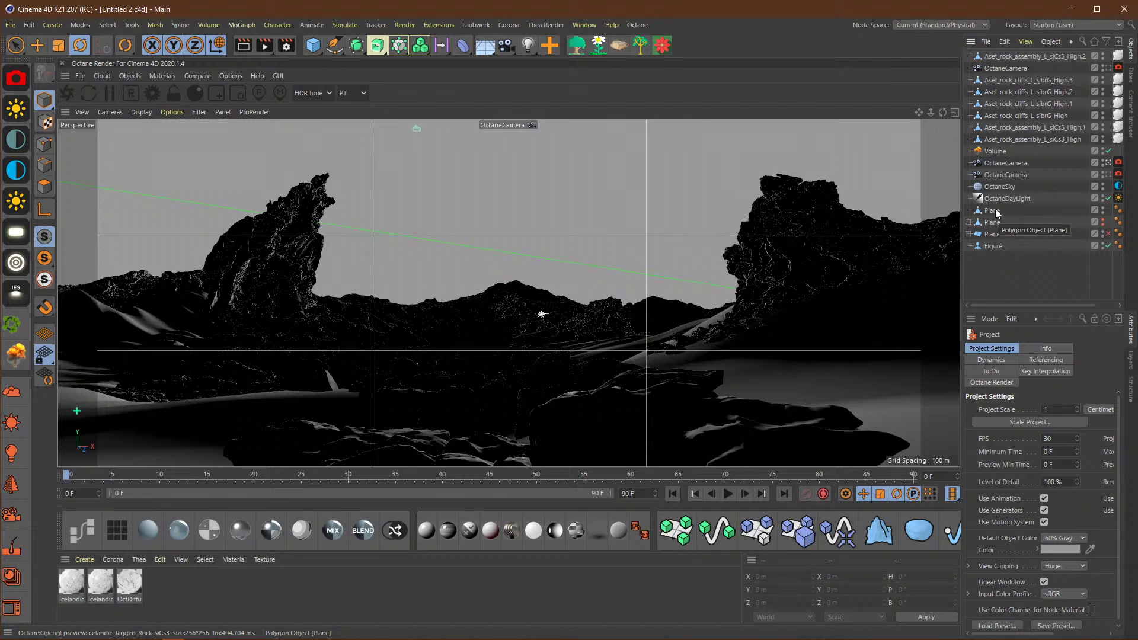
Step: Widen the object list to show all tags, and add an Octane ObjectTag to the uppermost Plane
click(992, 211)
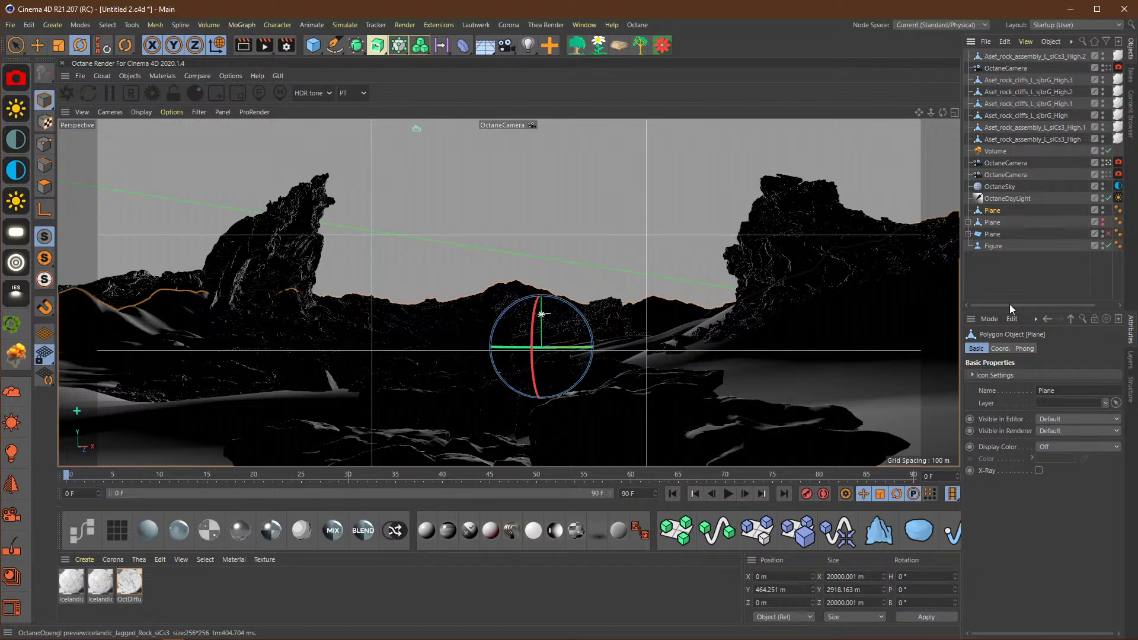
drag(1010, 305, 1075, 301)
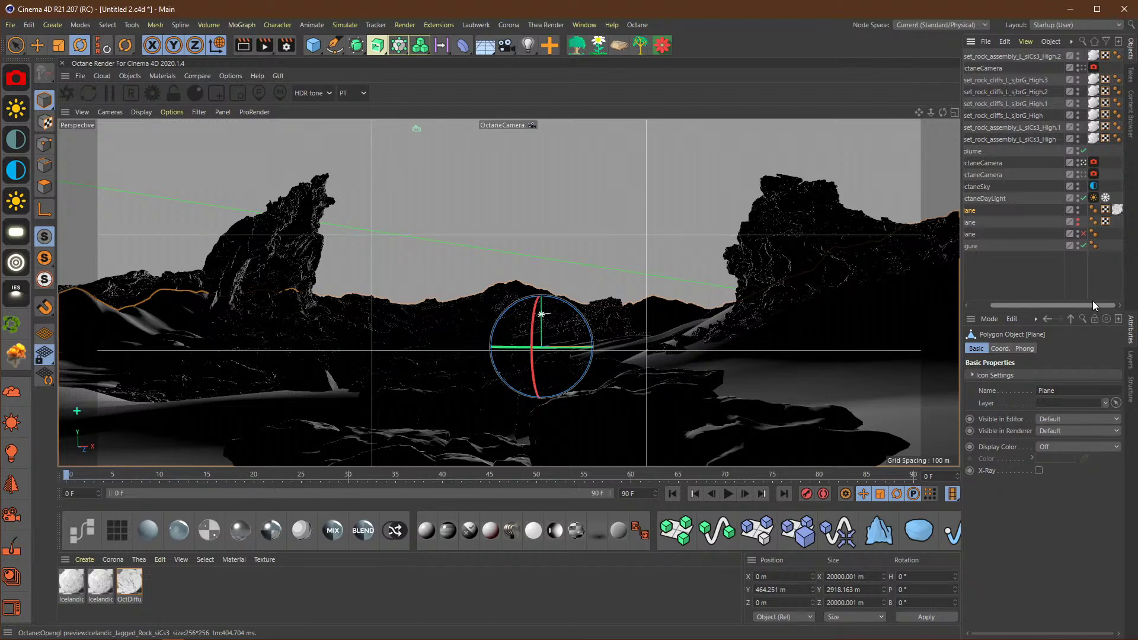
drag(961, 273, 835, 279)
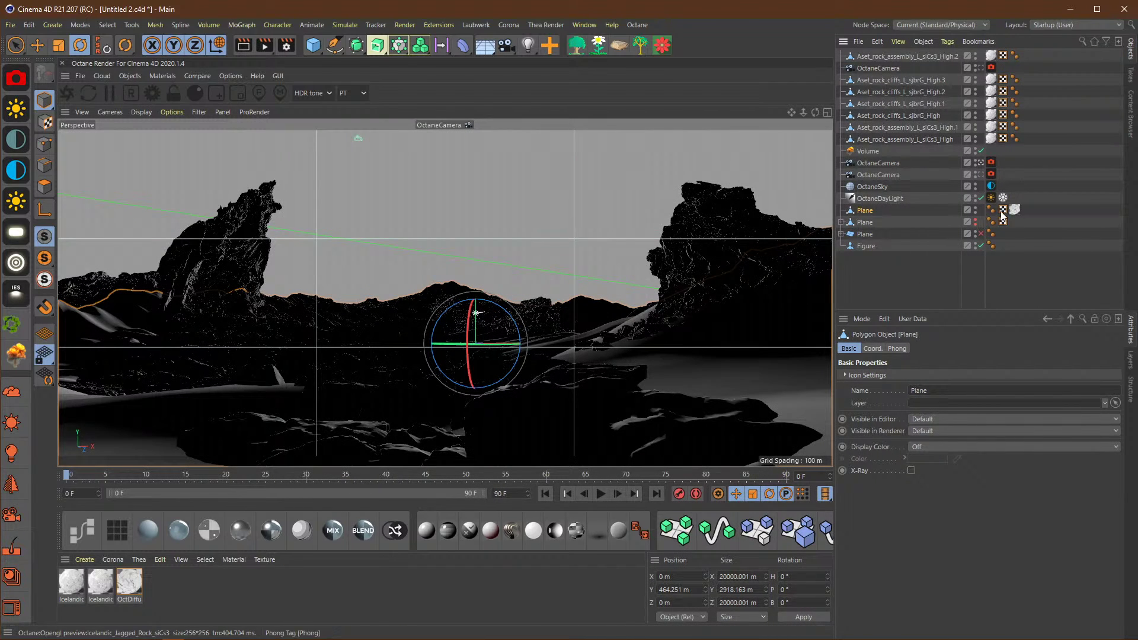
right_click(874, 215)
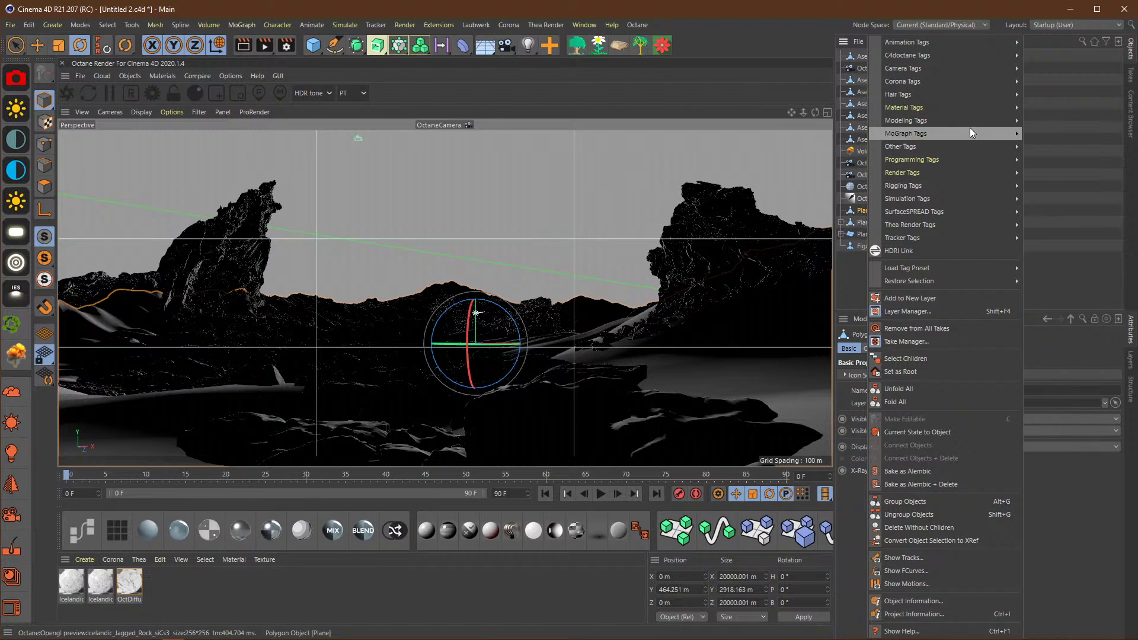
mouse_move(989, 55)
click(1059, 95)
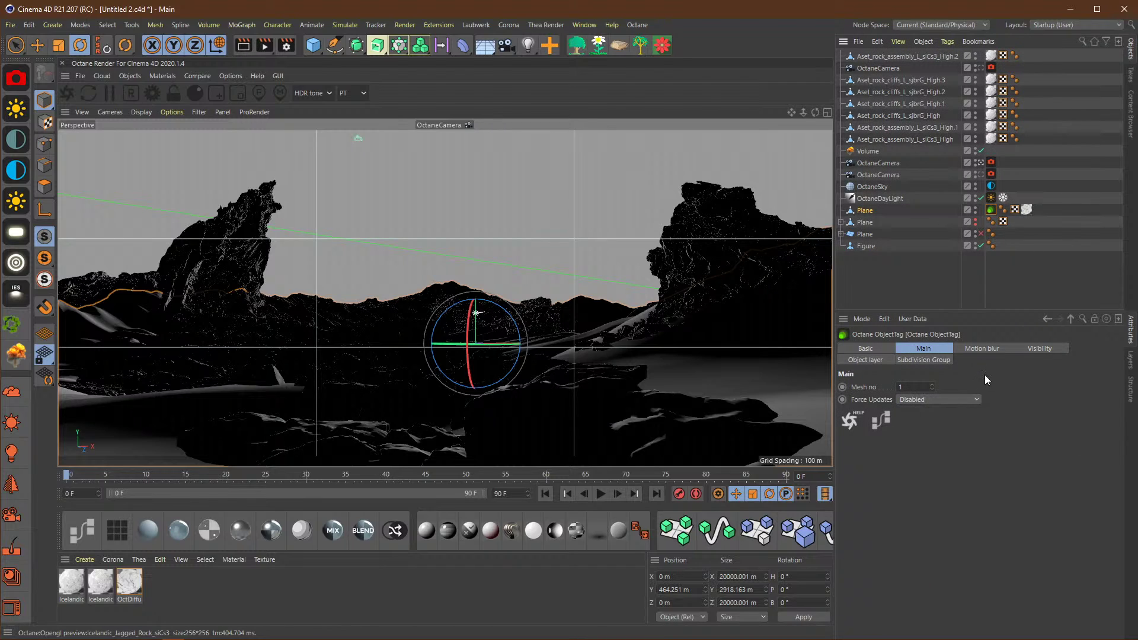
Step: Look through the Octane ObjectTag's subdivision, object layer, visibility, motion blur, main and basic settings
click(925, 360)
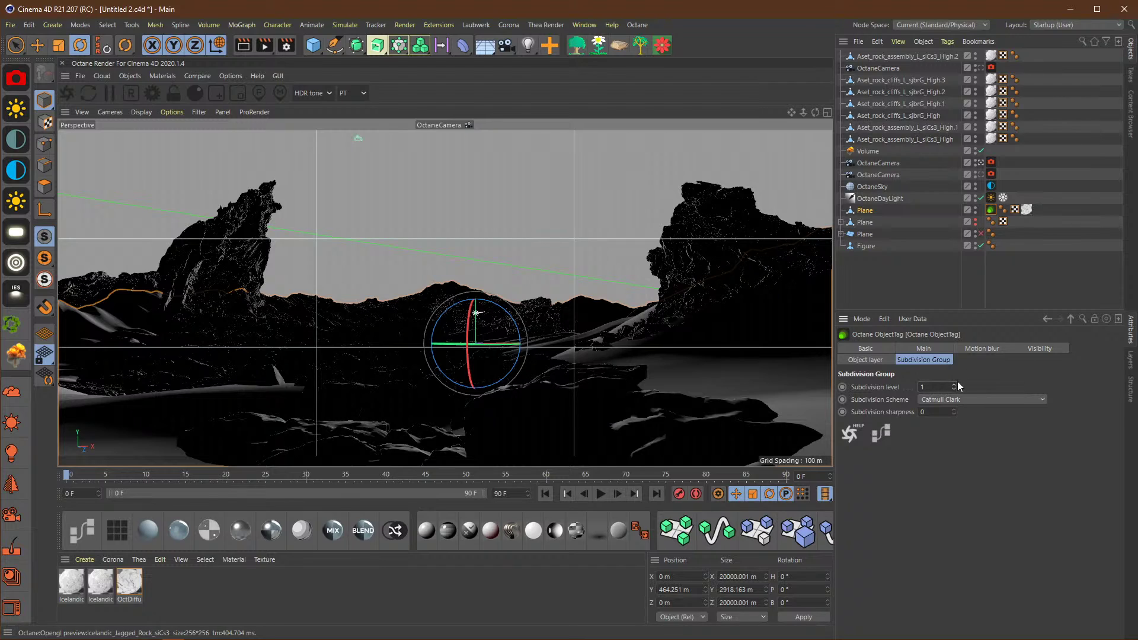
click(941, 415)
click(863, 363)
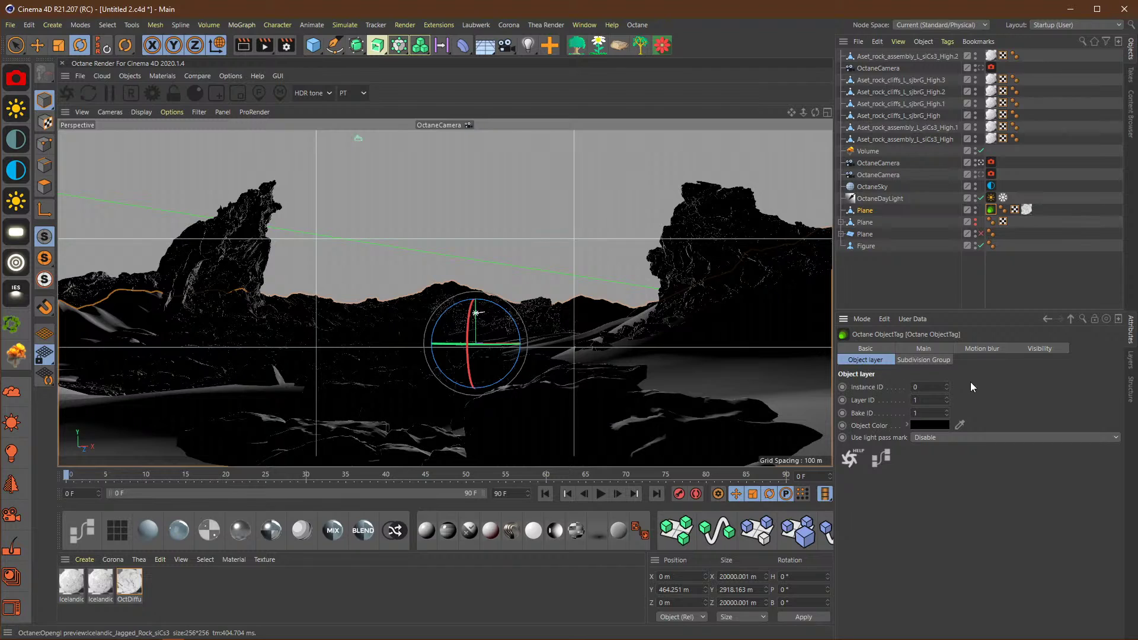
click(1041, 349)
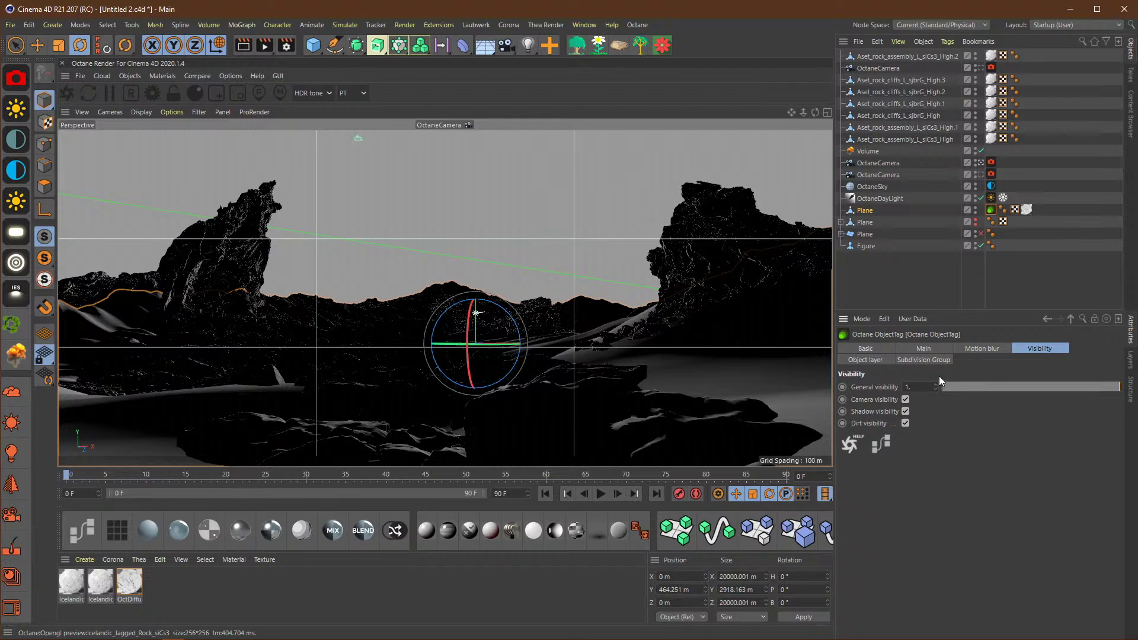
click(966, 351)
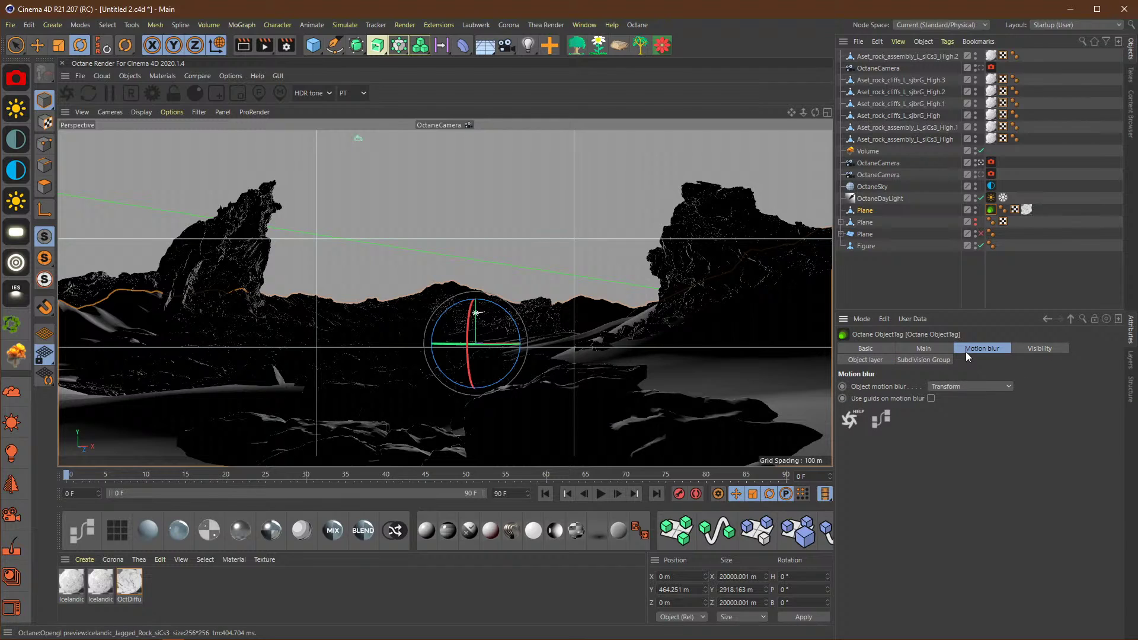
click(915, 351)
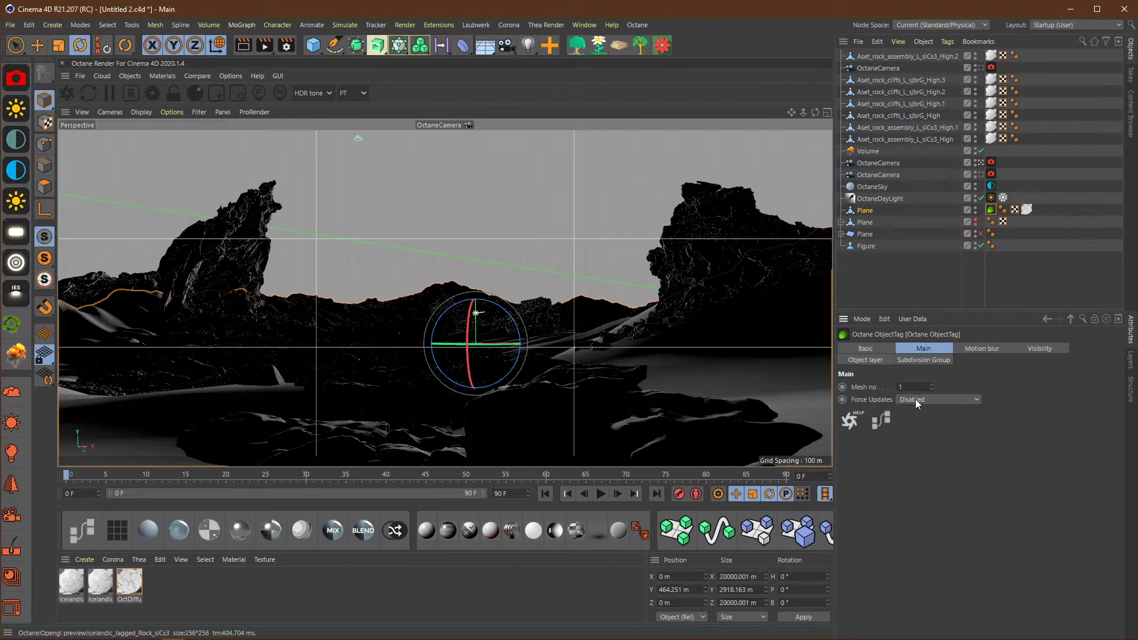
click(871, 349)
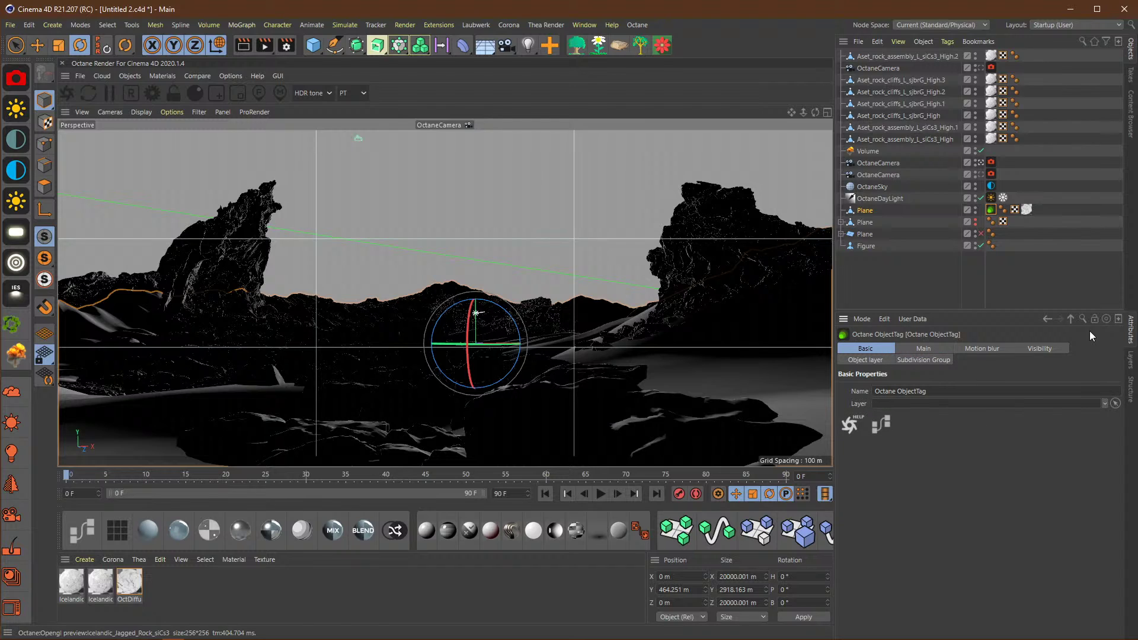
Step: Set the Octane ObjectTag's subdivision level to 2 and its subdivision sharpness to 1
click(944, 362)
right_click(1021, 447)
click(968, 451)
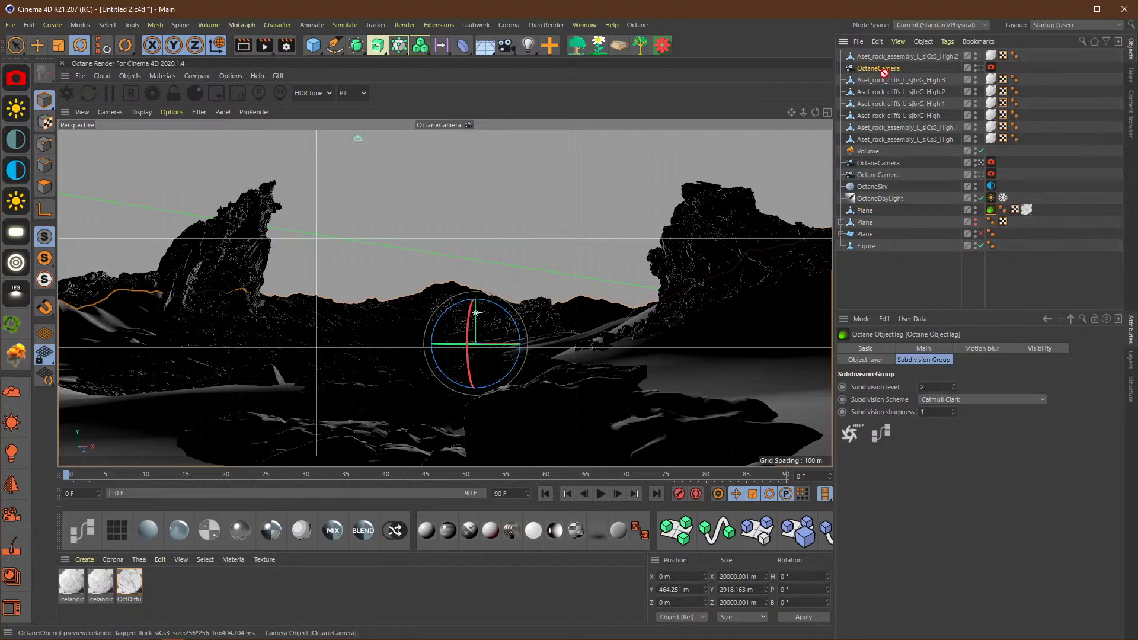
Step: Move the topmost OctaneCamera below the Volume object, next to the other two cameras in the object list
drag(886, 69, 881, 156)
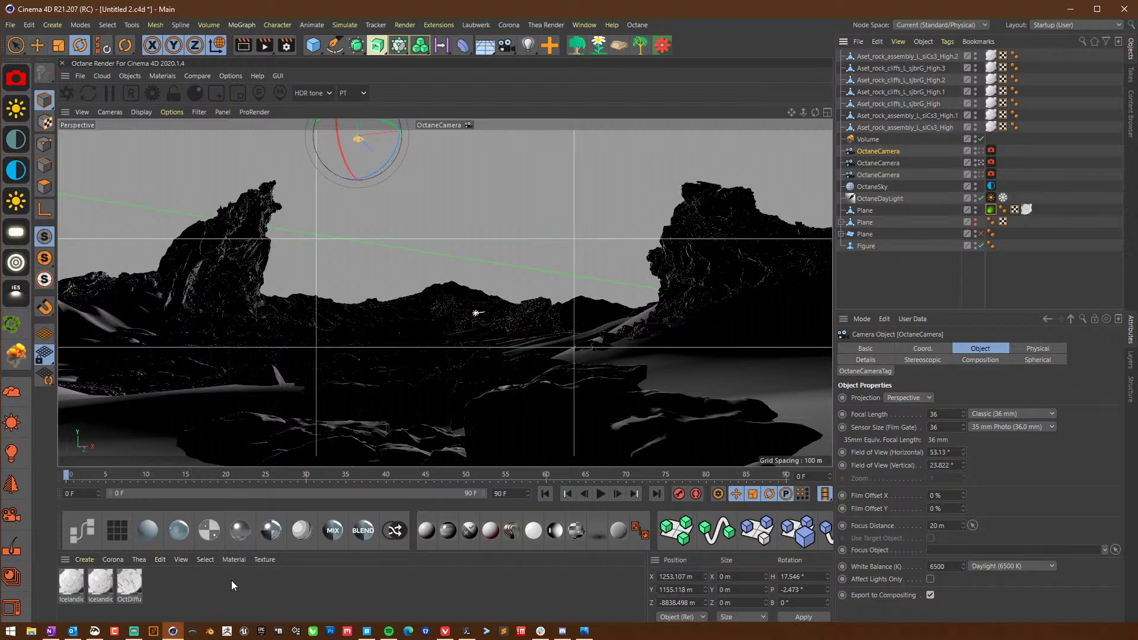
Step: Switch to Gaea, open the recovered project Untitled_2020-08-17_11-38-10.tor, and maximise its window on this screen
click(194, 637)
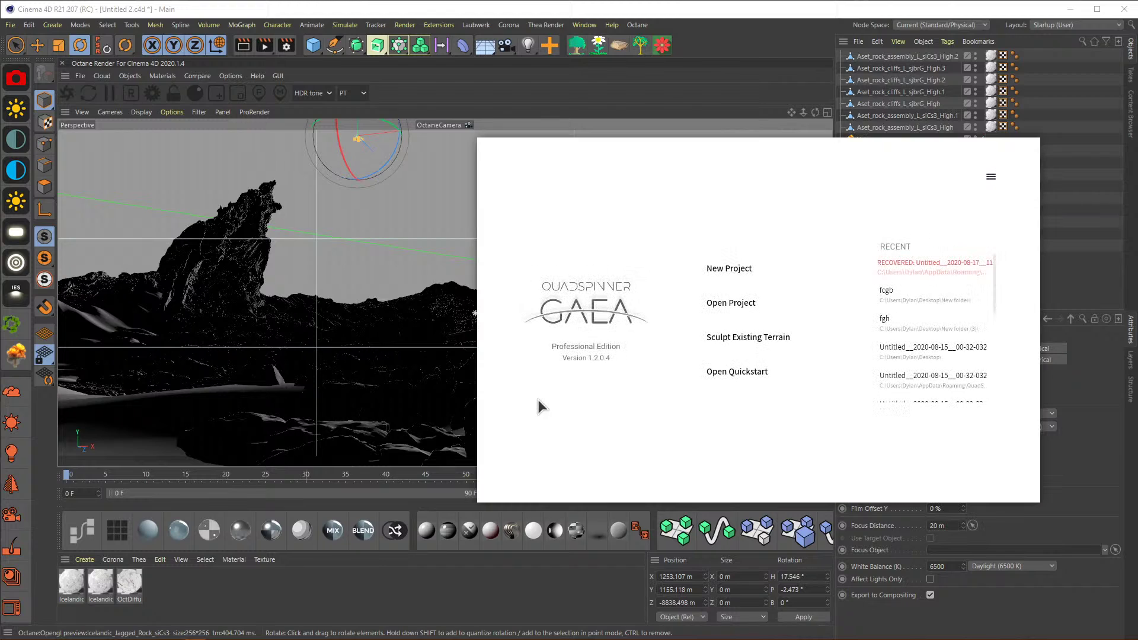
click(892, 268)
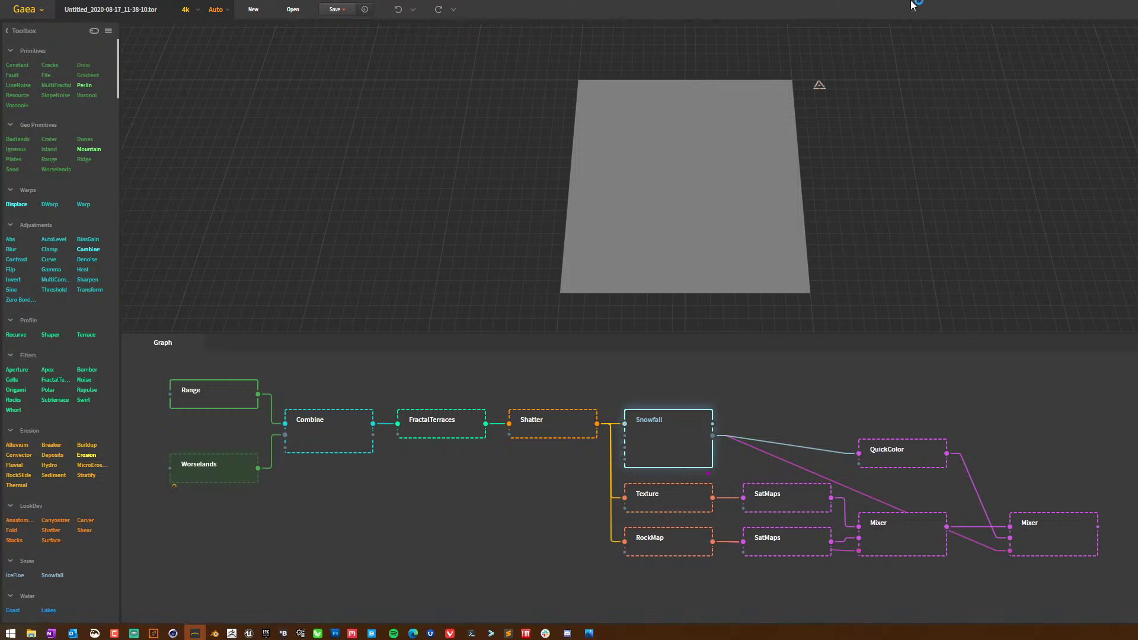
drag(908, 10, 2, 132)
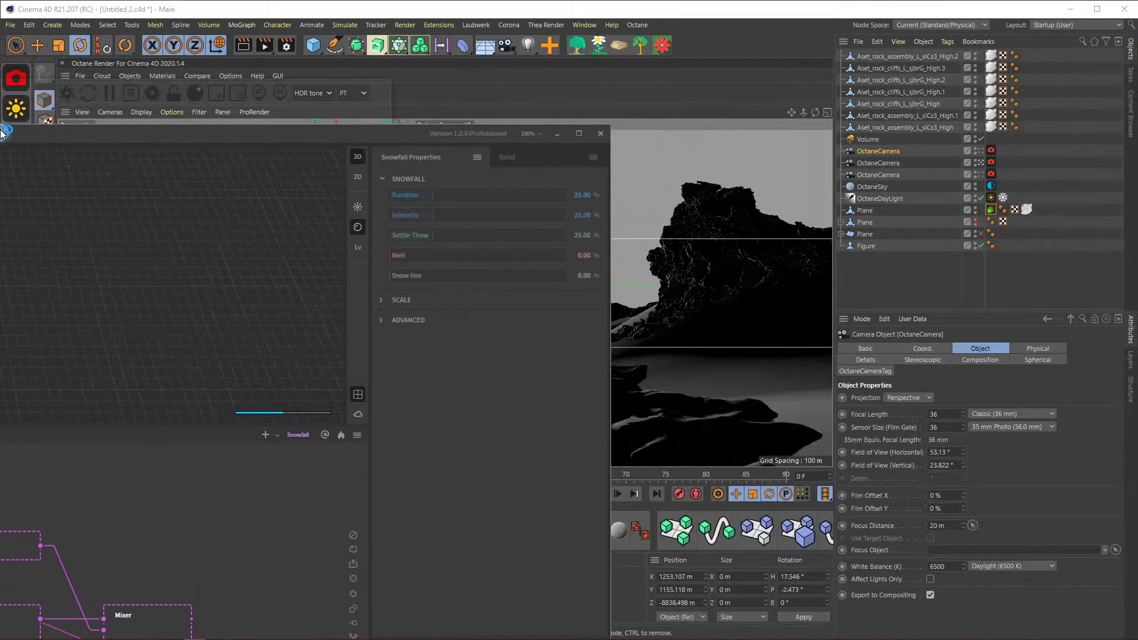
double_click(2, 131)
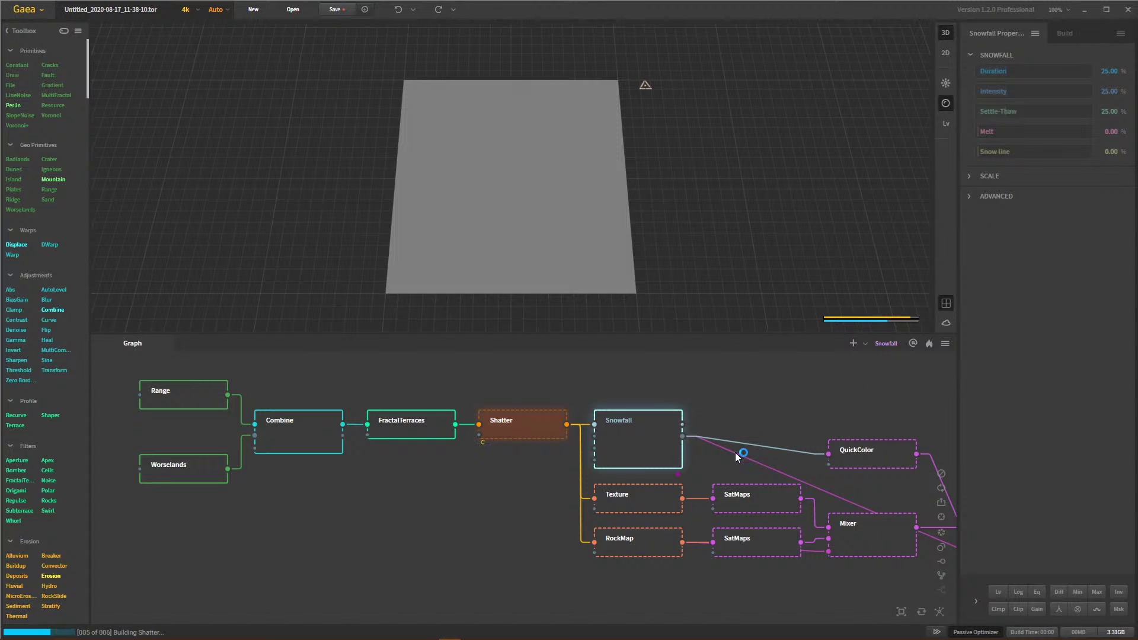
Step: Fit the whole node graph, point out the FractalTerraces and Shatter nodes, and select the final Mixer node to build it
click(901, 611)
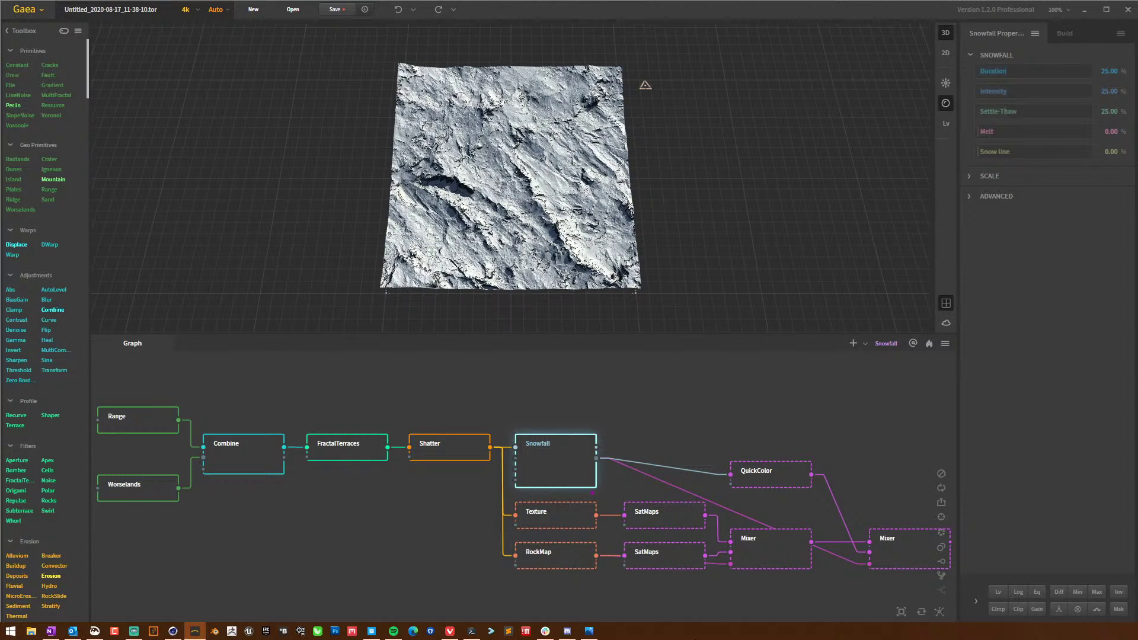
drag(306, 444, 452, 566)
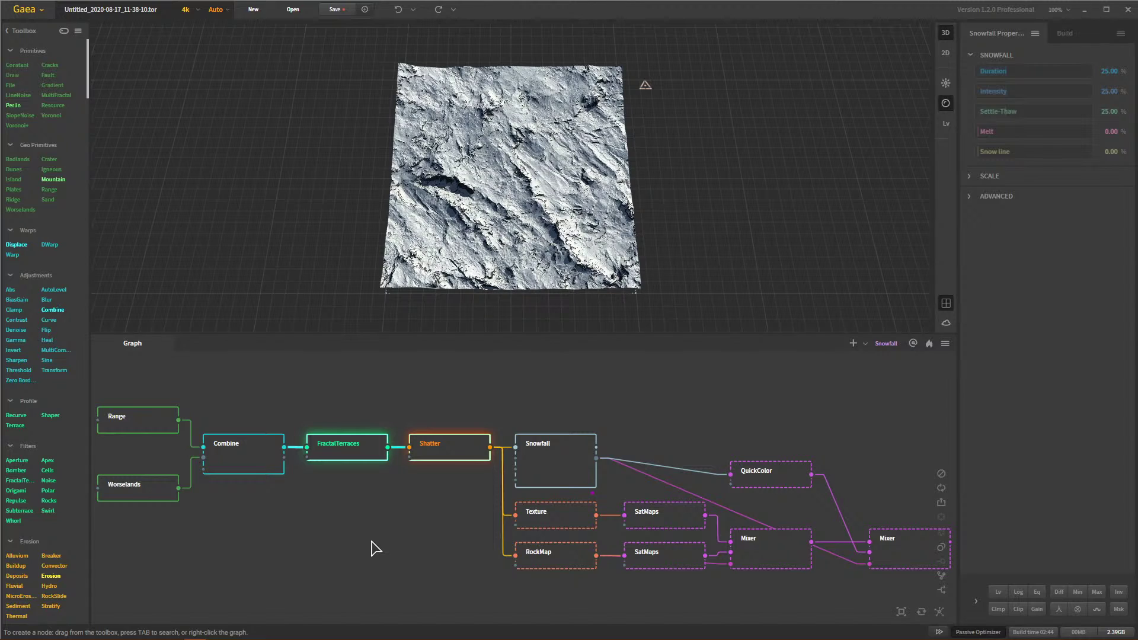
click(893, 566)
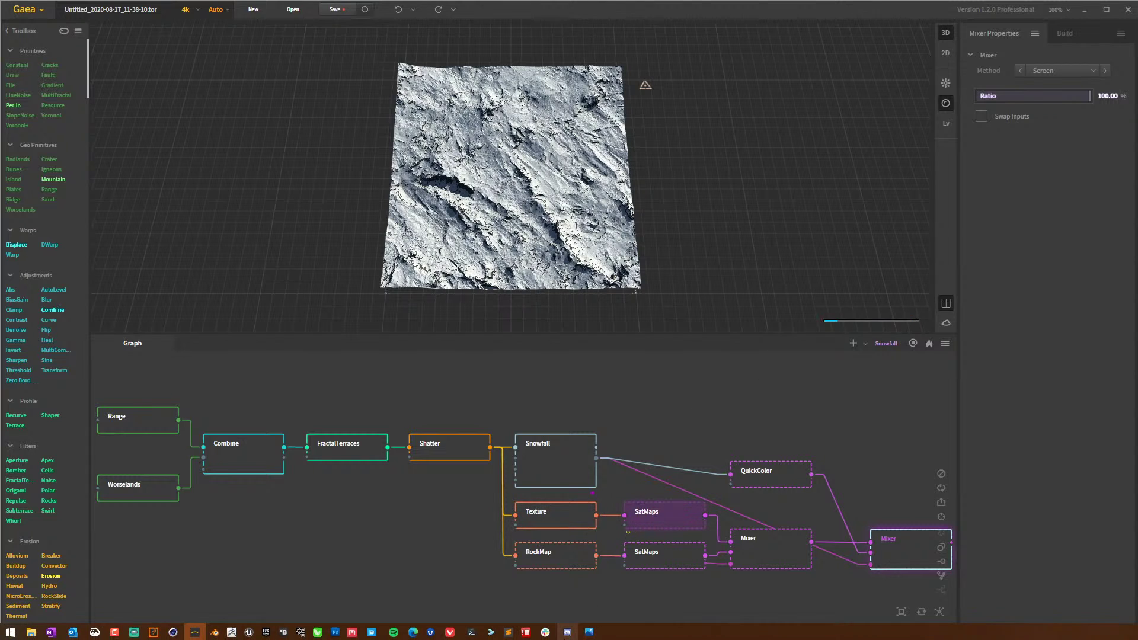
Step: Switch to Discord, check the pwn-general channel for new messages, and minimise it to return to Gaea
click(567, 631)
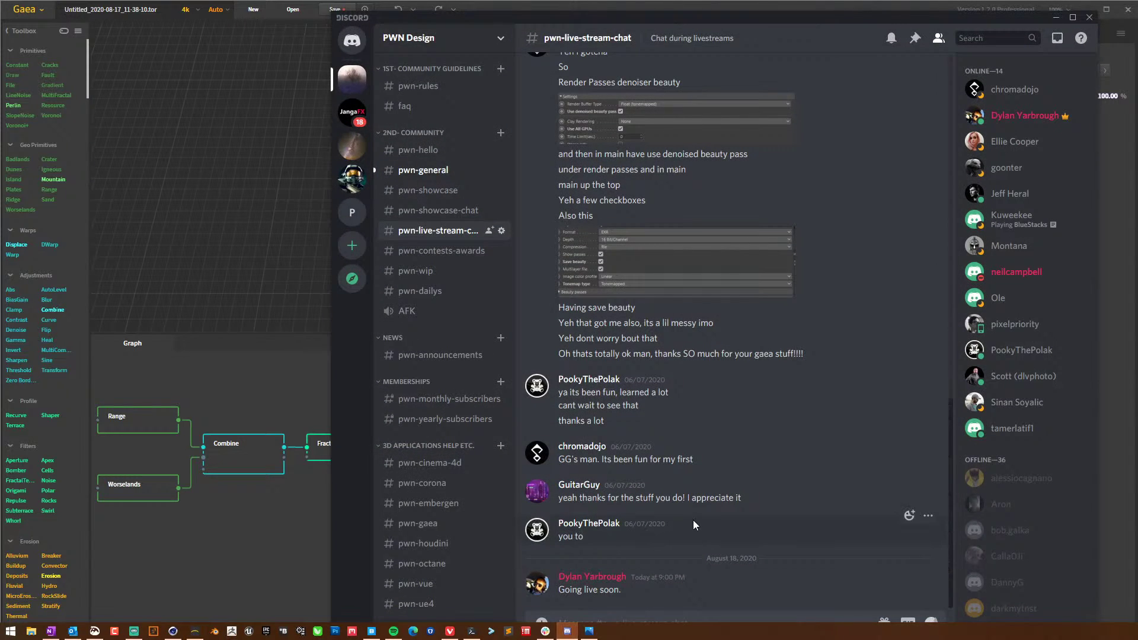
click(423, 170)
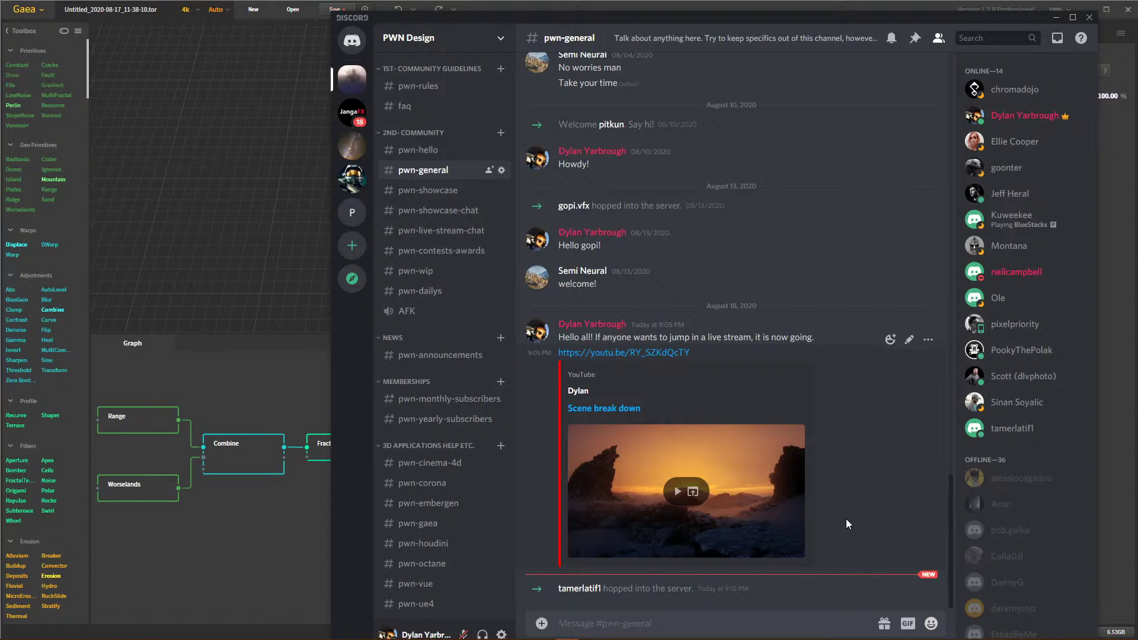
click(1054, 25)
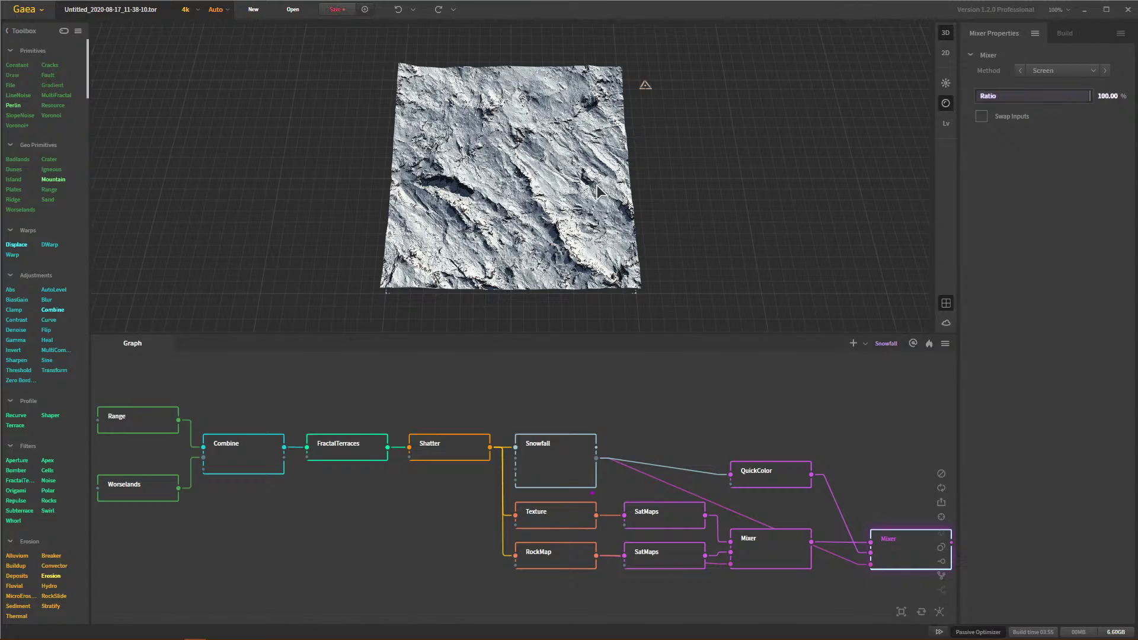
Step: Examine the snow and rock colouring of the built terrain up close and from low, oblique angles
drag(716, 325, 529, 195)
scroll(527, 191, up, 5)
drag(546, 152, 470, 158)
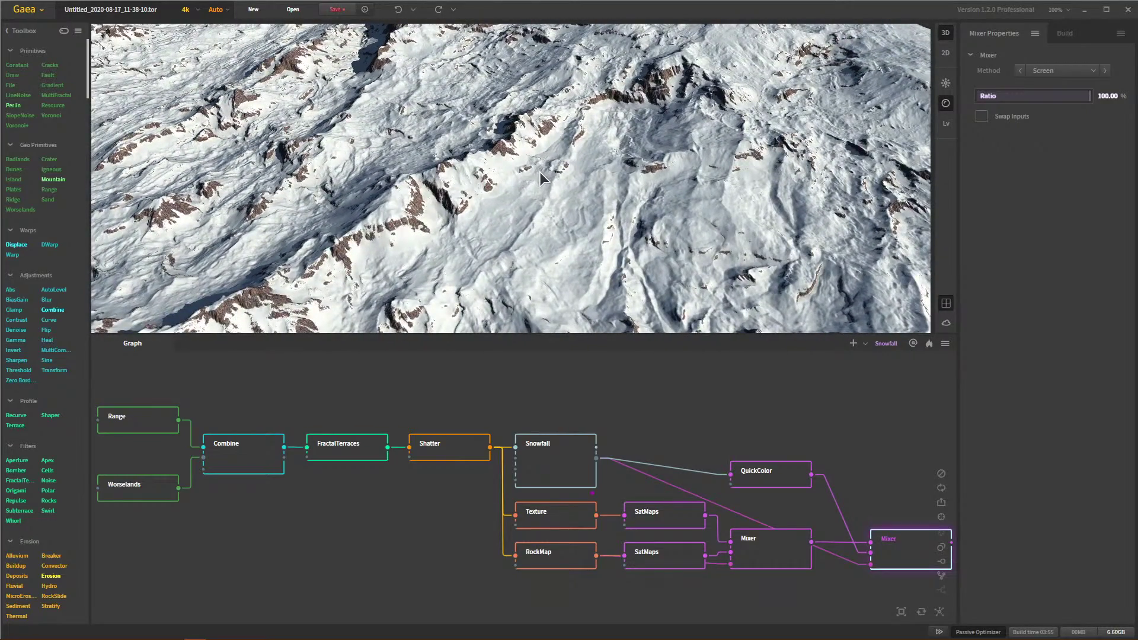
drag(540, 172, 517, 226)
scroll(453, 205, up, 3)
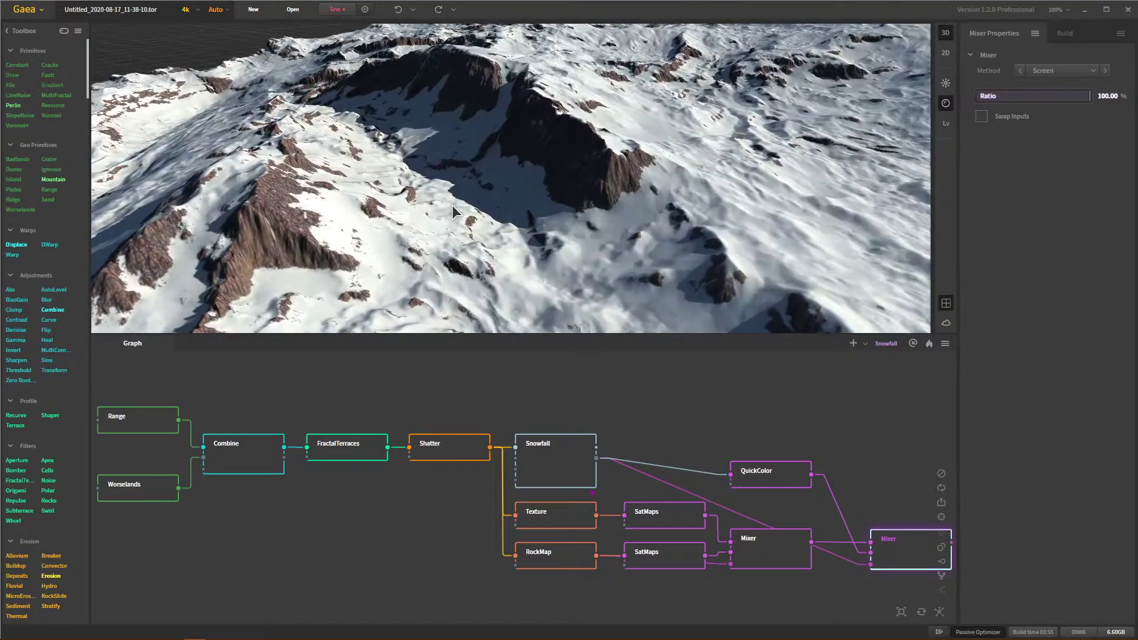
drag(452, 205, 552, 221)
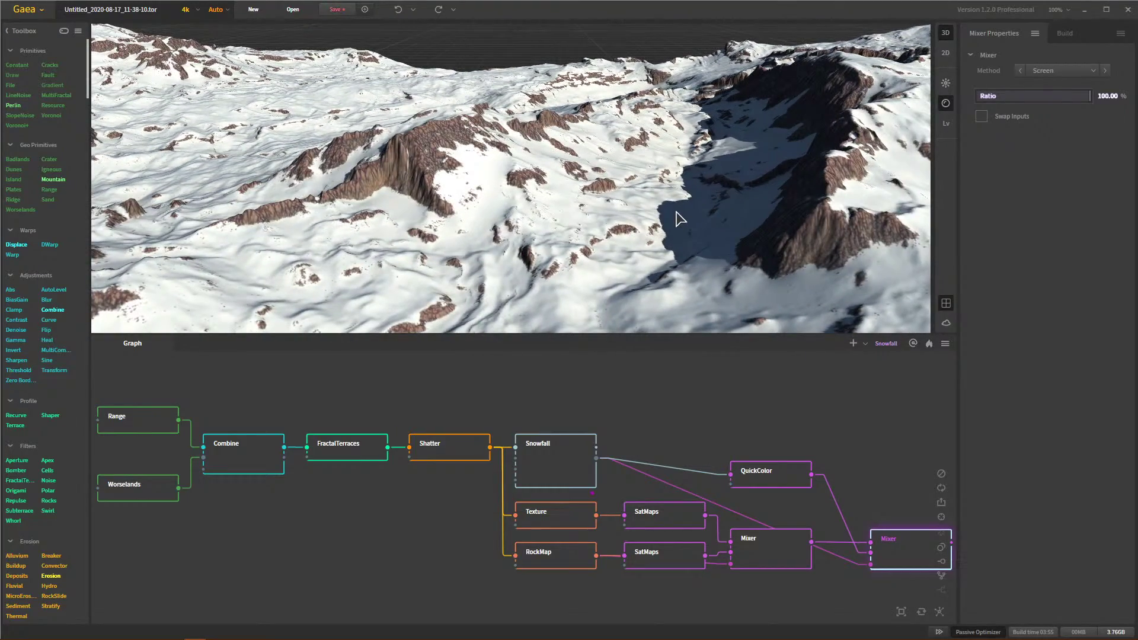
drag(647, 212, 611, 236)
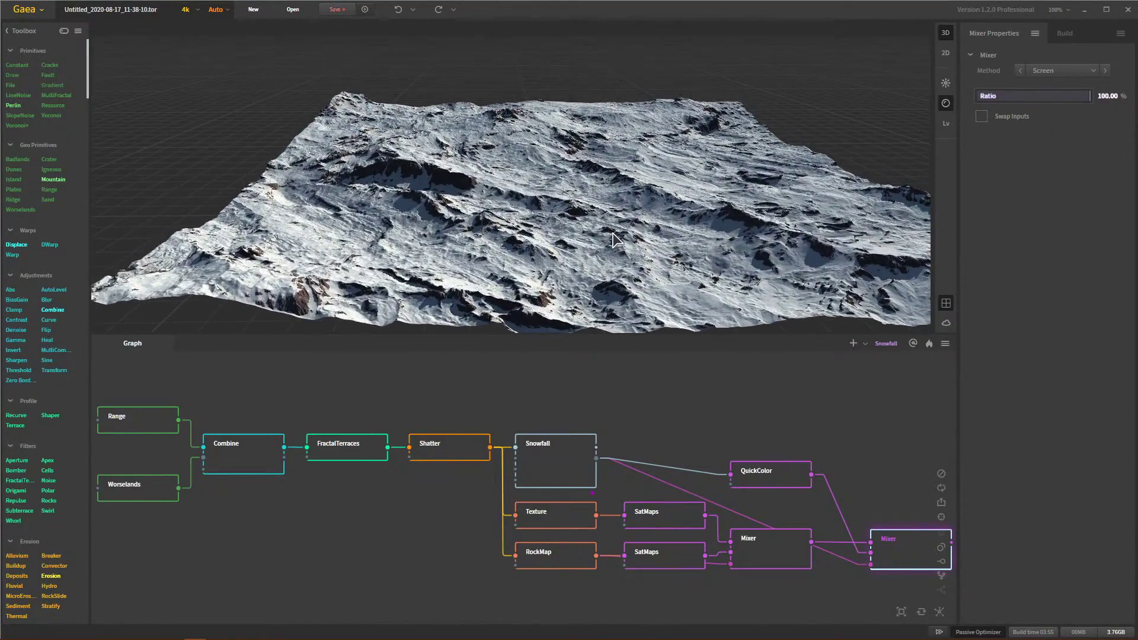
scroll(610, 236, up, 5)
scroll(613, 239, down, 8)
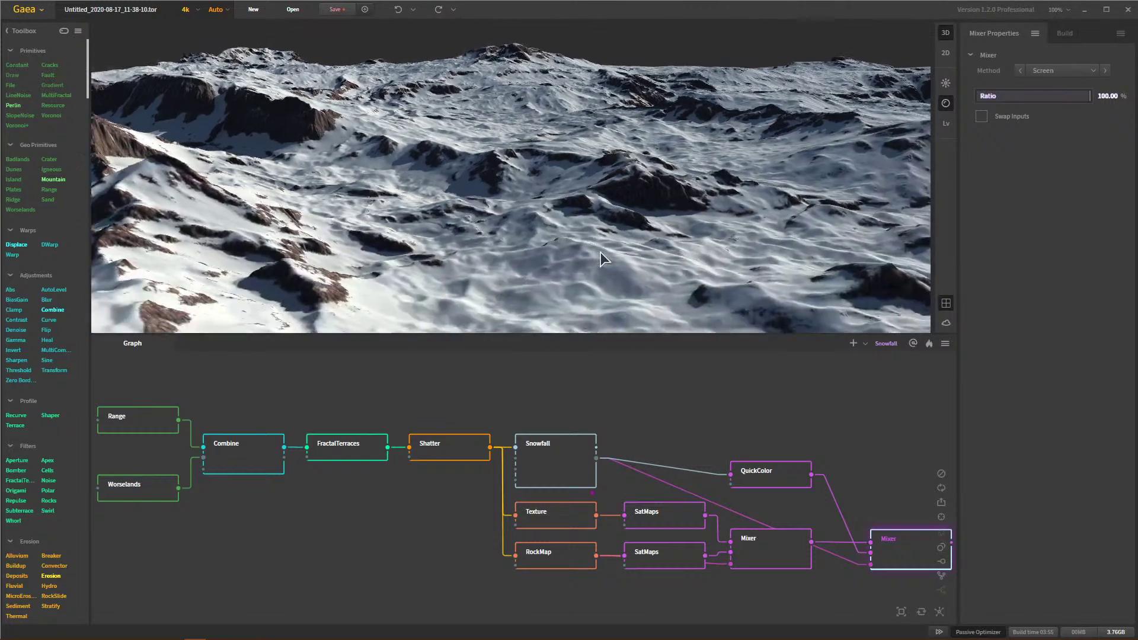
Step: Examine the final Mixer's snow-covered terrain from a distance and up close, from several angles across its ridges and slopes
scroll(607, 237, down, 3)
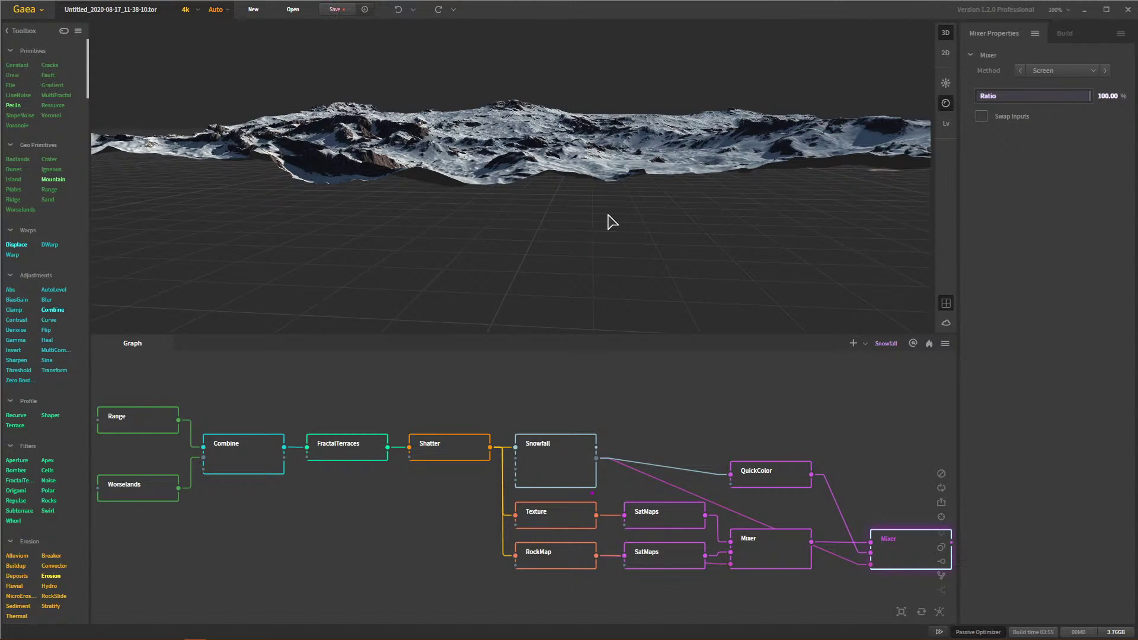
scroll(546, 159, up, 5)
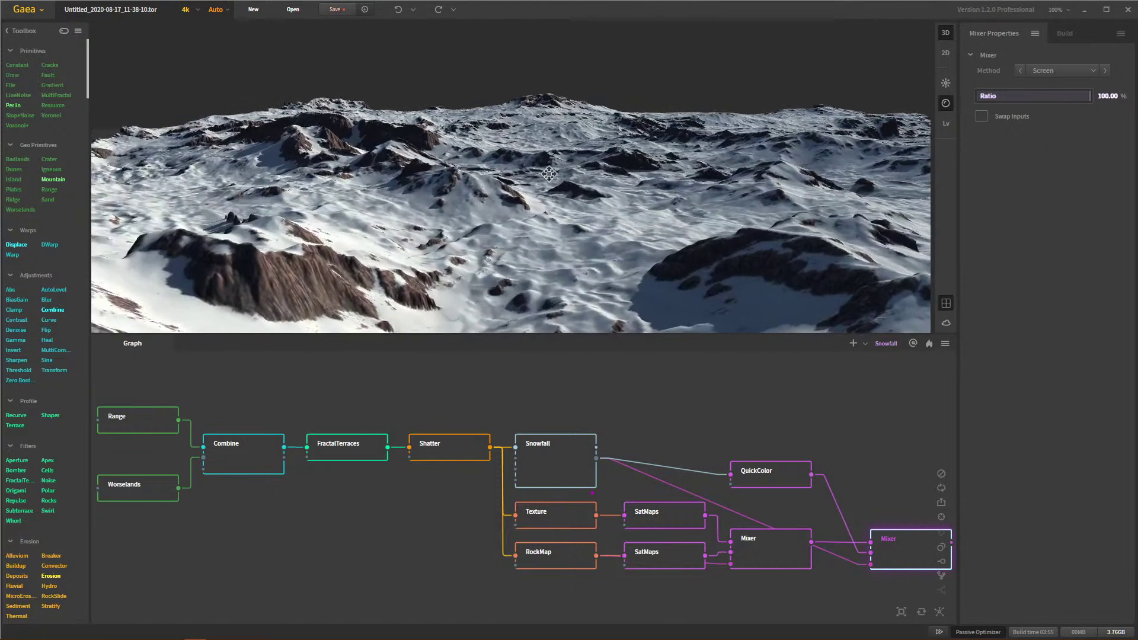
scroll(549, 182, up, 5)
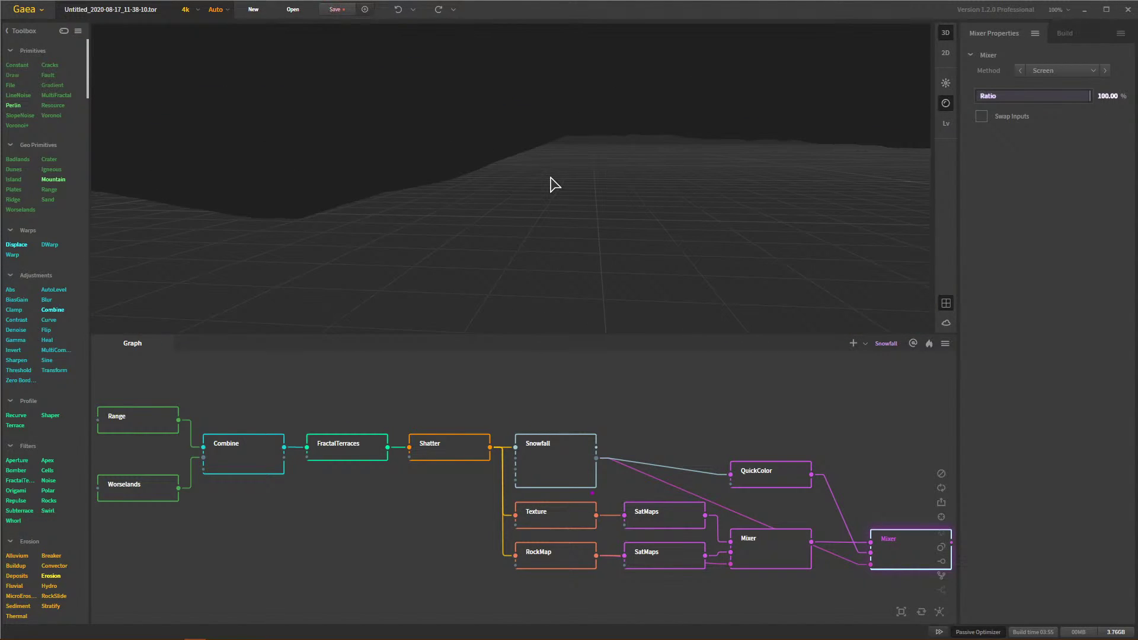
scroll(551, 184, down, 5)
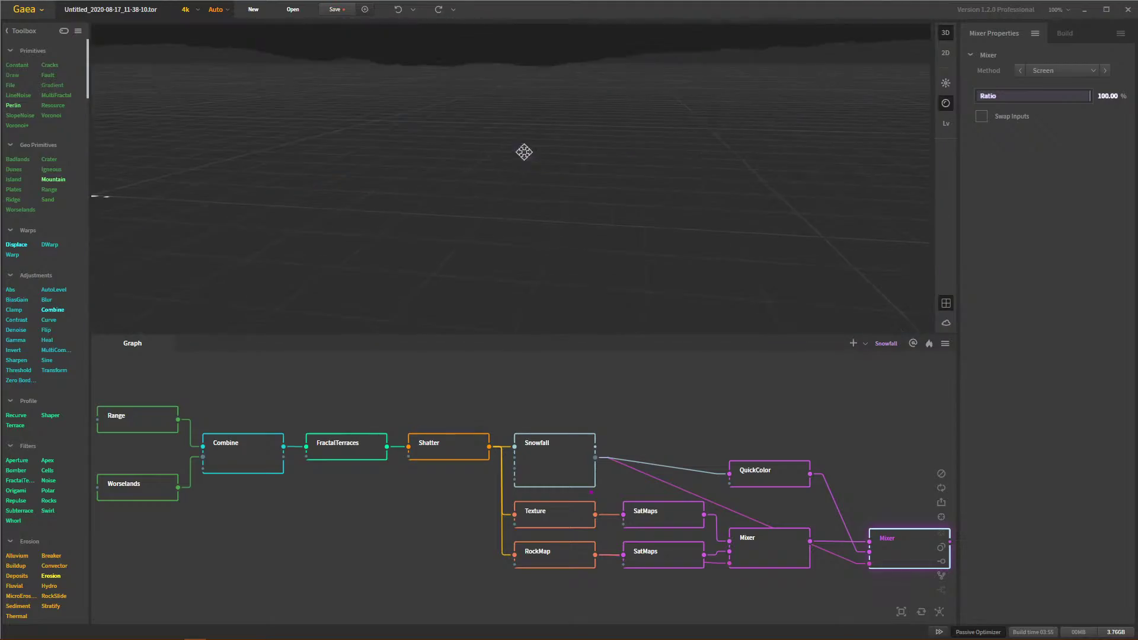
scroll(615, 87, down, 5)
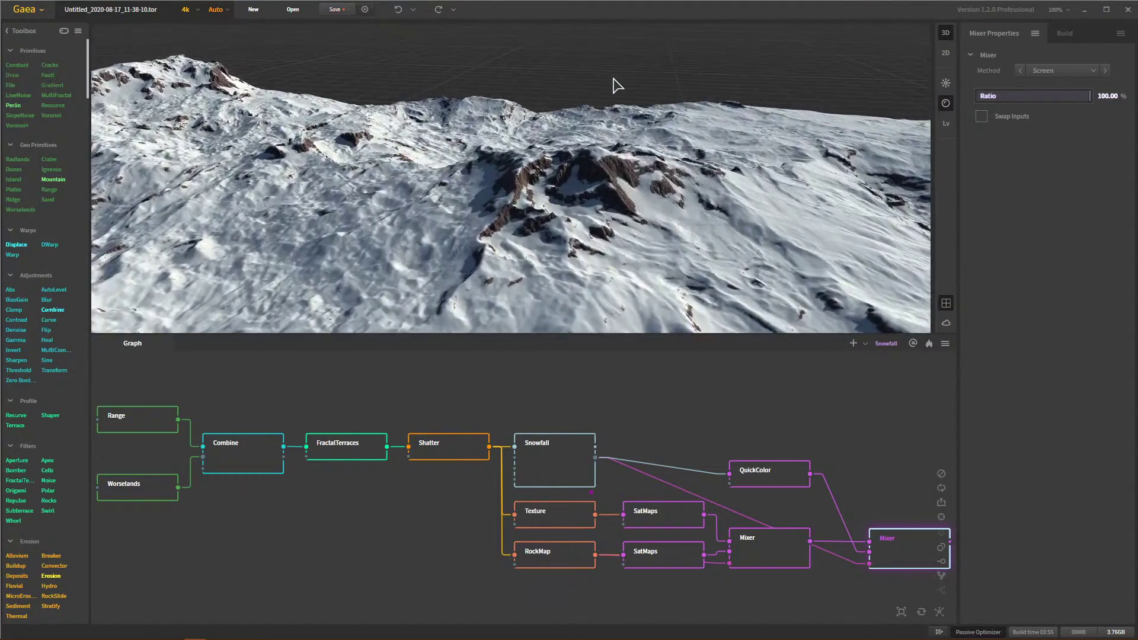
scroll(568, 261, up, 5)
scroll(568, 262, down, 5)
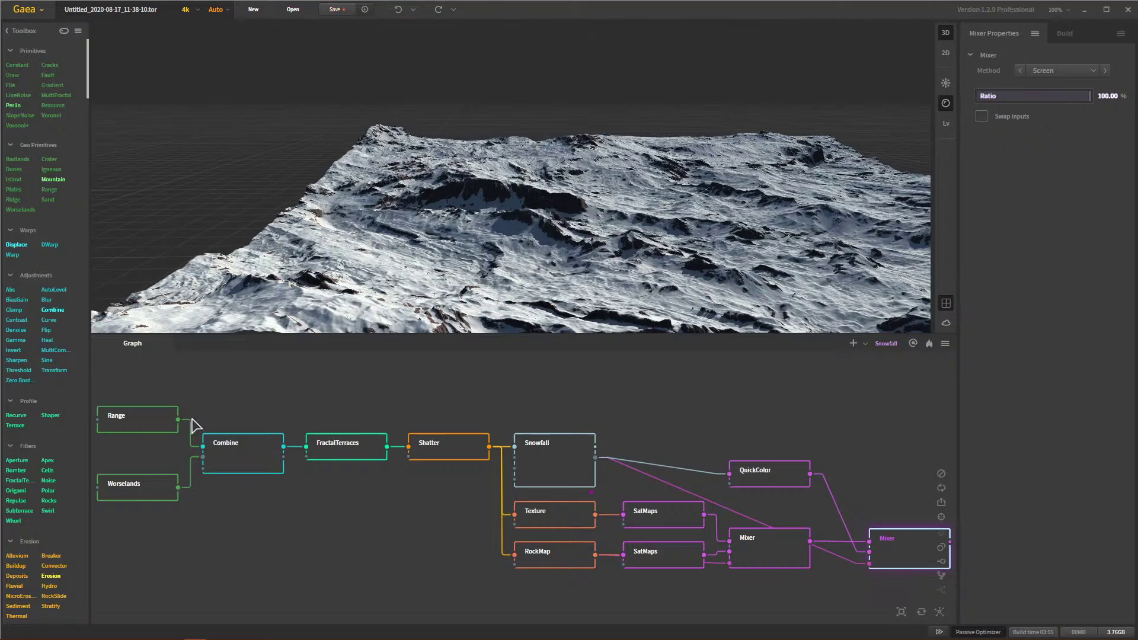
scroll(550, 251, up, 5)
scroll(558, 246, down, 3)
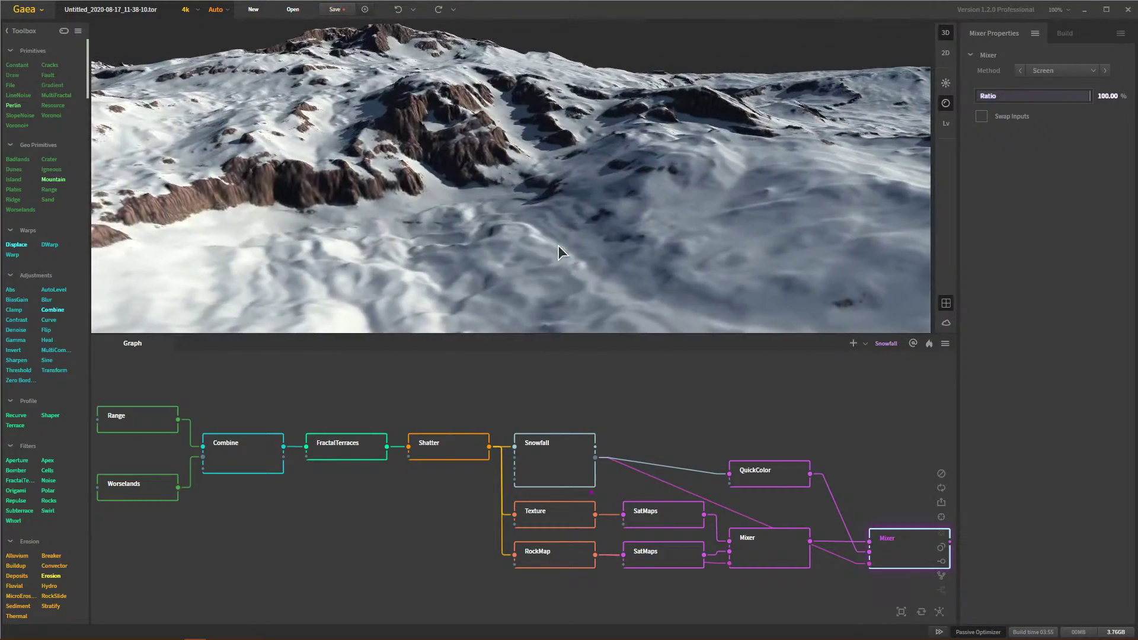
scroll(558, 245, up, 5)
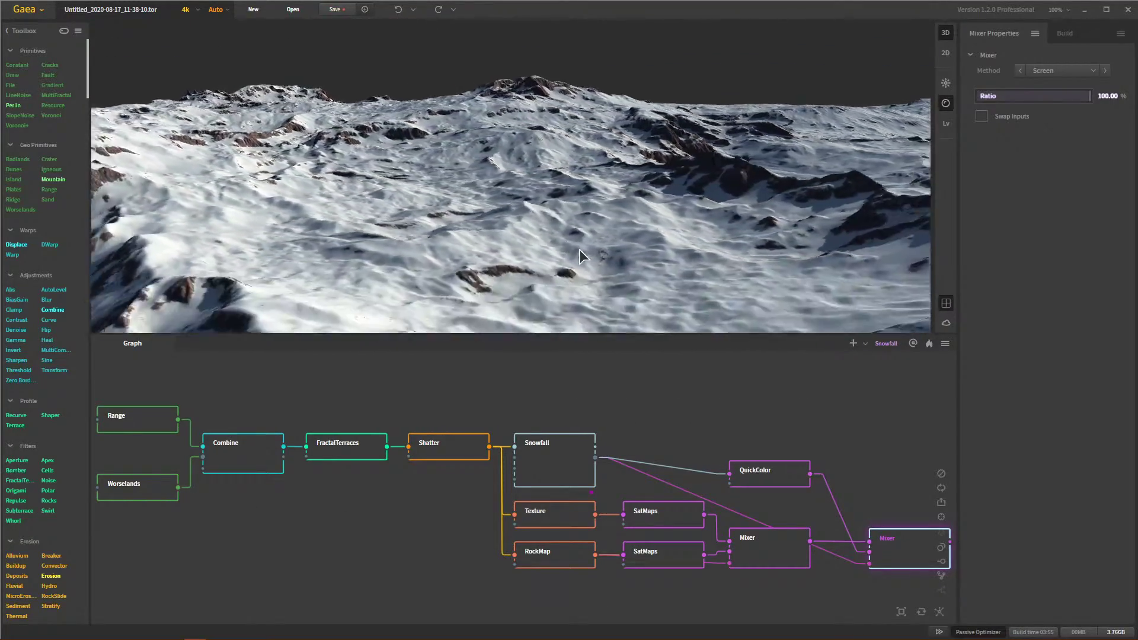
scroll(599, 254, down, 5)
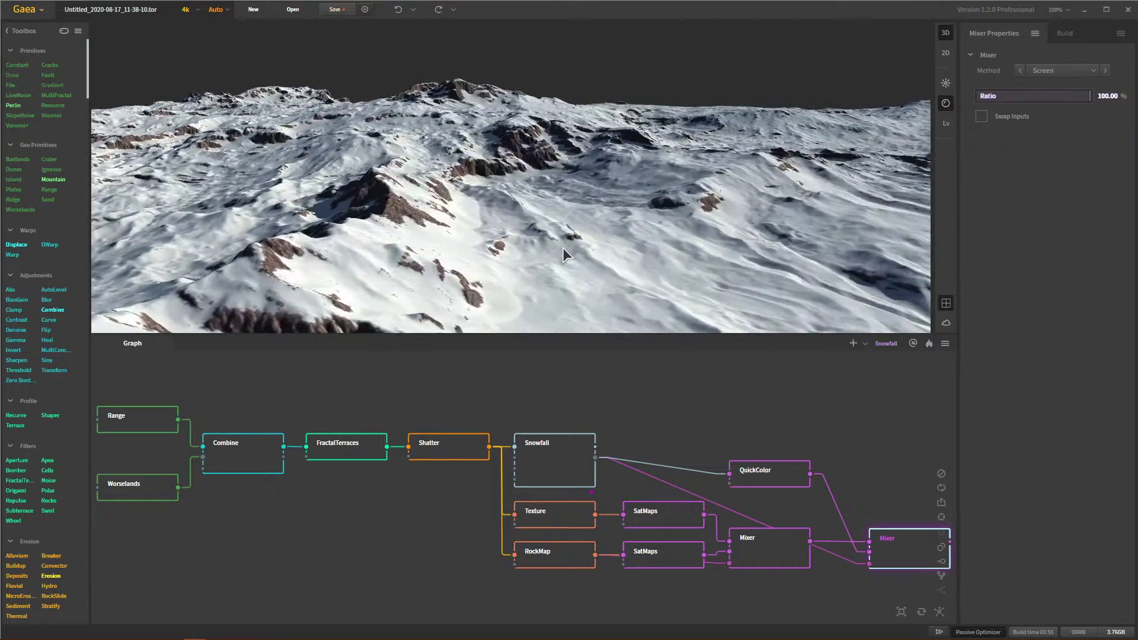
scroll(341, 311, up, 3)
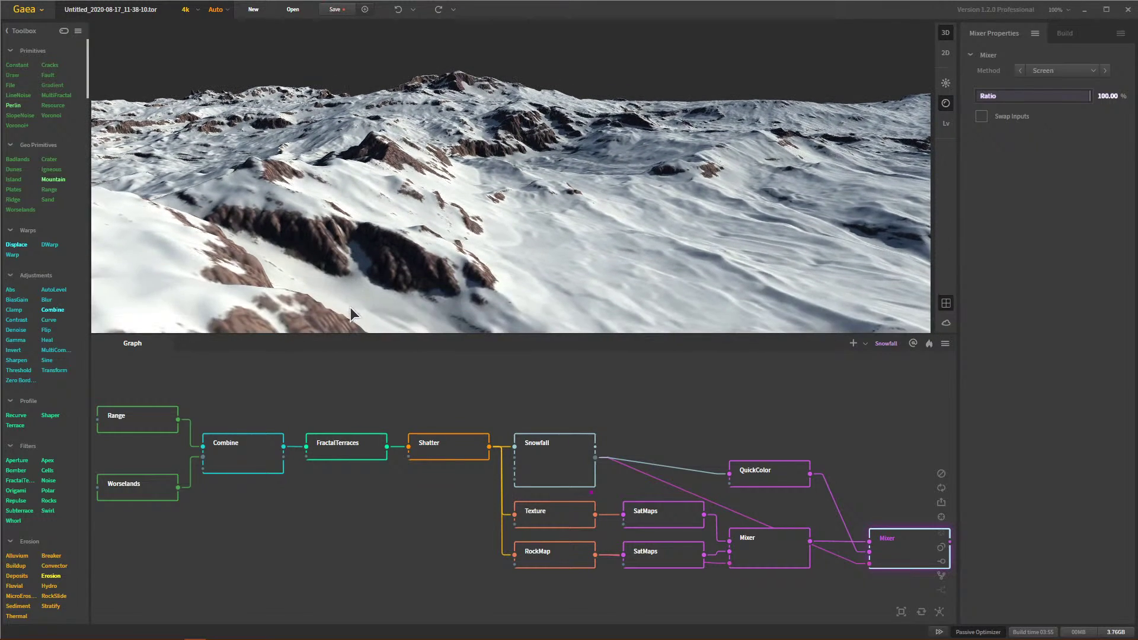
Step: Preview the Range node on its own and inspect its mountain shapes and steep walls from several sides
click(150, 420)
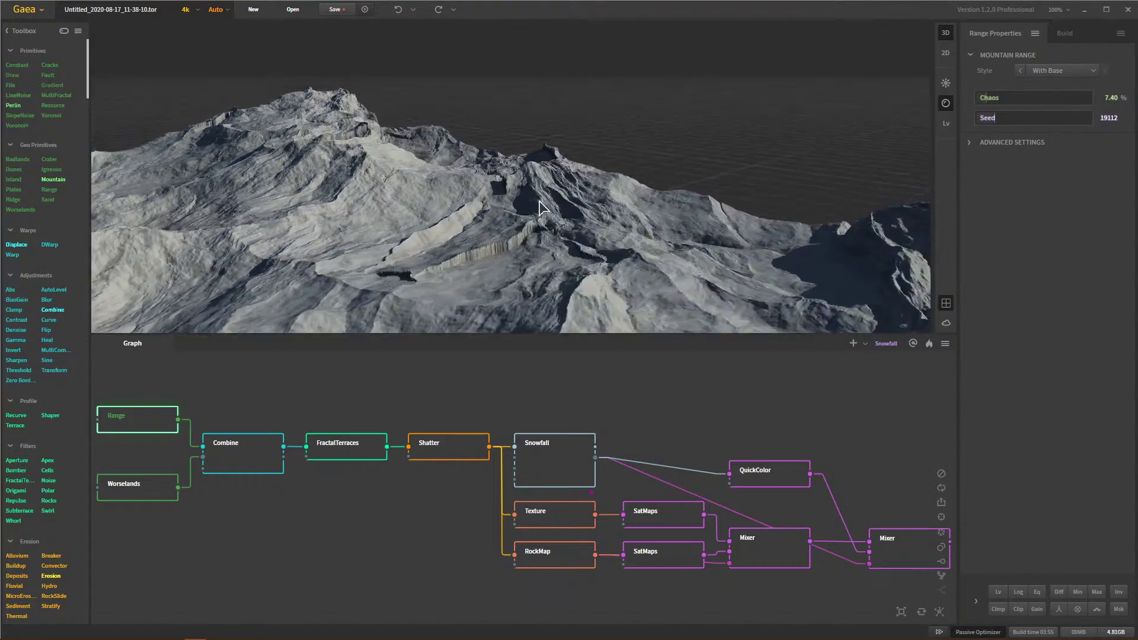
mouse_move(536, 205)
mouse_down()
mouse_move(500, 214)
mouse_move(572, 233)
mouse_move(554, 173)
mouse_move(551, 213)
mouse_up()
drag(537, 264, 517, 219)
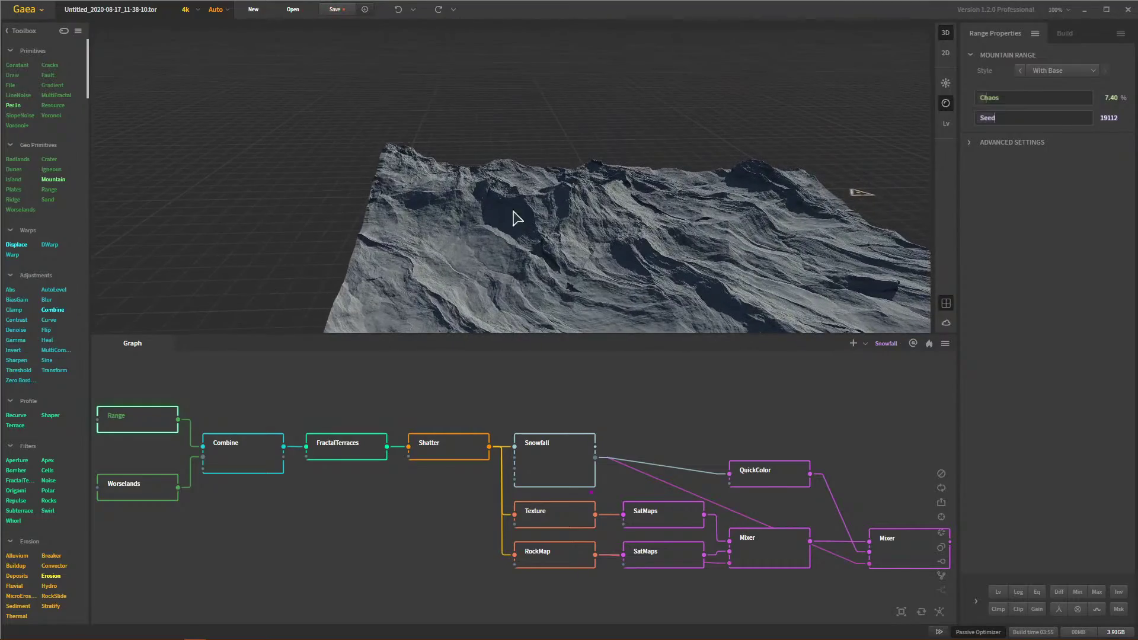
drag(737, 235, 616, 269)
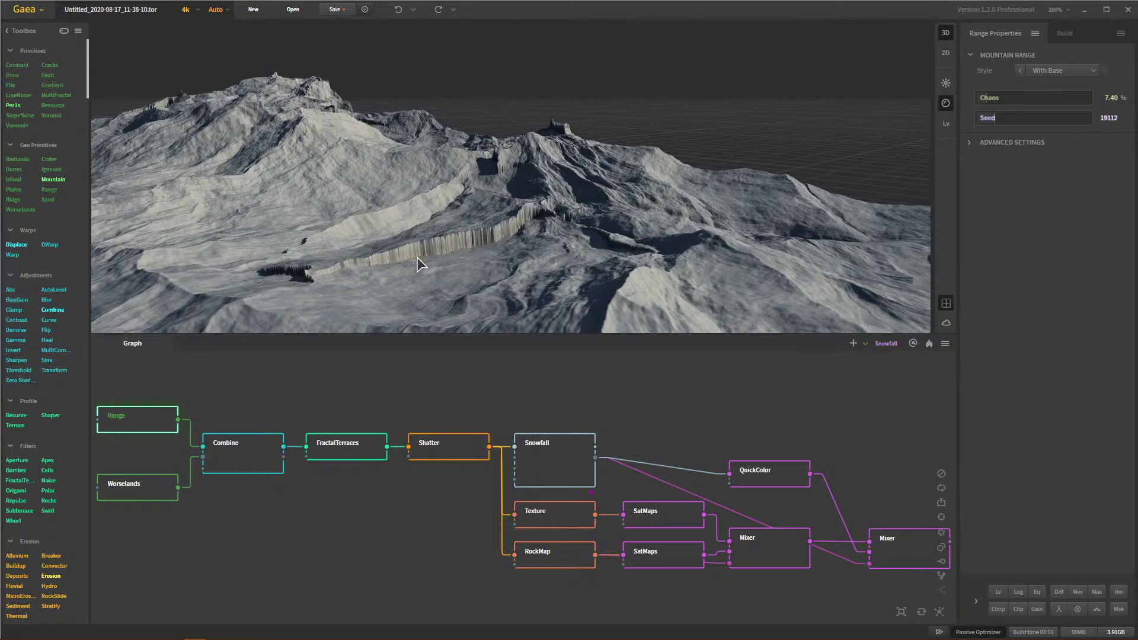
mouse_move(503, 220)
mouse_down()
mouse_move(711, 271)
mouse_move(709, 233)
mouse_move(727, 236)
mouse_move(642, 198)
mouse_move(597, 196)
mouse_move(575, 156)
mouse_move(463, 211)
mouse_move(526, 178)
mouse_move(478, 218)
mouse_move(501, 218)
mouse_up()
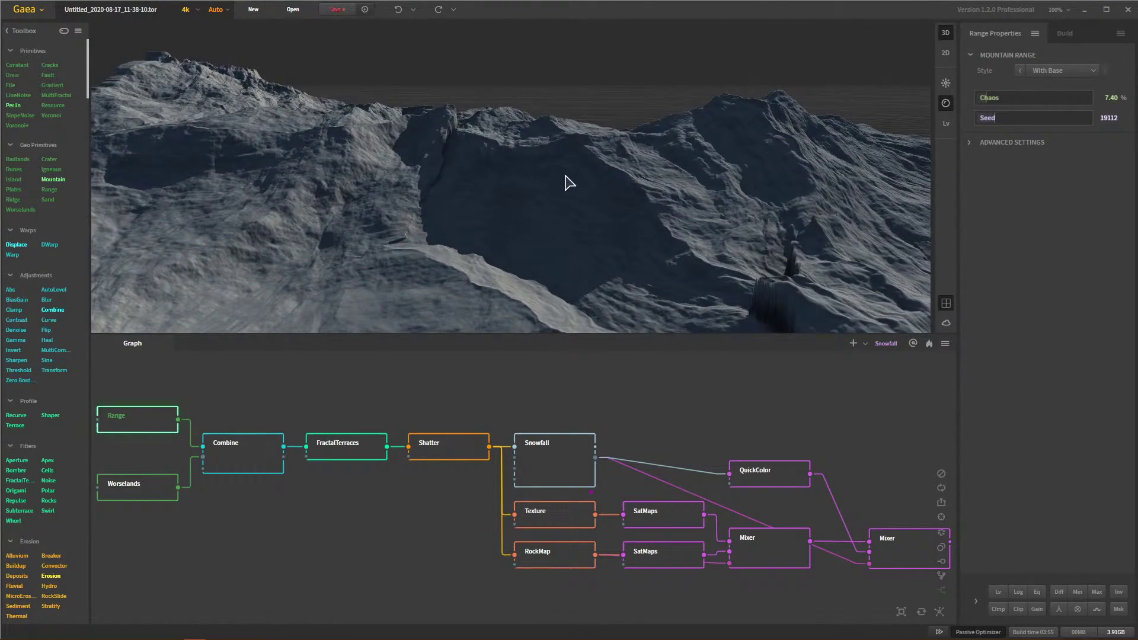
drag(569, 183, 575, 258)
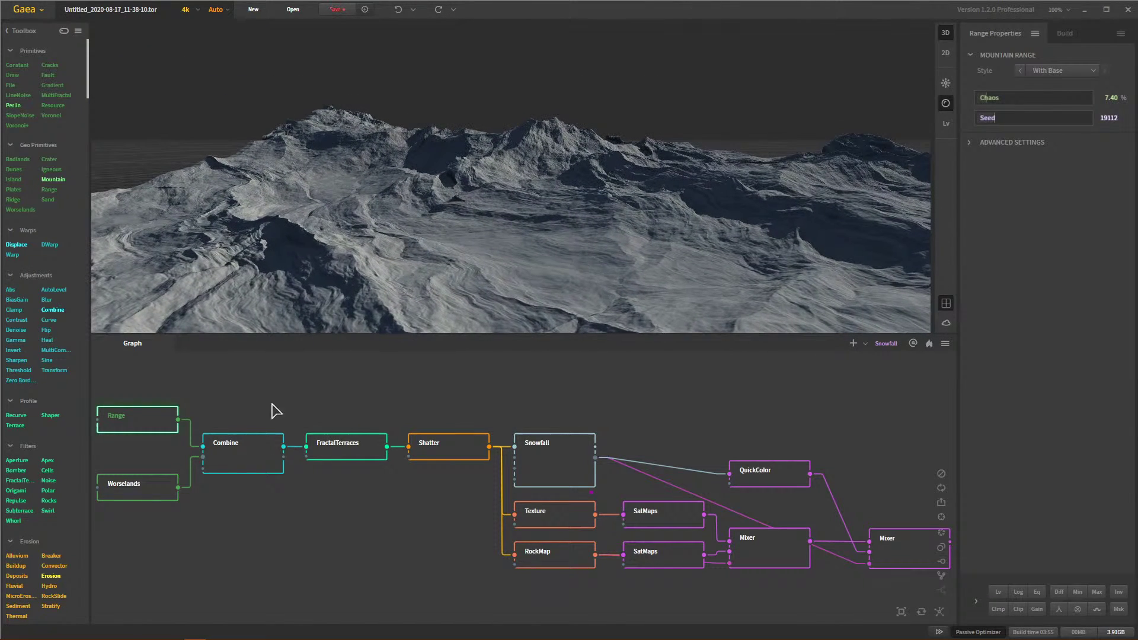
Step: Preview the Worselands node and inspect its stepped rock layers up close and its whole terrain from several sides
click(137, 487)
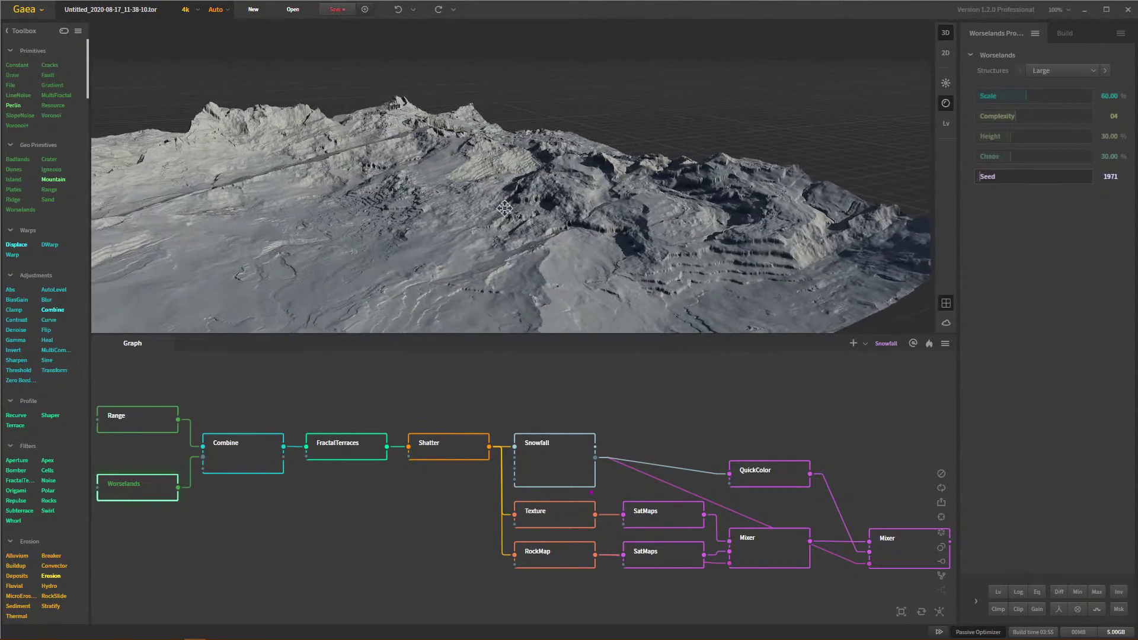
drag(504, 209, 439, 218)
scroll(559, 220, up, 2)
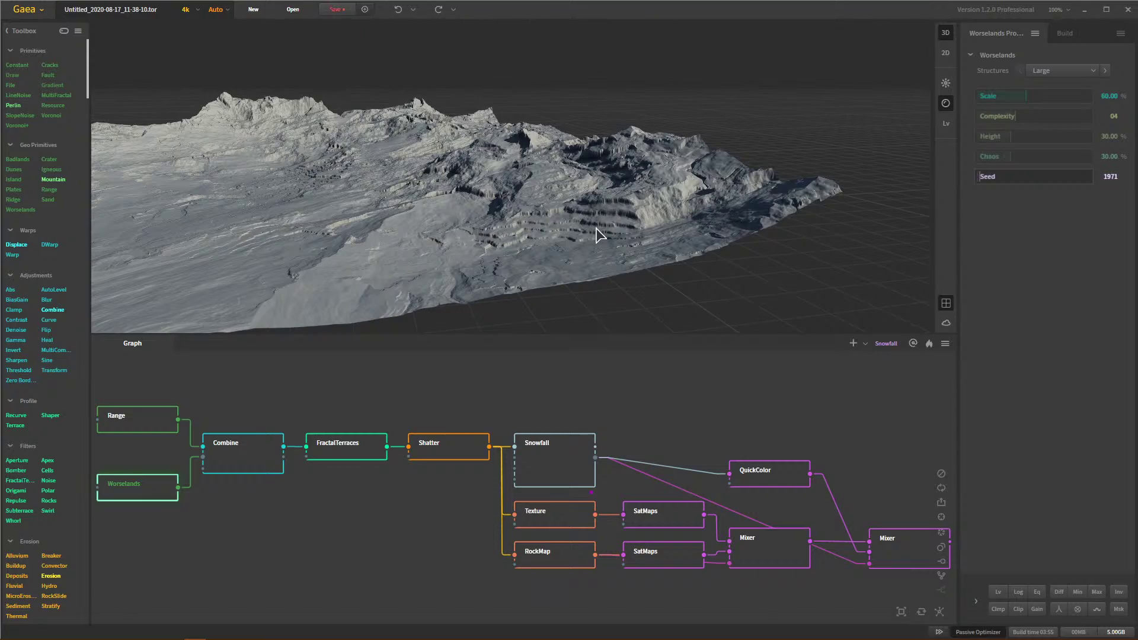
scroll(596, 229, up, 6)
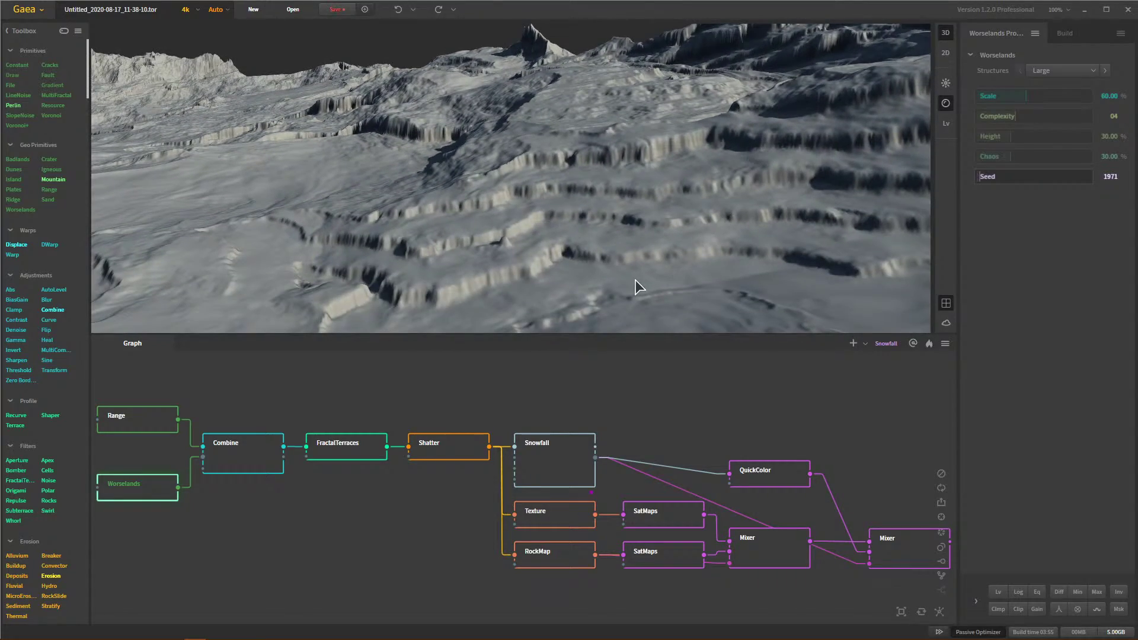
scroll(468, 276, down, 5)
drag(468, 276, 556, 223)
scroll(663, 224, up, 6)
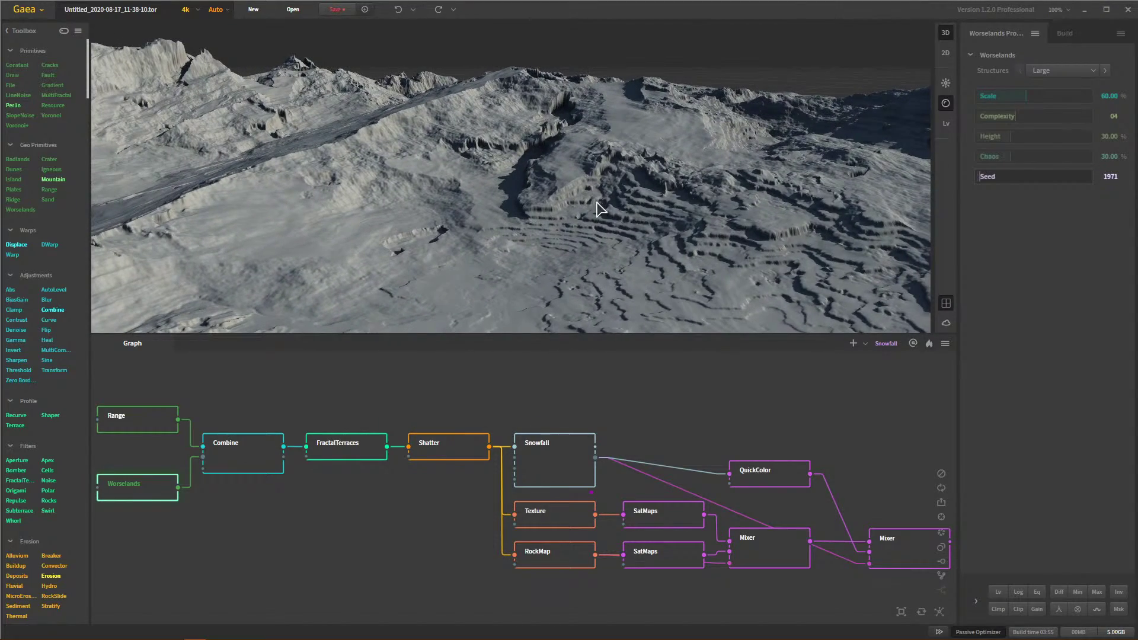
scroll(616, 185, down, 5)
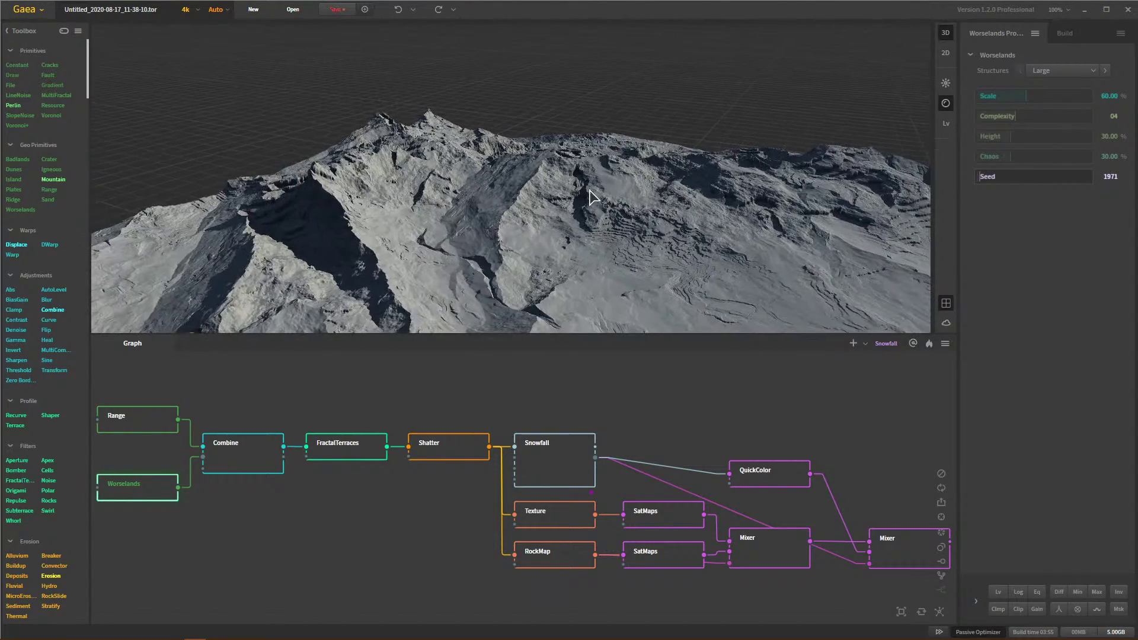
drag(591, 196, 685, 135)
scroll(567, 211, down, 5)
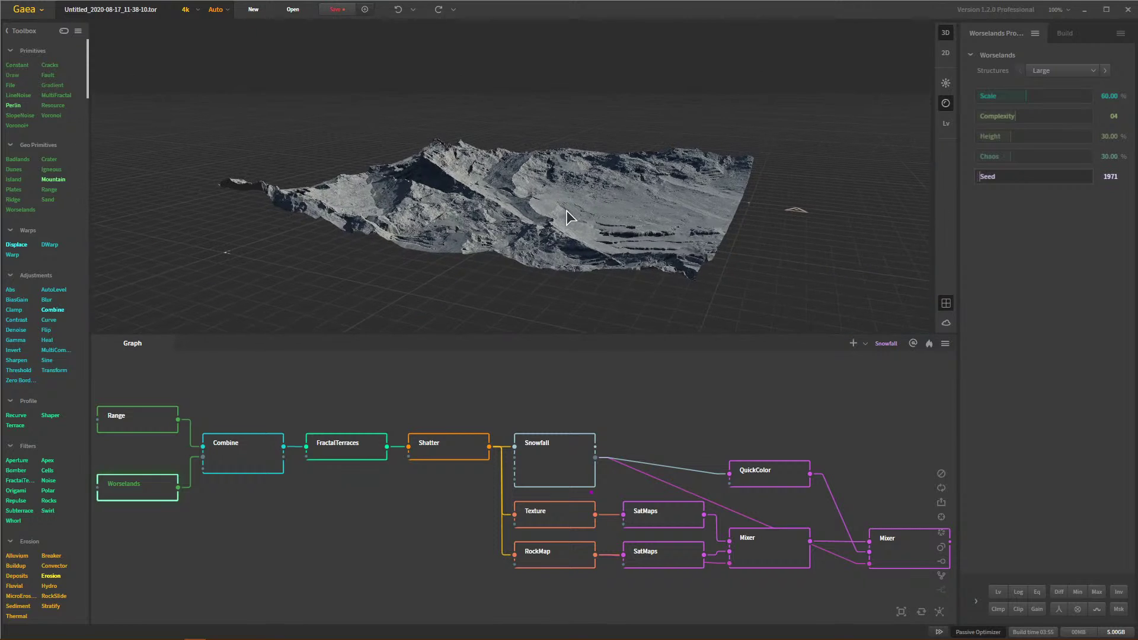
drag(567, 211, 548, 258)
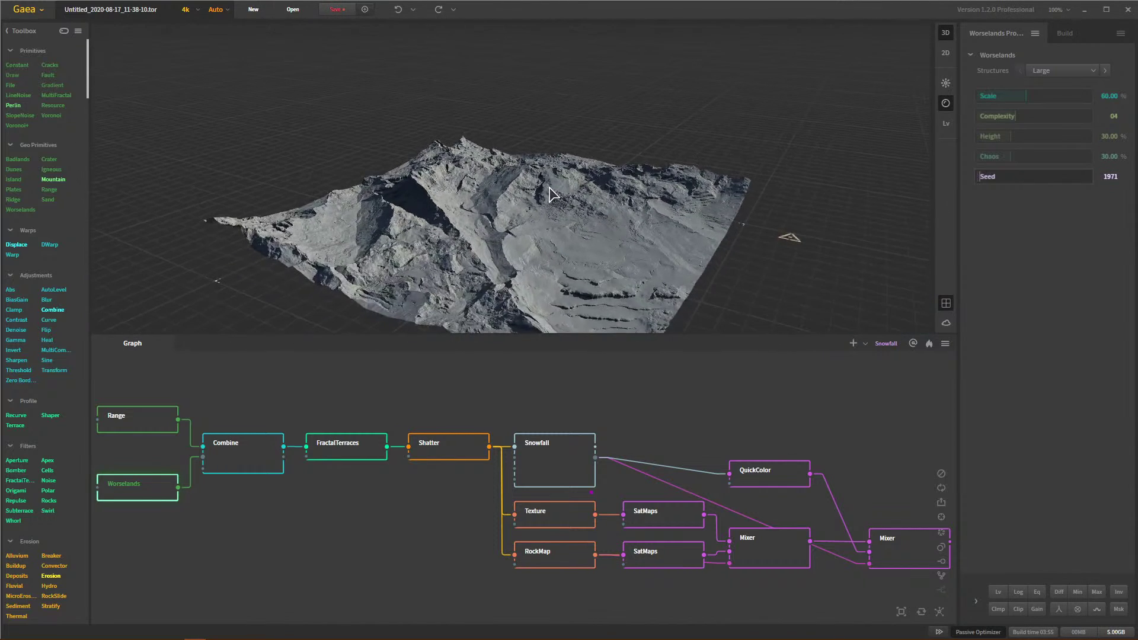
Step: Preview the Combine node to inspect how it merges the Range and Worselands terrains
click(234, 461)
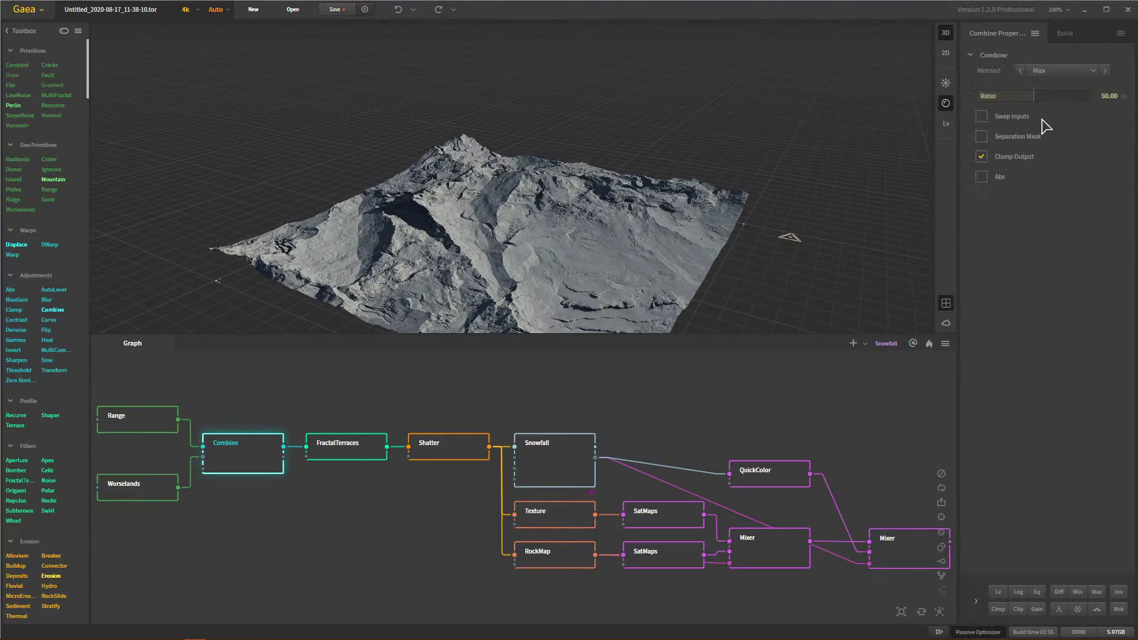
scroll(578, 232, up, 5)
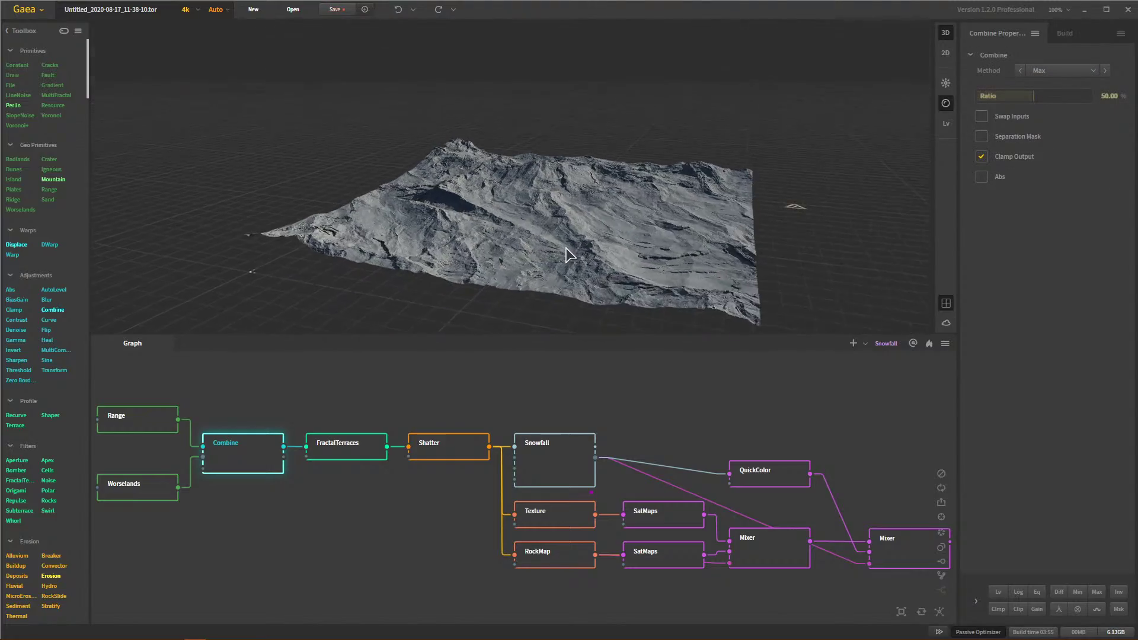
mouse_move(577, 226)
mouse_down()
mouse_move(487, 205)
mouse_move(570, 212)
mouse_up()
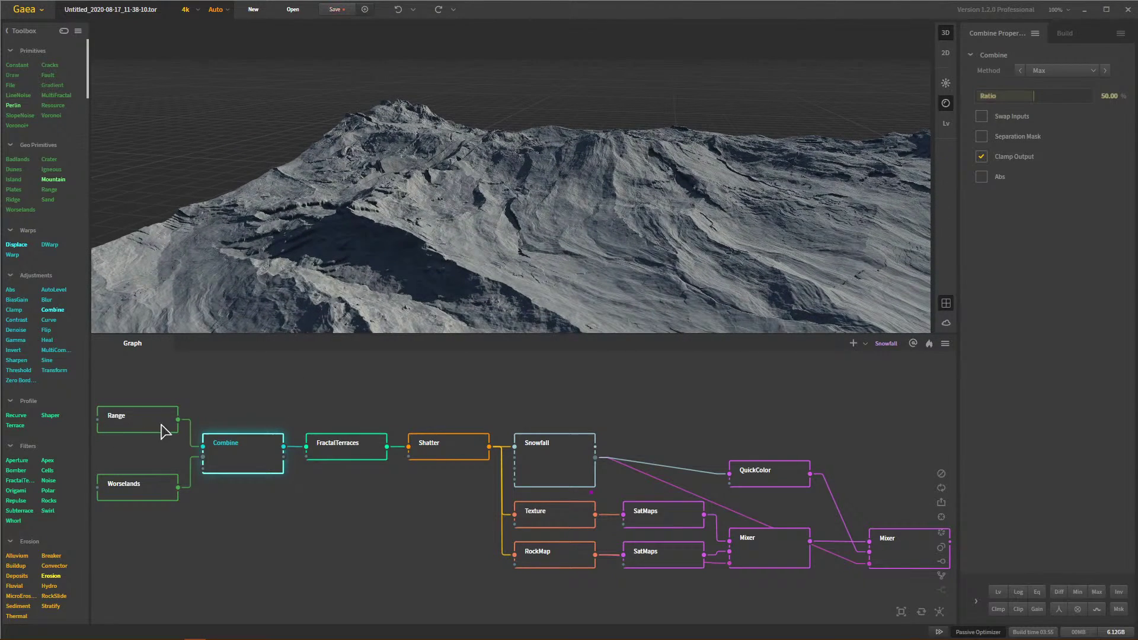
Step: Preview the FractalTerraces node and inspect the terracing it adds to the combined terrain up close
click(348, 454)
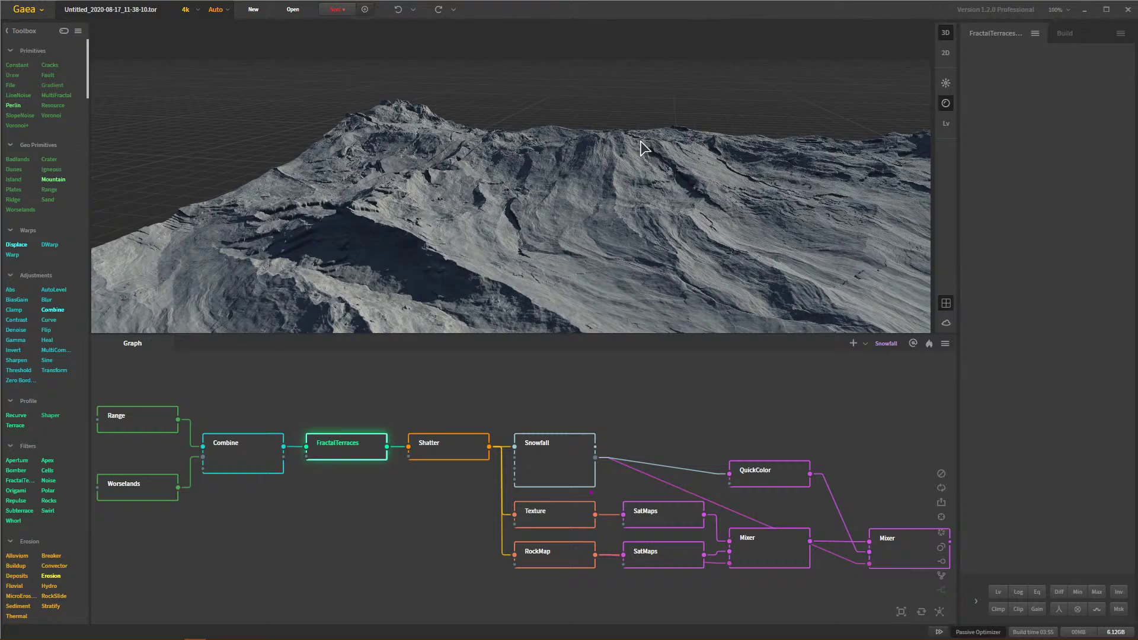
drag(637, 209, 512, 251)
scroll(508, 254, up, 7)
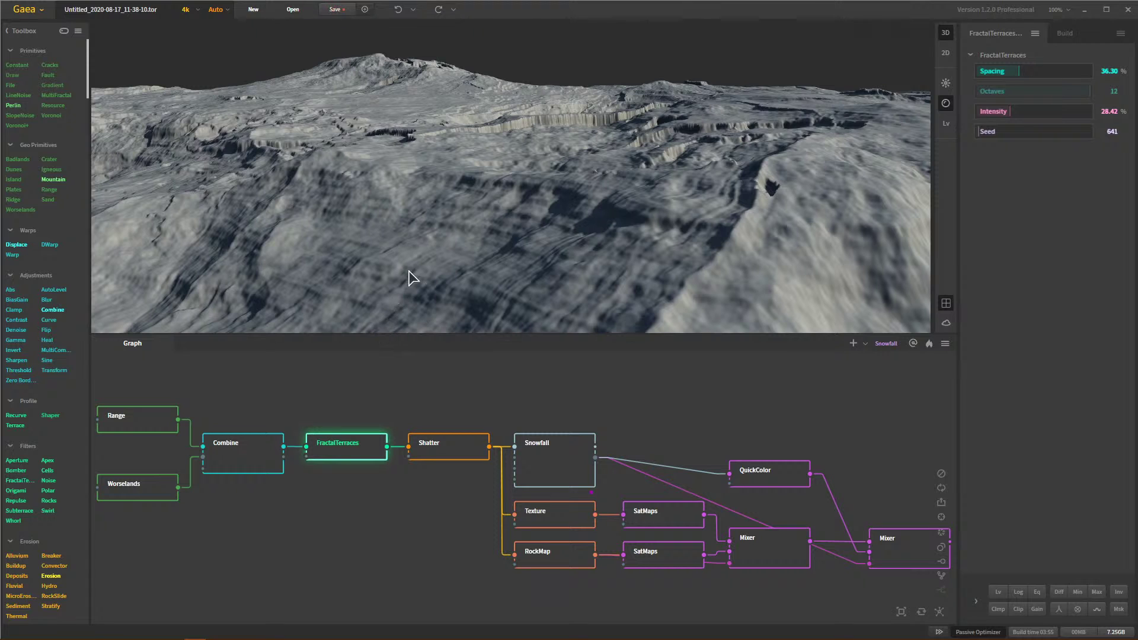
drag(447, 203, 833, 158)
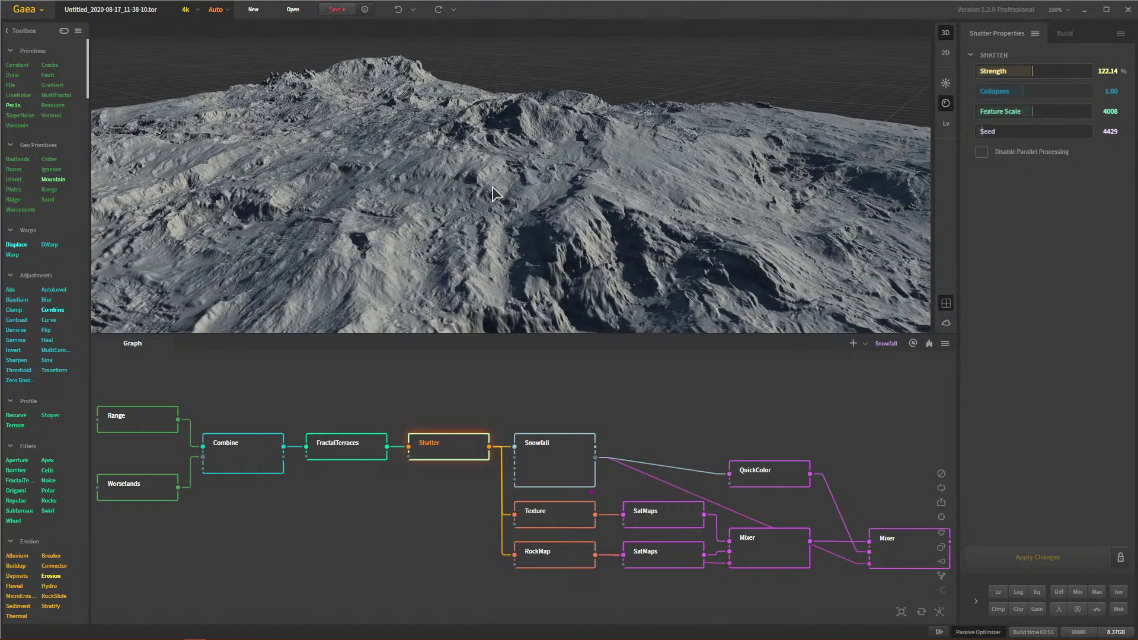
Step: Preview the Shatter node and inspect its broken rock detail across the terrain from low and high angles
drag(459, 190, 744, 152)
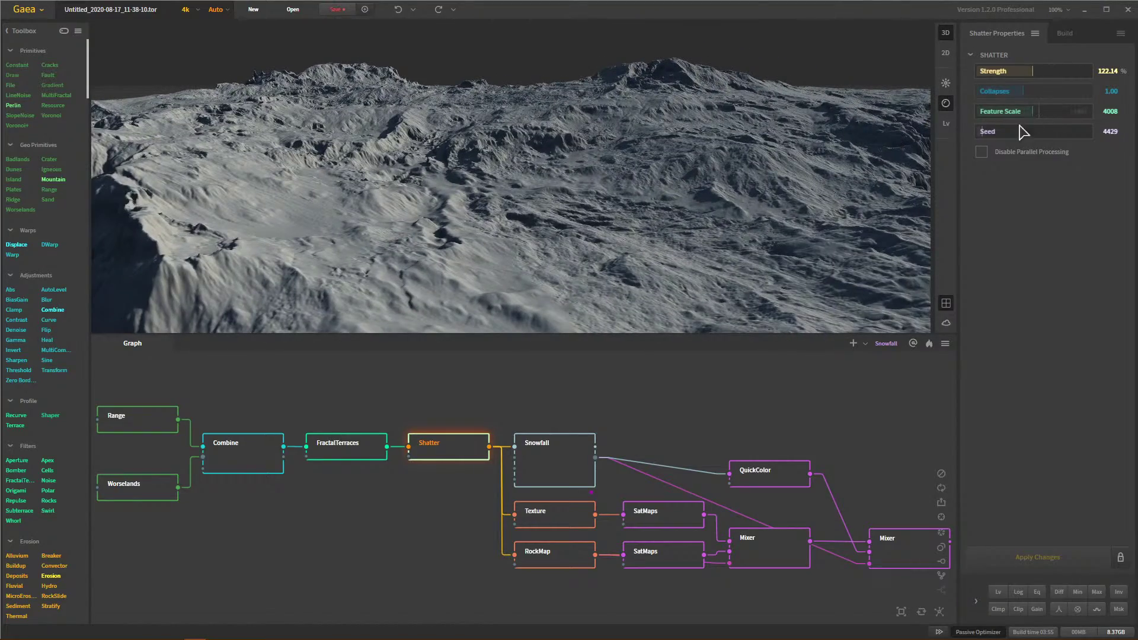
drag(770, 227, 634, 169)
drag(631, 172, 614, 188)
drag(737, 254, 596, 231)
scroll(594, 225, down, 5)
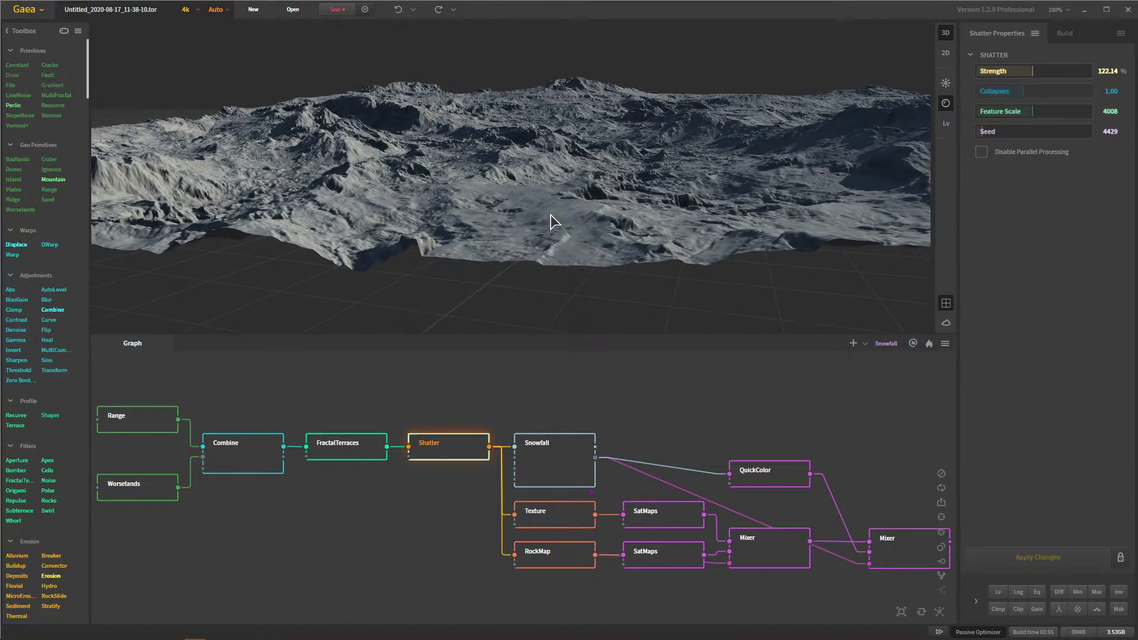
scroll(566, 214, up, 5)
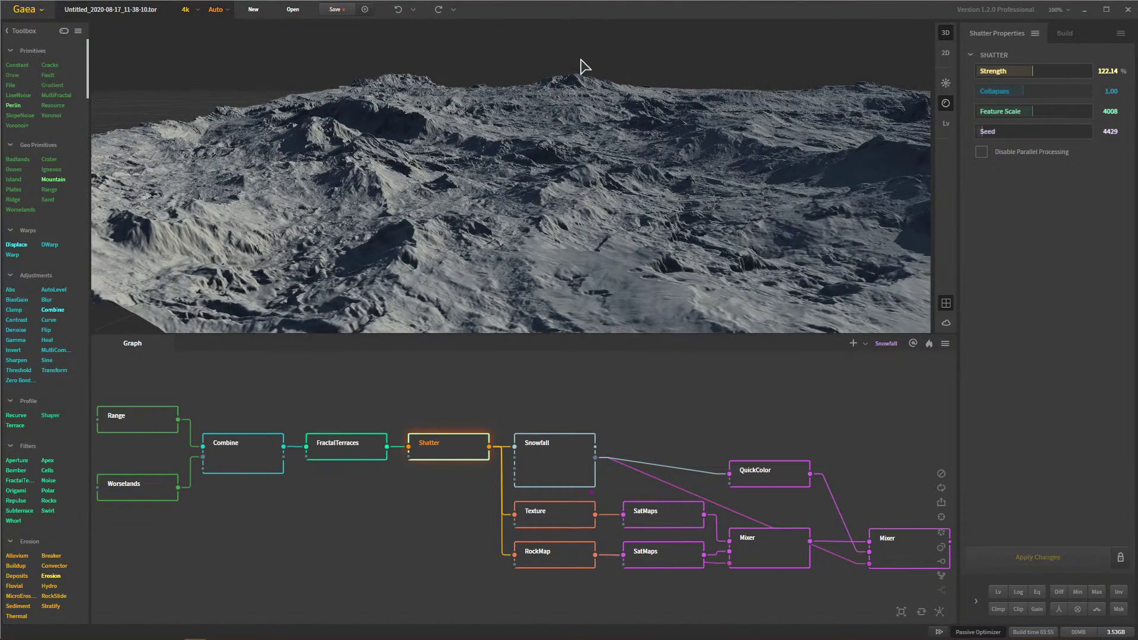
drag(609, 224, 619, 189)
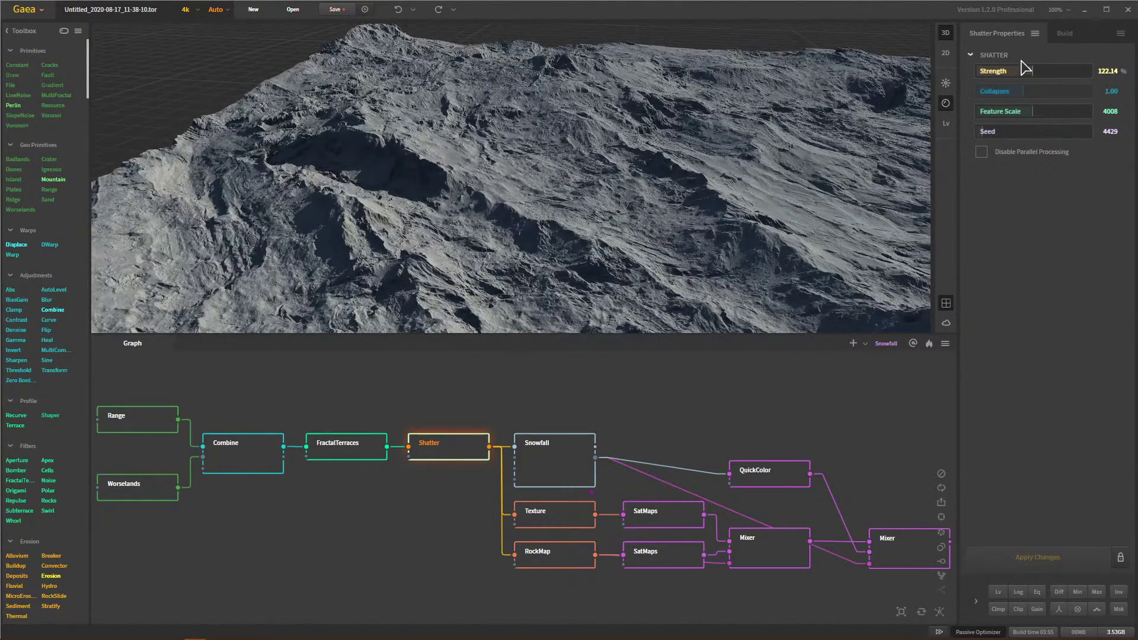
Step: Open the build settings and expand the terrain definition to show the terrain's height and scale
click(1064, 33)
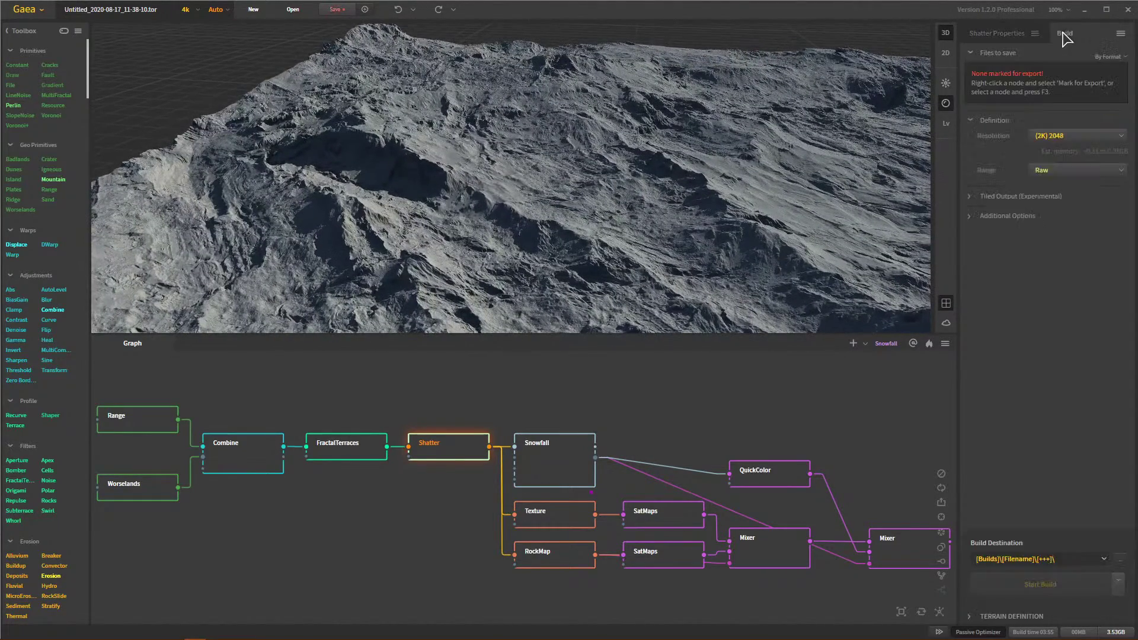
click(978, 617)
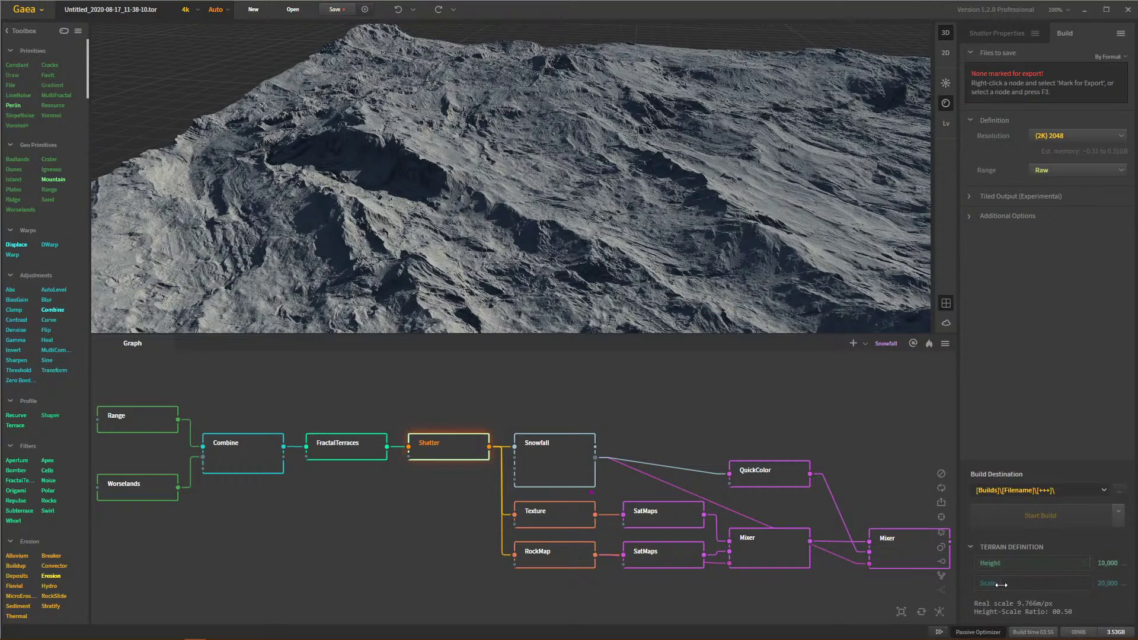
drag(740, 265, 730, 235)
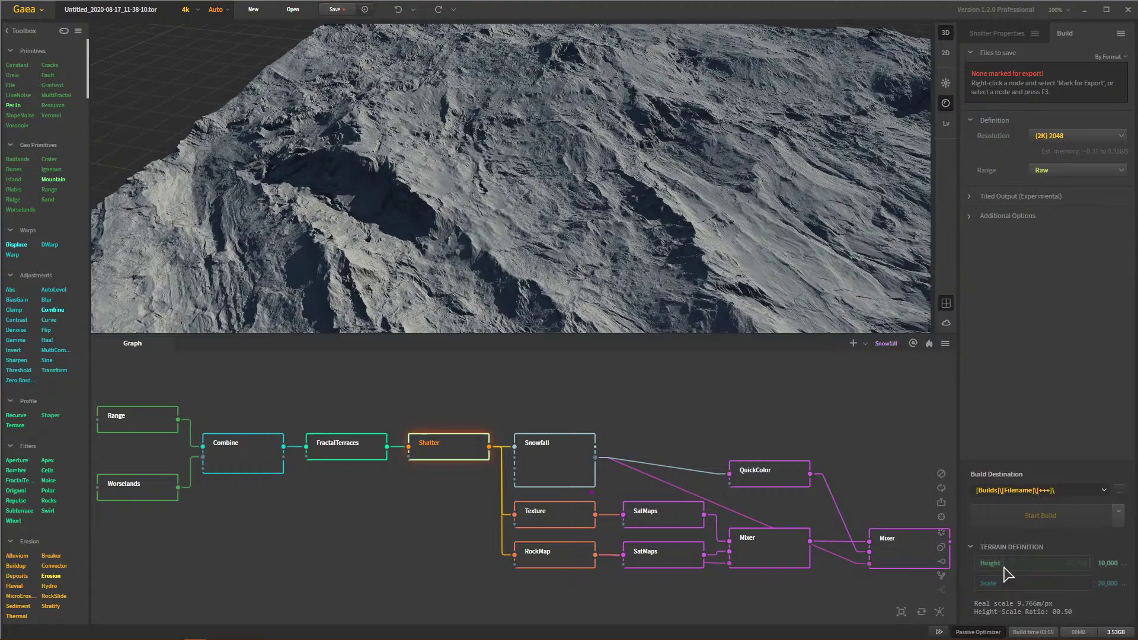
Step: Examine the shattered terrain's overall height and scale from low, distant and high angles
drag(770, 272, 597, 211)
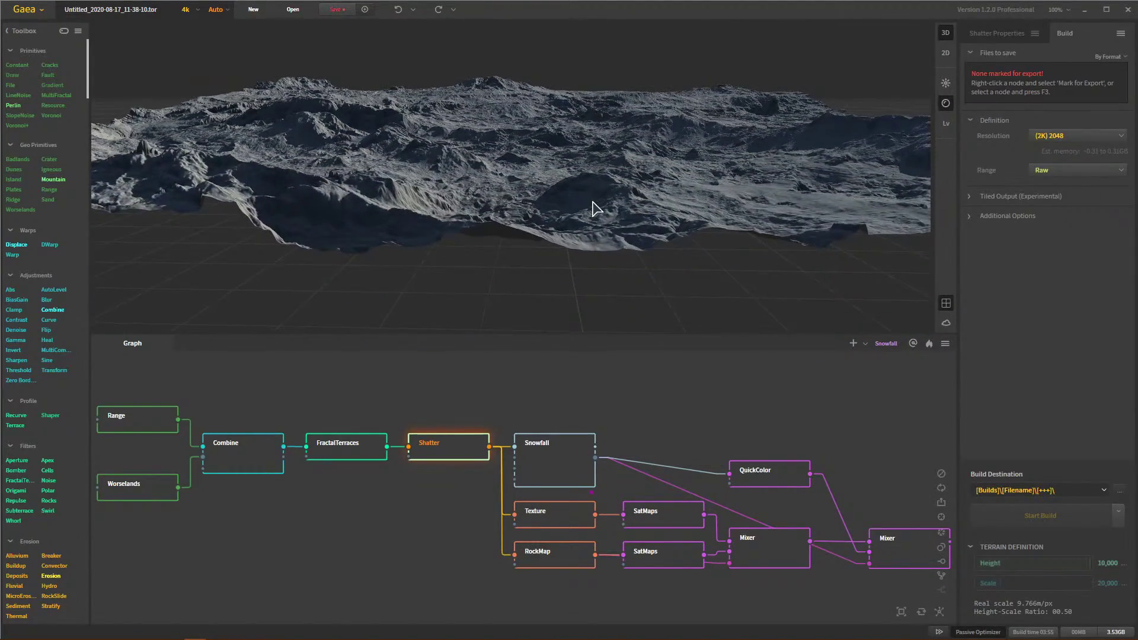
scroll(584, 211, up, 6)
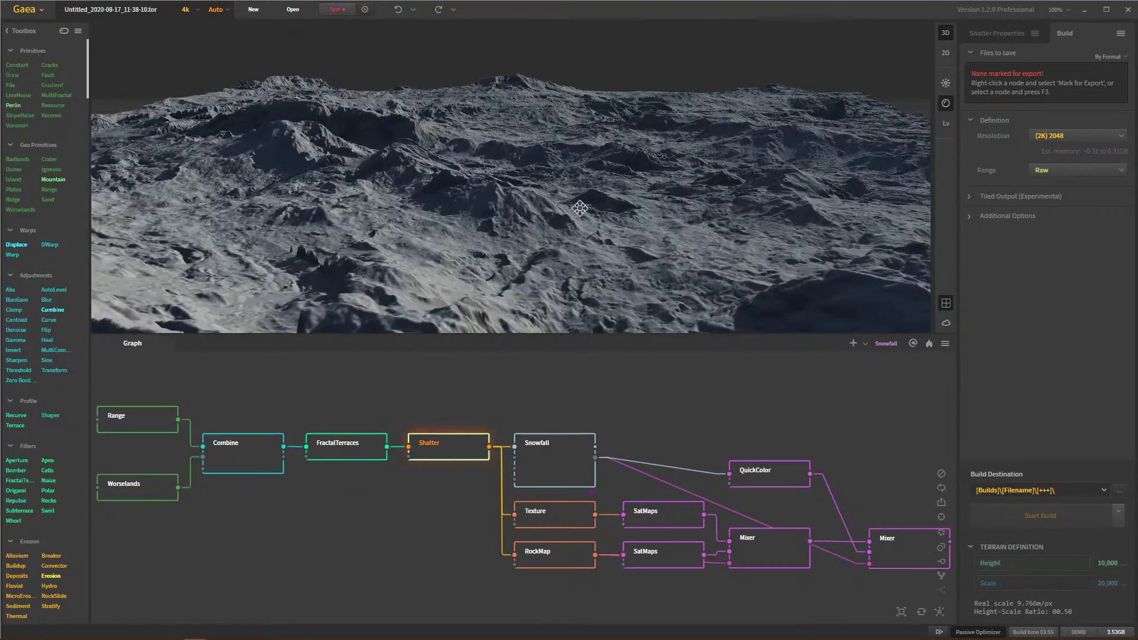
scroll(584, 218, down, 10)
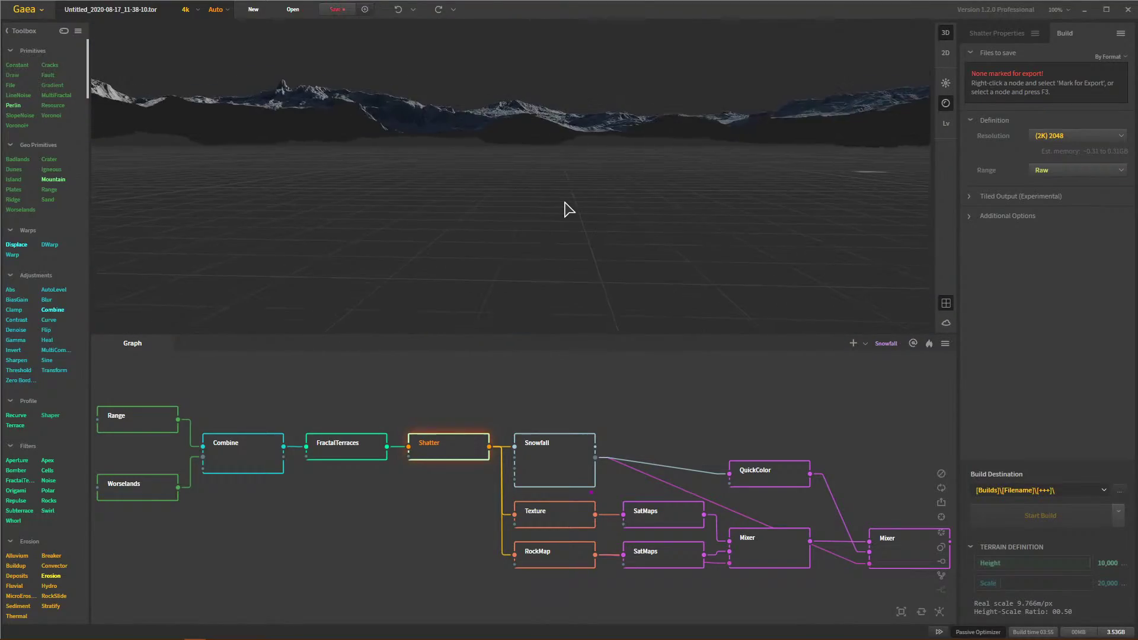
scroll(566, 202, up, 8)
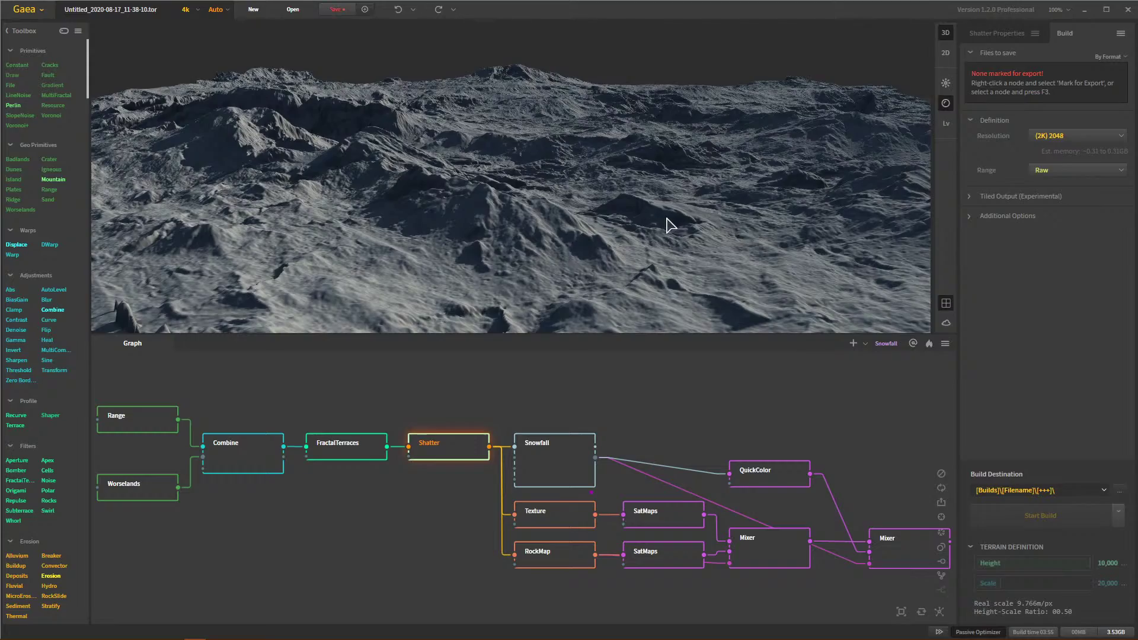
drag(602, 230, 614, 186)
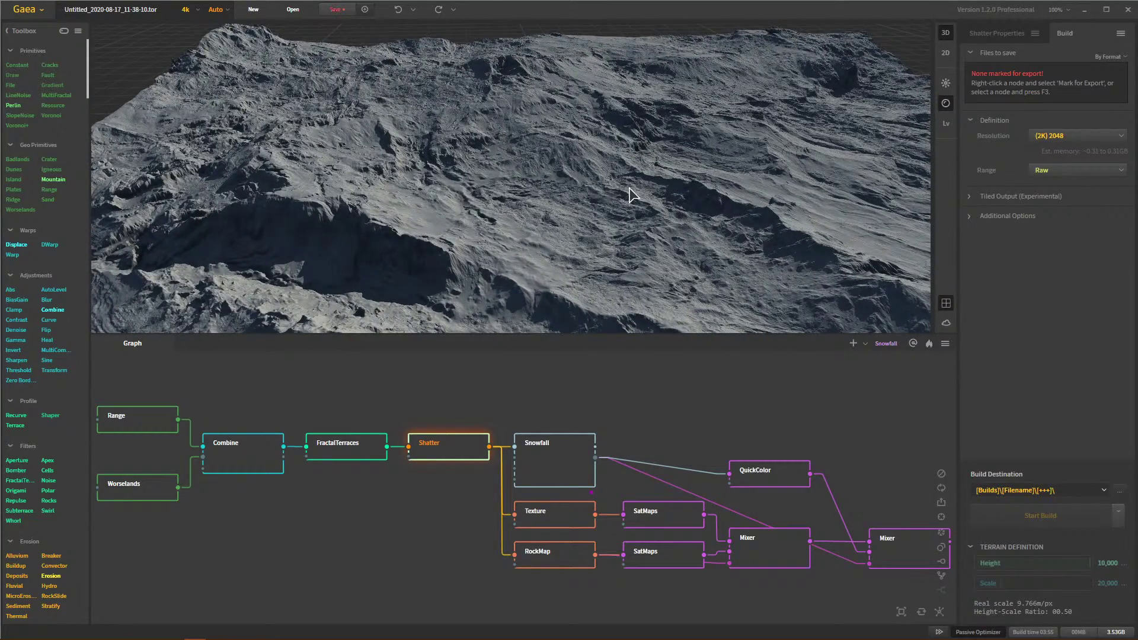
drag(632, 191, 578, 198)
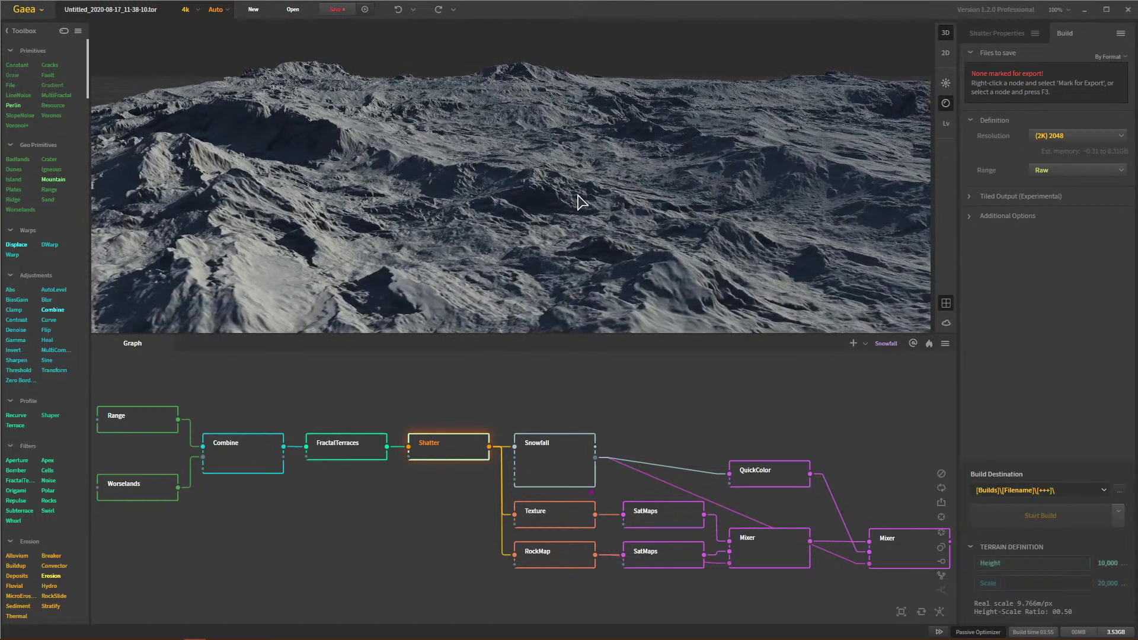
Step: Preview the Snowfall node and inspect the snow cover on the peaks and slopes up close and from afar
click(560, 469)
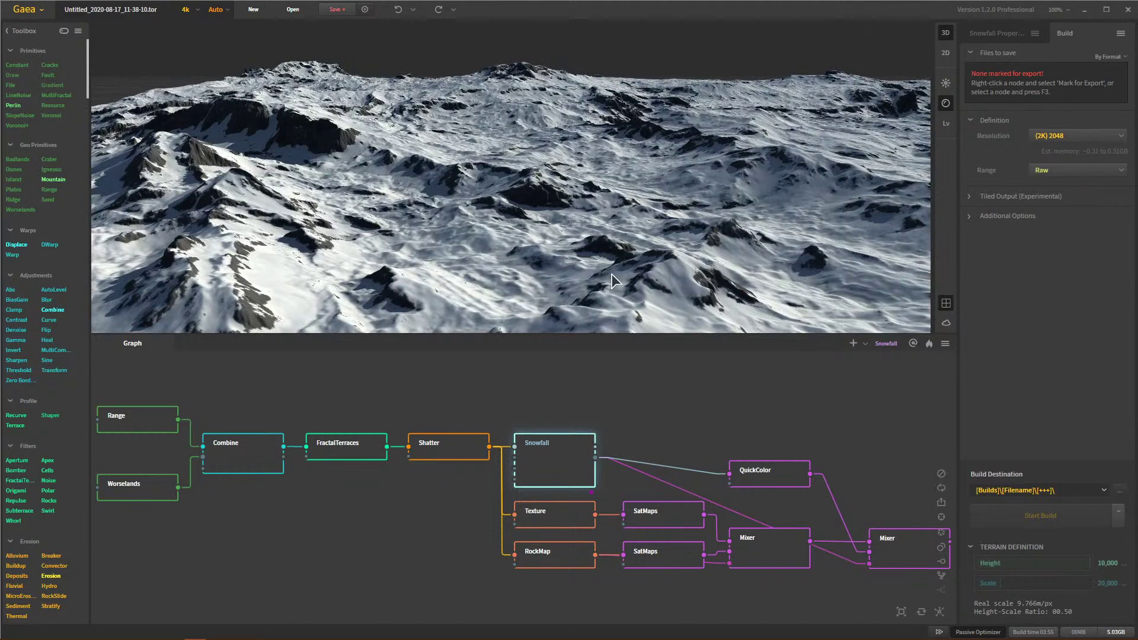
drag(751, 189, 709, 177)
scroll(703, 161, up, 5)
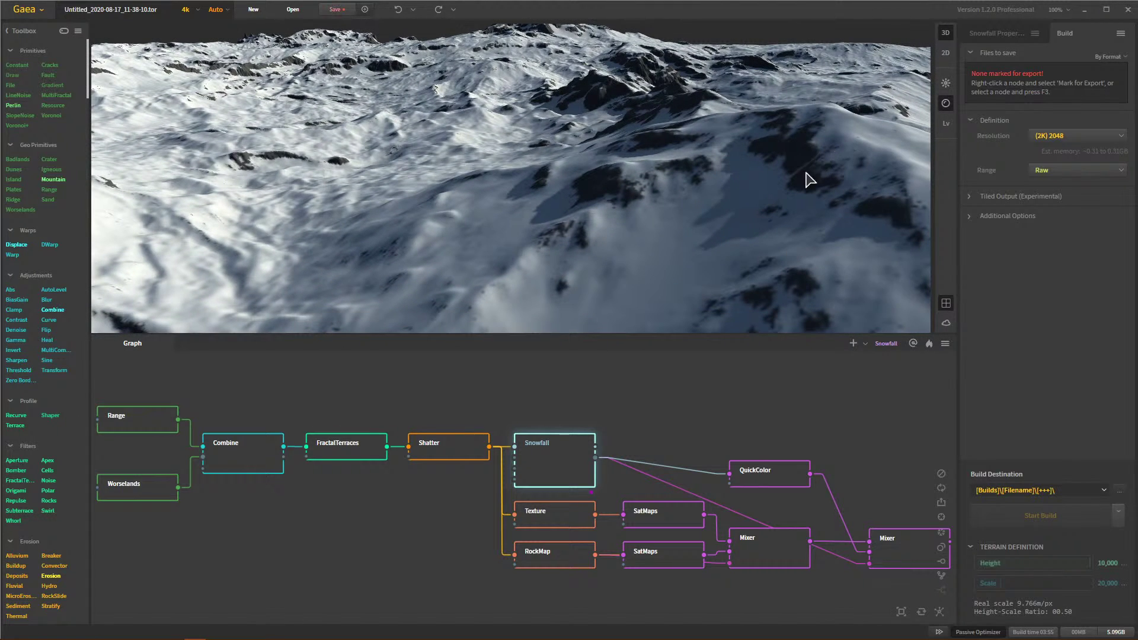
drag(621, 253, 644, 237)
drag(654, 169, 448, 196)
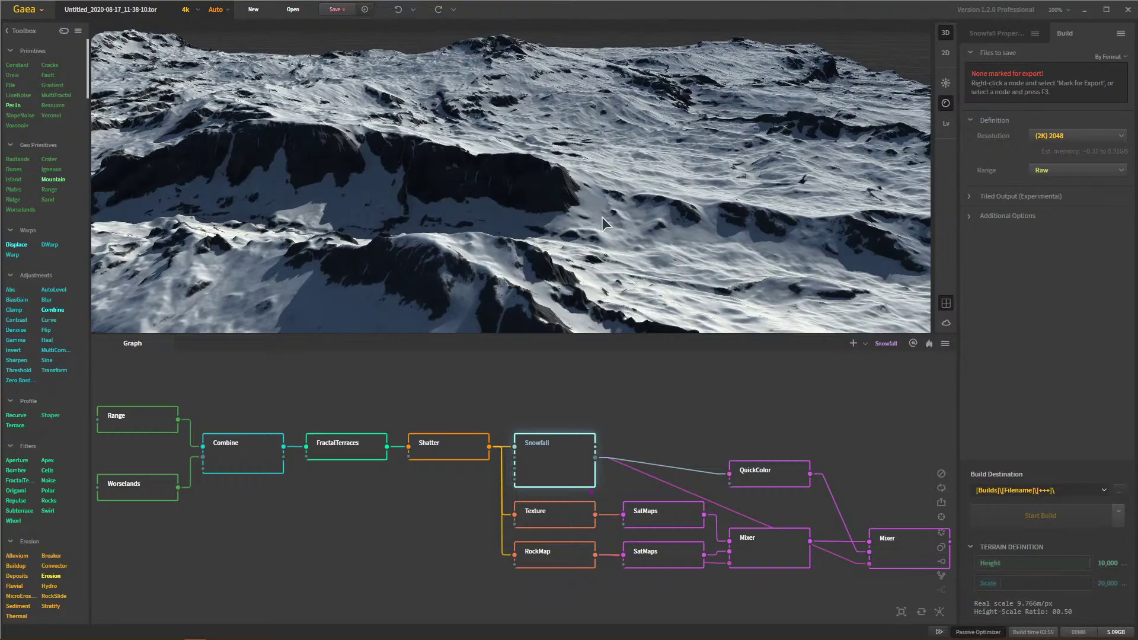
drag(589, 212, 531, 137)
scroll(545, 141, down, 3)
scroll(531, 137, up, 3)
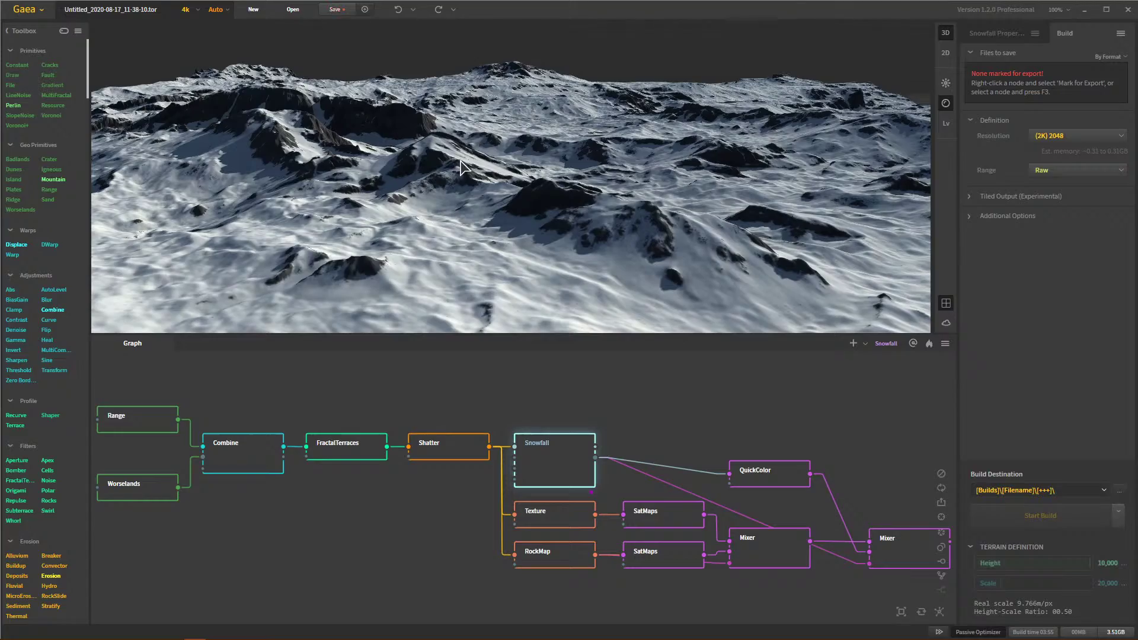
drag(477, 118, 471, 153)
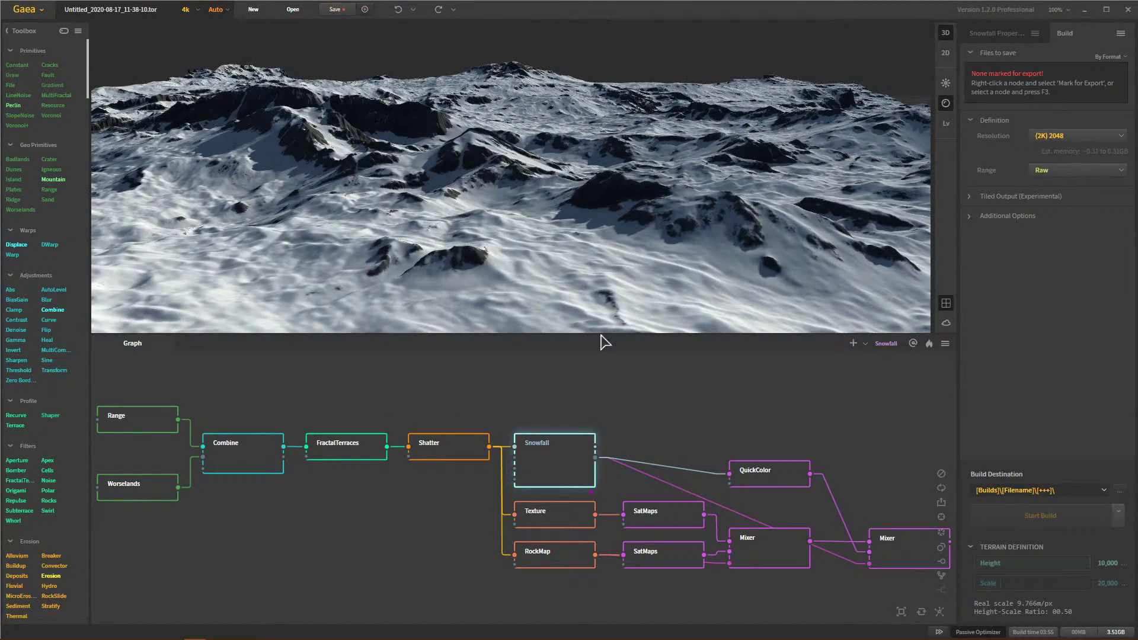
Step: Preview the Texture node, show its properties, and inspect its mask across the terrain from high and low angles
click(566, 521)
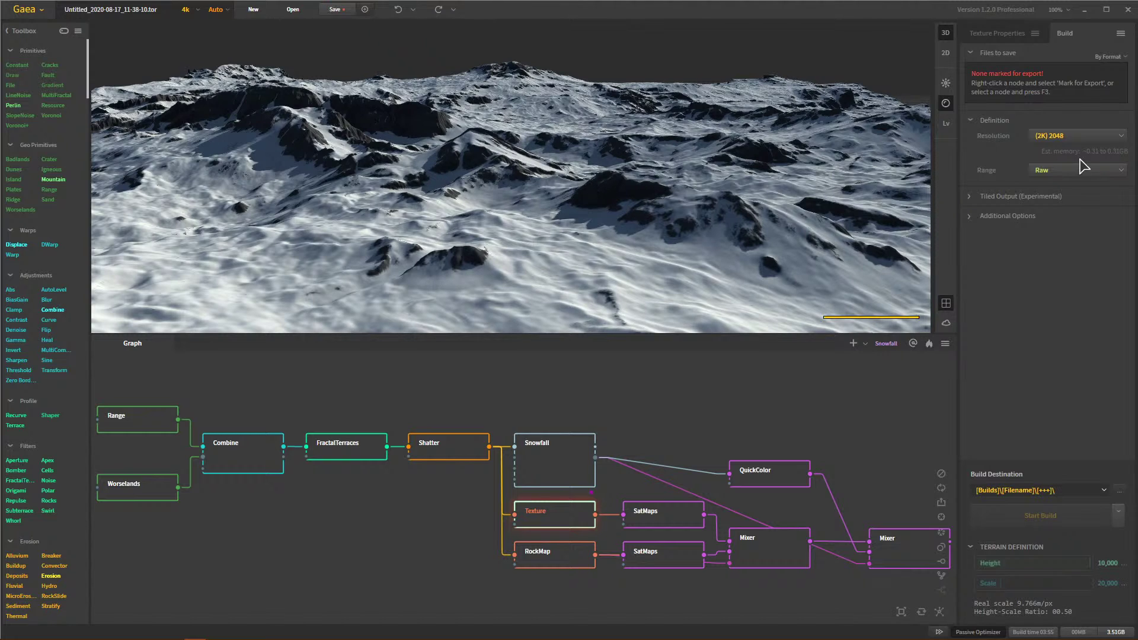
click(1018, 34)
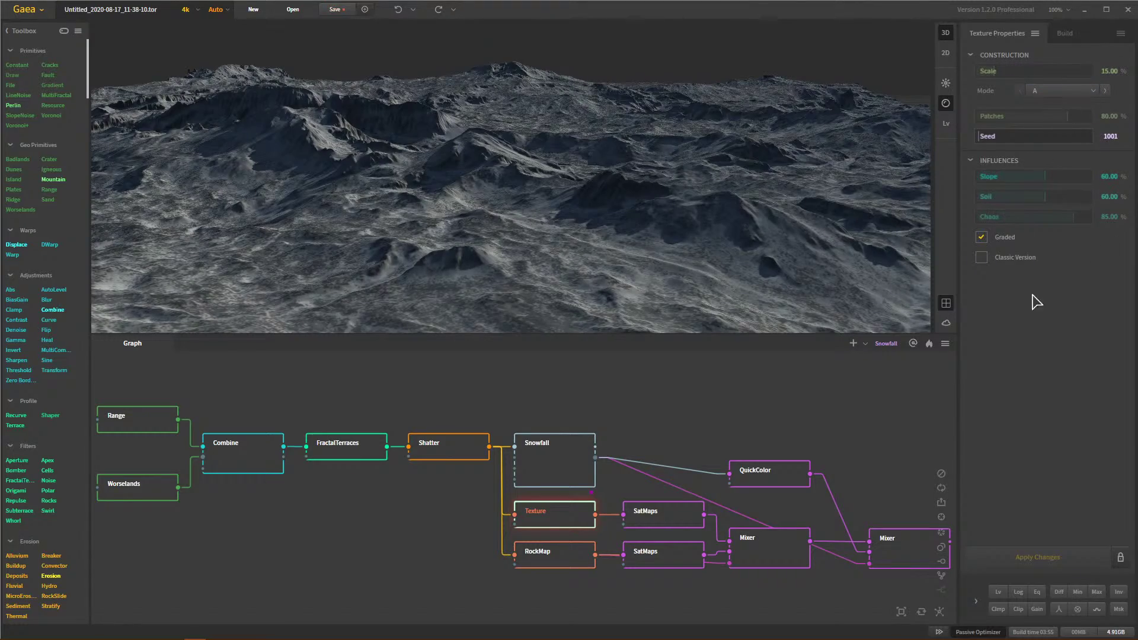
drag(455, 234, 397, 147)
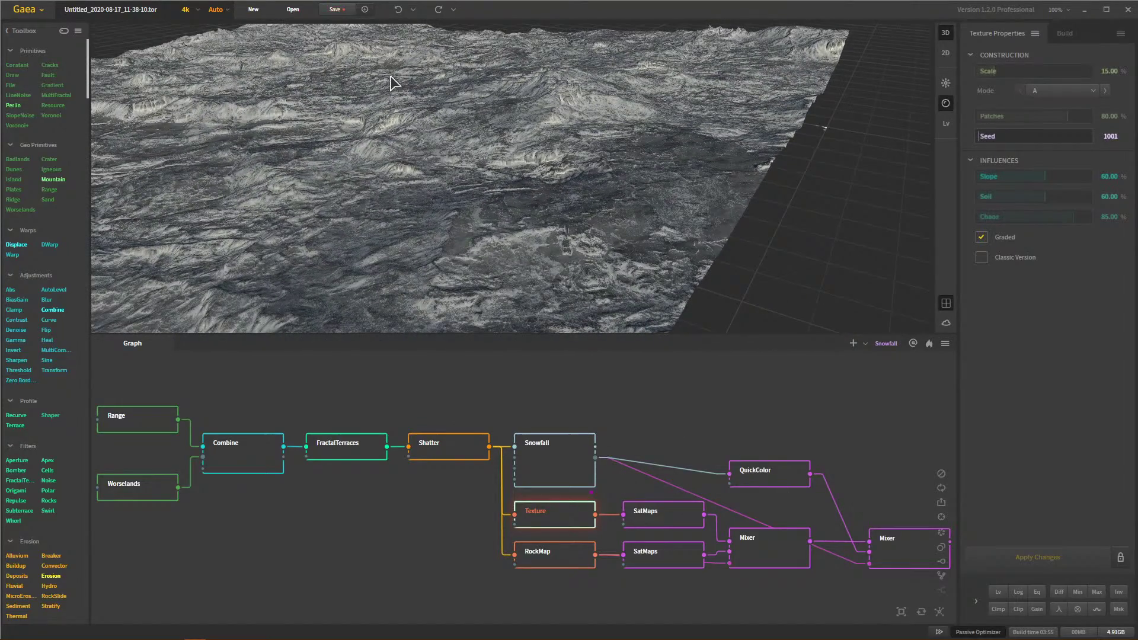
drag(391, 83, 415, 229)
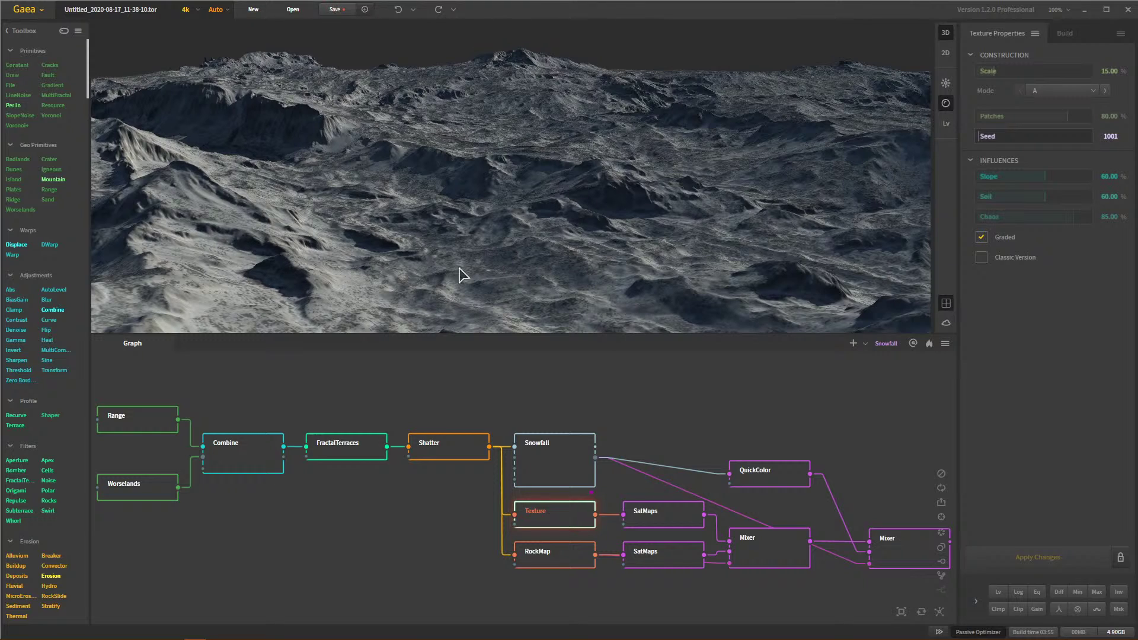
Step: Preview the RockMap node and inspect its rock pattern up close on the steep cliffs
click(568, 552)
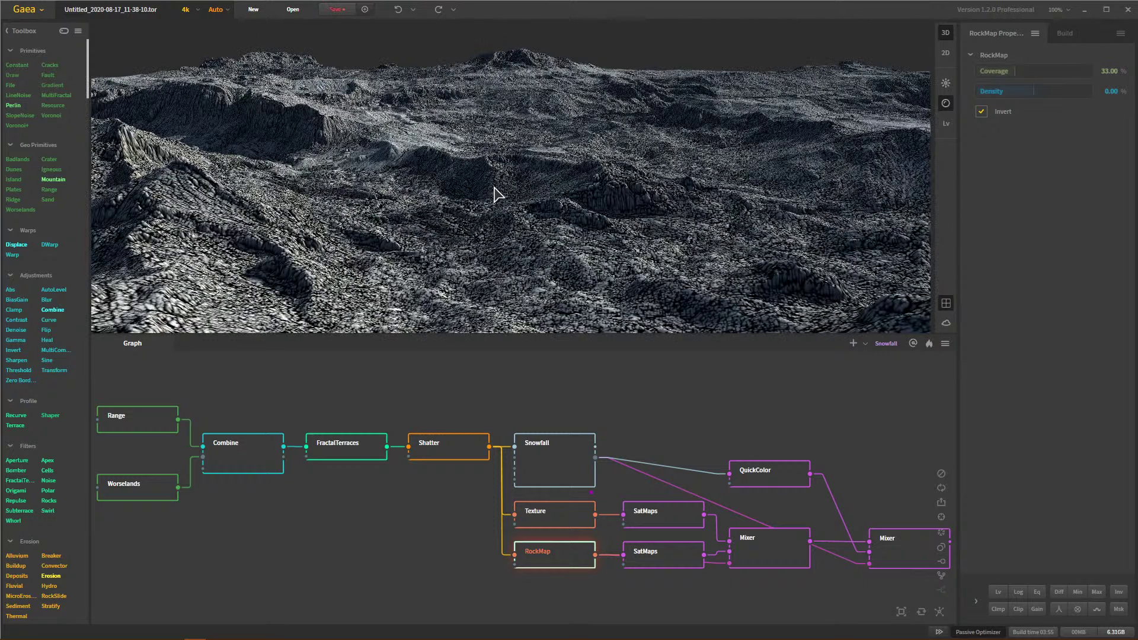
drag(404, 239, 509, 205)
scroll(510, 207, up, 5)
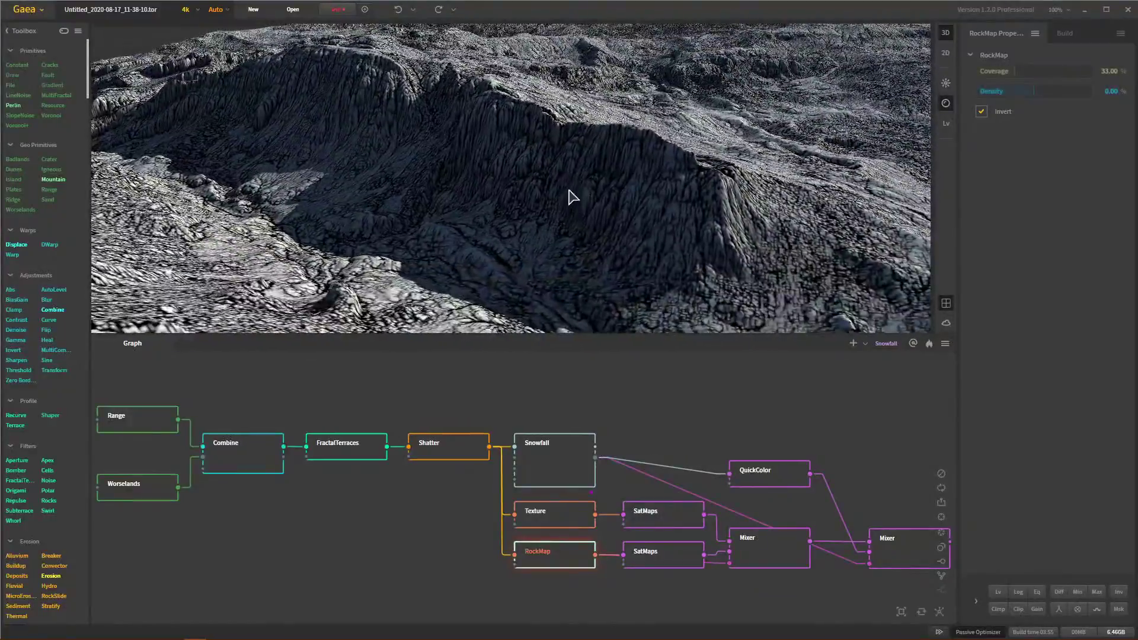
scroll(569, 186, up, 3)
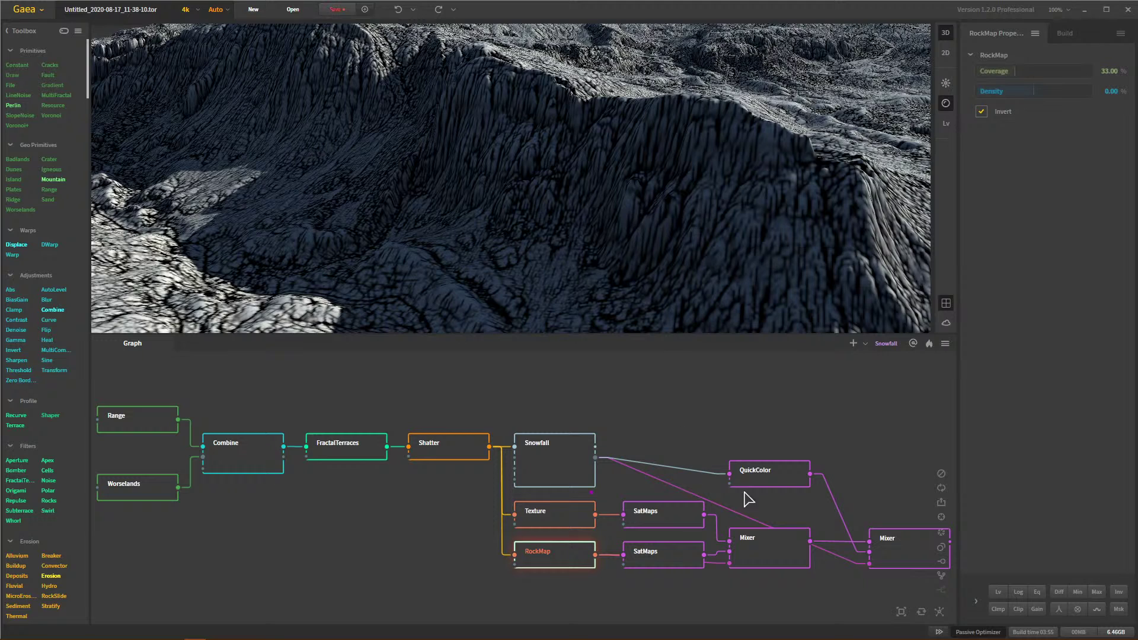
Step: Preview the first Mixer node and inspect how the two SatMaps colours blend across the cliffs and the whole terrain
click(765, 540)
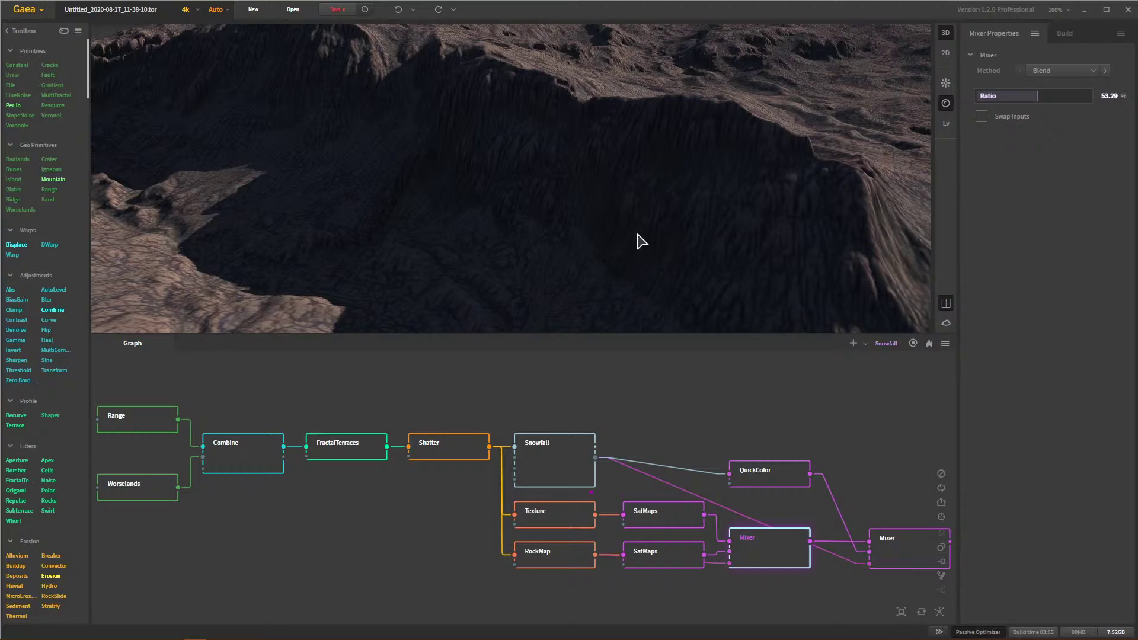
drag(637, 241, 550, 244)
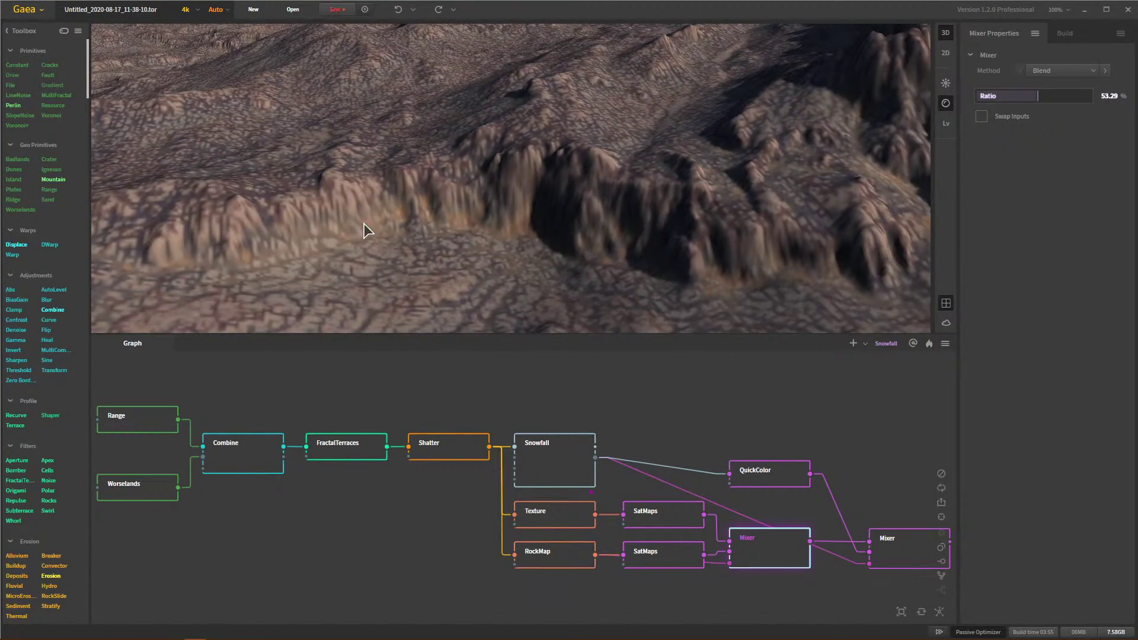
drag(644, 241, 683, 210)
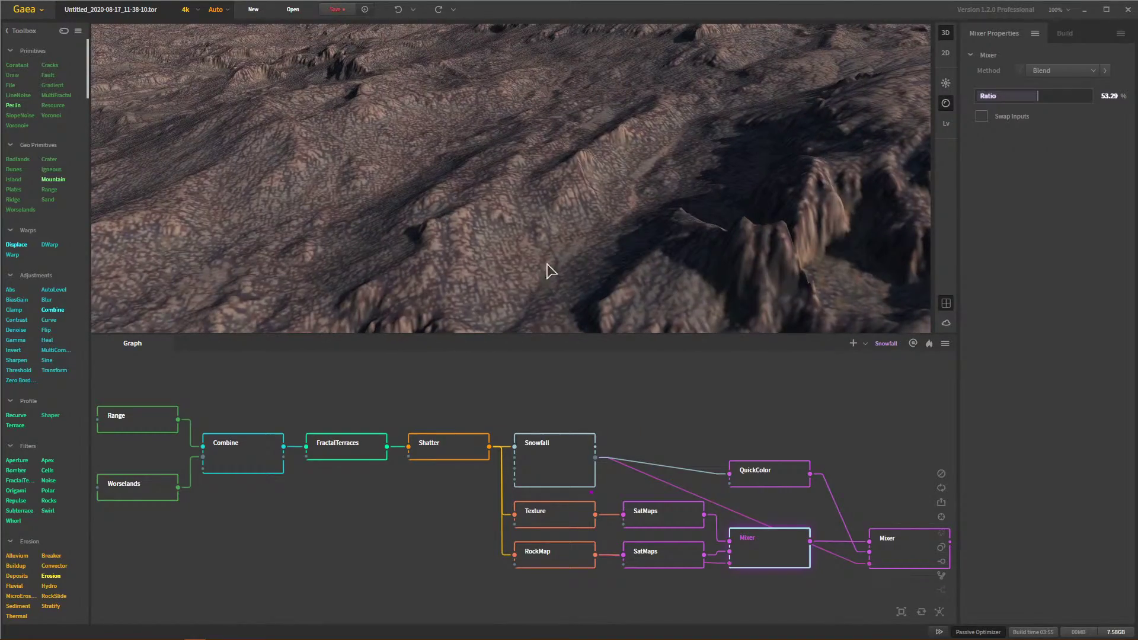
drag(501, 212, 541, 186)
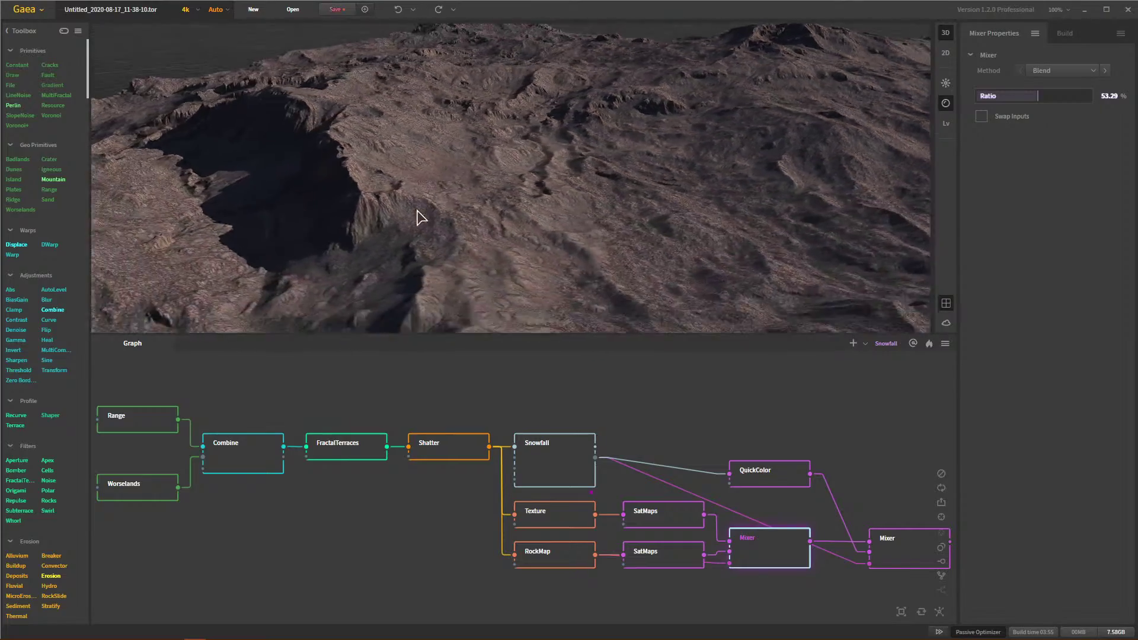
drag(417, 209, 589, 239)
scroll(427, 200, up, 5)
scroll(434, 199, down, 5)
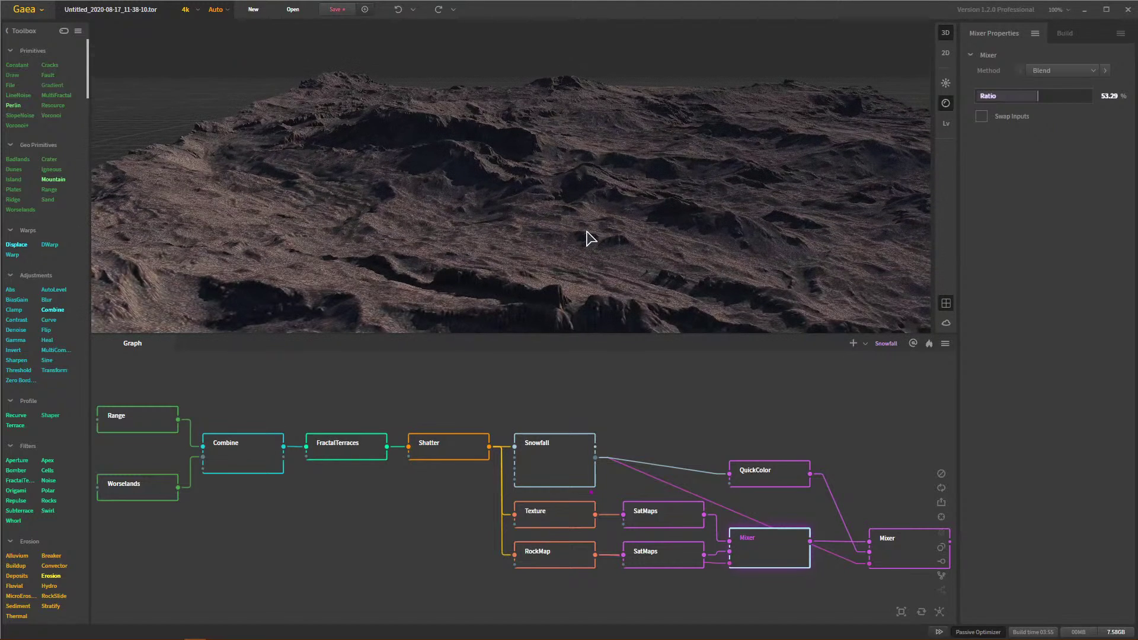
mouse_move(579, 265)
mouse_down()
mouse_move(592, 257)
mouse_move(581, 257)
mouse_up()
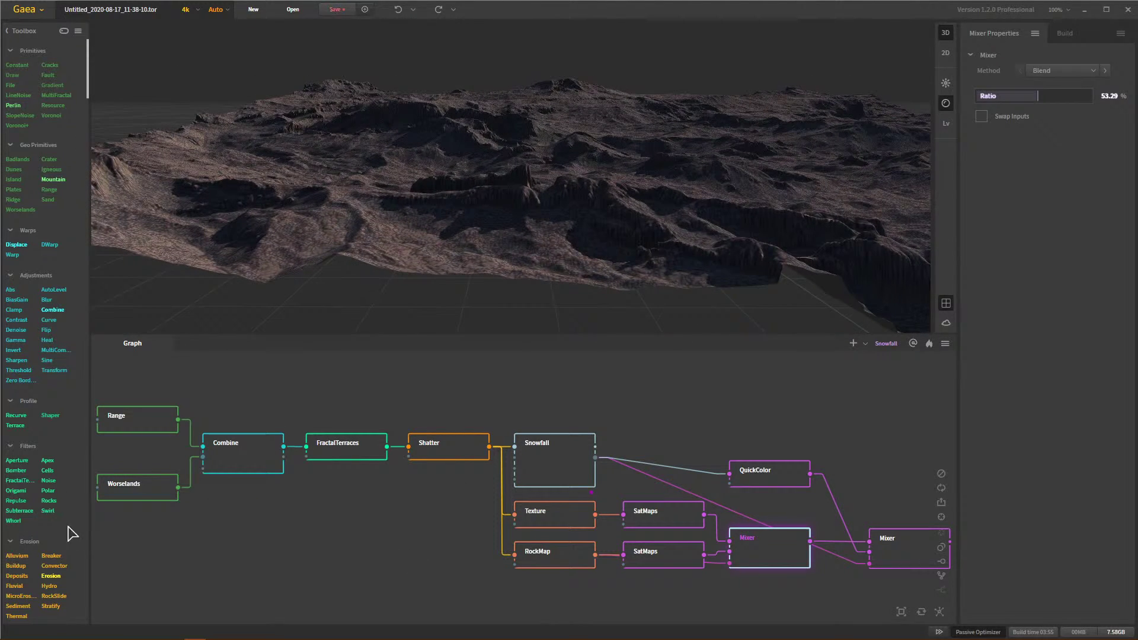
Step: Widen the toolbox and add a Curvature data node fed by the Shatter node's output
drag(89, 521, 149, 520)
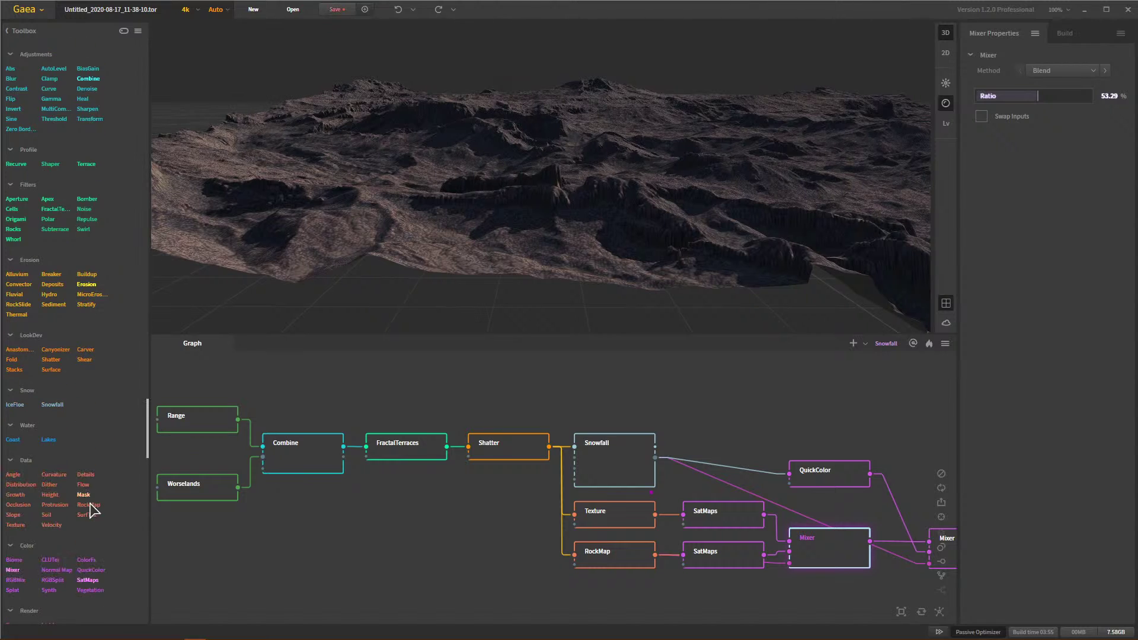
scroll(89, 504, down, 7)
drag(58, 448, 549, 449)
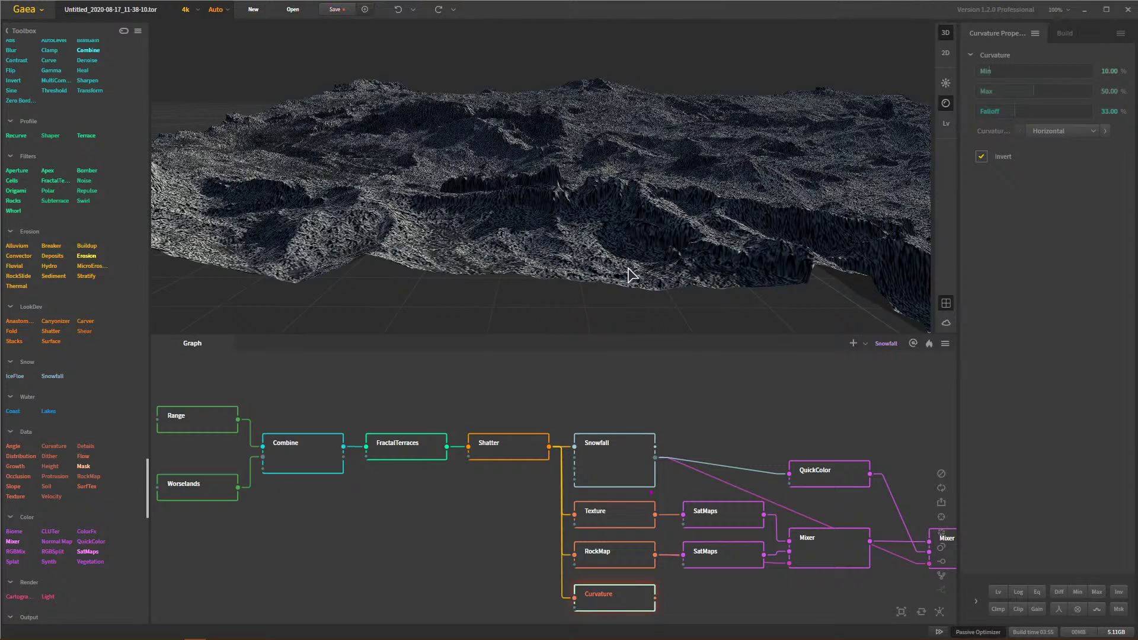
Step: Switch to Discord to check the pwn-general channel and return to Gaea
click(567, 631)
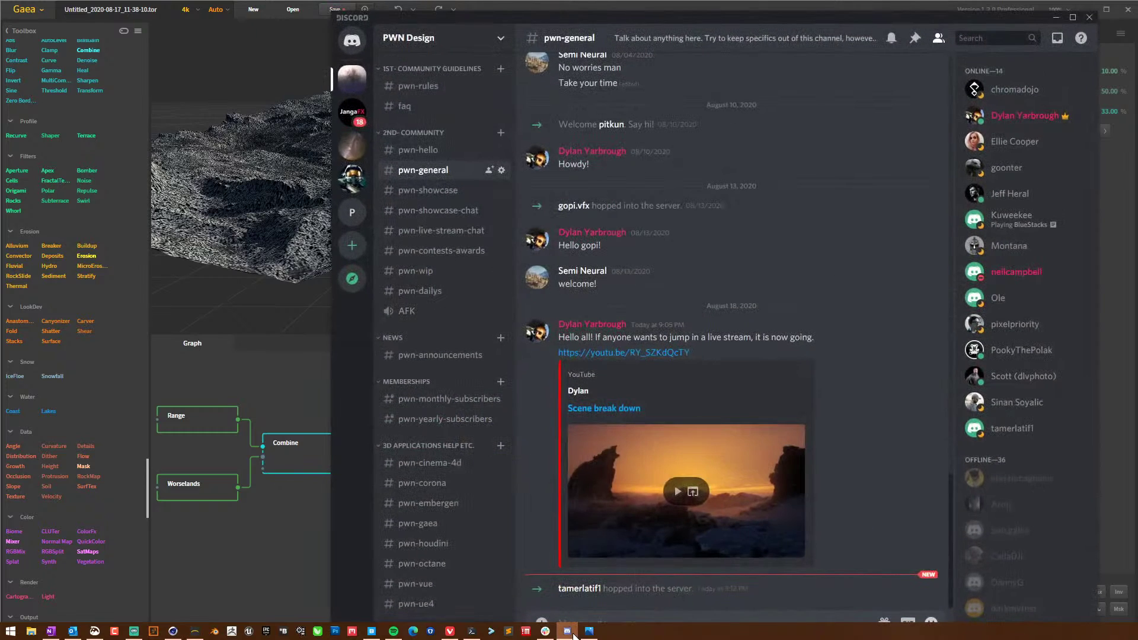
click(573, 633)
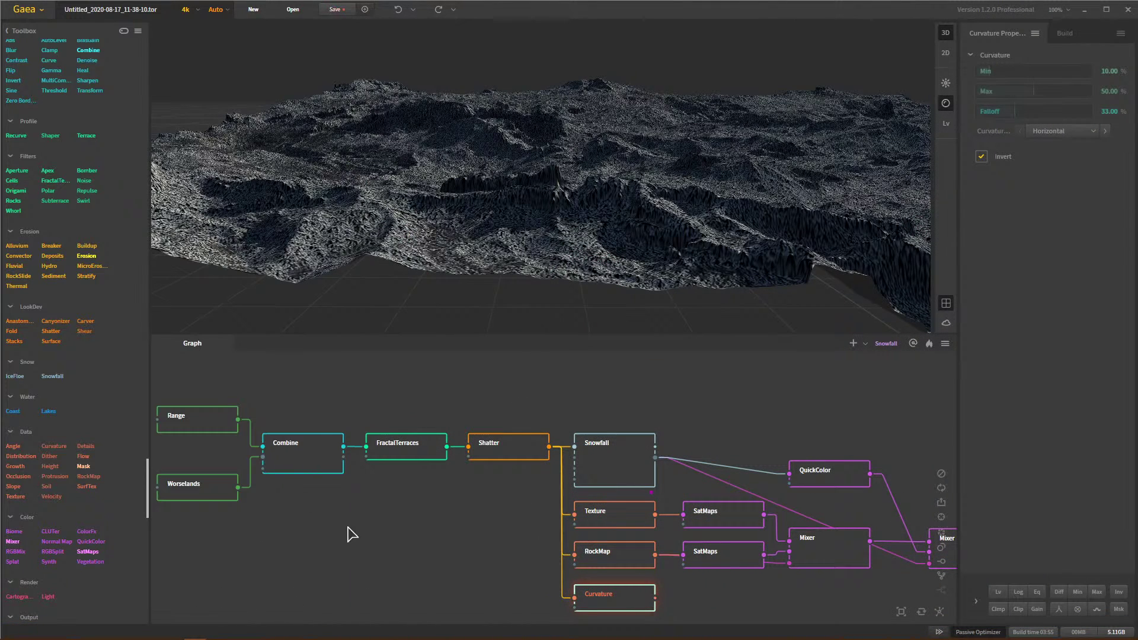
Step: Add a Slope node fed by Shatter and connect its output to the Curvature node's lower input
middle_drag(533, 559, 422, 484)
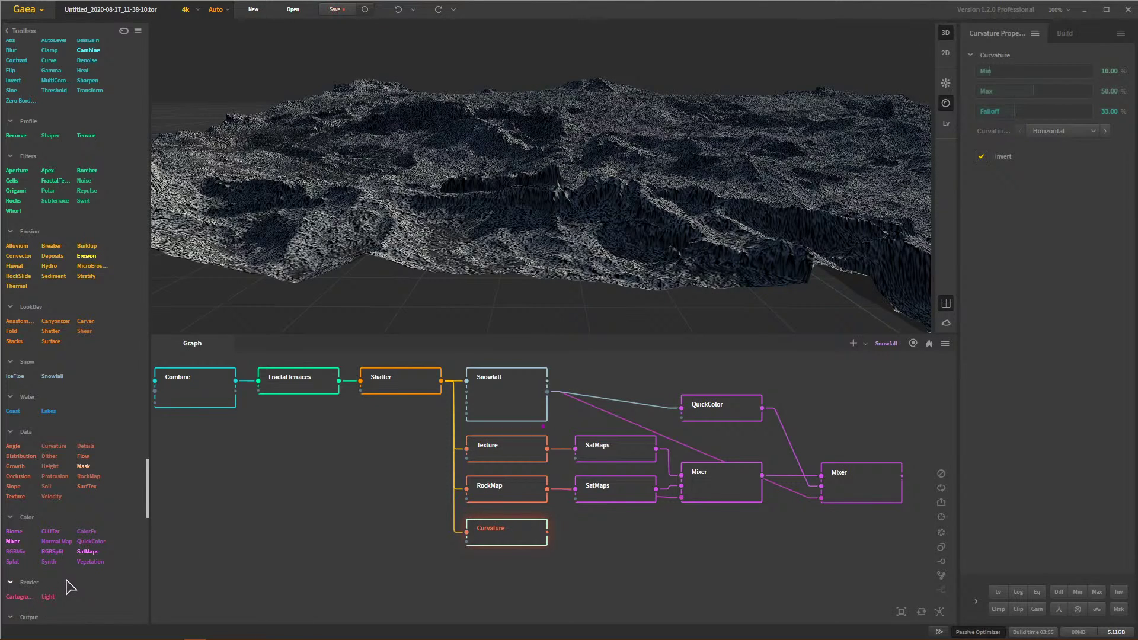
drag(13, 486, 443, 381)
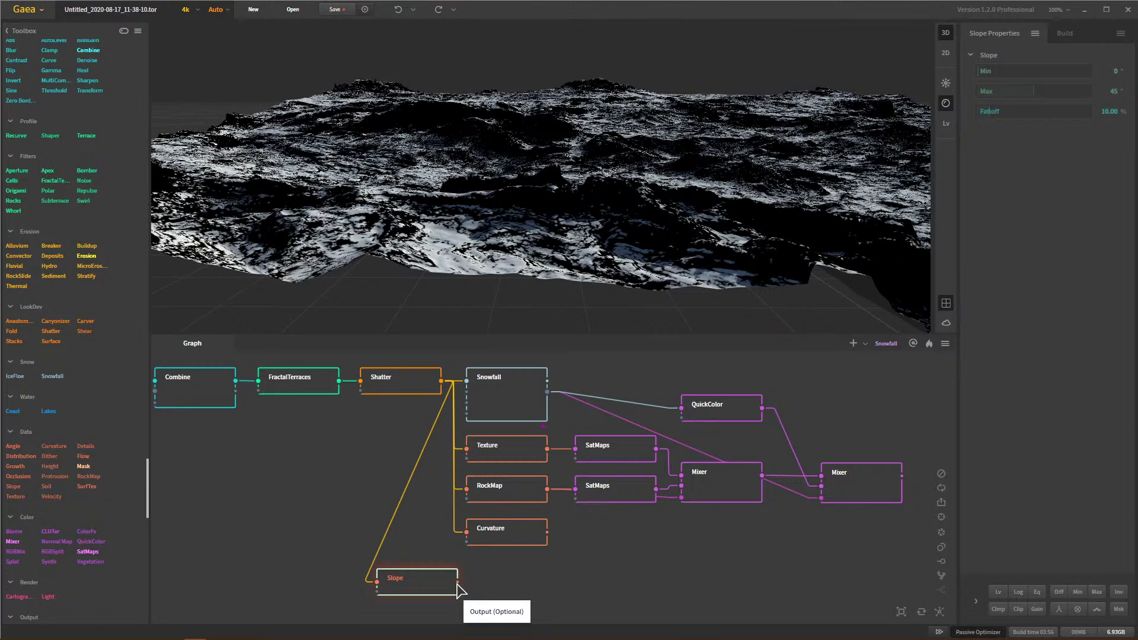
drag(457, 582, 466, 541)
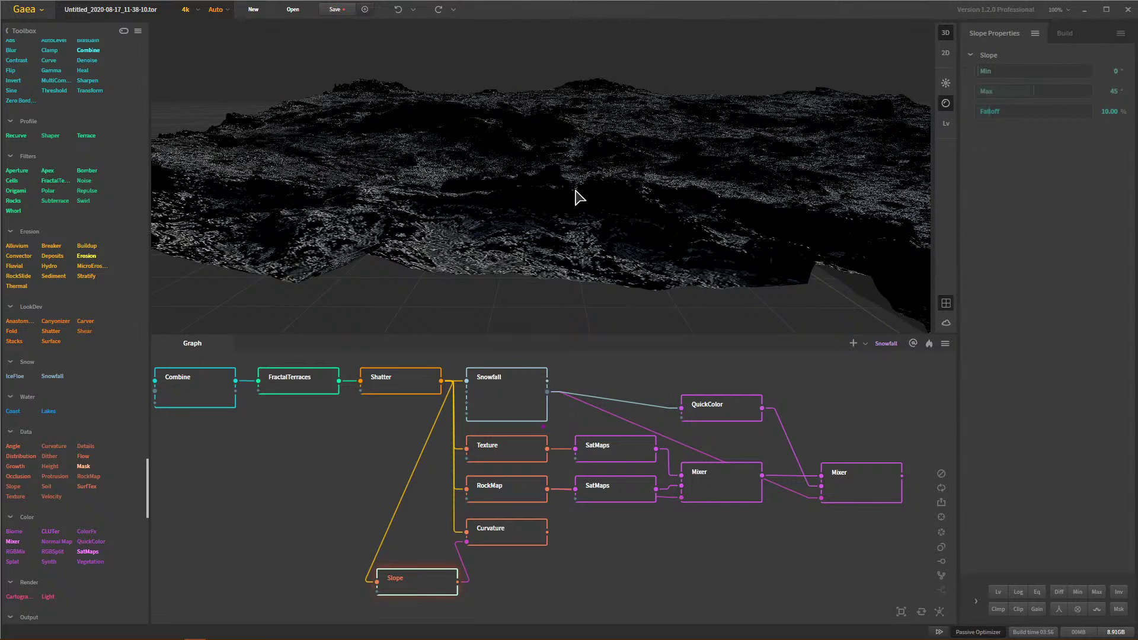
Step: Try different Max angles on the Slope node while checking the terrain preview, and settle on 85°
click(1079, 93)
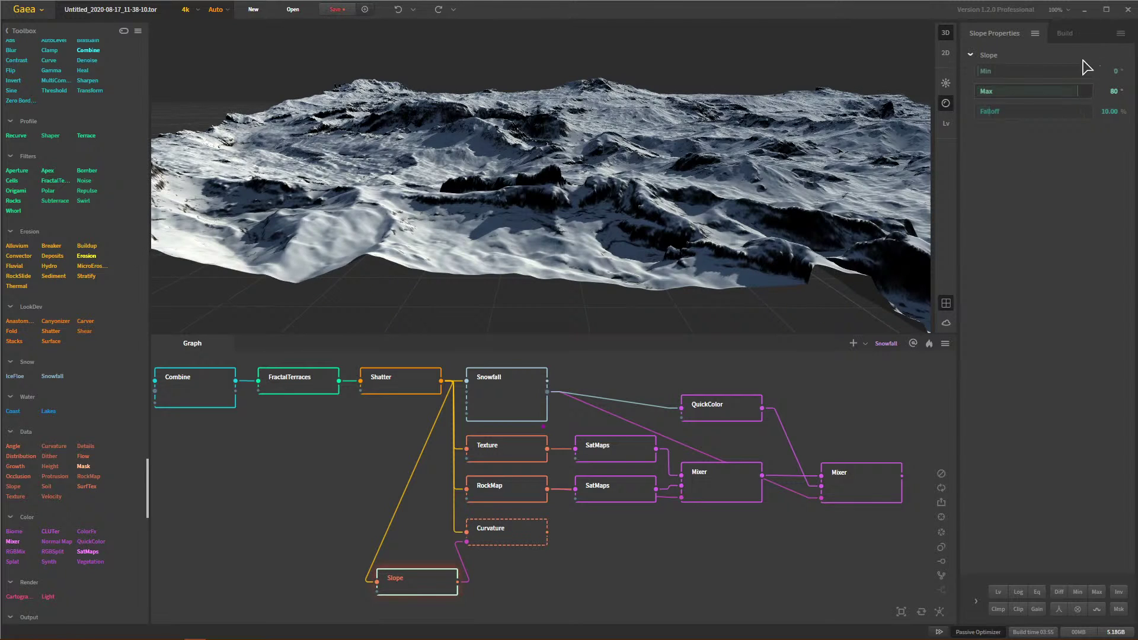
click(1090, 92)
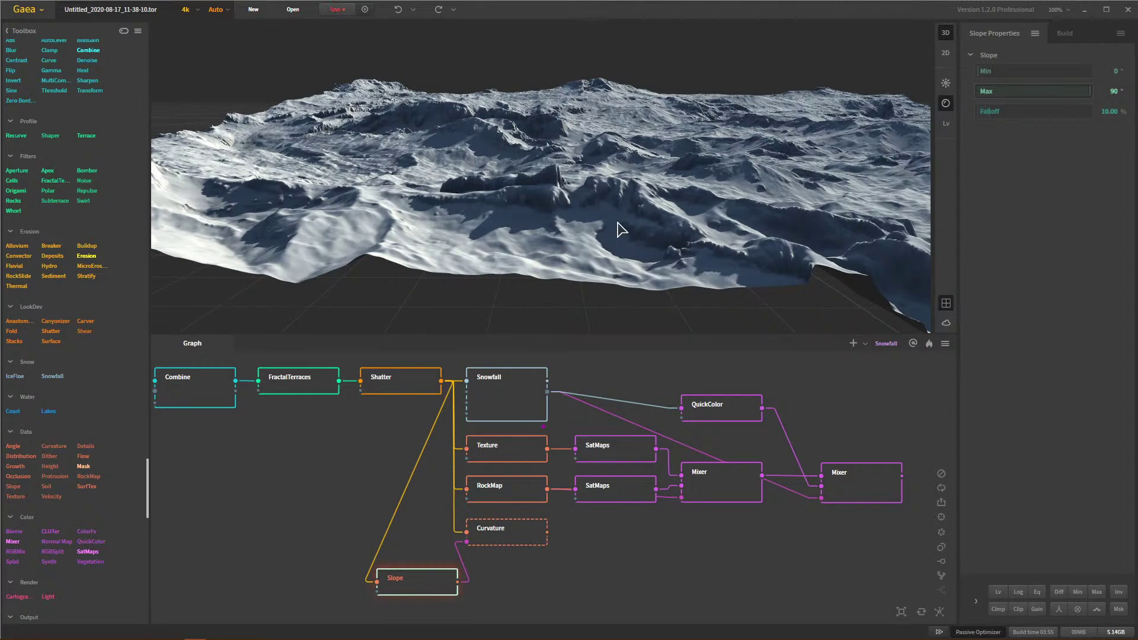
mouse_move(559, 202)
mouse_down()
mouse_move(596, 185)
mouse_move(544, 221)
mouse_move(567, 205)
mouse_up()
drag(1090, 91, 1084, 91)
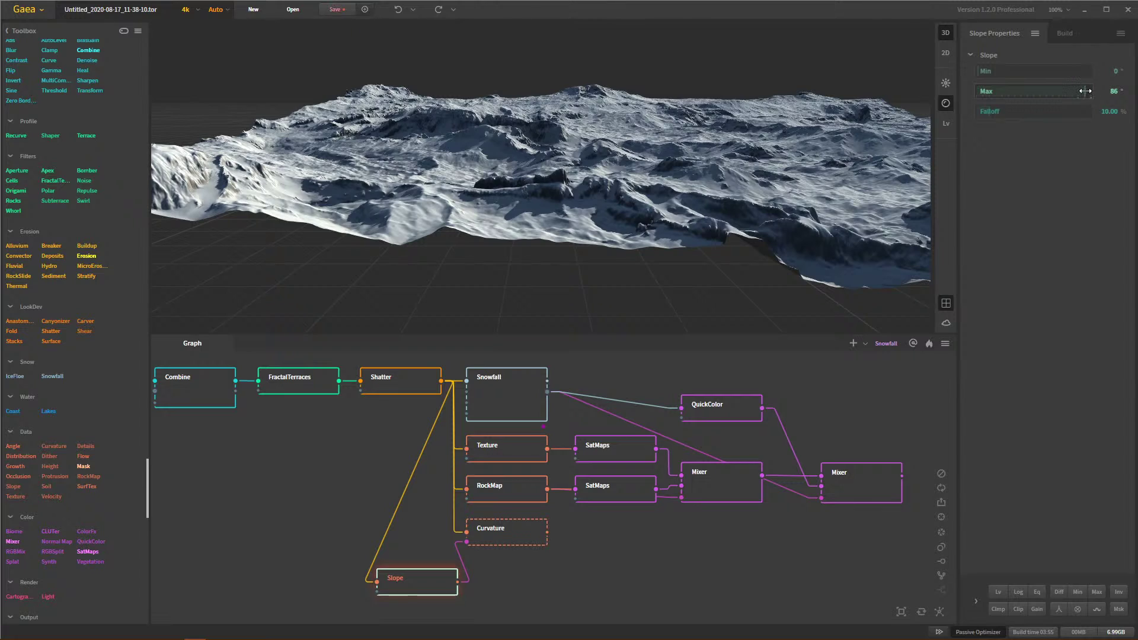
drag(1084, 91, 1083, 91)
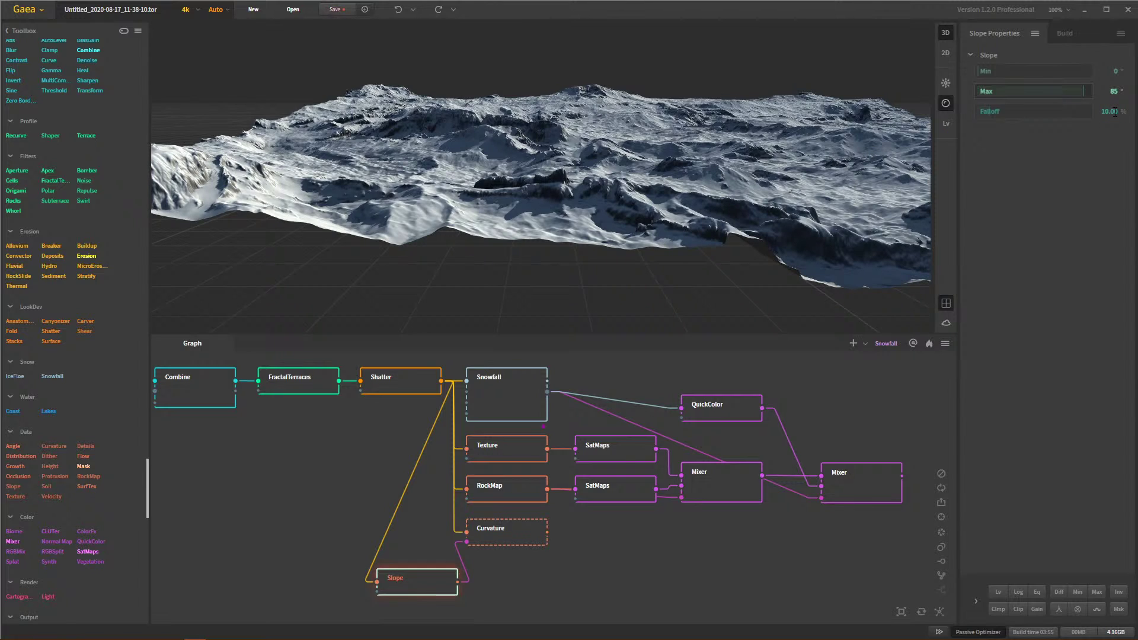
Step: Set the Slope node's Falloff to 2% and check the result close up on the terrain's cliff
text(2)
key(Return)
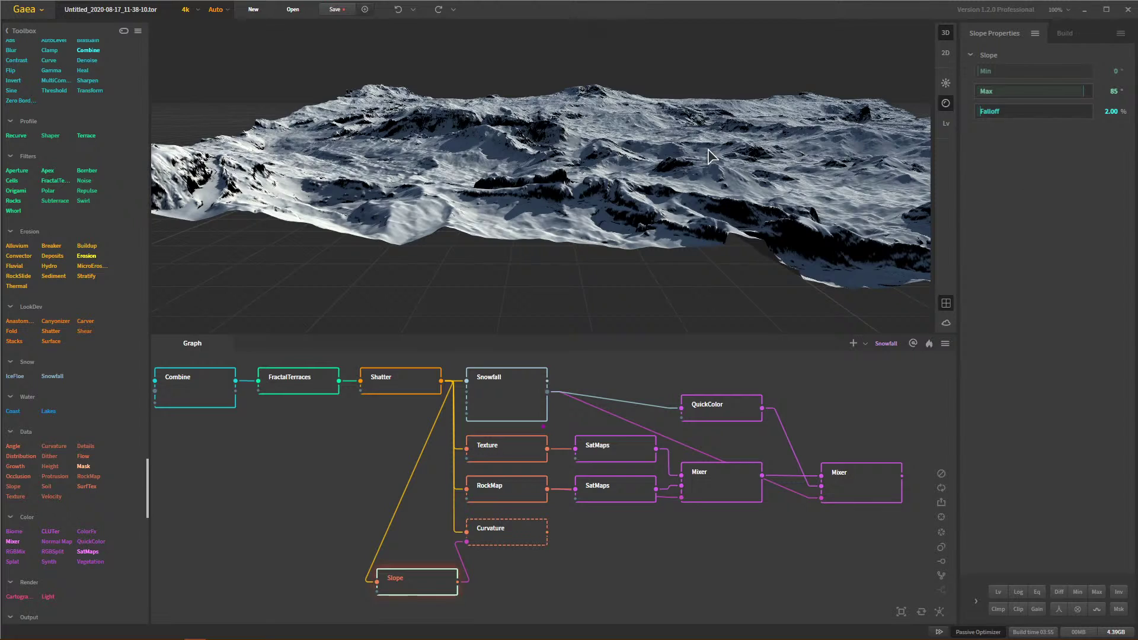
drag(703, 209, 705, 237)
scroll(558, 155, up, 5)
drag(585, 150, 626, 199)
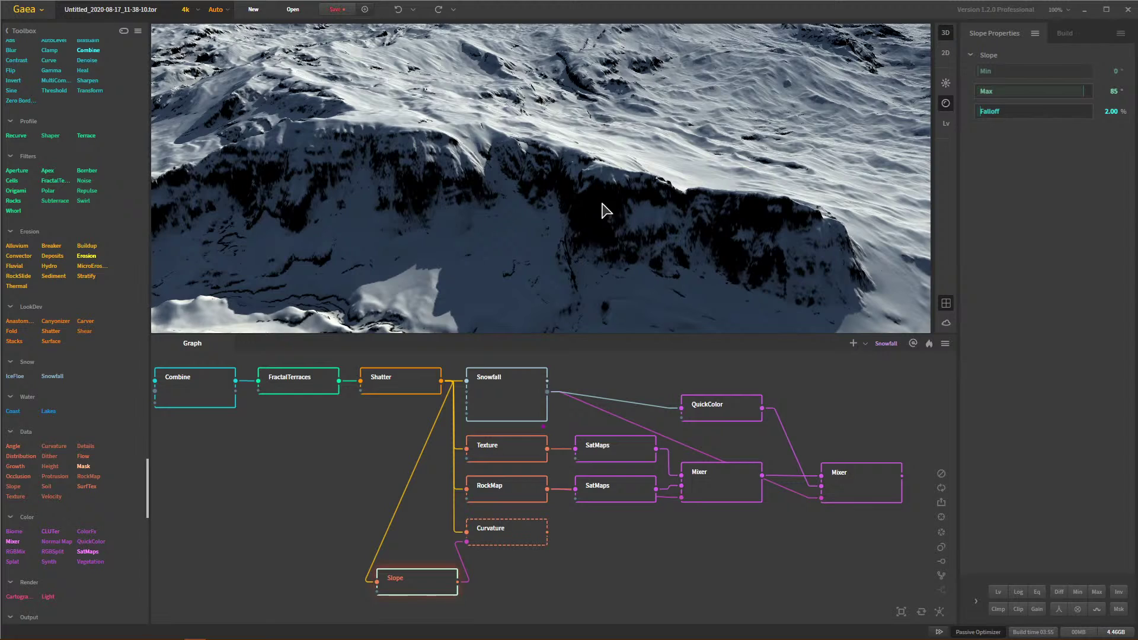
Step: Try several higher Min angles on the Slope node and settle on 80°
click(1057, 71)
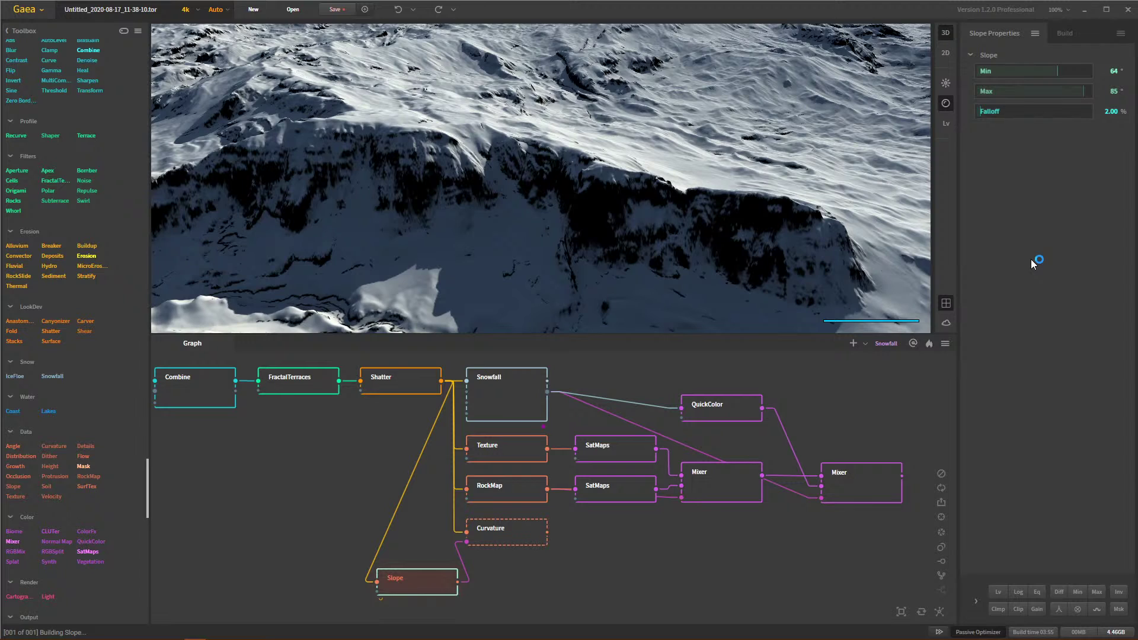
click(1069, 71)
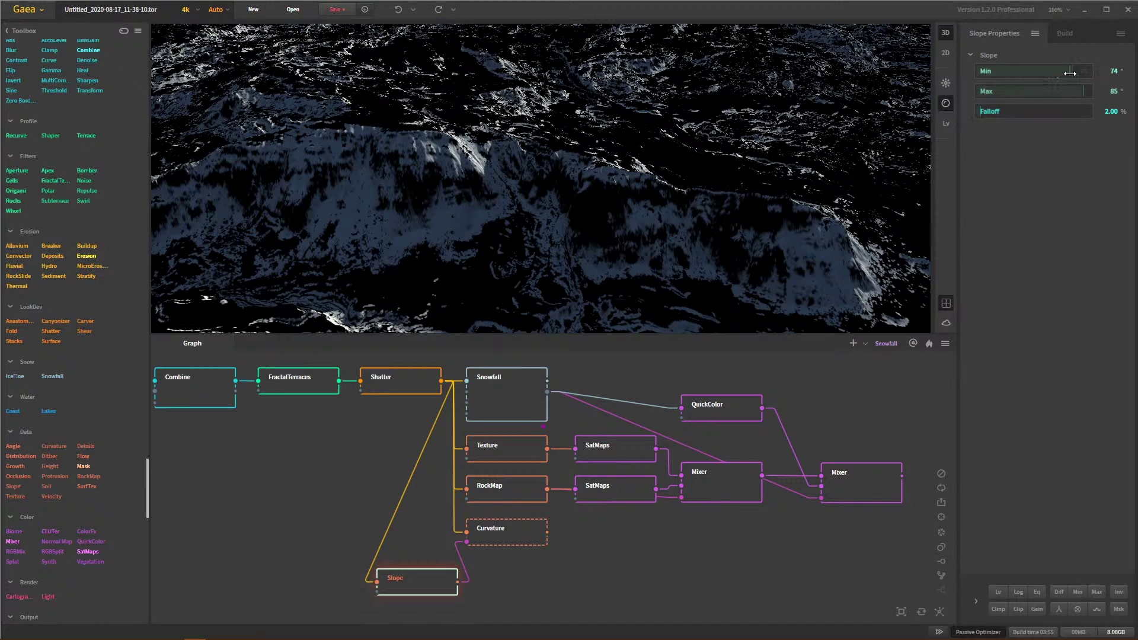
drag(1072, 70, 1072, 70)
click(1116, 71)
text(80)
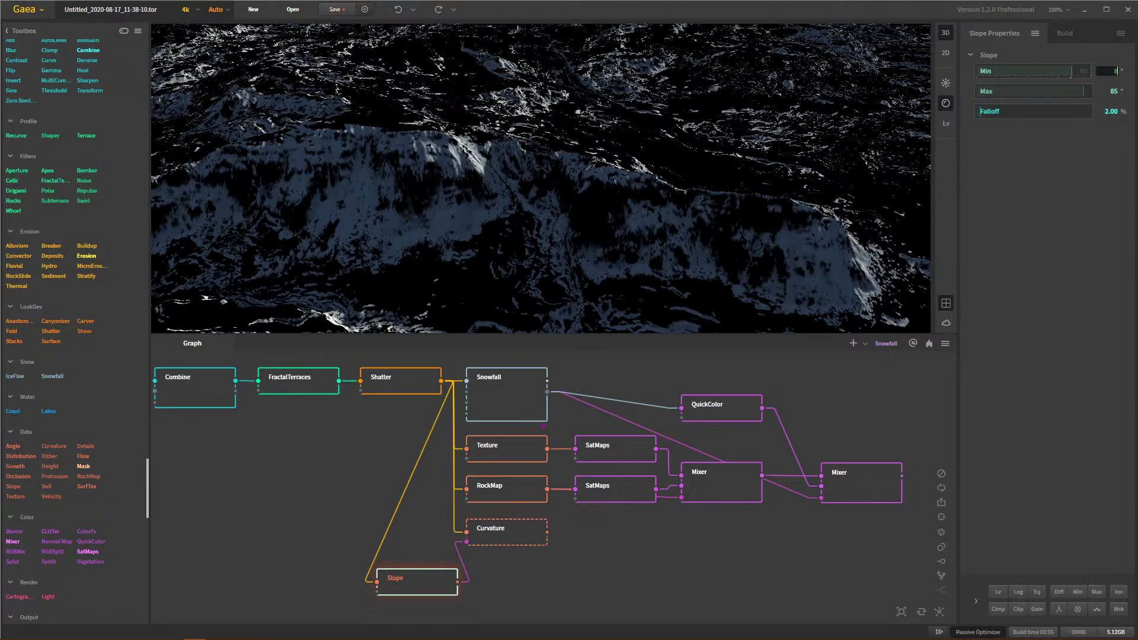
key(Return)
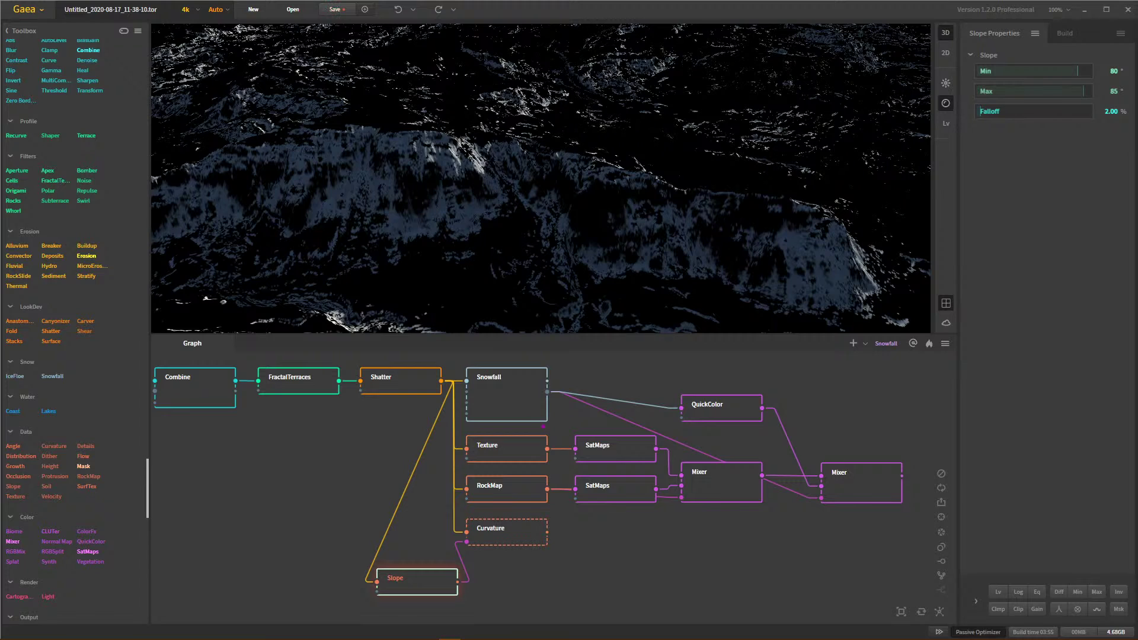
mouse_move(564, 635)
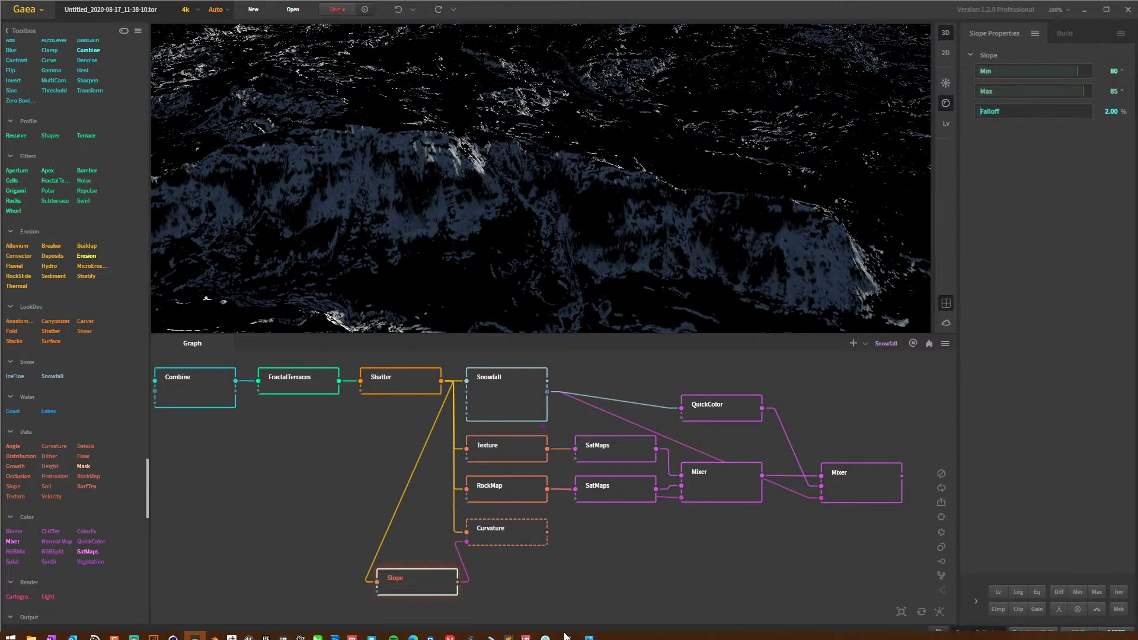
Step: Rearrange the Curvature and Slope nodes into a row beneath RockMap, with Slope directly before Curvature
click(533, 537)
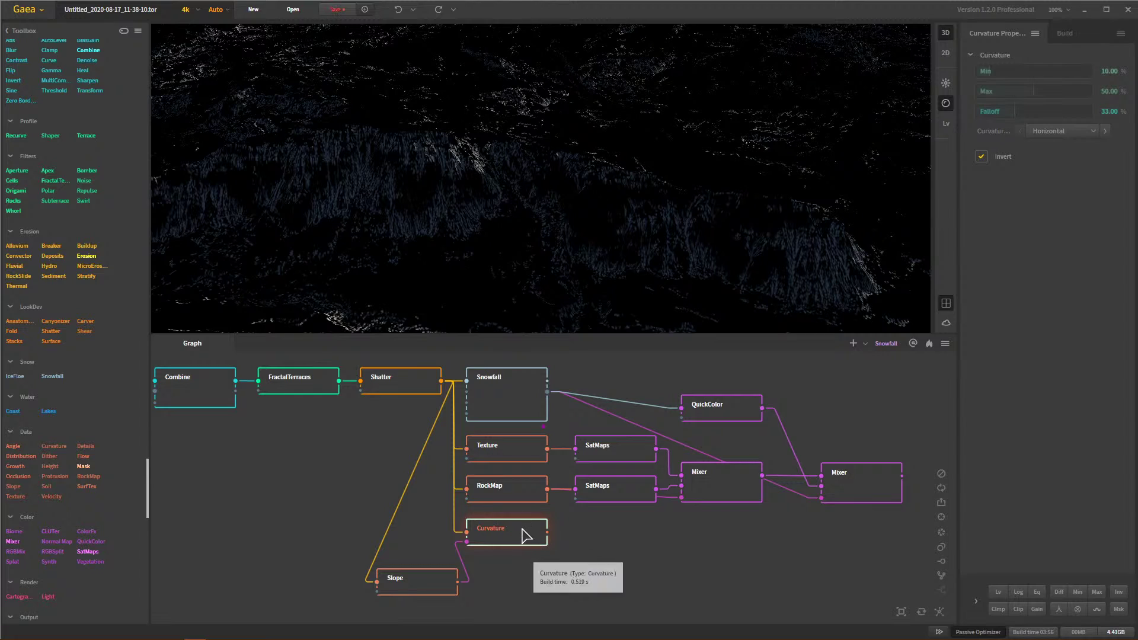
drag(520, 539, 629, 541)
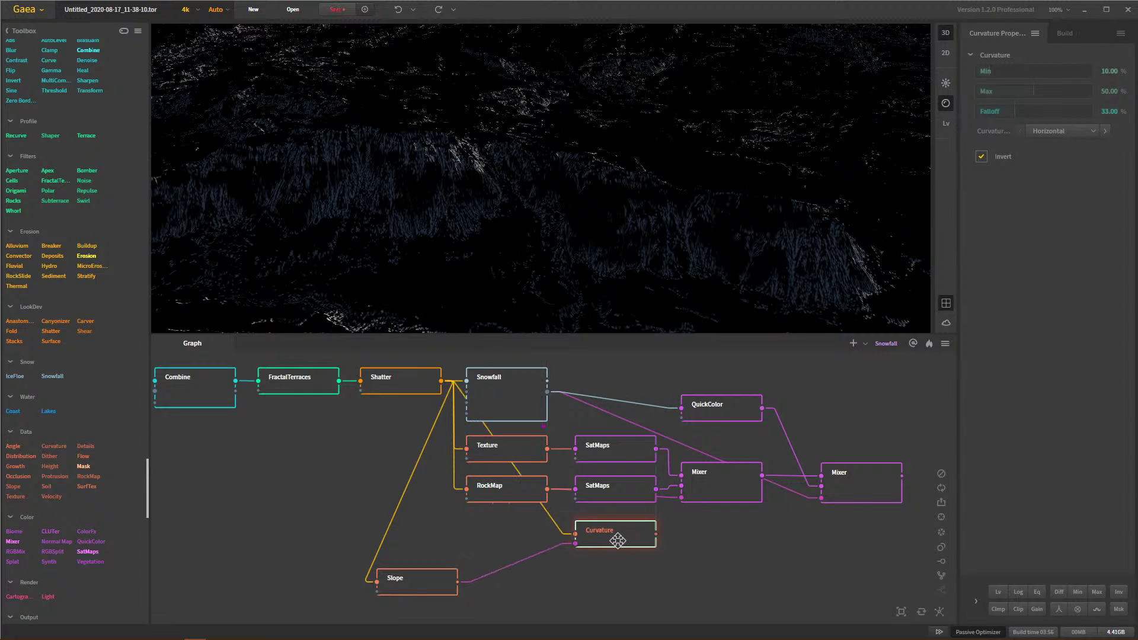
click(438, 576)
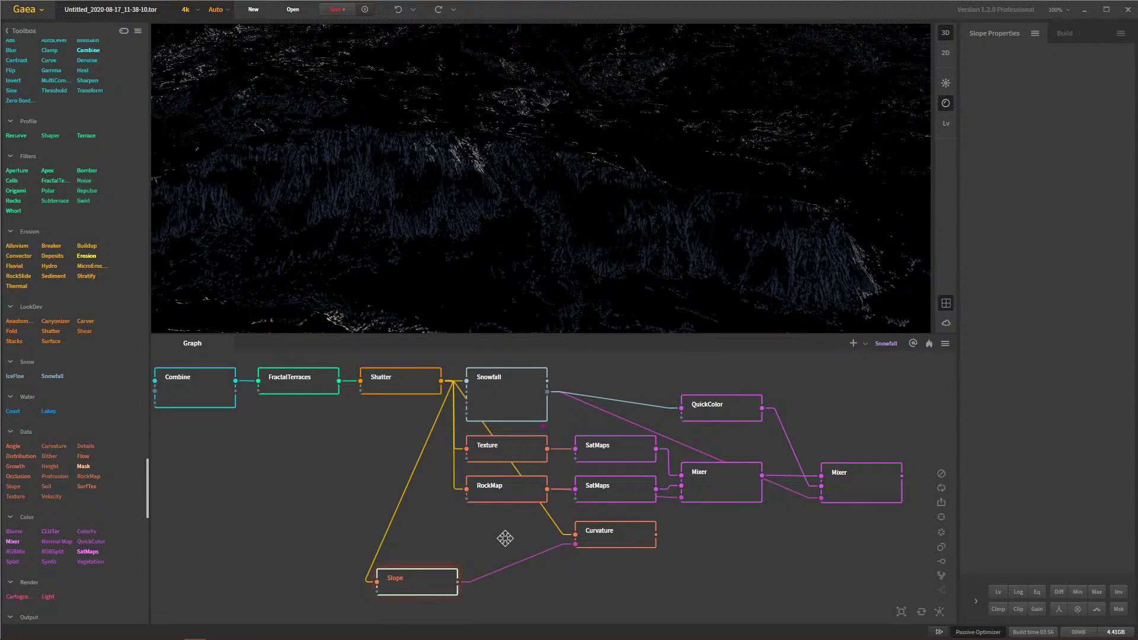
drag(504, 538, 505, 535)
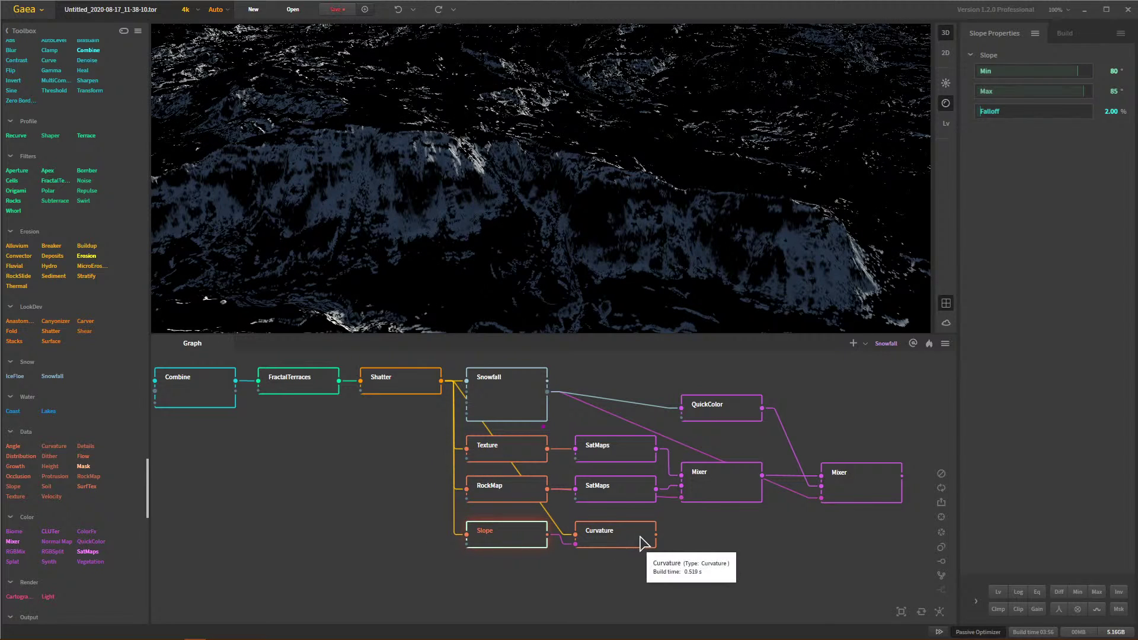
Step: Add a QuickColor node fed by the Curvature output and align it in the same row
drag(657, 540, 730, 576)
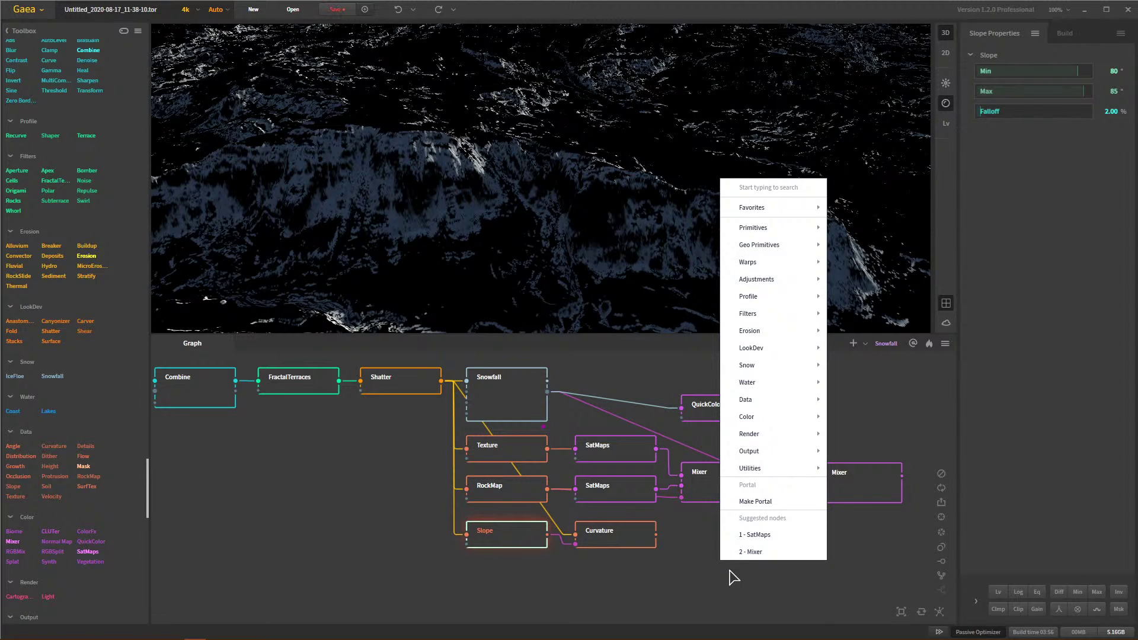
text(qyui)
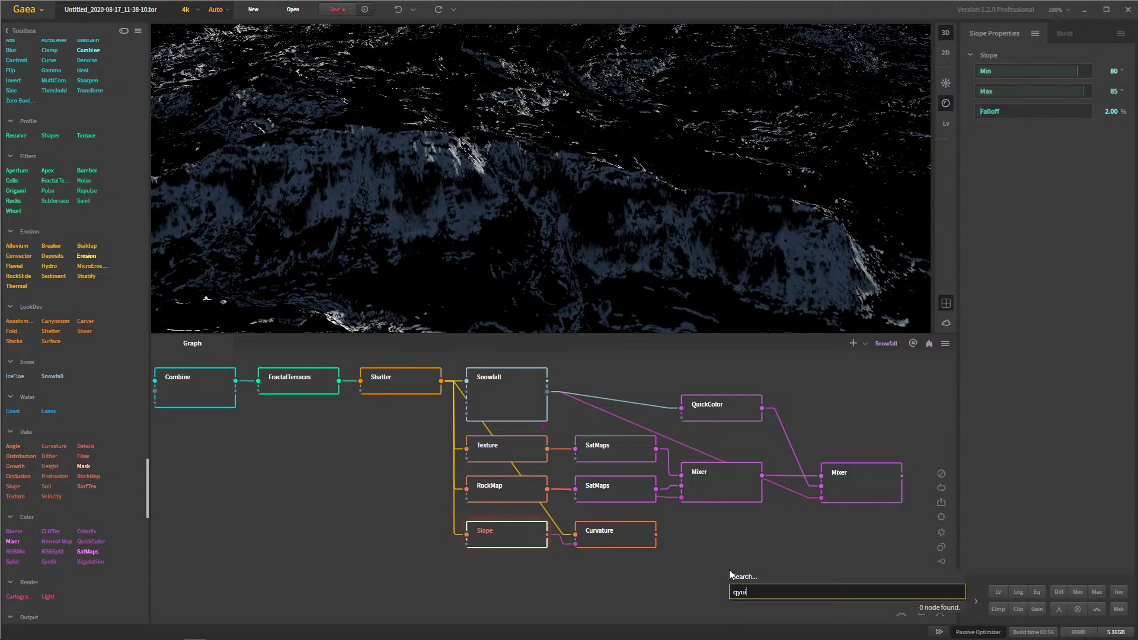
key(BackSpace)
key(BackSpace)
key(BackSpace)
click(749, 607)
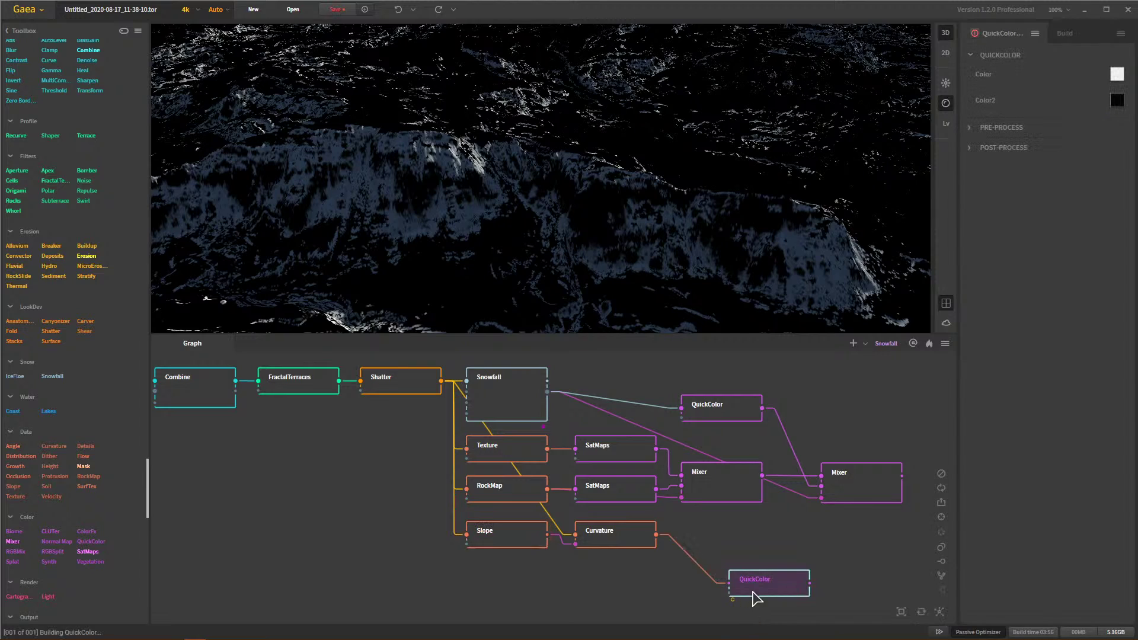
click(720, 547)
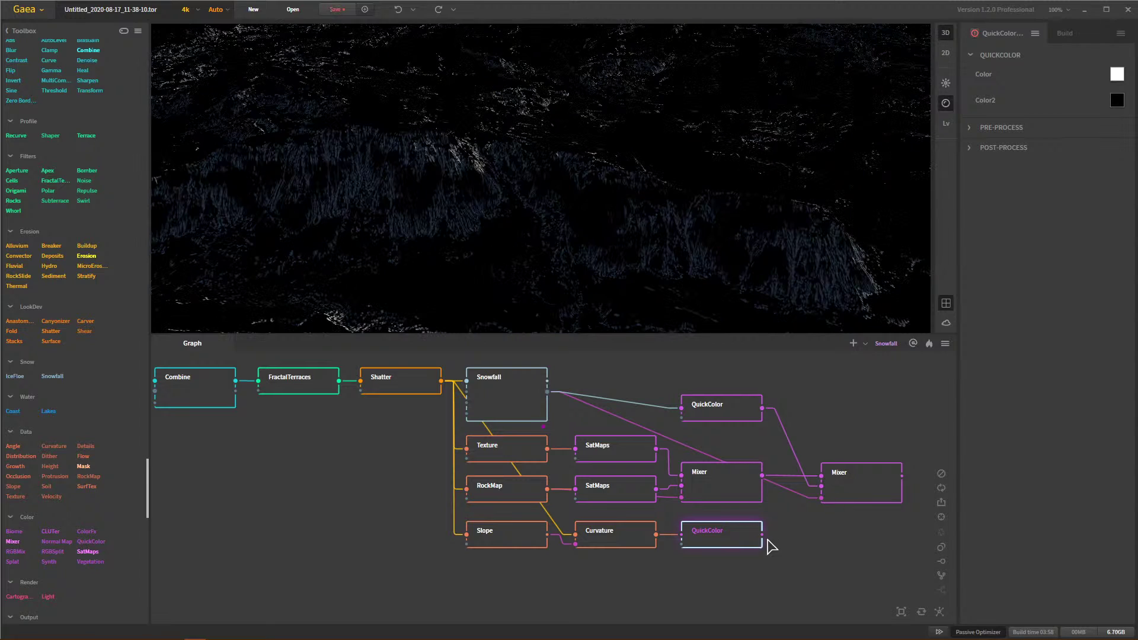
Step: Add a Mixer combining the existing final Mixer as first input with the new QuickColor as second, masked by the Curvature output
drag(761, 535, 864, 559)
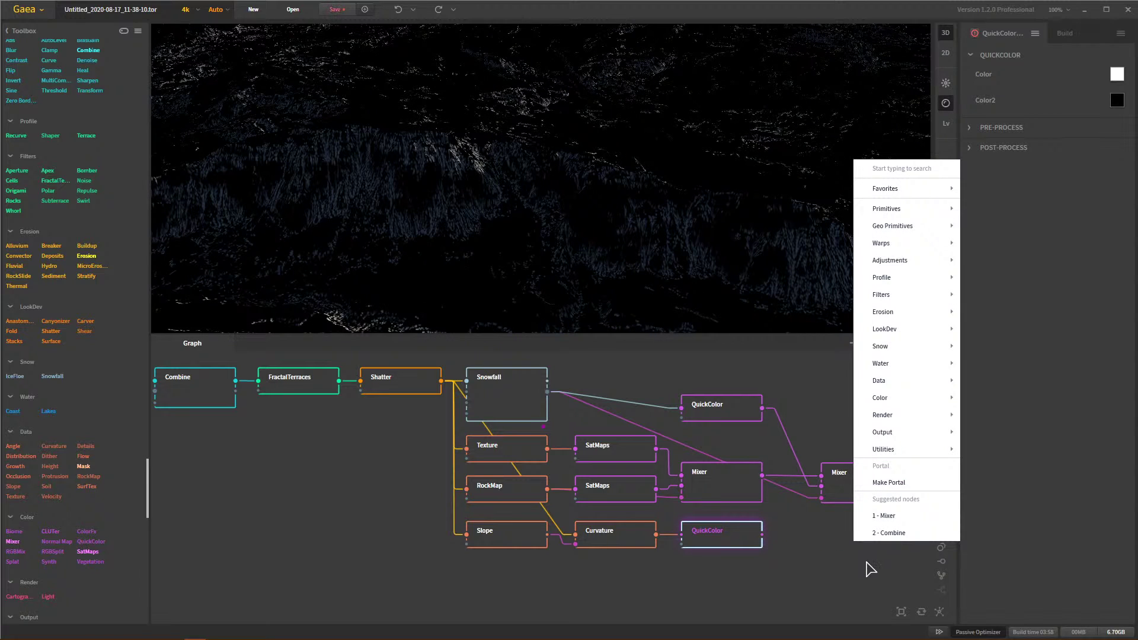
click(888, 516)
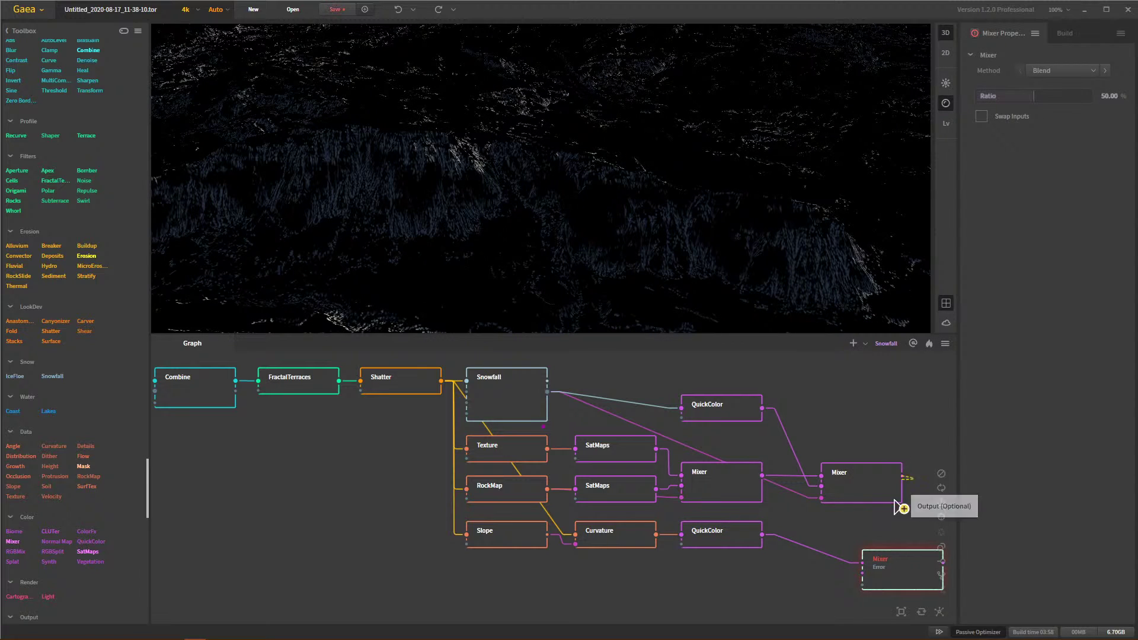
drag(898, 507, 762, 535)
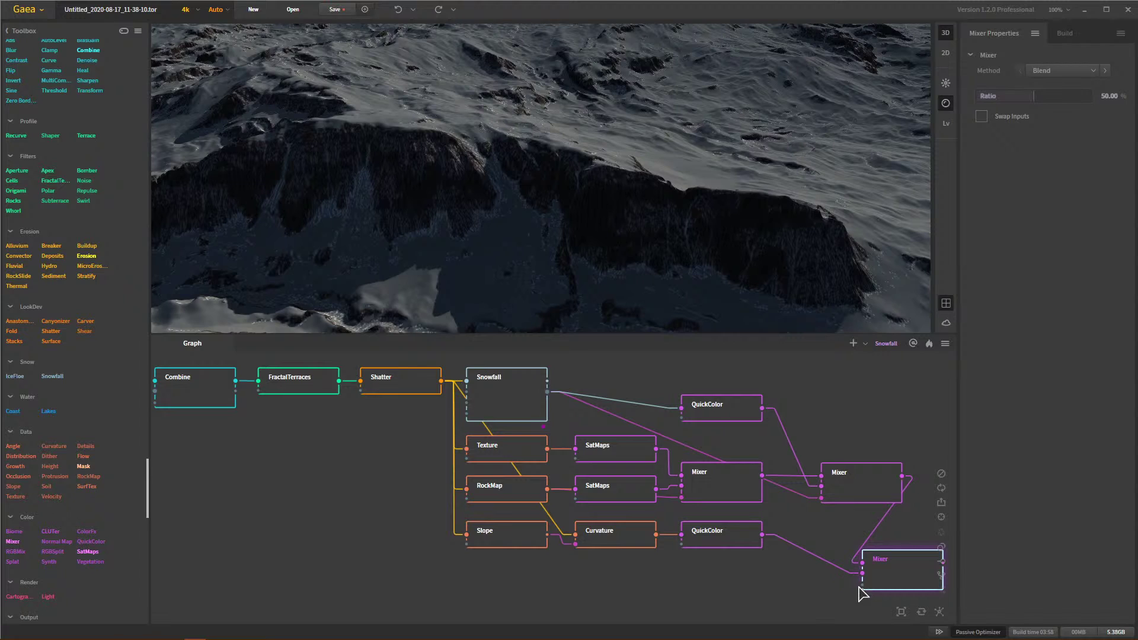
drag(861, 584, 655, 535)
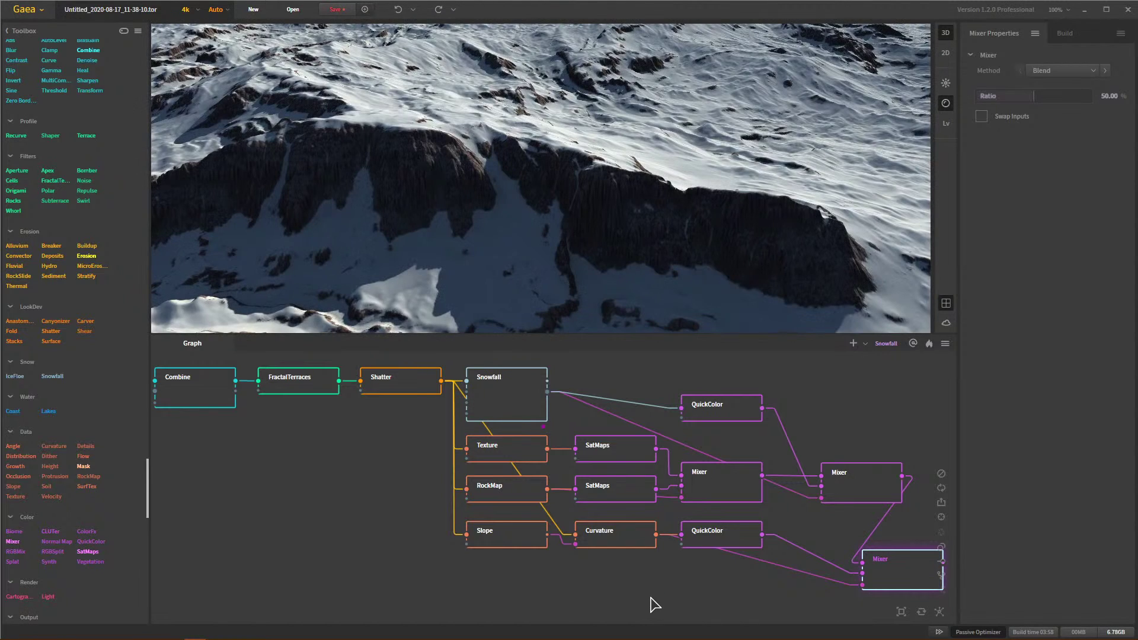
Step: Set the new Mixer's blending method to Screen and its Ratio to 100%
click(1072, 71)
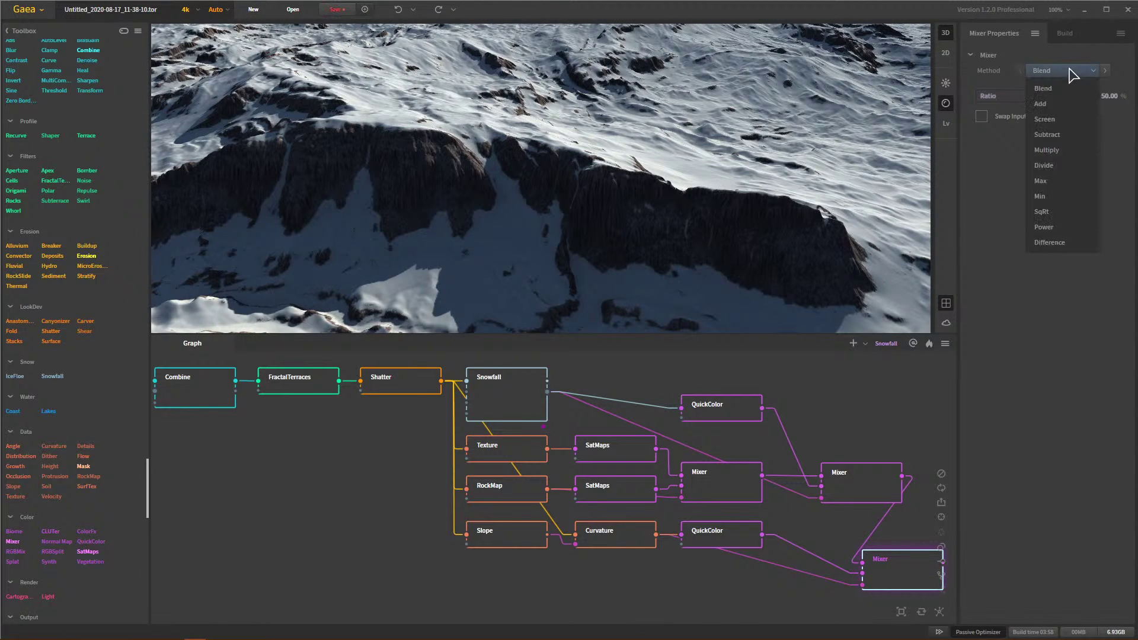
click(1052, 118)
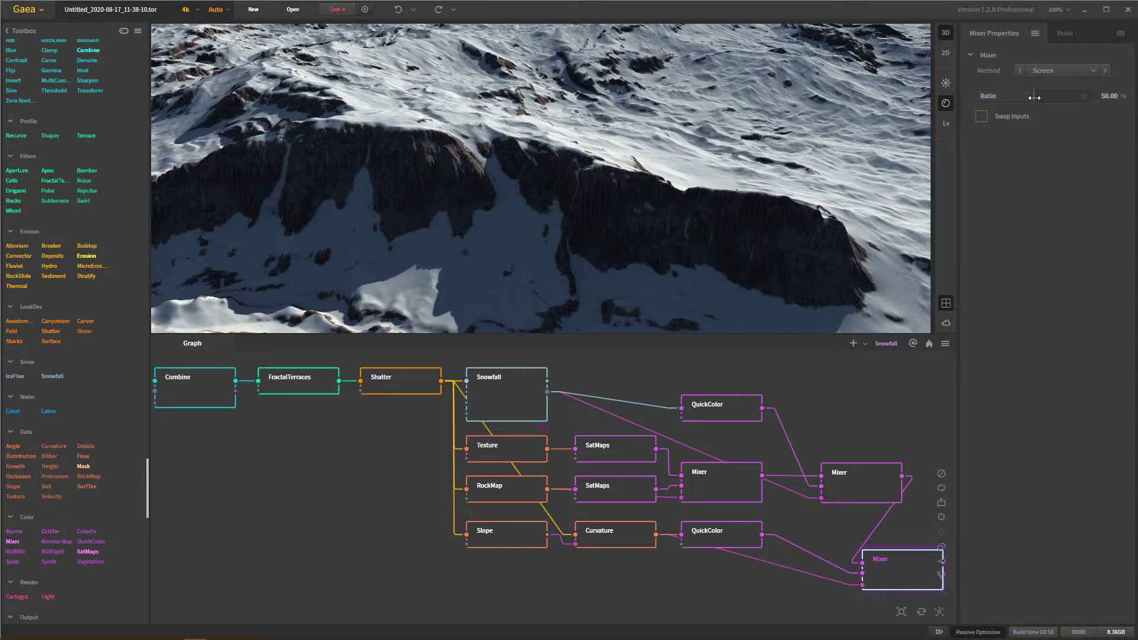
drag(1034, 97, 1093, 97)
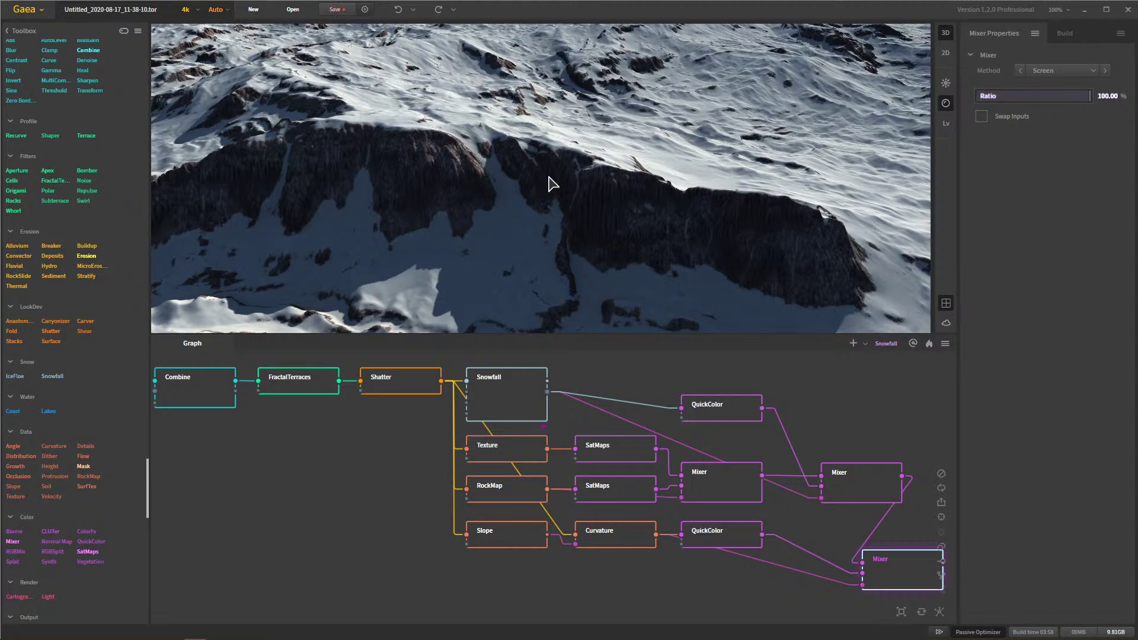
Step: Examine the mixed snow and rock colouring from several angles, both close to the cliffs and across the whole terrain
scroll(732, 256, up, 10)
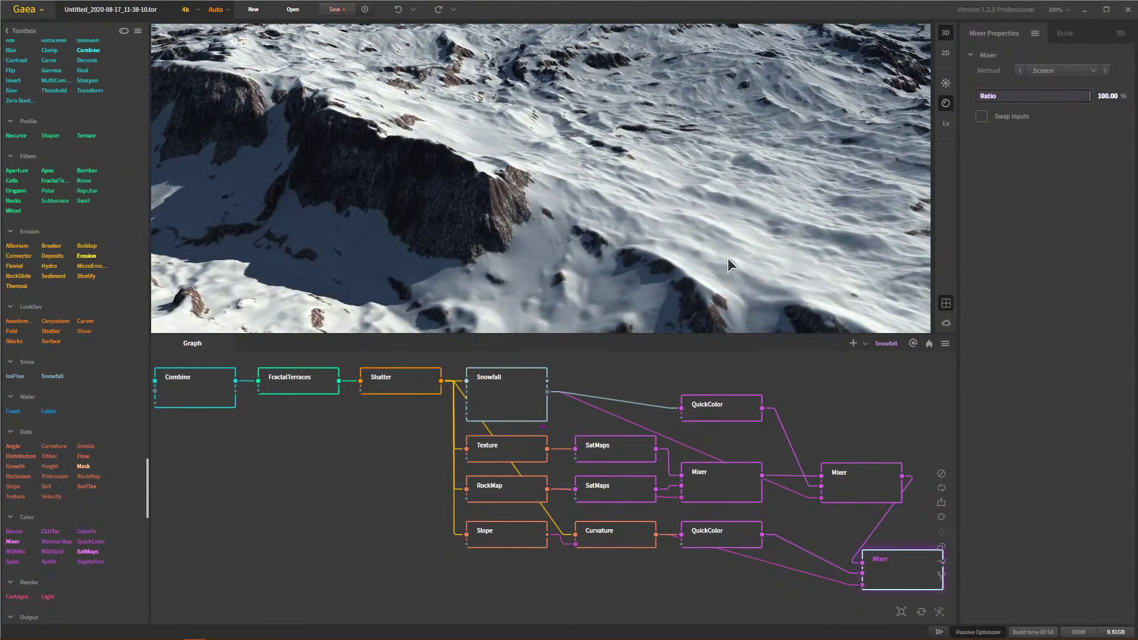
scroll(466, 231, down, 10)
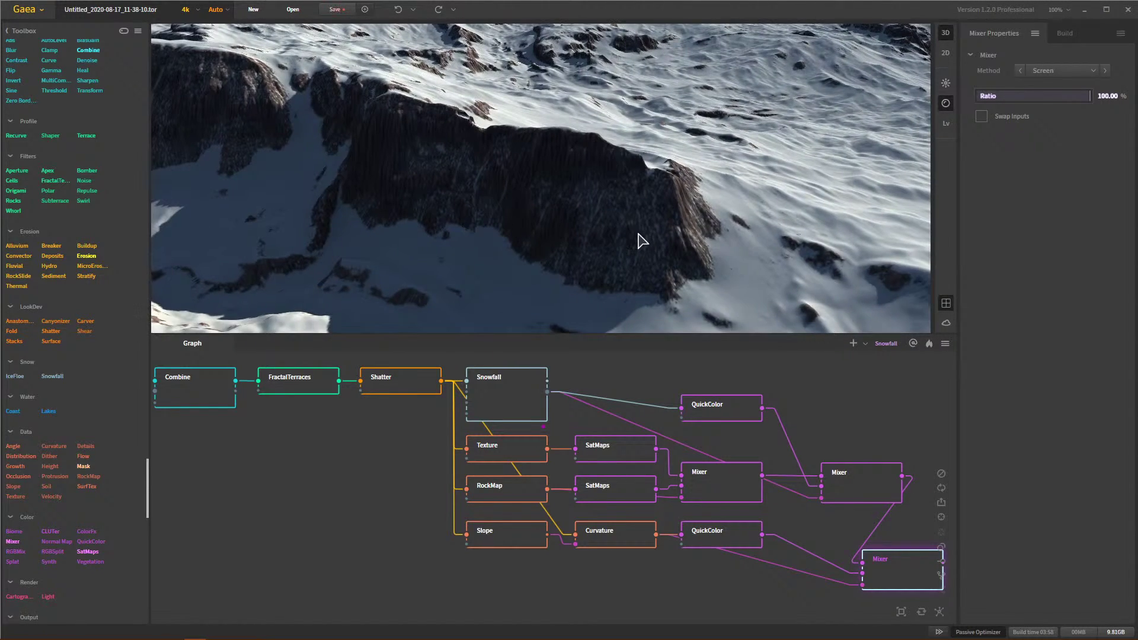
scroll(629, 251, up, 3)
scroll(589, 227, down, 3)
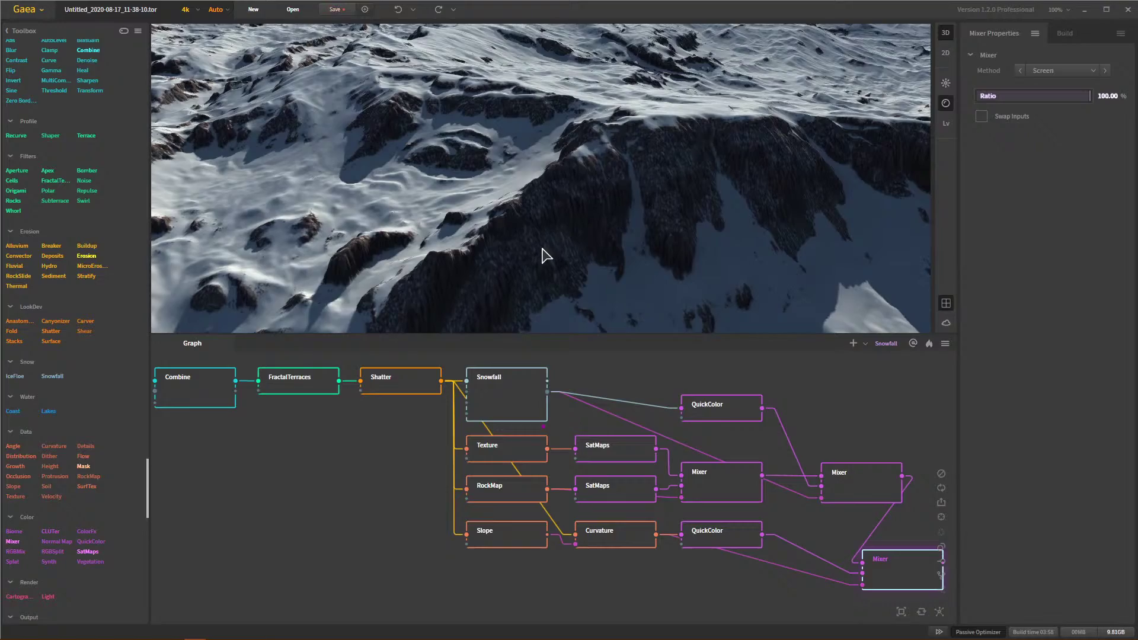
scroll(541, 254, down, 3)
scroll(551, 198, down, 3)
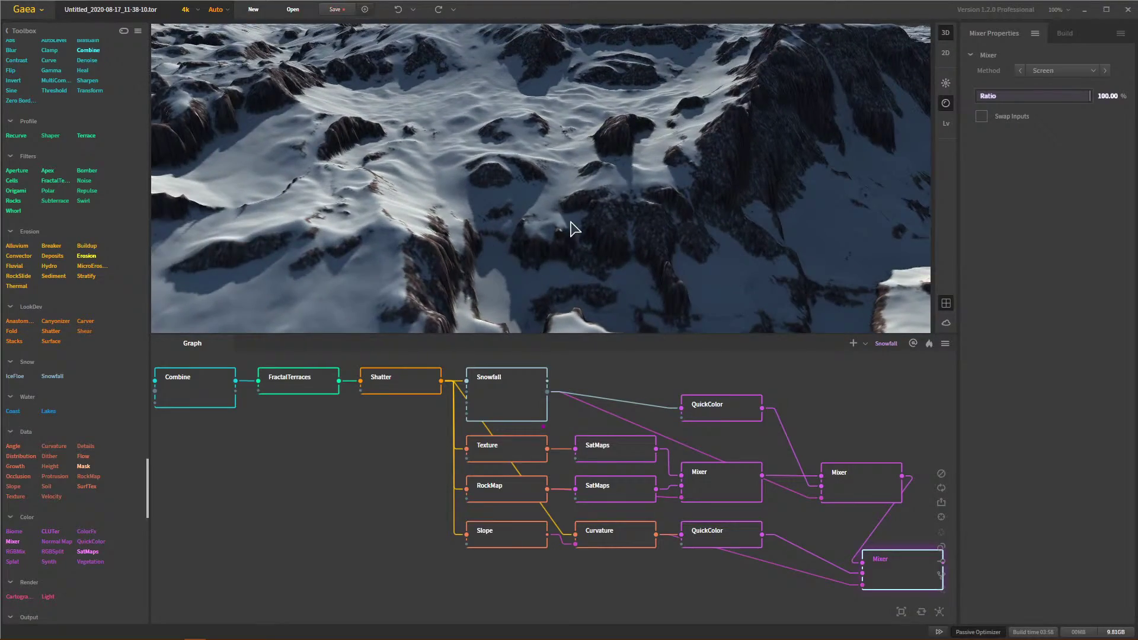
mouse_move(570, 221)
mouse_down()
mouse_move(565, 179)
mouse_move(566, 229)
mouse_up()
scroll(586, 188, up, 3)
scroll(586, 194, down, 5)
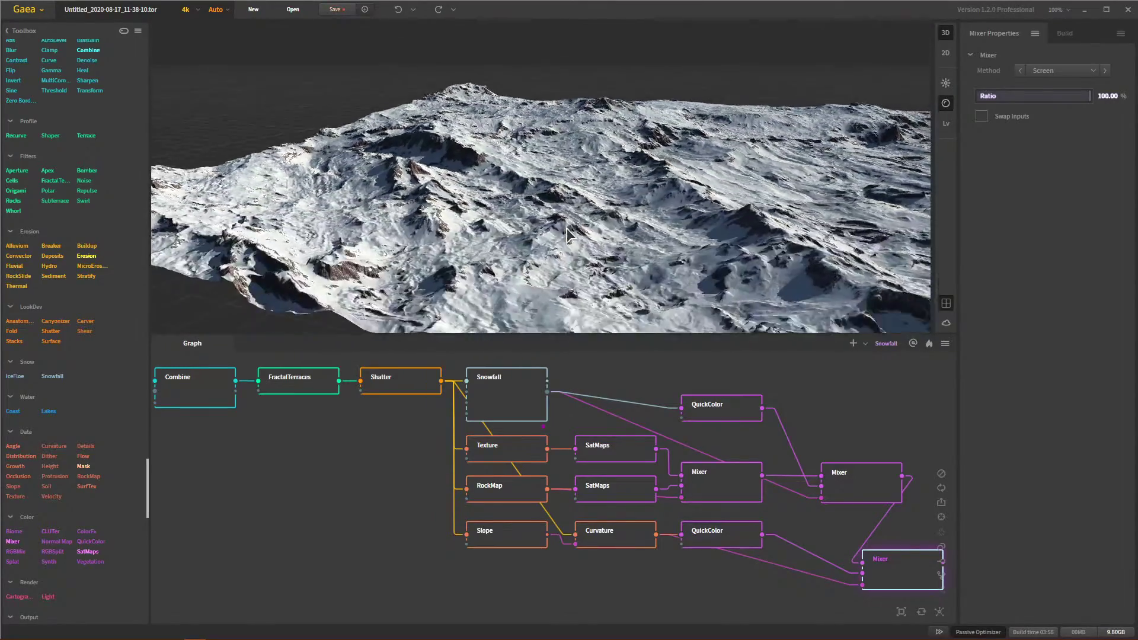
scroll(579, 253, down, 3)
scroll(580, 226, up, 3)
scroll(580, 227, up, 8)
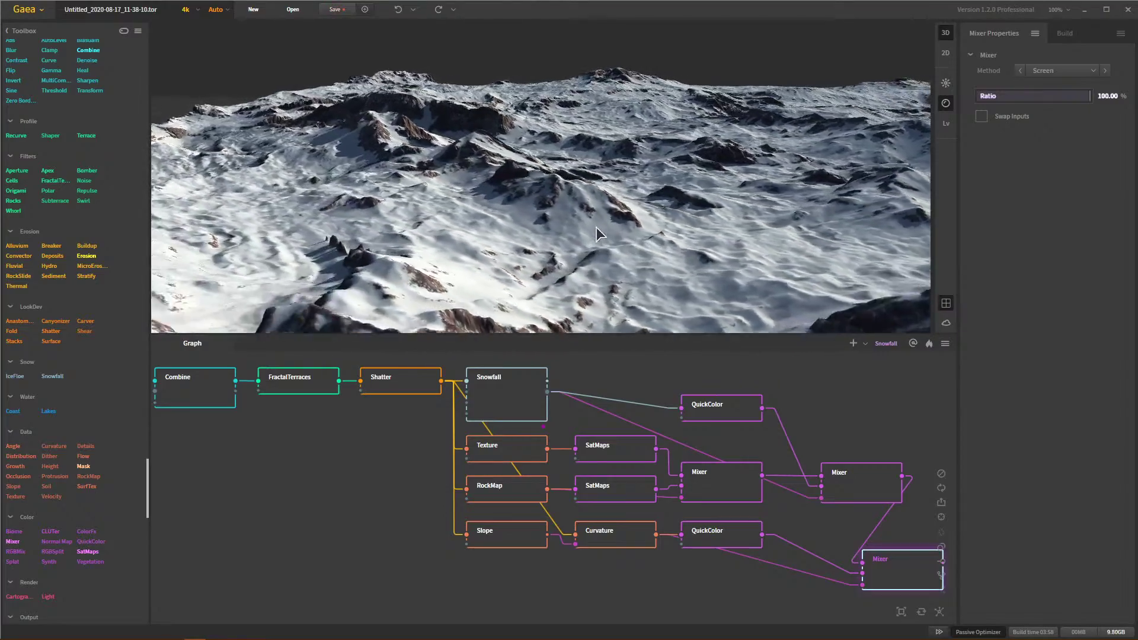
drag(597, 219, 656, 171)
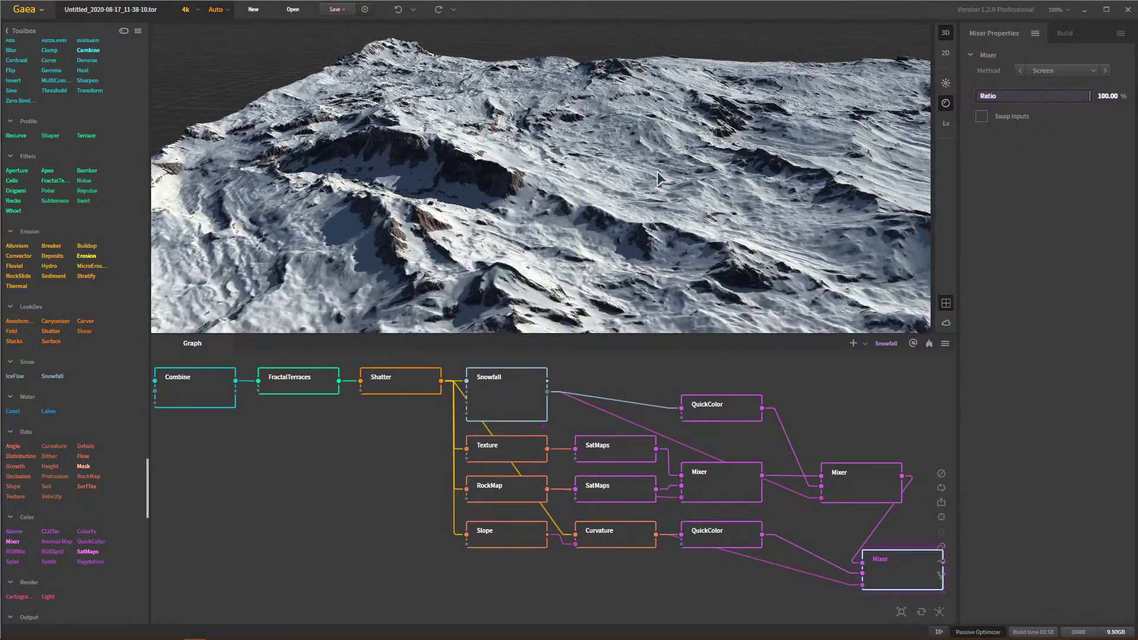
Step: Align the new Mixer node beneath the previous final Mixer and inspect the cliff face closely
drag(901, 579, 860, 576)
scroll(526, 198, up, 6)
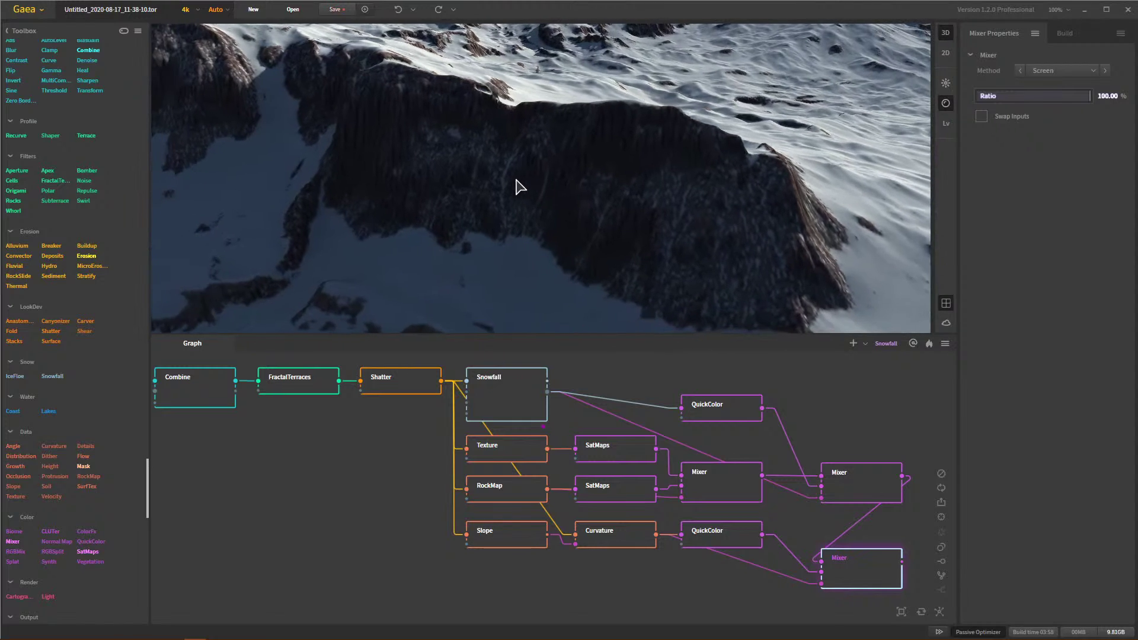
Step: Set the Curvature node's Max to 60%, its curvature type to Vertical and its Min to 30%
click(622, 542)
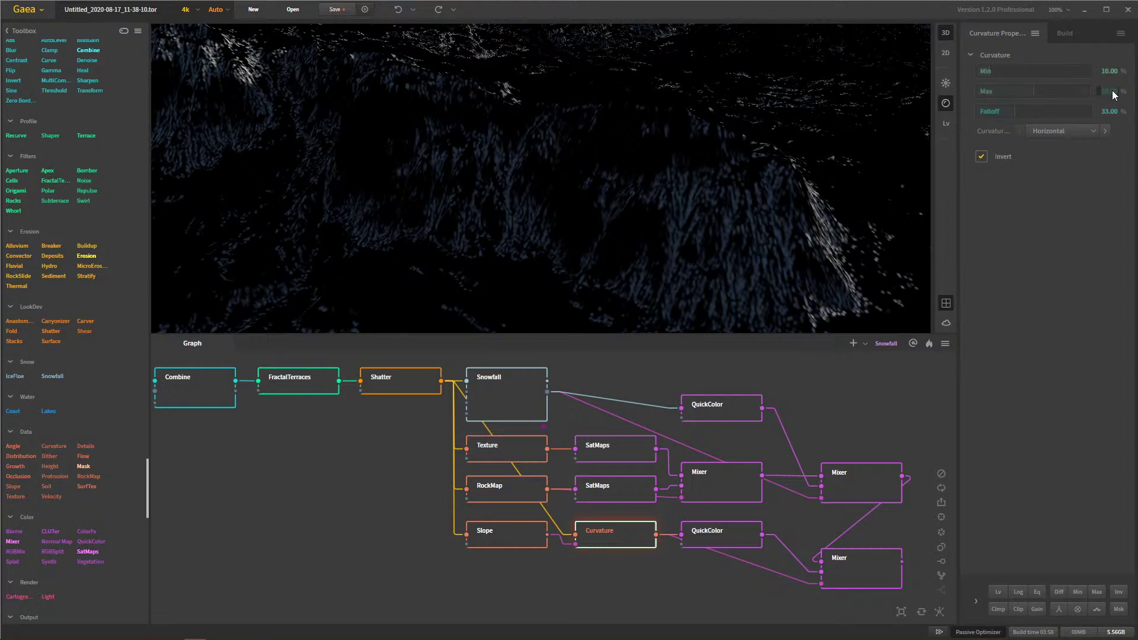
key(Return)
click(1060, 131)
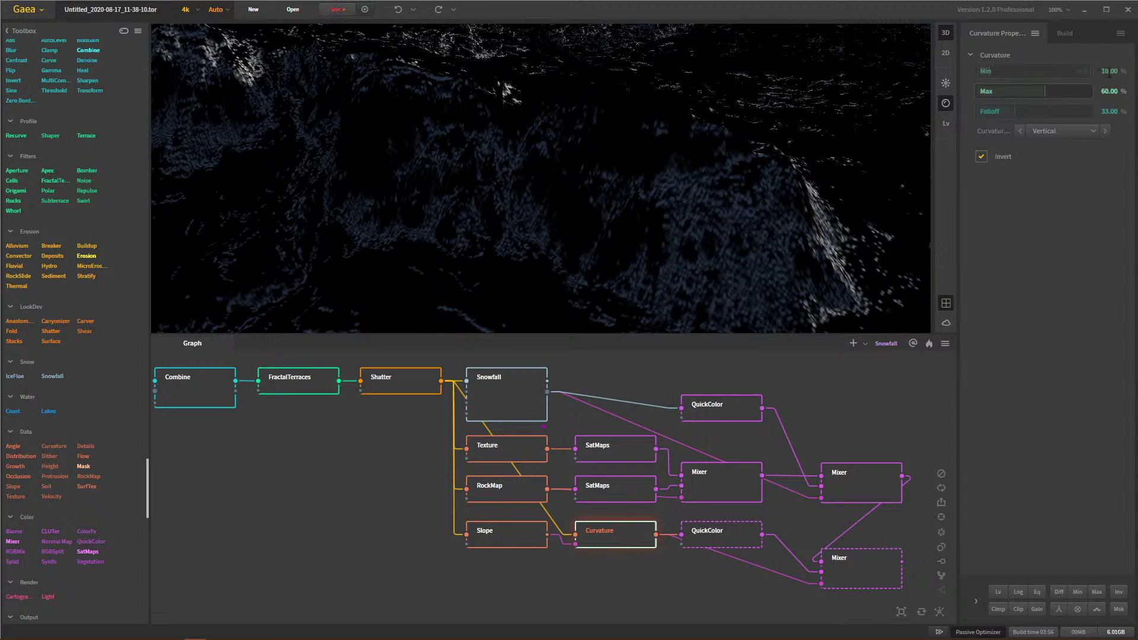
text(30)
key(Return)
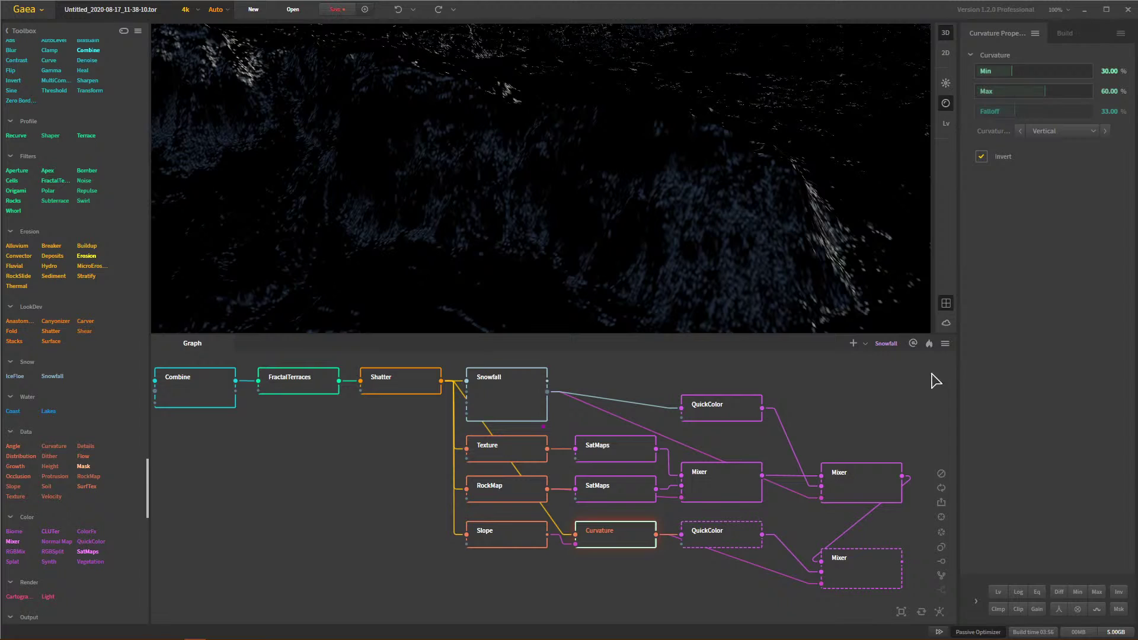
Step: Preview the last Mixer's output and examine the updated colouring on the cliffs and surrounding slopes
click(863, 569)
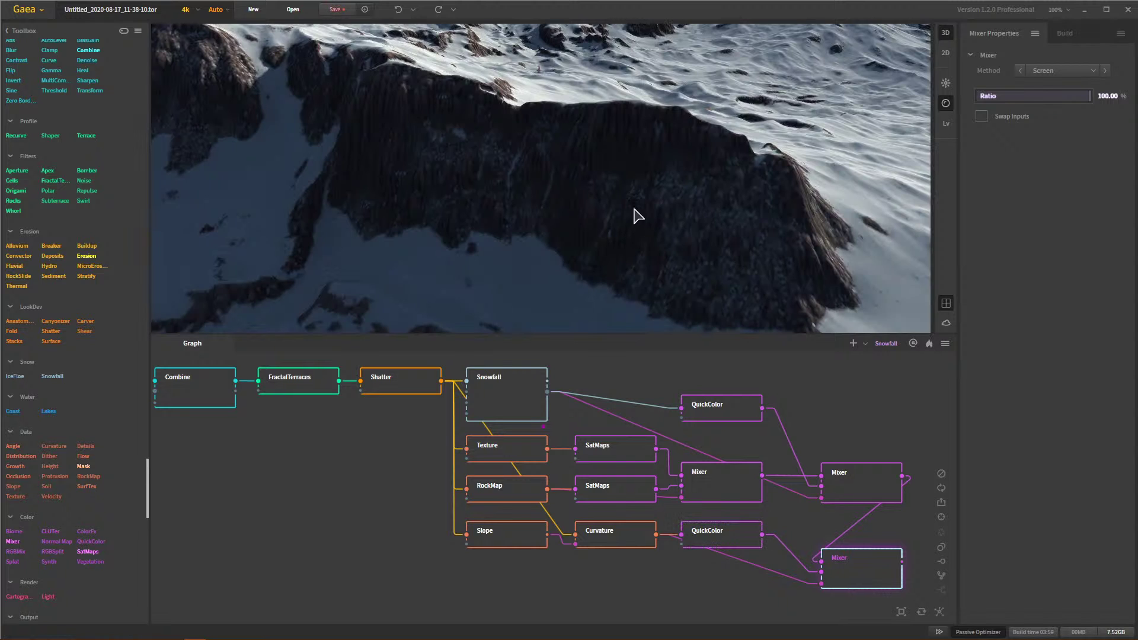
drag(683, 141, 618, 153)
scroll(674, 147, down, 4)
scroll(620, 143, down, 3)
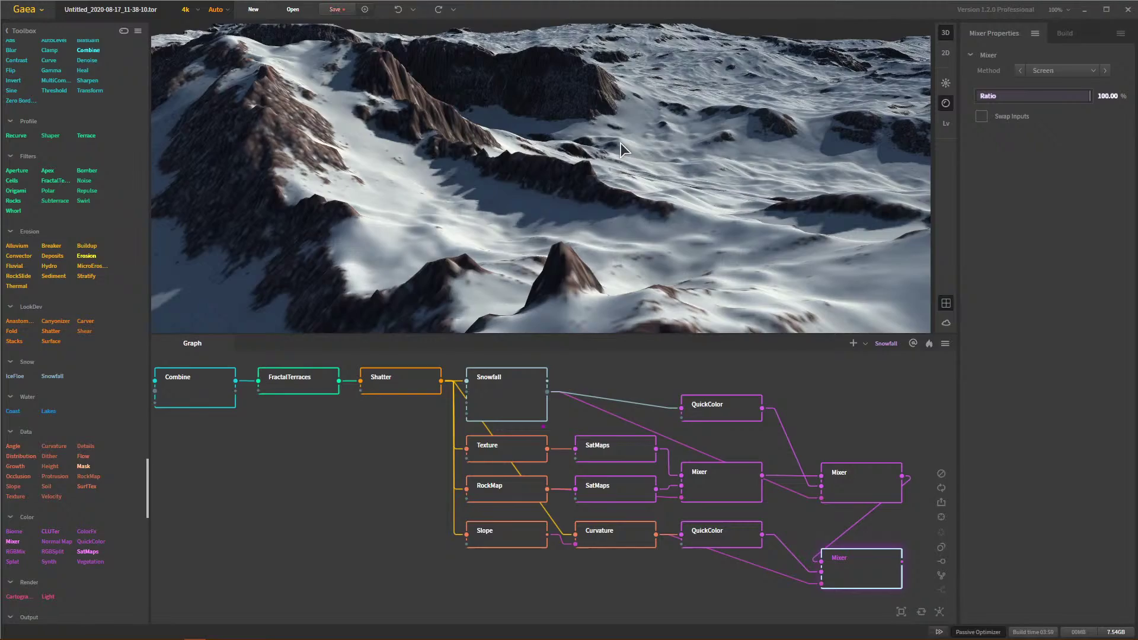
Step: Examine the snow and rock colouring across the whole terrain, on the cliffs and along the low foreground slopes
scroll(621, 144, down, 5)
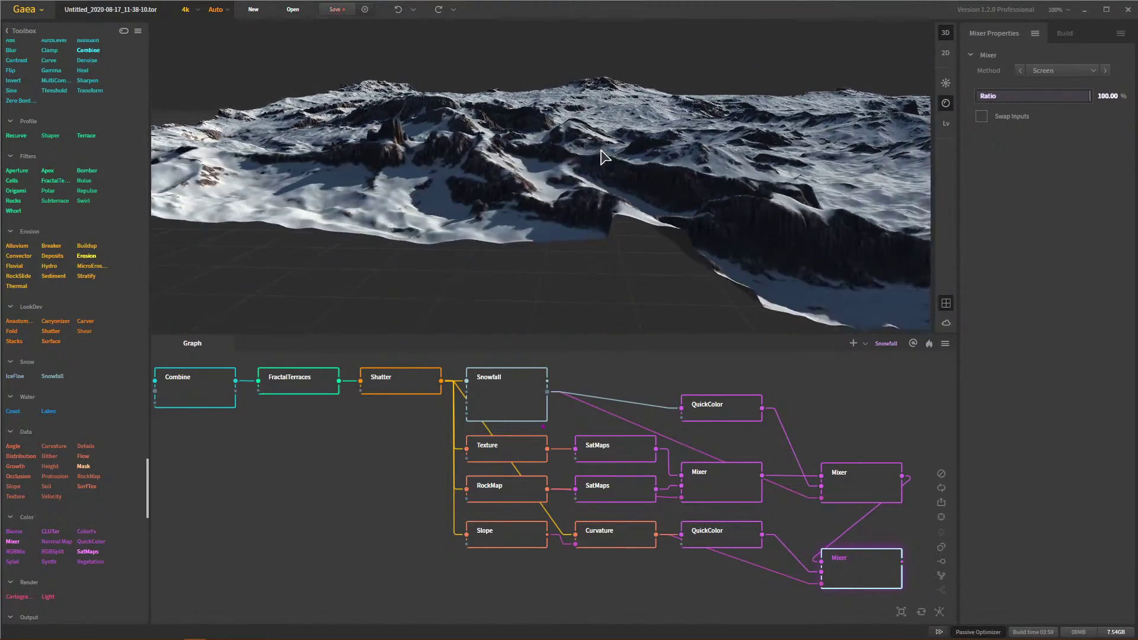
scroll(600, 150, down, 3)
scroll(596, 147, up, 3)
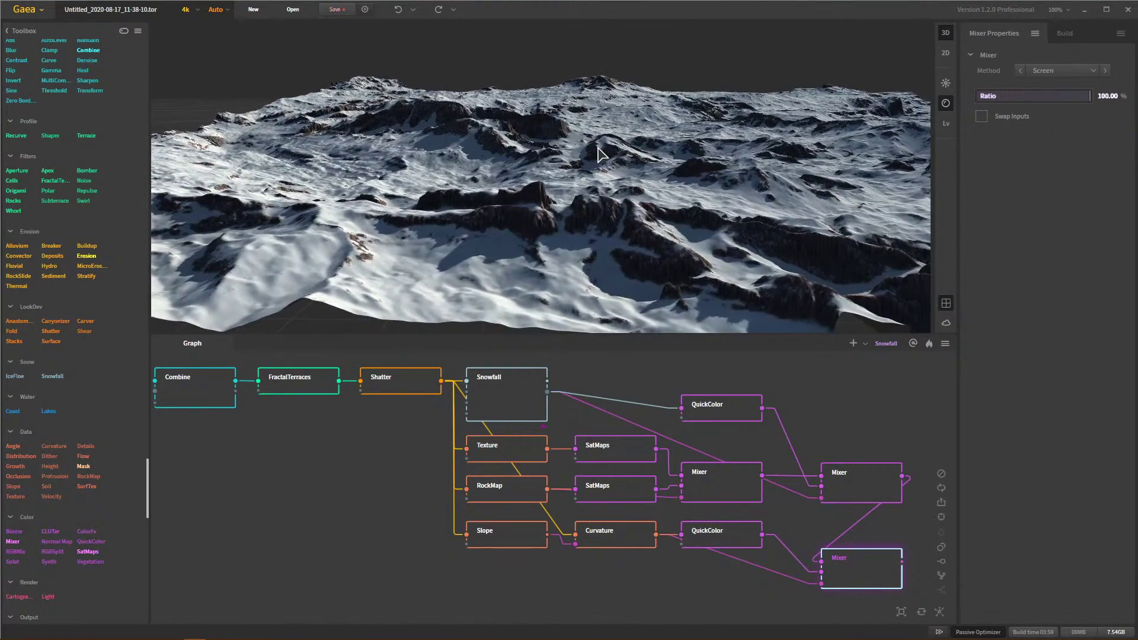
scroll(602, 198, up, 5)
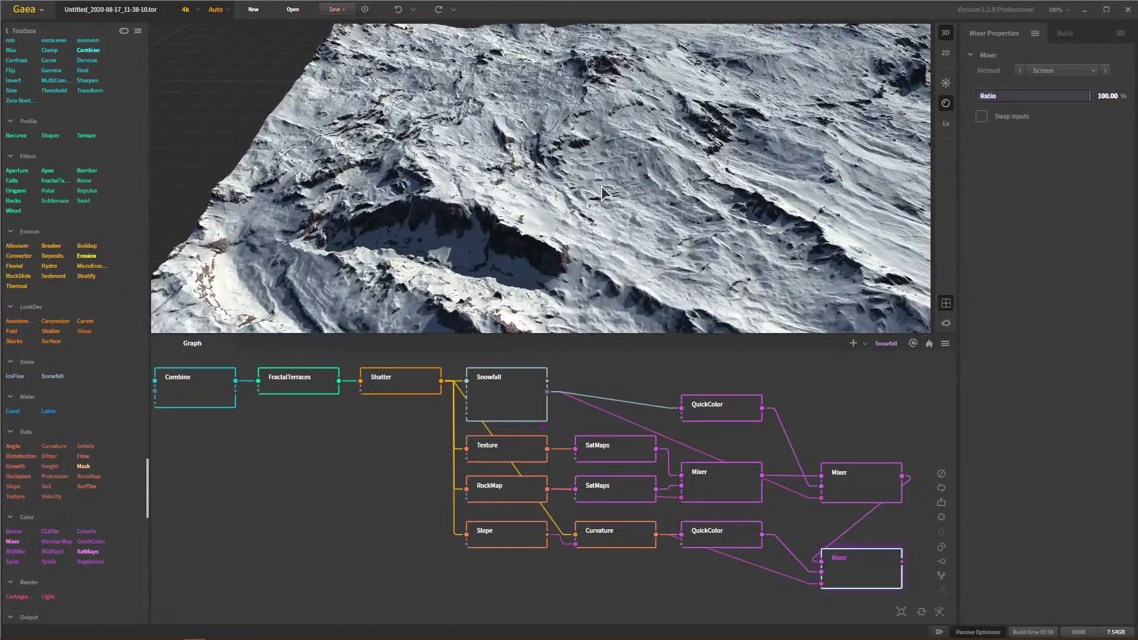
scroll(599, 191, down, 8)
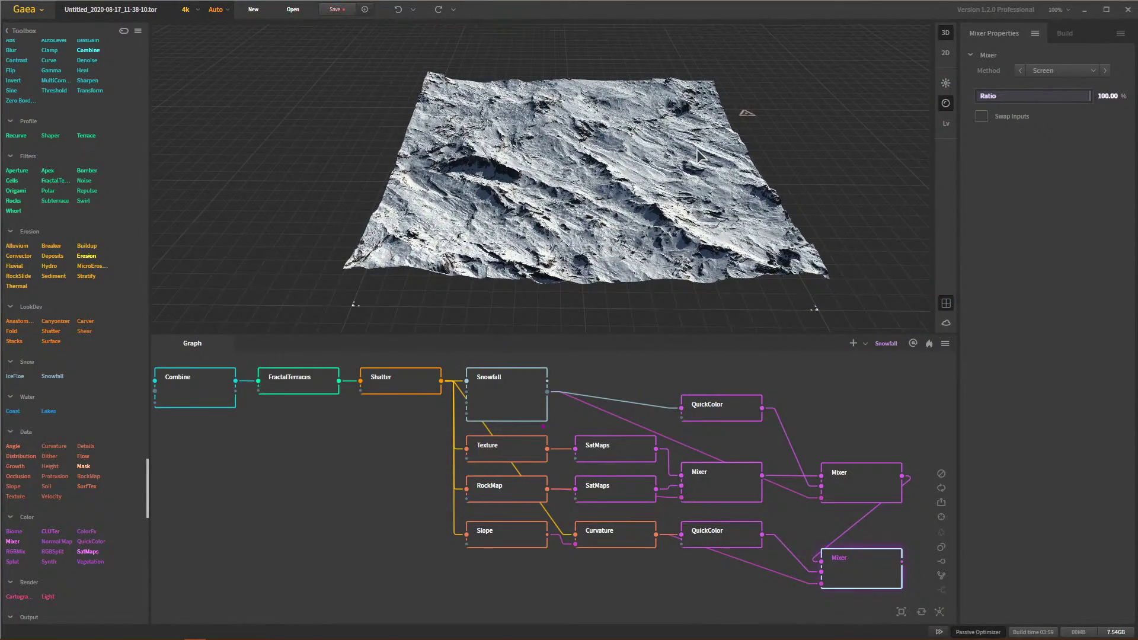
scroll(697, 150, up, 4)
drag(687, 157, 793, 105)
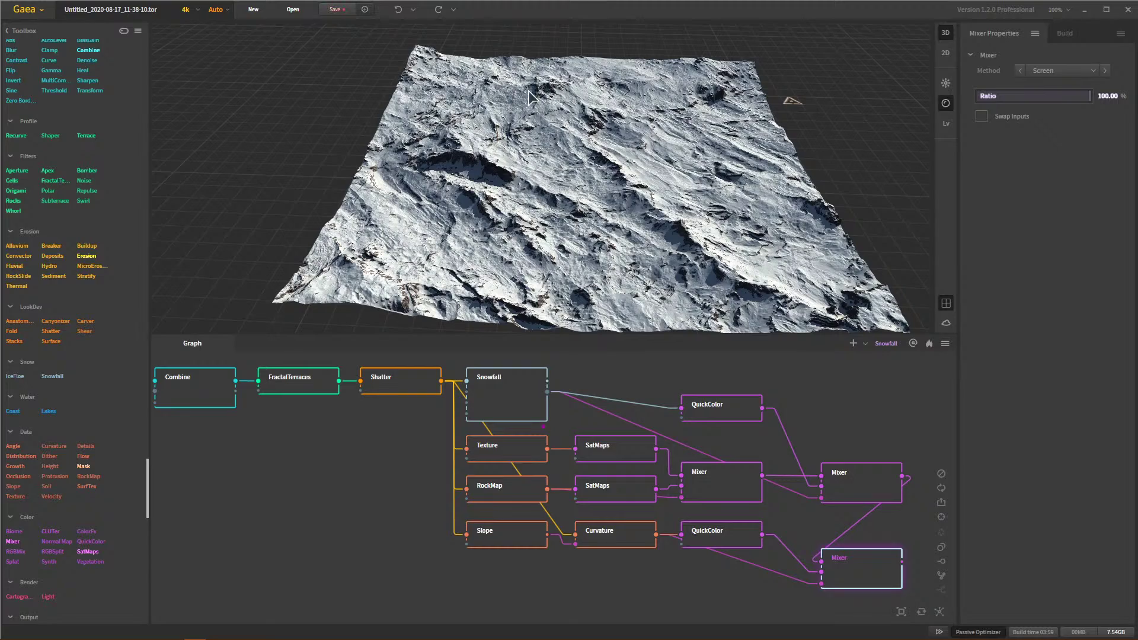
drag(615, 96, 606, 131)
scroll(605, 130, up, 3)
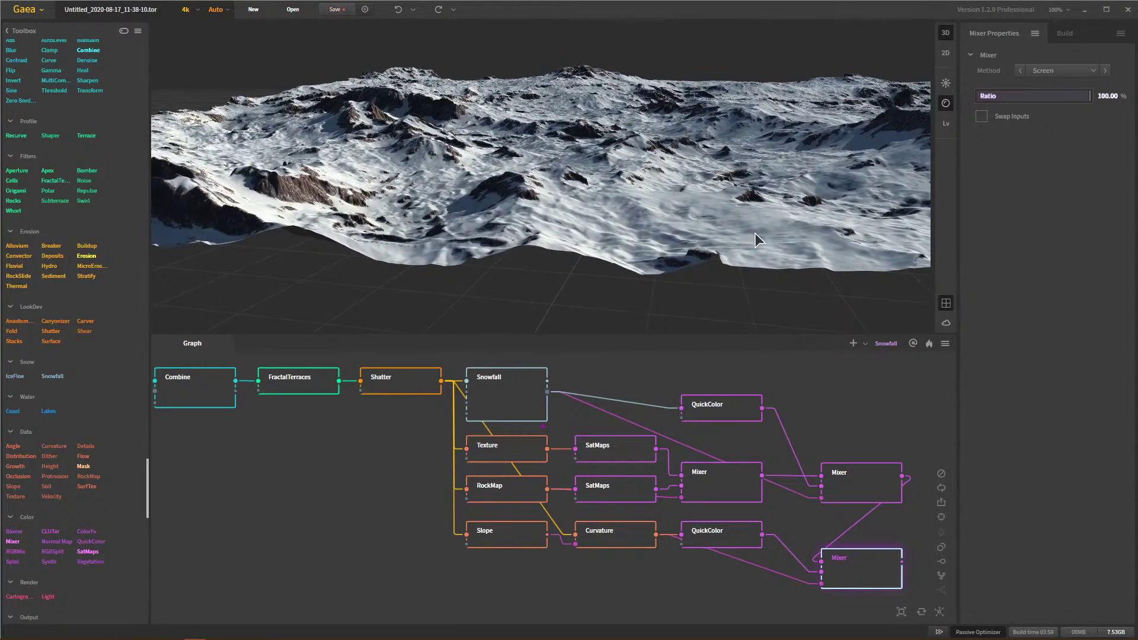
scroll(690, 249, up, 2)
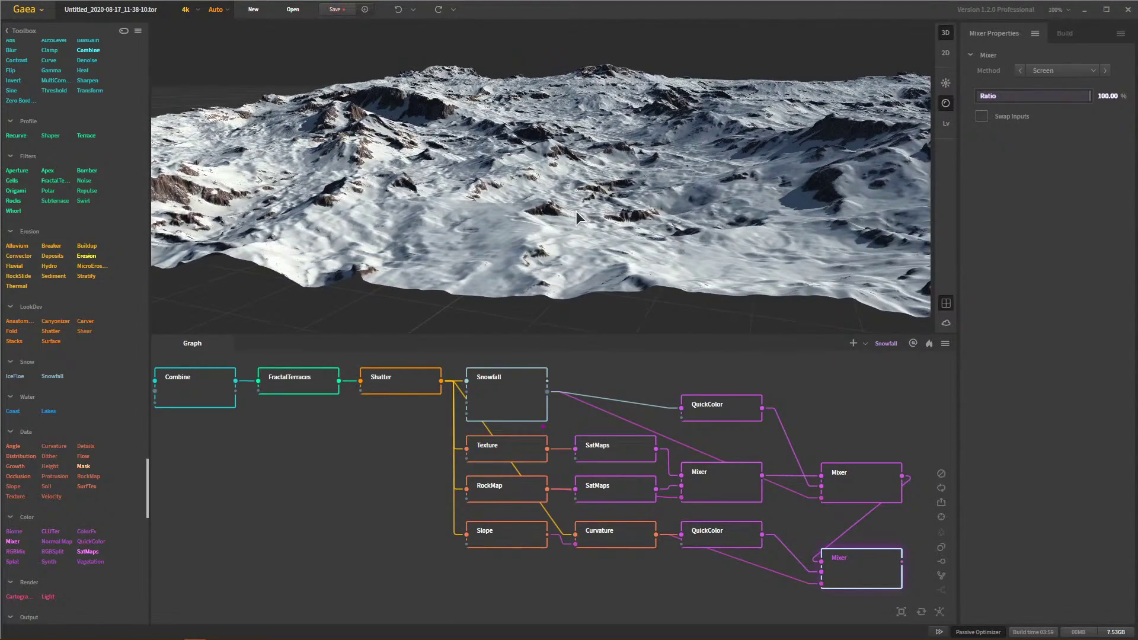
drag(575, 211, 563, 219)
scroll(563, 218, up, 2)
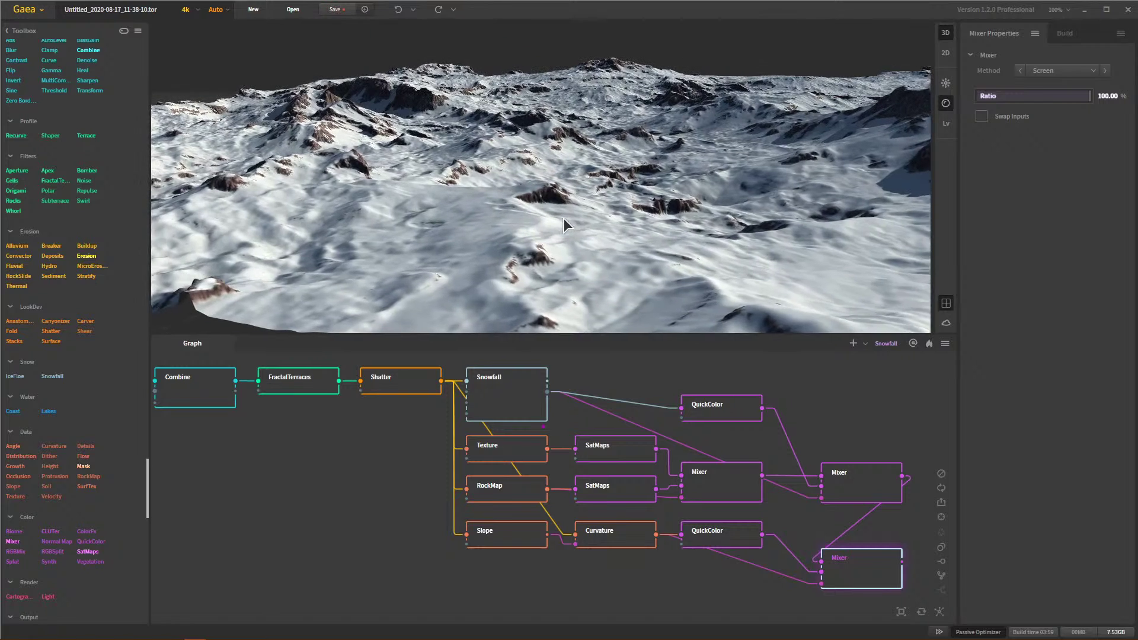
scroll(563, 218, down, 4)
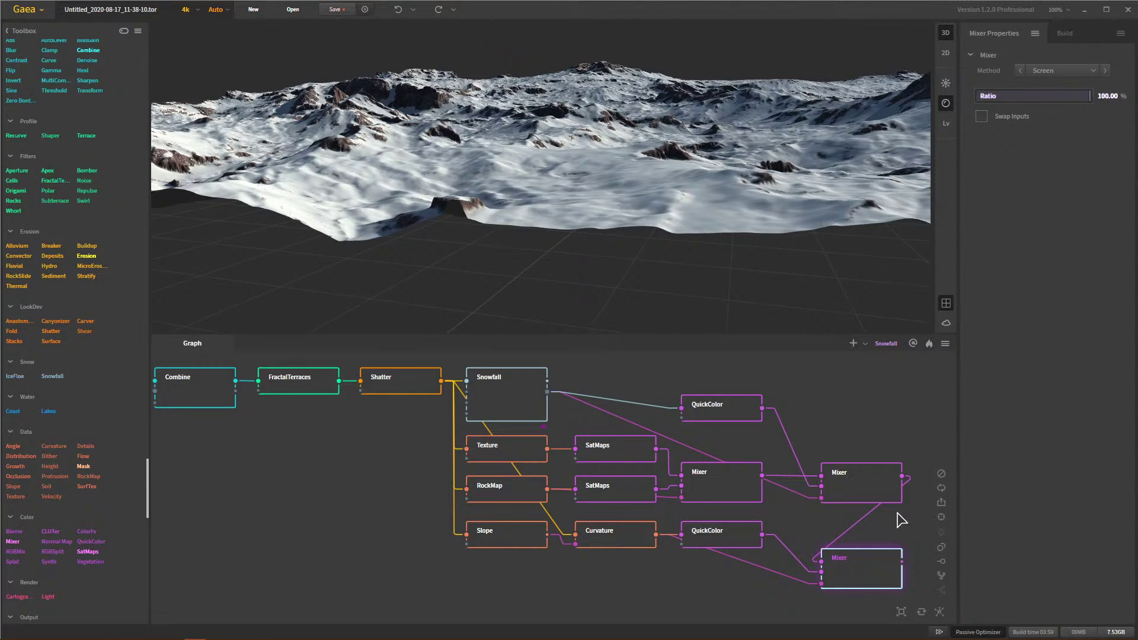
Step: Set the build resolution to 4096 (4K) and the range to Proportional
click(1075, 29)
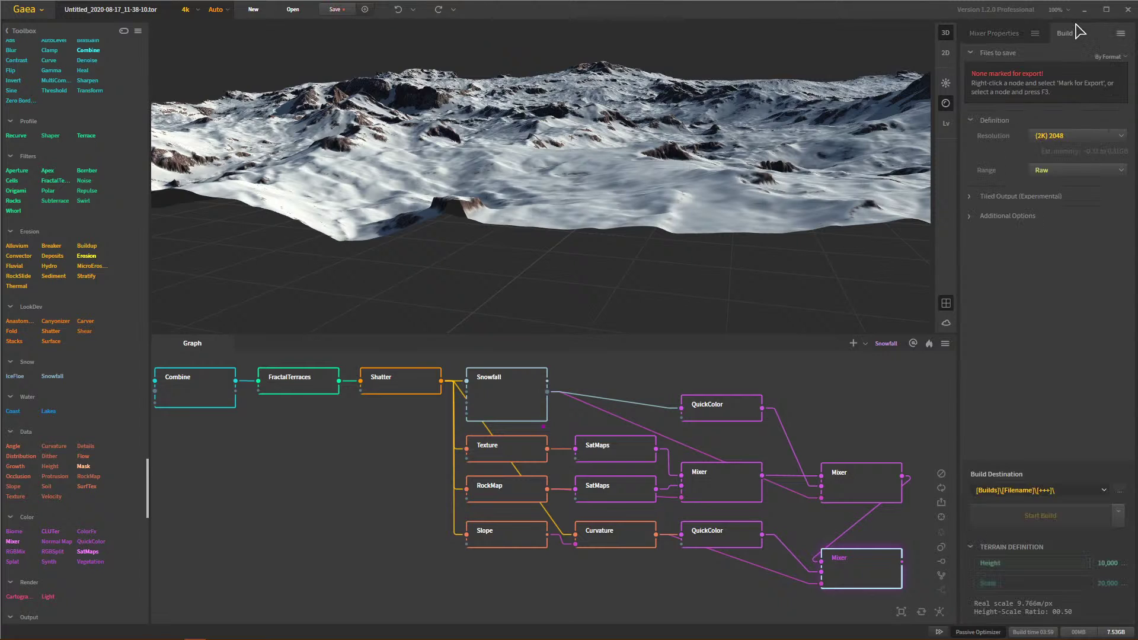
click(1060, 136)
click(1061, 138)
click(1064, 138)
click(1065, 181)
mouse_move(1076, 178)
click(1072, 270)
Step: Mark the Snowfall node for export with .tif as its file format
right_click(876, 565)
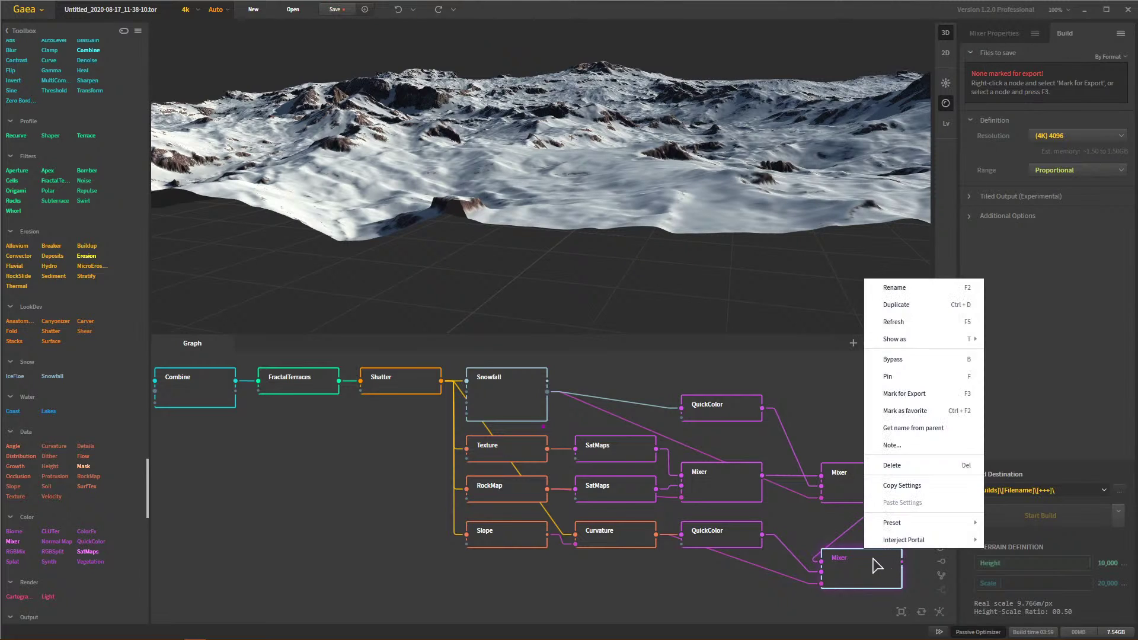
click(512, 405)
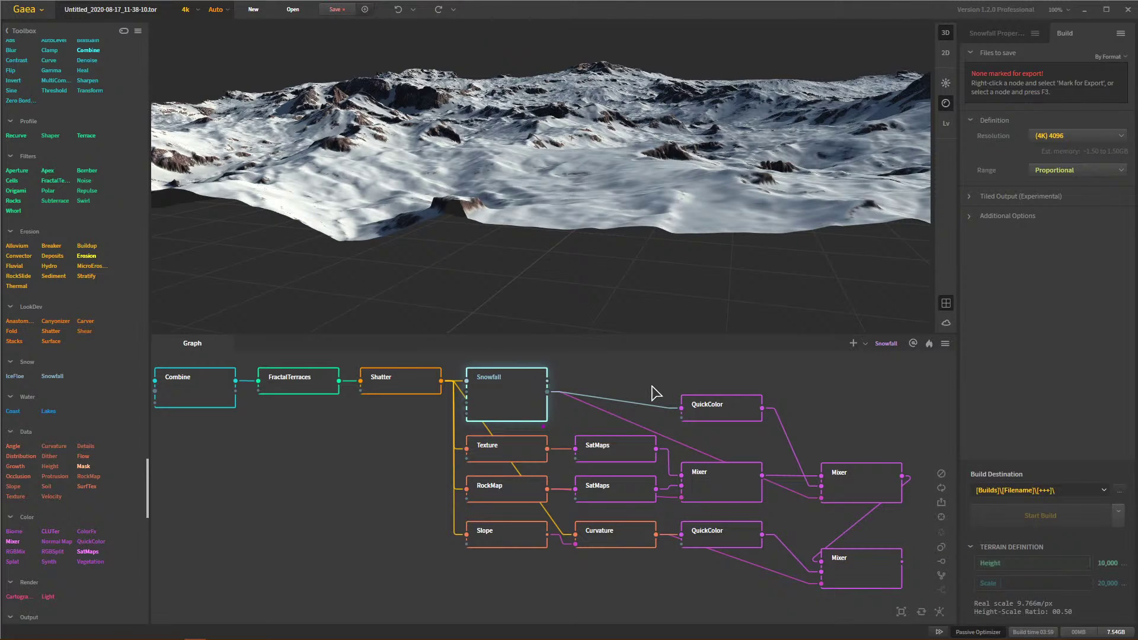
right_click(529, 403)
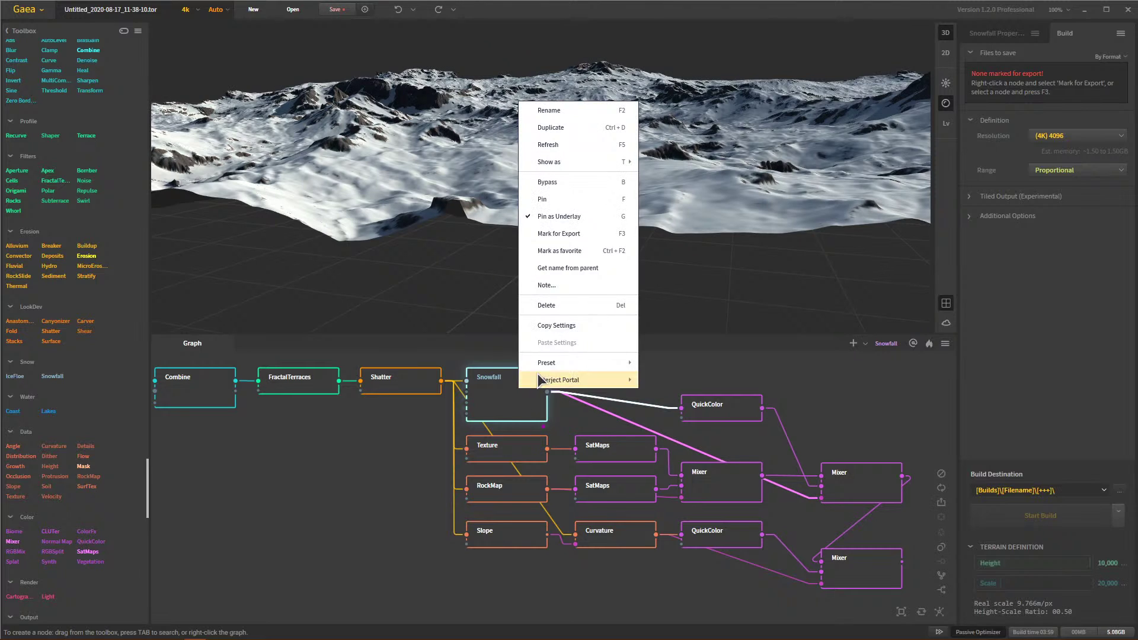
click(579, 234)
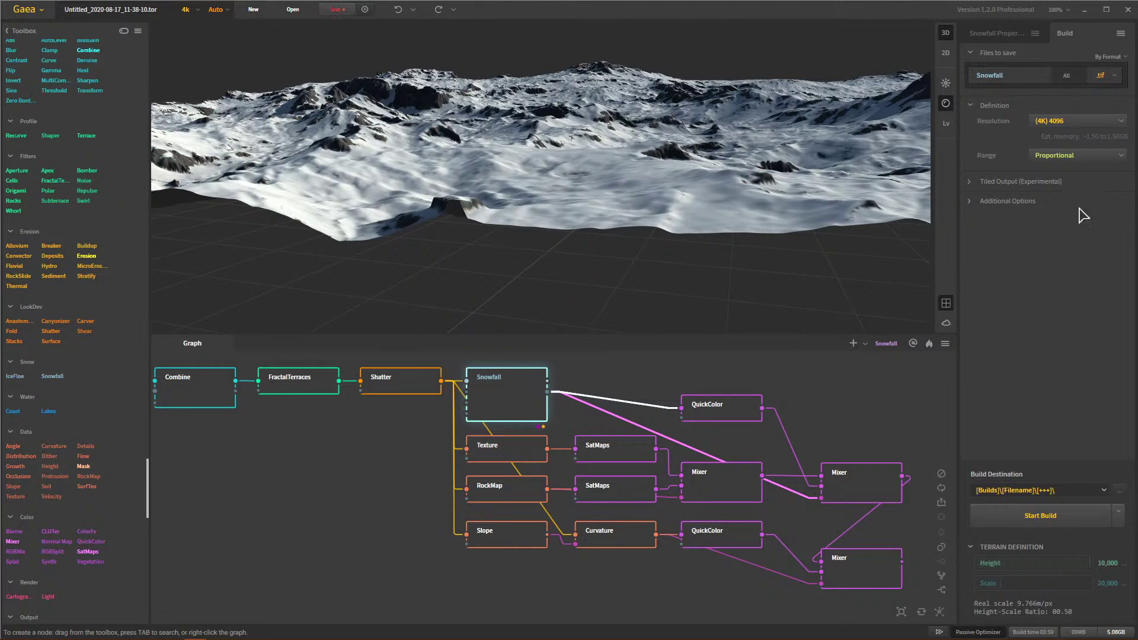
click(1113, 77)
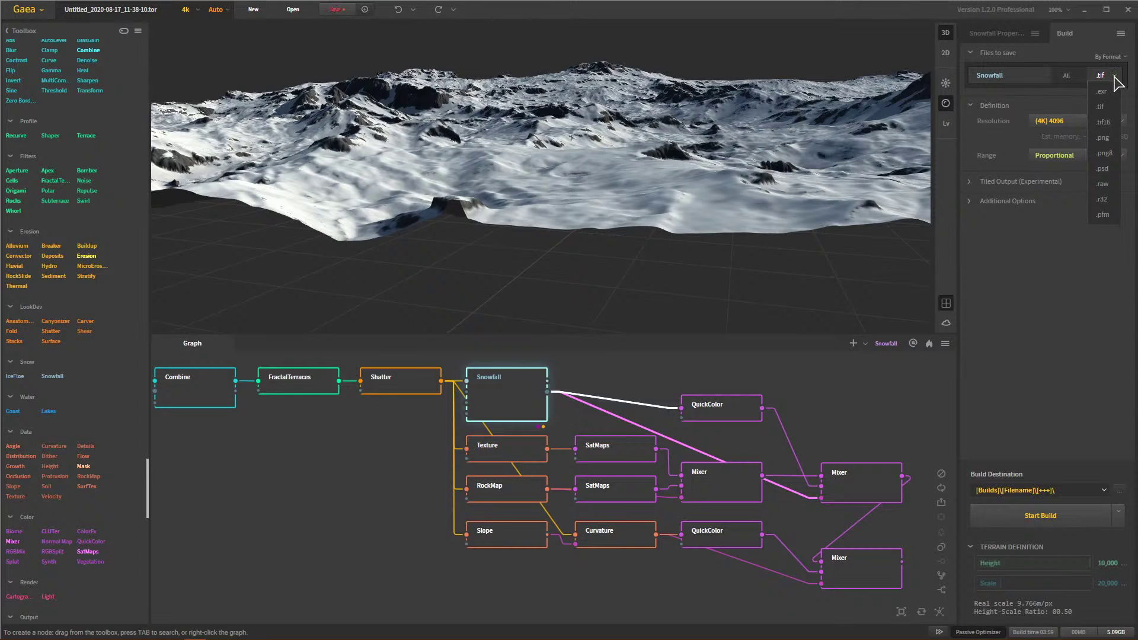
click(1102, 107)
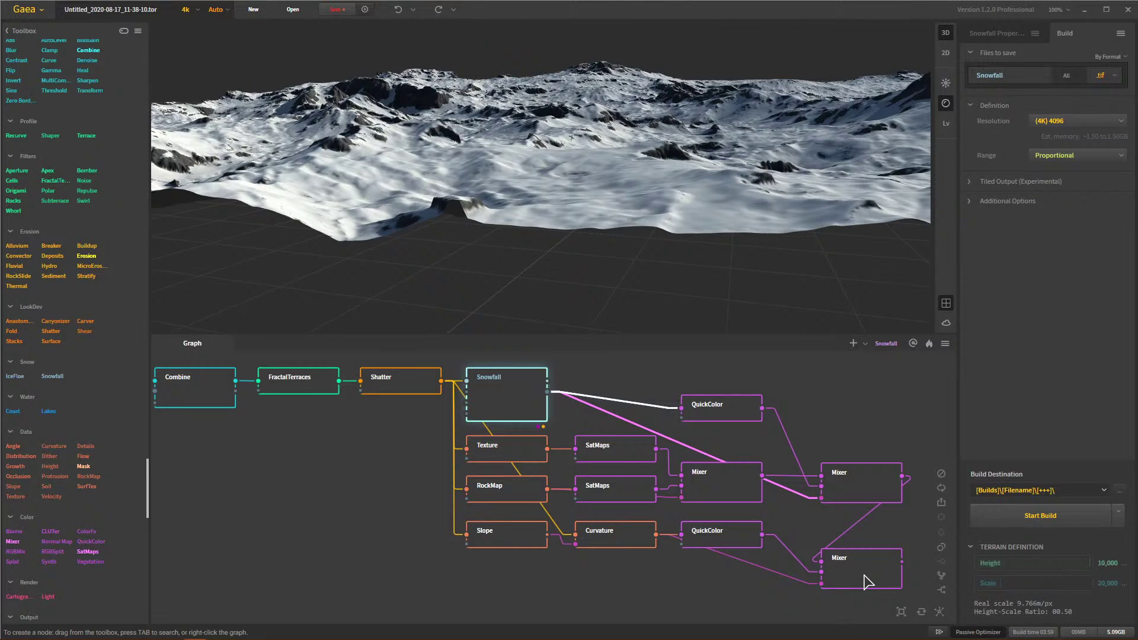
Step: Preview the last Mixer and the Snowfall node in turn, and review the file format choices for the Snowfall export
click(868, 582)
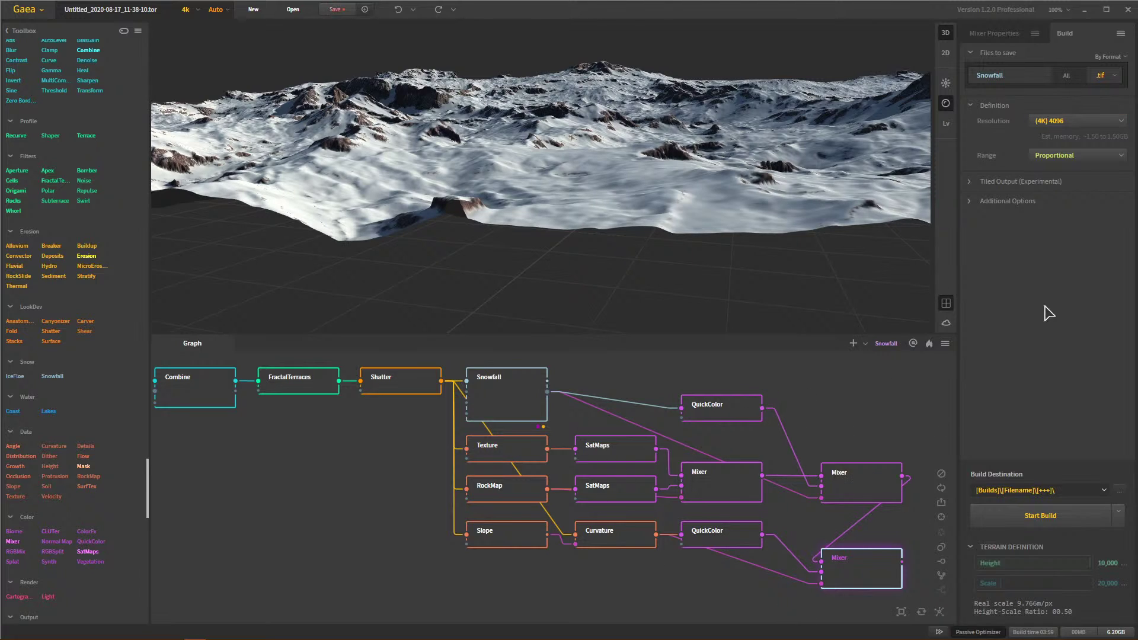
click(511, 407)
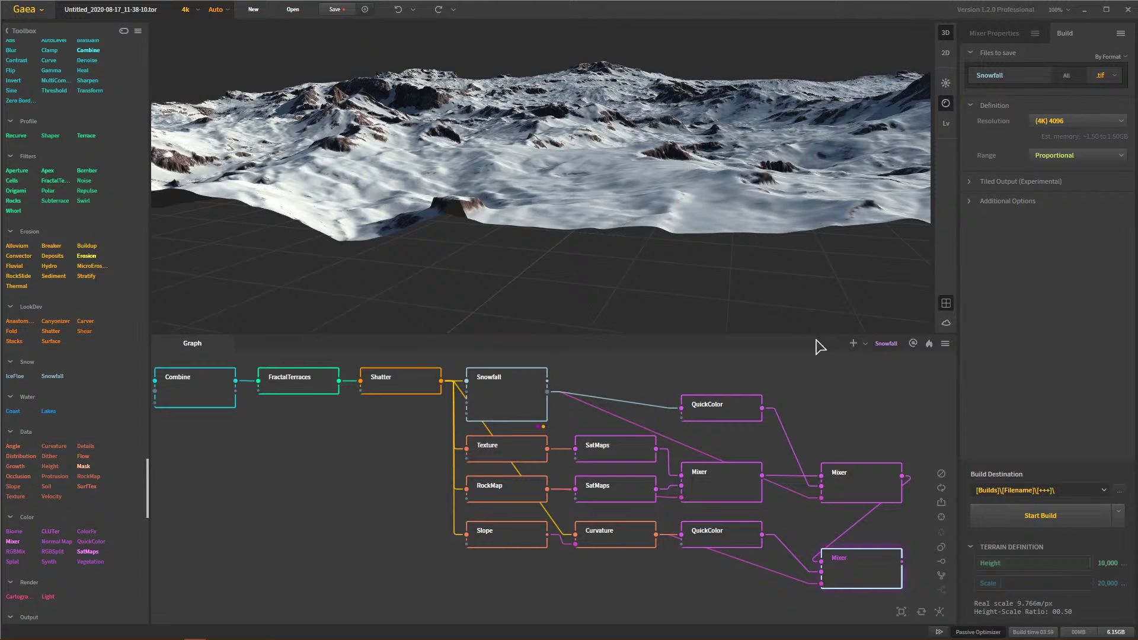
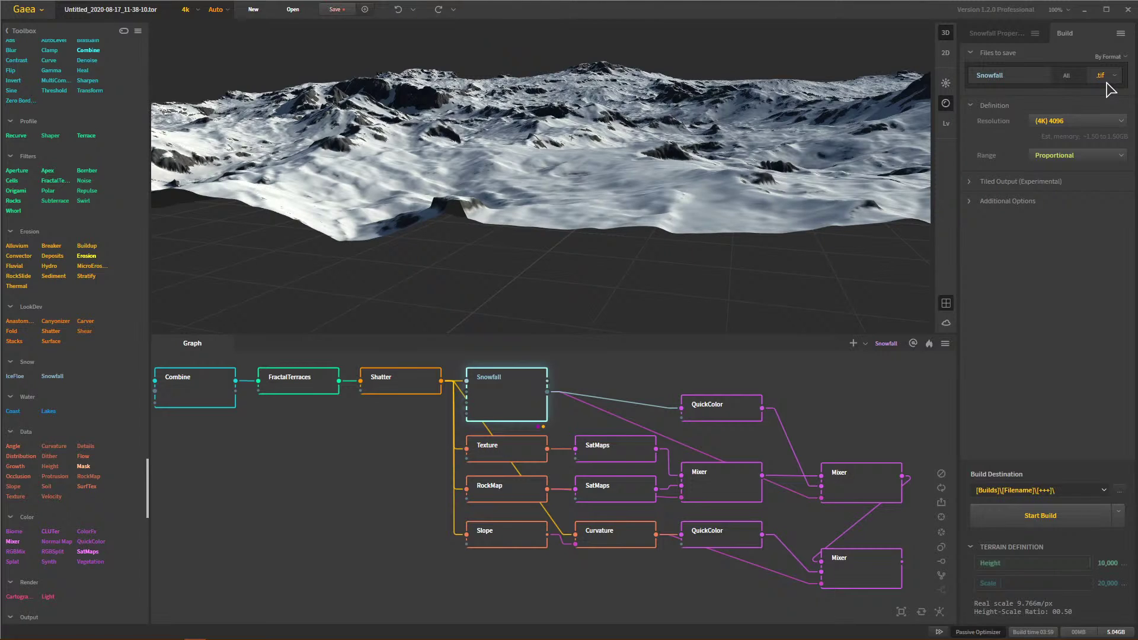
click(1107, 76)
click(1103, 86)
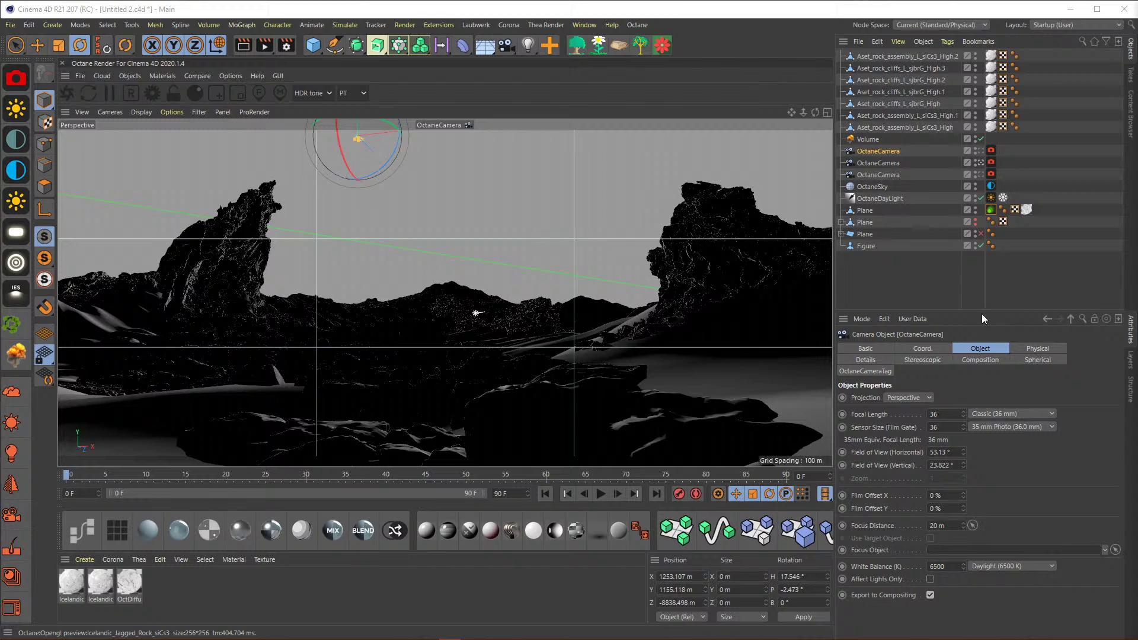
Step: Switch to Cinema 4D and hide all the rock assembly and rock cliff objects in both viewport and render
click(921, 290)
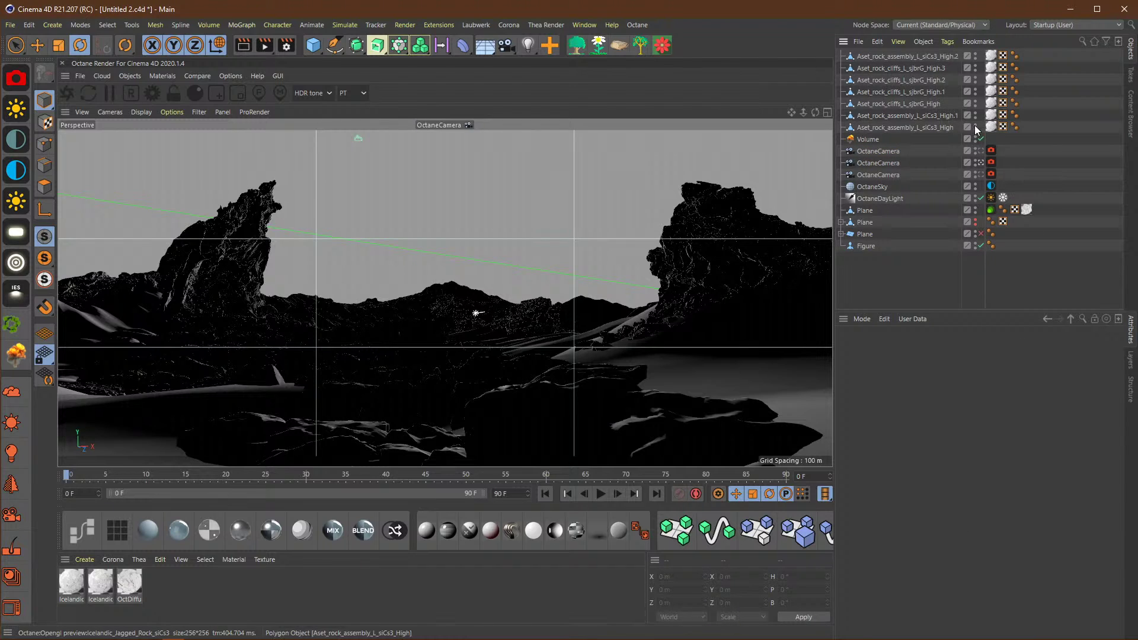
drag(974, 130, 980, 59)
drag(975, 54, 975, 127)
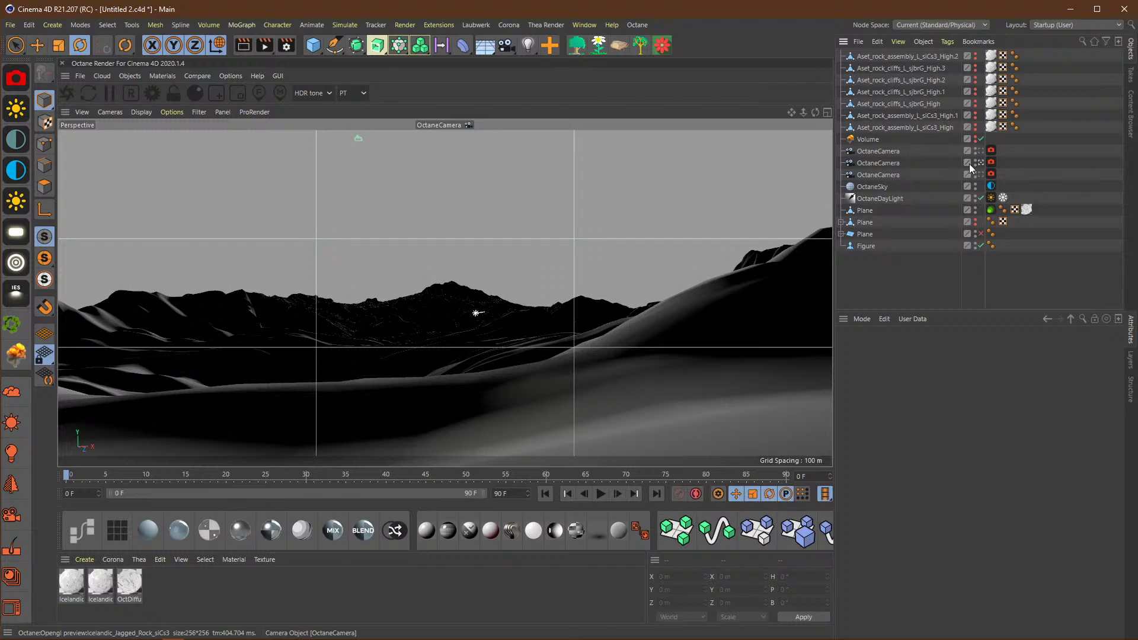
Step: Check the view through the first OctaneCamera in the object list and delete that camera
click(980, 152)
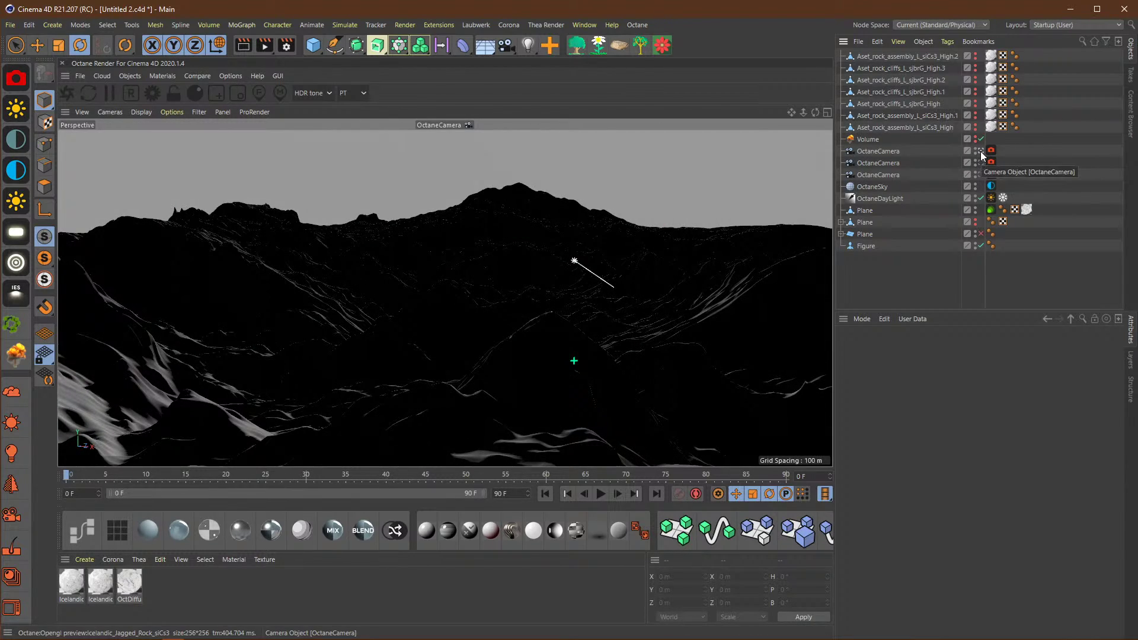
click(981, 155)
click(981, 152)
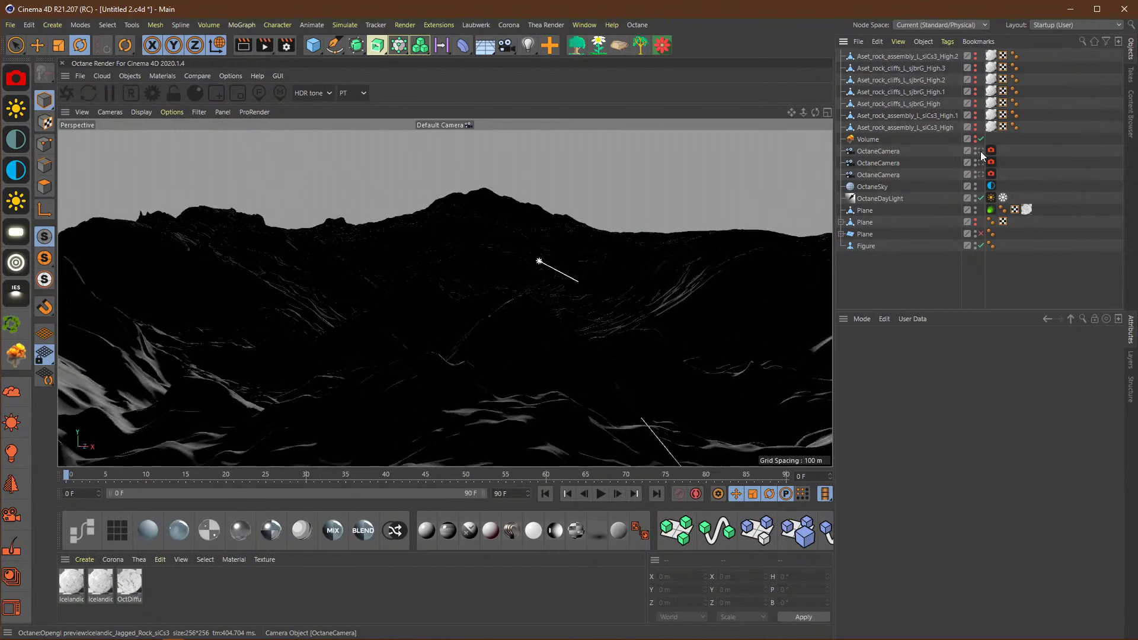
click(980, 152)
click(981, 152)
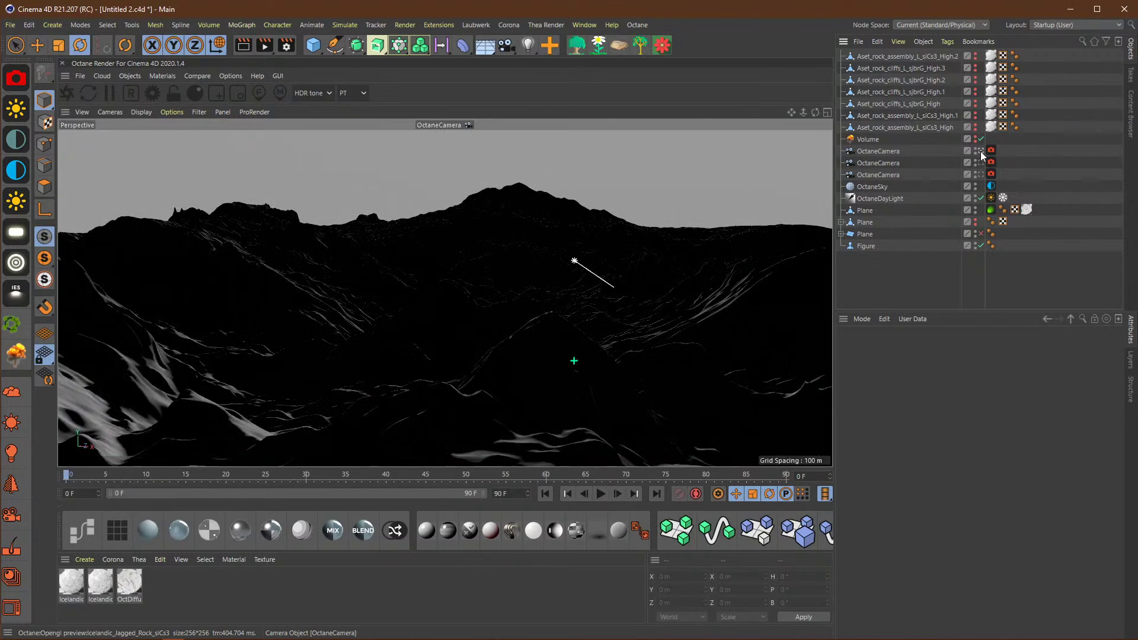
click(895, 156)
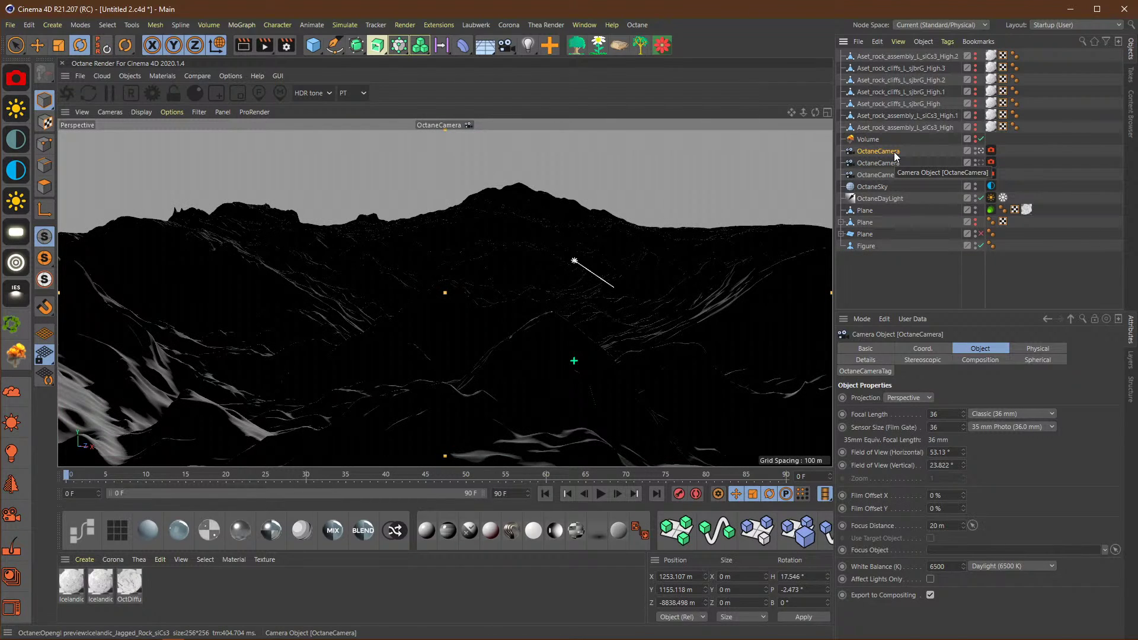
key(Delete)
Step: Compare the views of the two remaining OctaneCameras and delete the lower one in the object list
click(979, 162)
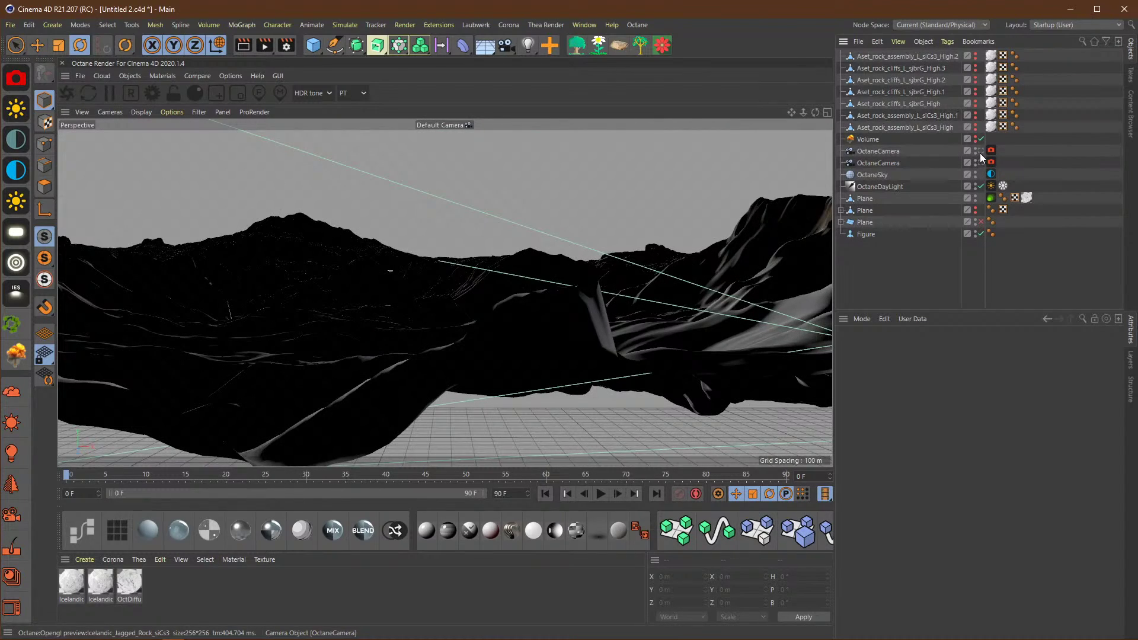
click(980, 151)
click(980, 153)
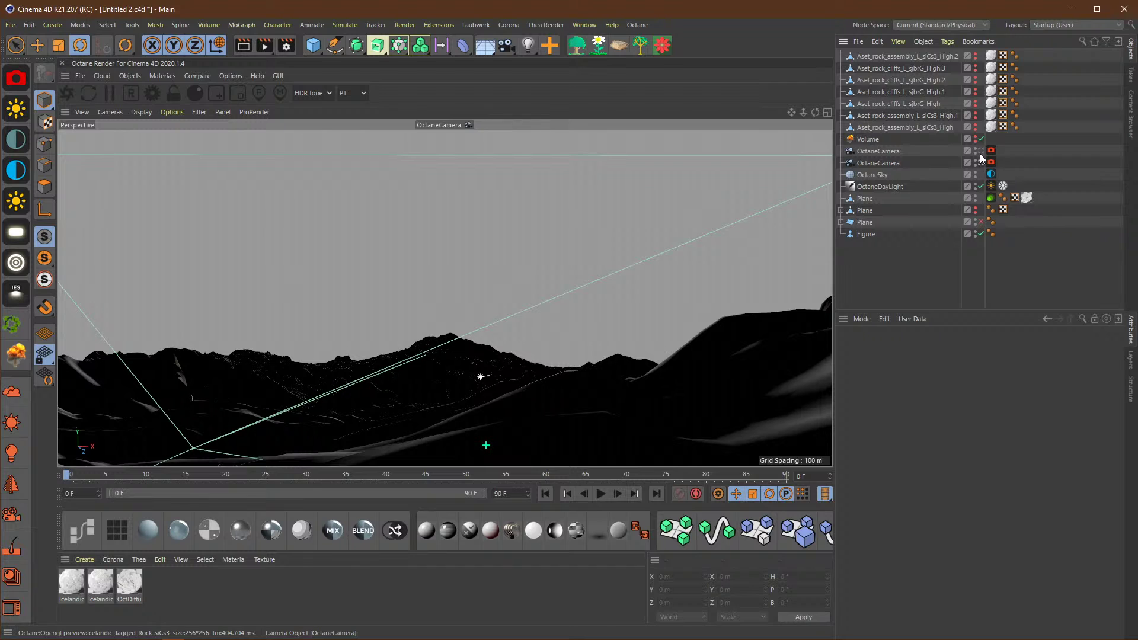
click(980, 152)
click(980, 163)
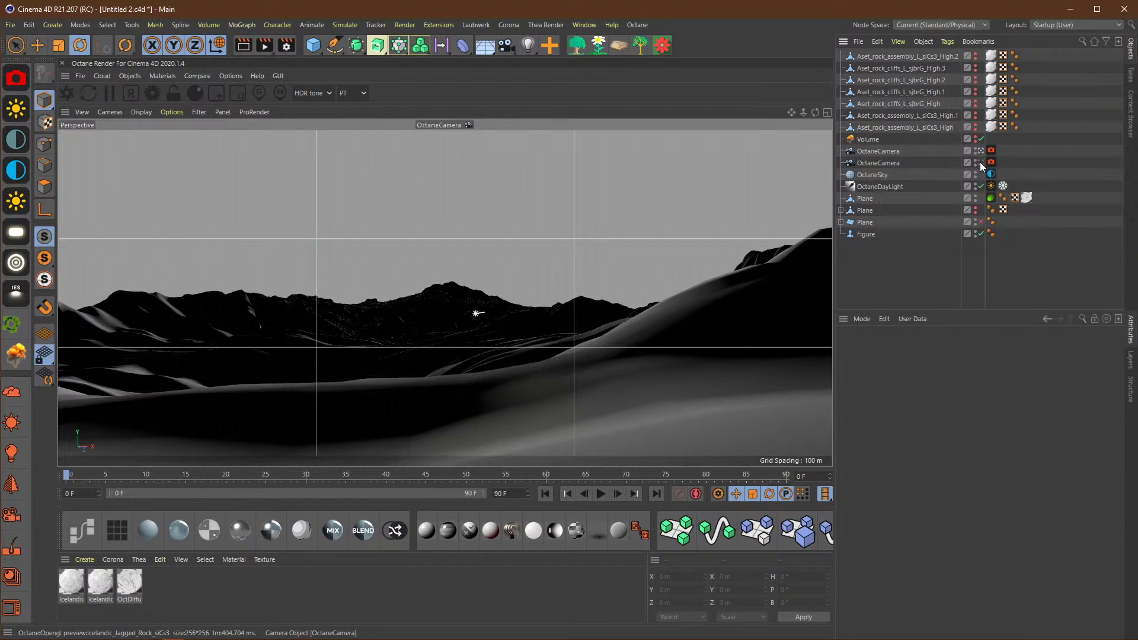
click(980, 152)
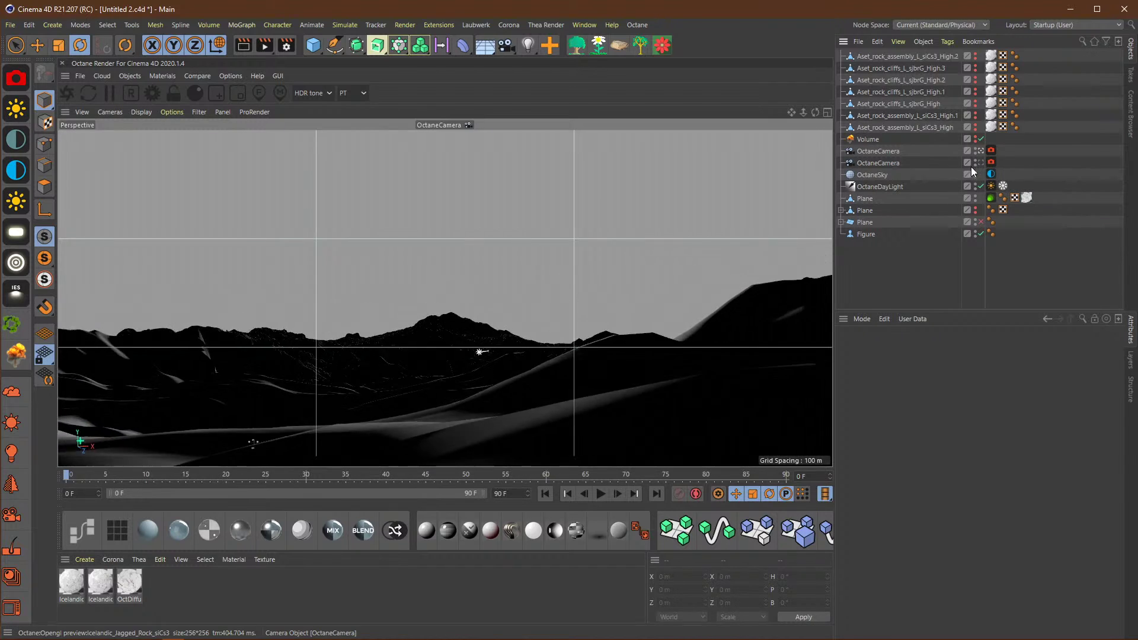
click(890, 163)
key(Delete)
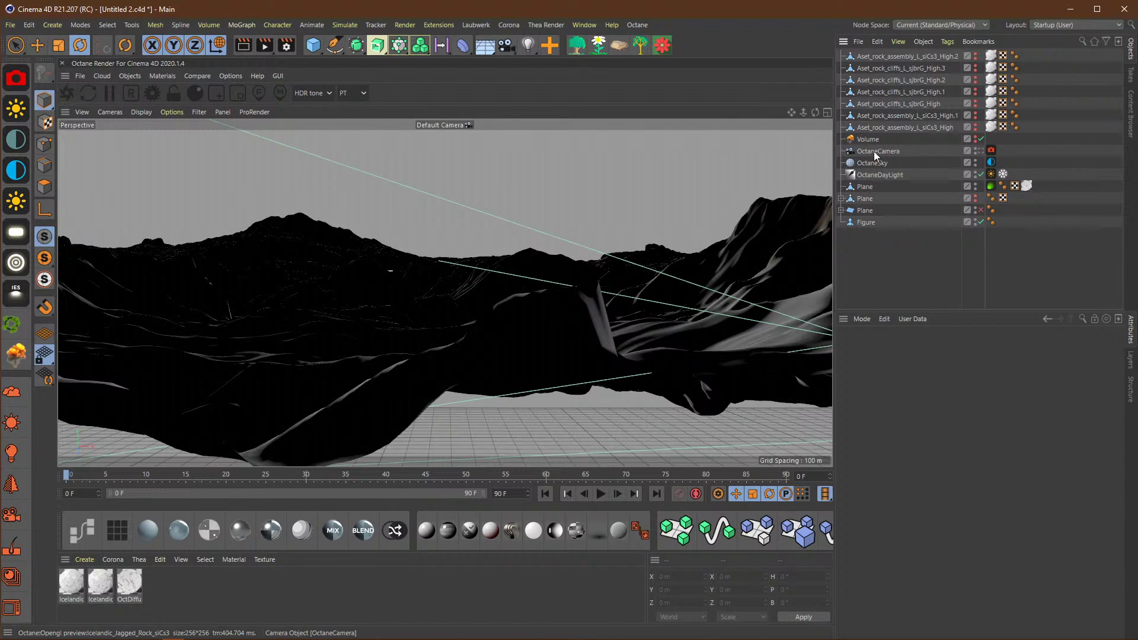
Step: Reorder the object list so Volume, OctaneSky, OctaneDayLight and OctaneCamera sit above the rock objects
drag(871, 144, 870, 57)
drag(869, 57, 870, 55)
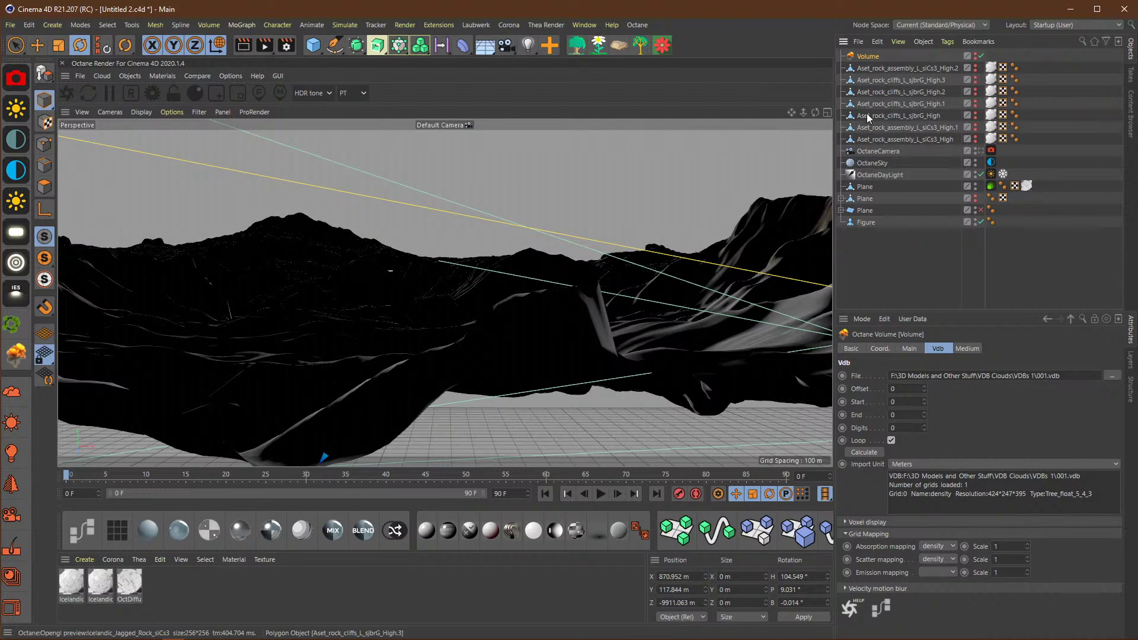
drag(871, 162, 869, 75)
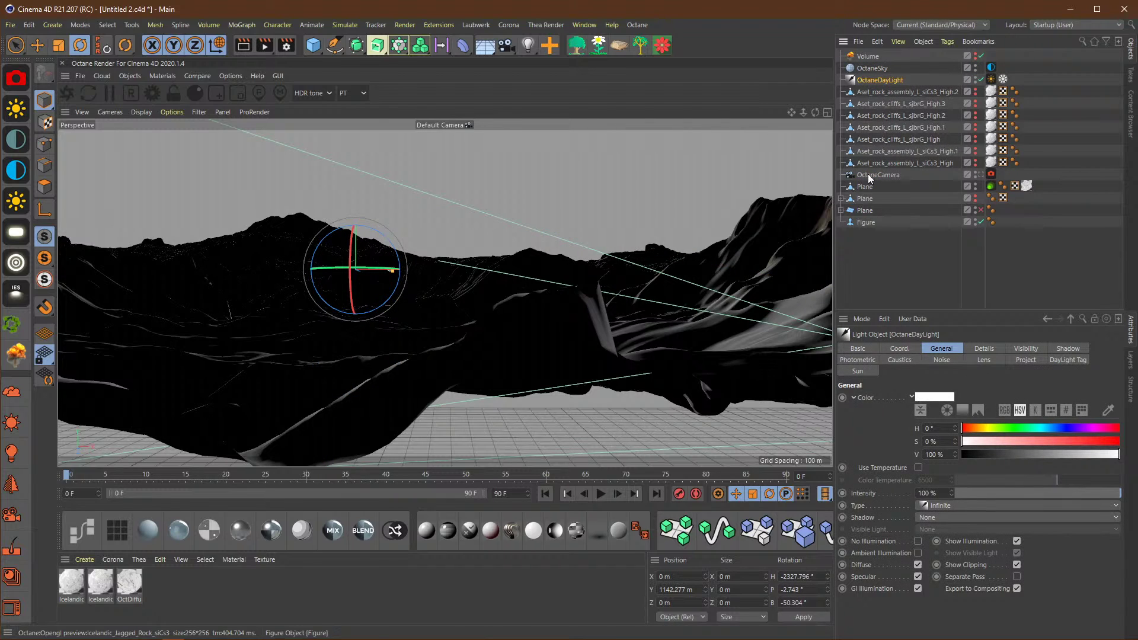
drag(872, 97, 871, 85)
Step: Hide the textured terrain Plane directly below the rock objects in the object list
click(907, 259)
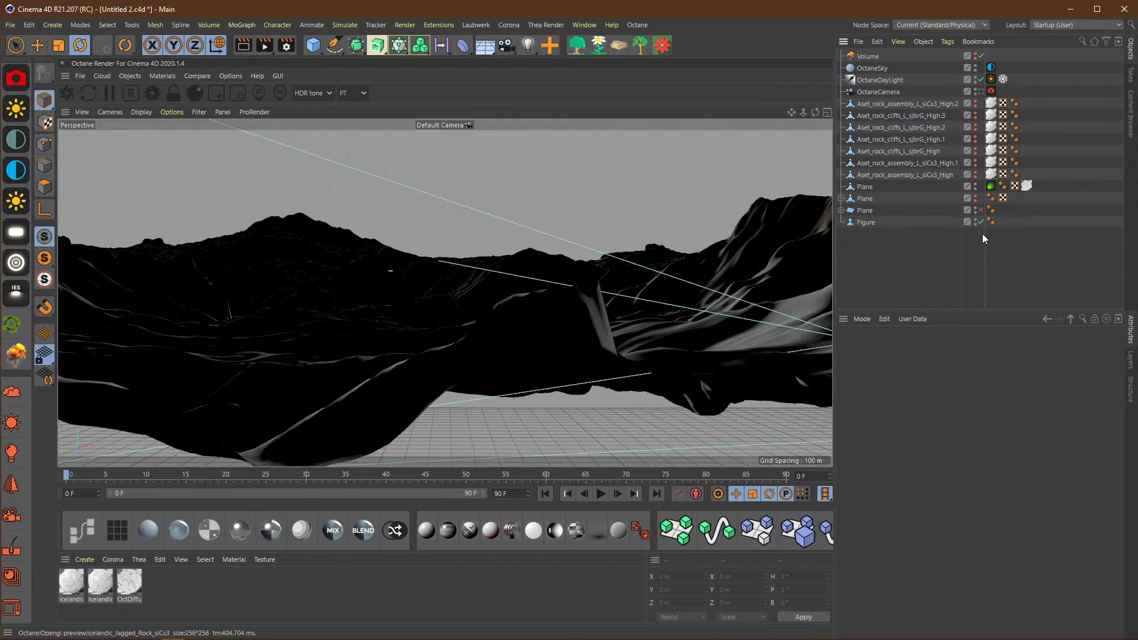
click(975, 184)
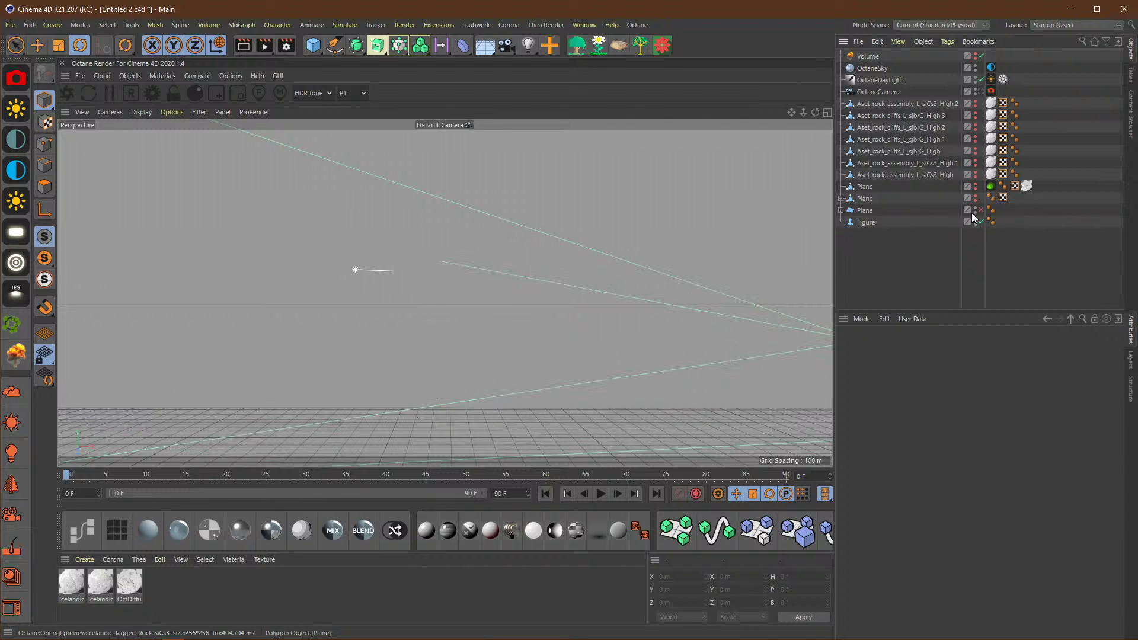
Step: Enable the Plane that carries the Displacer, just above the Figure, and check its terrain through the OctaneCamera
click(841, 211)
click(876, 223)
click(982, 210)
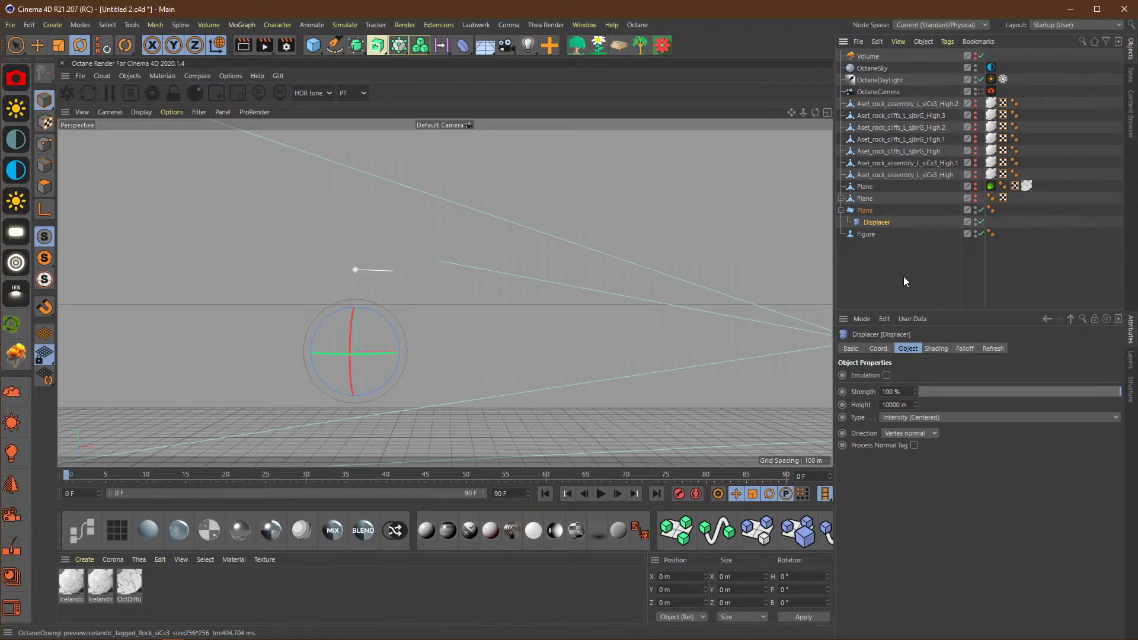
click(903, 276)
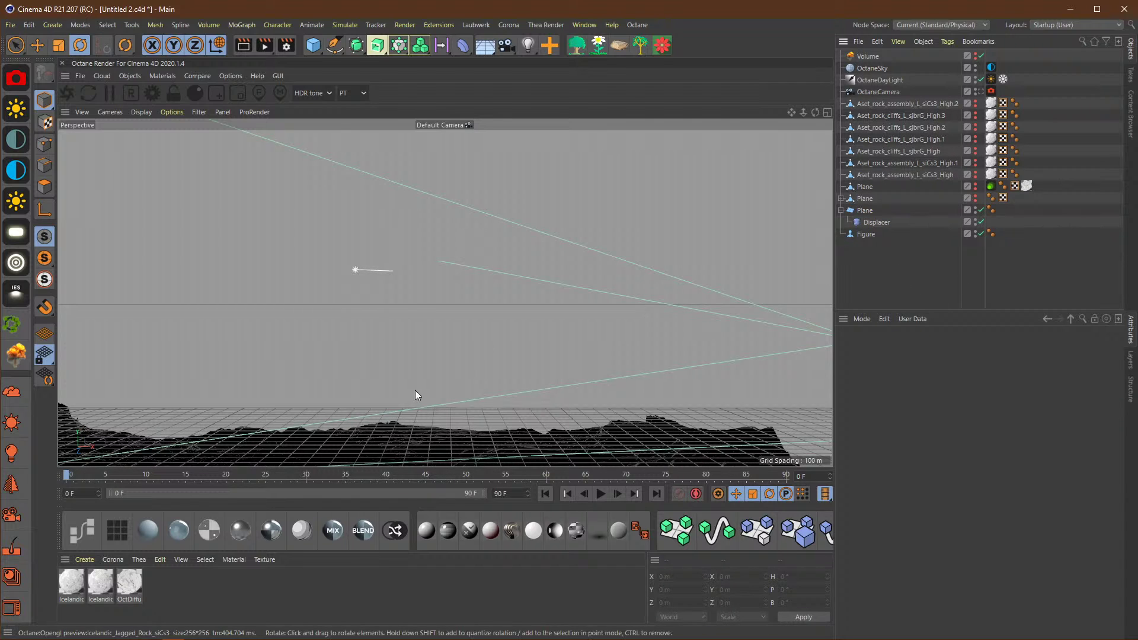
click(980, 91)
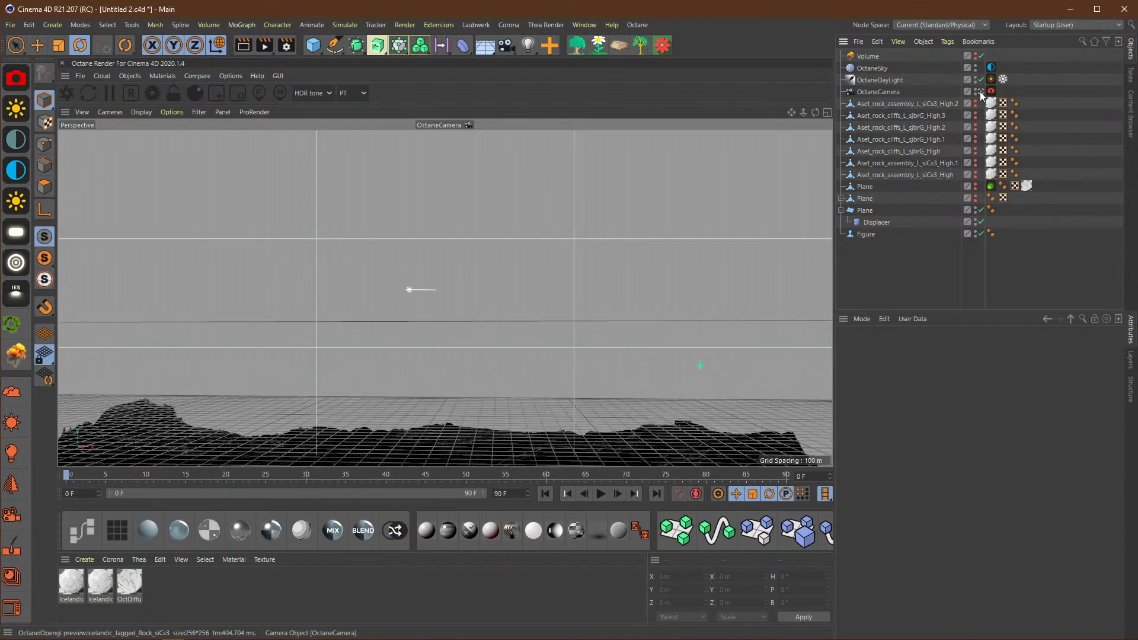
click(980, 91)
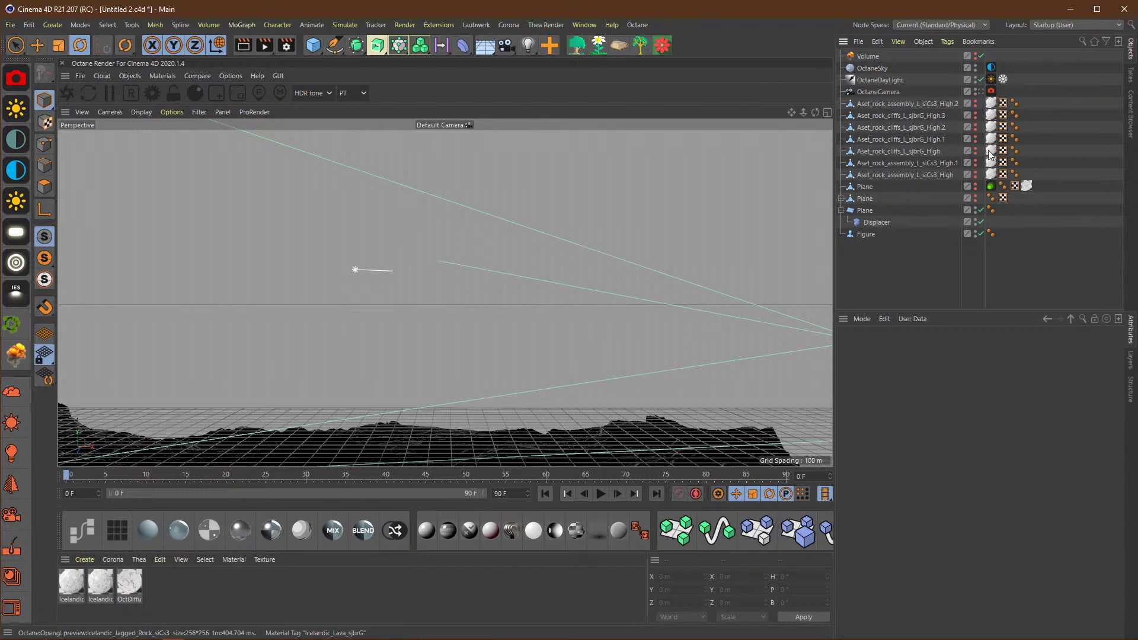
Step: Show the polygon Plane above the displaced Plane, compare the terrain from the OctaneCamera and default view, and hide that Plane again
click(975, 187)
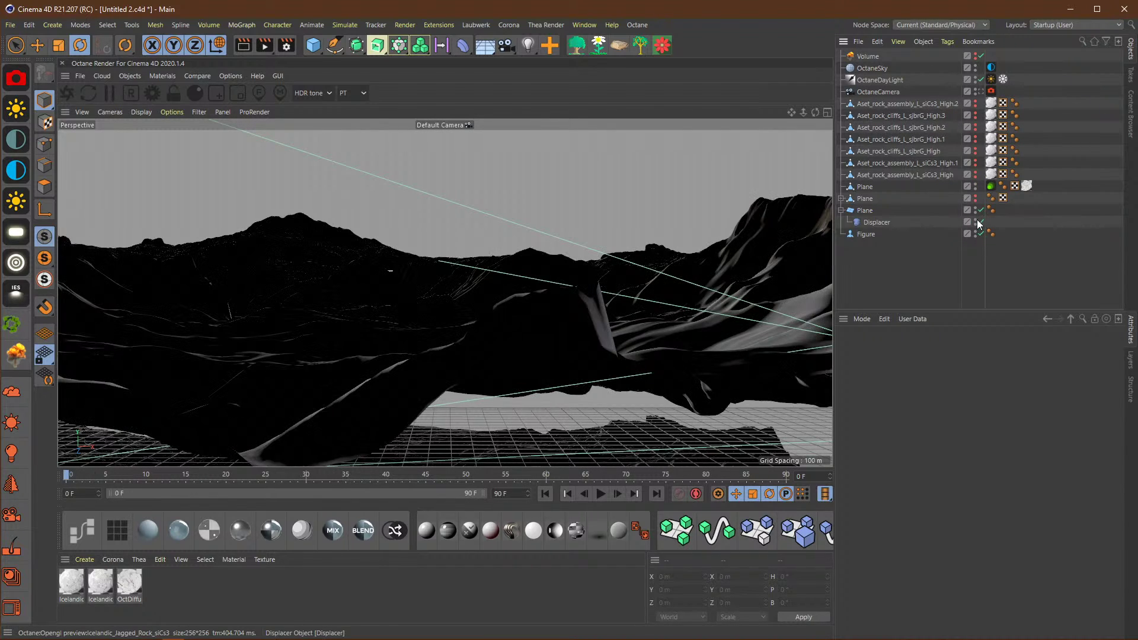
click(980, 92)
click(980, 92)
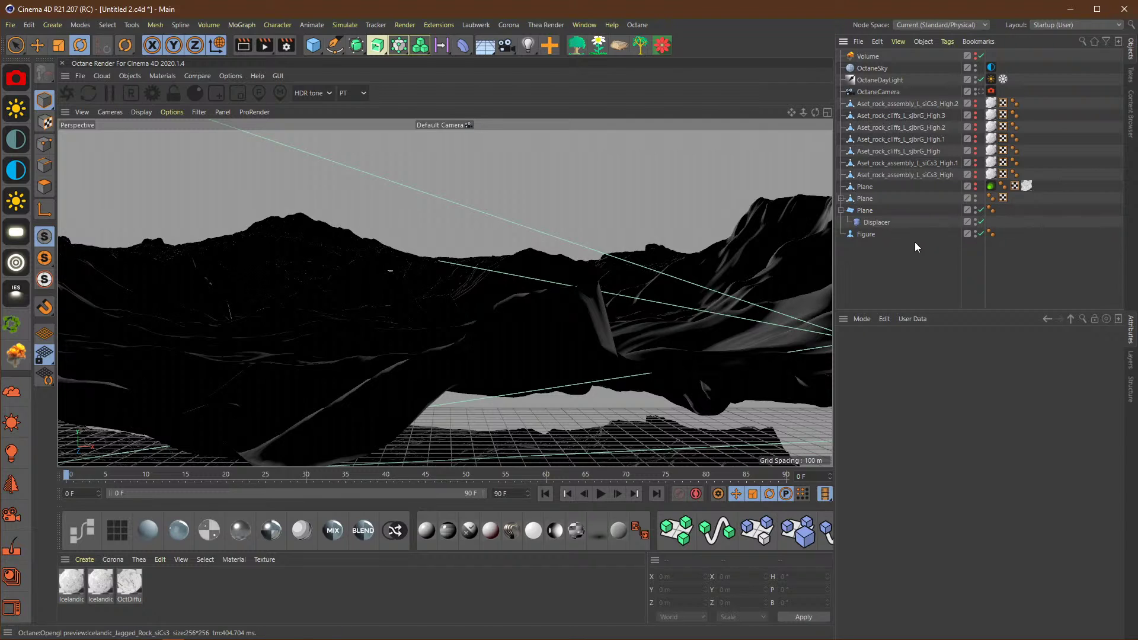
click(866, 199)
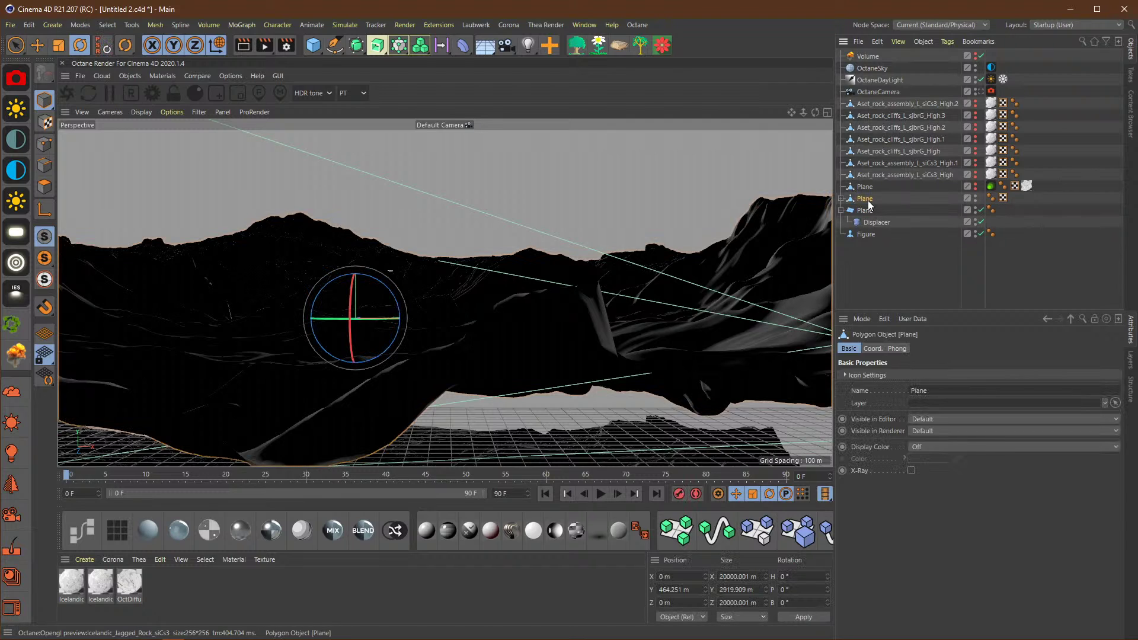
click(975, 200)
click(975, 196)
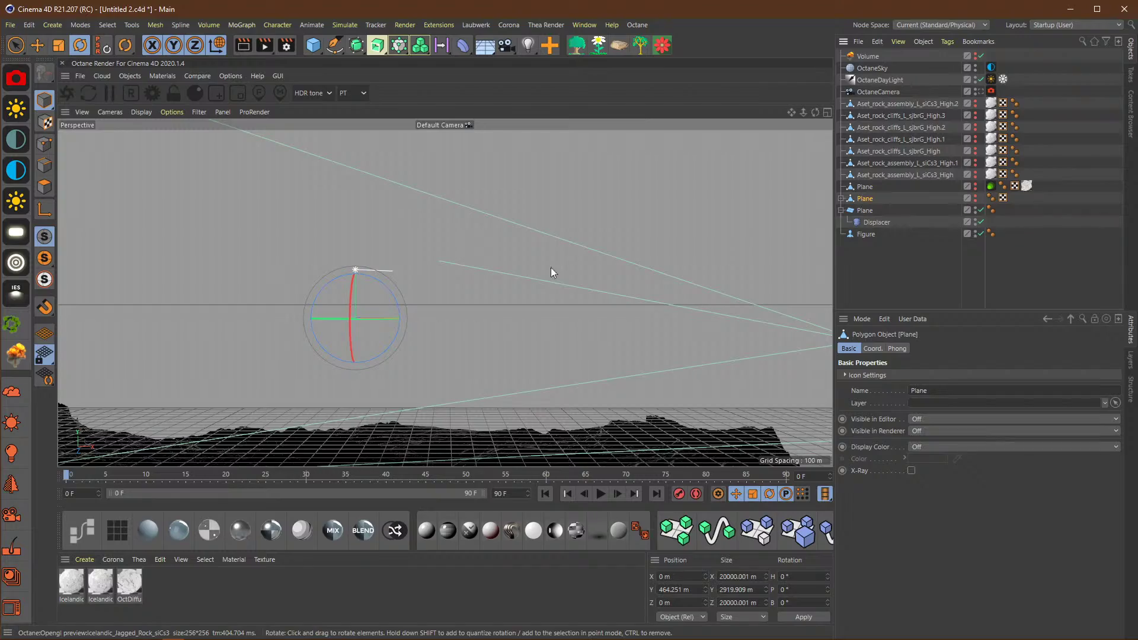
click(560, 291)
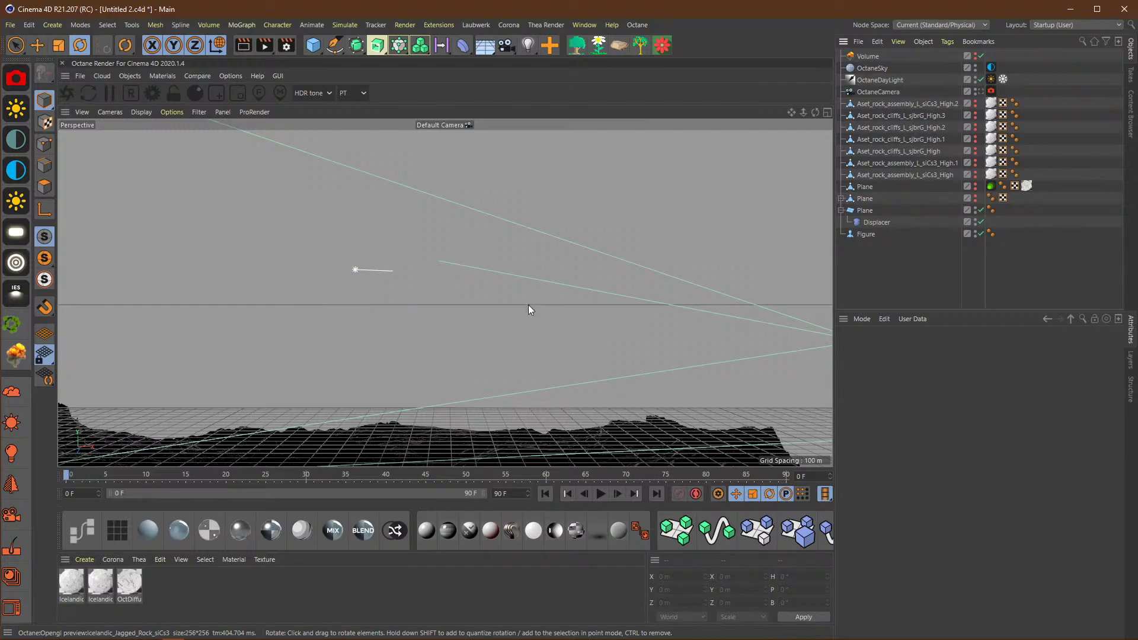
Step: Examine the displaced terrain from above and expand the mapping settings of the Displacer's Snowfall.tif shader
alt+drag(453, 447, 472, 390)
alt+drag(492, 336, 803, 375)
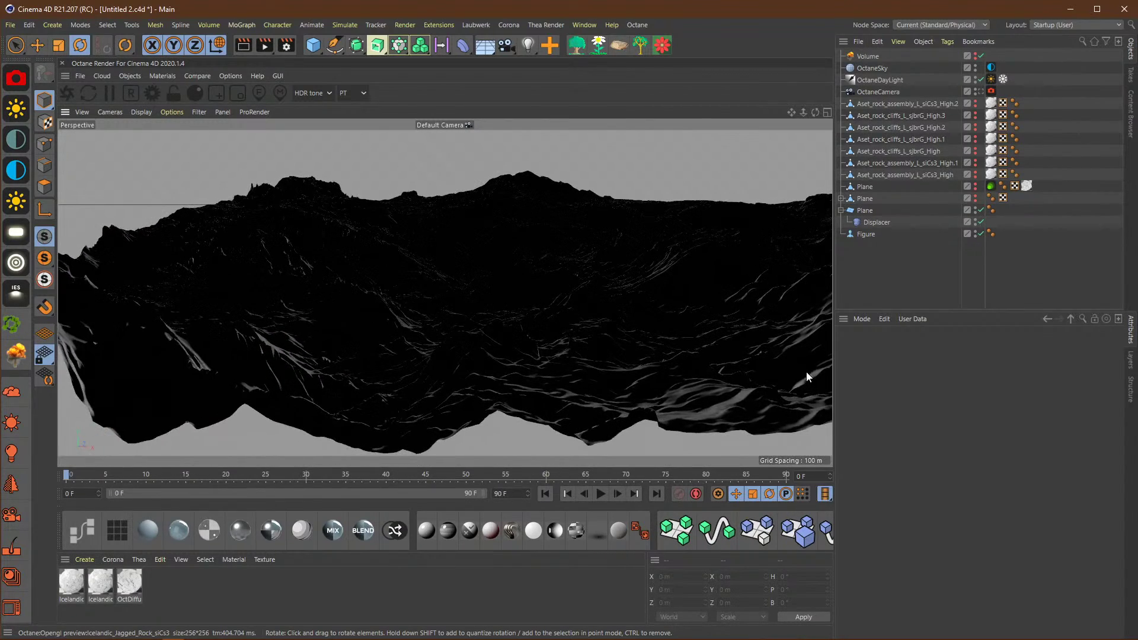
mouse_move(680, 338)
alt+mouse_down()
mouse_move(422, 360)
mouse_move(659, 342)
alt+mouse_up()
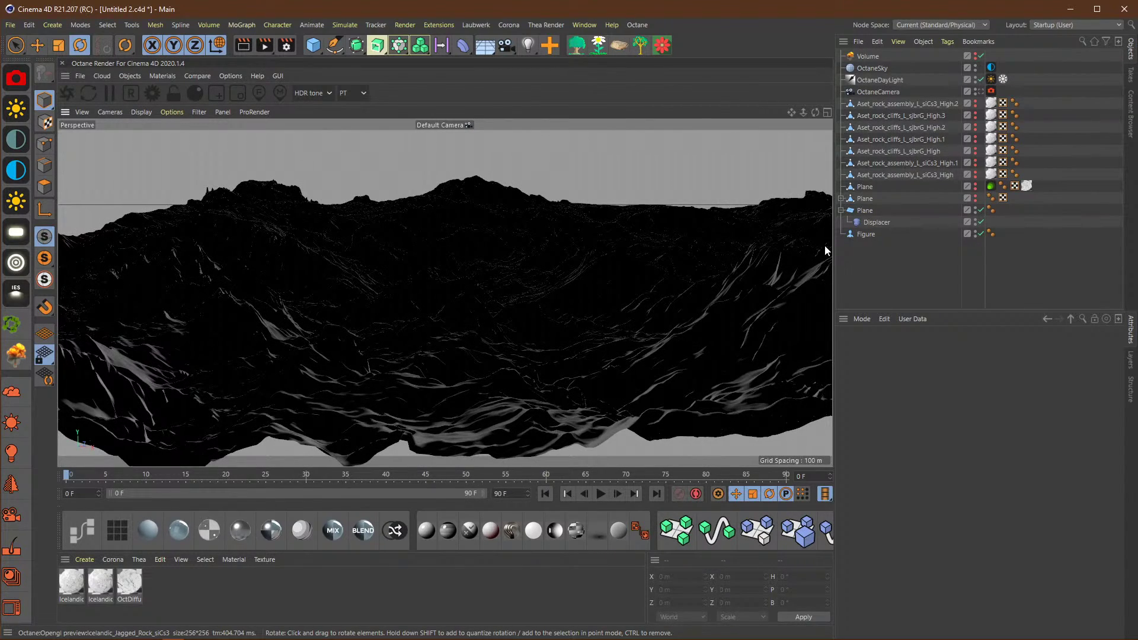
click(867, 213)
click(871, 222)
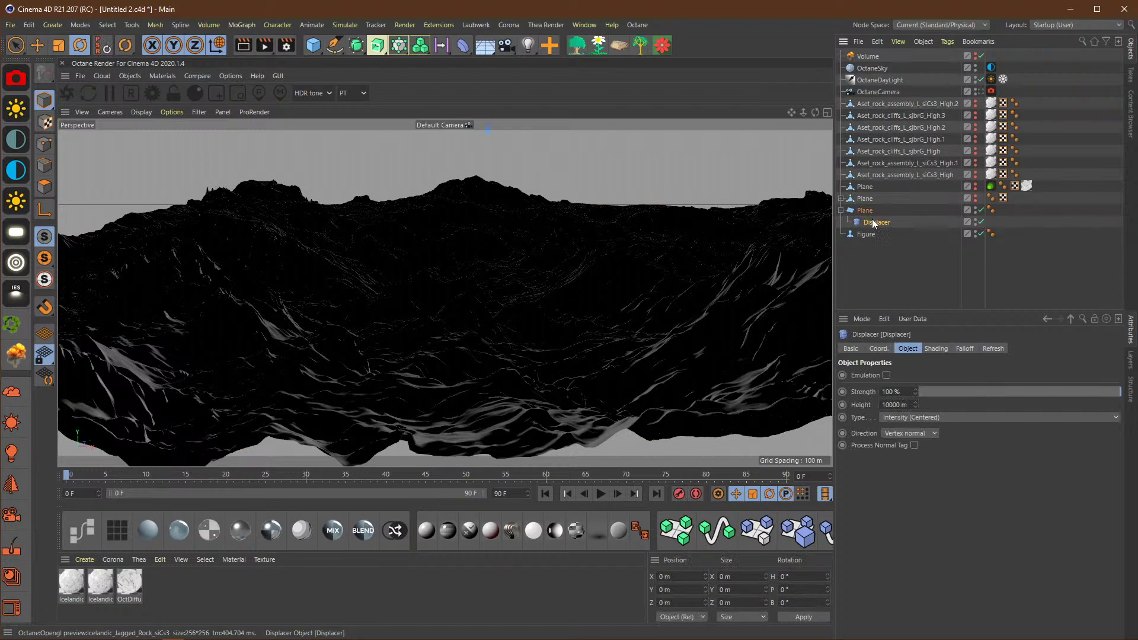
click(934, 349)
click(862, 451)
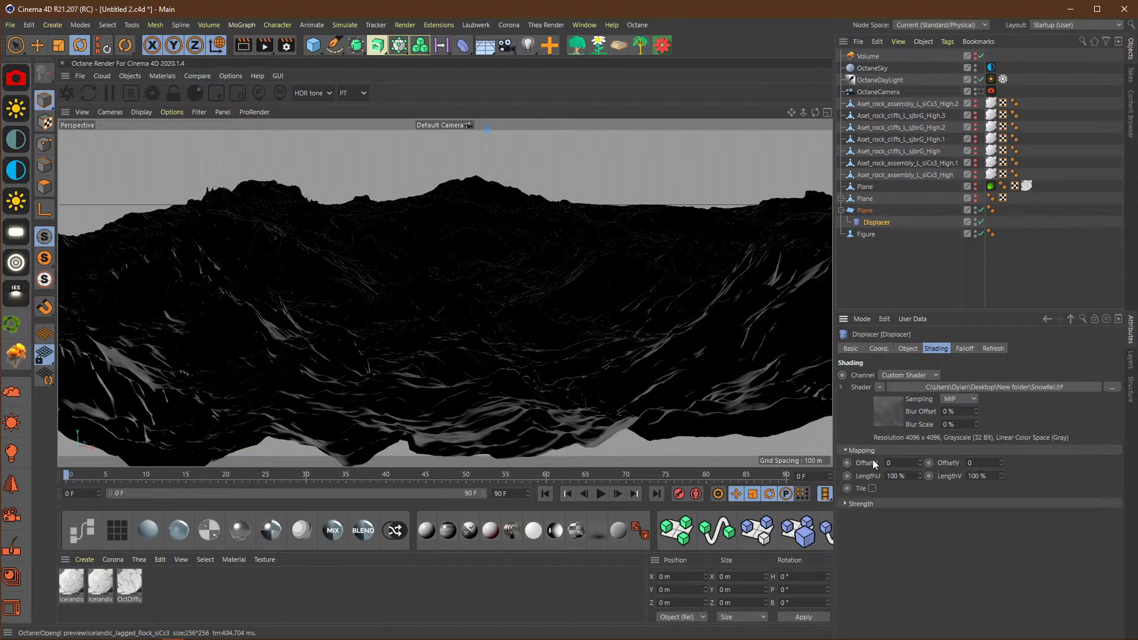
Step: Compare the terrain's edges with the Displacer shader's Tile option on and off, leaving Tile off
click(872, 489)
click(871, 489)
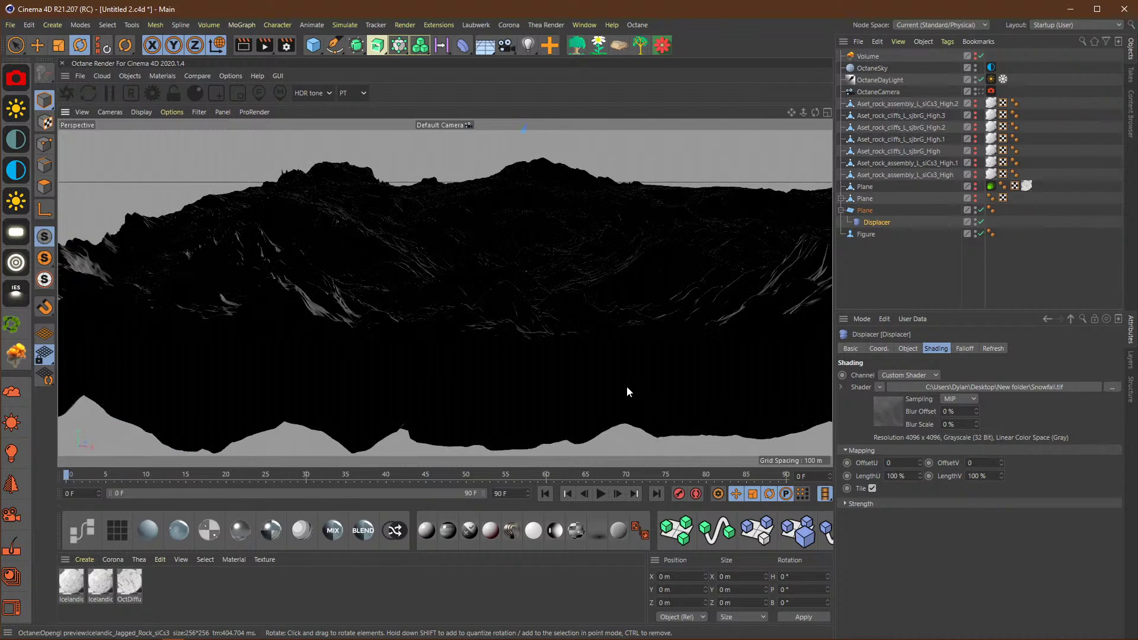
alt+drag(627, 385, 661, 337)
click(872, 488)
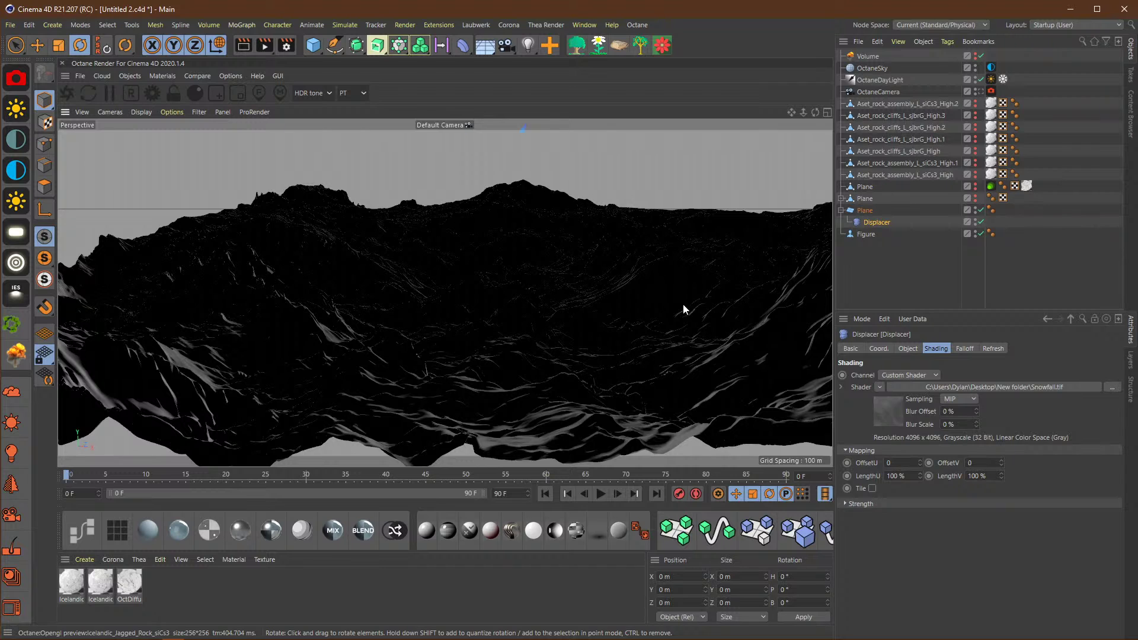
click(872, 489)
alt+drag(513, 389, 672, 347)
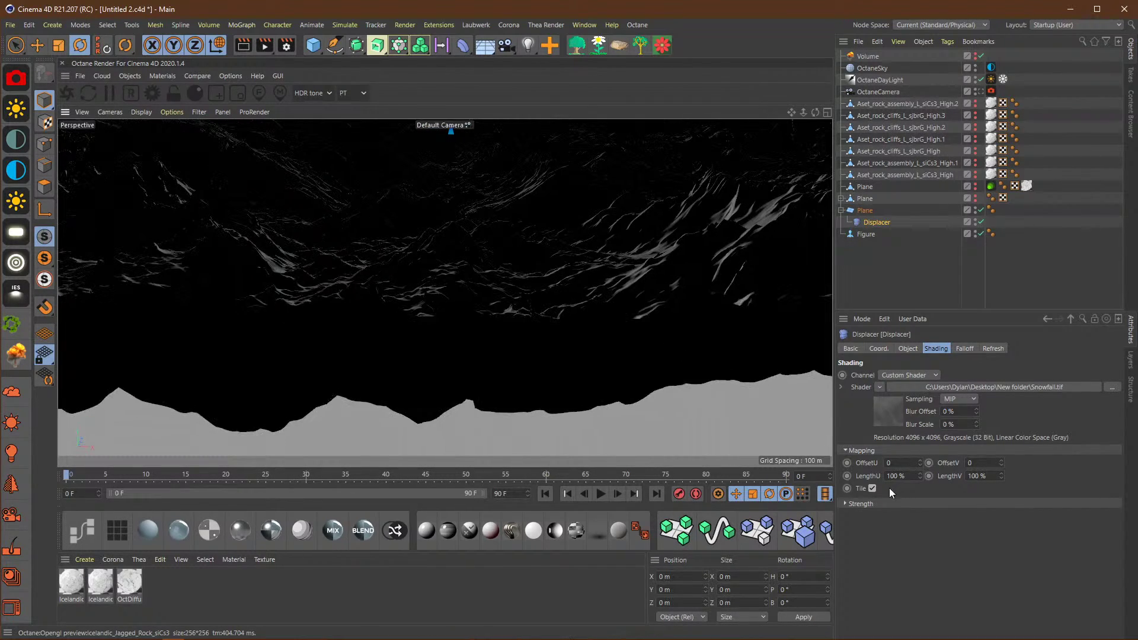
click(871, 489)
alt+drag(523, 272, 514, 240)
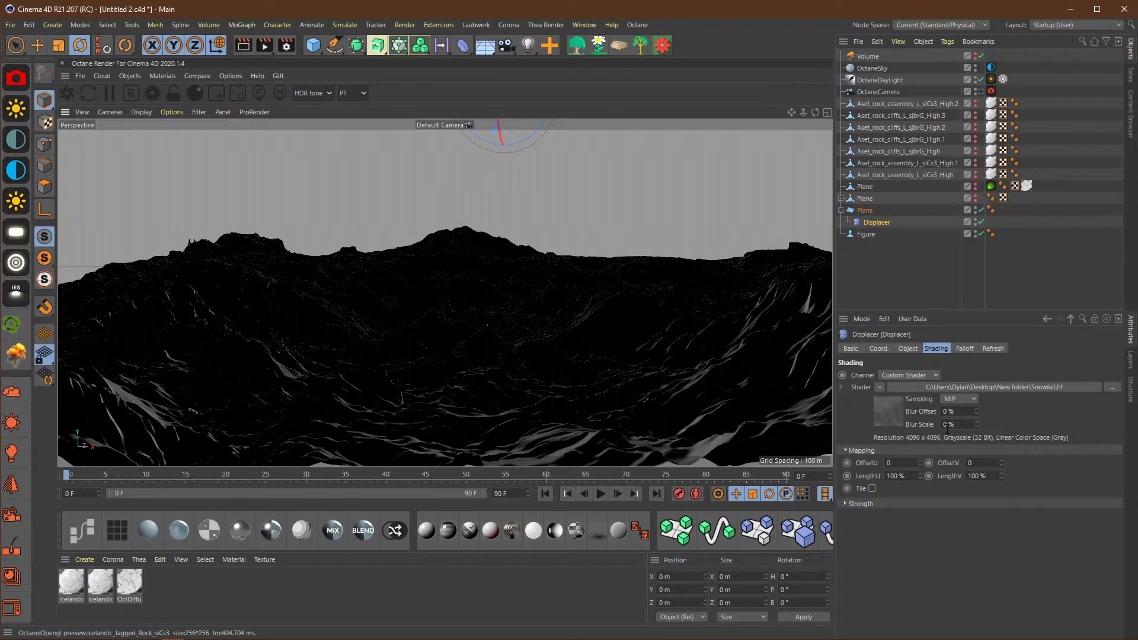
Step: Review the Displacer's height and strength settings against the terrain's relief from several angles
click(909, 348)
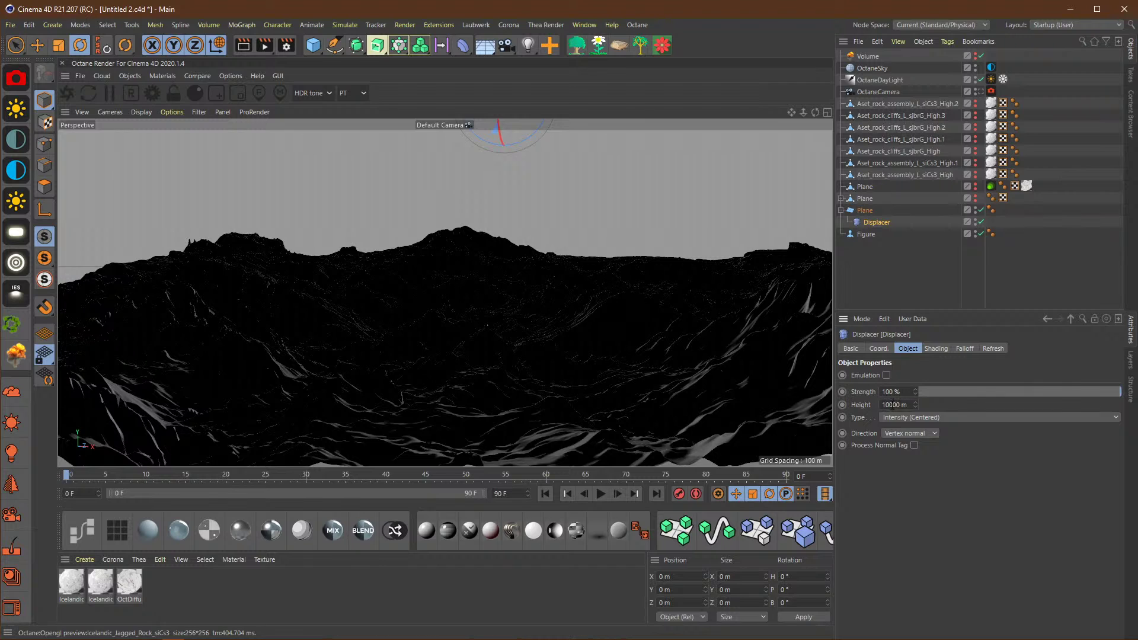
alt+drag(621, 336, 492, 368)
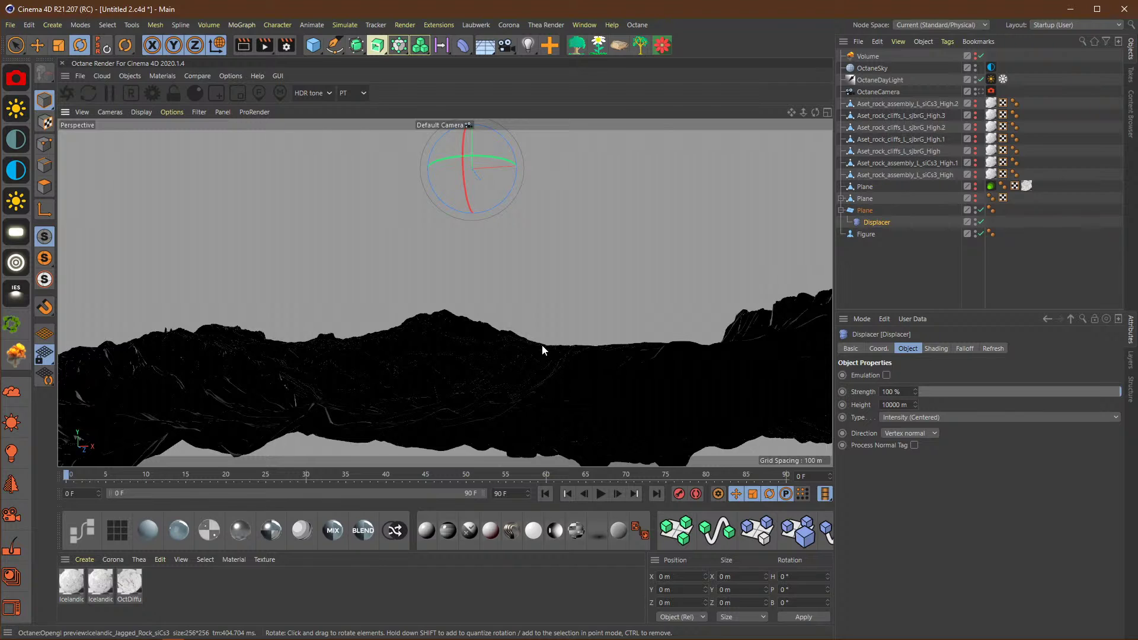
click(910, 404)
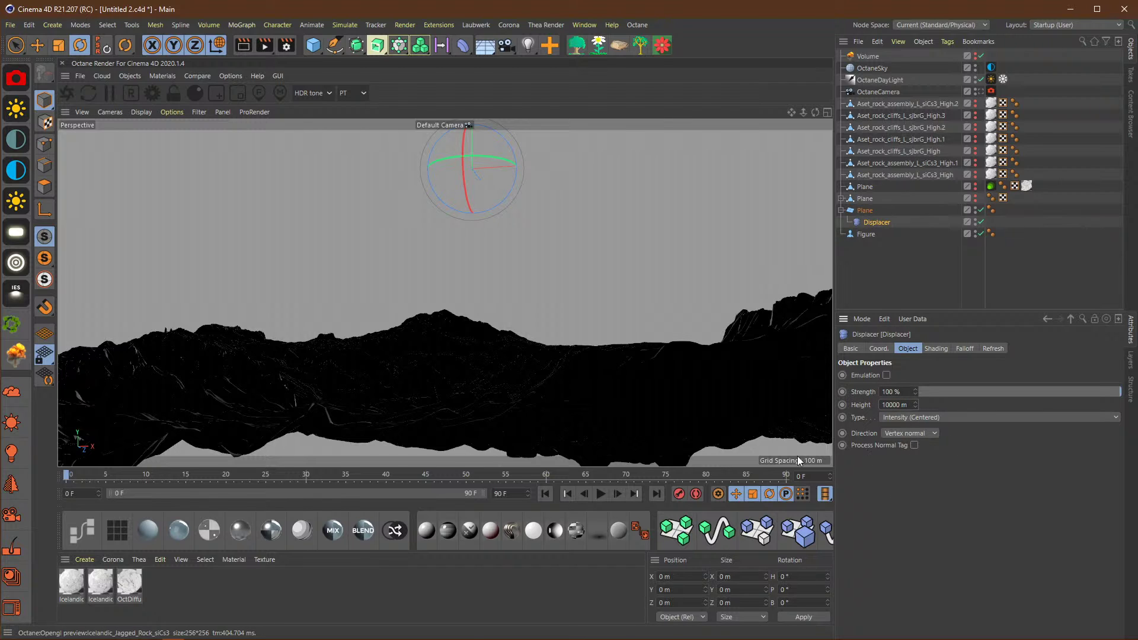
scroll(556, 380, up, 10)
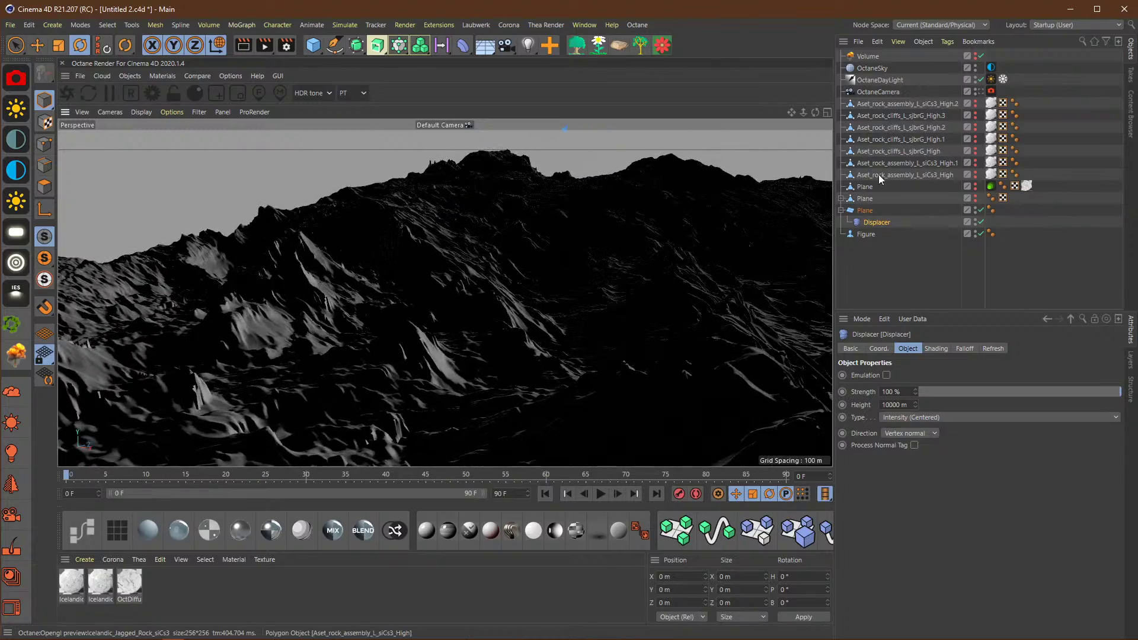
alt+drag(611, 289, 464, 269)
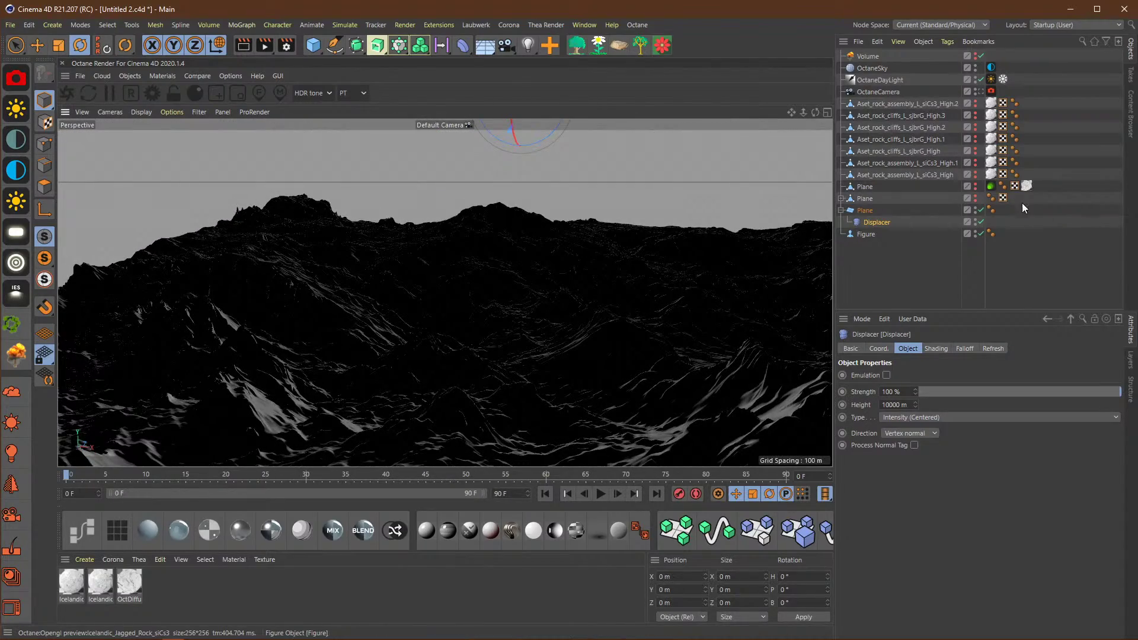
Step: Review the displaced Plane's width, height and segment settings and the resulting mesh detail
click(865, 211)
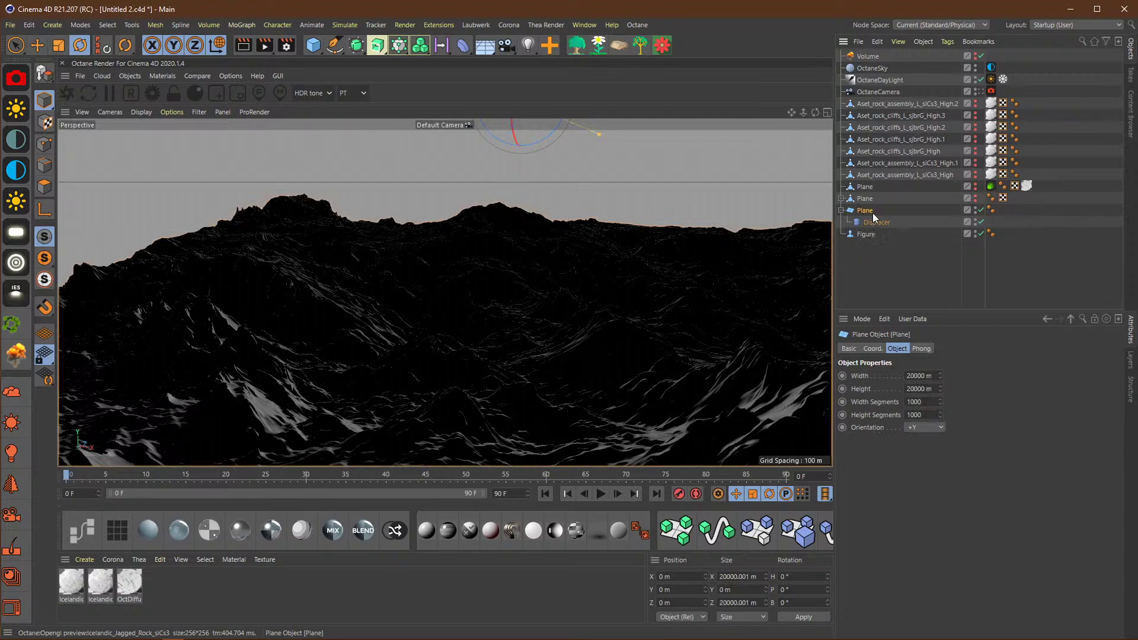
click(918, 376)
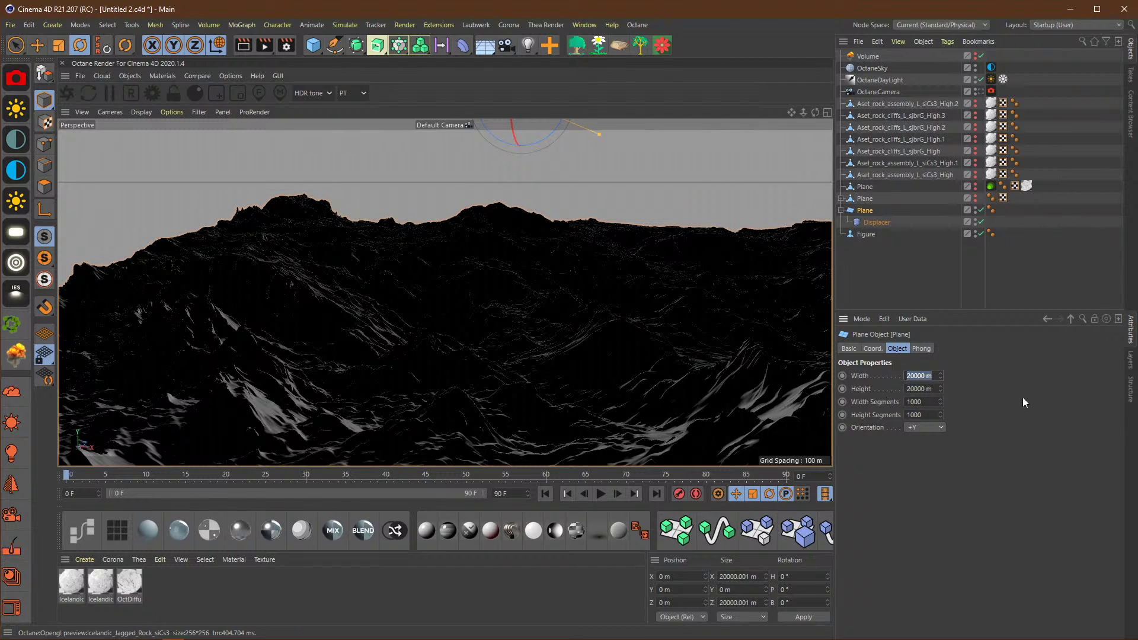
key(Tab)
key(Return)
click(923, 403)
click(1004, 479)
alt+drag(601, 350, 581, 363)
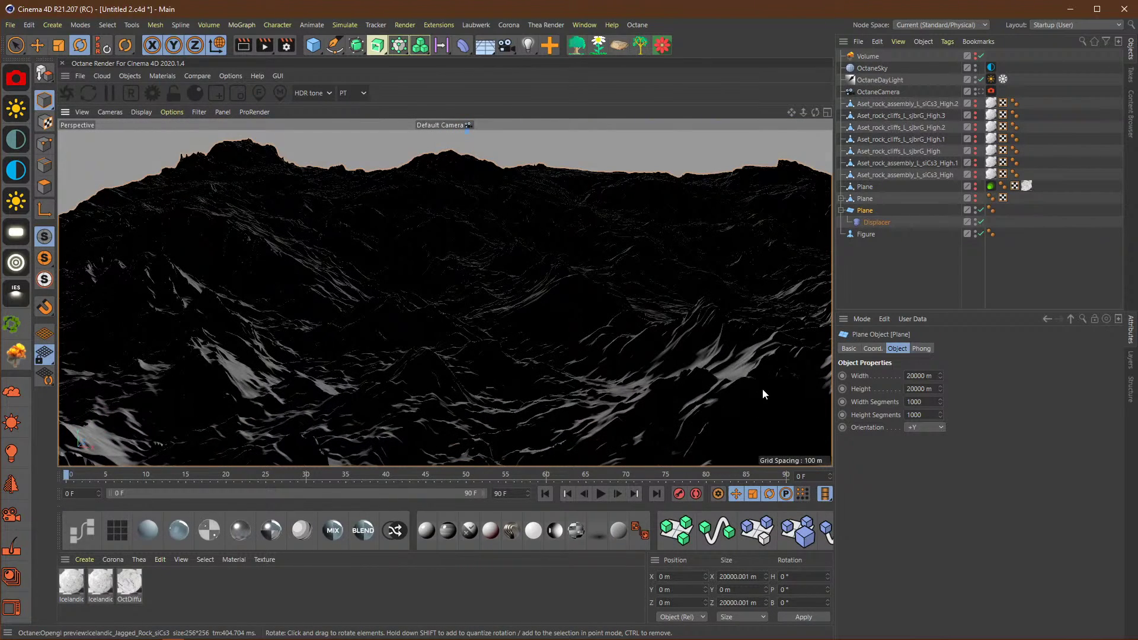
Step: Disable and collapse the Plane that carries the Displacer, and make the polygon Plane above it visible
click(877, 223)
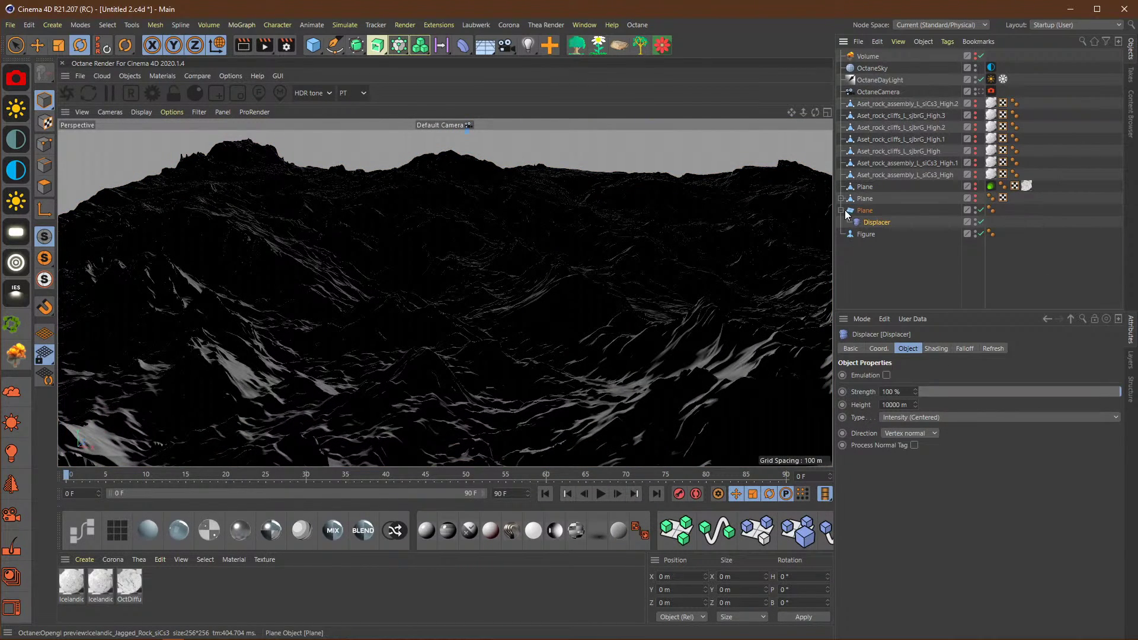
click(980, 210)
click(841, 210)
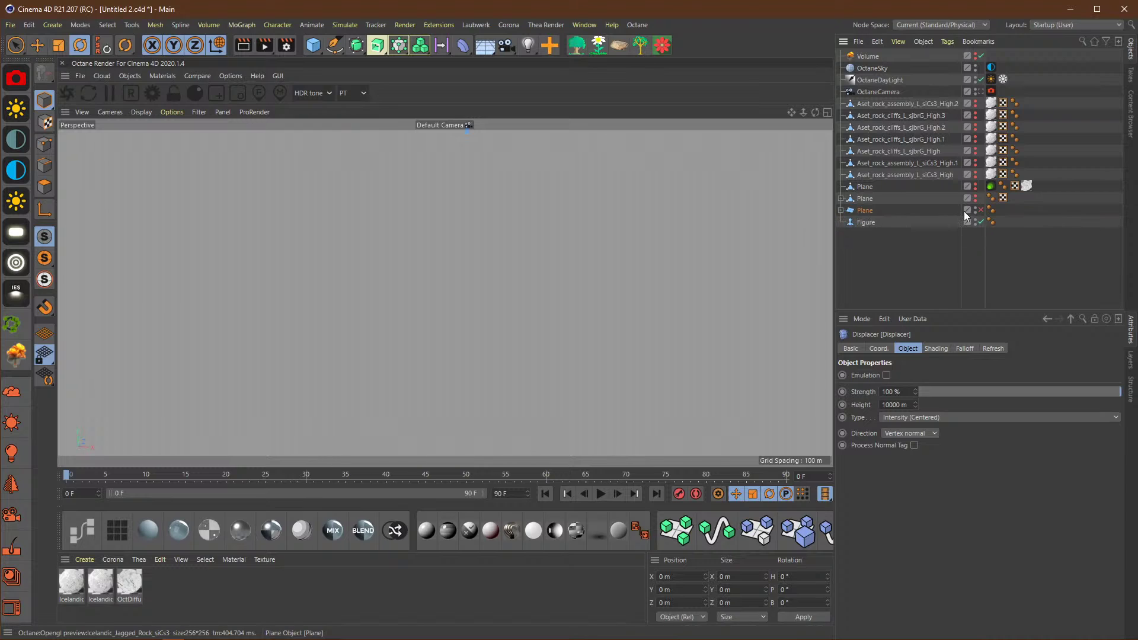
click(865, 198)
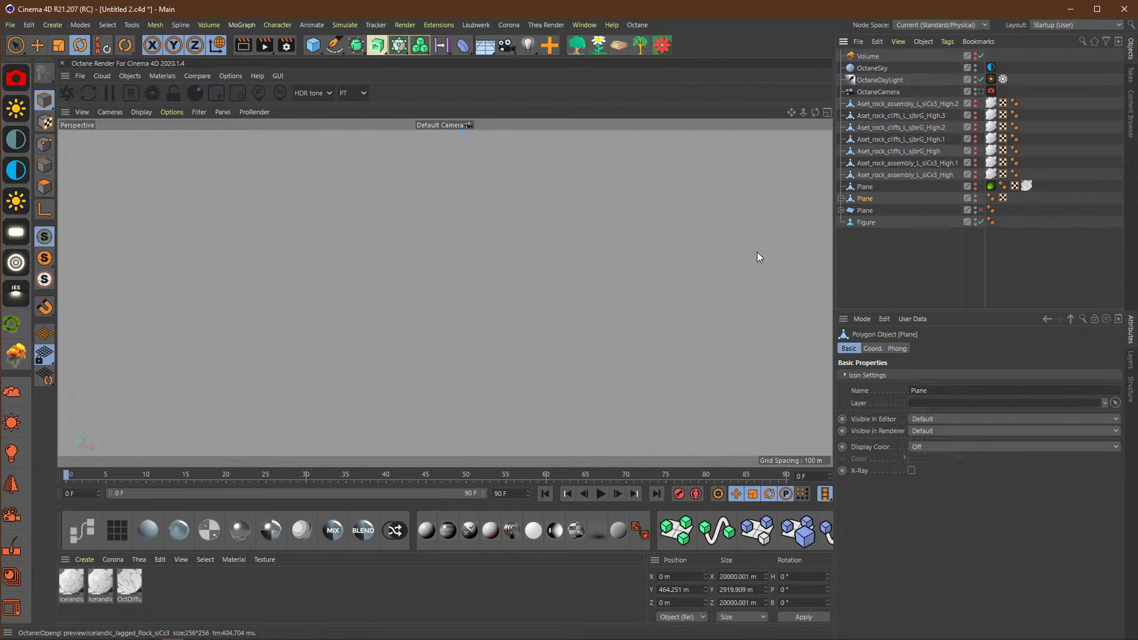
Step: Frame the polygon Plane and examine its terrain as a whole and close up around the OctaneCamera
key(s)
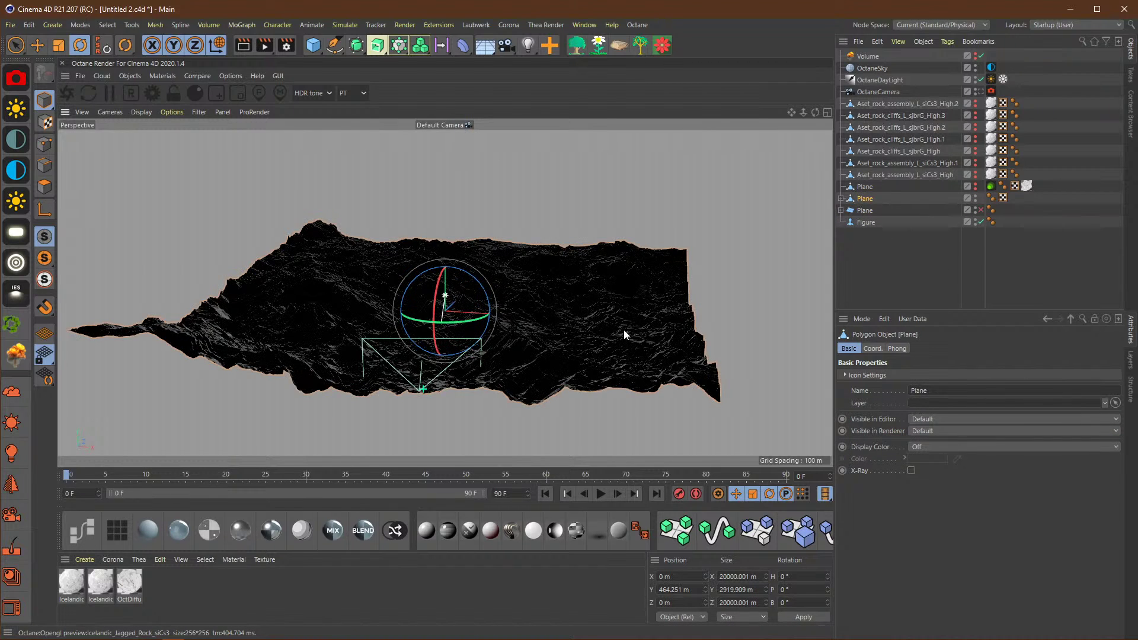
mouse_move(584, 333)
alt+mouse_down()
mouse_move(566, 353)
mouse_move(577, 395)
mouse_move(563, 352)
alt+mouse_up()
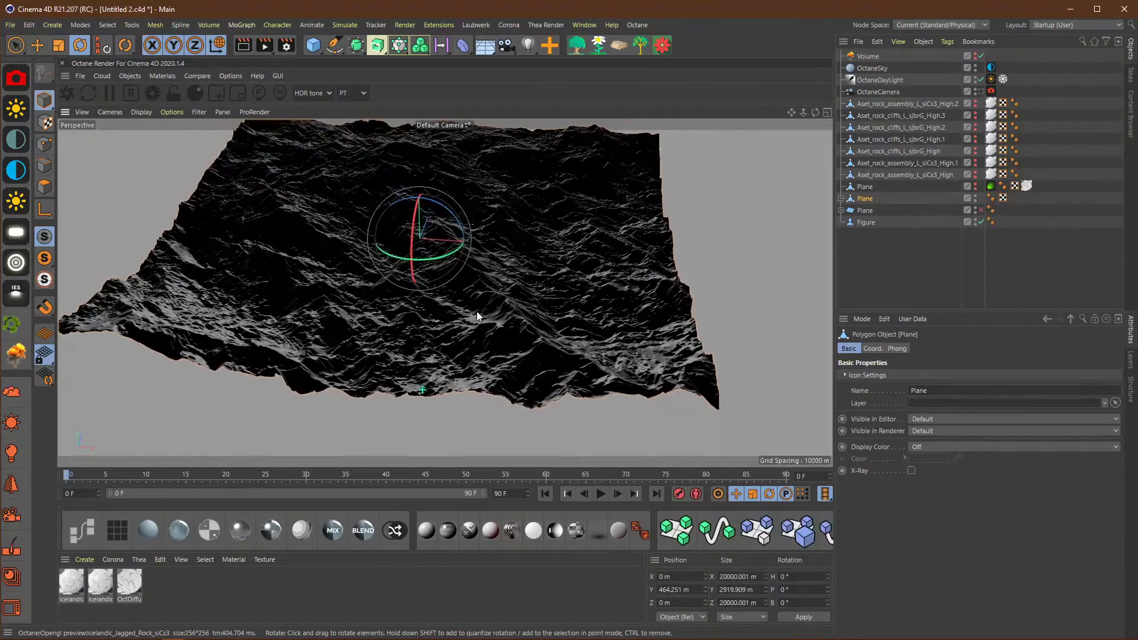
alt+right_drag(477, 312, 480, 153)
alt+right_drag(460, 344, 420, 241)
alt+drag(420, 239, 567, 315)
alt+middle_drag(568, 316, 601, 311)
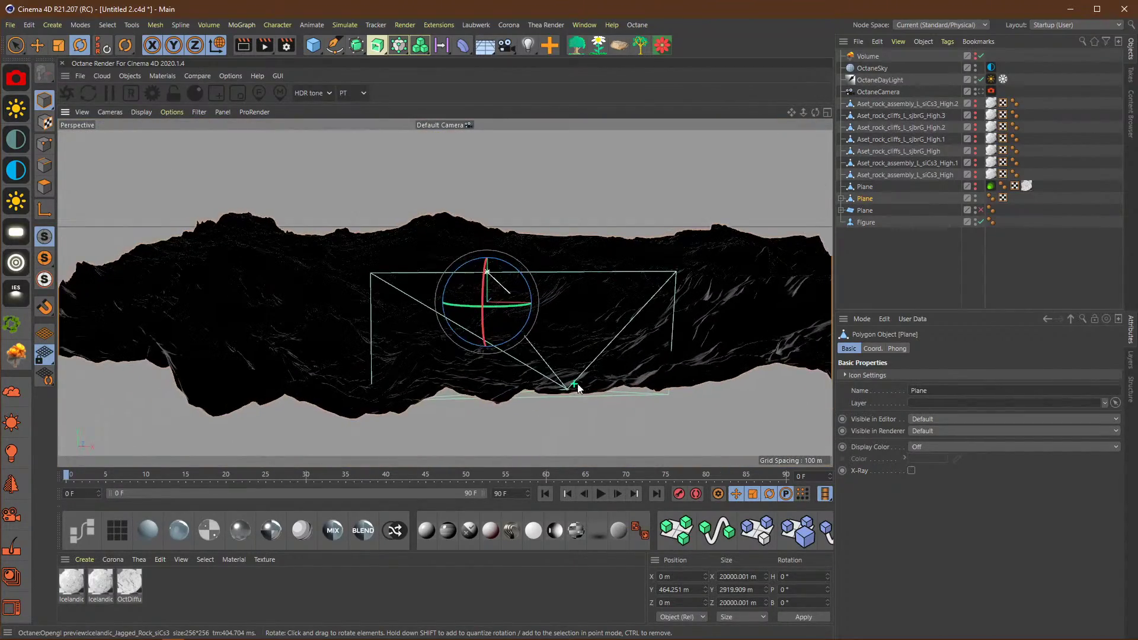
alt+right_drag(577, 385, 551, 205)
alt+right_drag(543, 376, 536, 340)
alt+drag(536, 345, 535, 389)
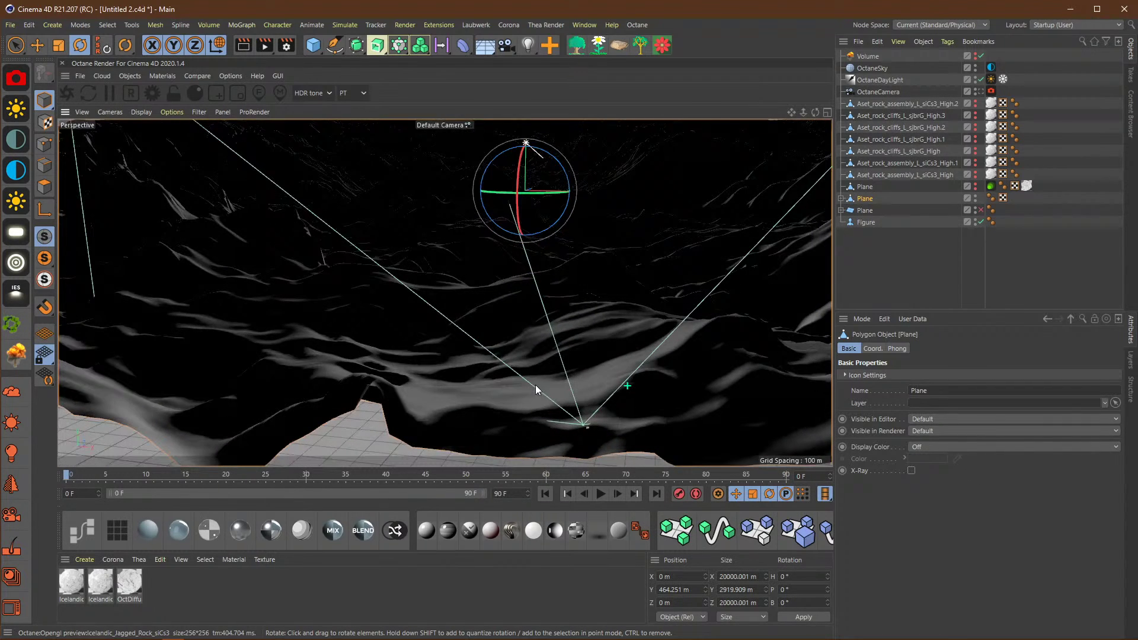
Step: Take the Smoothing deformer out of the polygon Plane to compare the terrain, and nest it back under that Plane
click(840, 198)
drag(878, 210, 870, 244)
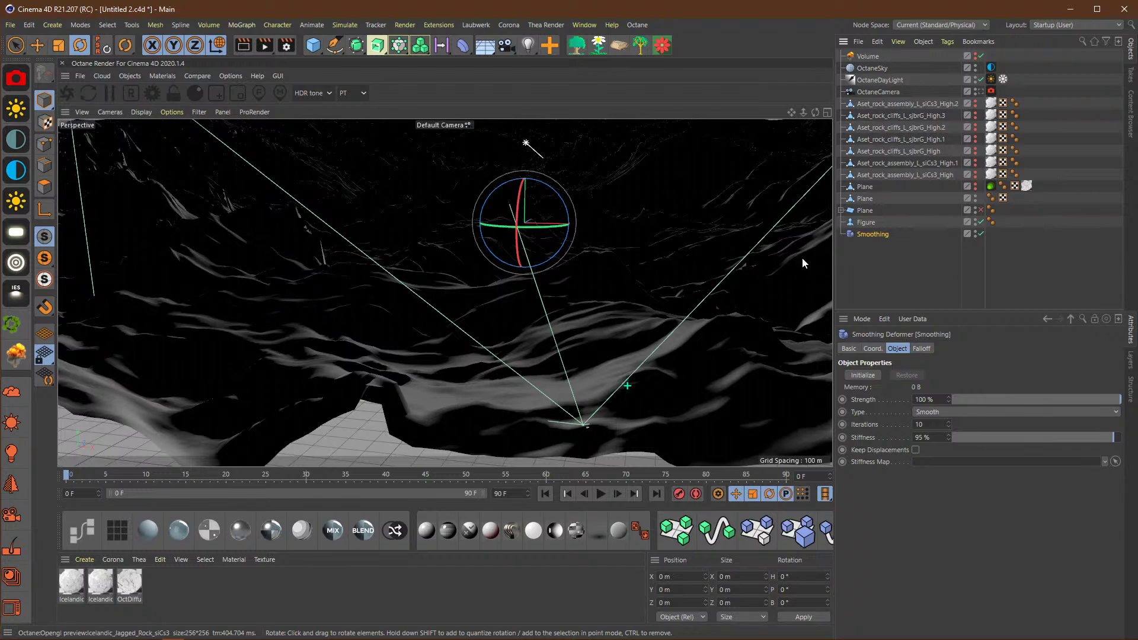
alt+drag(551, 325, 551, 318)
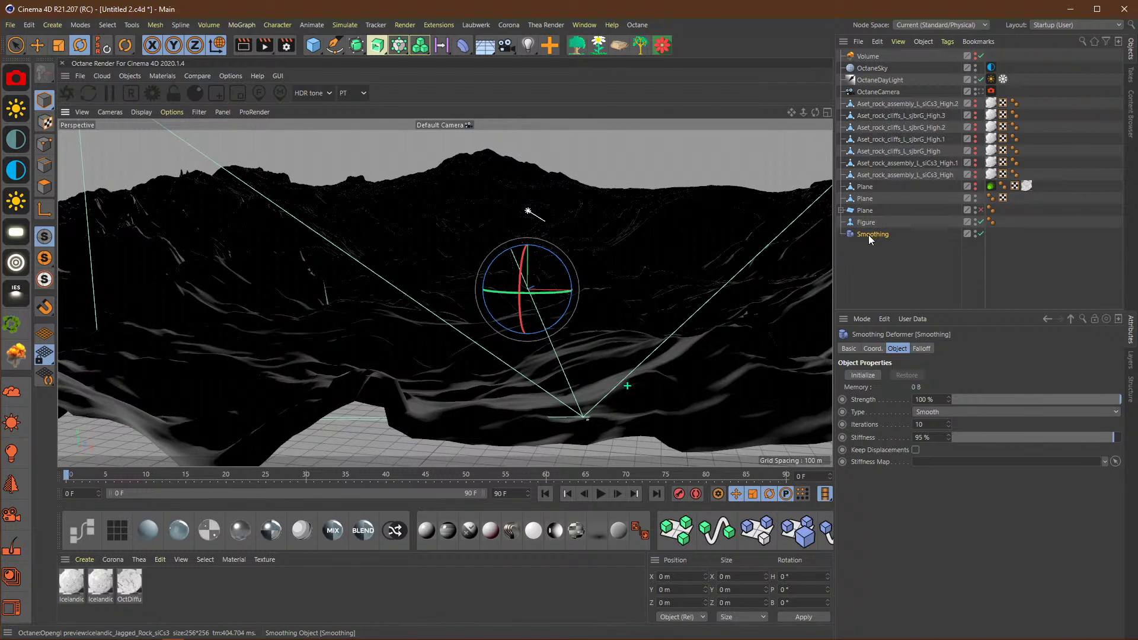
drag(860, 235, 861, 198)
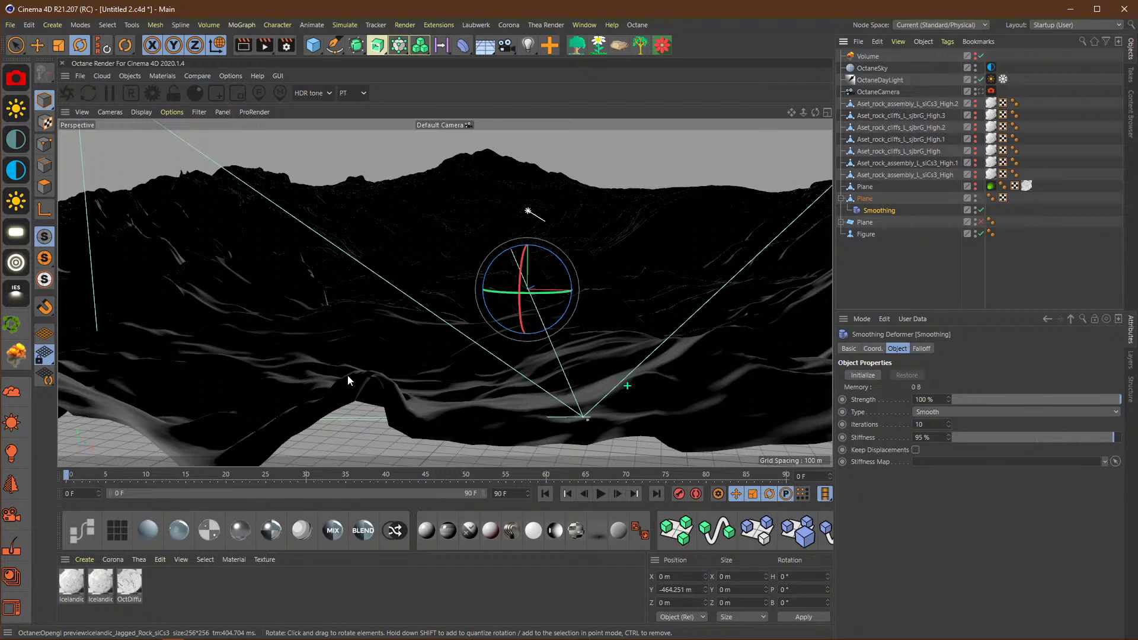
Step: Try the Smoothing deformer with Stiffness at 9 % and at 100 %, comparing the terrain around the OctaneCamera
alt+drag(446, 375, 525, 352)
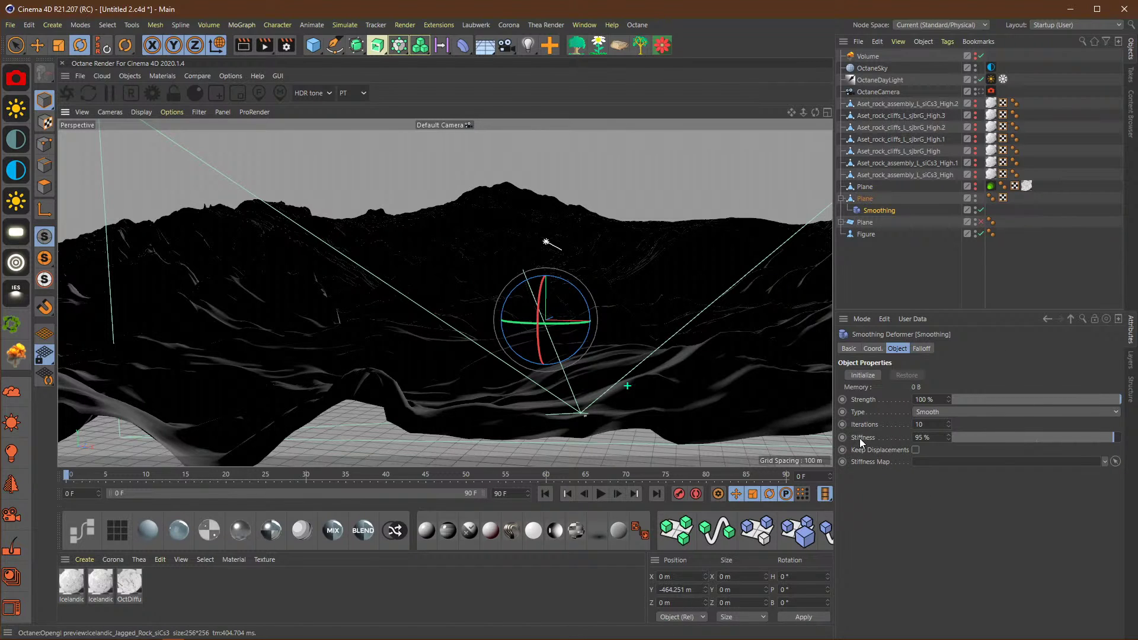
click(968, 439)
alt+drag(623, 356, 571, 365)
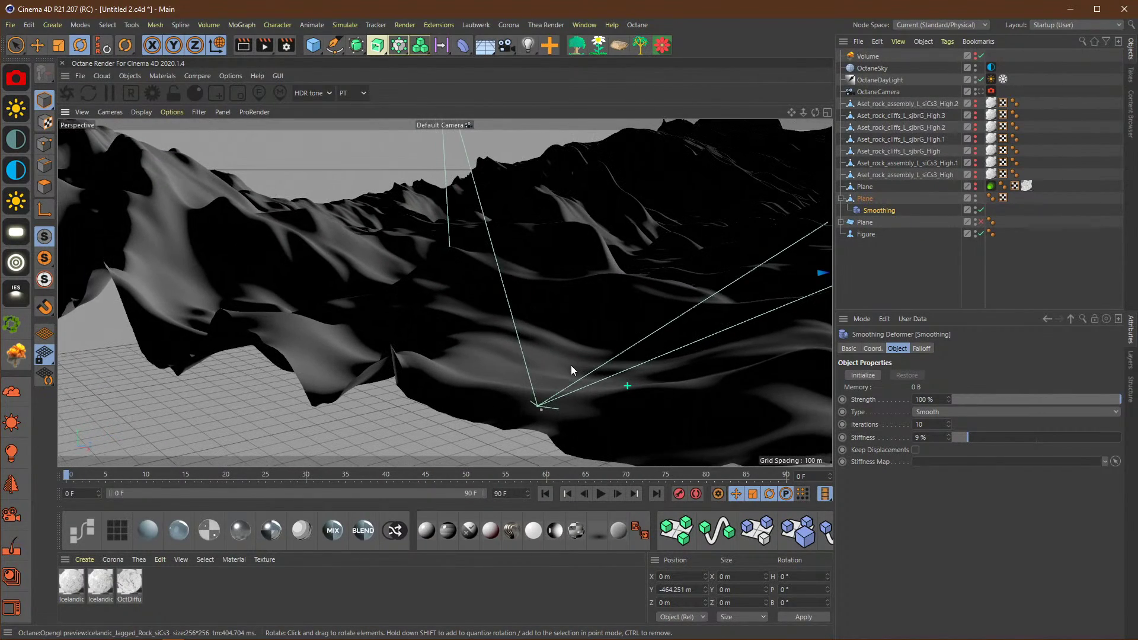
click(1112, 439)
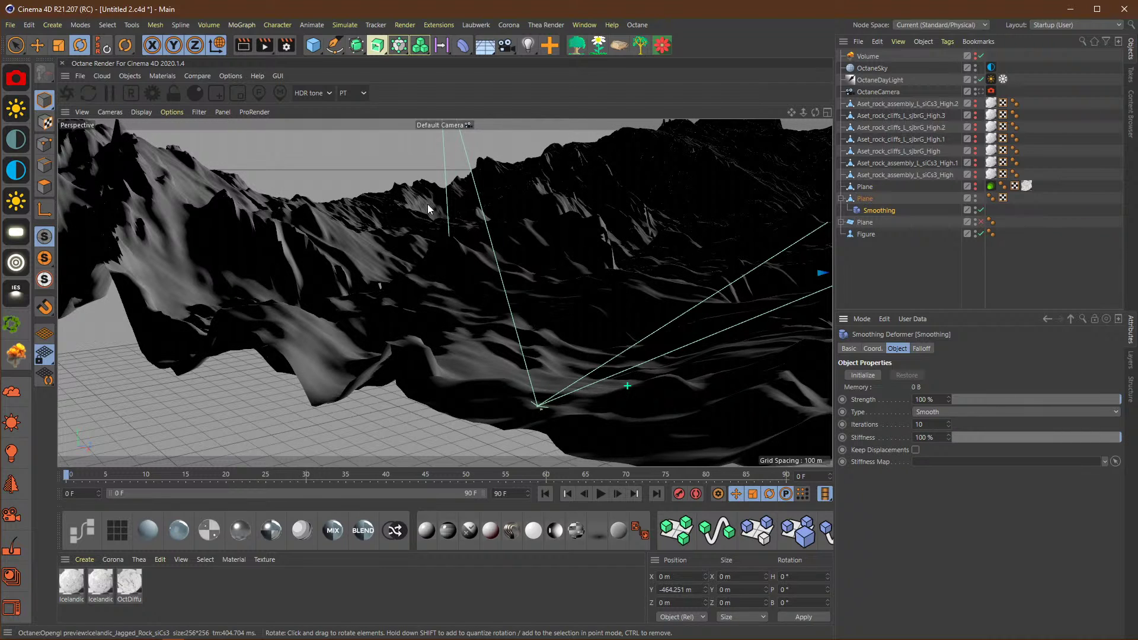
alt+drag(614, 259, 516, 229)
alt+drag(511, 270, 611, 304)
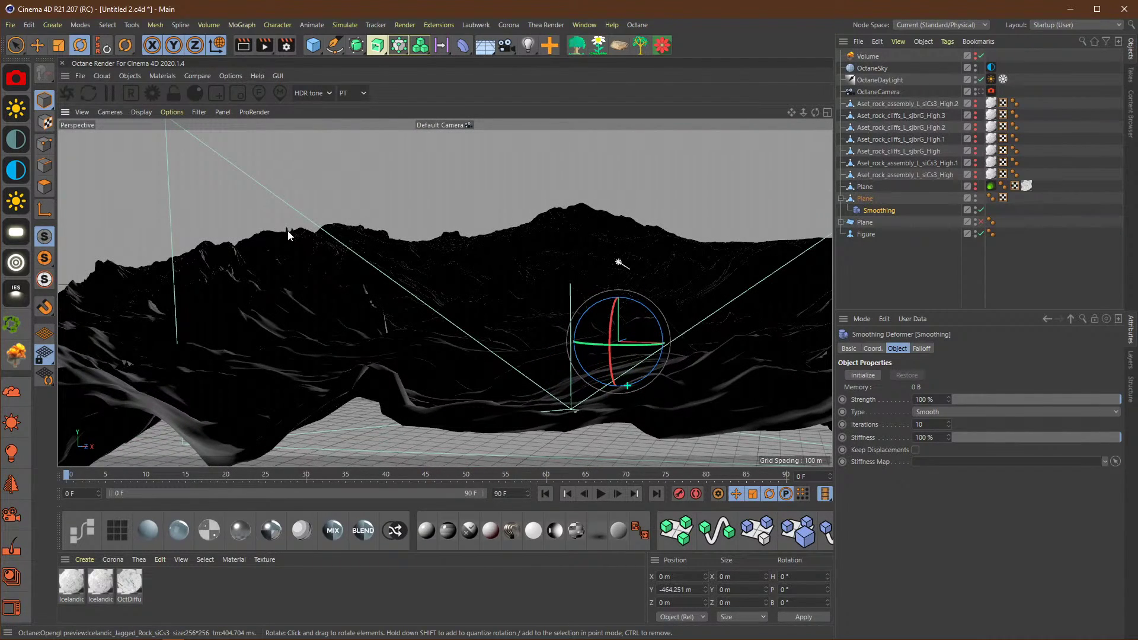
Step: Try the Smoothing deformer's Stiffness at 95 % and at 90 %, and check the terrain from another angle
double_click(938, 440)
text(95)
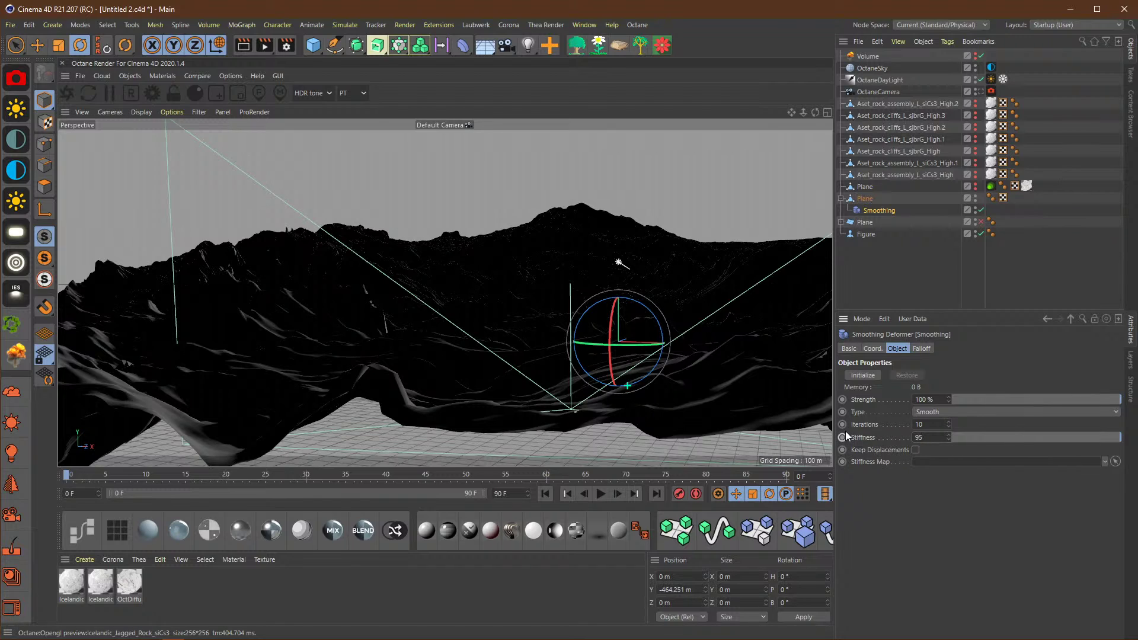
key(Return)
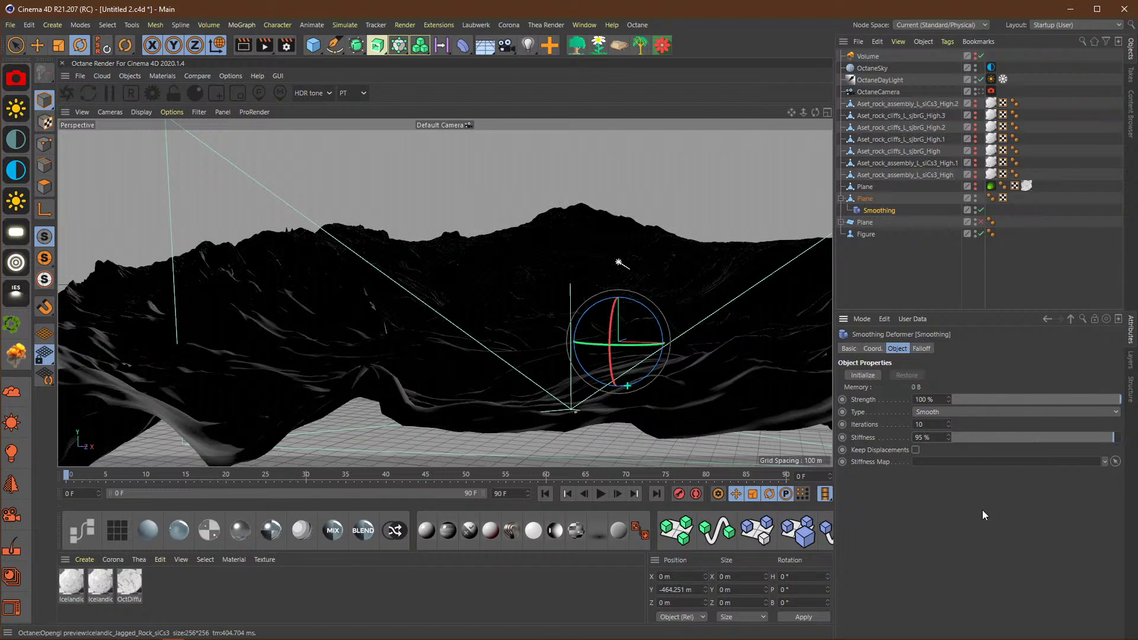
double_click(940, 440)
text(90)
key(Return)
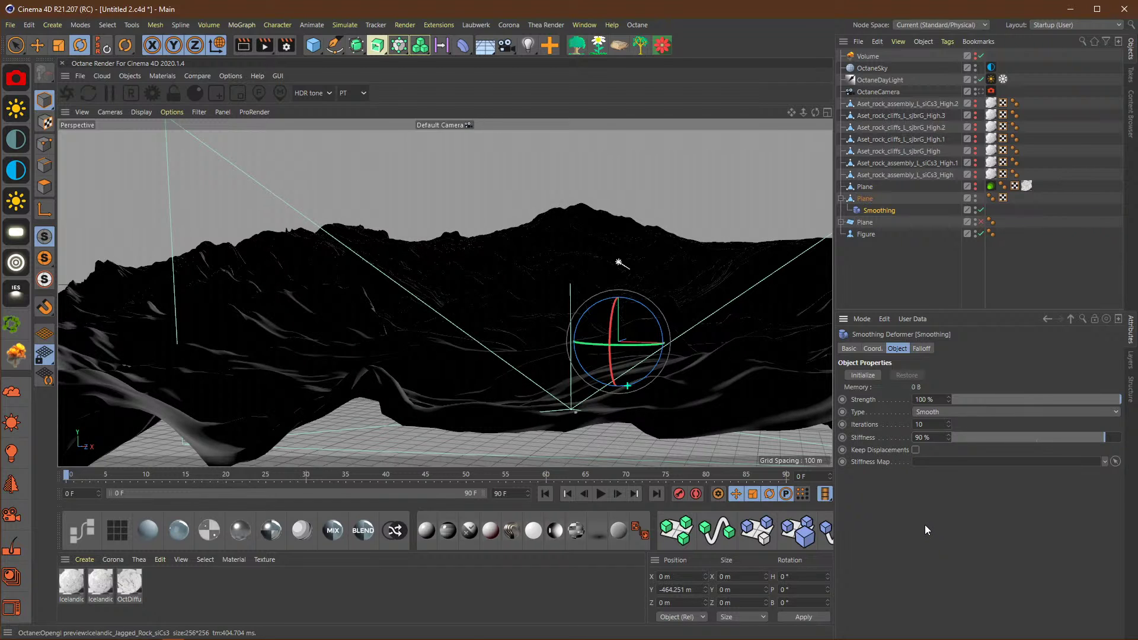
alt+drag(677, 372, 358, 364)
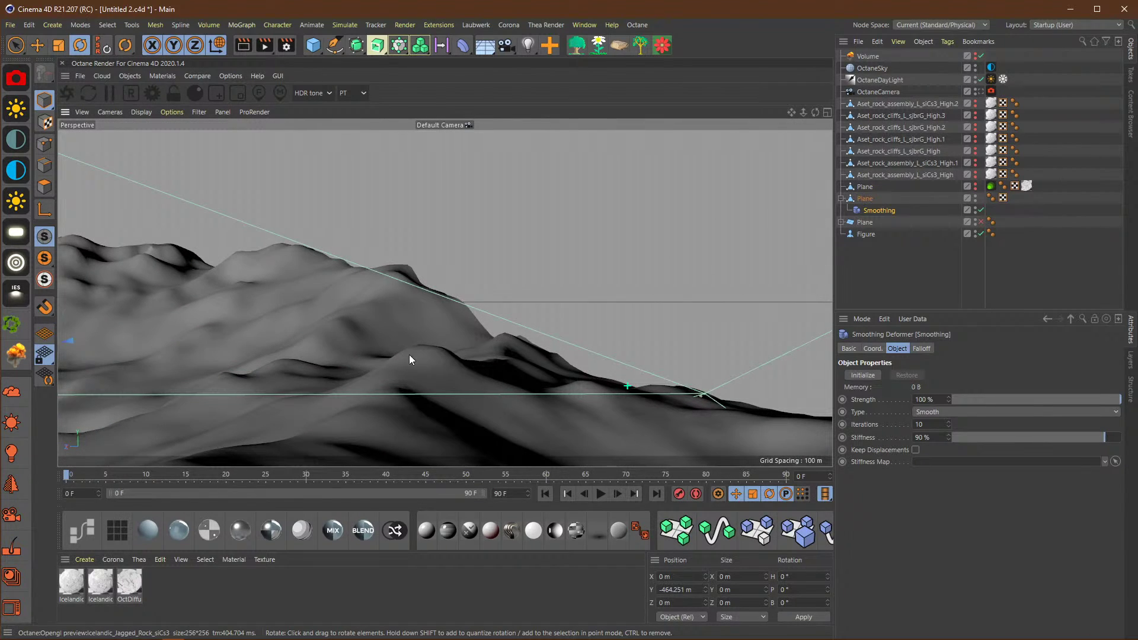
Step: Set the Smoothing deformer's Stiffness to 95 %
drag(930, 437, 796, 434)
text(95)
key(Return)
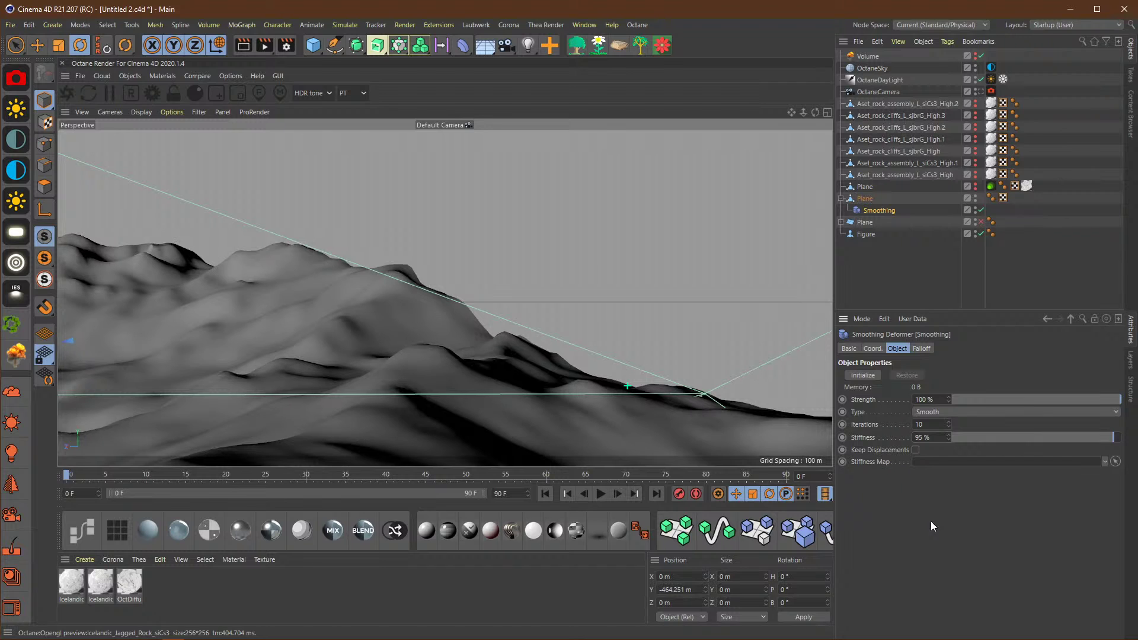
alt+drag(612, 358, 357, 377)
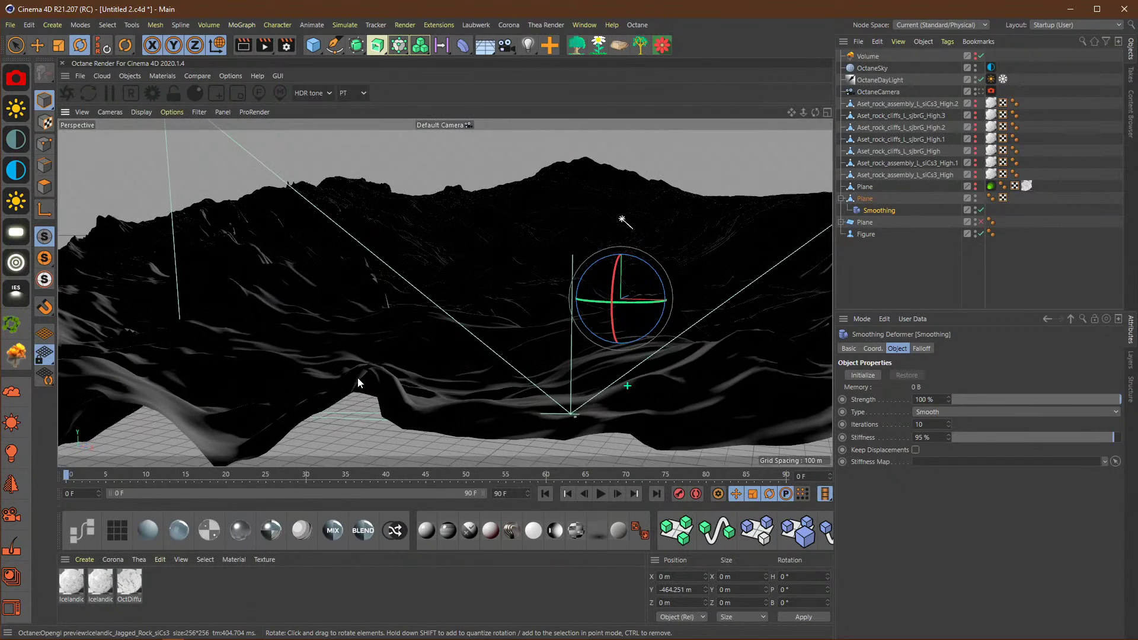
Step: Collapse the Plane that holds the Smoothing deformer and switch to the textured Plane above it
right_click(863, 208)
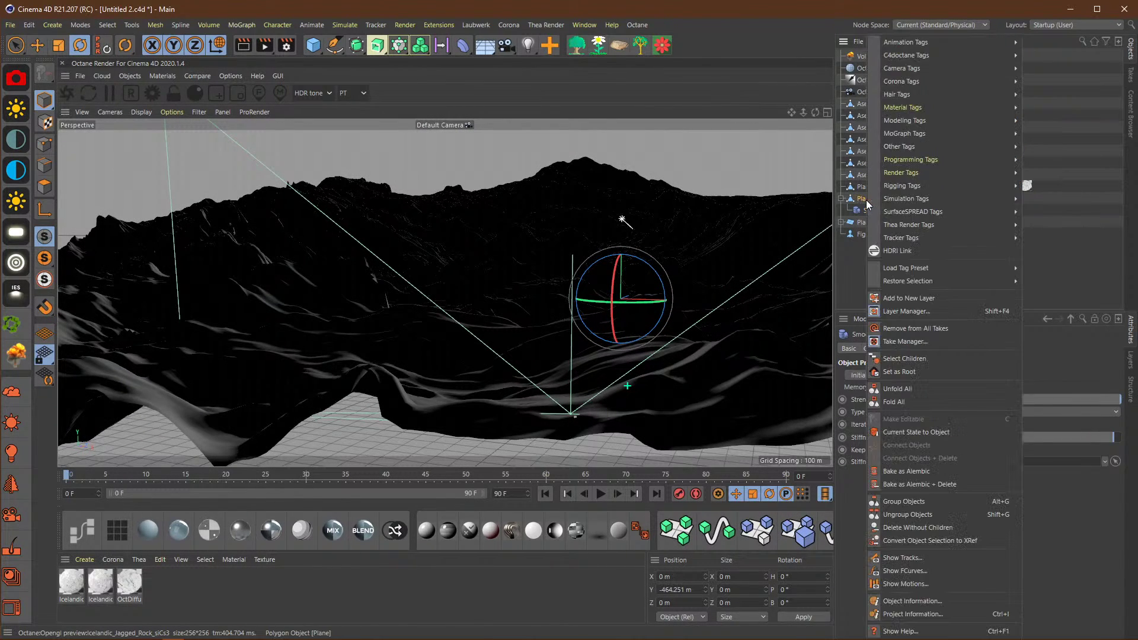
click(919, 432)
click(940, 306)
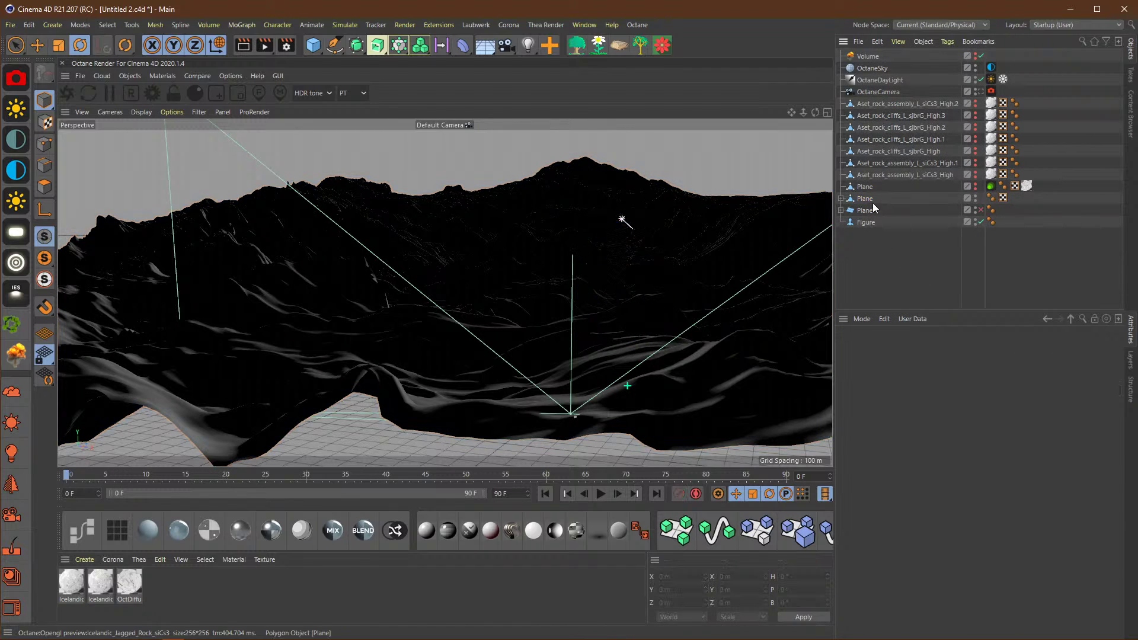
click(981, 210)
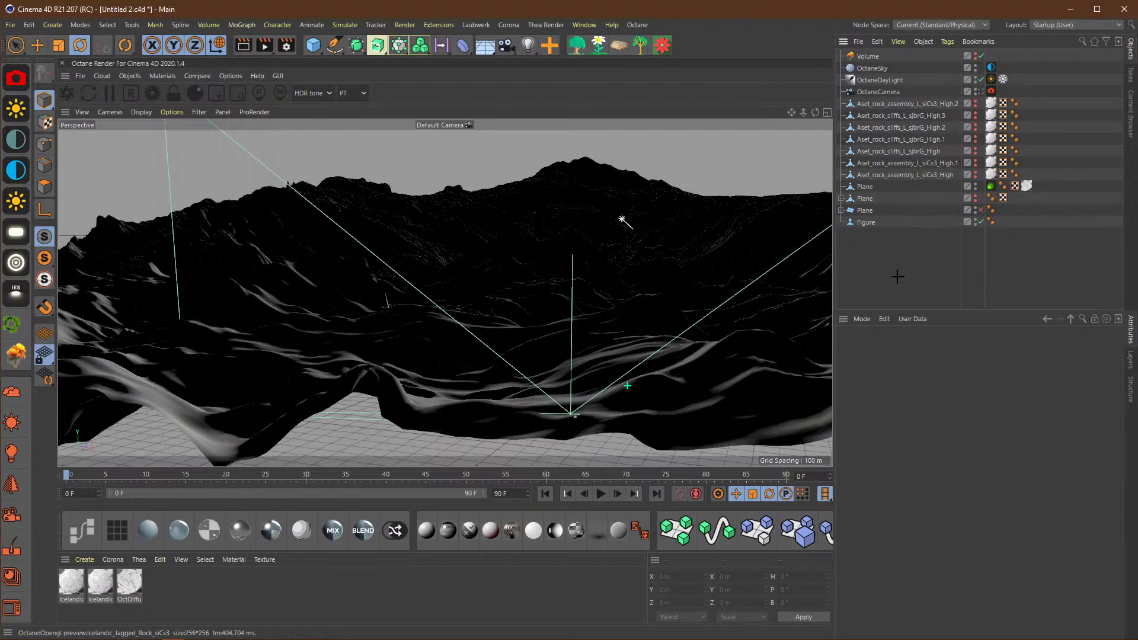
click(864, 187)
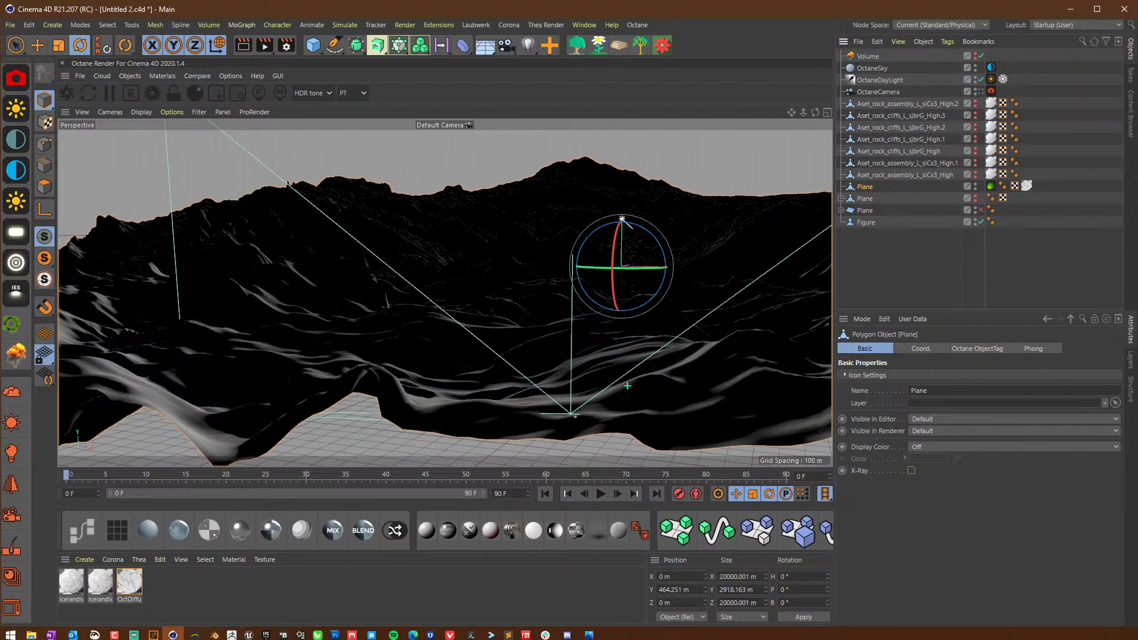
click(567, 632)
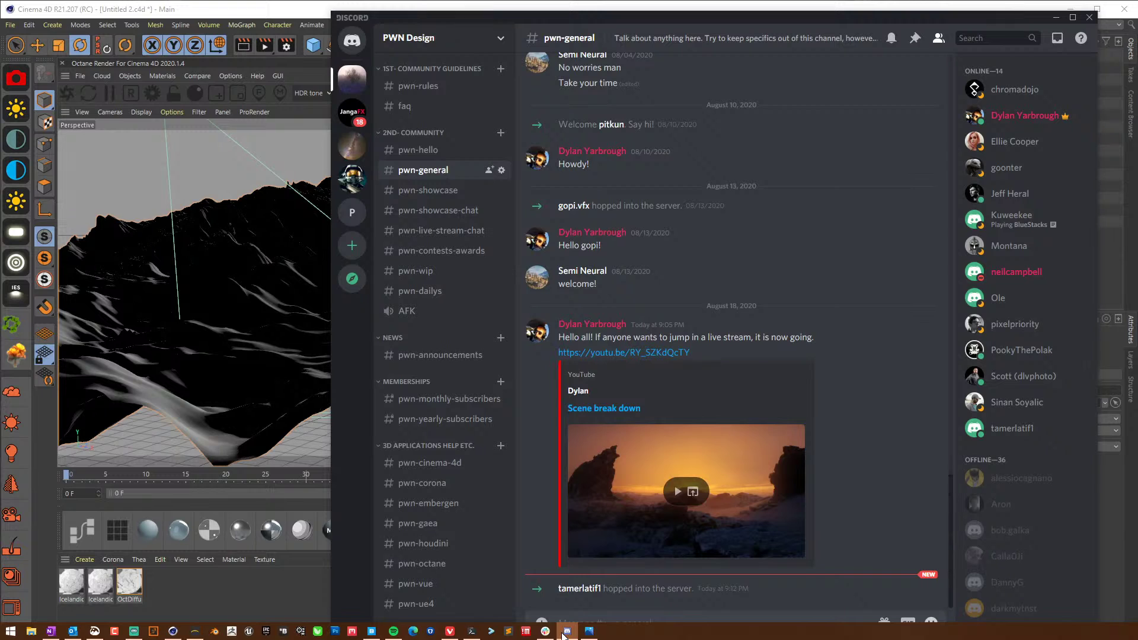
click(1055, 17)
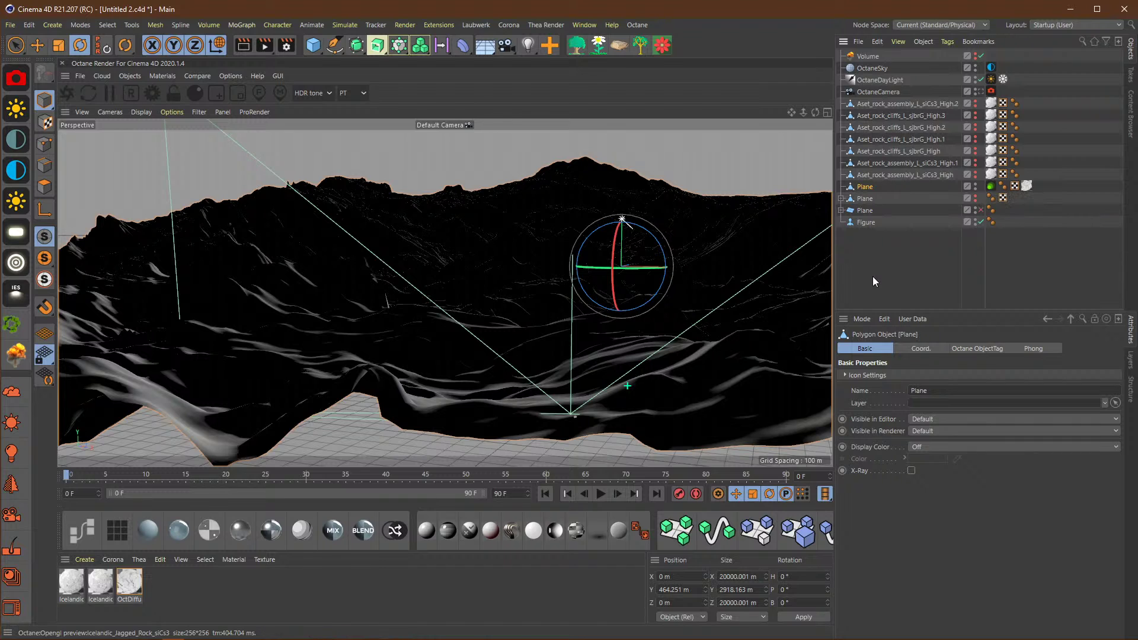
Step: Switch to Quixel Bridge, browse the 3D Assembly assets for the Icelandic Jagged Rock Assembly, and return to Cinema 4D
click(372, 631)
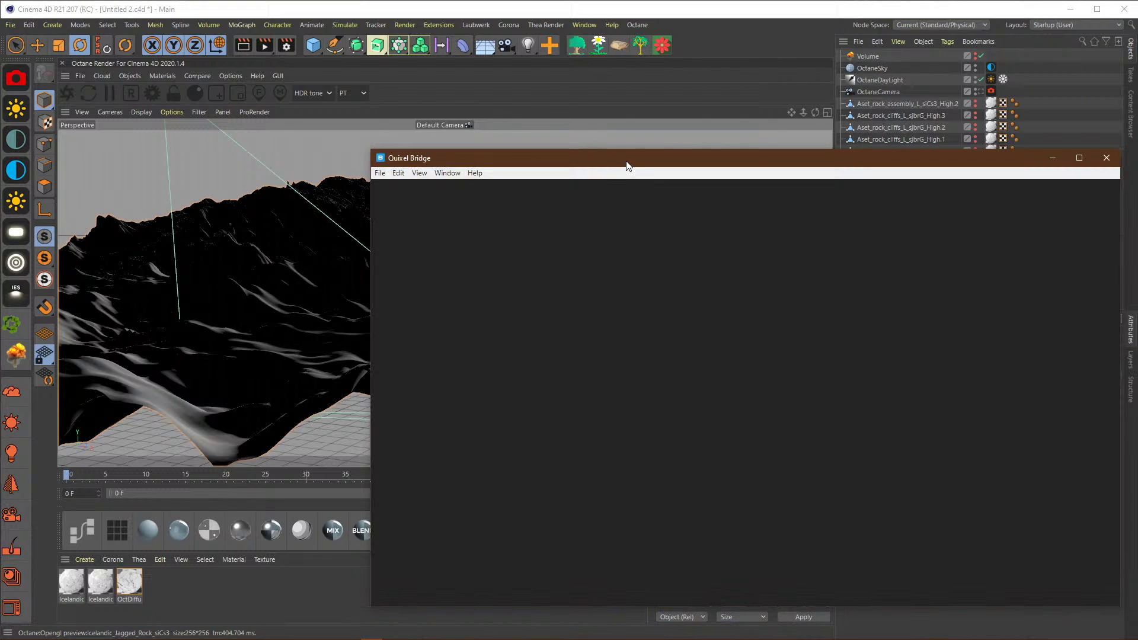
drag(626, 164, 590, 89)
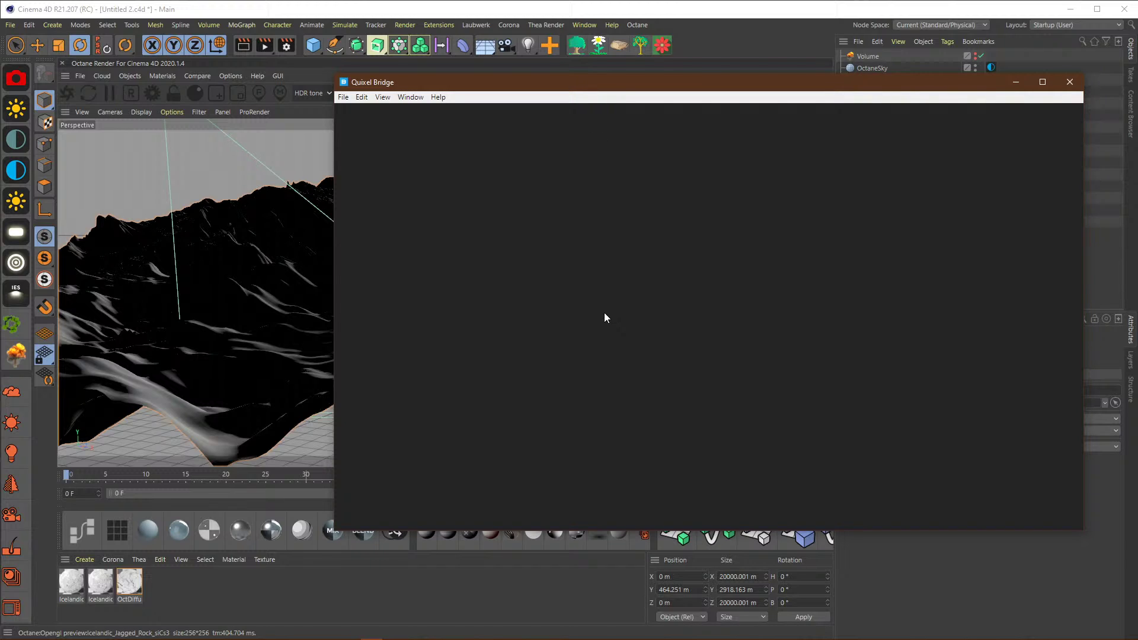
drag(581, 89, 539, 86)
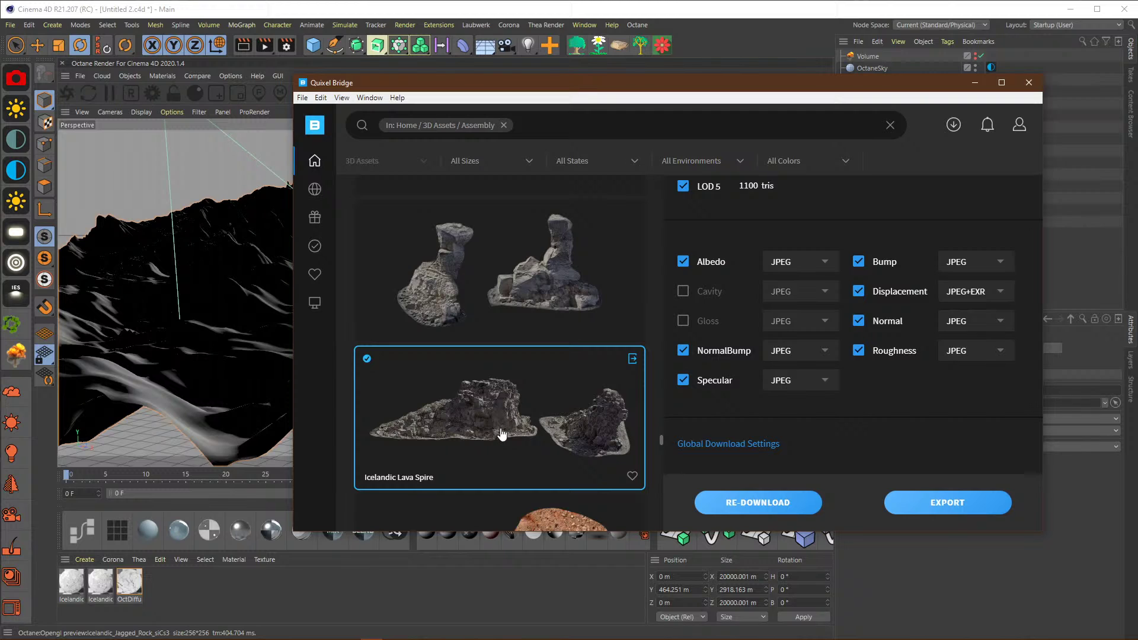
scroll(501, 435, down, 10)
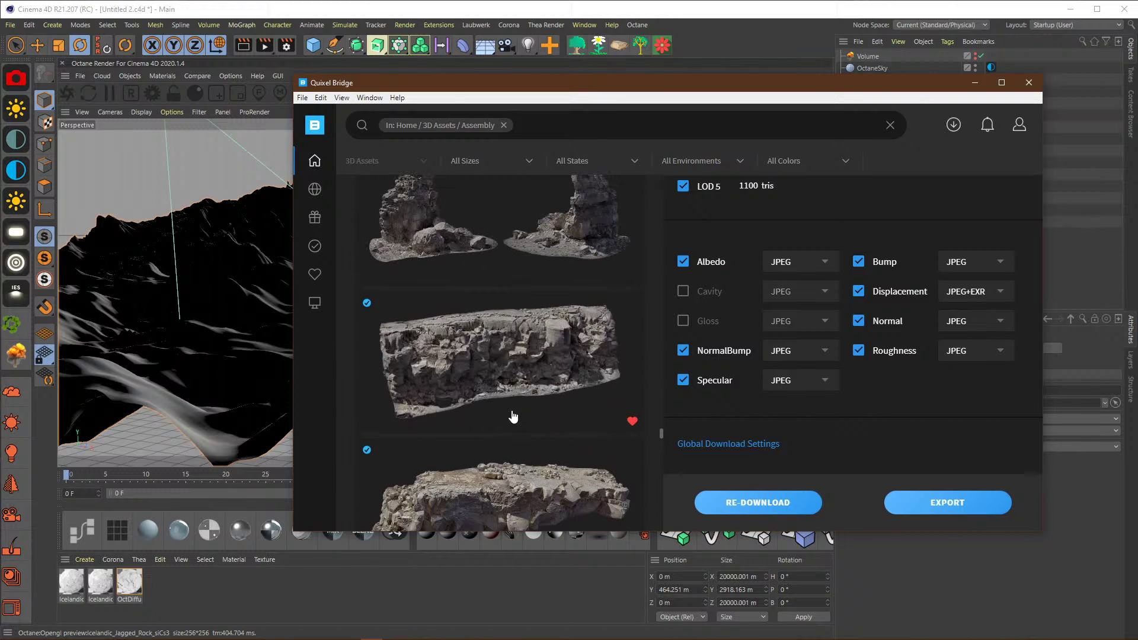
scroll(513, 416, up, 3)
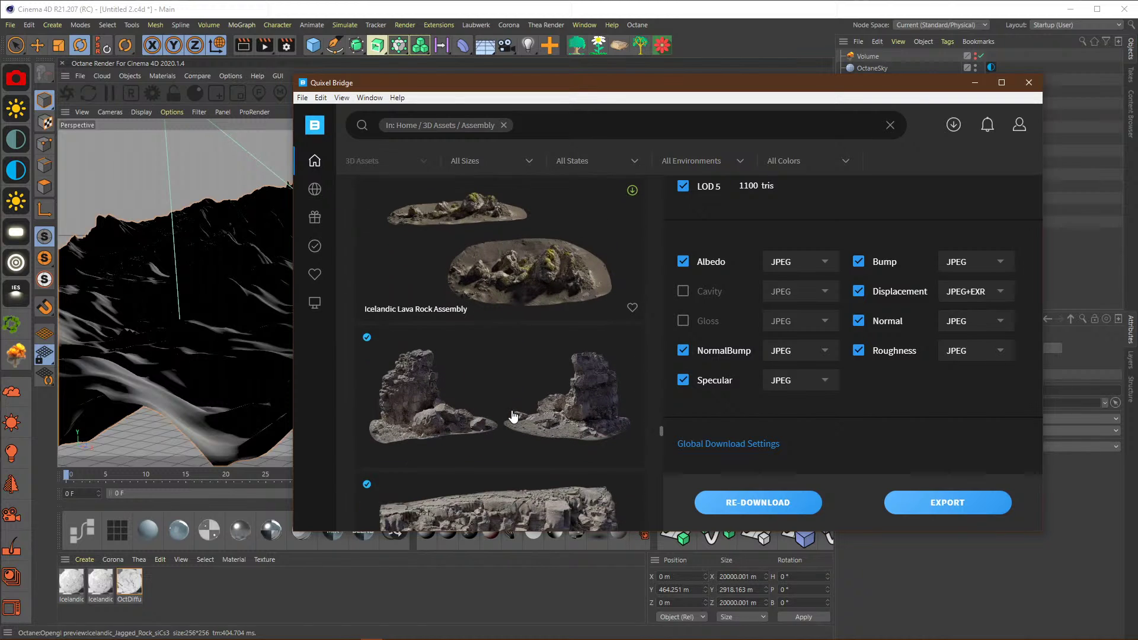
scroll(513, 417, up, 6)
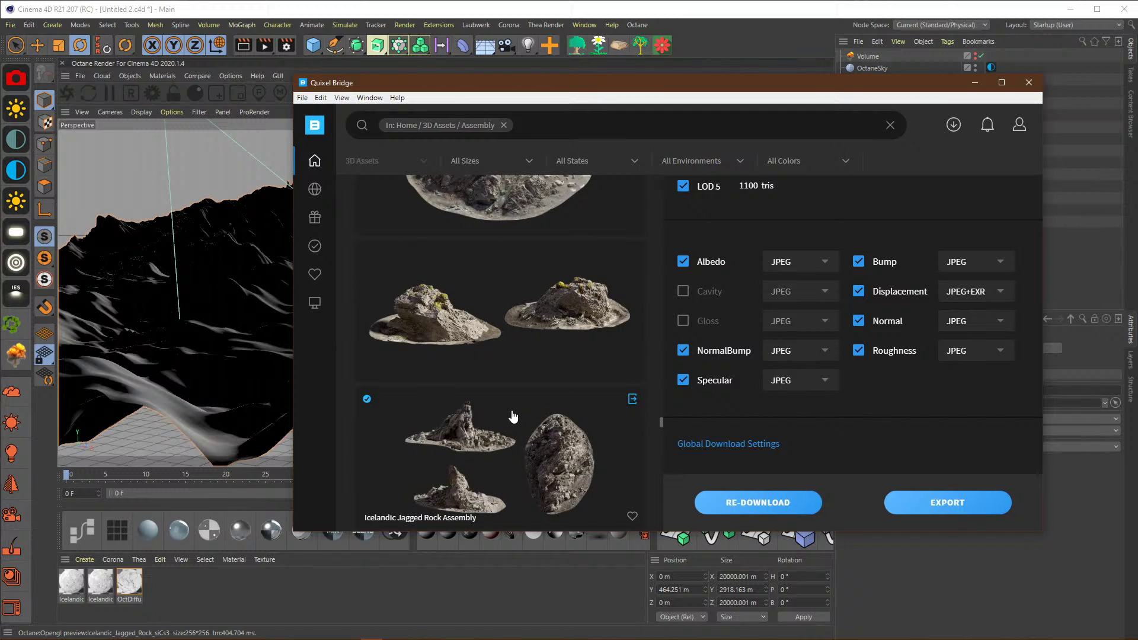
scroll(513, 417, down, 2)
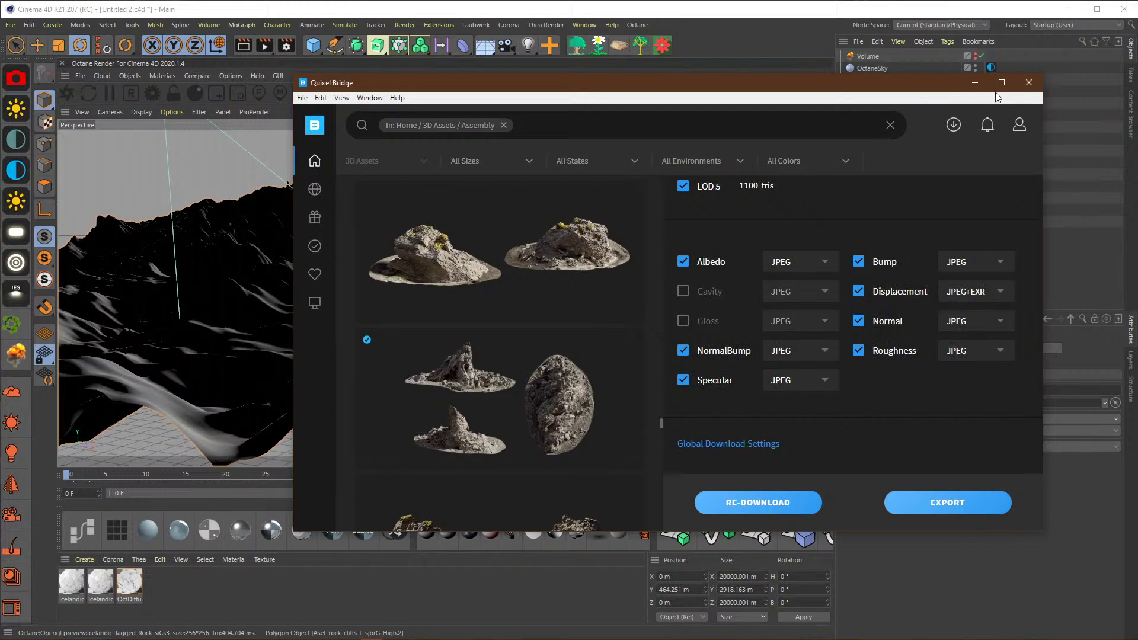
click(975, 83)
Step: Select Aset_rock_assembly_L_siCs3_High and make it visible in both the editor and the renderer
click(890, 174)
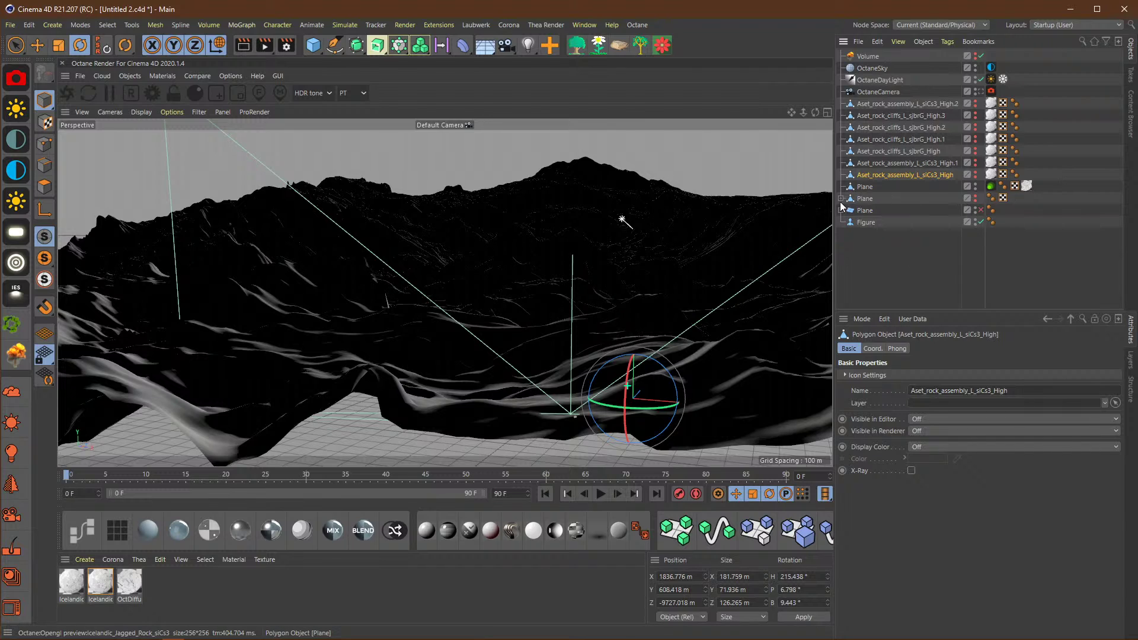
click(936, 257)
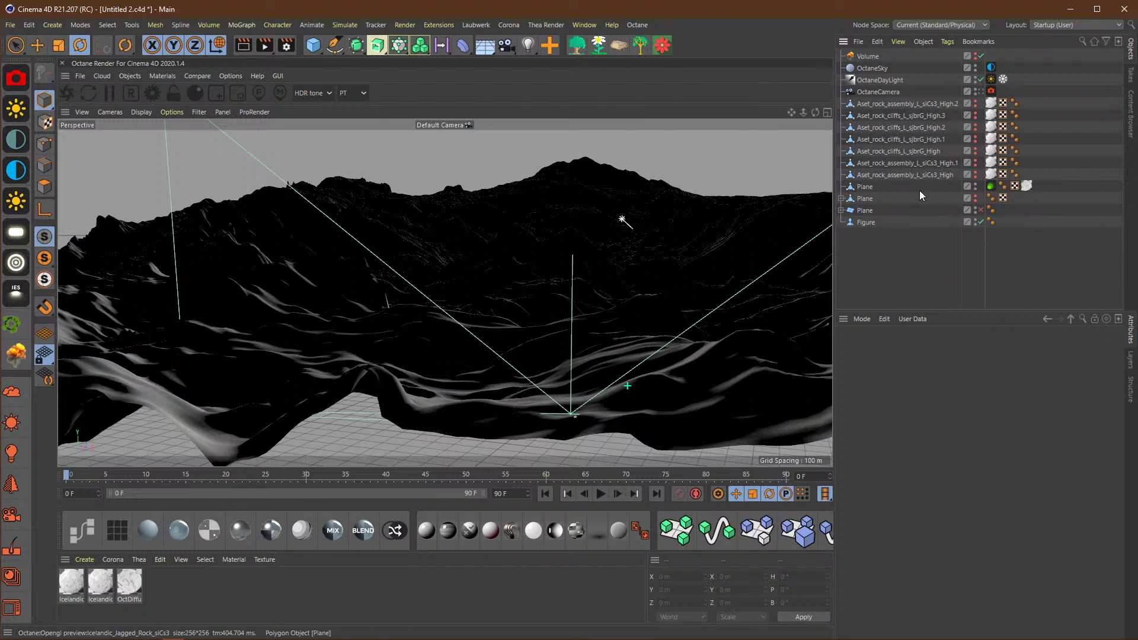
click(914, 175)
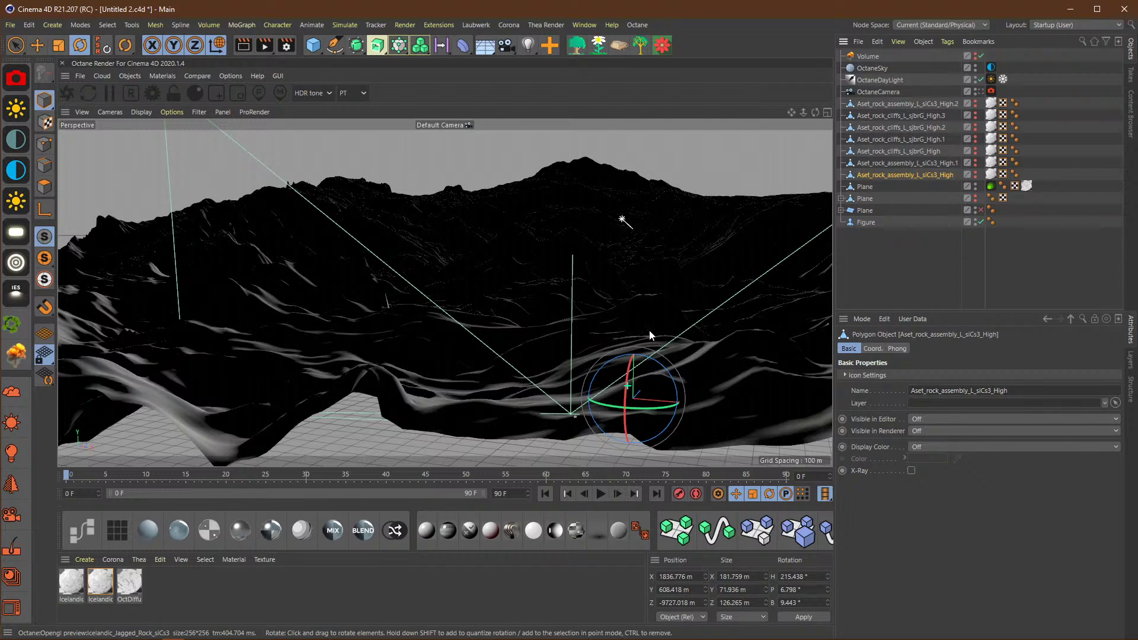
alt+drag(647, 391, 687, 355)
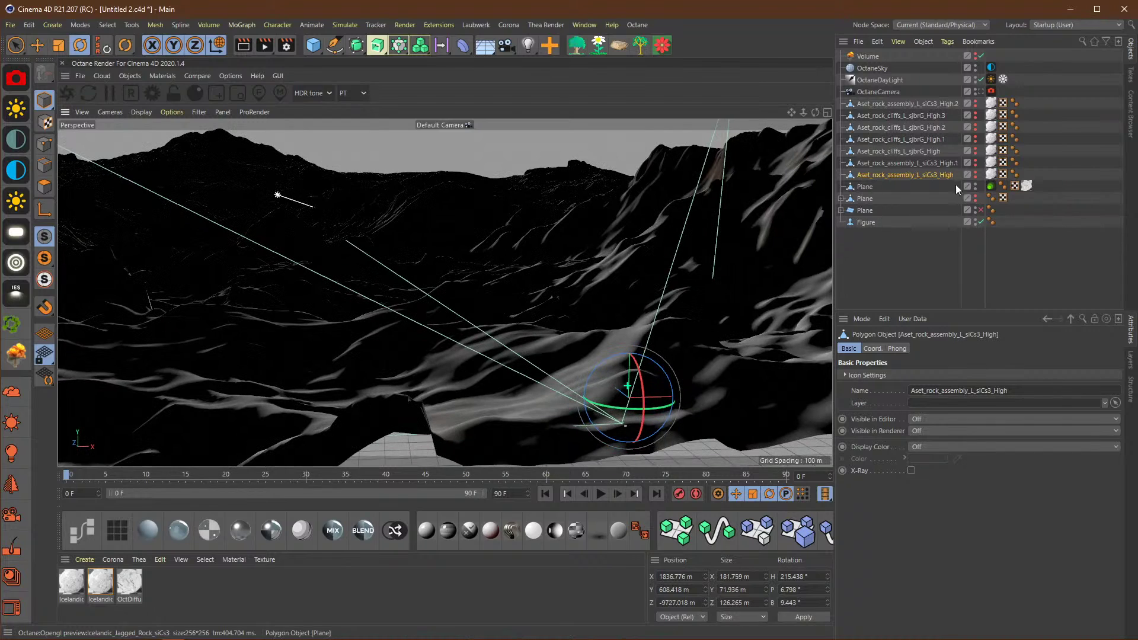
click(976, 177)
ctrl+click(975, 171)
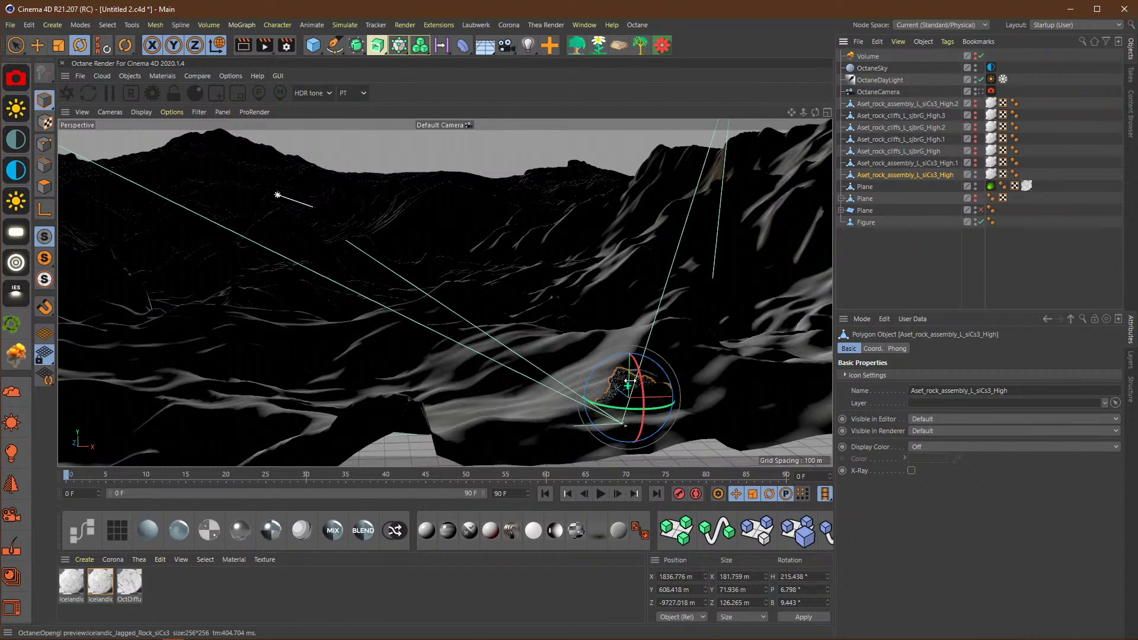
Step: Inspect the rock assembly close up from several angles, and switch the viewport to the OctaneCamera
alt+drag(642, 384, 571, 310)
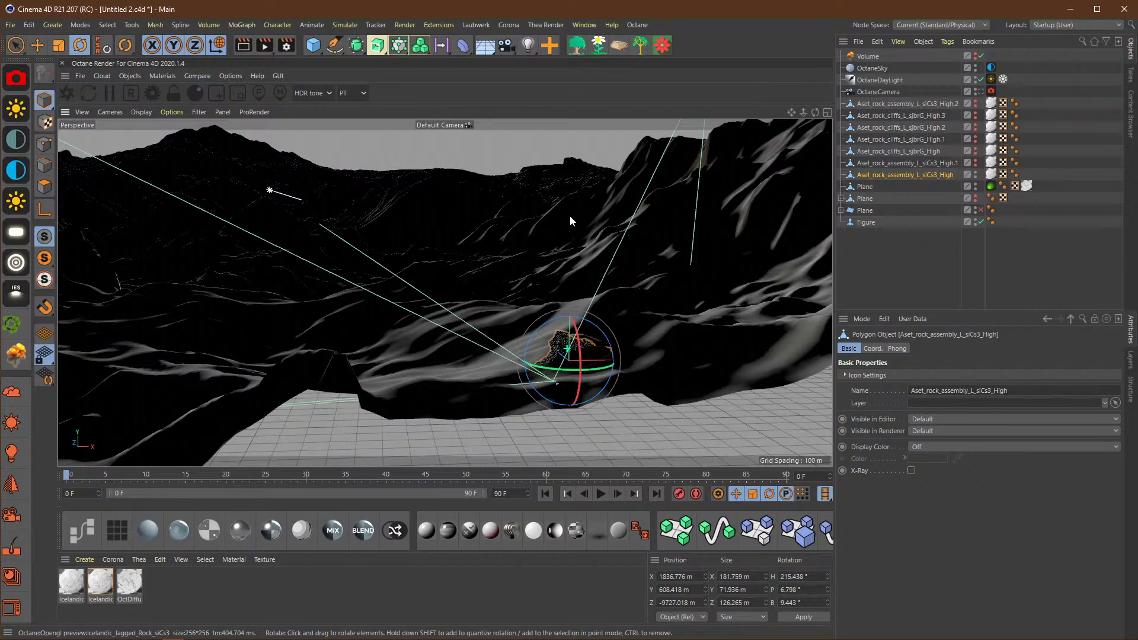
alt+right_drag(562, 344, 561, 320)
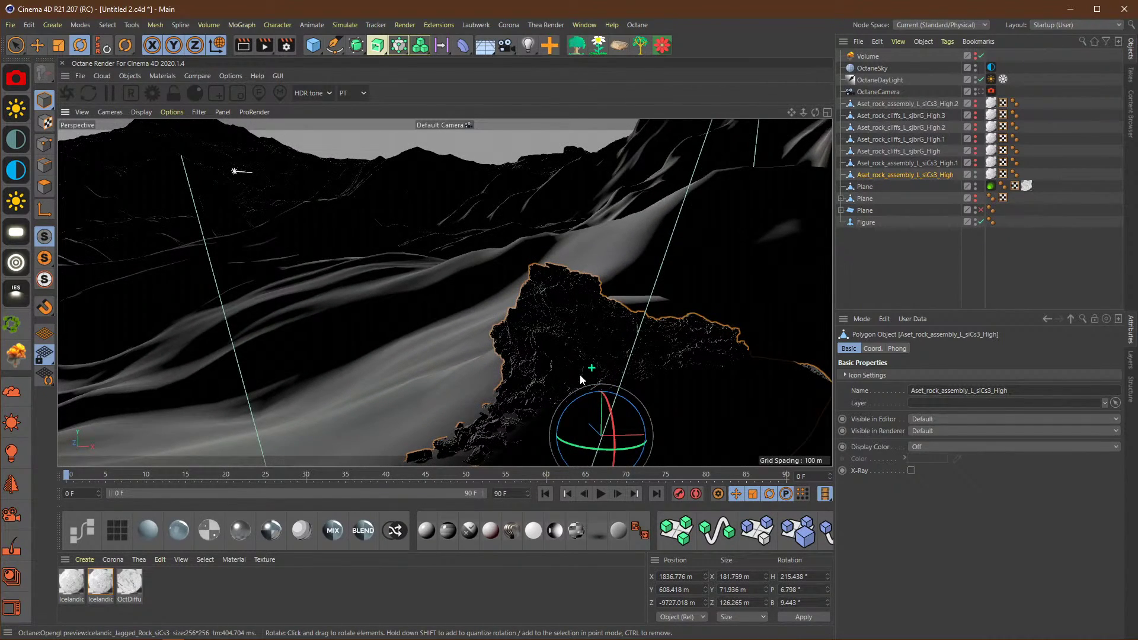
alt+drag(580, 375, 499, 382)
alt+drag(587, 398, 391, 380)
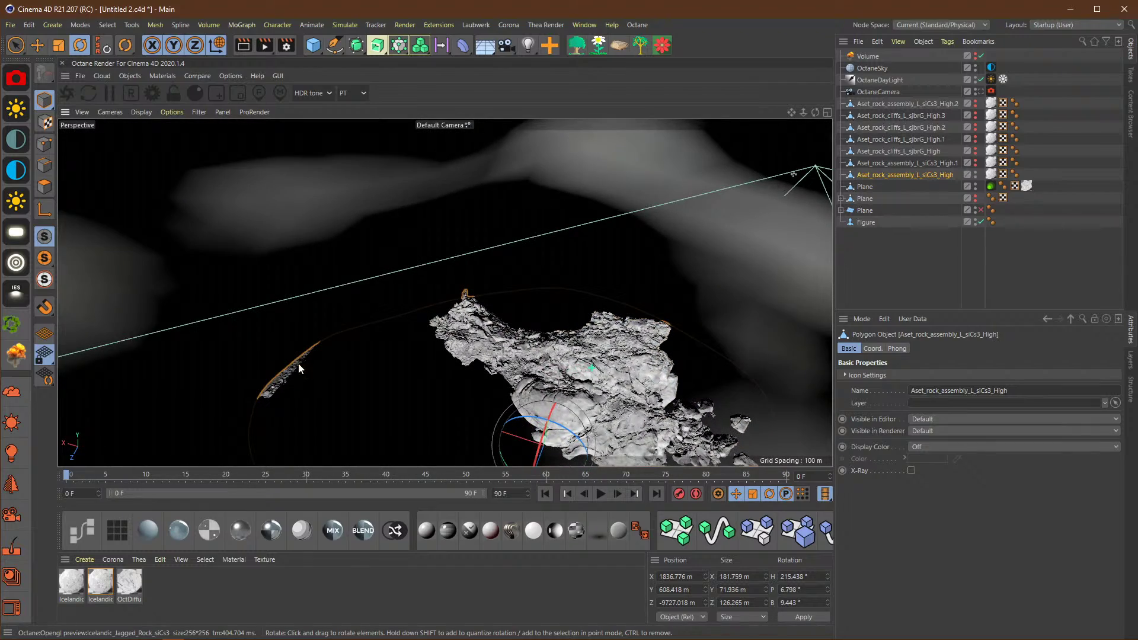
alt+drag(625, 347, 287, 222)
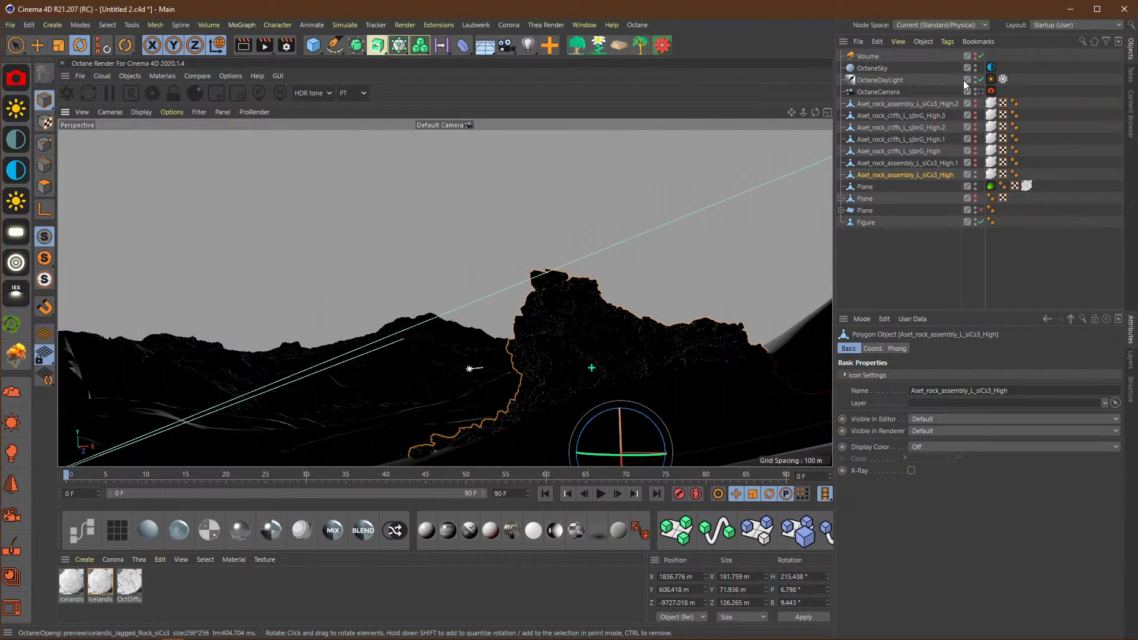
click(982, 92)
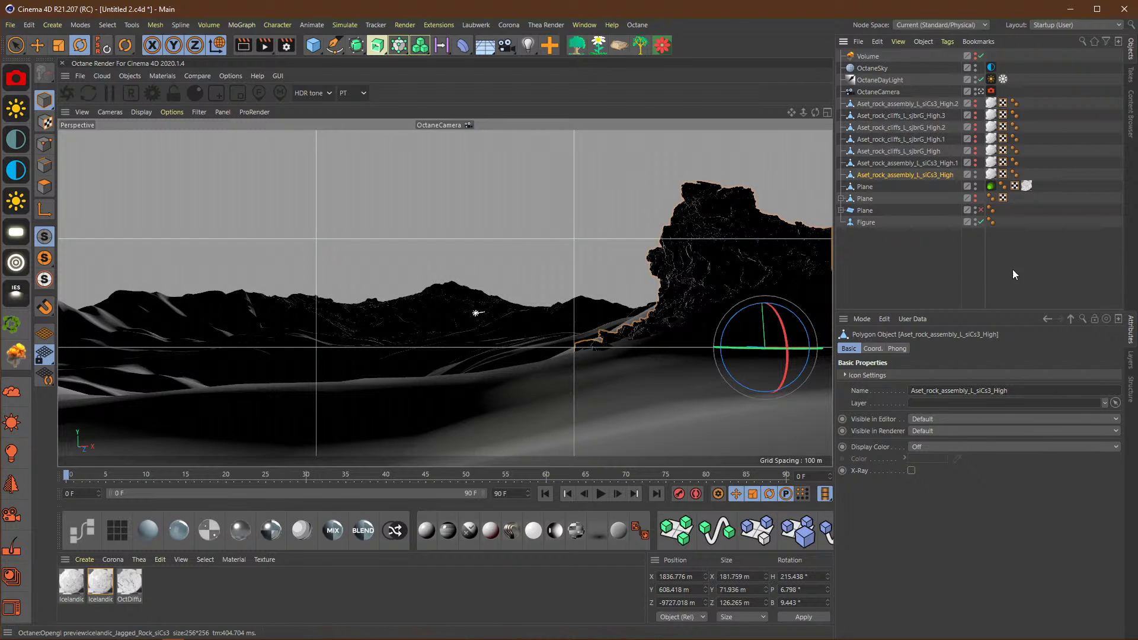
Step: Open the rock assembly's Icelandic_Jagged_Rock material in the Octane Node Editor
click(990, 174)
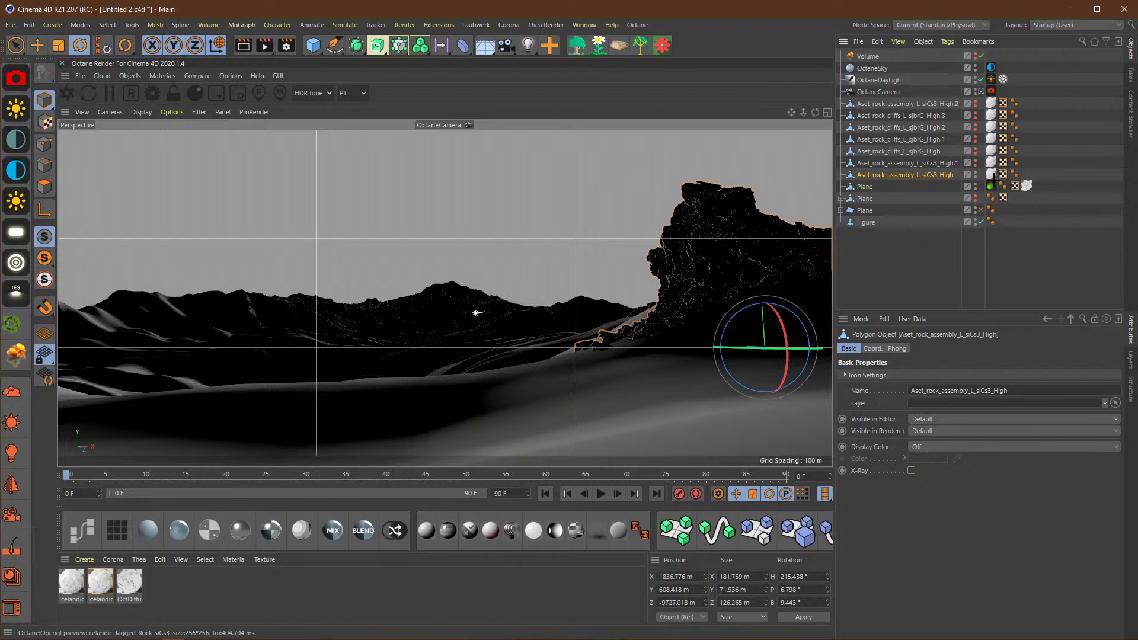
double_click(99, 585)
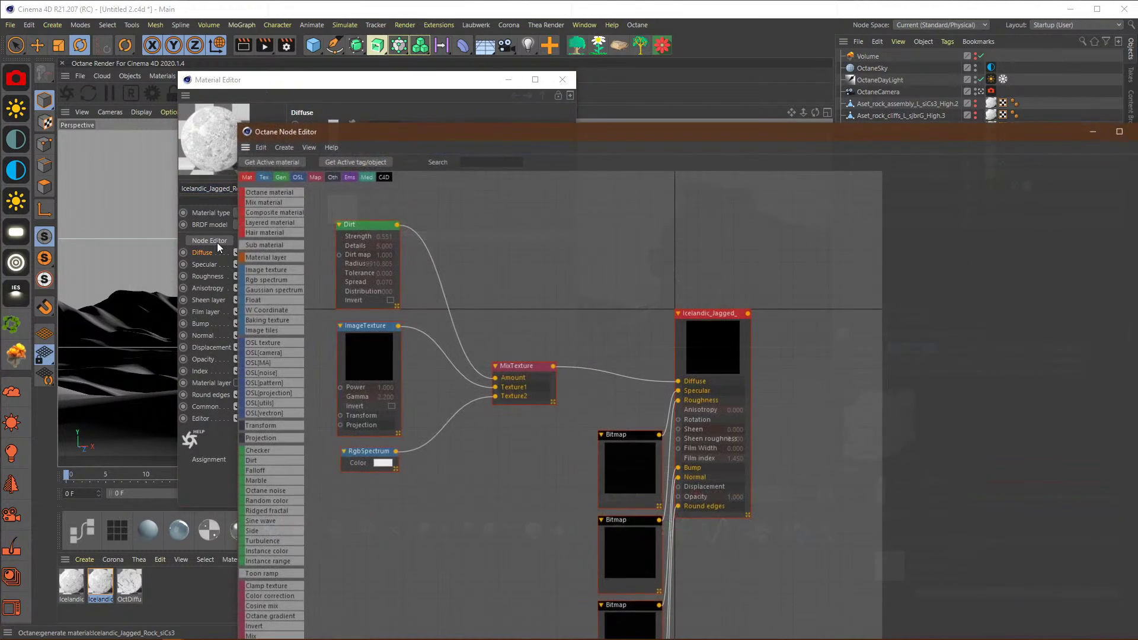
Step: Move the Bitmap and RoundEdges nodes together into a column beneath the RgbSpectrum node of the Icelandic_Jagged_Rock material
click(217, 242)
middle_drag(553, 554, 543, 421)
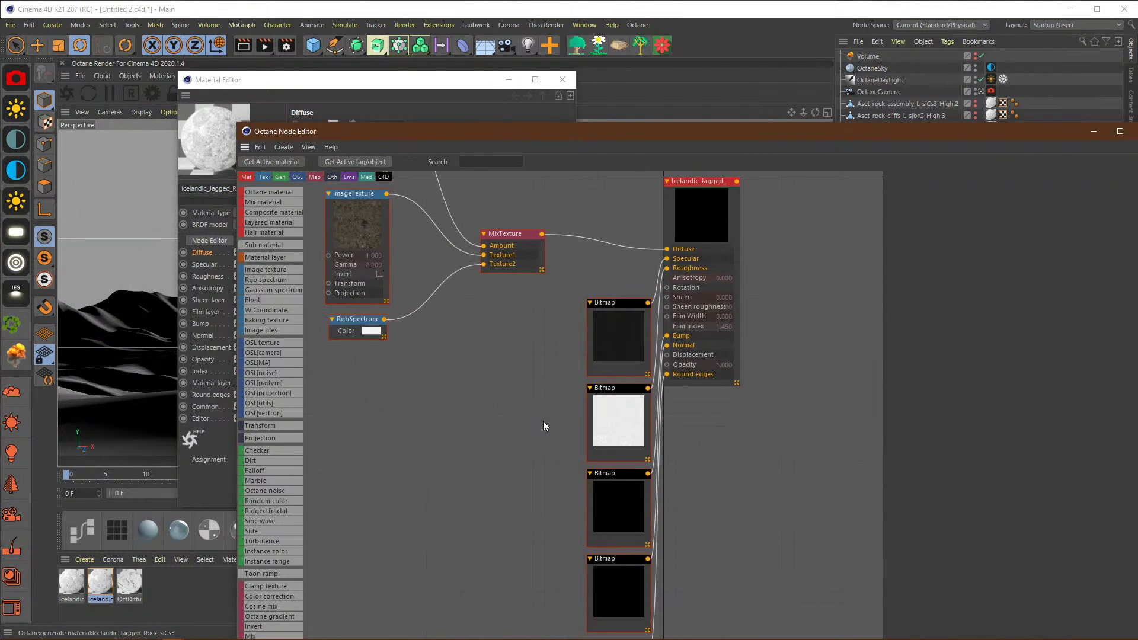
middle_drag(530, 587, 525, 490)
click(528, 564)
scroll(528, 565, down, 2)
drag(554, 520, 399, 327)
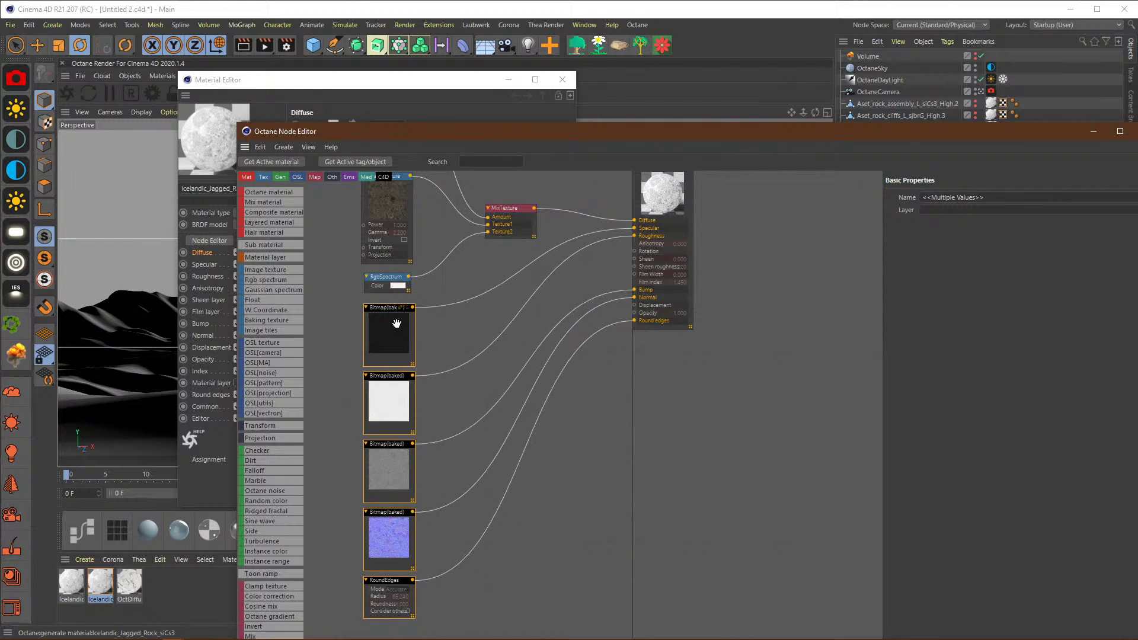
click(670, 414)
Step: Inspect the shader settings of the ImageTexture, RgbSpectrum and Dirt nodes that feed the MixTexture
middle_drag(465, 322, 613, 492)
scroll(493, 328, up, 2)
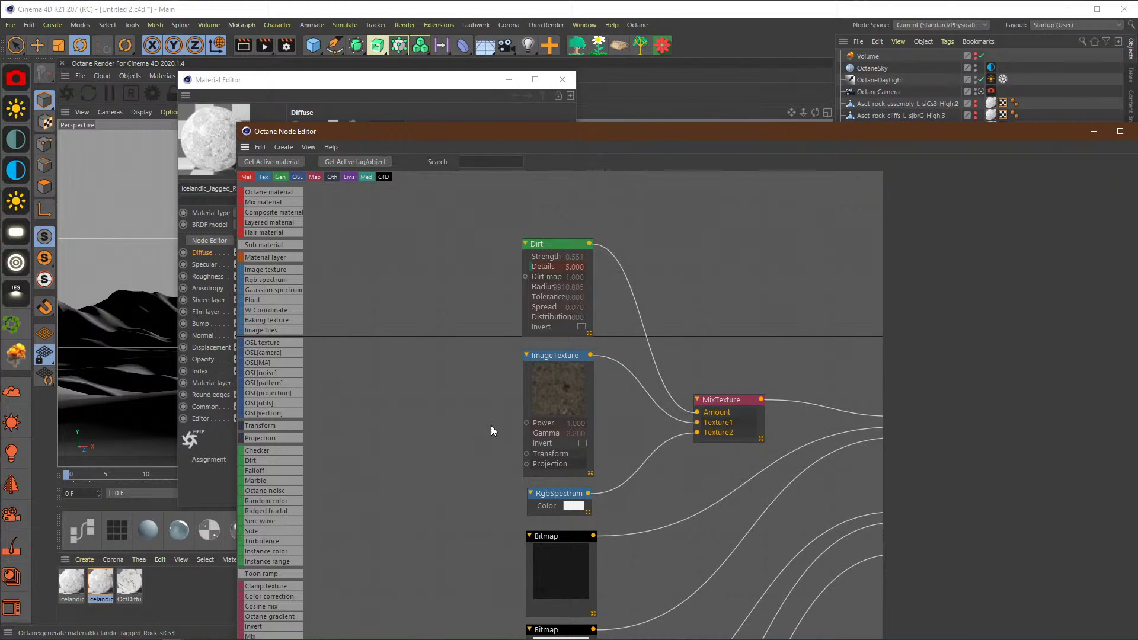
click(561, 405)
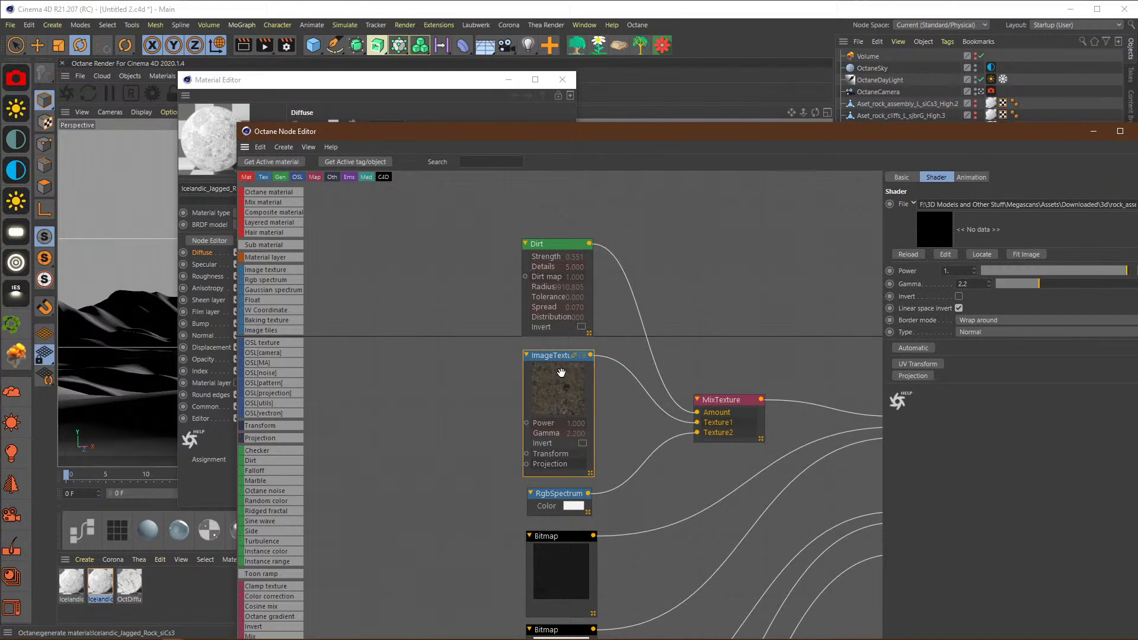
click(562, 493)
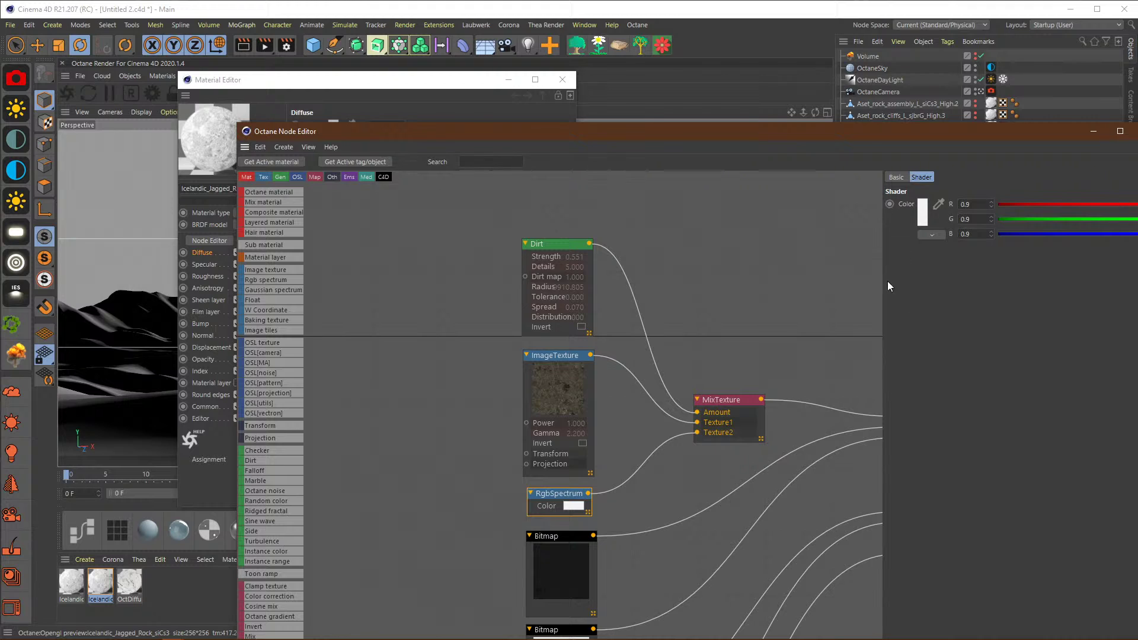
click(545, 243)
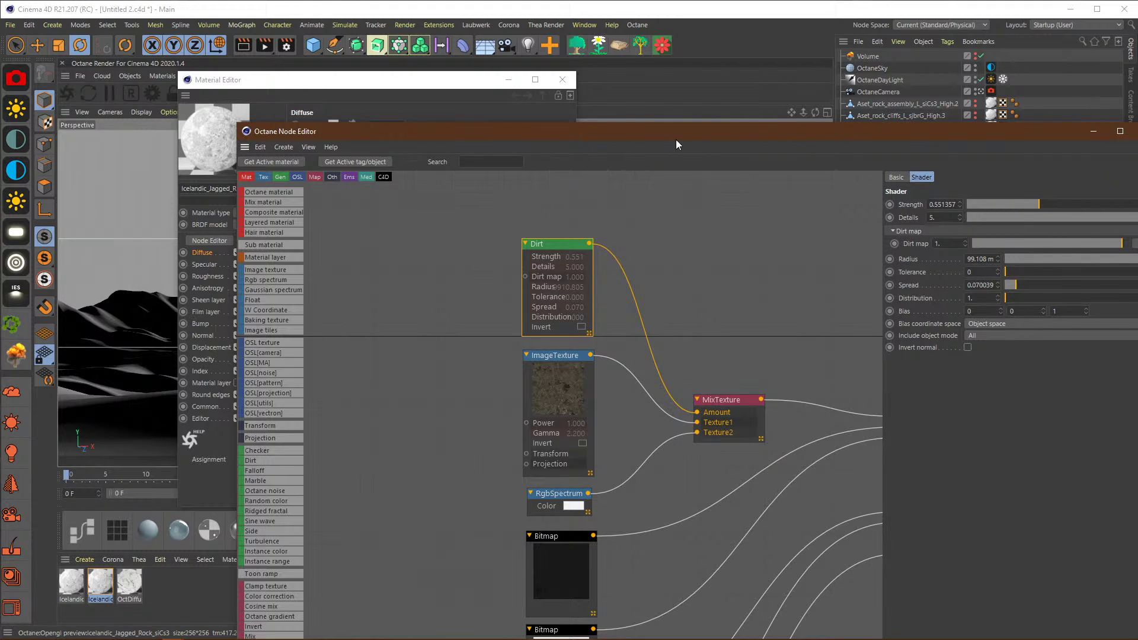
Step: Uncover the viewport by moving the Octane Node Editor lower and closing the Material Editor
drag(677, 144, 692, 366)
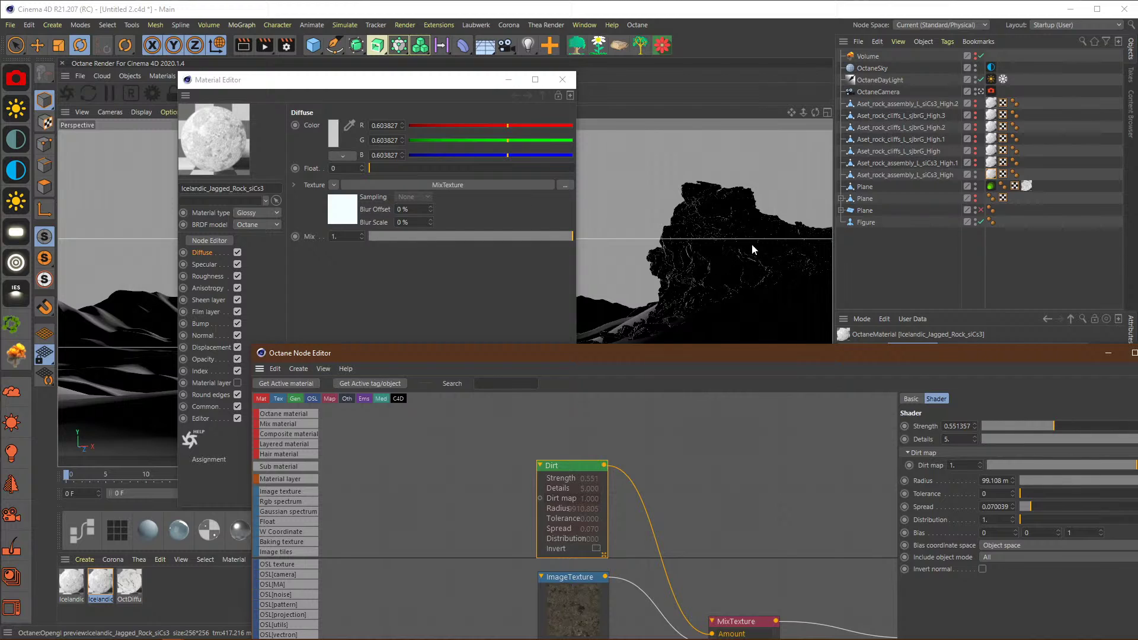
click(562, 79)
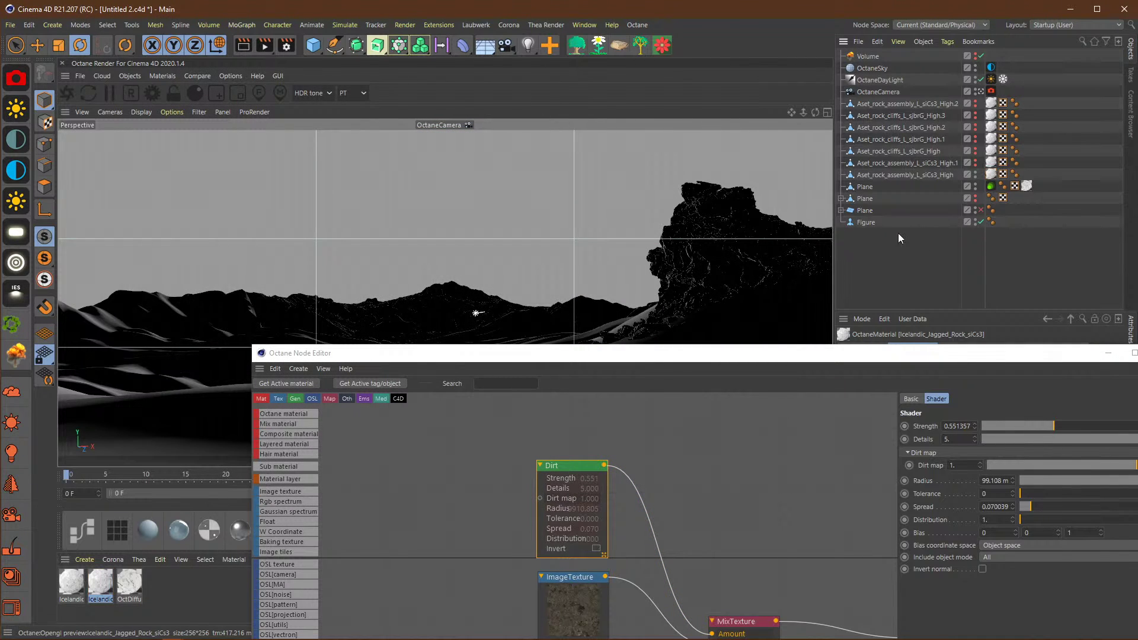
Step: Send the scene to the Octane live render and open the Windows Task Manager
click(72, 95)
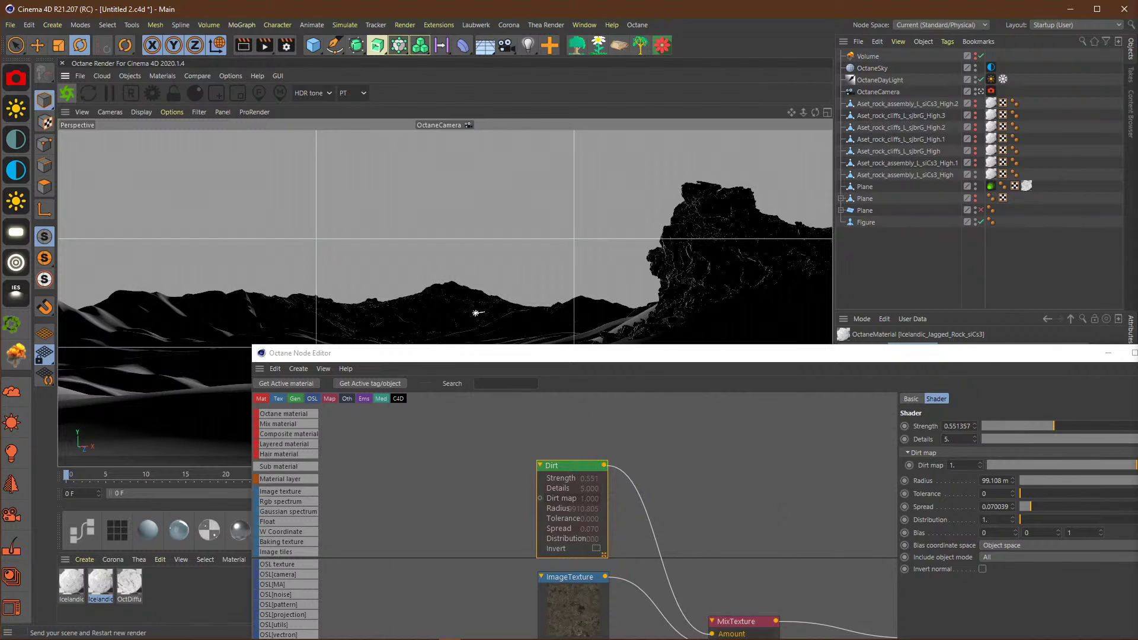
right_click(744, 633)
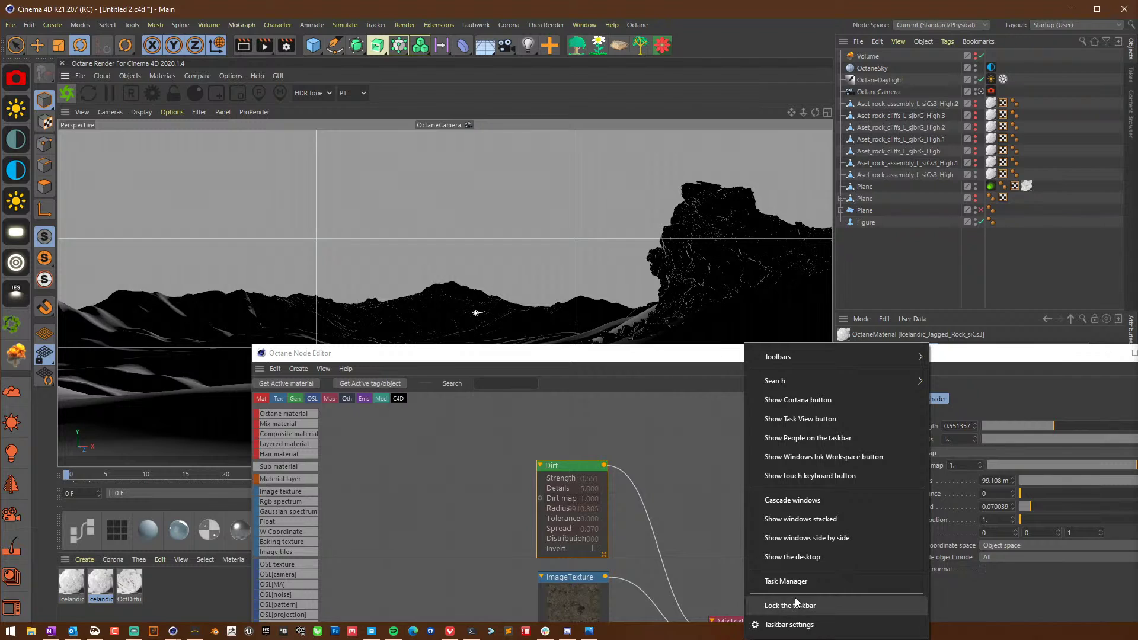
click(795, 581)
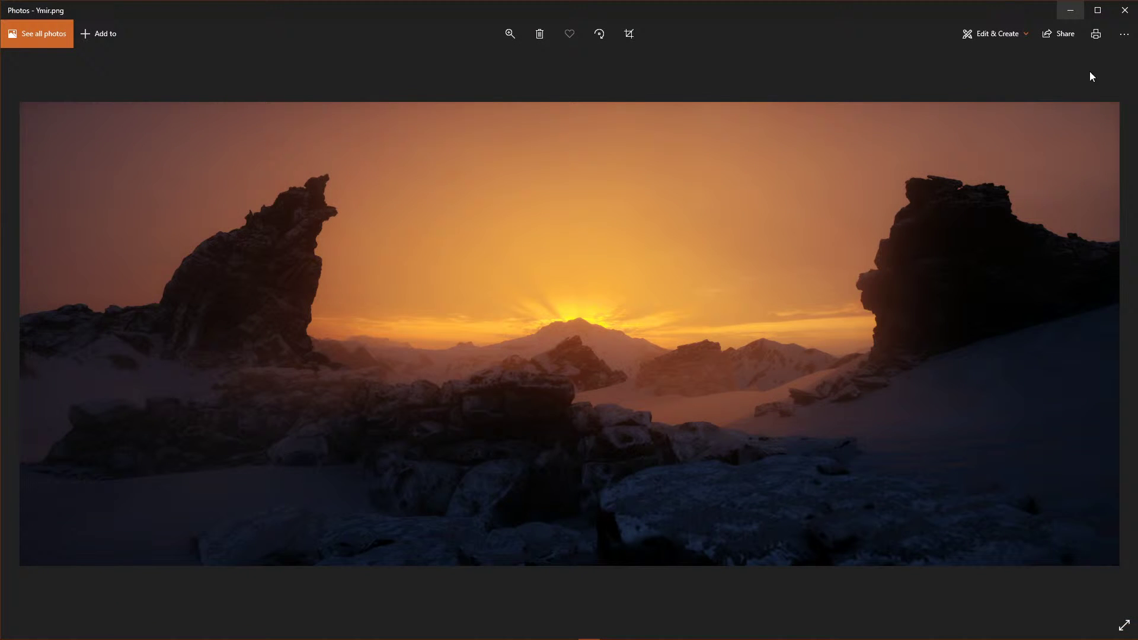
Step: Close the Ymir.png image and end the Gaea task in Task Manager without saving its terrain
click(1124, 10)
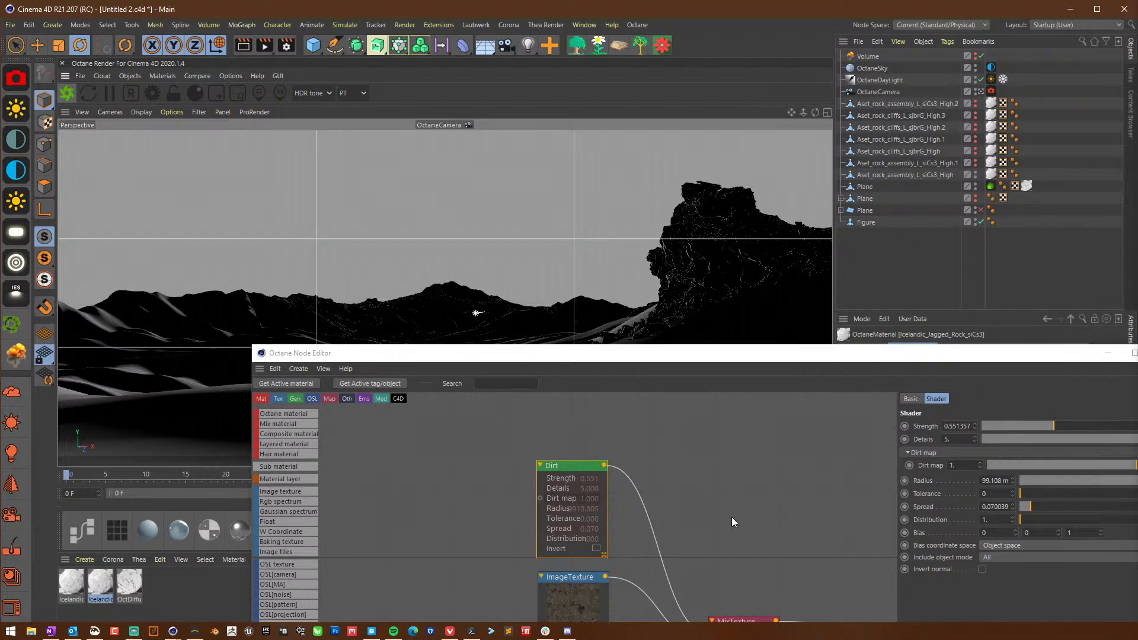
key(ctrl+shift+Escape)
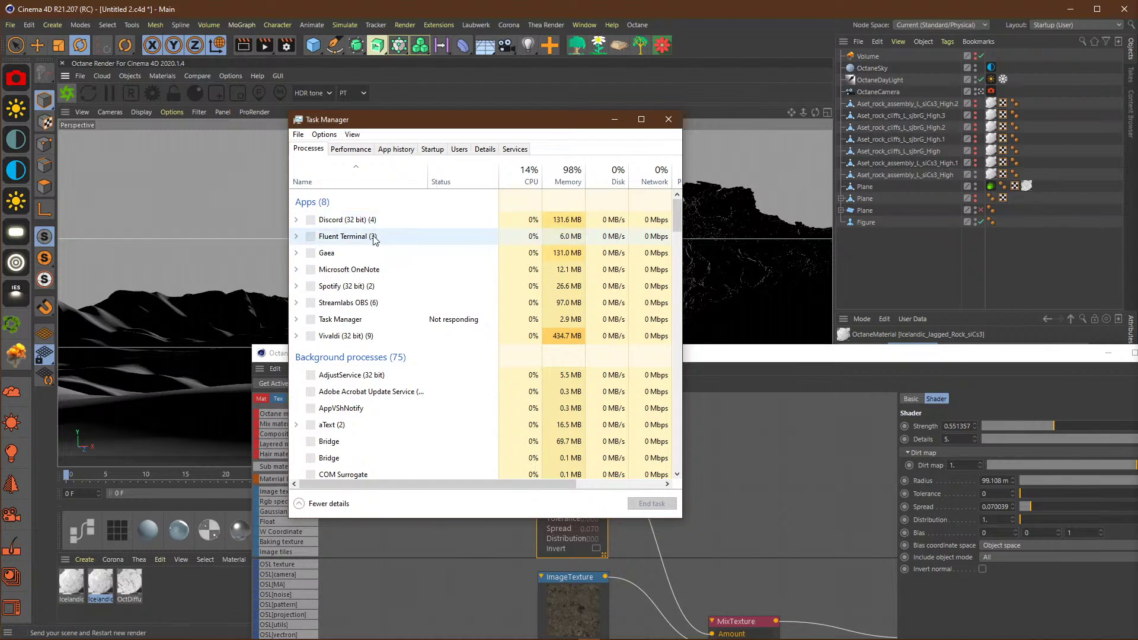
click(363, 254)
click(651, 509)
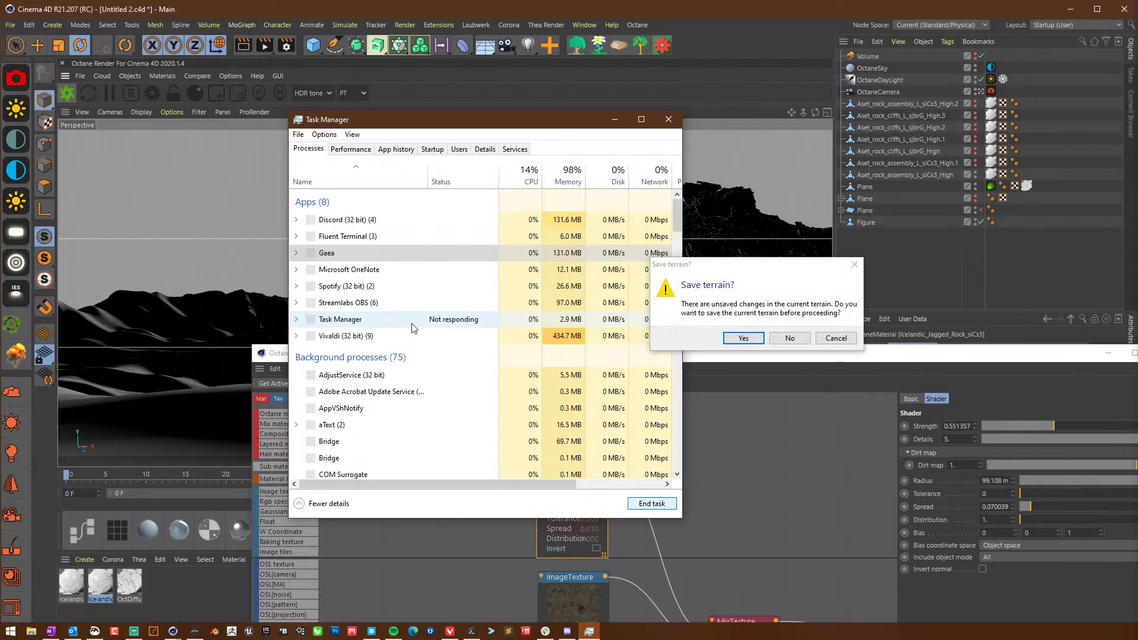
click(777, 340)
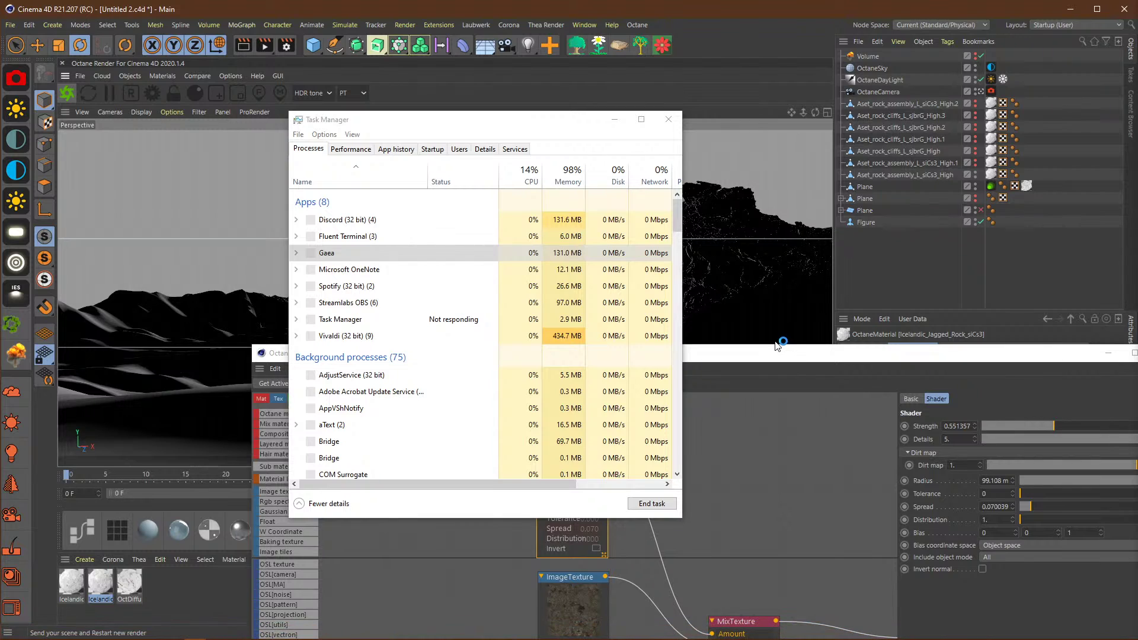
Step: Force the unresponsive Cinema 4D to quit through Task Manager and close Task Manager
click(360, 239)
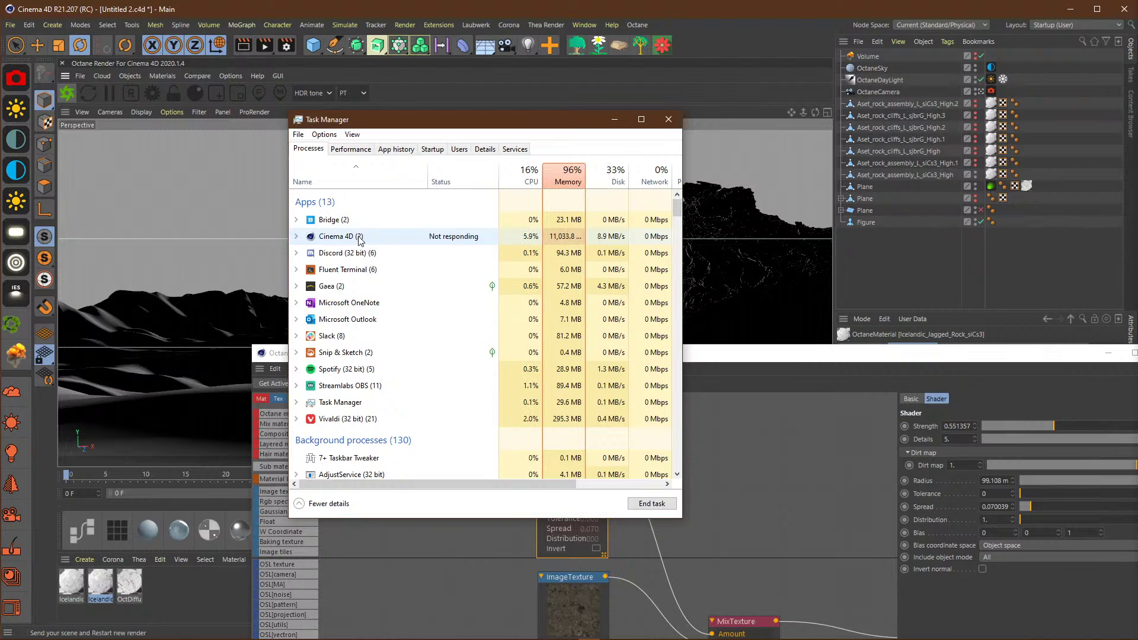
click(359, 238)
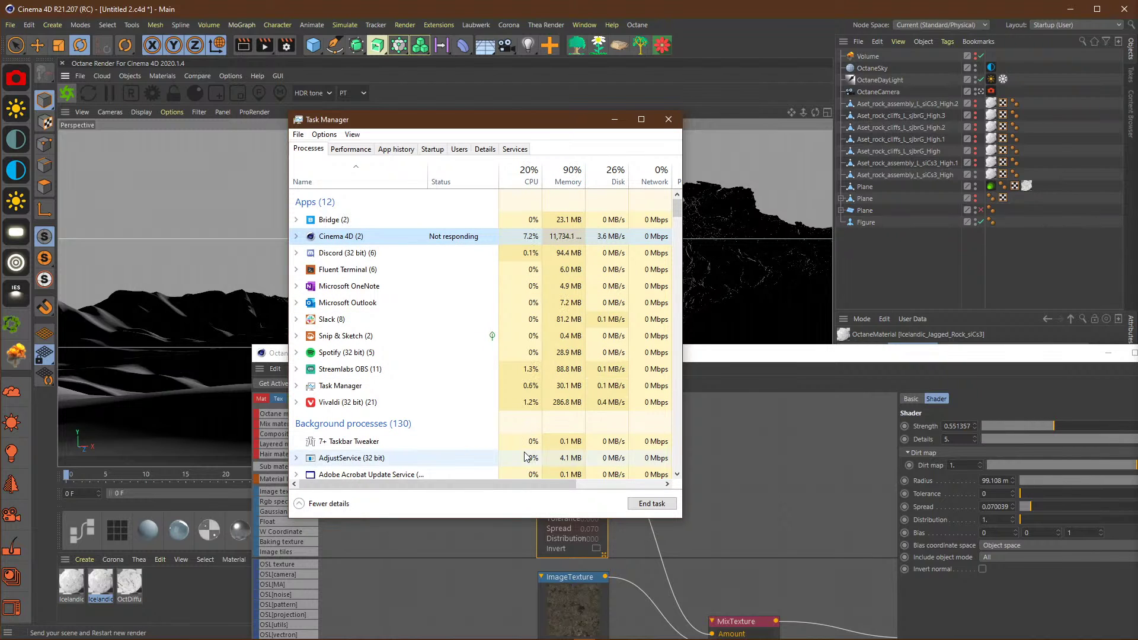
click(651, 504)
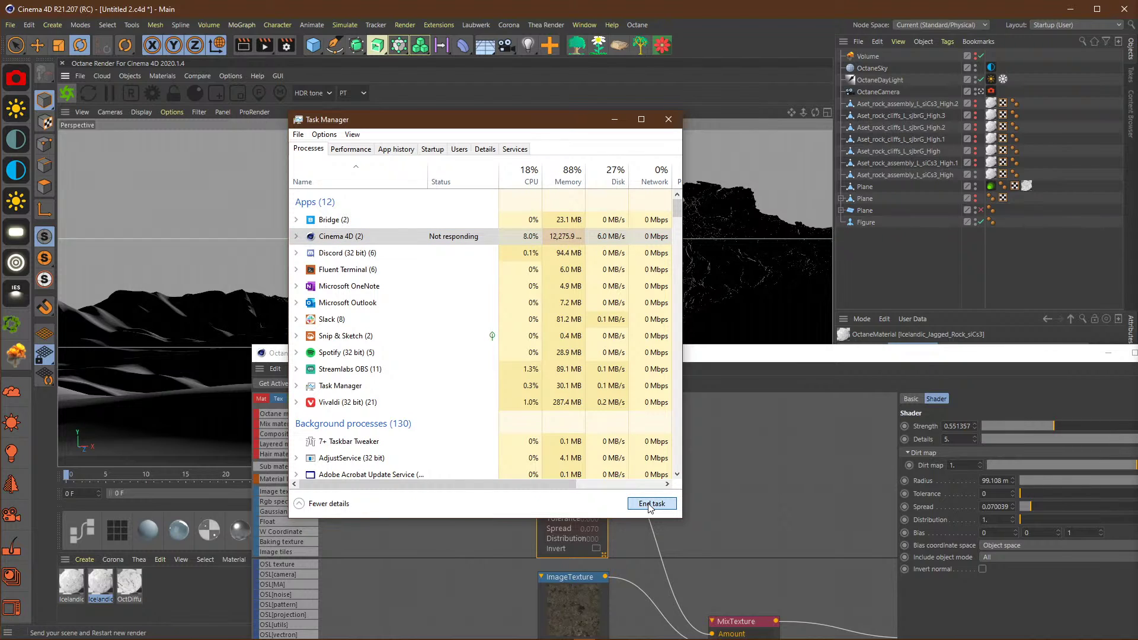
click(650, 505)
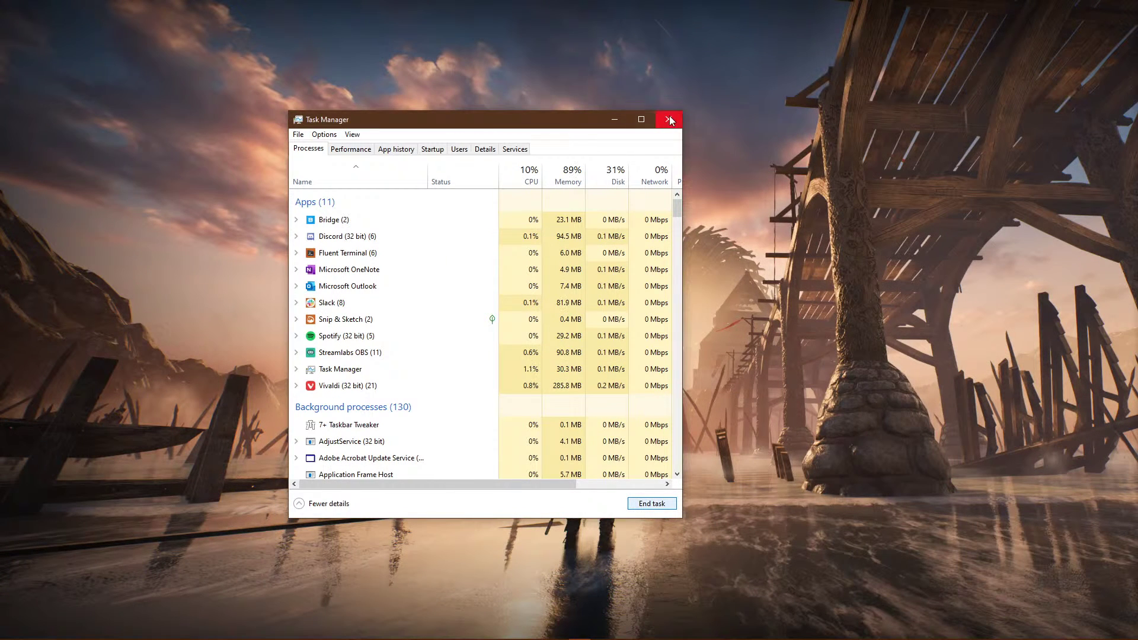
click(669, 119)
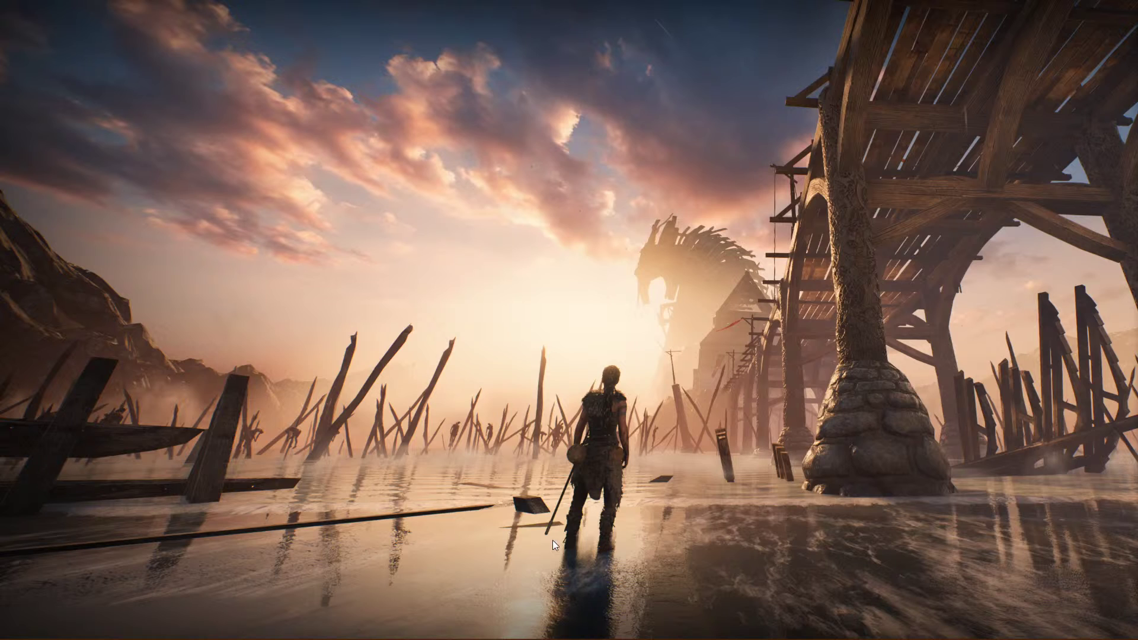
Step: Relaunch Cinema 4D and maximize its window
mouse_move(326, 637)
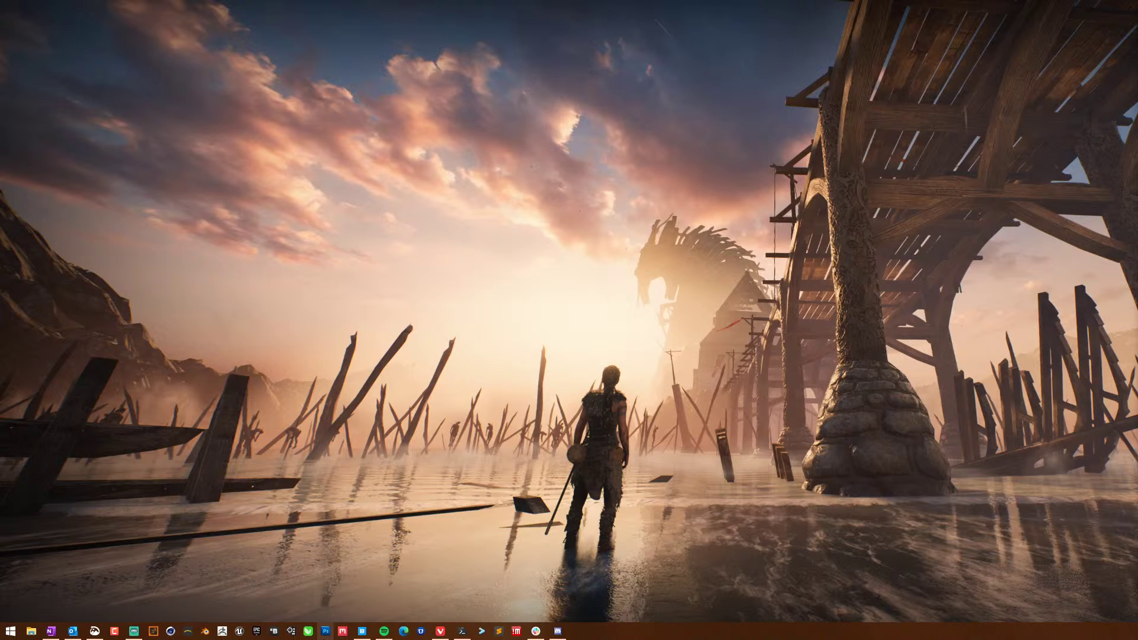
click(171, 631)
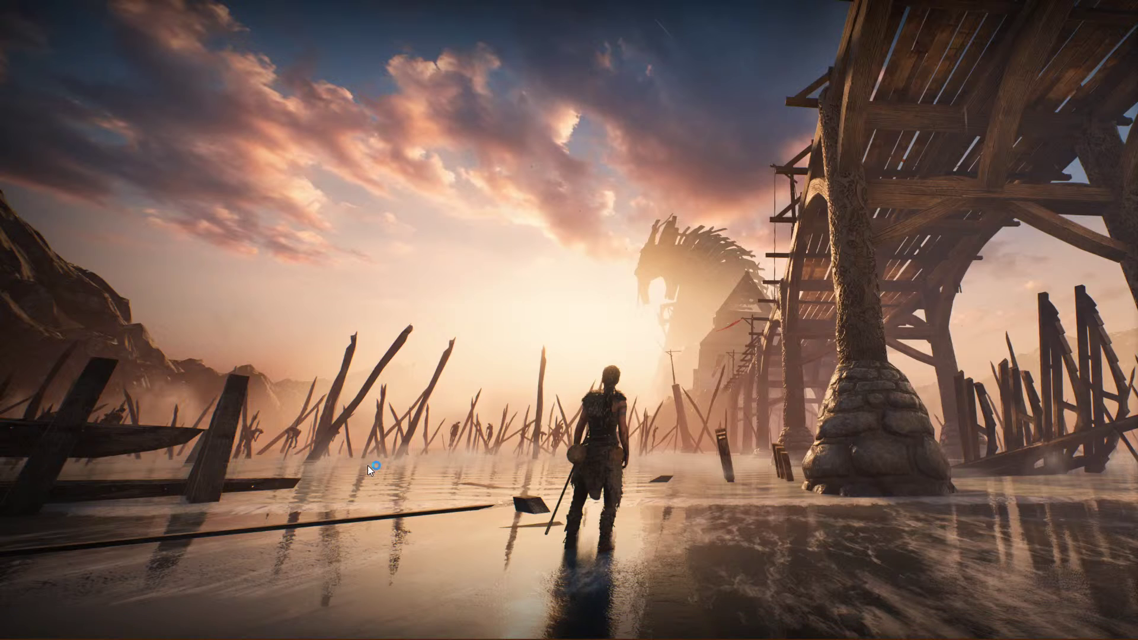
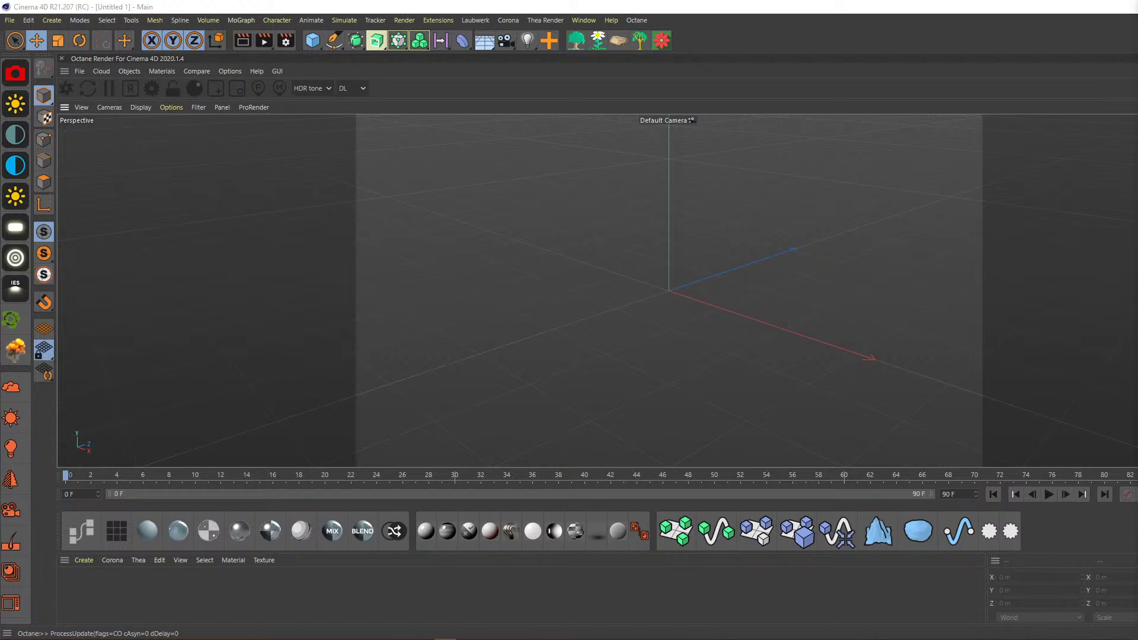
double_click(700, 5)
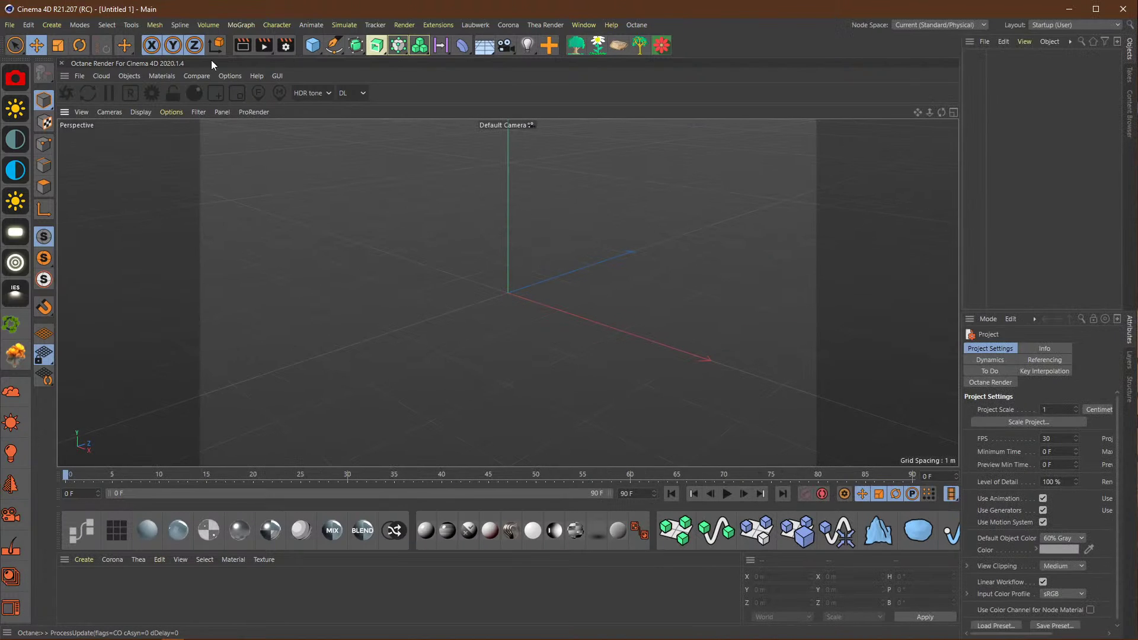
Step: Open the Untitled 2 project from the Desktop
click(10, 26)
click(39, 56)
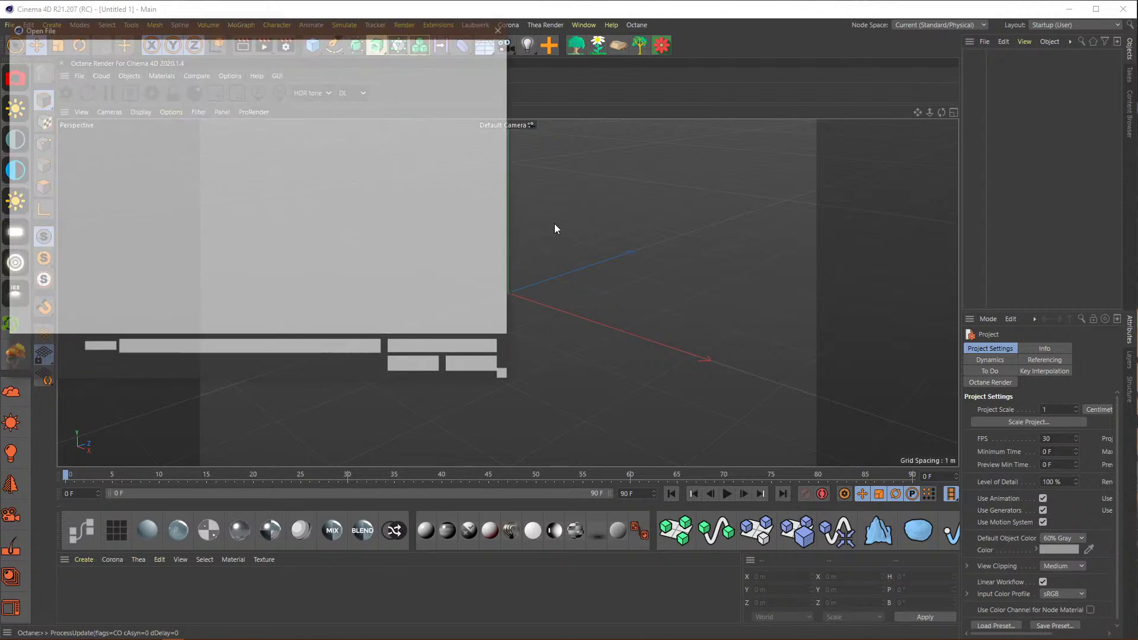
click(269, 118)
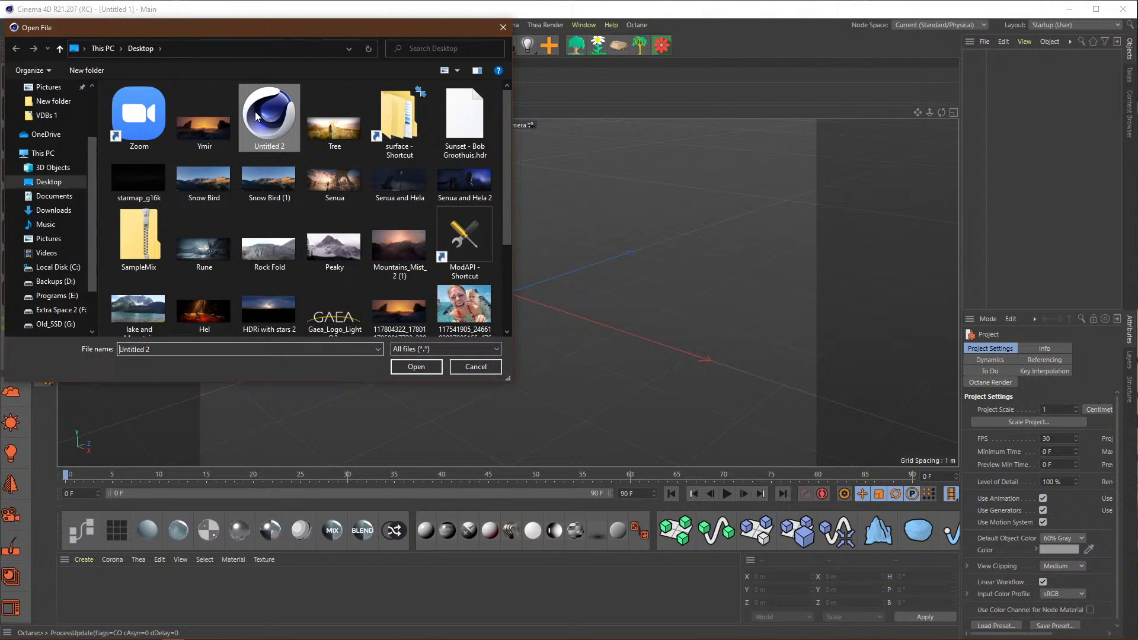
click(420, 366)
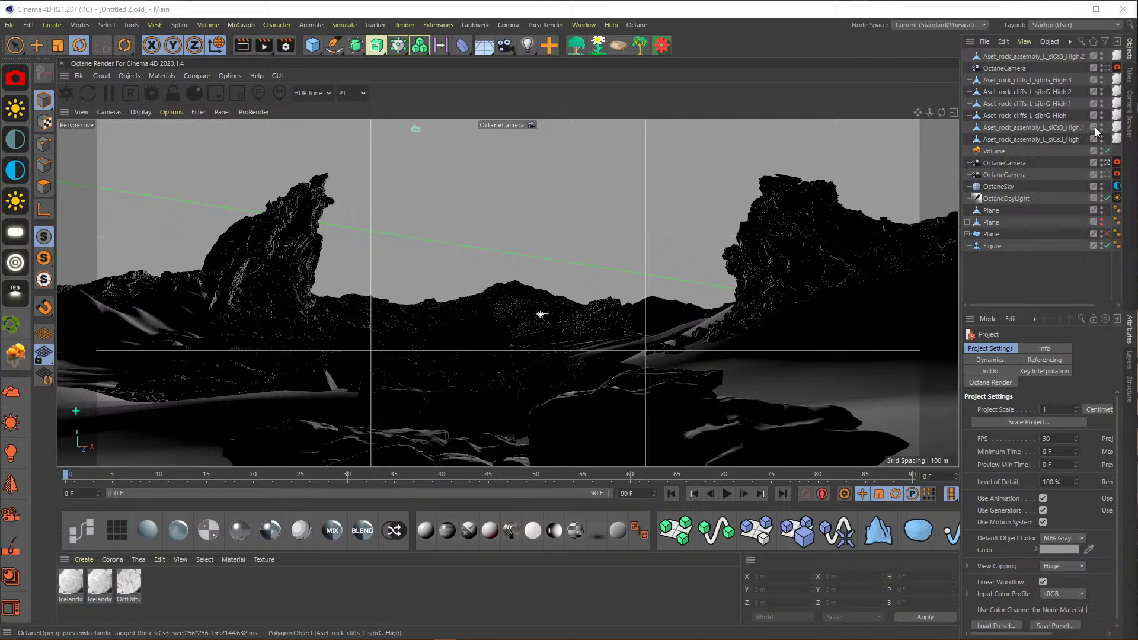
Step: Widen the object list and hide all the rock assembly and rock cliff objects
drag(961, 277, 887, 276)
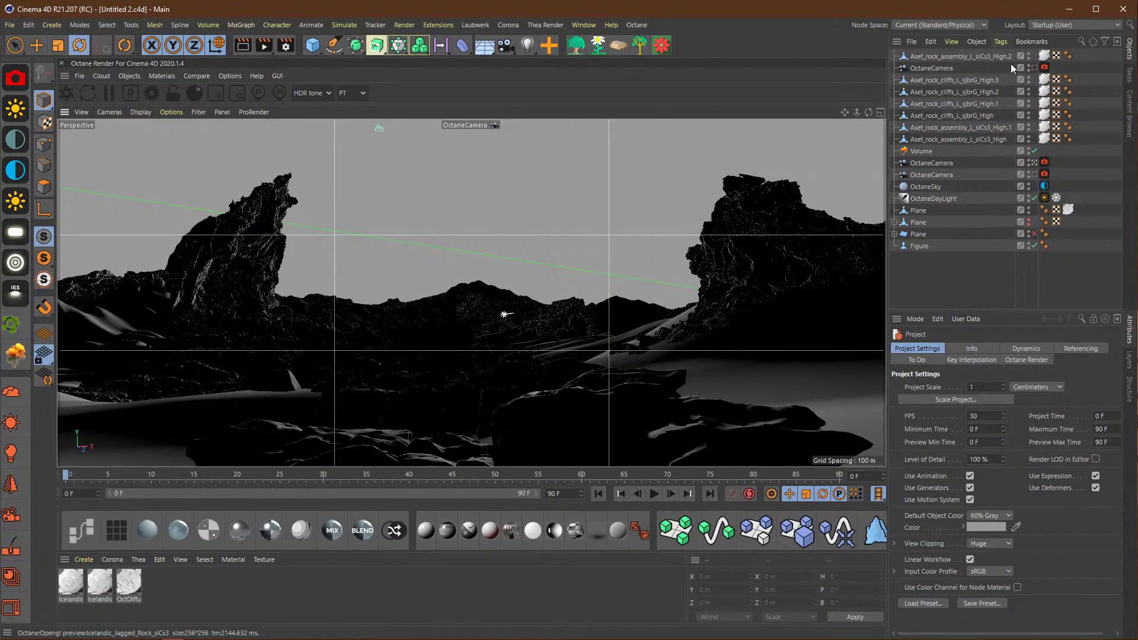
click(1028, 77)
drag(1027, 77, 1035, 134)
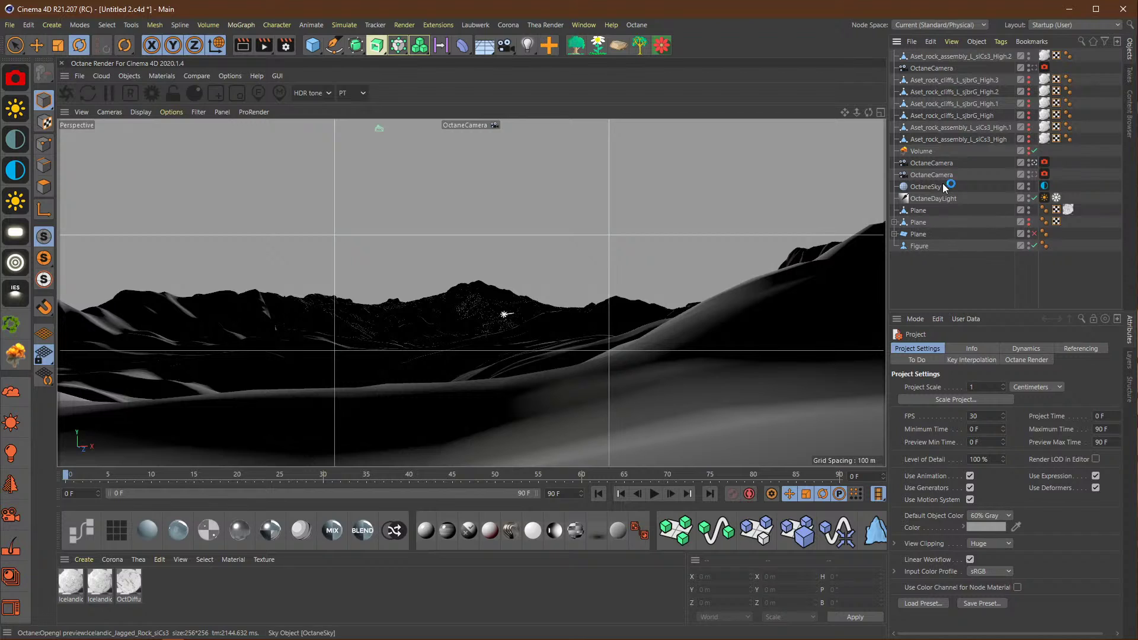
Step: Delete the two inactive OctaneCamera objects from the scene
click(931, 69)
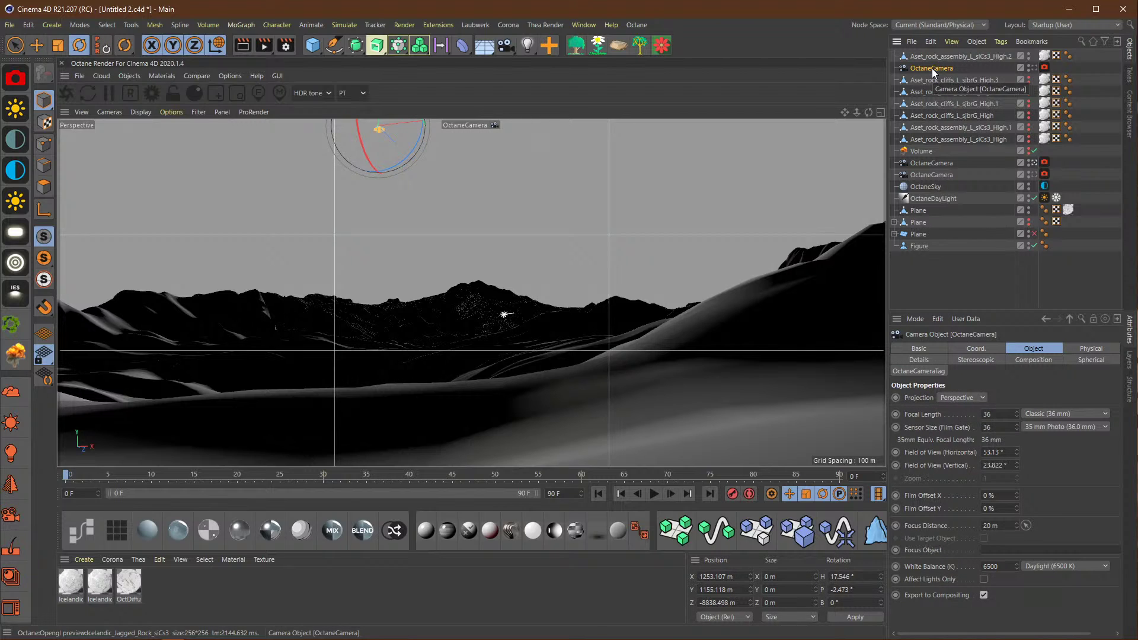
key(Delete)
click(923, 163)
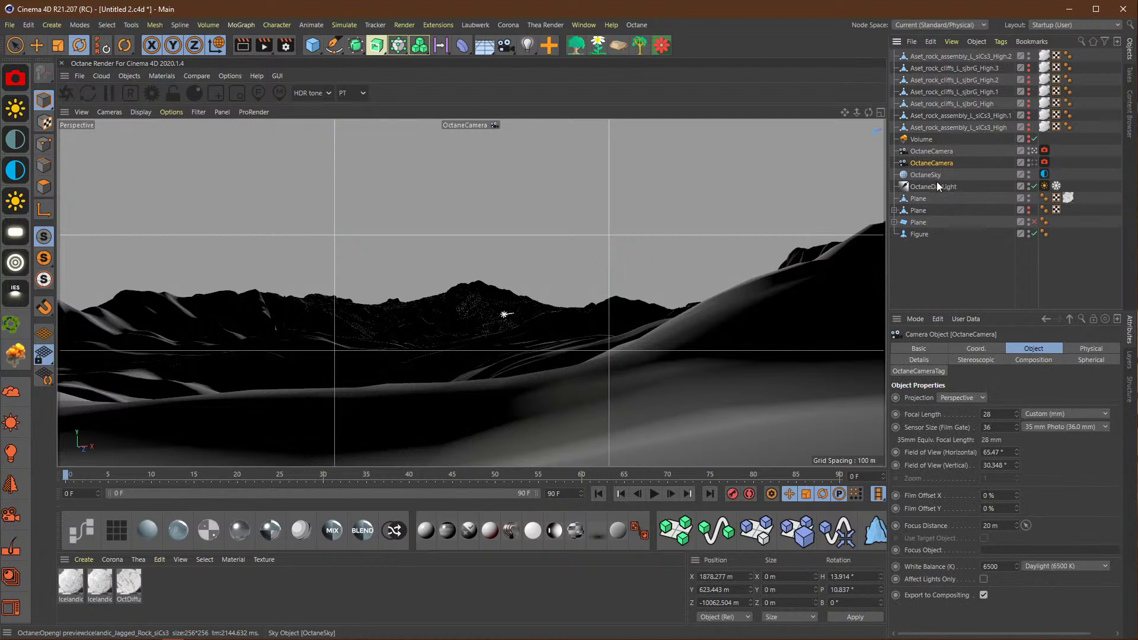
key(Delete)
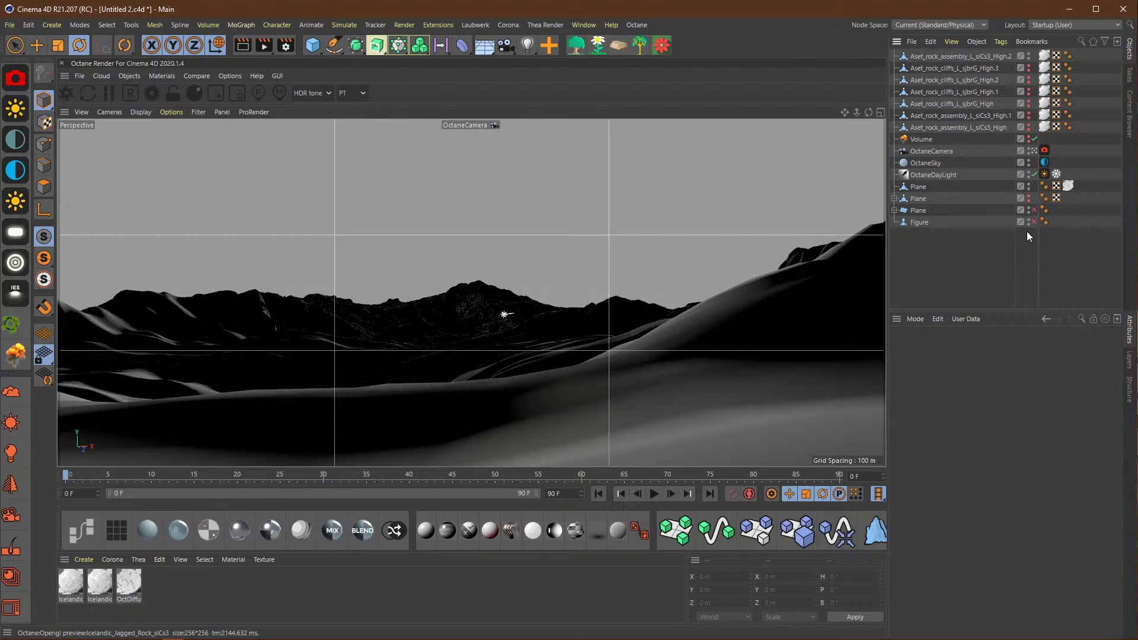
Step: Enable the Figure object and switch the view from the OctaneCamera to the default camera
click(975, 223)
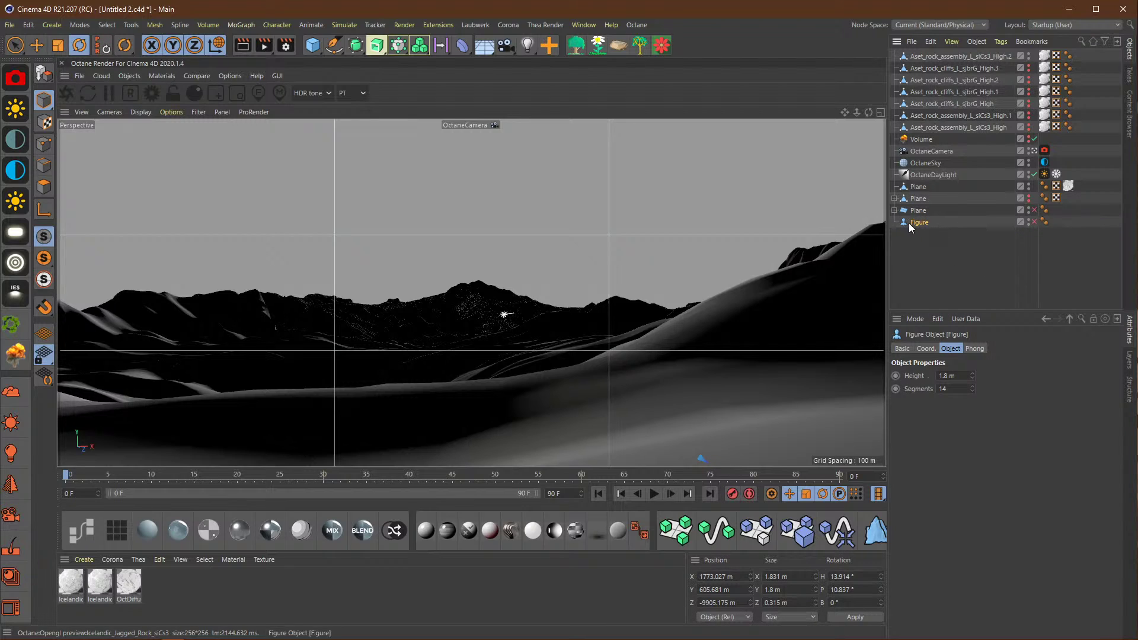
click(313, 45)
click(948, 264)
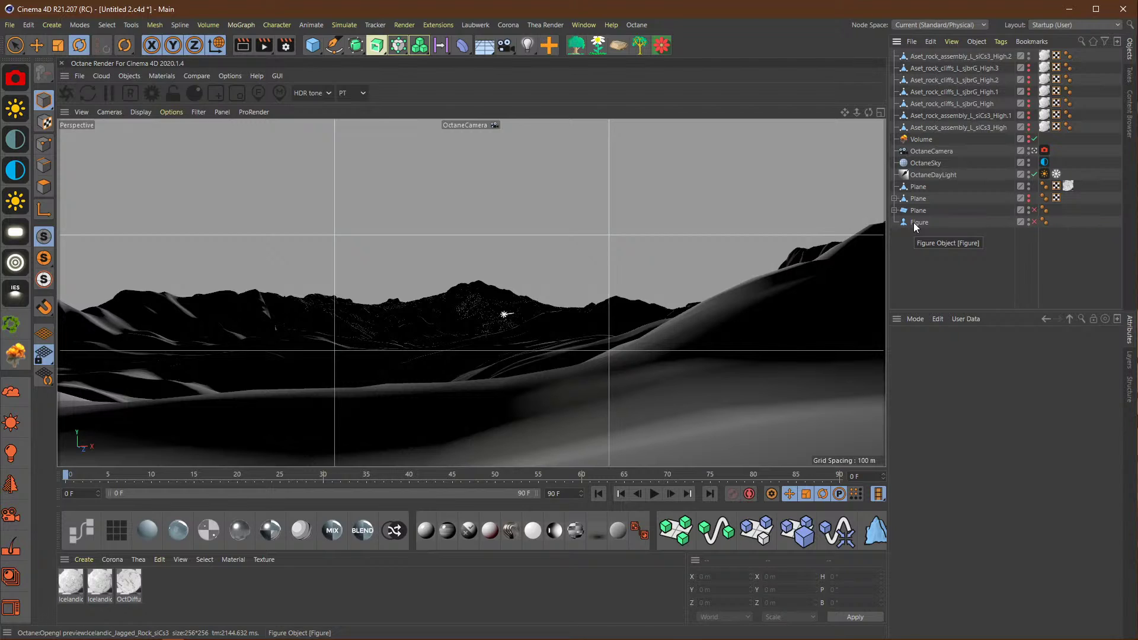
click(1034, 222)
click(1032, 151)
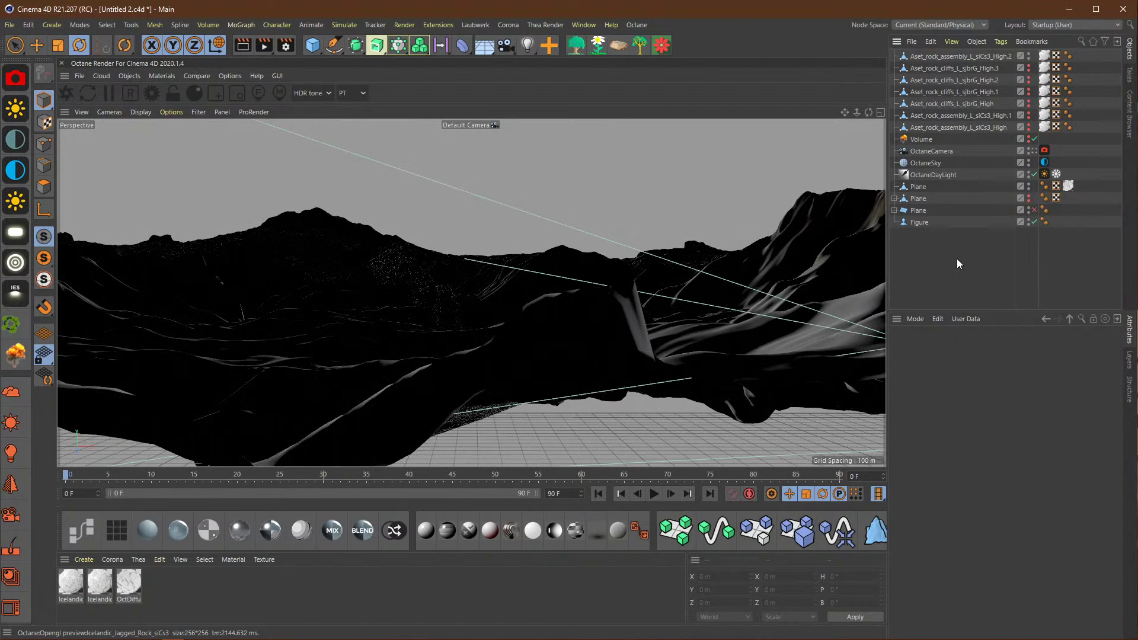
Step: Frame the Figure object and examine it from several distances and angles to judge its scale against the terrain
click(919, 223)
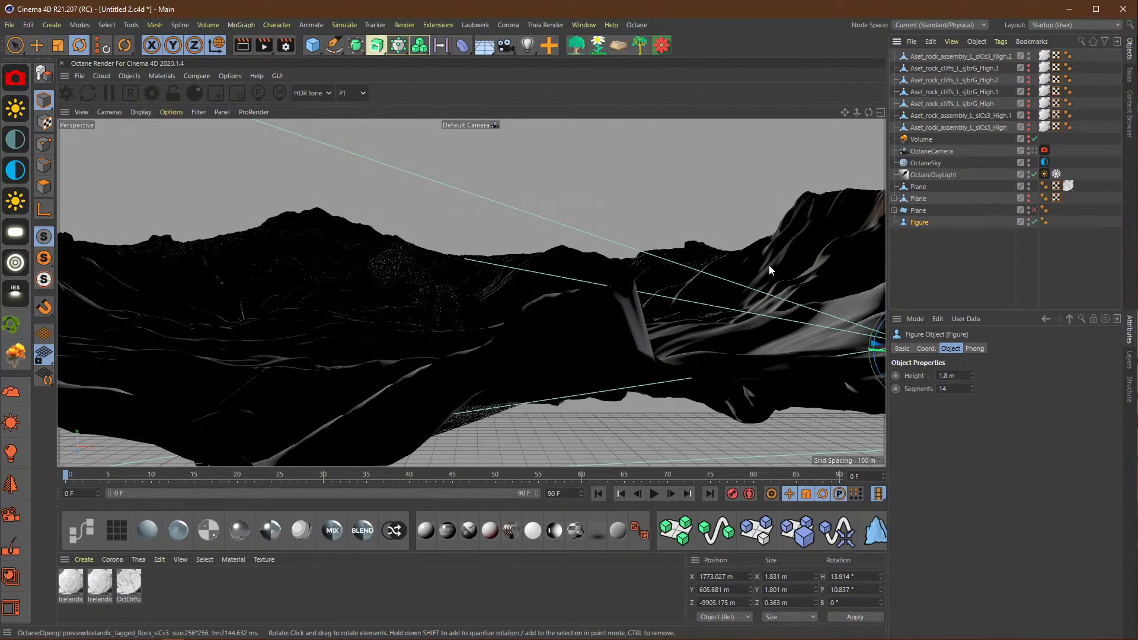
key(o)
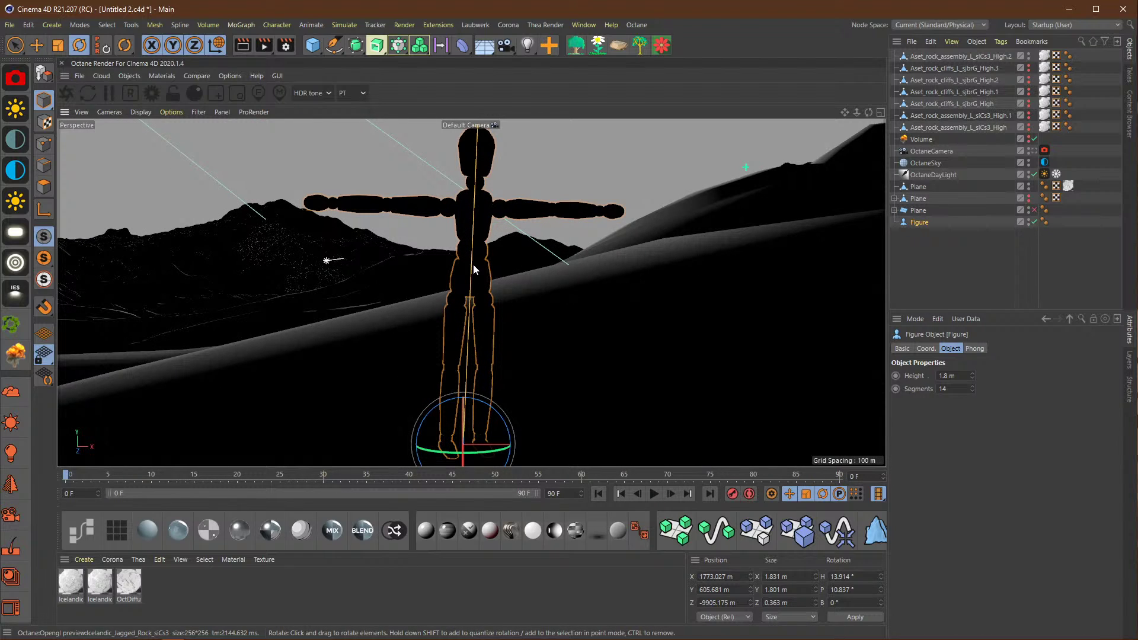
alt+middle_drag(477, 148, 476, 155)
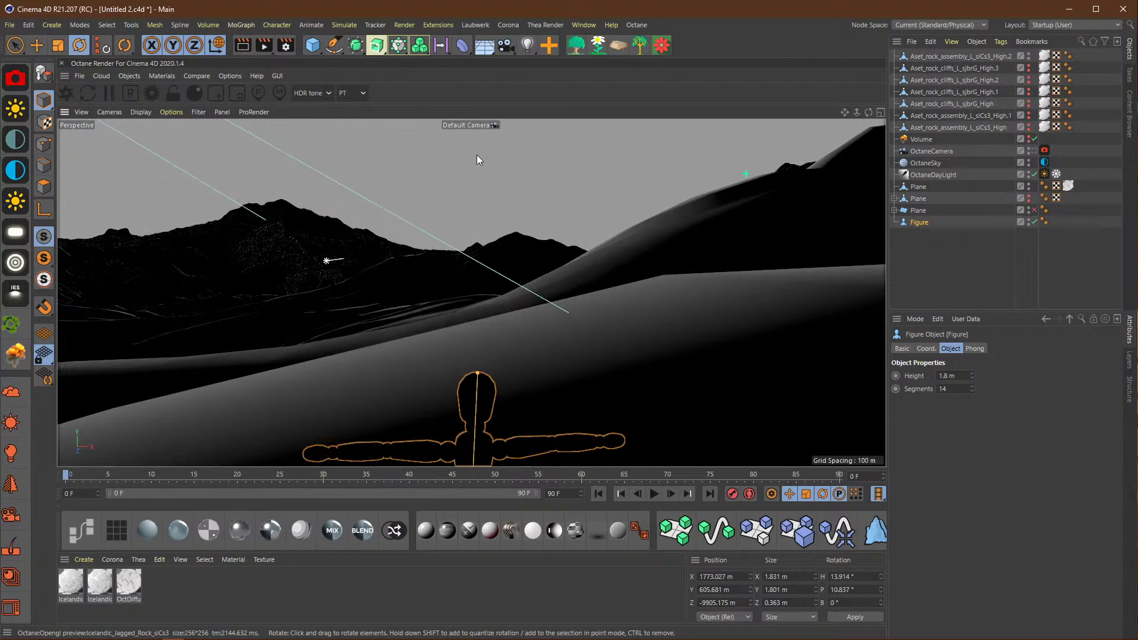
alt+middle_drag(477, 396, 477, 394)
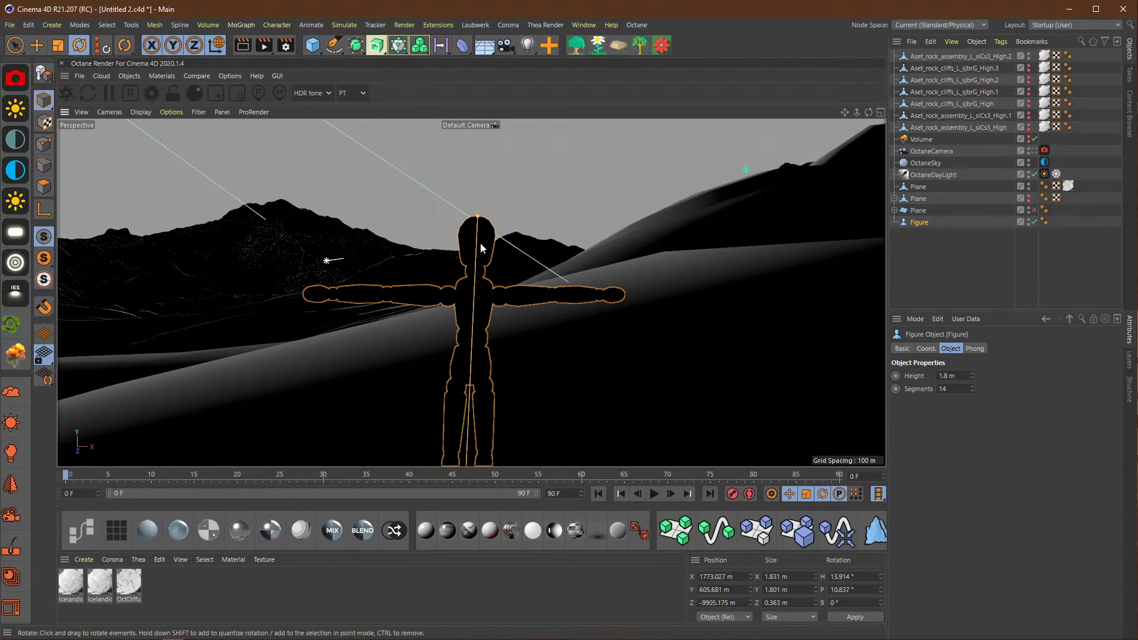
drag(480, 243, 480, 249)
scroll(479, 248, down, 2)
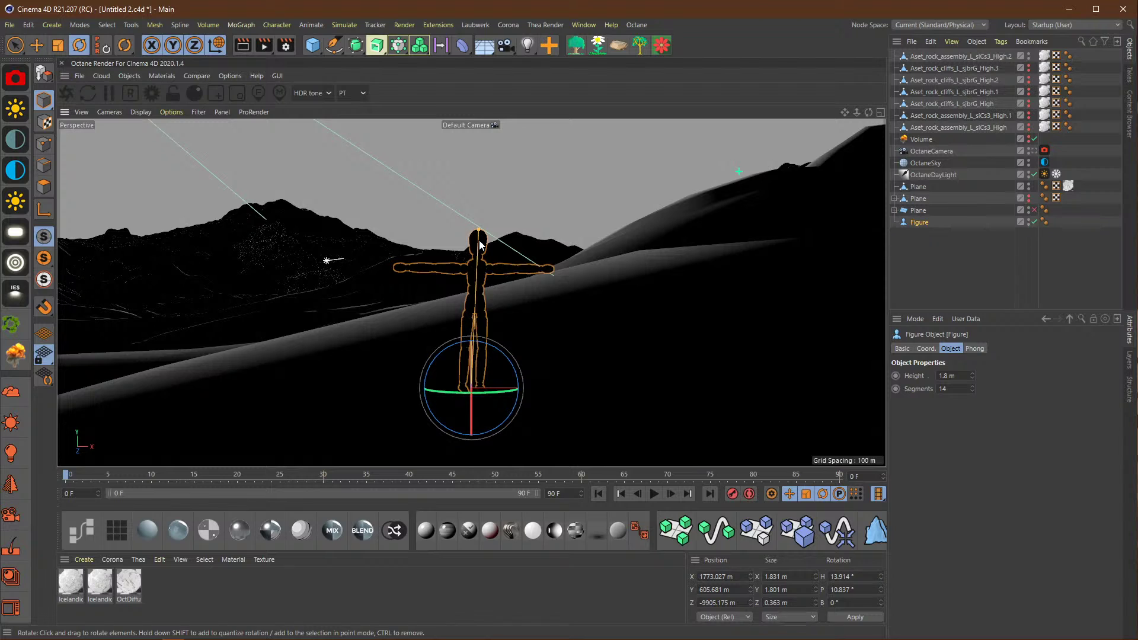
scroll(480, 244, up, 2)
scroll(480, 245, down, 2)
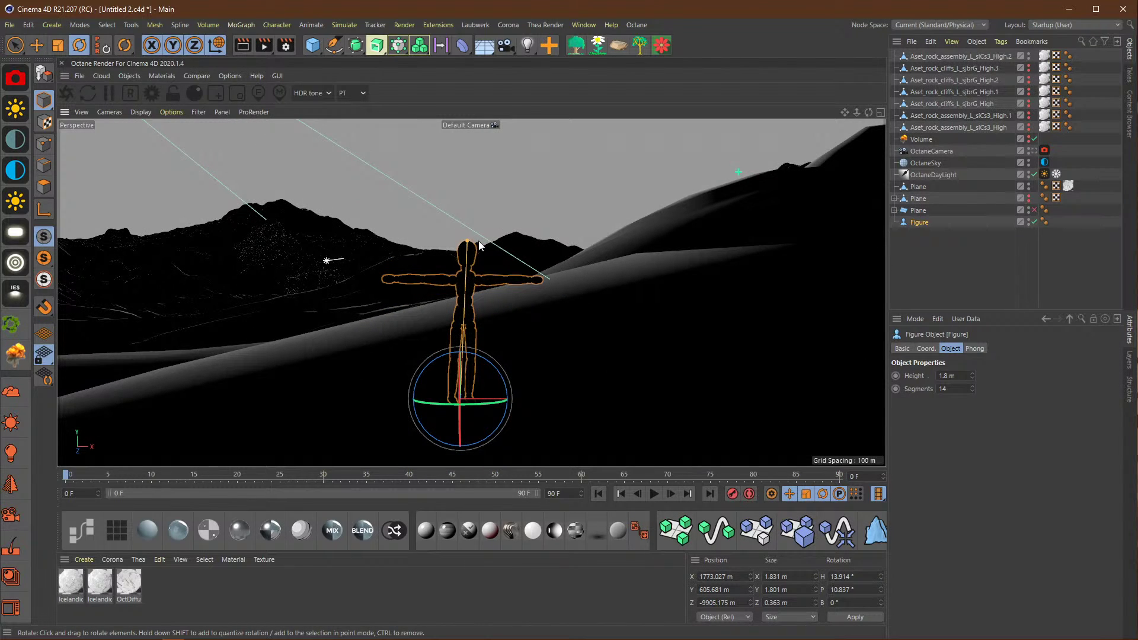
scroll(480, 244, up, 1)
scroll(479, 245, up, 8)
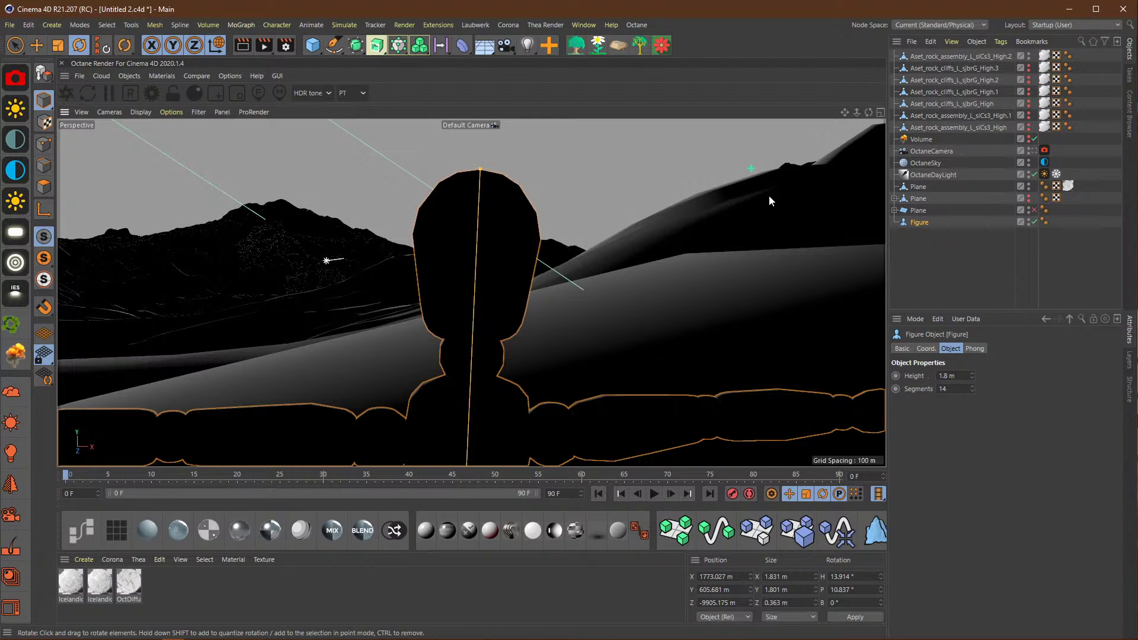
alt+drag(473, 235, 375, 231)
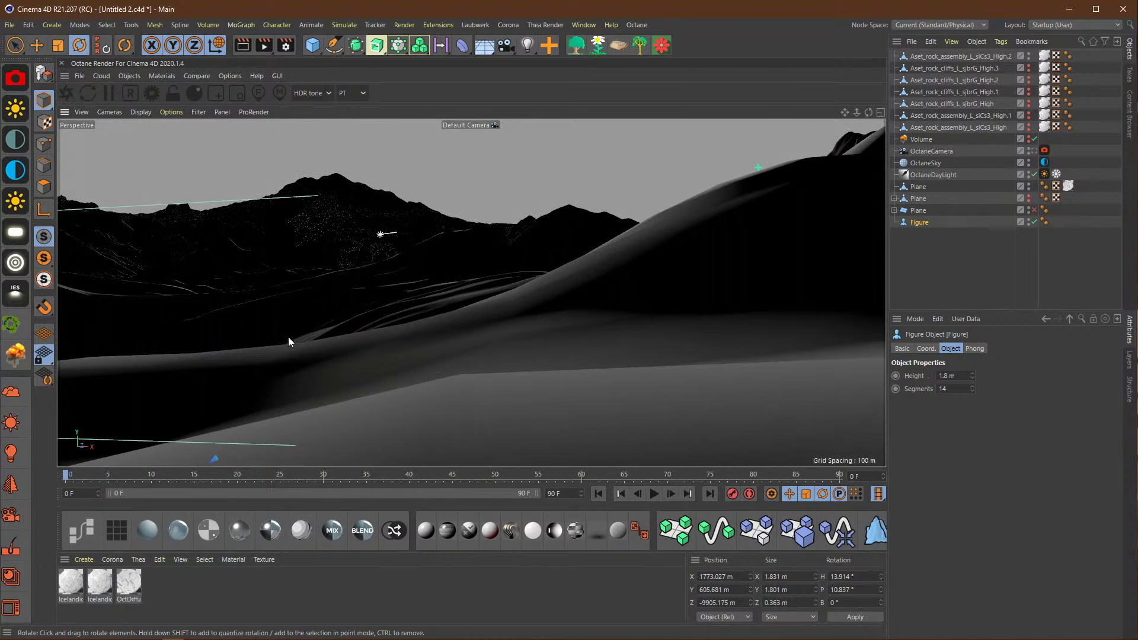
key(o)
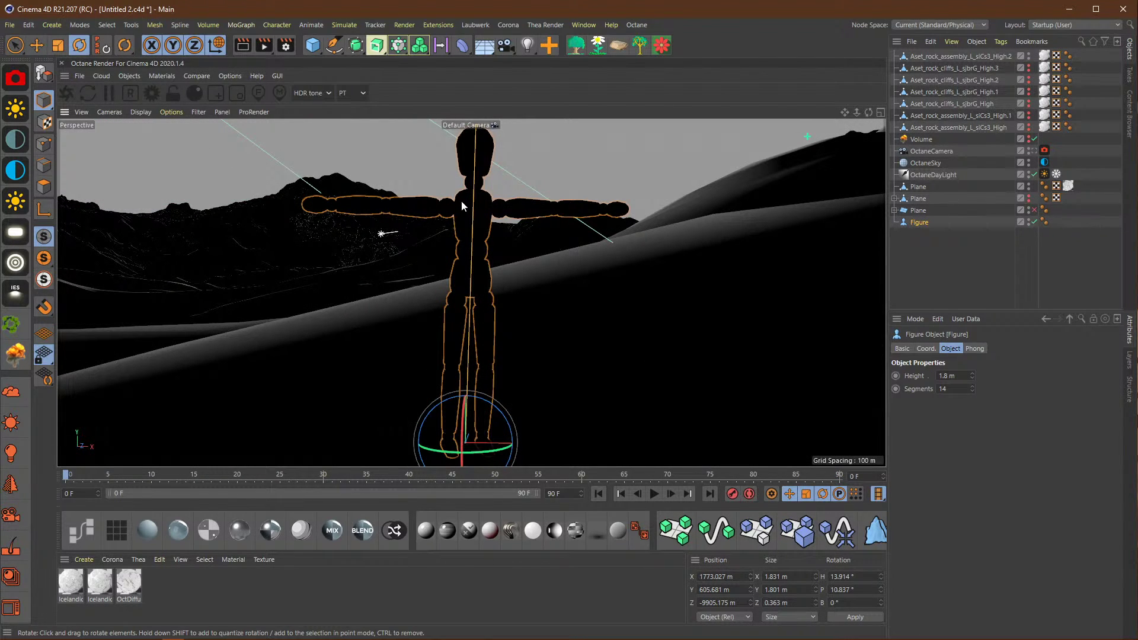
alt+drag(462, 201, 457, 203)
alt+drag(286, 328, 310, 326)
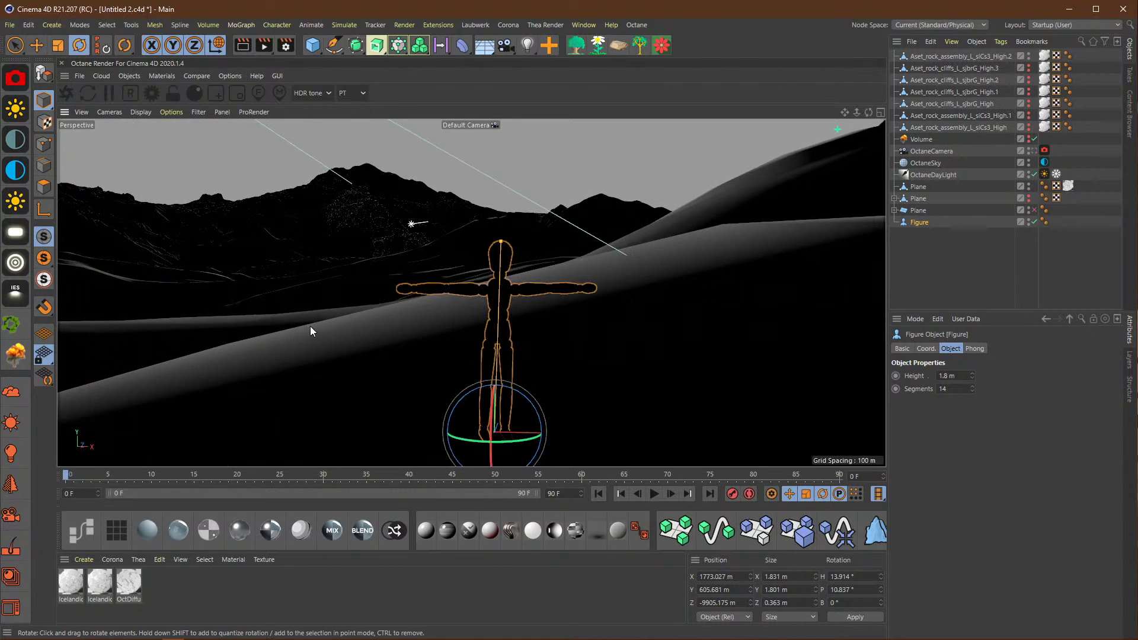
alt+middle_drag(310, 327, 305, 325)
scroll(393, 243, up, 8)
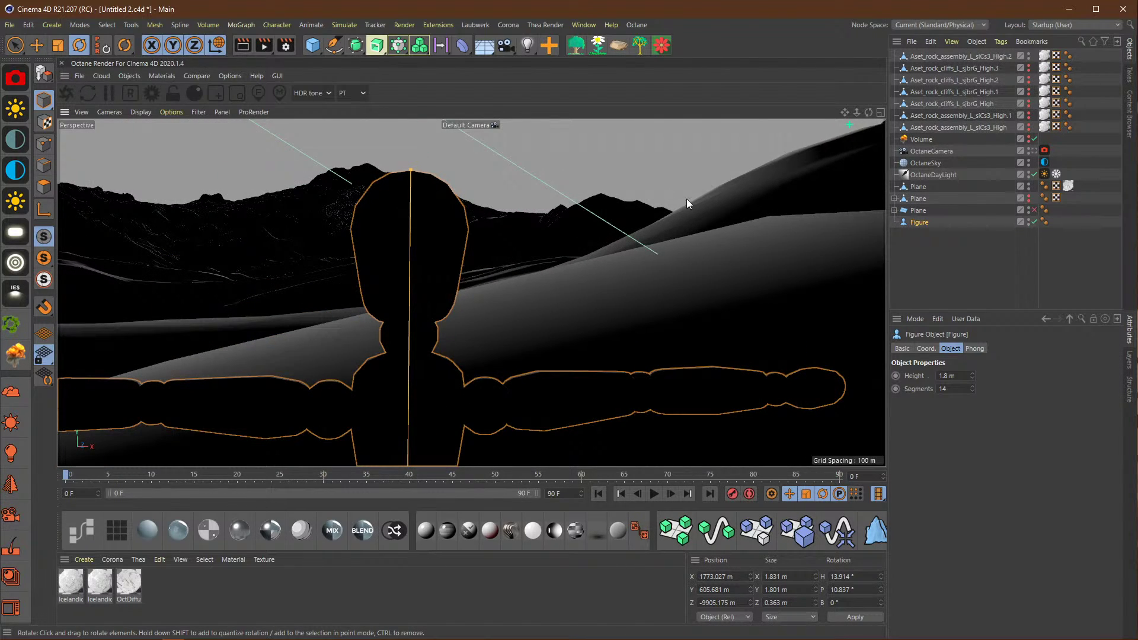
Step: Disable the Figure object and switch the view back to the OctaneCamera
click(1034, 223)
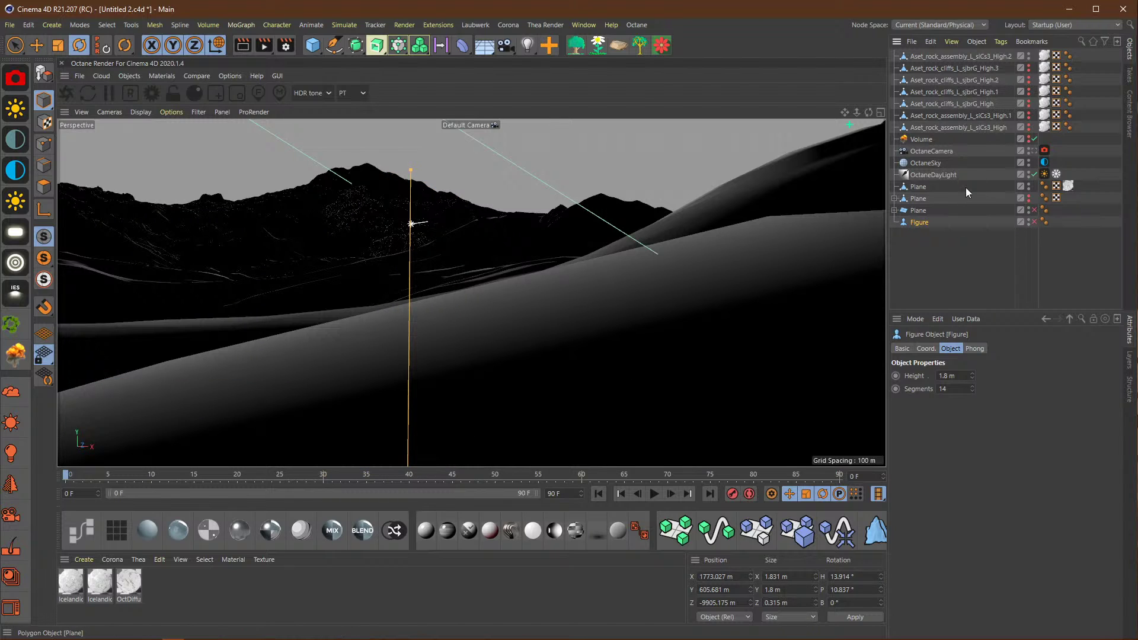
click(1036, 151)
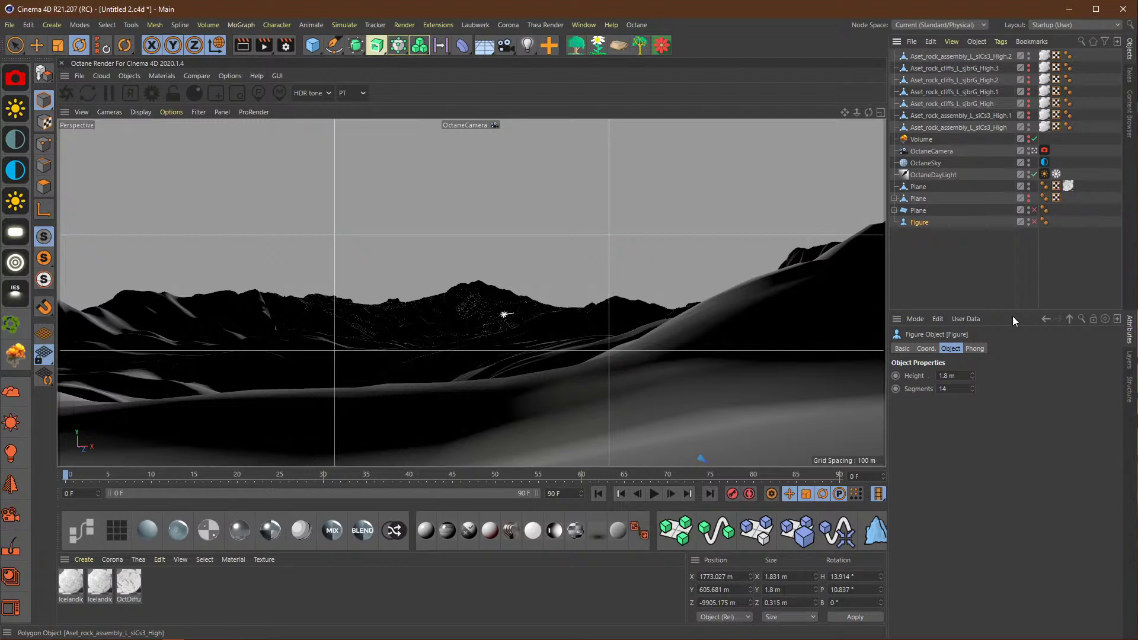
Step: Examine the main and medium settings of the OctaneDayLight object's DayLight Tag, including the scattering medium and its radius
click(1044, 174)
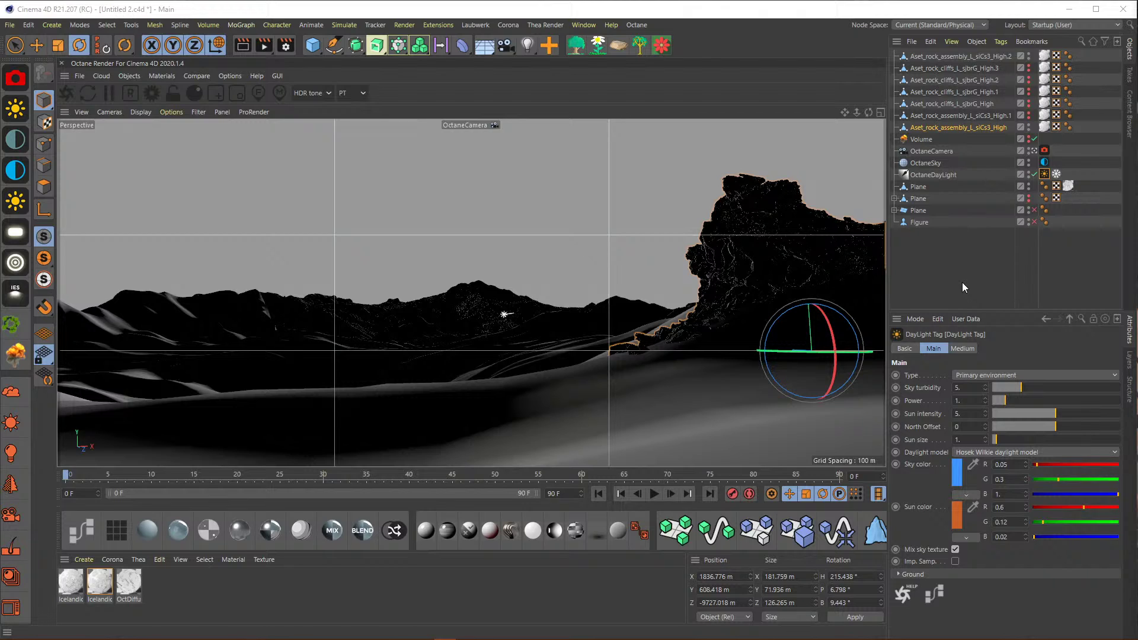
click(967, 280)
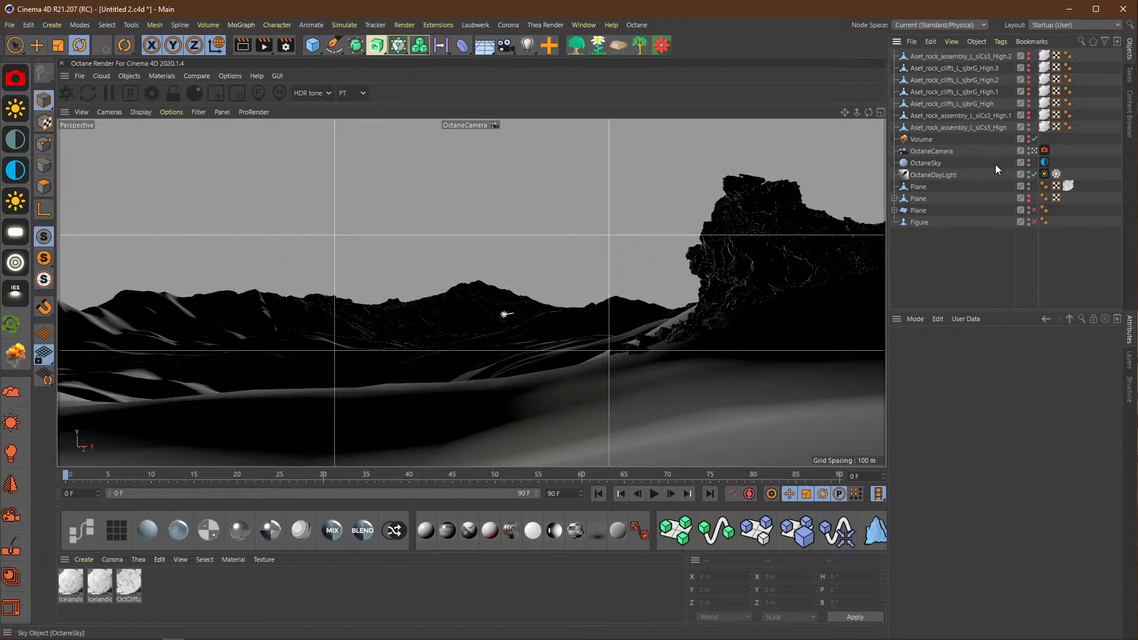
click(1044, 174)
click(961, 348)
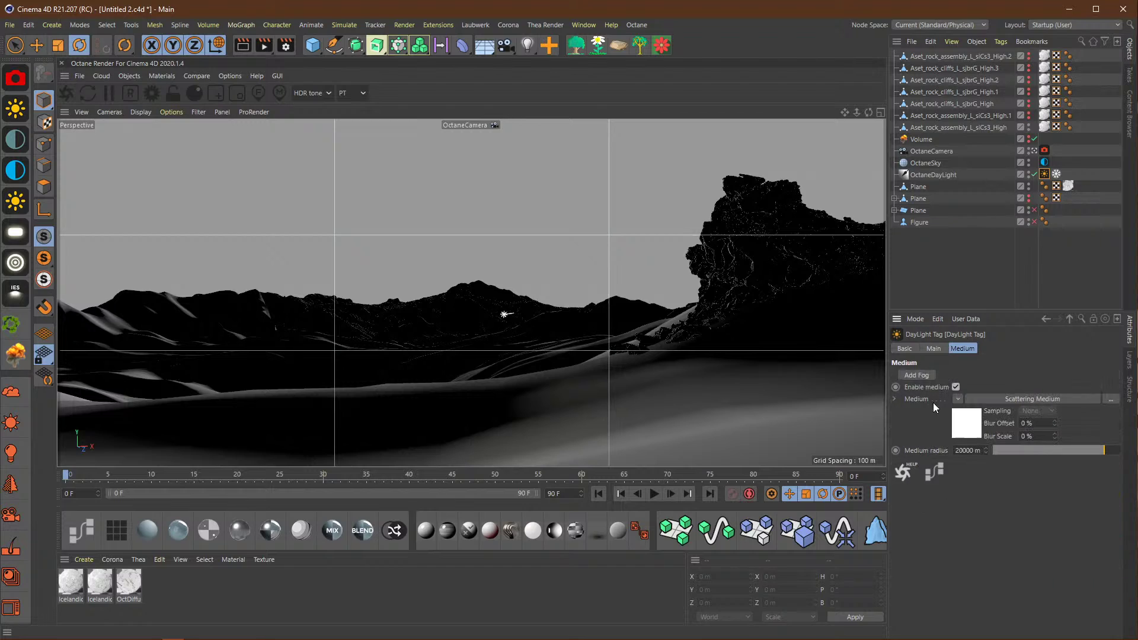
click(991, 281)
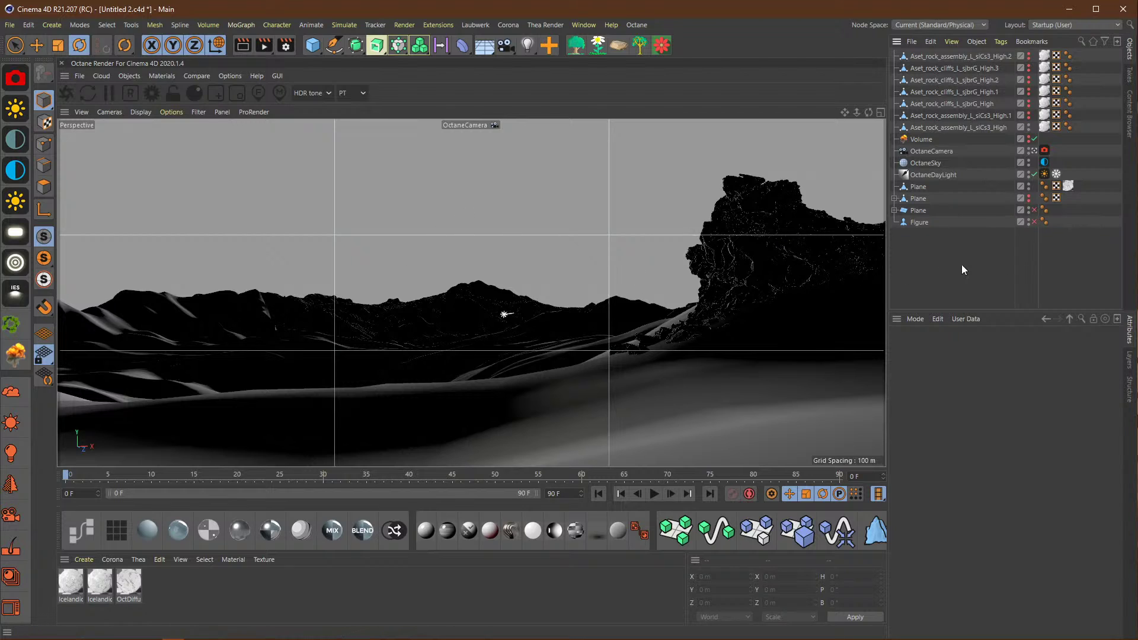
Step: Save the project and start the Octane live render of the scene in the viewport
click(9, 25)
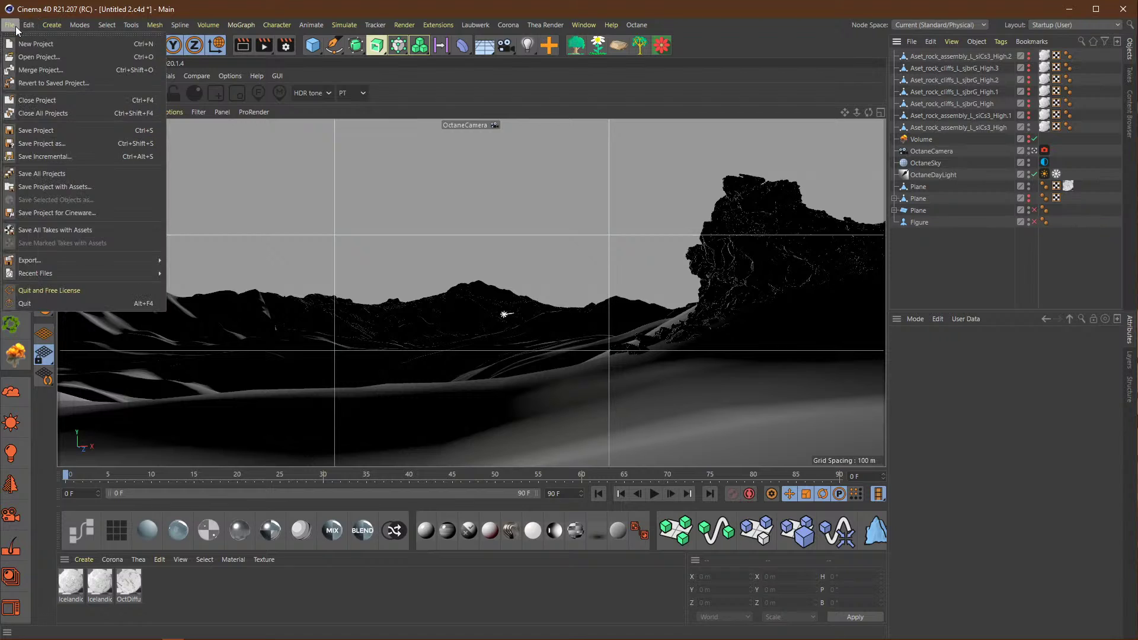
click(41, 130)
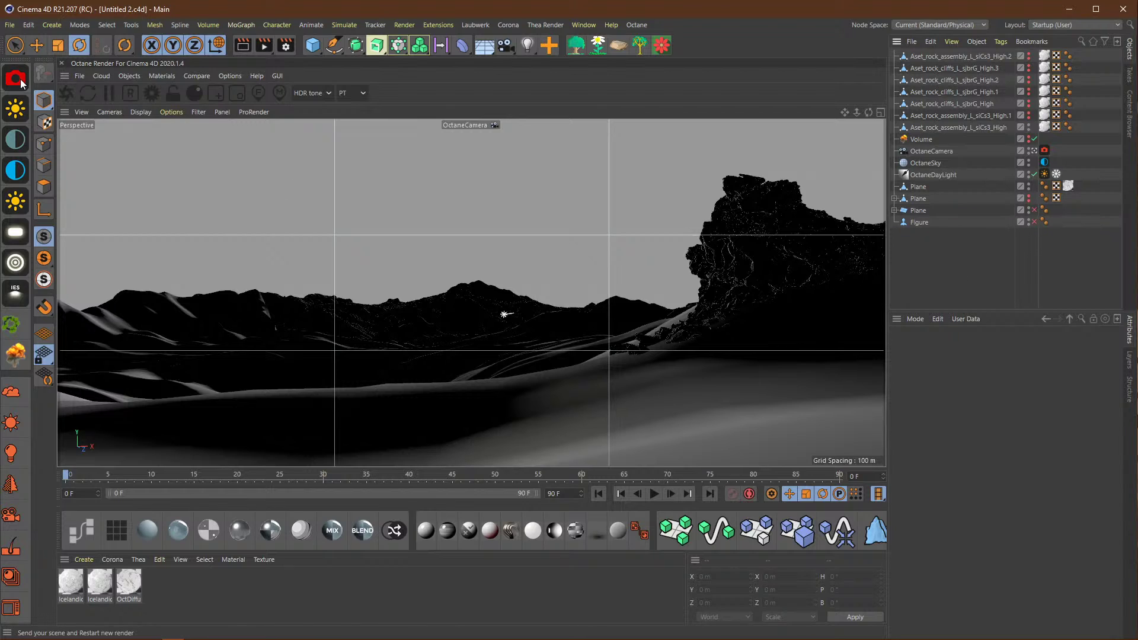
click(233, 76)
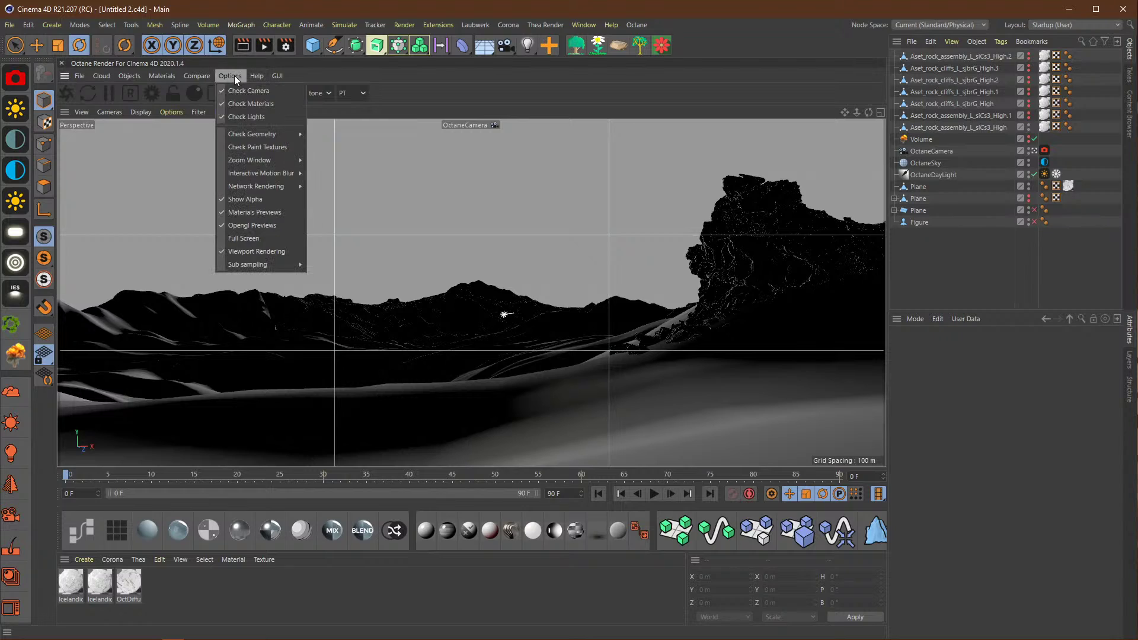
click(233, 76)
click(74, 96)
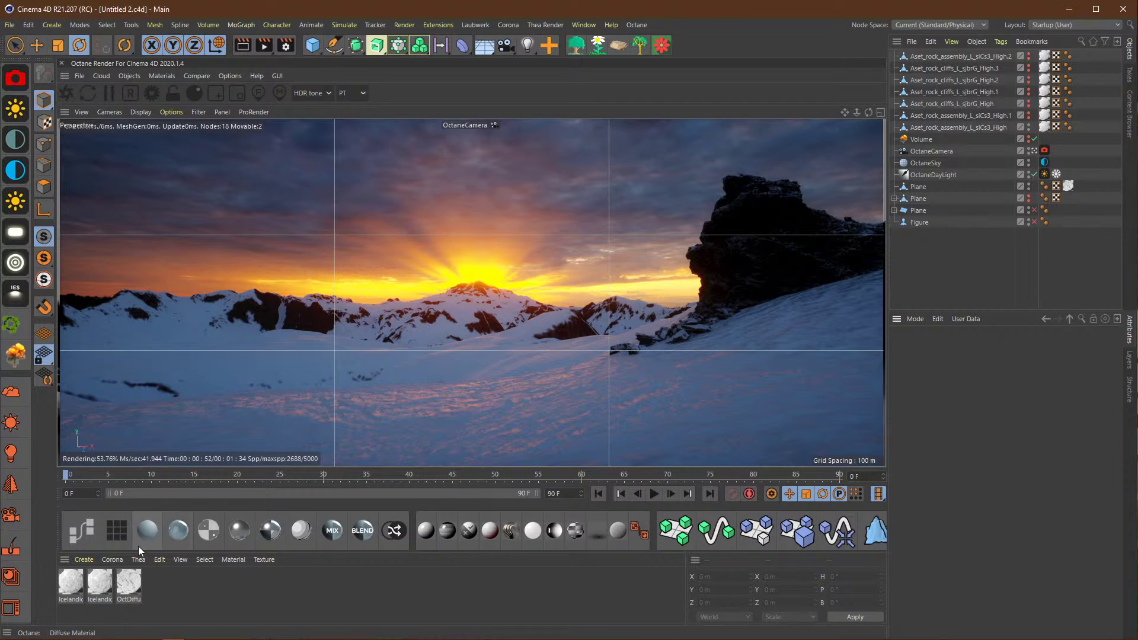
Step: Open the Icelandic_Jagged_Rock_siCs3 material of the visible rock assembly for editing and move its editor clear of the render
click(965, 127)
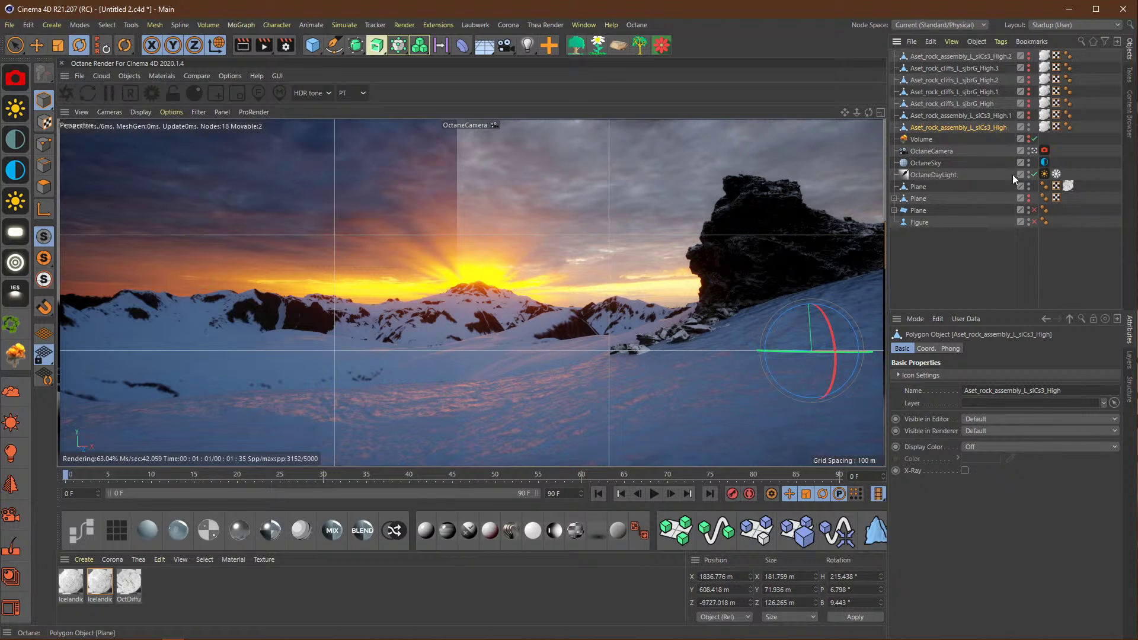
click(1041, 129)
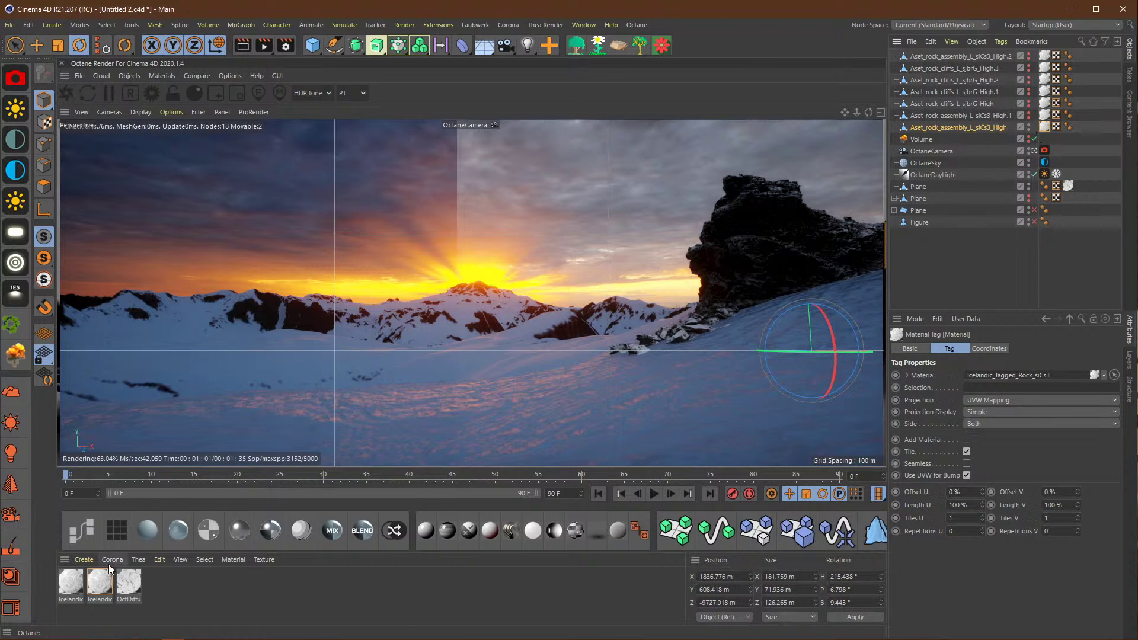
double_click(99, 582)
drag(471, 81, 529, 515)
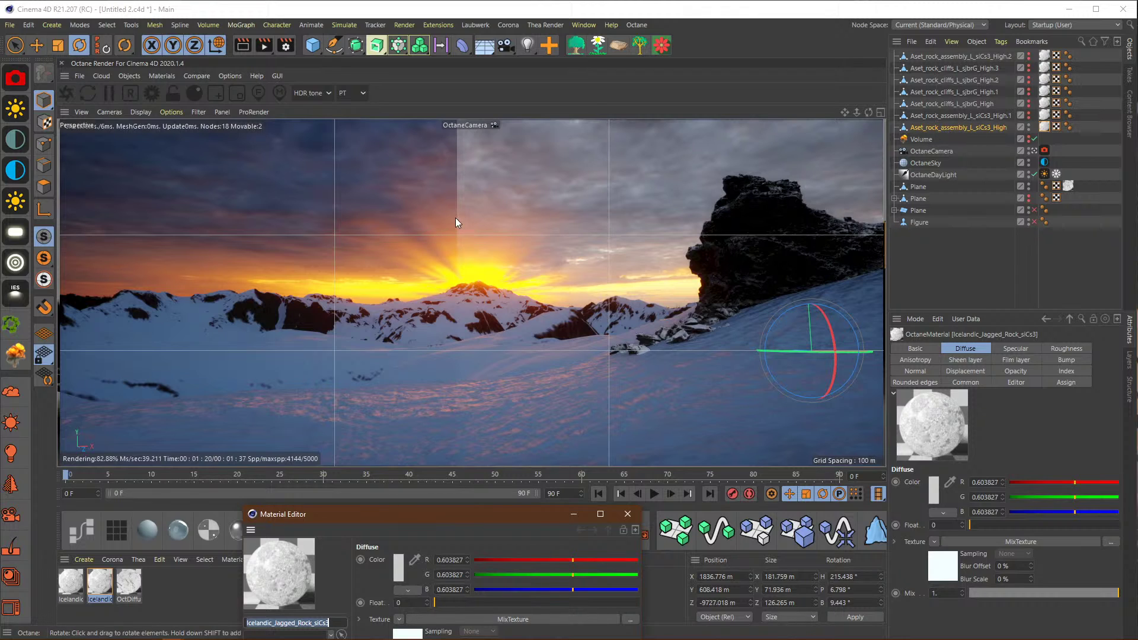
Step: Turn off the grid composition helper of the OctaneCamera and clear the selection
click(958, 273)
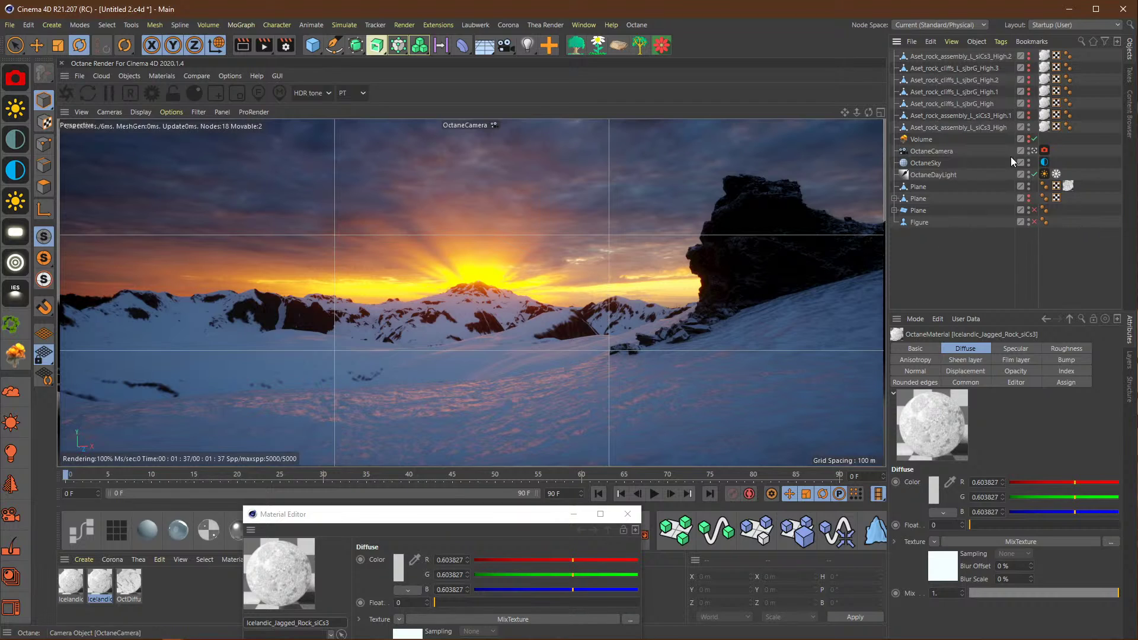
click(951, 151)
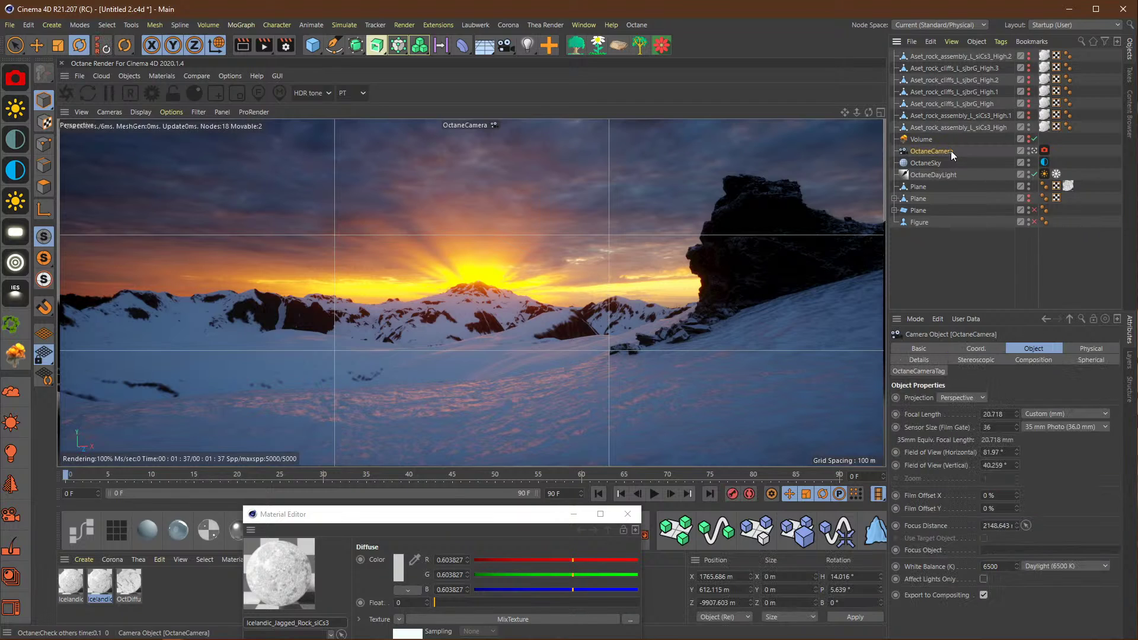
click(929, 372)
click(1033, 359)
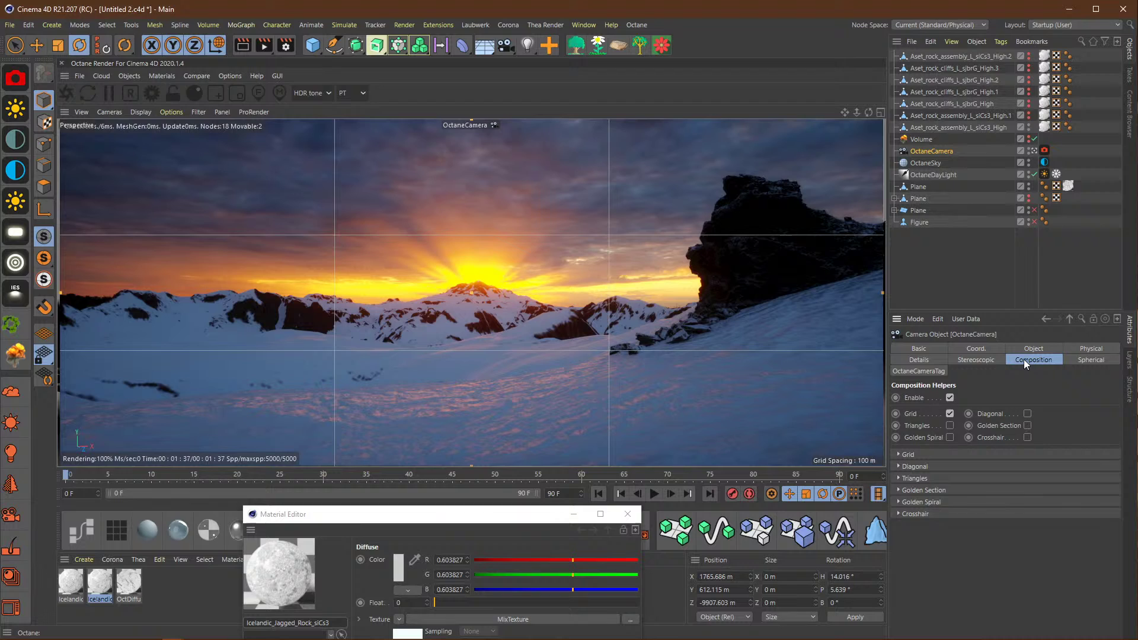
click(949, 414)
click(737, 345)
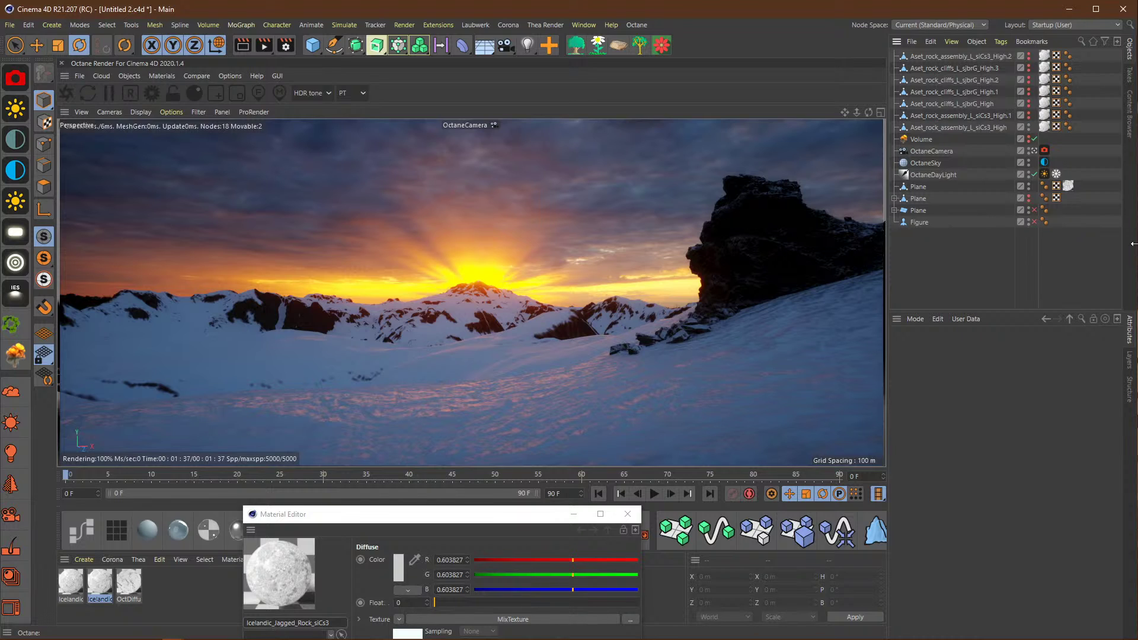
drag(1135, 244, 1136, 244)
right_click(1007, 485)
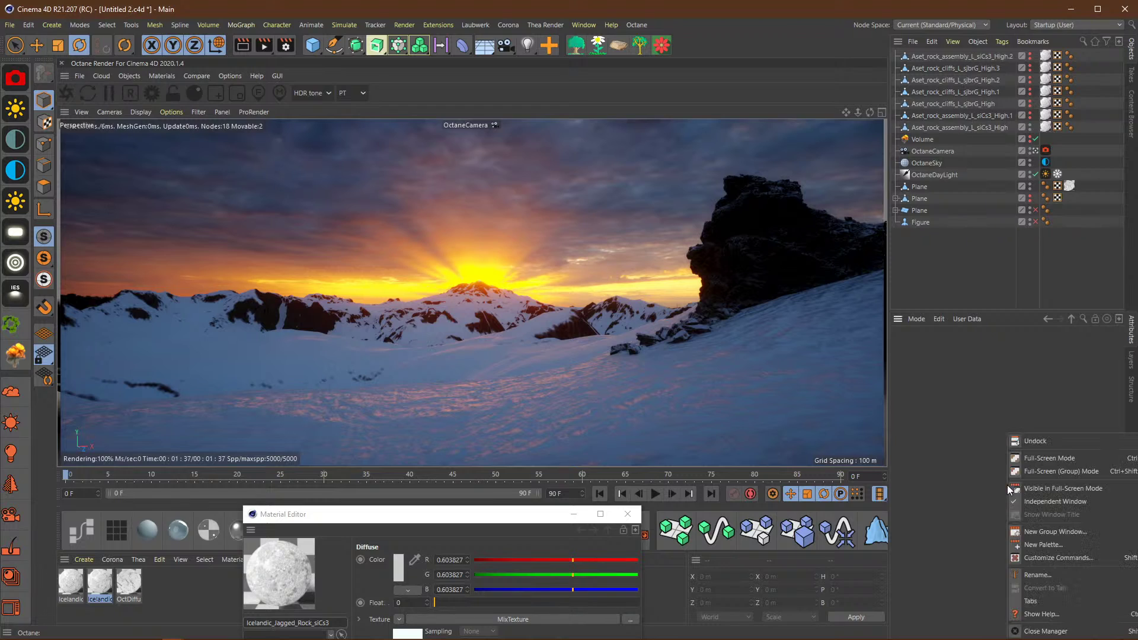
click(981, 450)
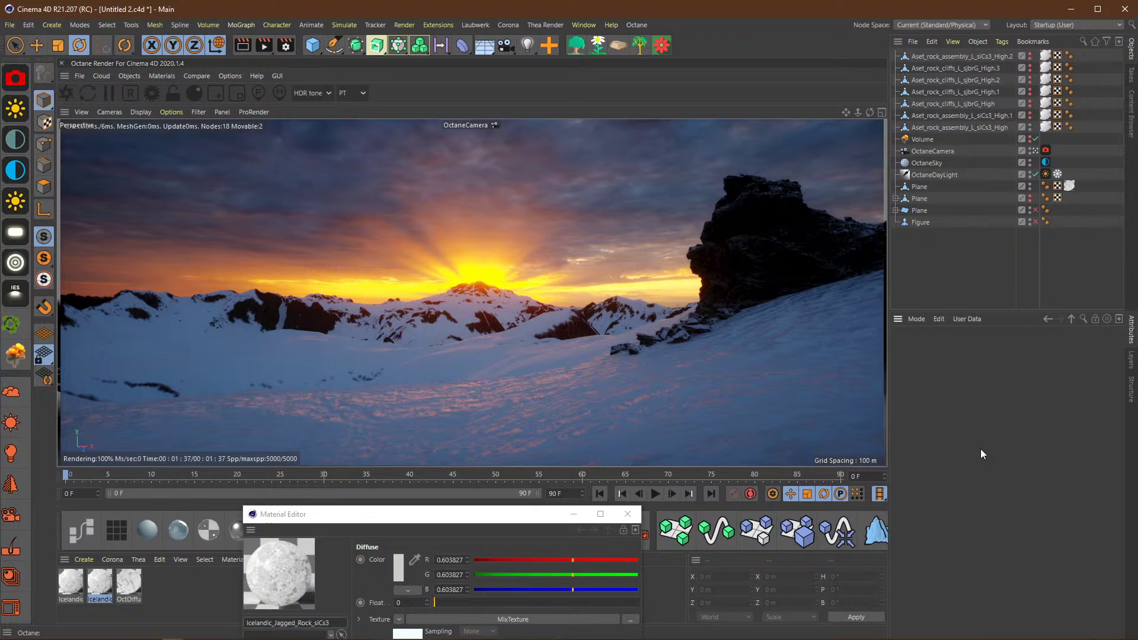
right_click(1038, 464)
click(993, 422)
Step: Open the node graph of the Icelandic_Jagged_Rock_siCs3 material and close its Material Editor
drag(477, 522, 501, 141)
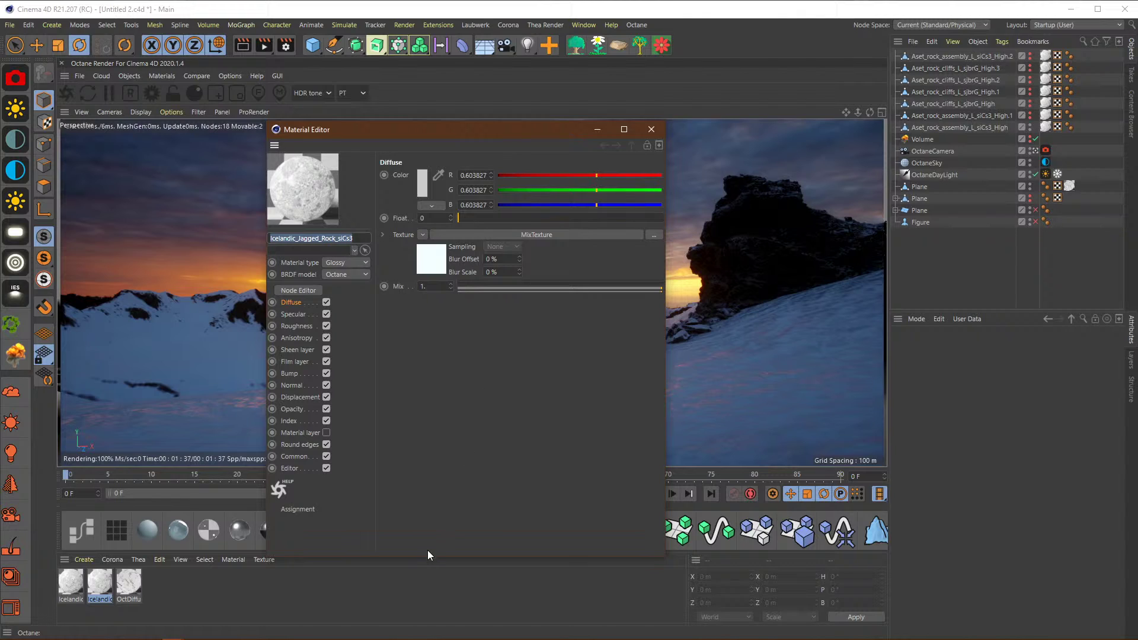
drag(425, 555, 425, 519)
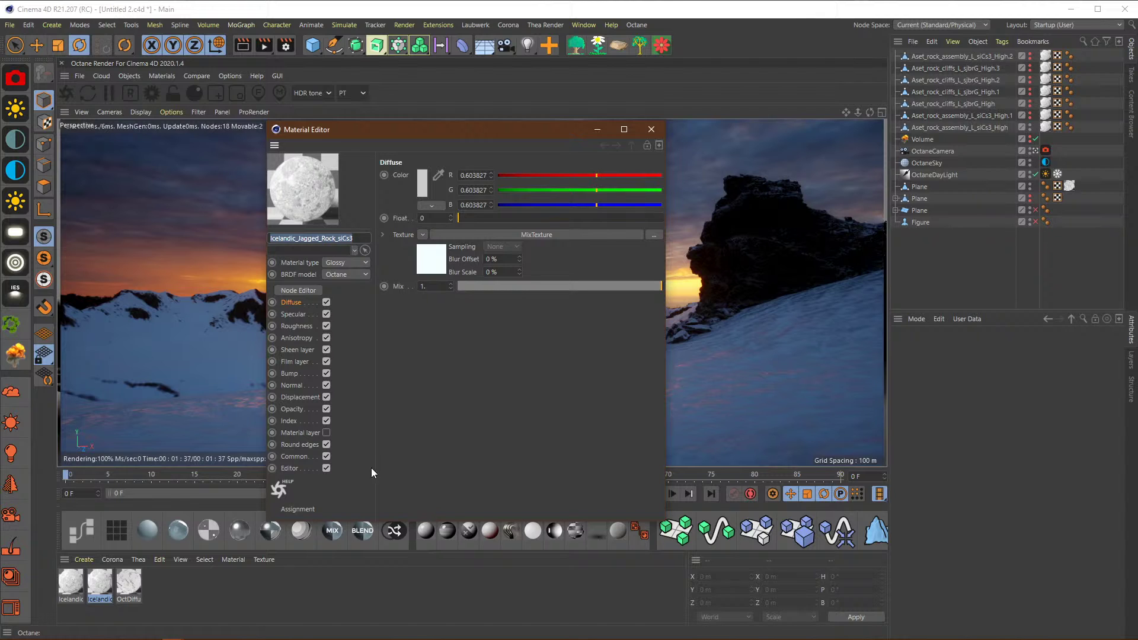
drag(434, 134, 424, 401)
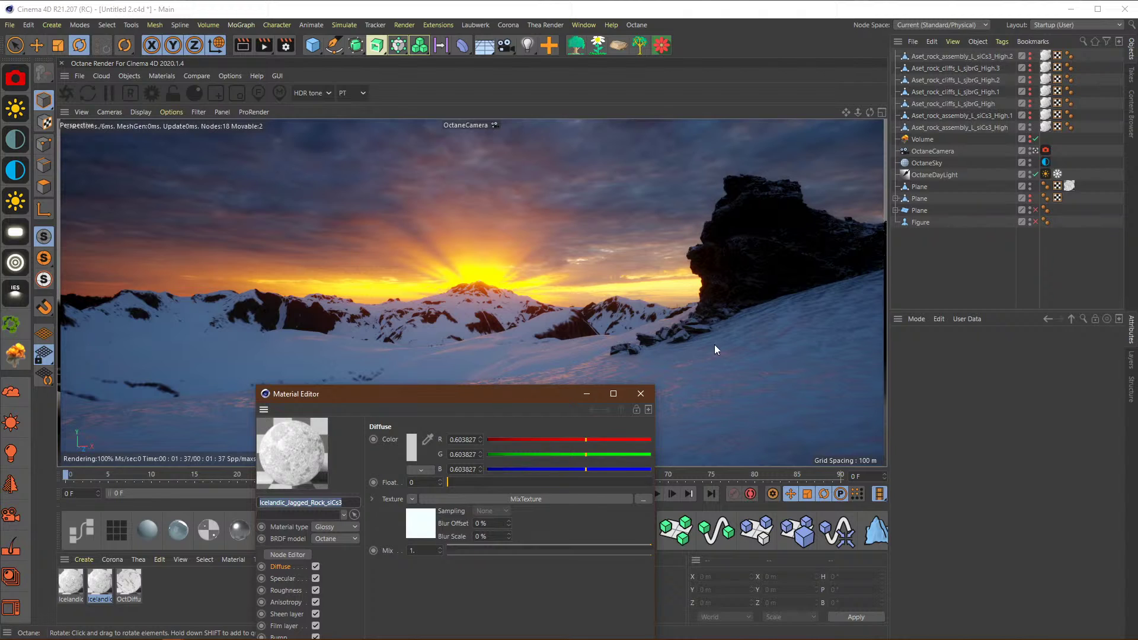
drag(530, 393, 579, 299)
click(256, 301)
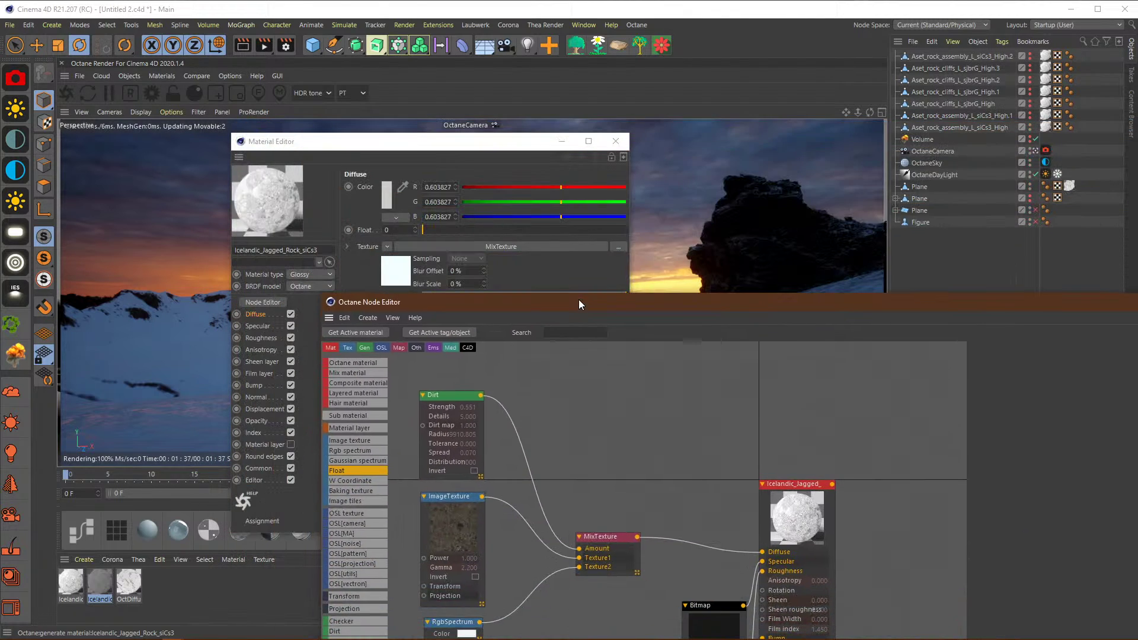
click(616, 142)
Step: Space out the Dirt, ImageTexture and RgbSpectrum nodes in the rock material's graph and bring the node editor fully into view
drag(612, 302, 666, 134)
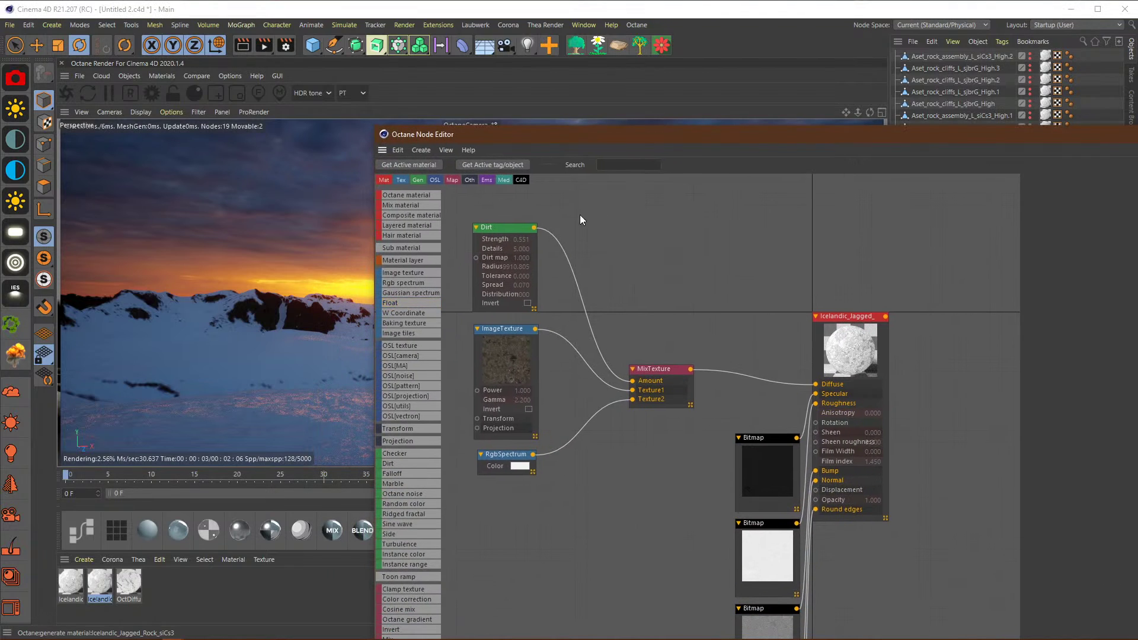
mouse_move(497, 226)
mouse_down()
mouse_move(520, 213)
mouse_move(505, 212)
mouse_up()
click(502, 329)
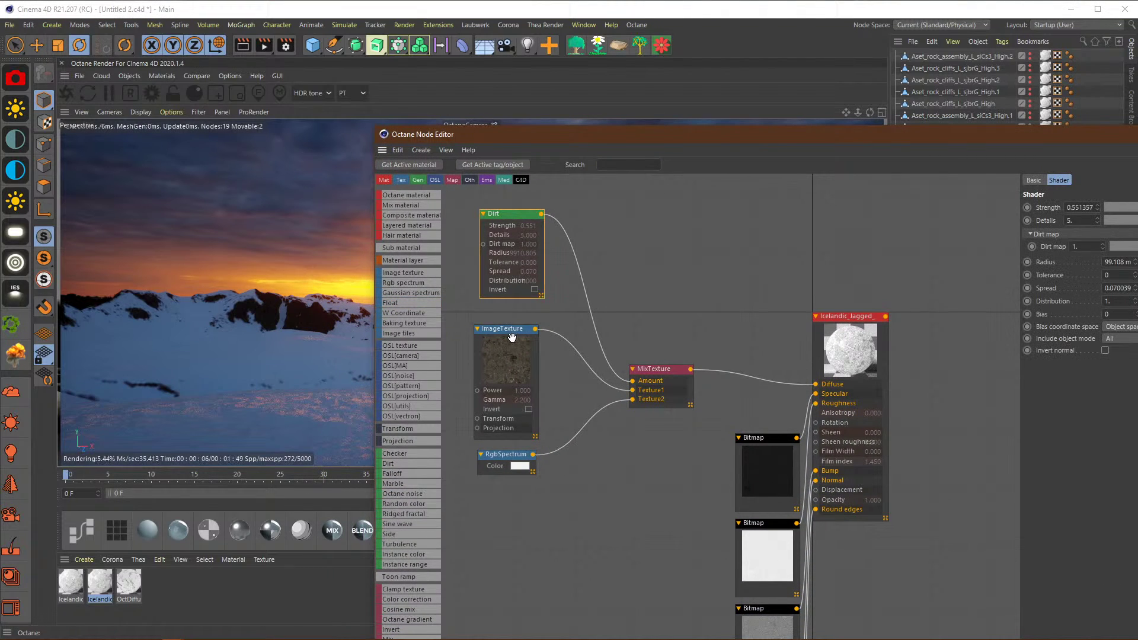
drag(502, 328, 504, 311)
drag(493, 467, 493, 449)
drag(642, 146, 582, 126)
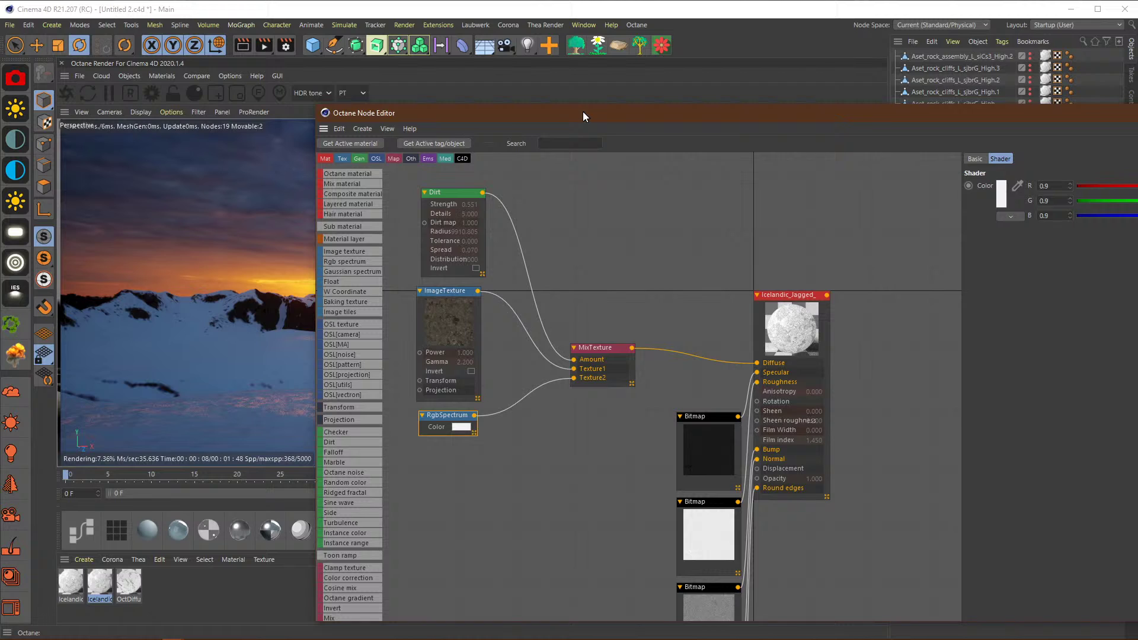
Step: Examine the MixTexture inputs, the Dirt node's shader settings and the bitmap nodes, comparing them with the snow on the rendered rock
click(594, 347)
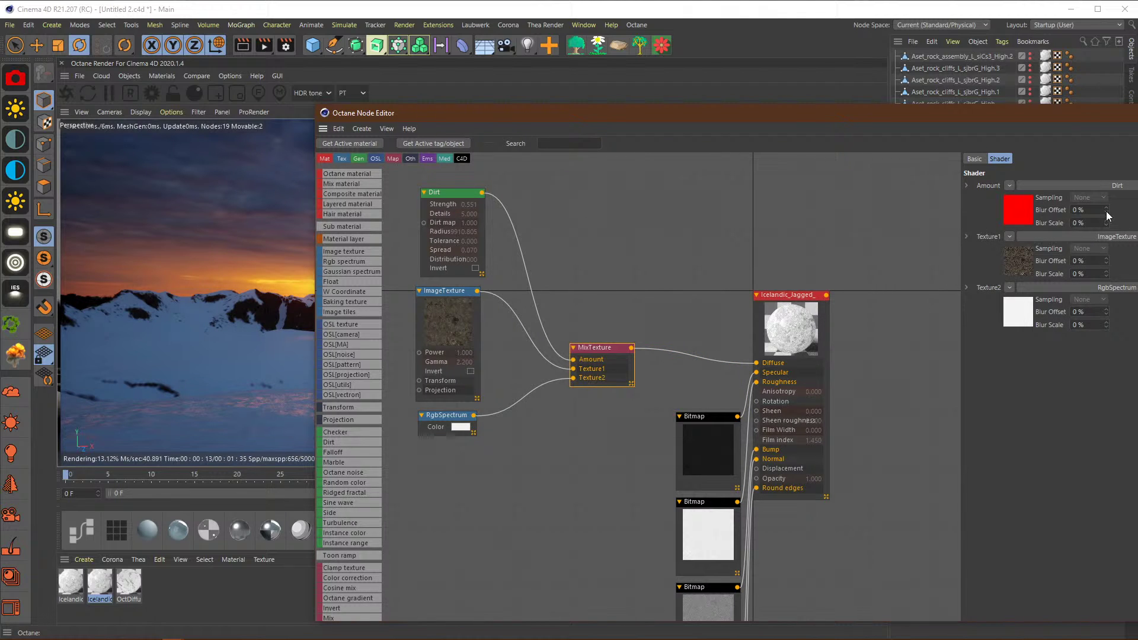
drag(439, 192, 435, 192)
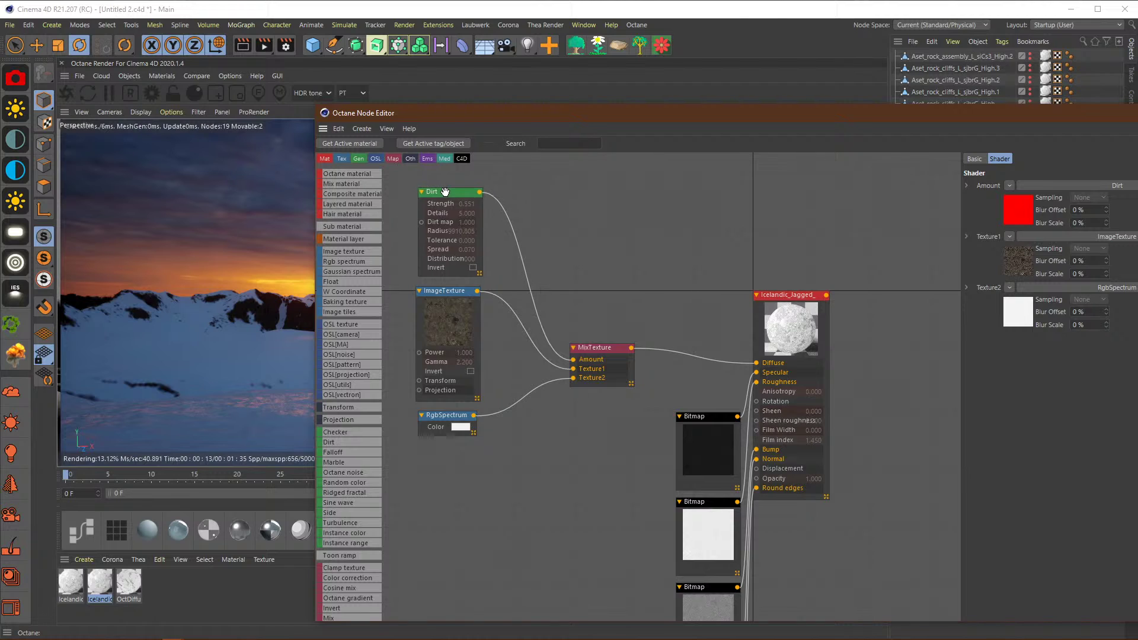
click(568, 219)
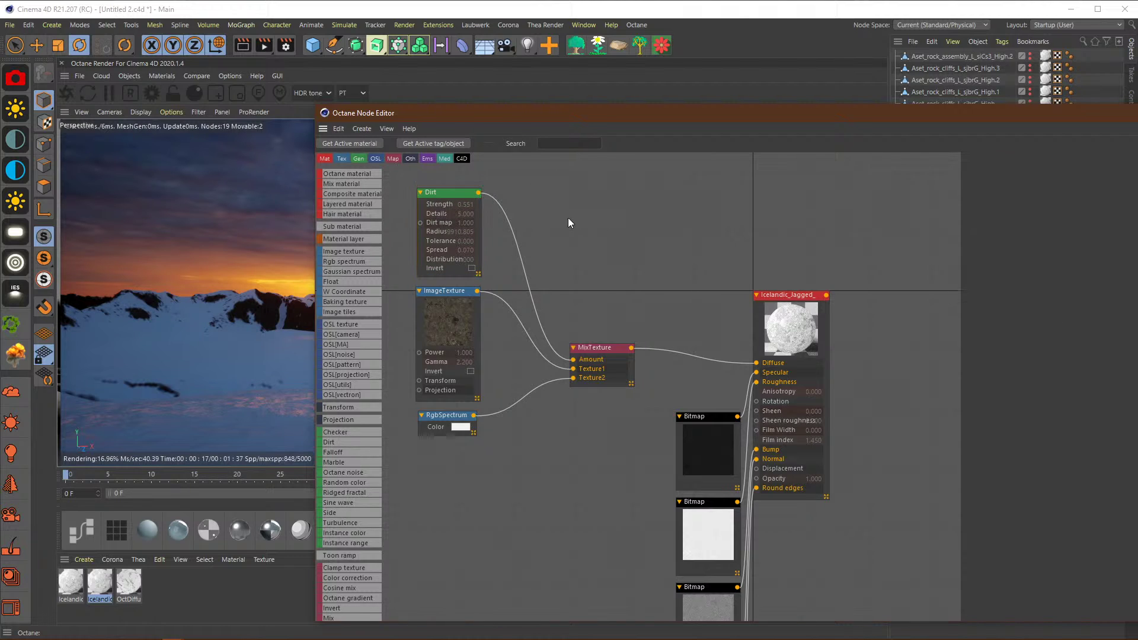
scroll(361, 436, down, 1)
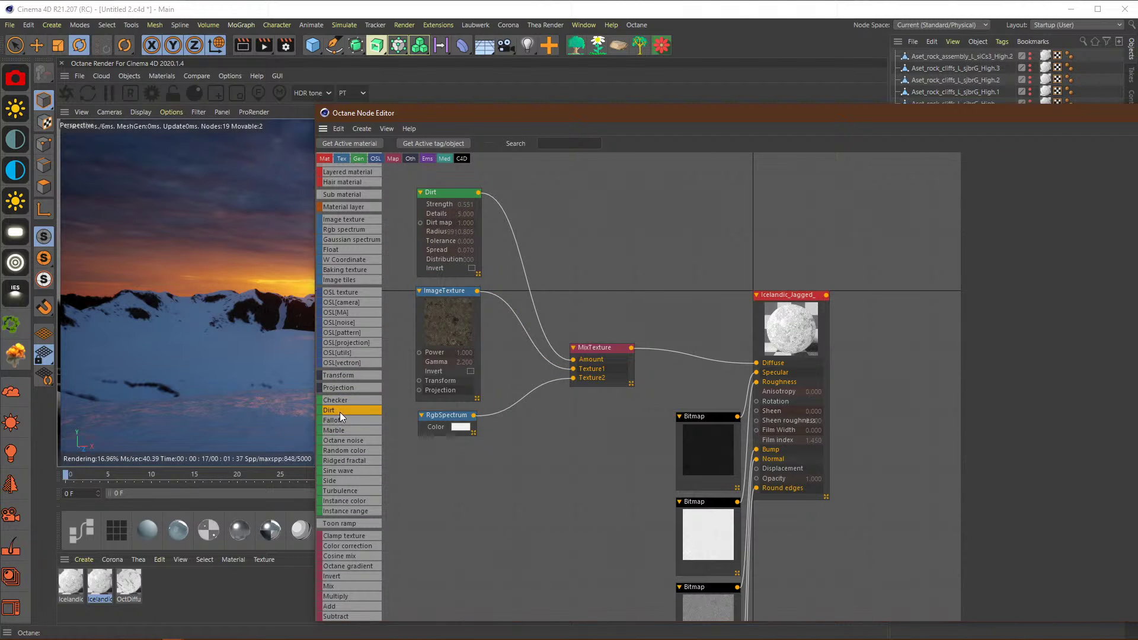
click(464, 197)
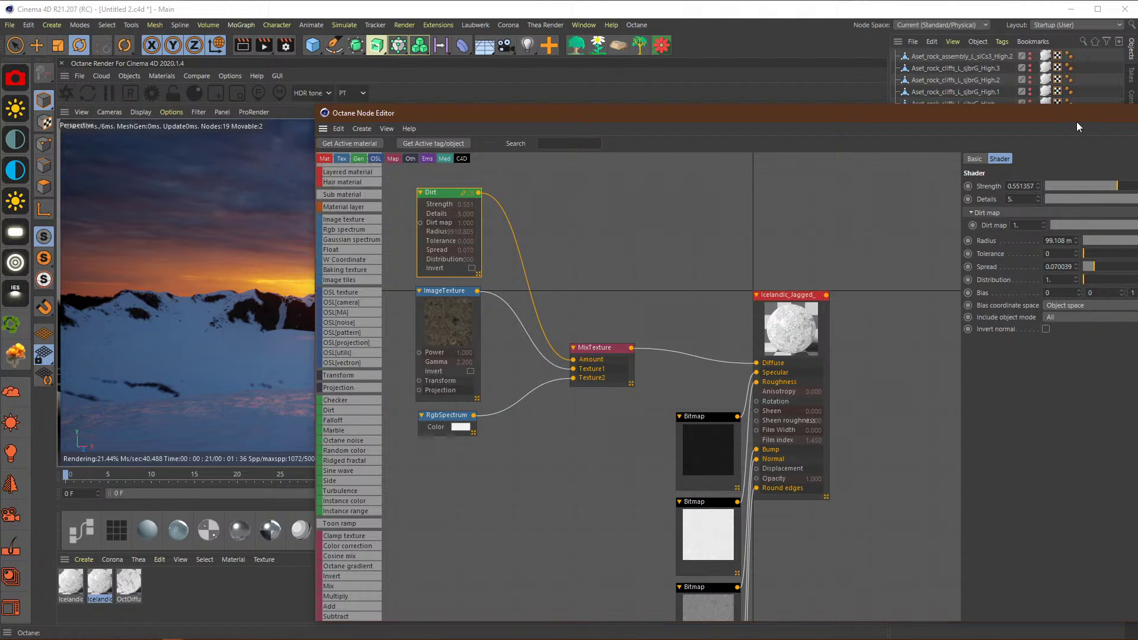
drag(1076, 116, 894, 421)
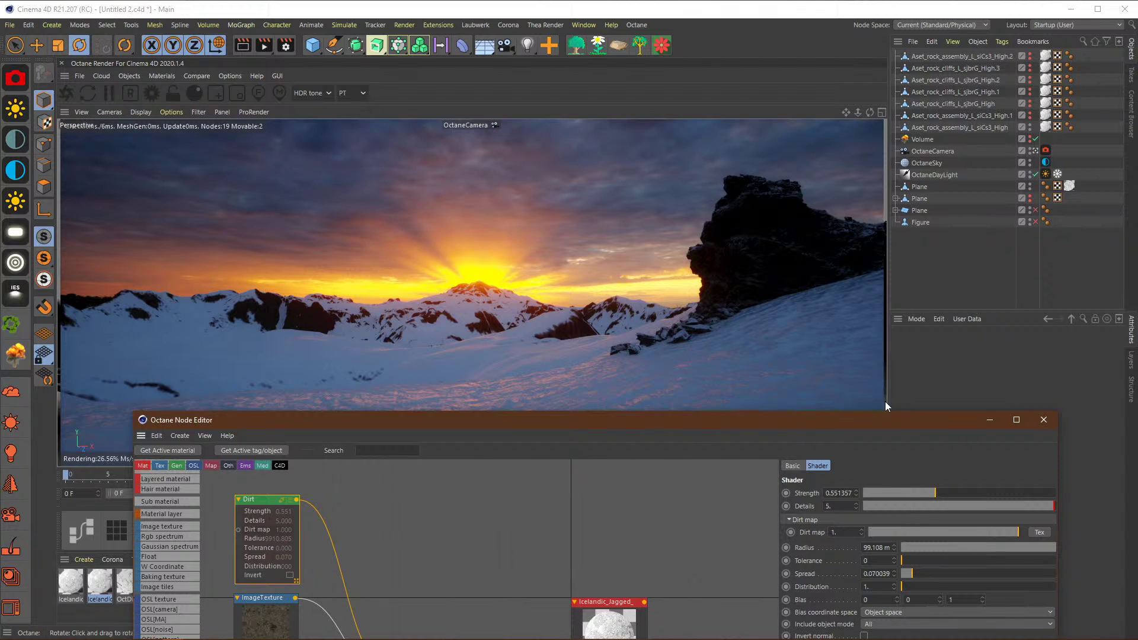
drag(891, 418, 369, 194)
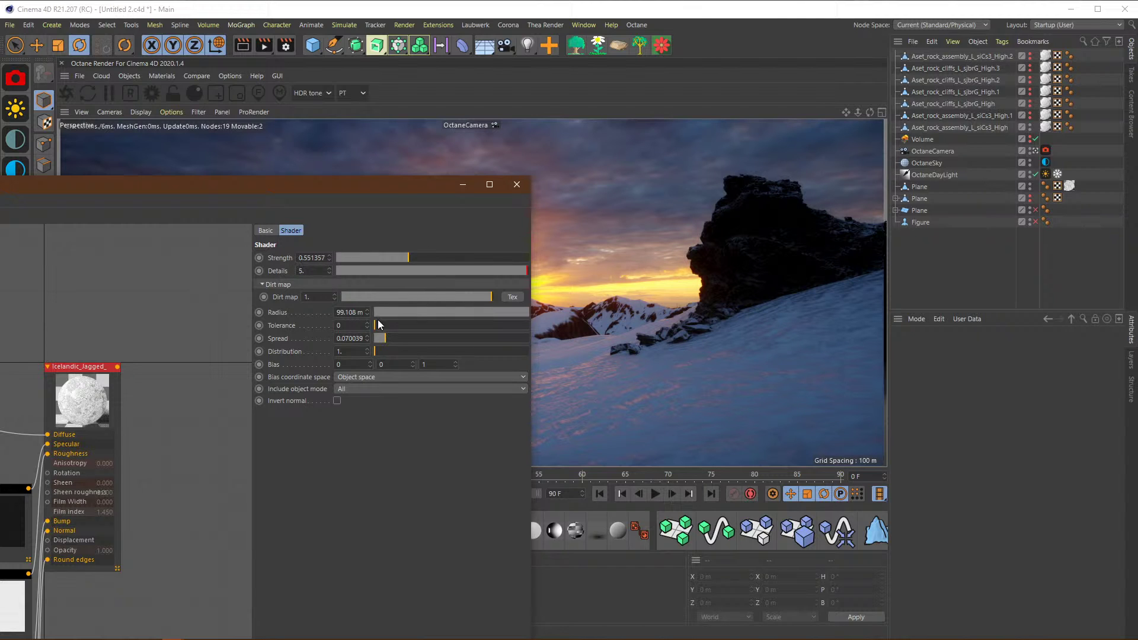
drag(342, 191, 861, 77)
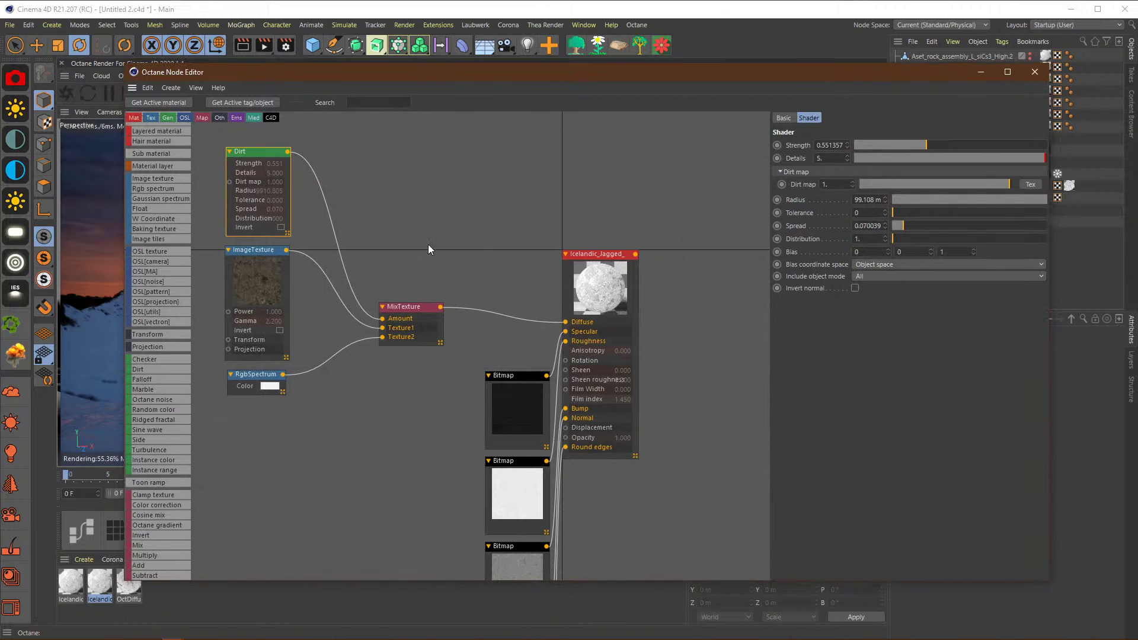
middle_drag(428, 244, 514, 216)
middle_drag(518, 424, 513, 359)
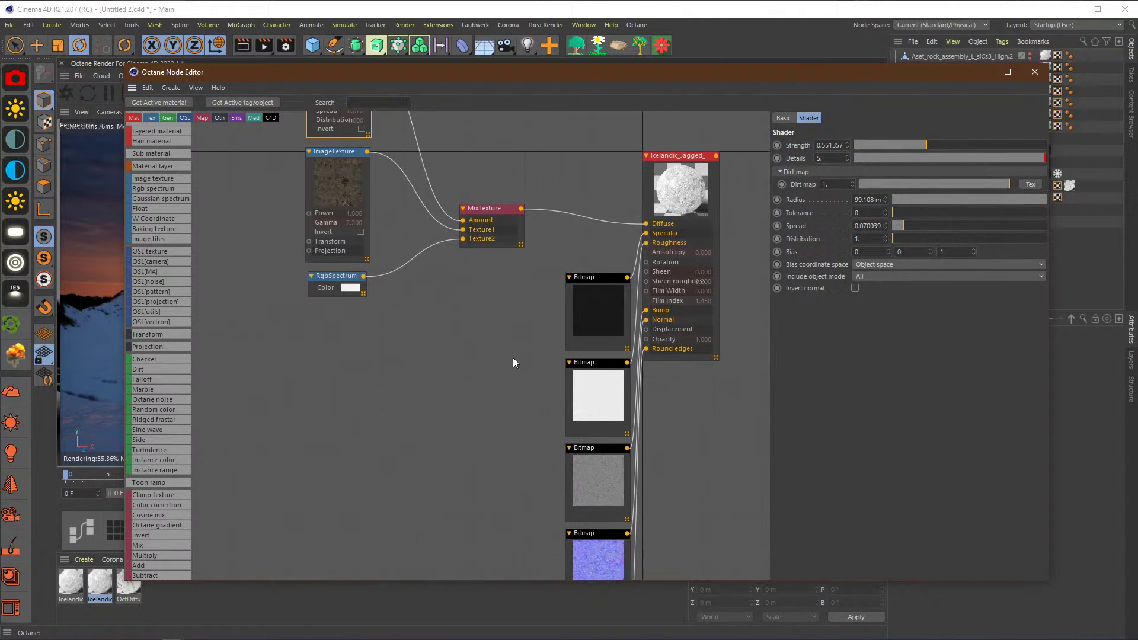
Step: Duplicate the MixTexture and Dirt nodes in the rock material's node graph
scroll(477, 493, down, 5)
drag(473, 522, 493, 318)
click(494, 244)
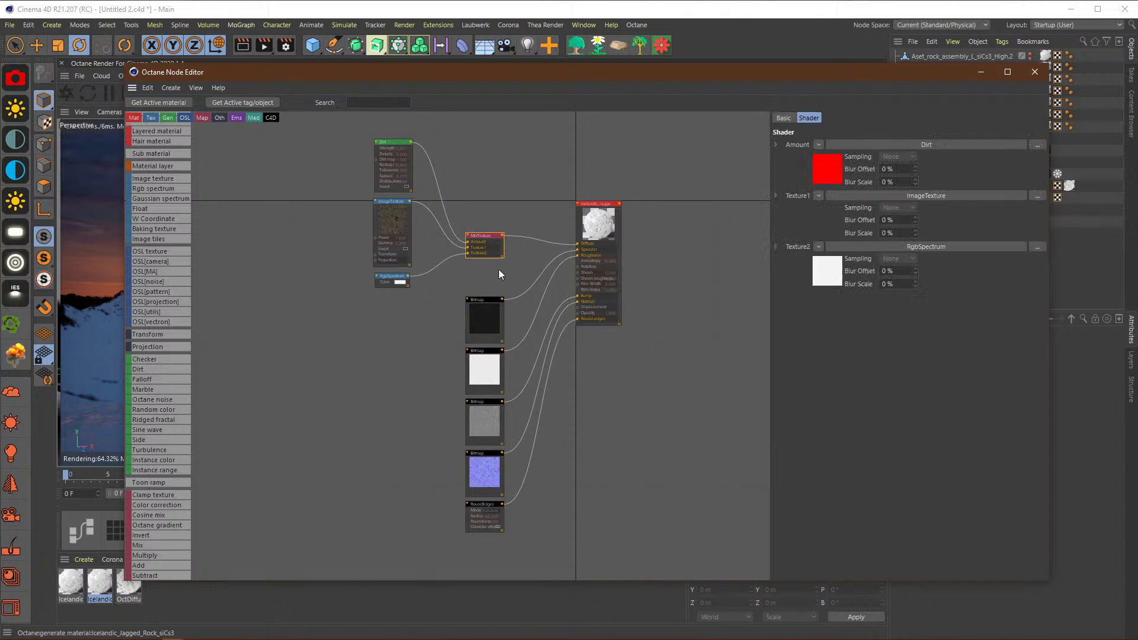
key(ctrl+c)
key(ctrl+v)
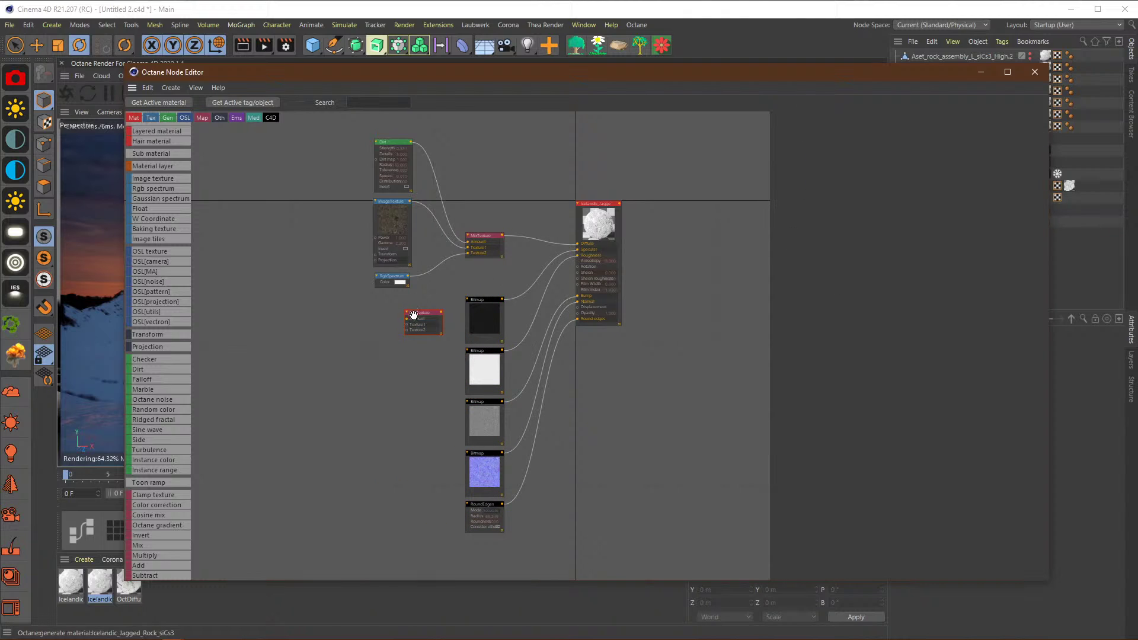
click(389, 142)
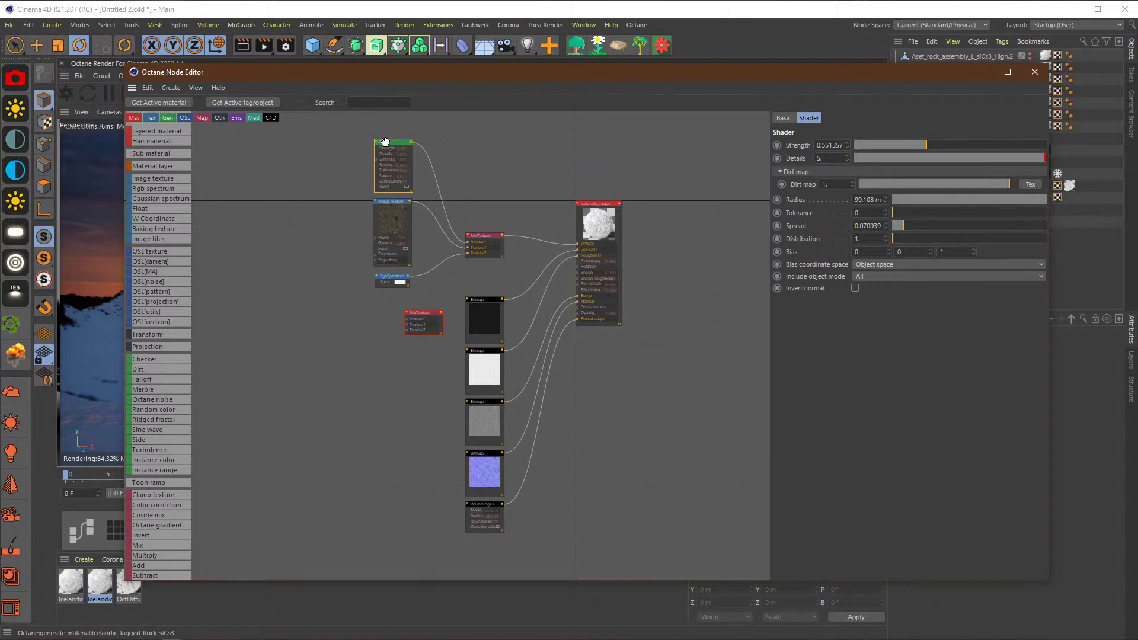
key(ctrl+c)
key(ctrl+v)
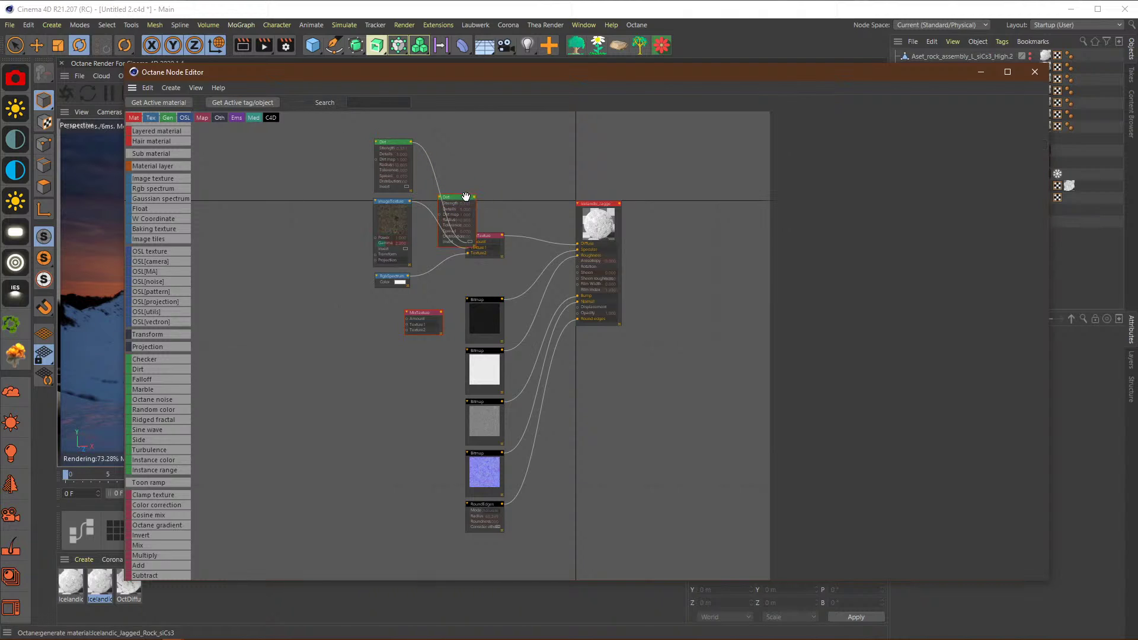
Step: Connect the copied Dirt to Amount and the black Bitmap to Texture1 of the copied MixTexture, lining up these nodes beside it
drag(451, 198, 491, 270)
drag(488, 317, 421, 365)
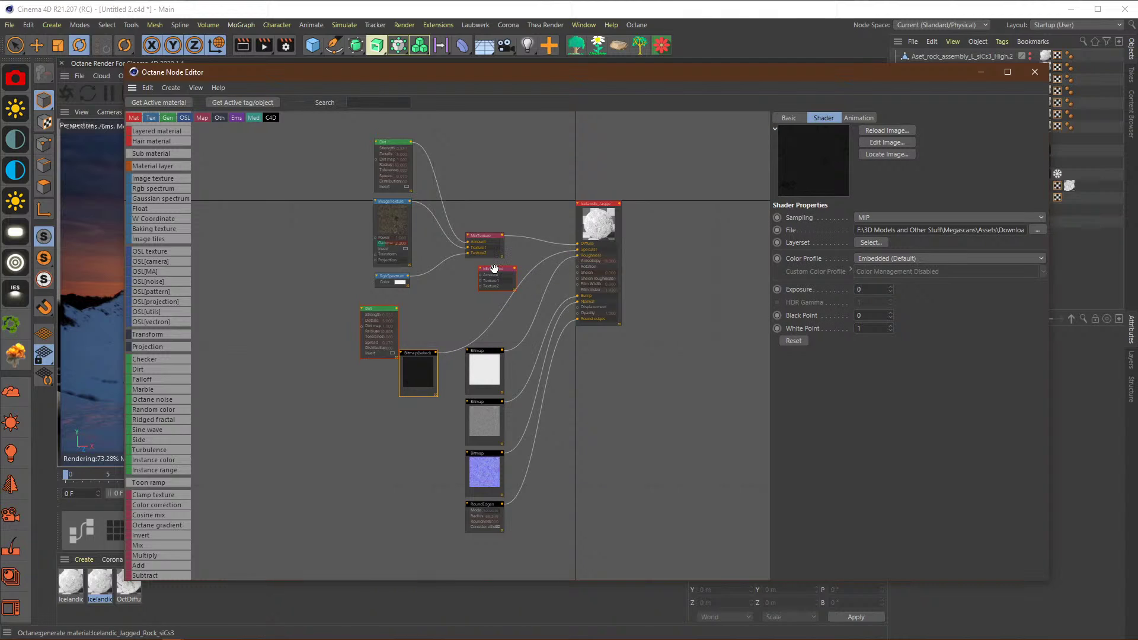
drag(493, 270, 476, 283)
drag(436, 356, 463, 292)
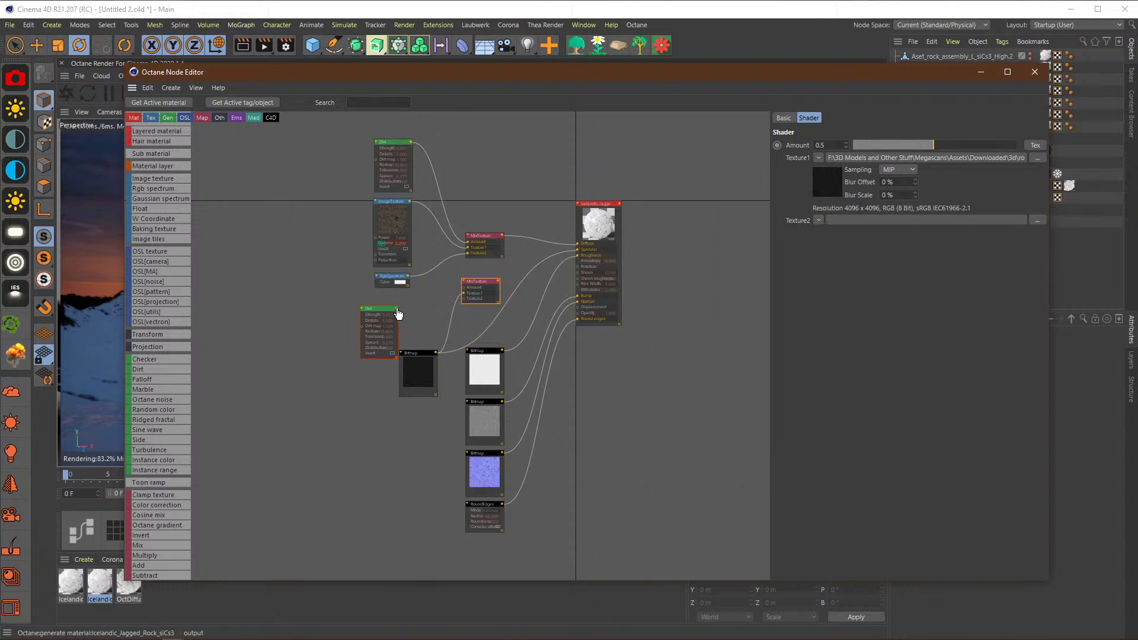
drag(397, 308, 463, 287)
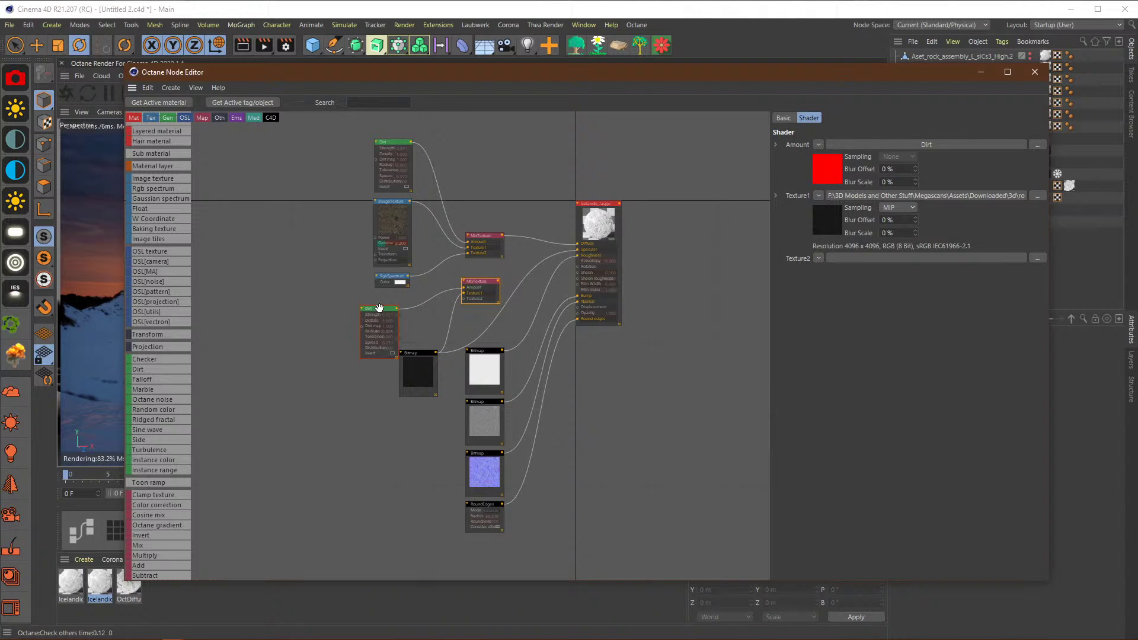
mouse_move(395, 344)
mouse_down()
mouse_move(411, 333)
mouse_move(400, 362)
mouse_up()
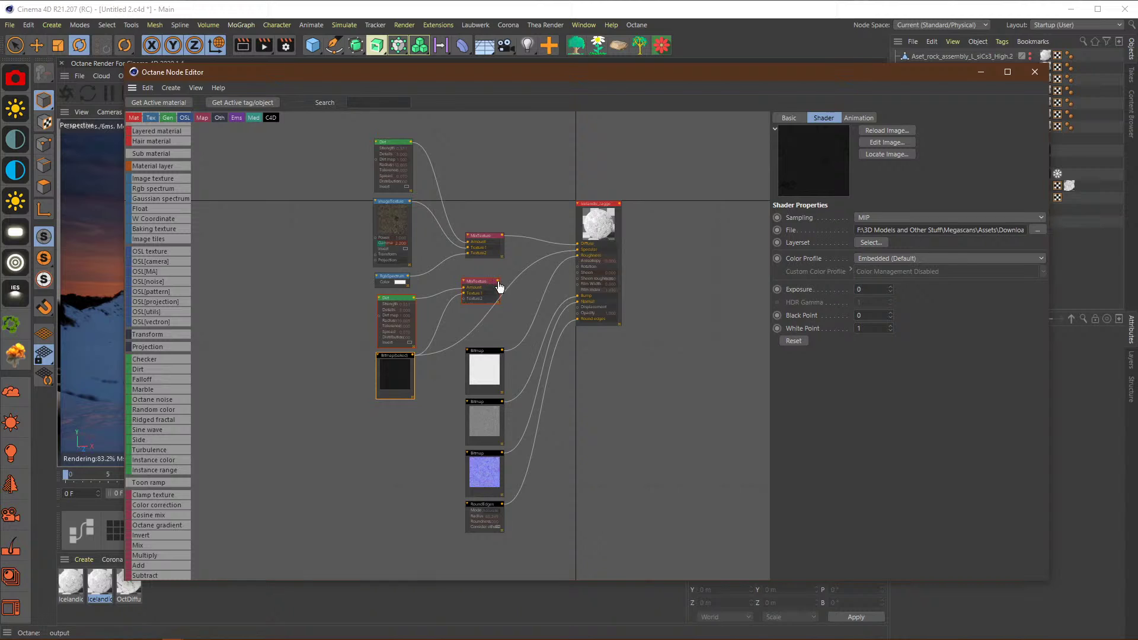
Step: Feed the second MixTexture into the rock material's Specular input and check the result in the render
drag(498, 281, 577, 250)
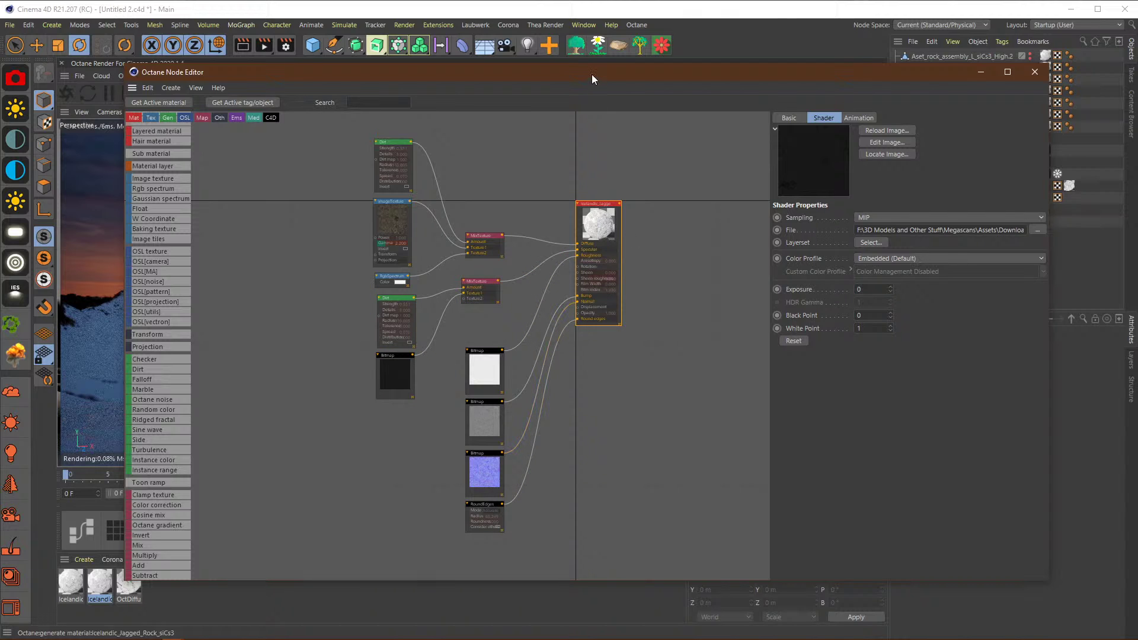
drag(591, 73, 593, 391)
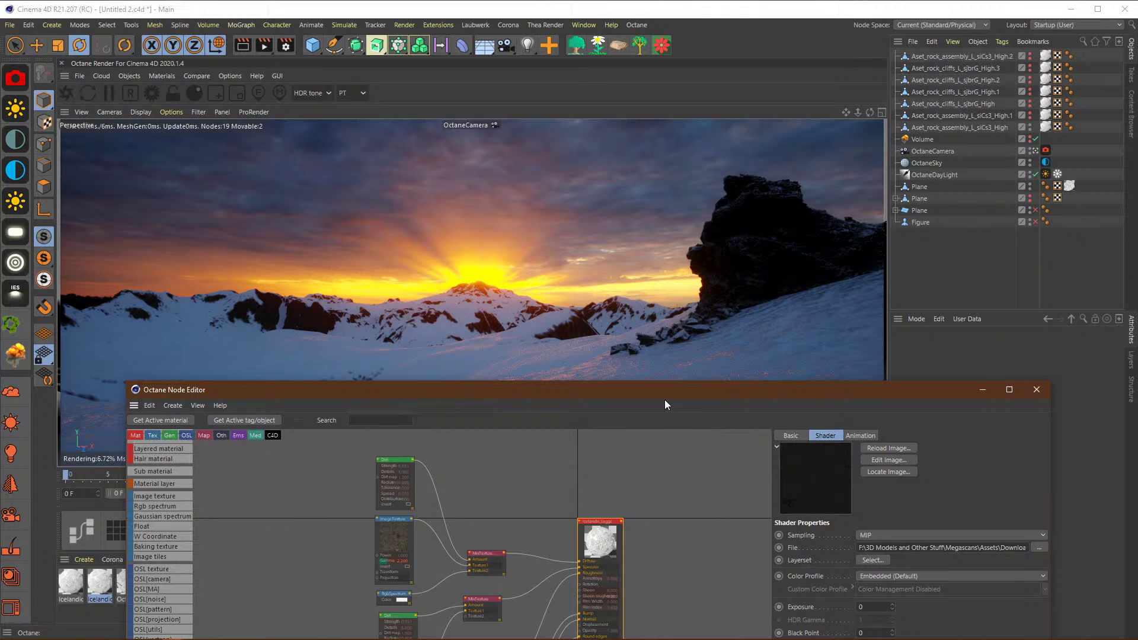
drag(662, 393, 666, 95)
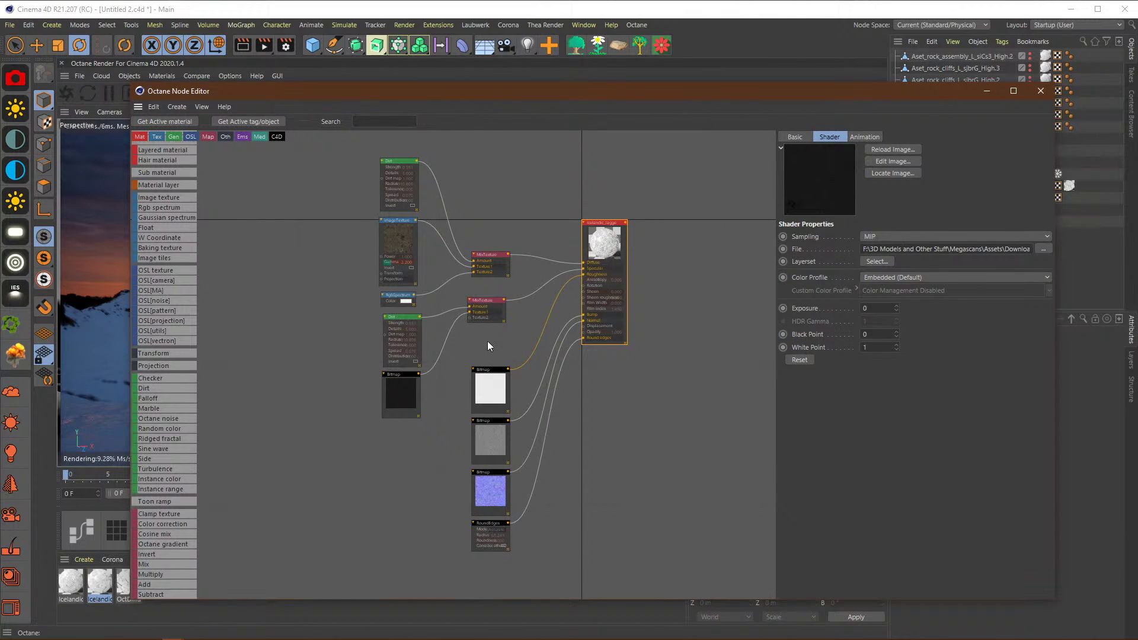
Step: Duplicate the RgbSpectrum node, connect it to Texture2 of the specular MixTexture, and place it below the black Bitmap
click(393, 299)
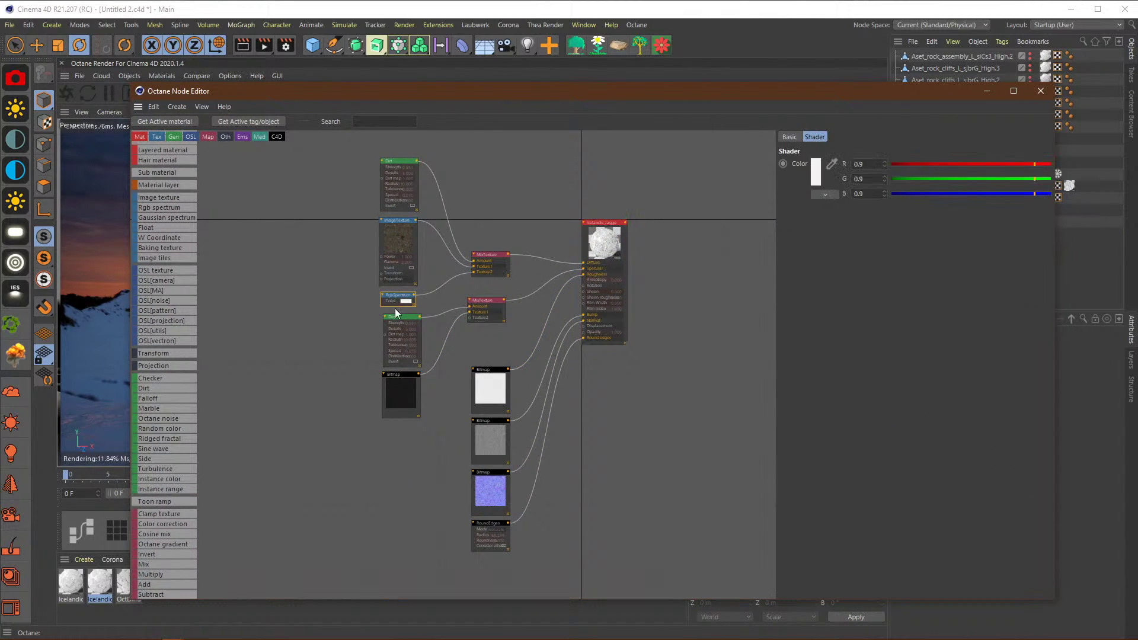
key(ctrl+c)
key(ctrl+v)
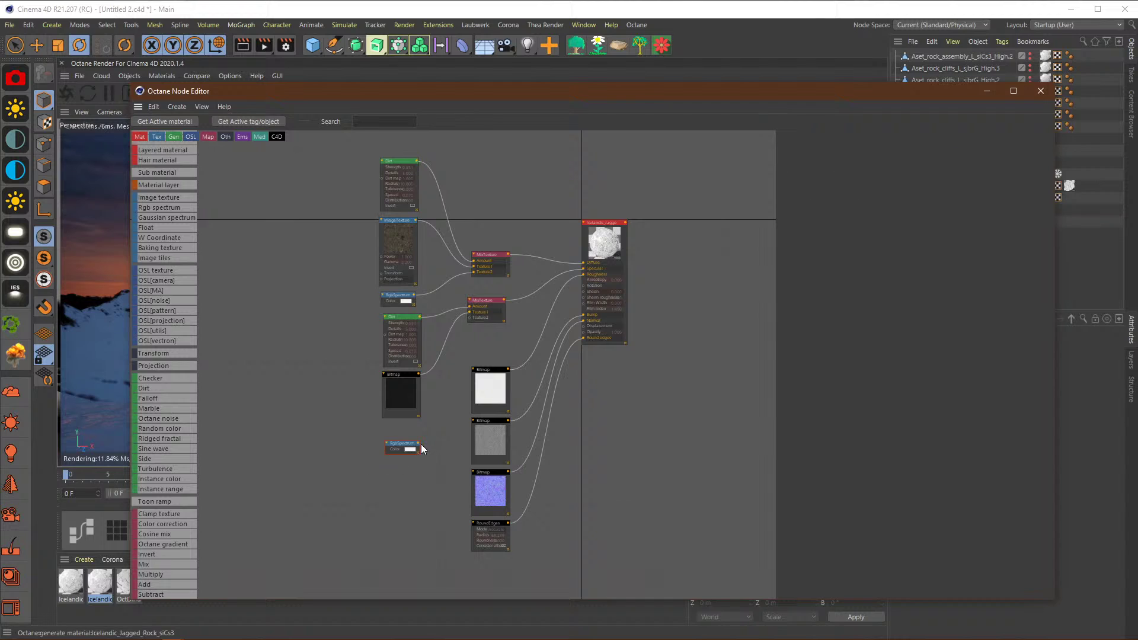
drag(418, 443, 468, 318)
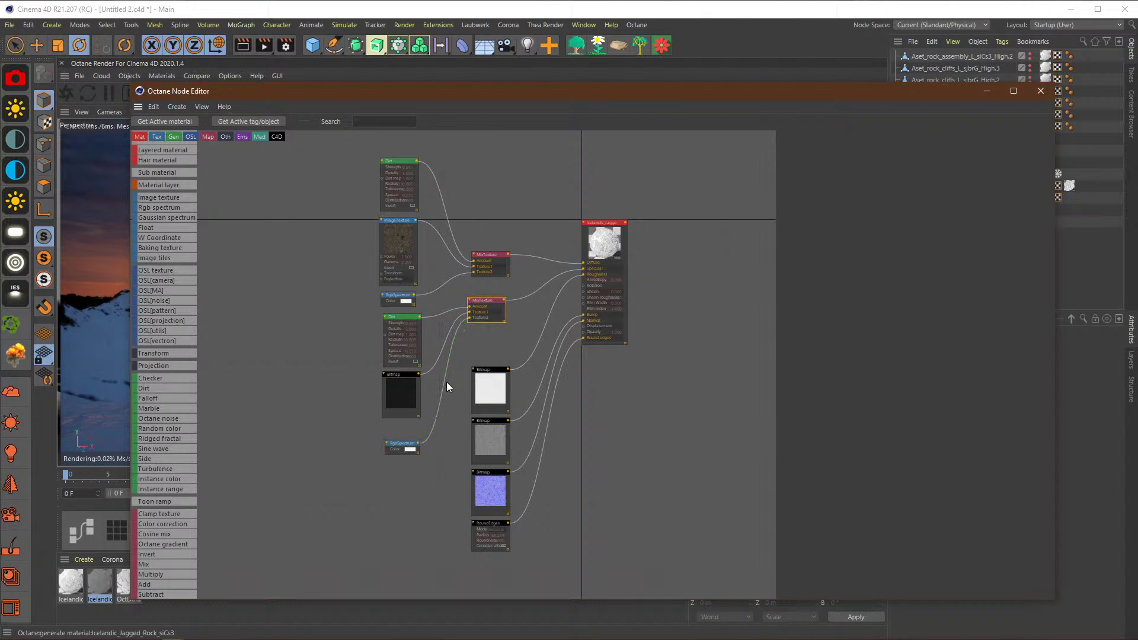
drag(403, 444, 399, 426)
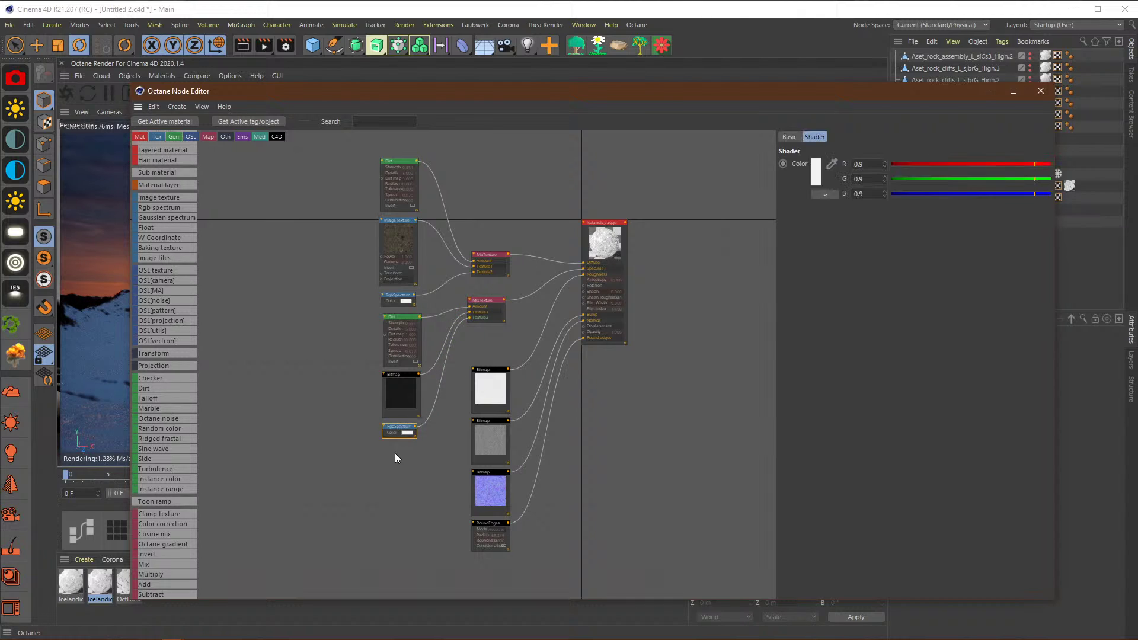
Step: Examine the snow on the rendered rocks and review how the specular mix and remaining Bitmap nodes are wired
click(418, 377)
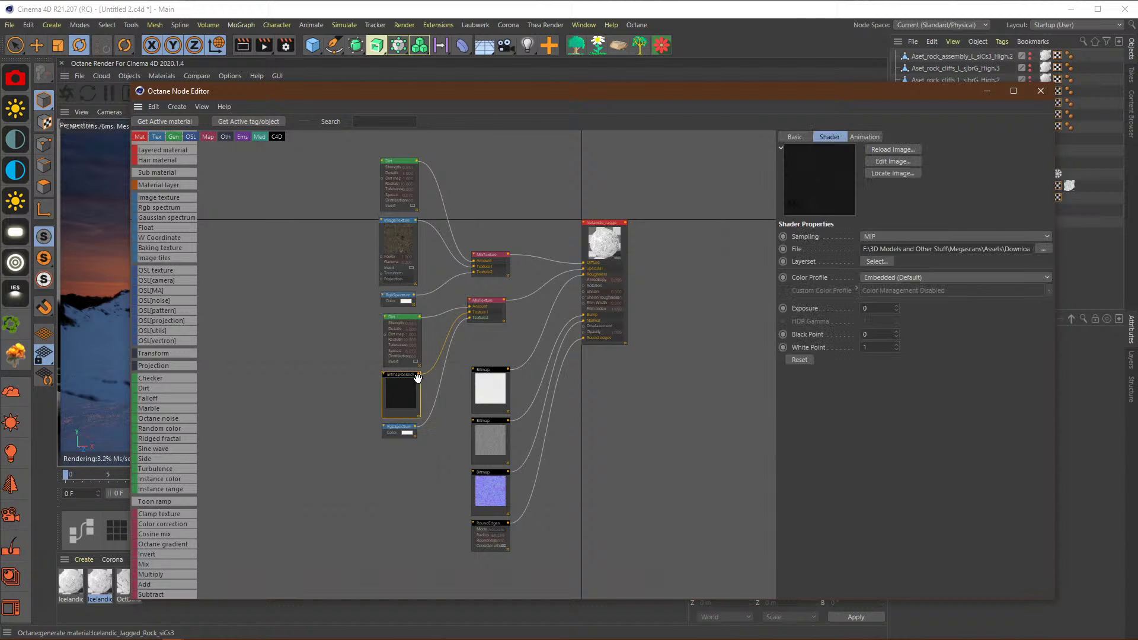
drag(549, 90, 486, 382)
click(646, 510)
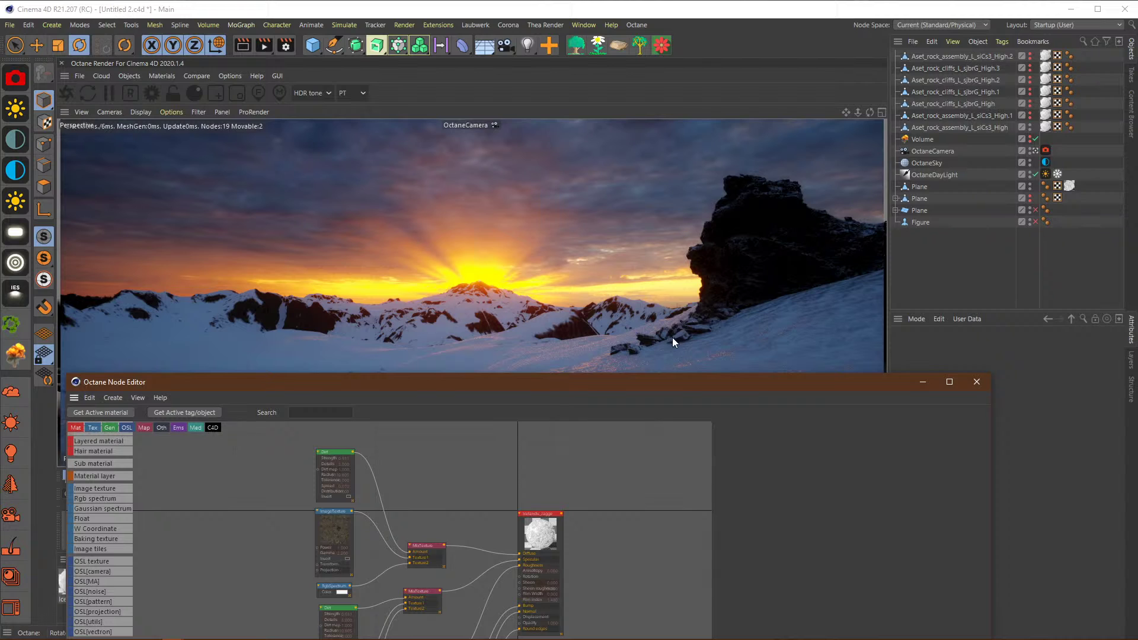
drag(659, 386, 708, 125)
scroll(489, 361, up, 3)
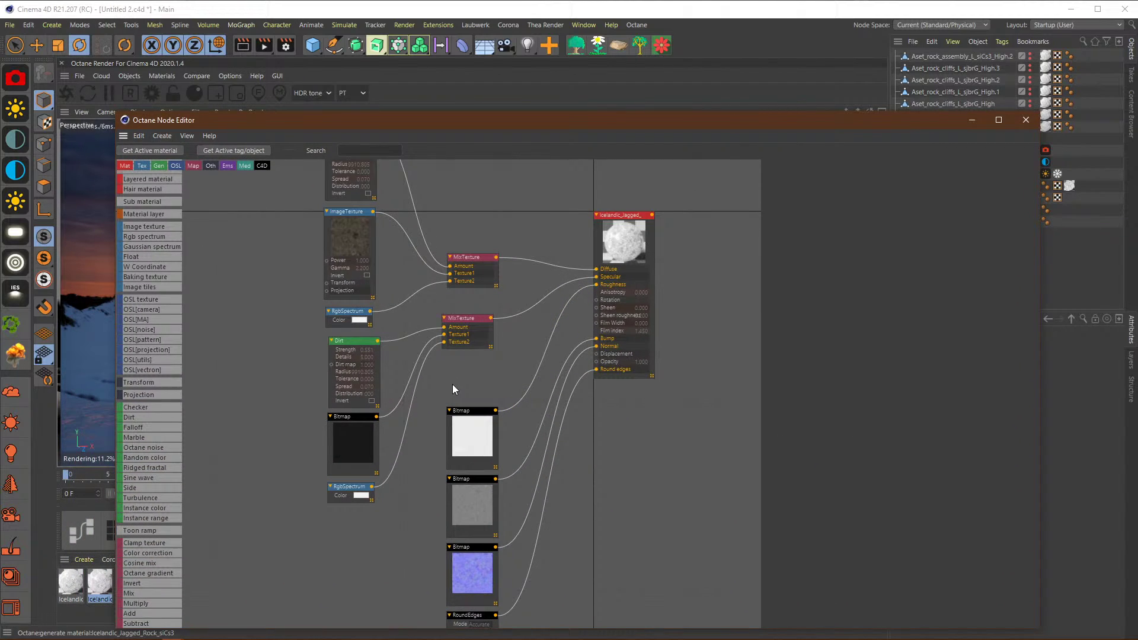
scroll(455, 382, down, 1)
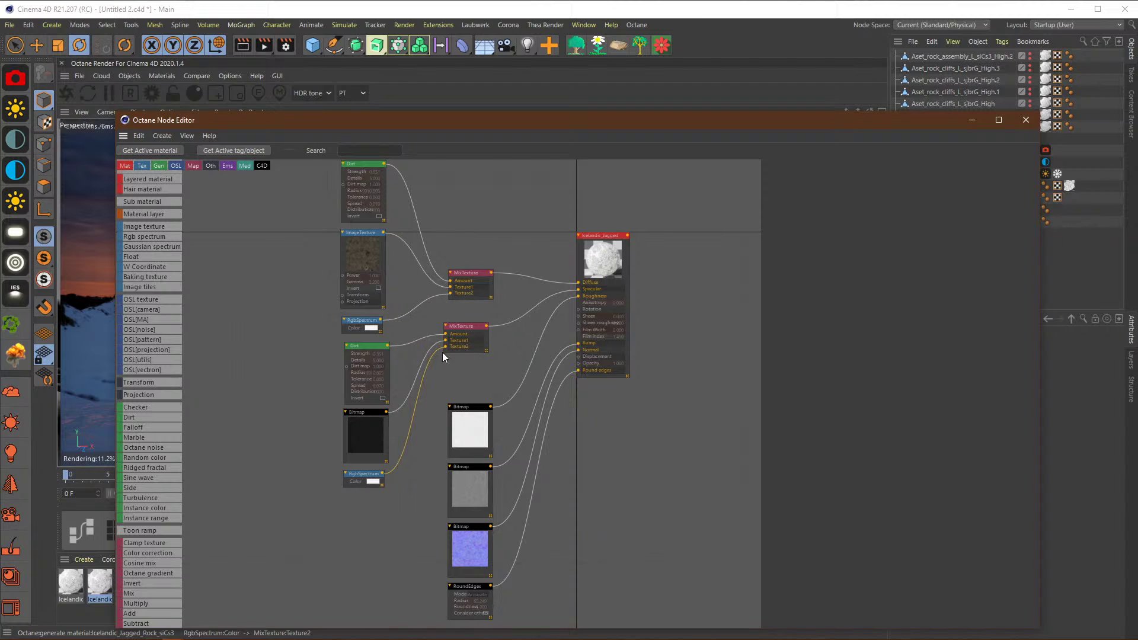
middle_drag(446, 363, 533, 360)
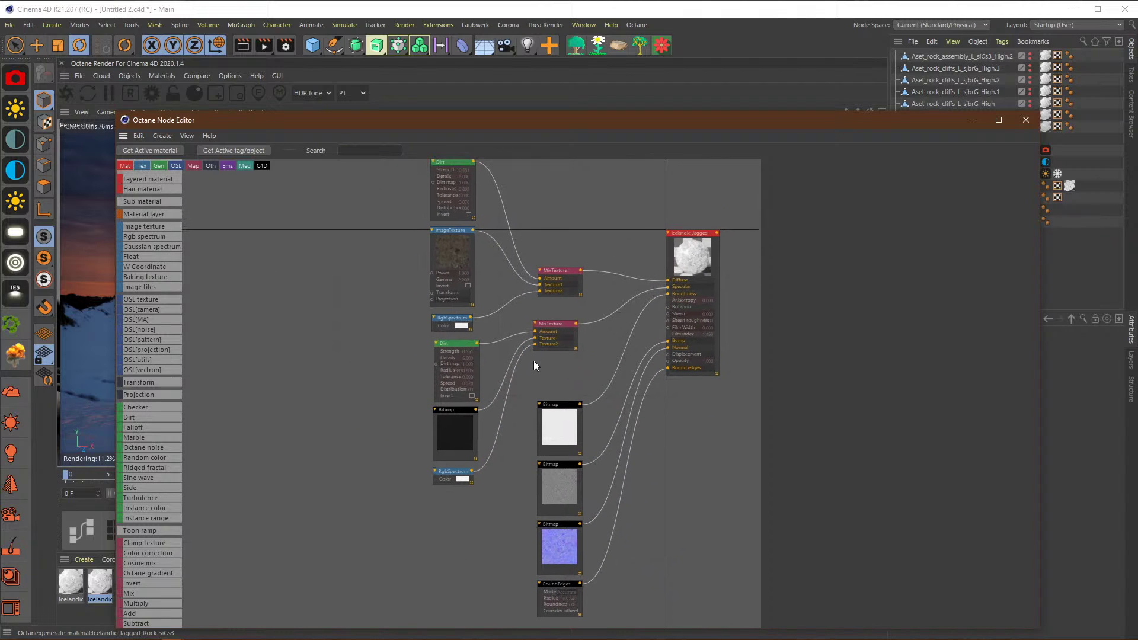
scroll(514, 372, down, 3)
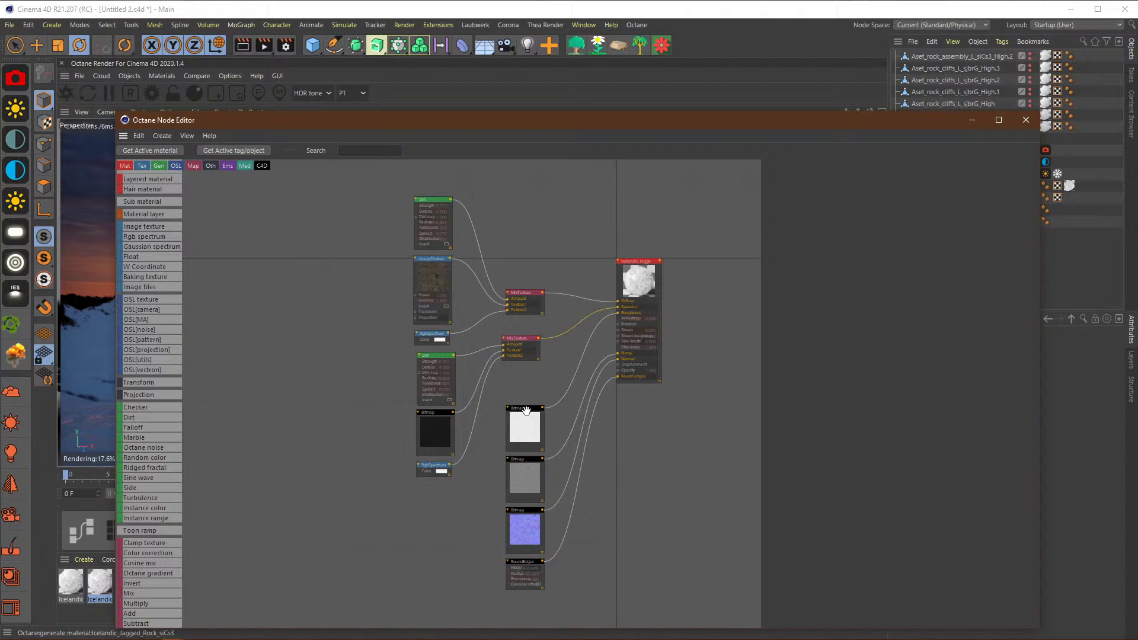
Step: Copy the MixTexture and Dirt nodes for roughness, connecting the Dirt to Amount and the white Bitmap to Texture1 of the new mix
click(527, 340)
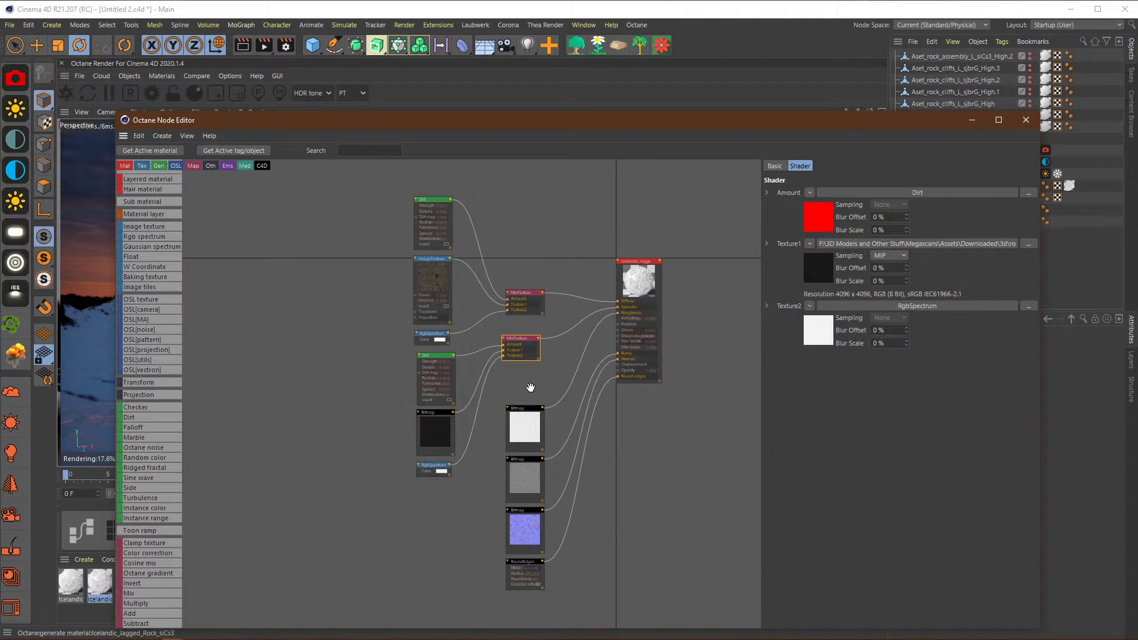
ctrl+drag(538, 409, 467, 531)
click(557, 419)
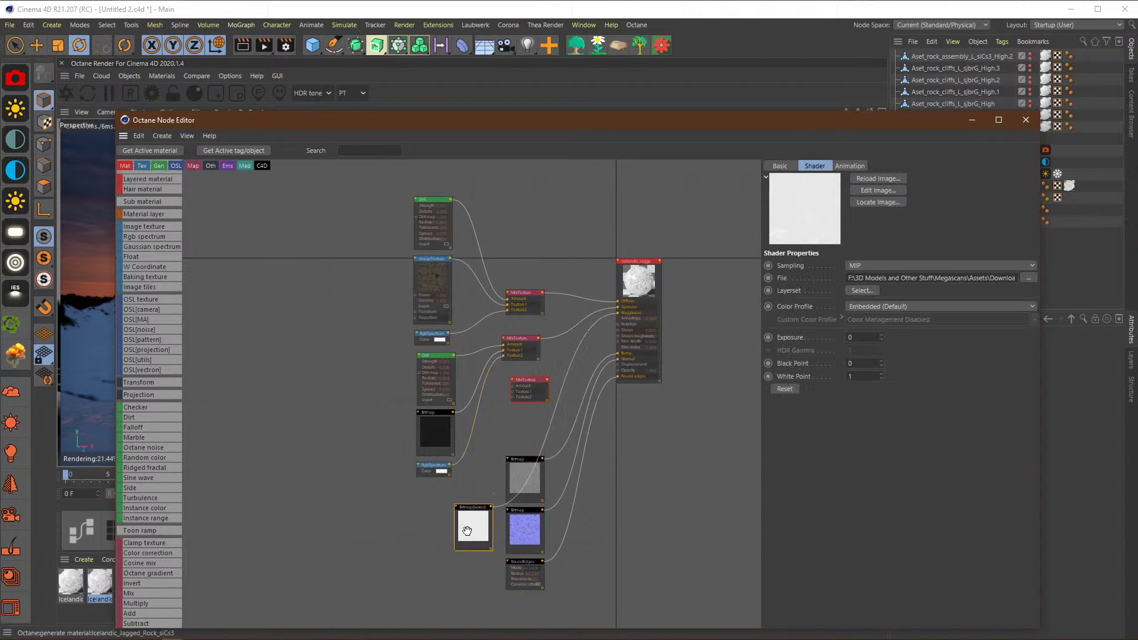
click(438, 354)
ctrl+drag(438, 354, 508, 389)
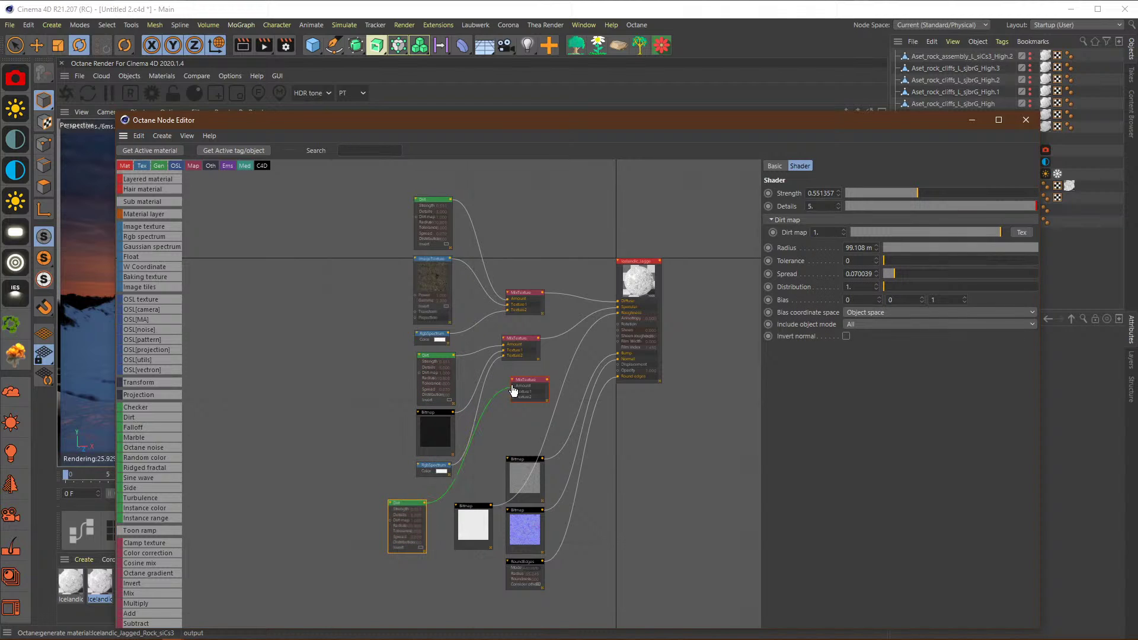
drag(492, 506, 513, 394)
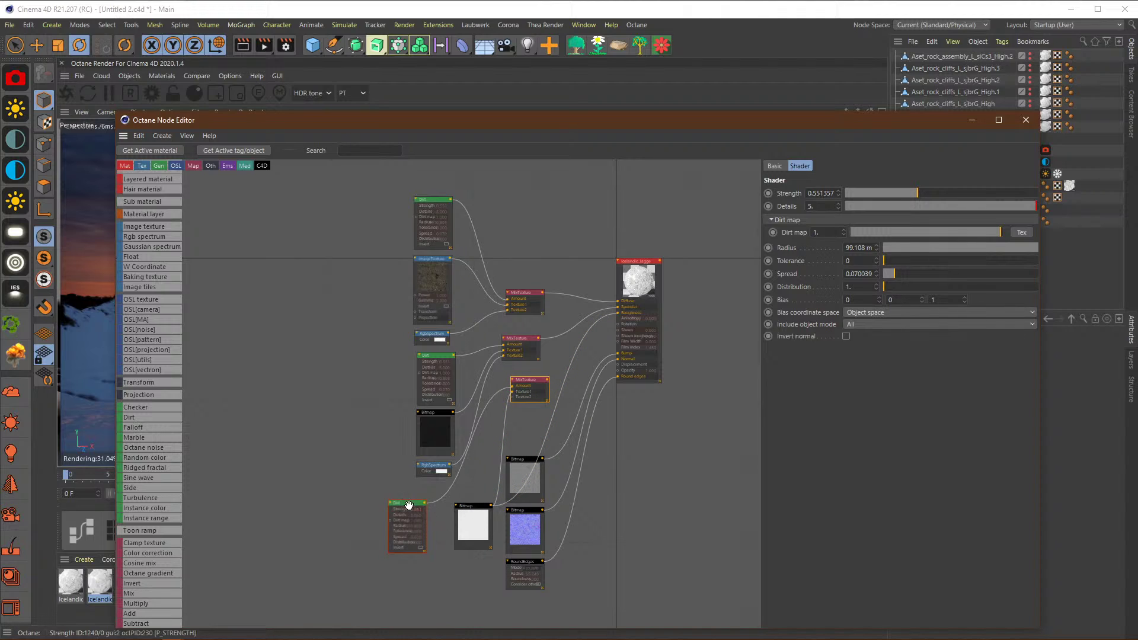
drag(411, 508, 431, 550)
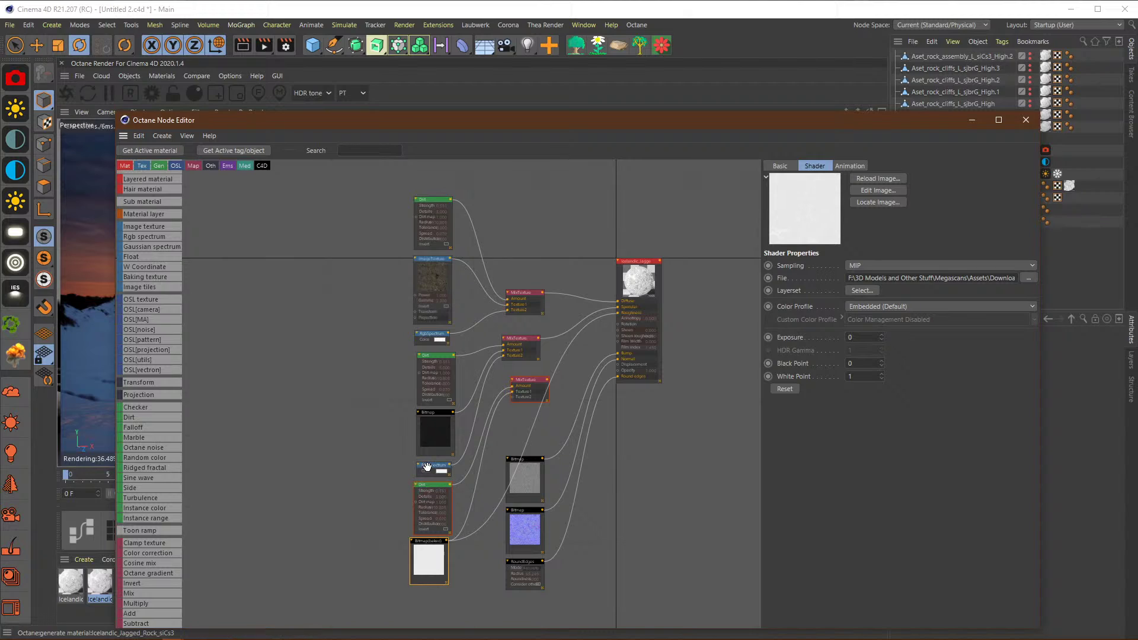
Step: Copy the RgbSpectrum node, connect it to Texture2 of the third MixTexture, and place it below the white Bitmap
ctrl+drag(426, 465, 353, 516)
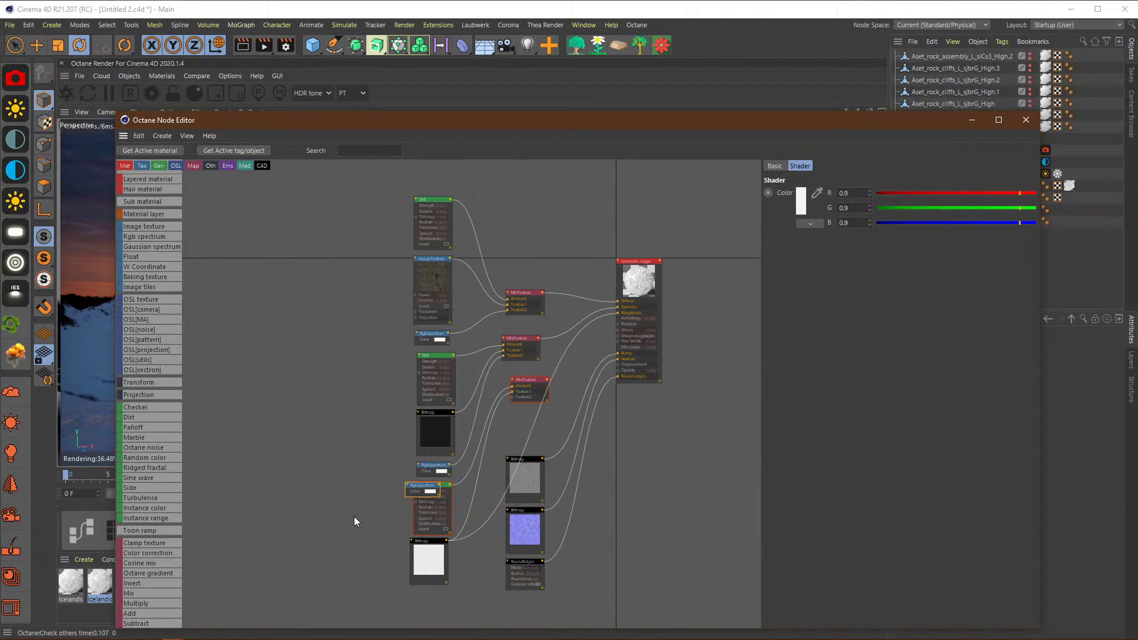
click(382, 485)
drag(439, 491, 512, 397)
drag(424, 485, 428, 594)
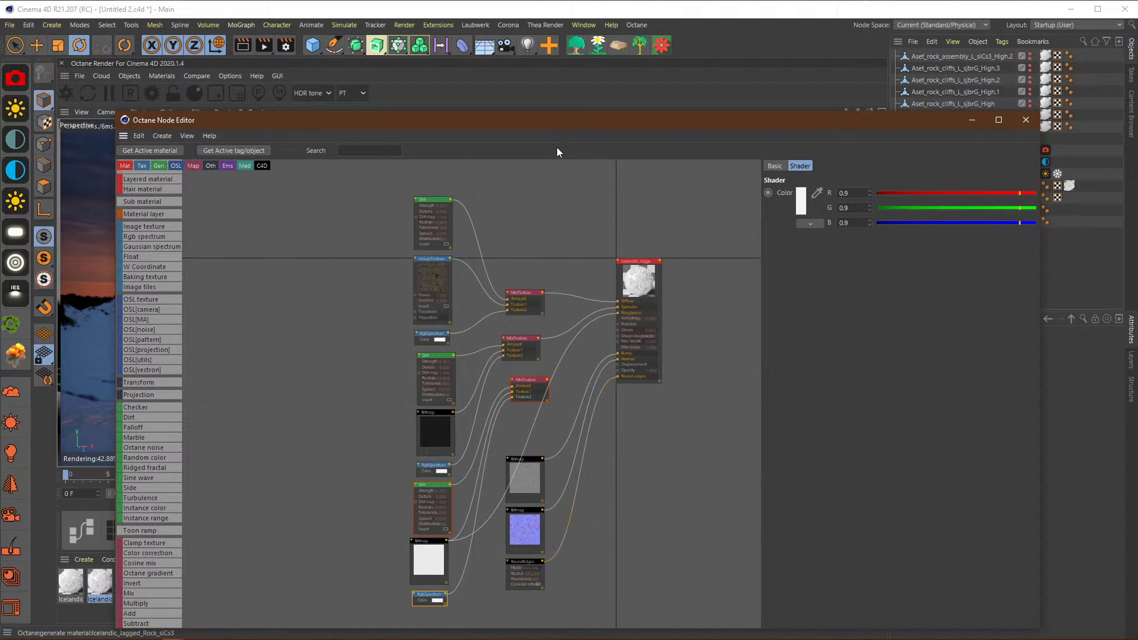
Step: Connect the third MixTexture to the rock material's Roughness input, check the render, and close the node editor
drag(529, 120, 284, 143)
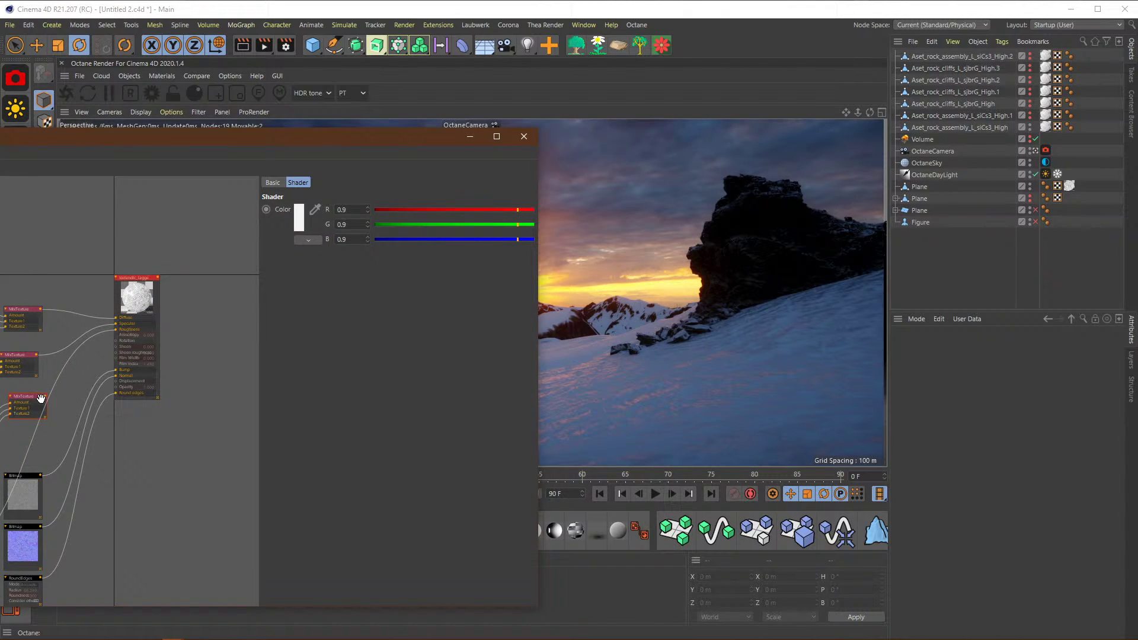
drag(40, 398, 117, 330)
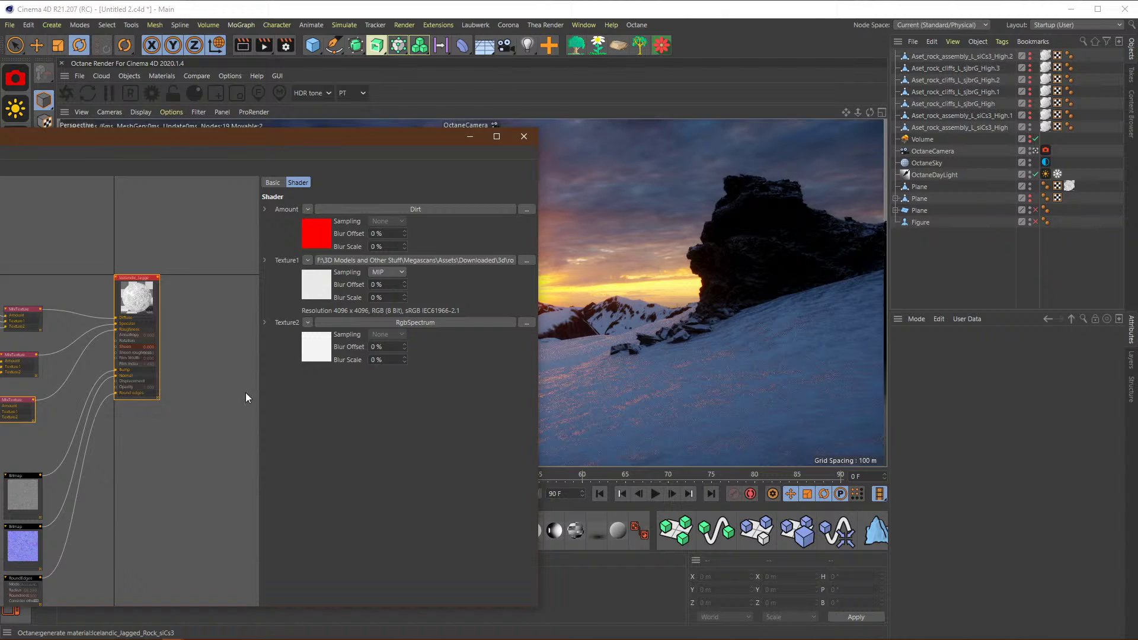
middle_drag(139, 473, 206, 483)
click(524, 136)
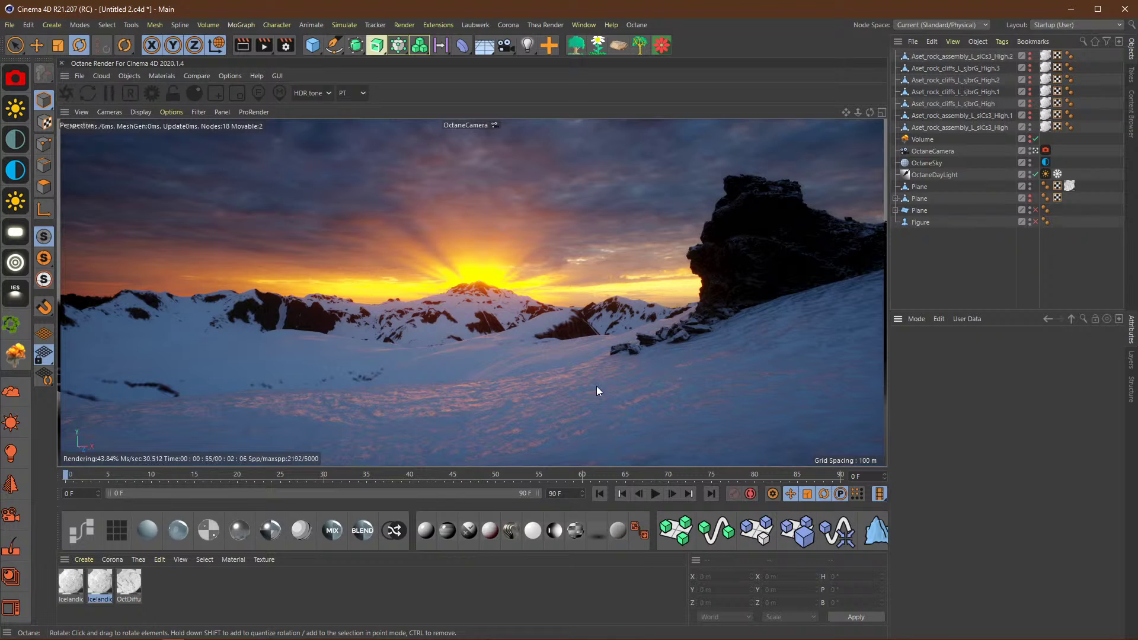
Step: Set the Round edges radius of the Icelandic_Jagged_Rock_siCs3 material to 1 m and its roundness to about 0.086
double_click(101, 584)
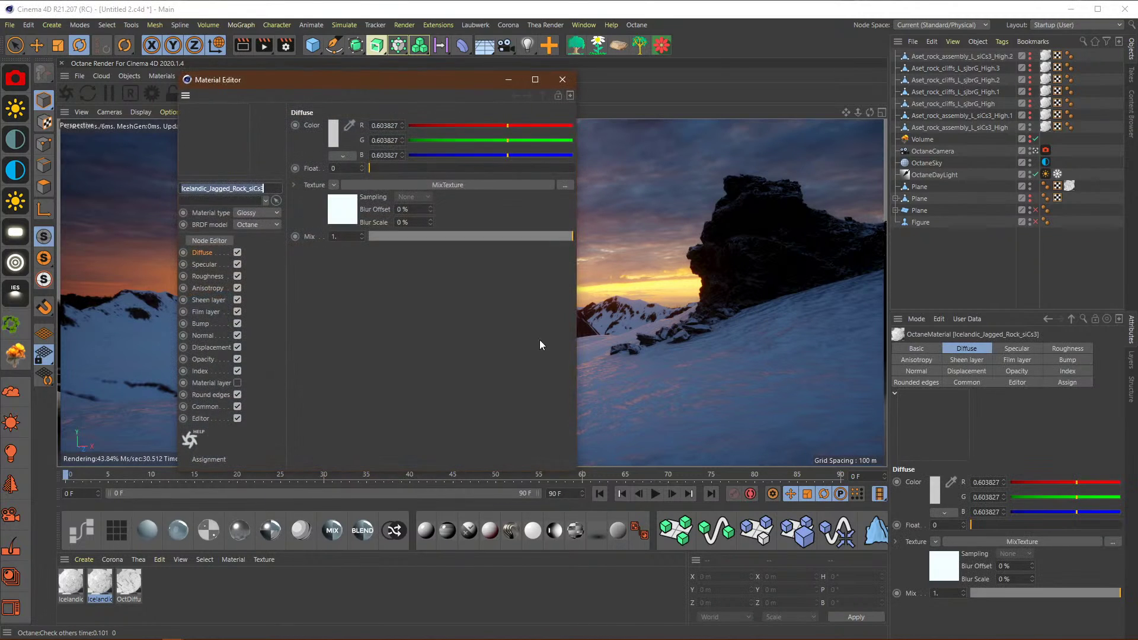
click(209, 395)
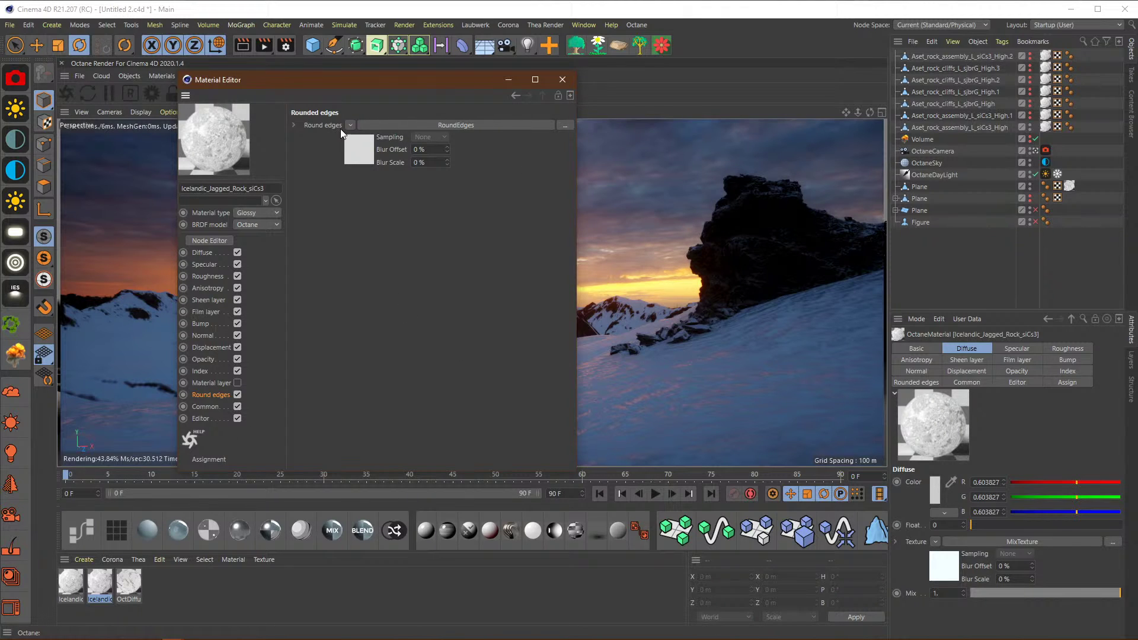
click(294, 125)
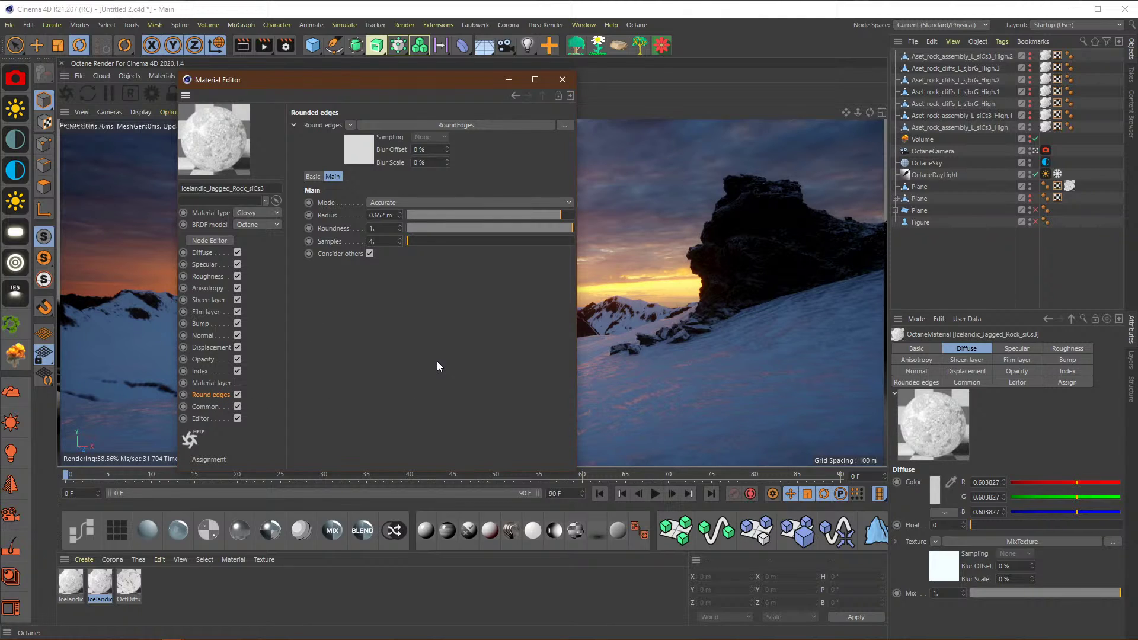
double_click(391, 214)
text(10)
key(Return)
click(421, 229)
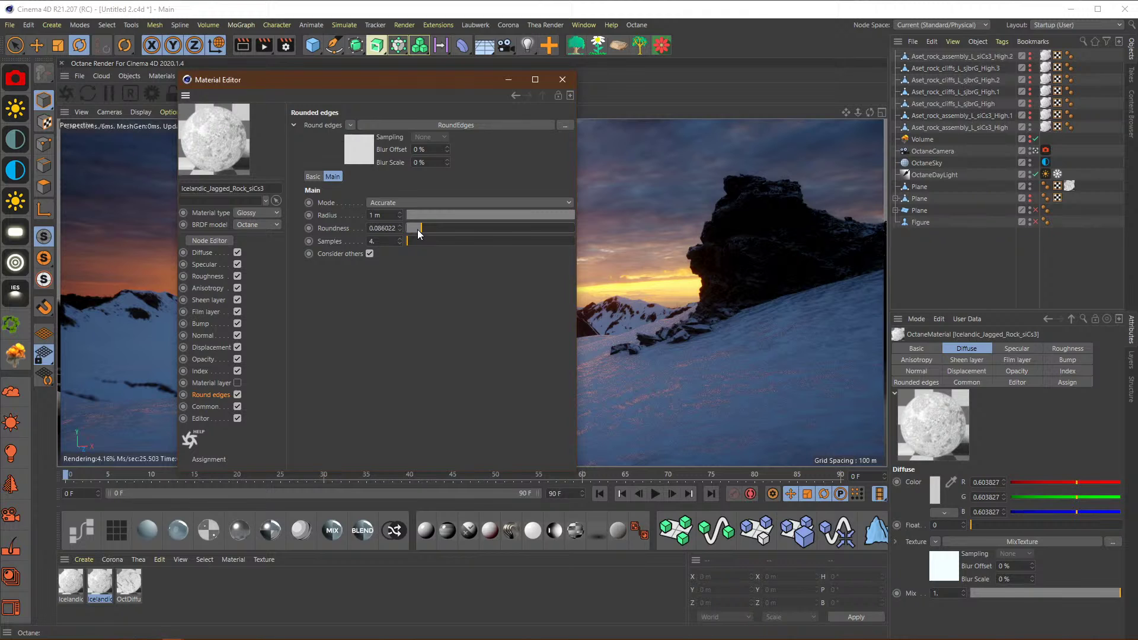
Step: Set the rock material's round-edge roundness to 1 and close the Material Editor
drag(418, 230, 567, 223)
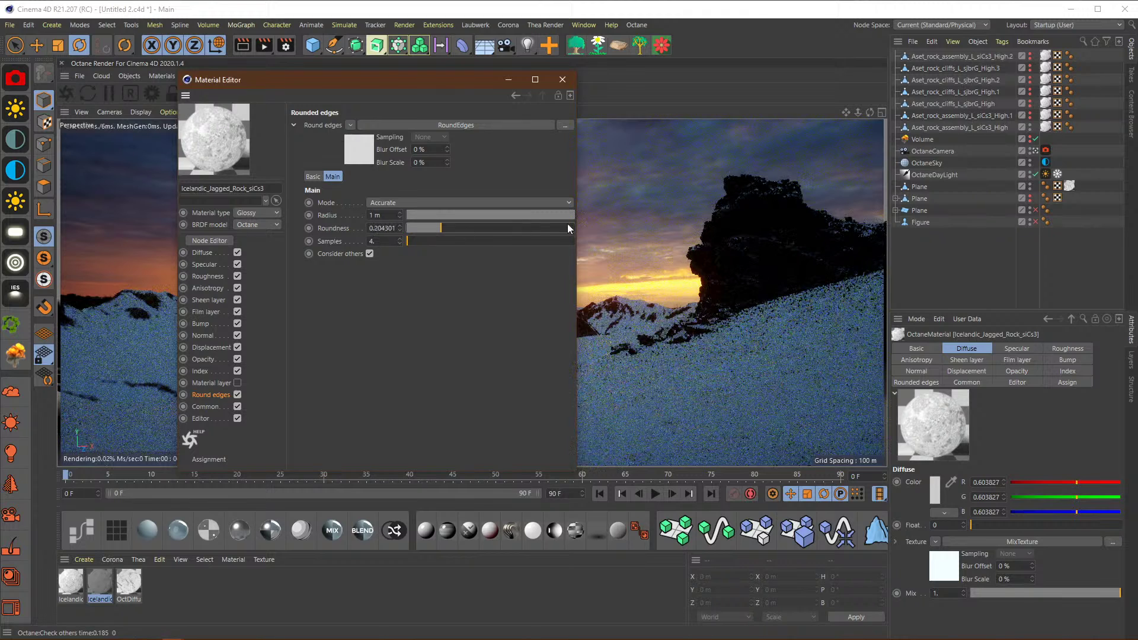
right_click(495, 331)
click(438, 322)
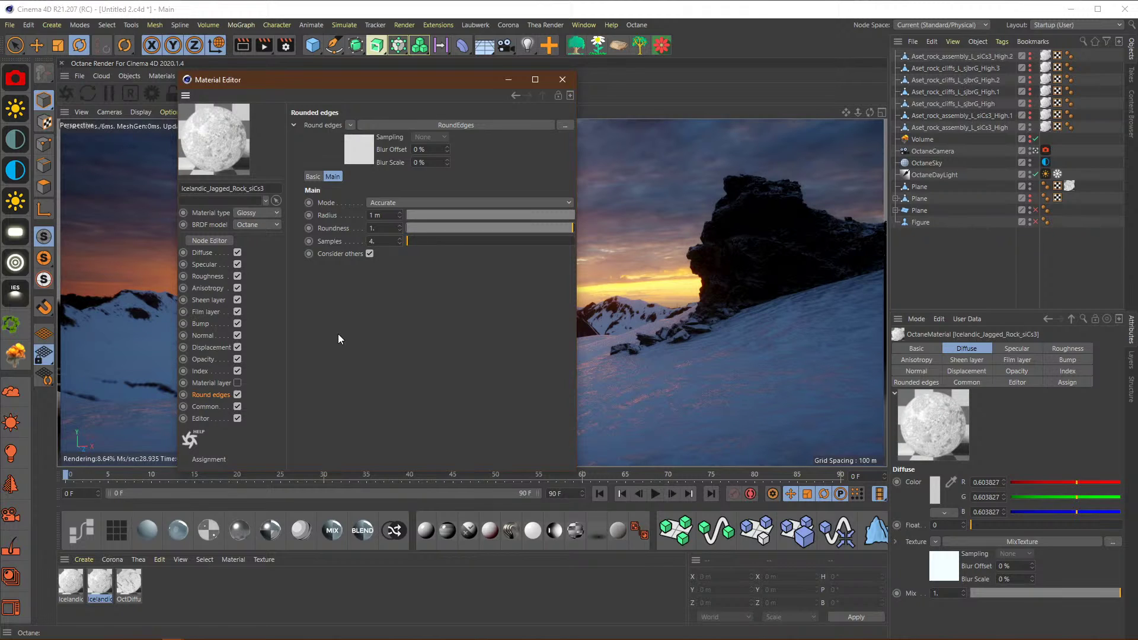
right_click(388, 308)
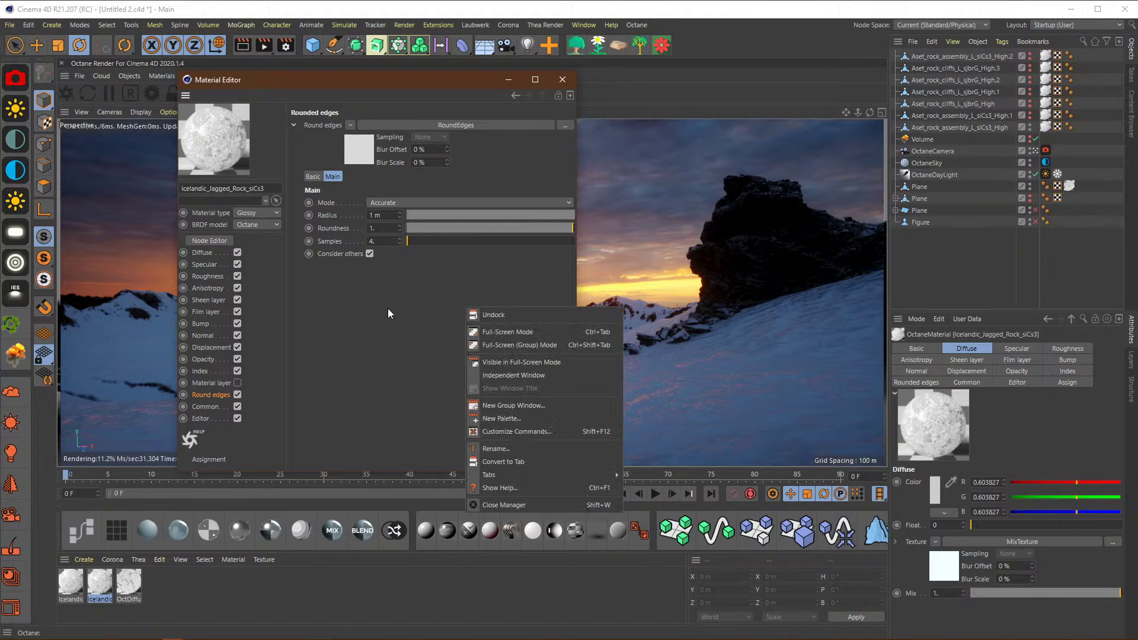
click(373, 307)
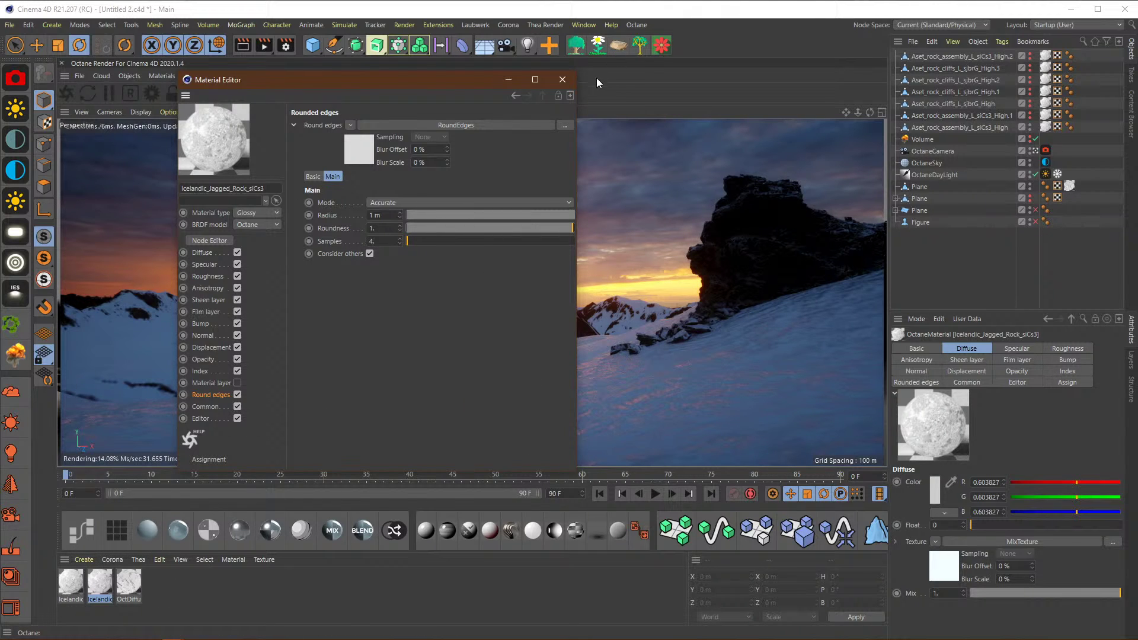
click(562, 79)
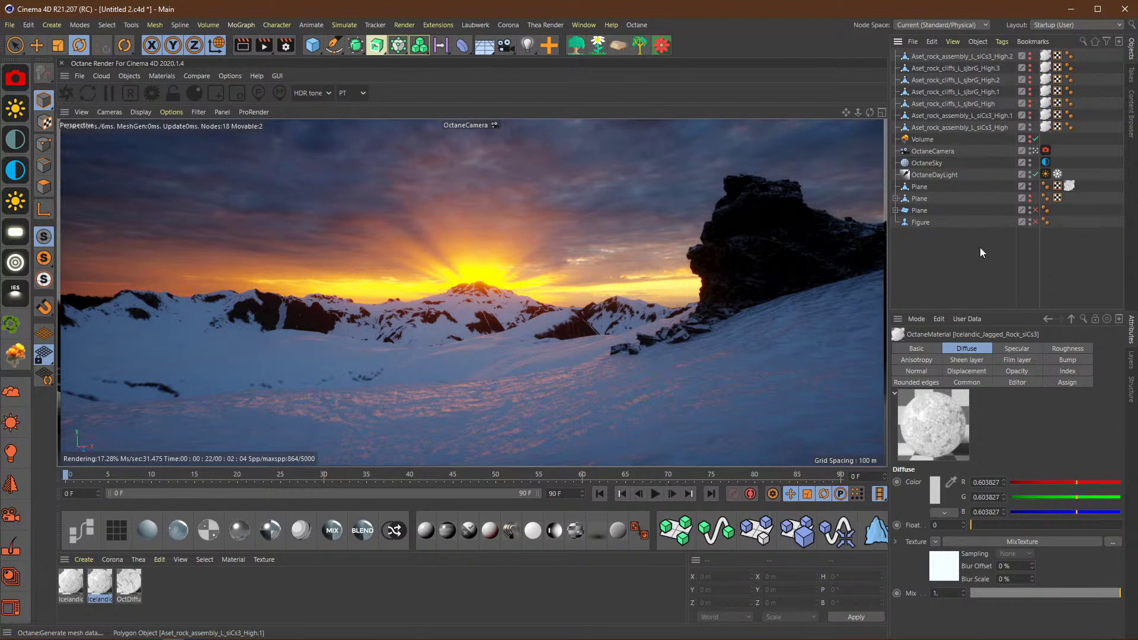
Step: Make the Aset_rock_assembly_L_siCs3_High.1 rock visible in the editor and the render, and deselect it
click(974, 114)
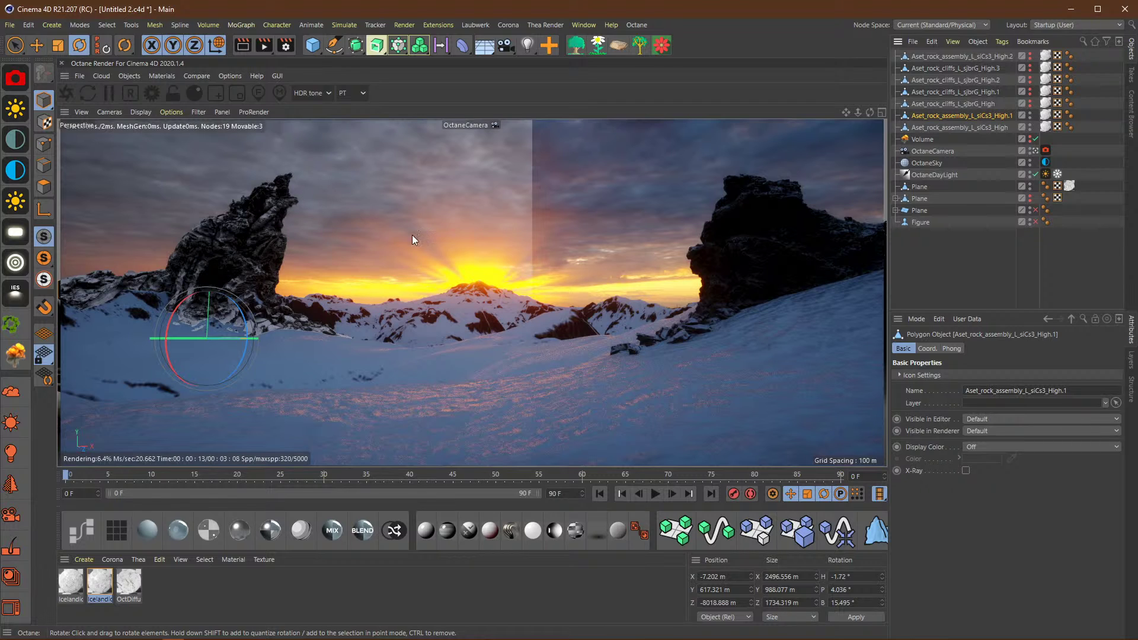
click(917, 261)
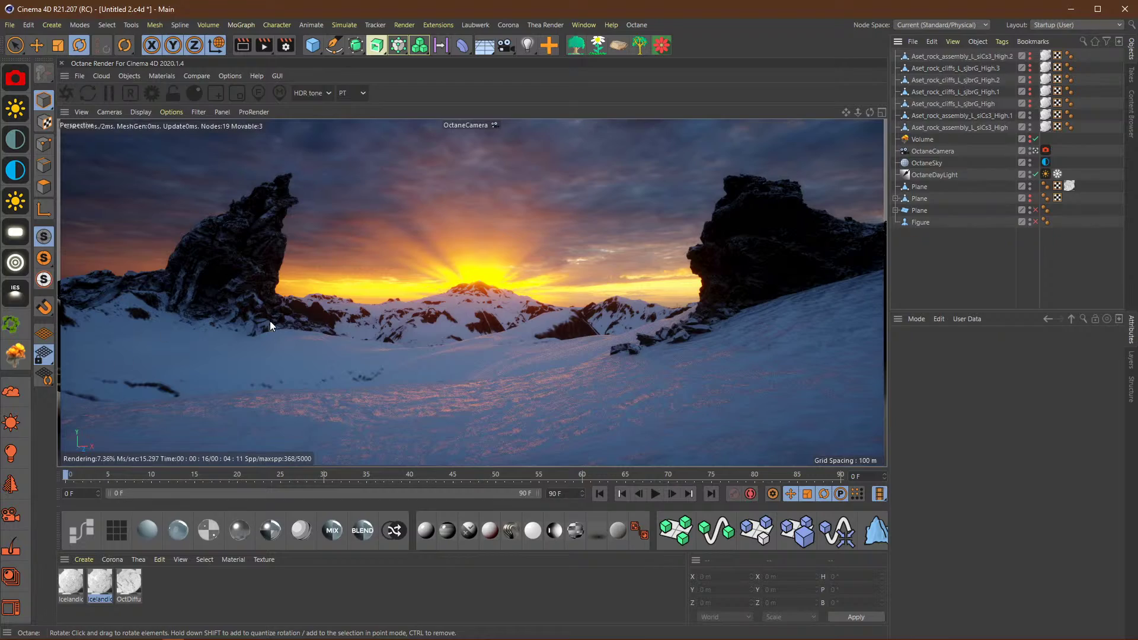
Step: Leave the OctaneCamera view and examine the newly shown rock formation and its snow cover from several angles
click(1036, 152)
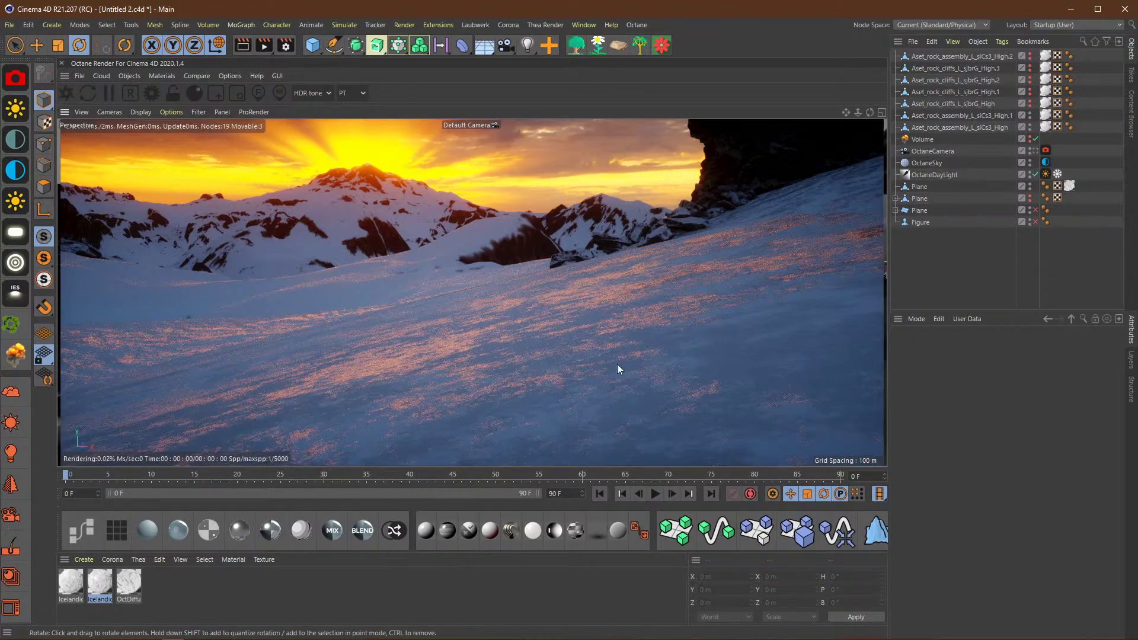
alt+drag(616, 368, 240, 303)
alt+drag(334, 307, 285, 399)
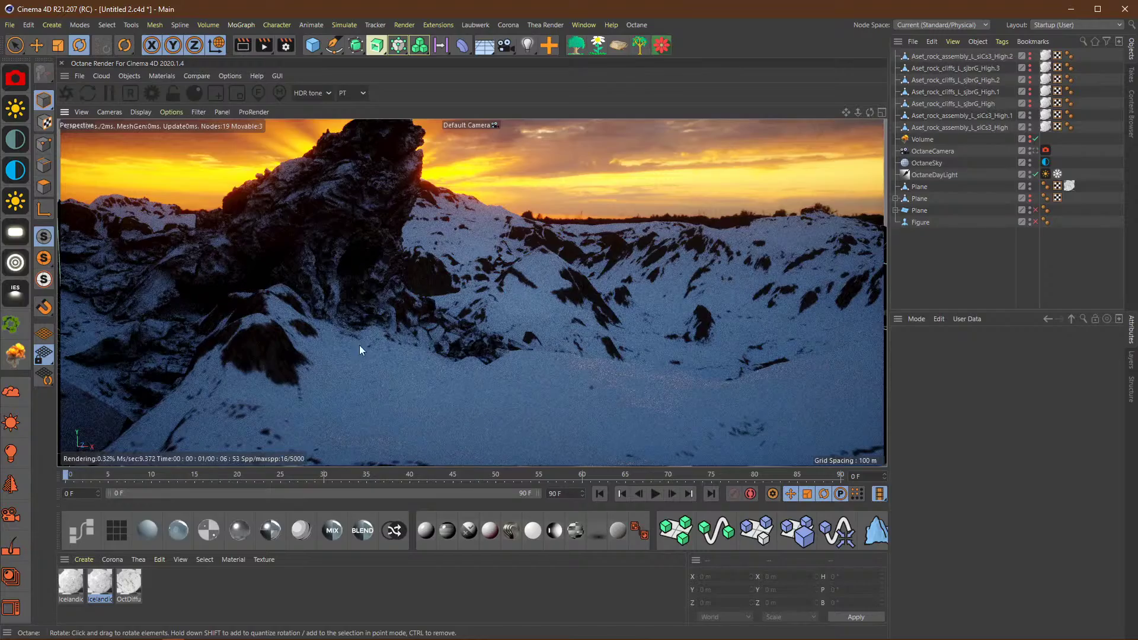
alt+drag(250, 324, 442, 386)
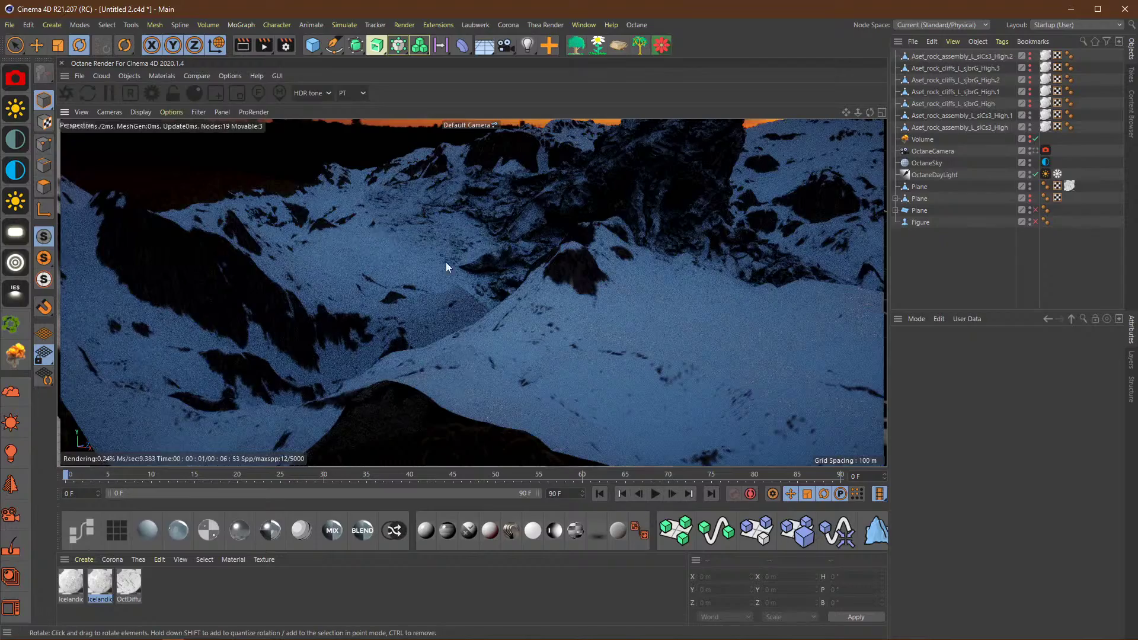
alt+drag(256, 365, 435, 232)
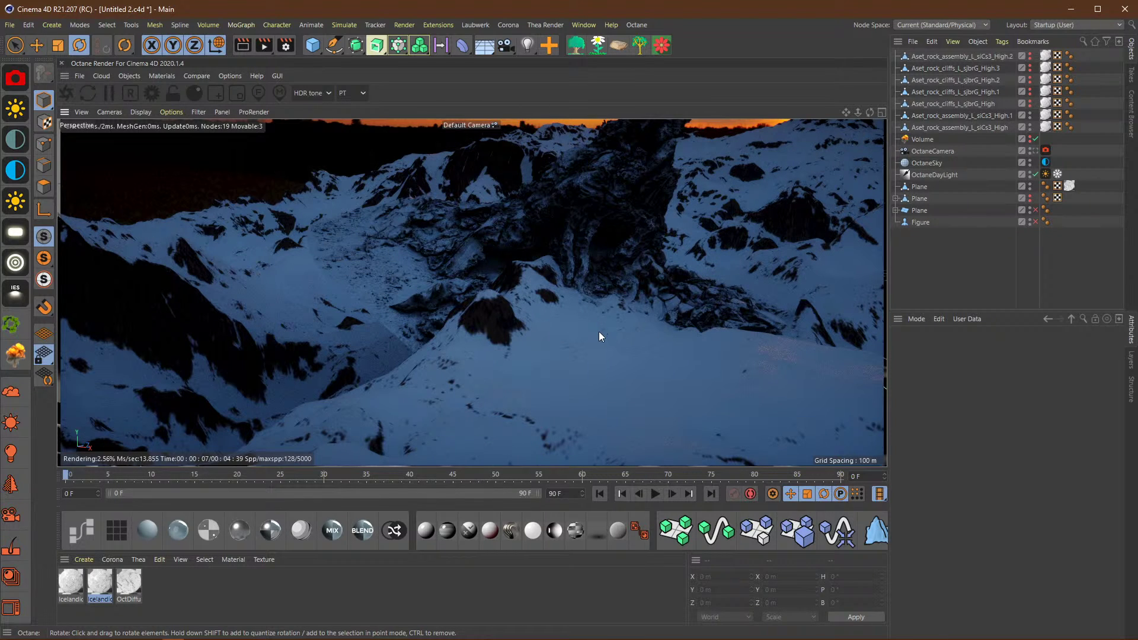
alt+drag(573, 334, 403, 353)
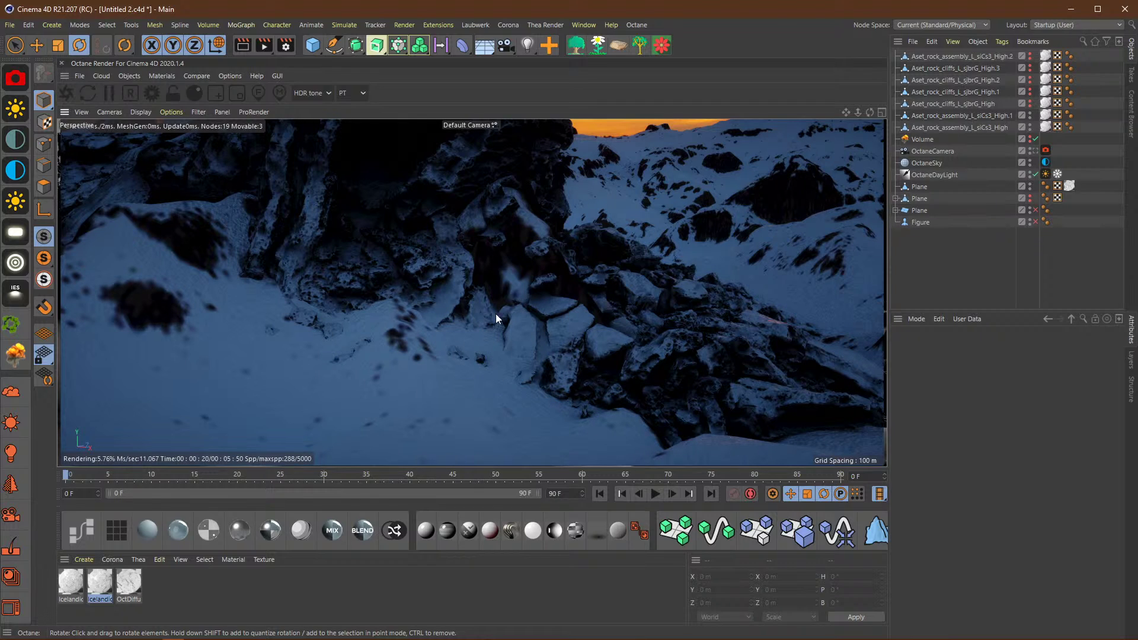
alt+drag(467, 332, 495, 372)
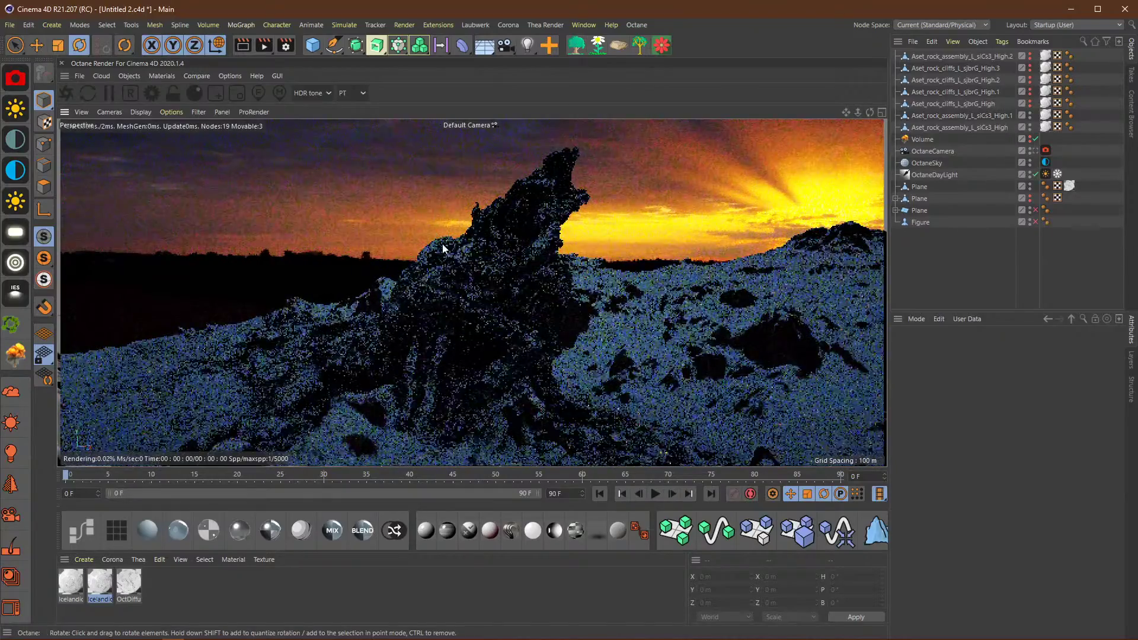
alt+drag(496, 321, 292, 256)
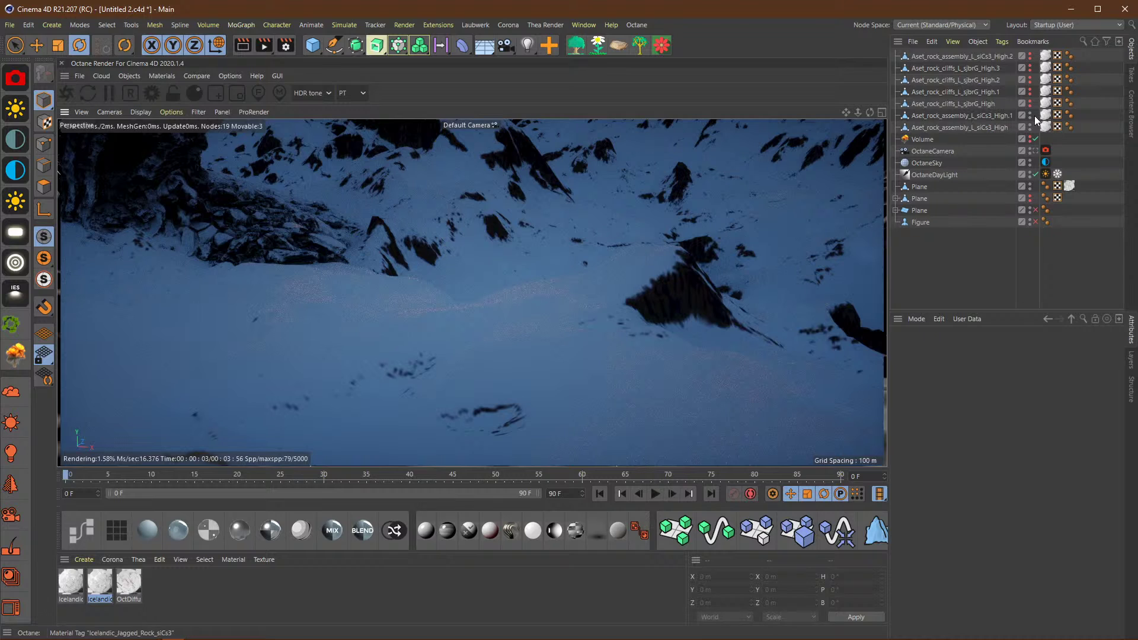
Step: Check the cliff rock's Icelandic_Lava_sjbrG material tag, make Aset_rock_cliffs_L_sjbrG_High visible, and return to the OctaneCamera view
click(104, 591)
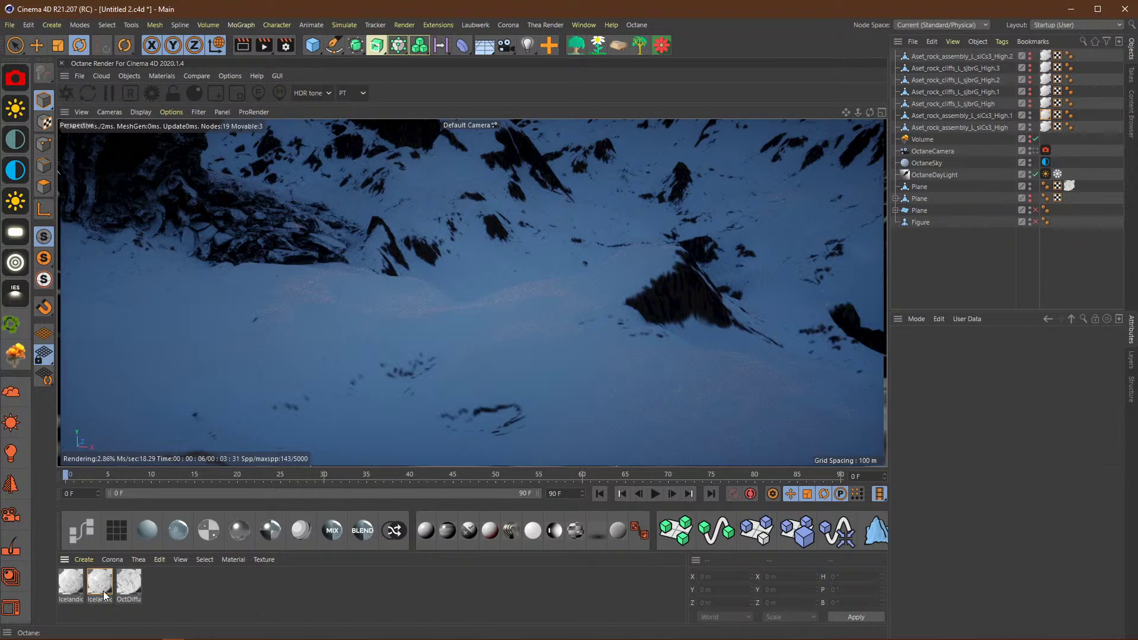
click(1046, 104)
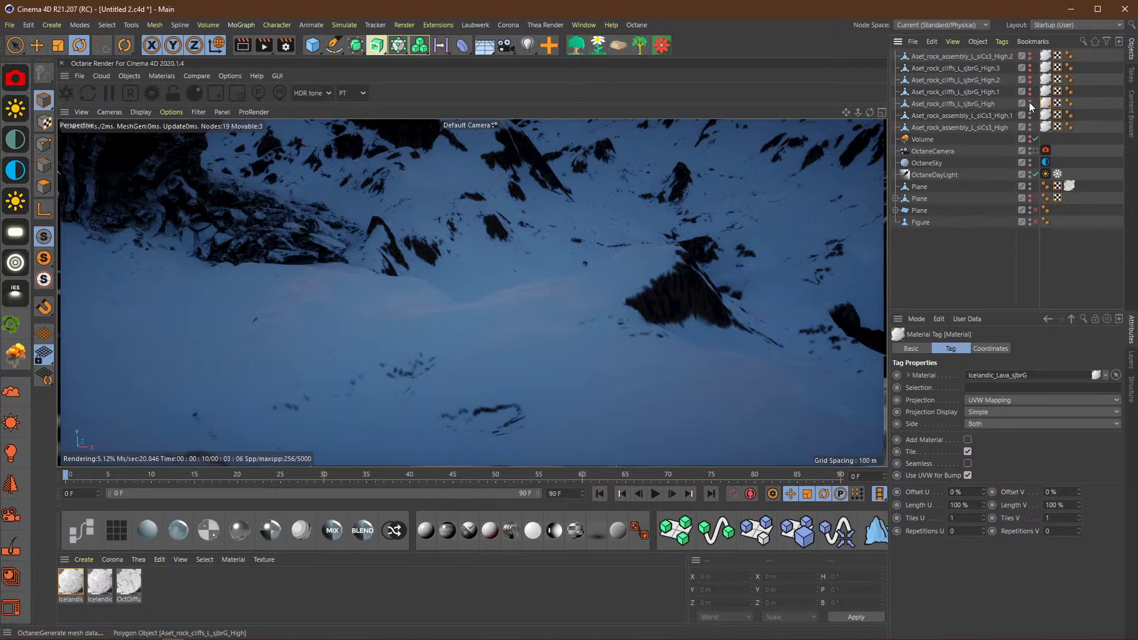
click(1035, 154)
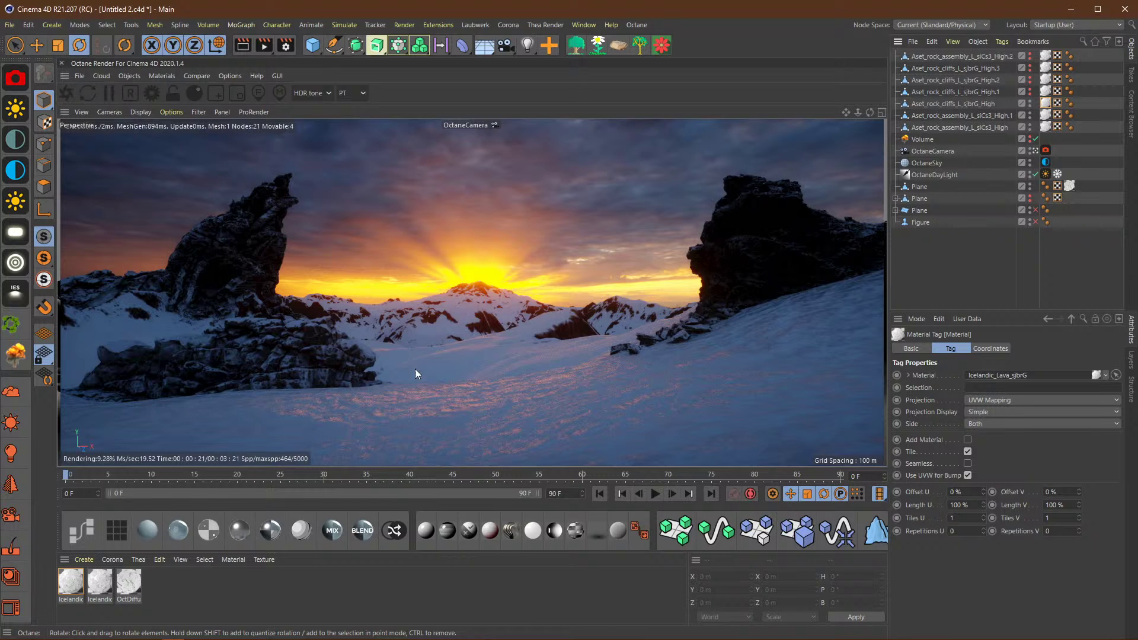
click(972, 104)
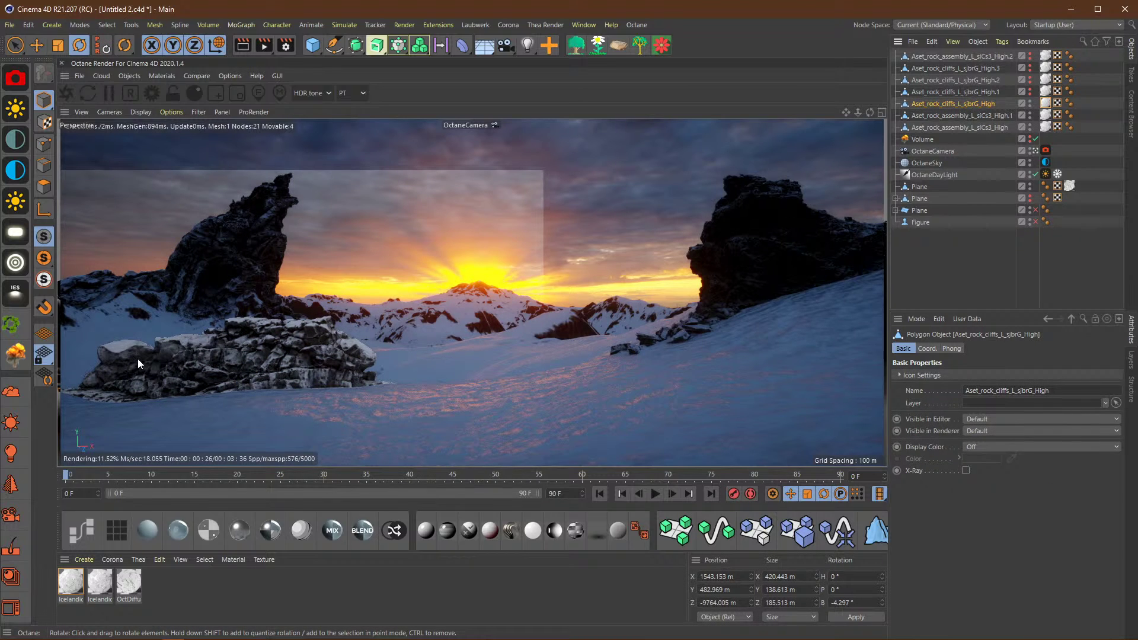
click(950, 259)
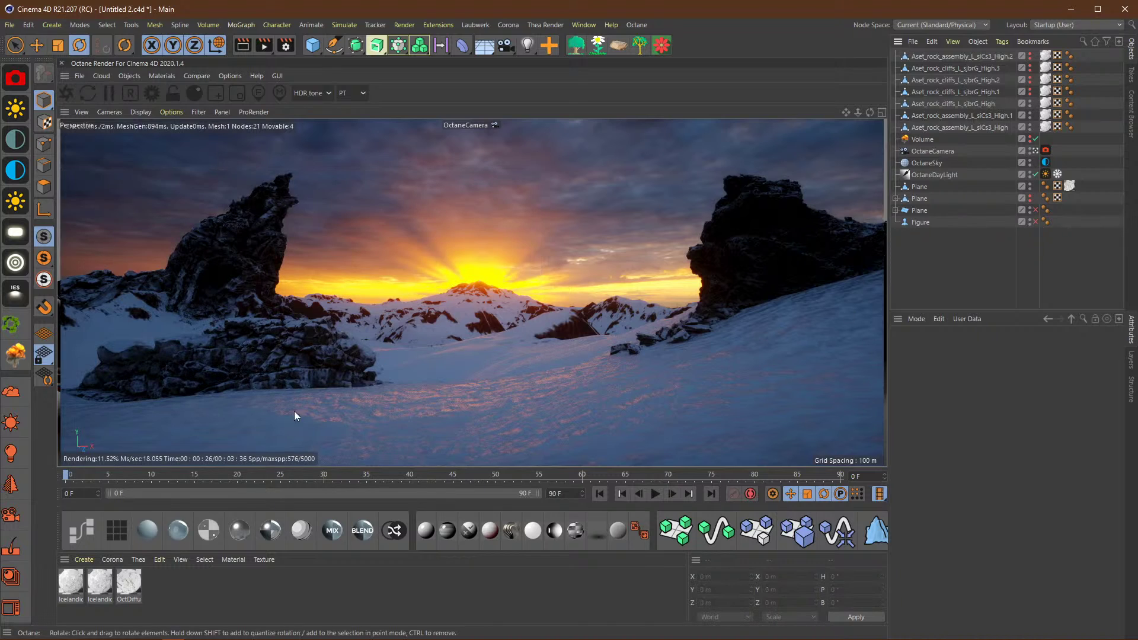
Step: Move the Aset_rock_cliffs_L_sjbrG_High cliff farther left in the landscape, at the foot of the tall rock, and deselect it
click(149, 391)
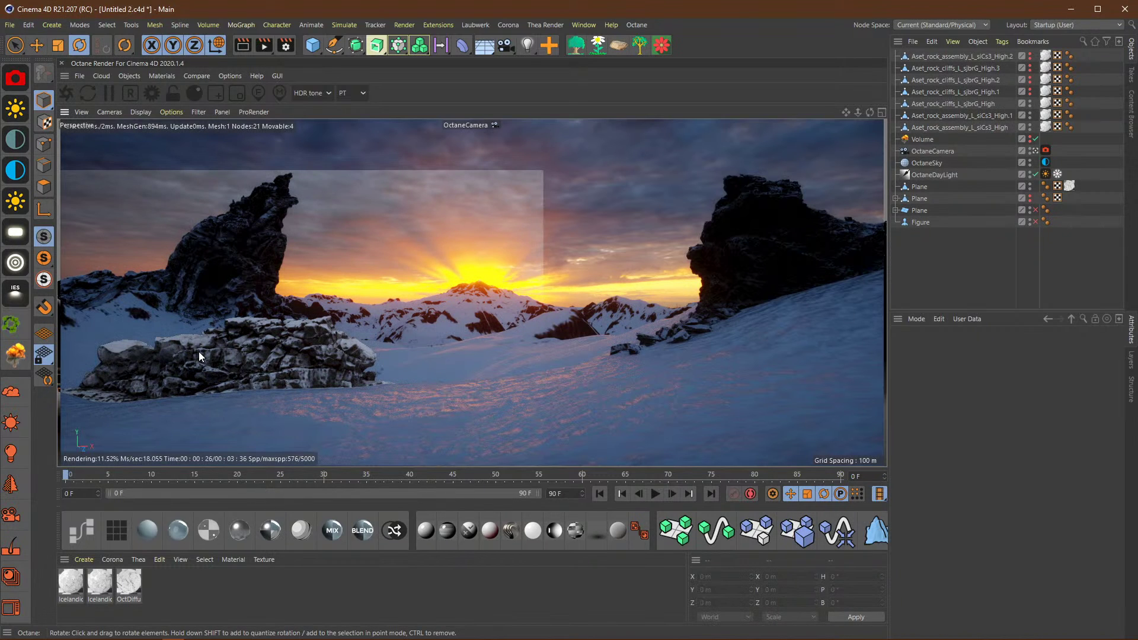
click(36, 46)
drag(258, 328, 168, 371)
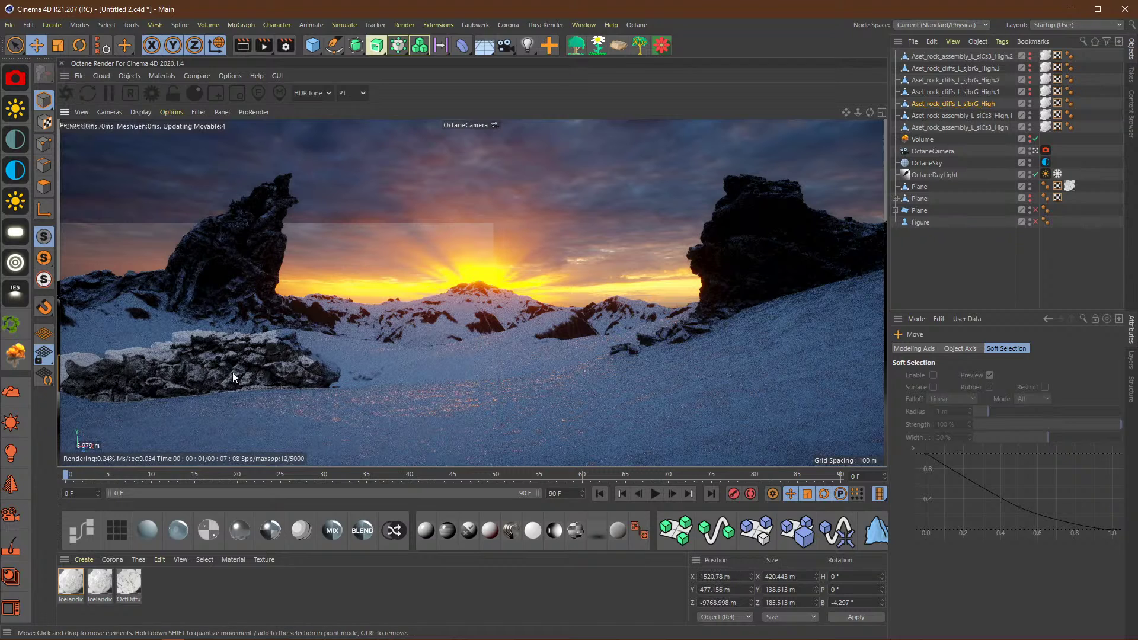
click(972, 260)
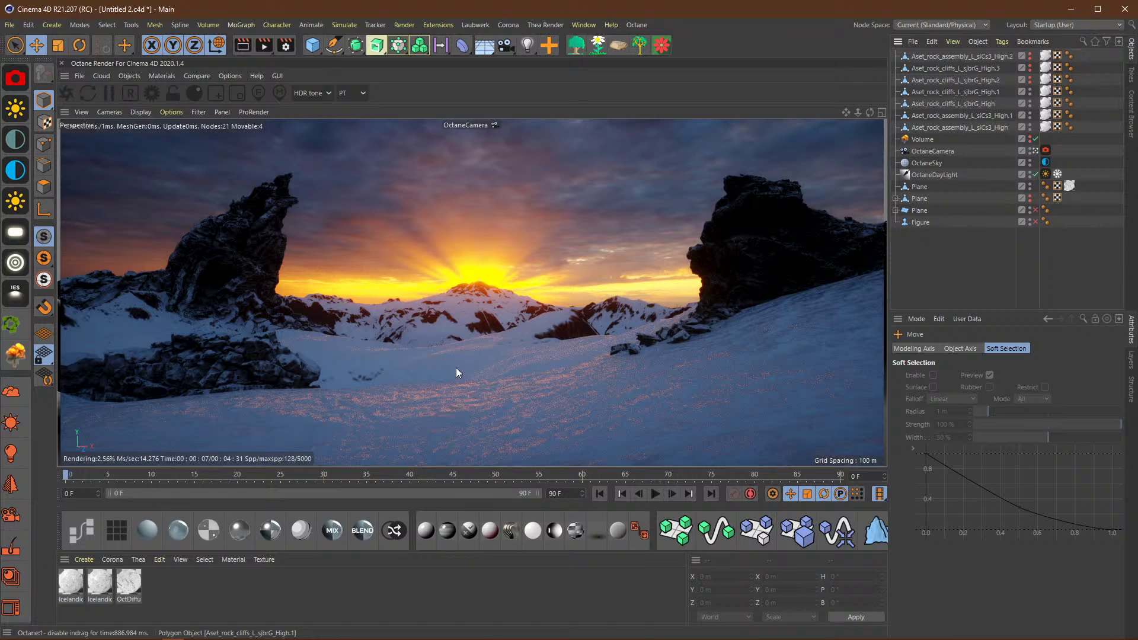
Step: Make the foreground cliffs Aset_rock_cliffs_L_sjbrG_High.1 and High.2 visible in the editor and the render
click(510, 435)
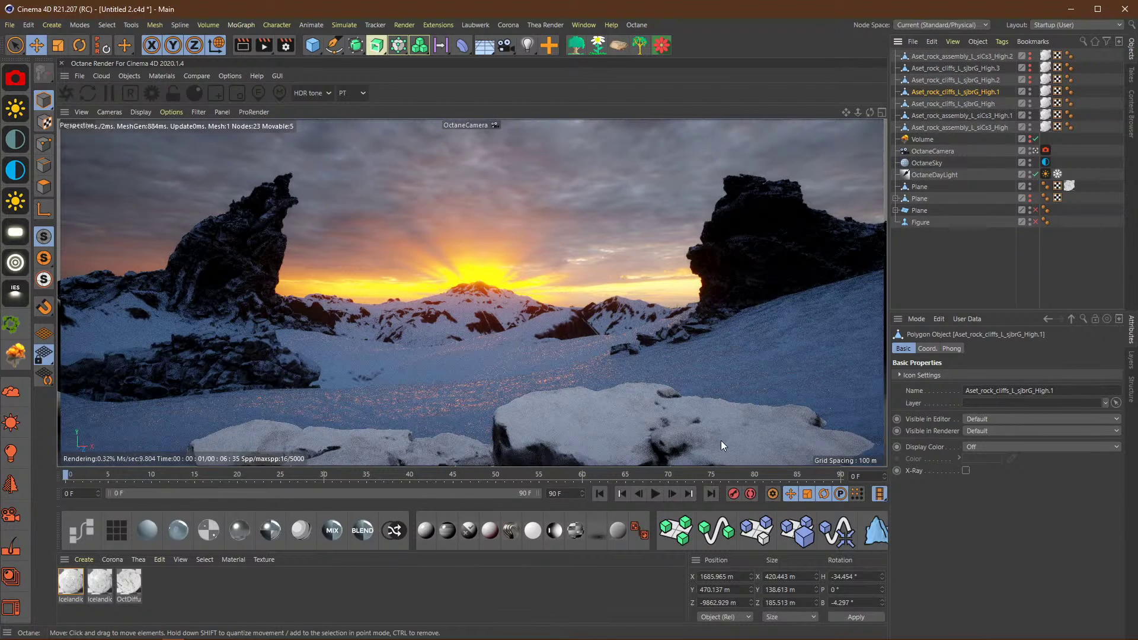
click(970, 254)
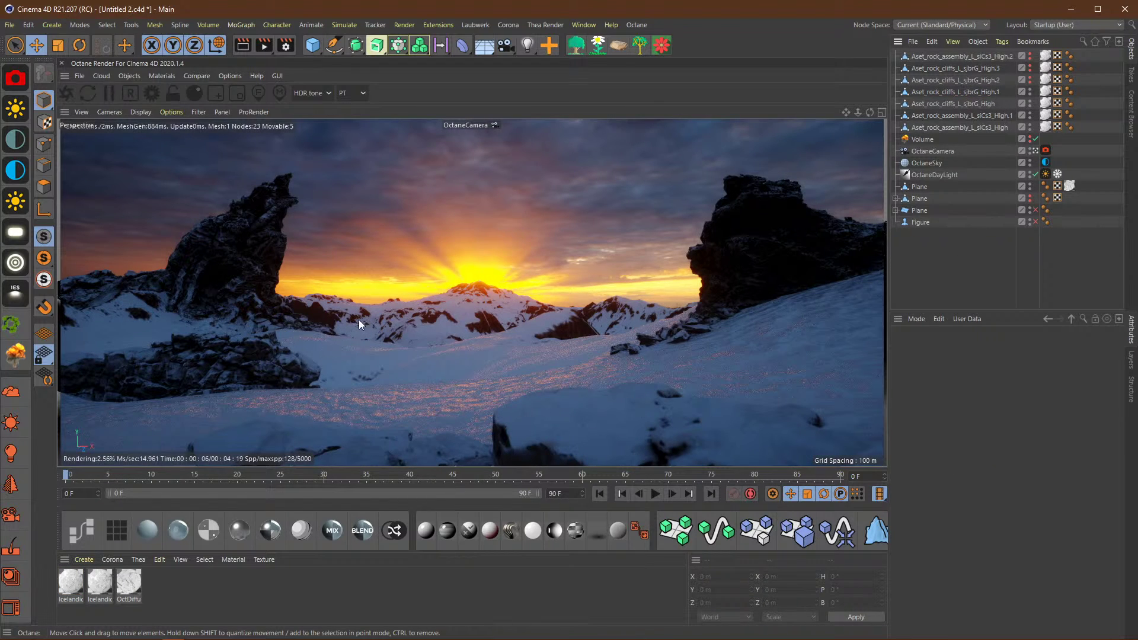
click(963, 81)
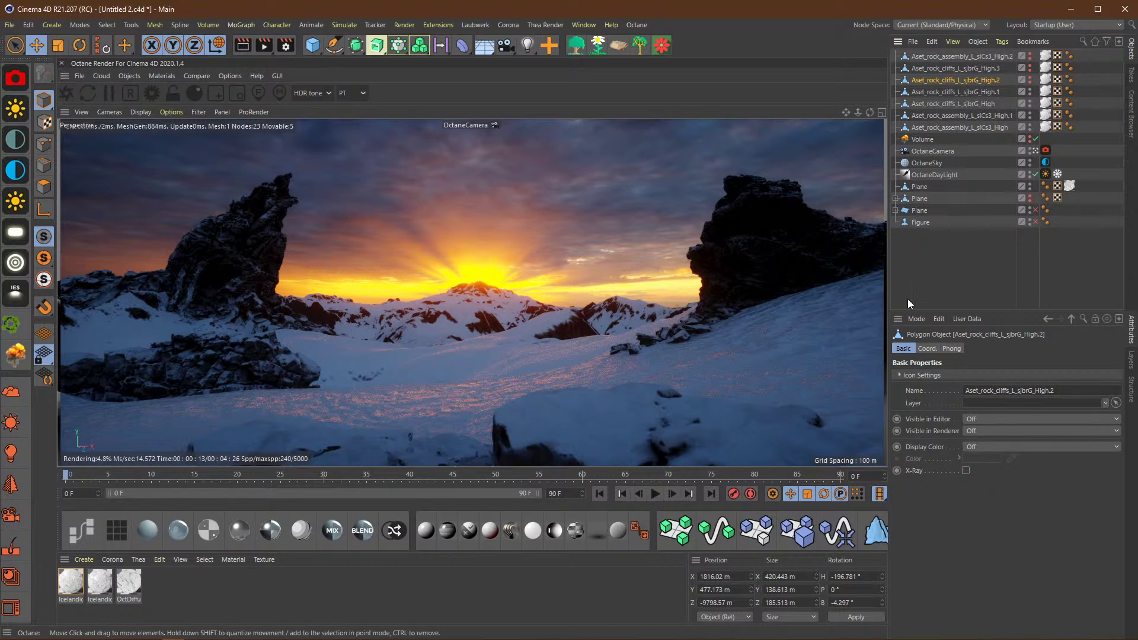
click(1029, 83)
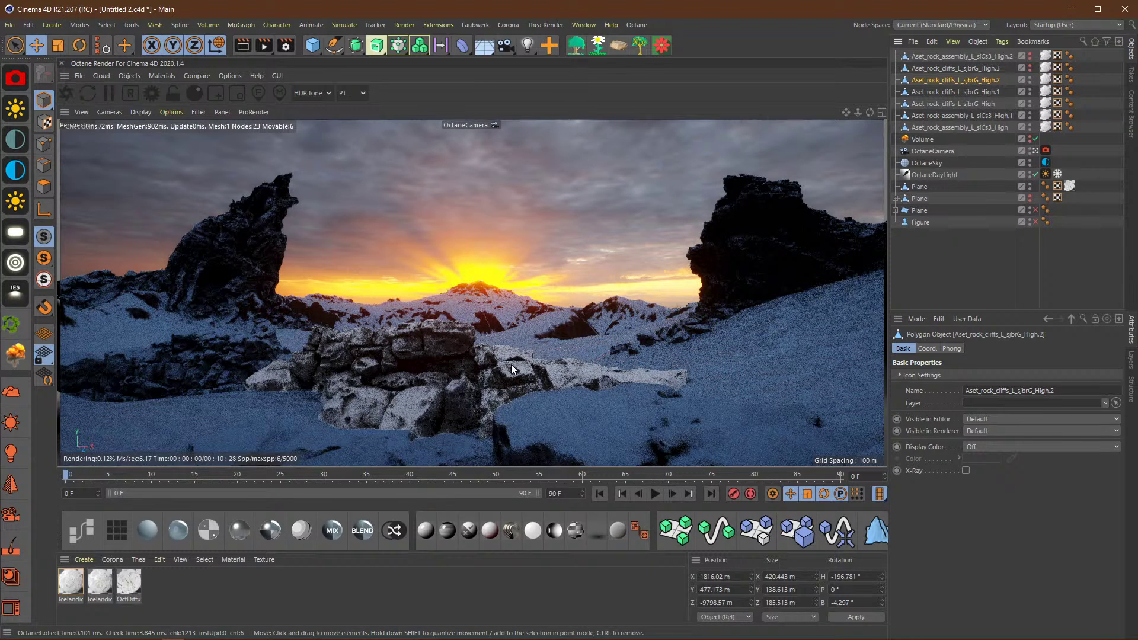
click(952, 276)
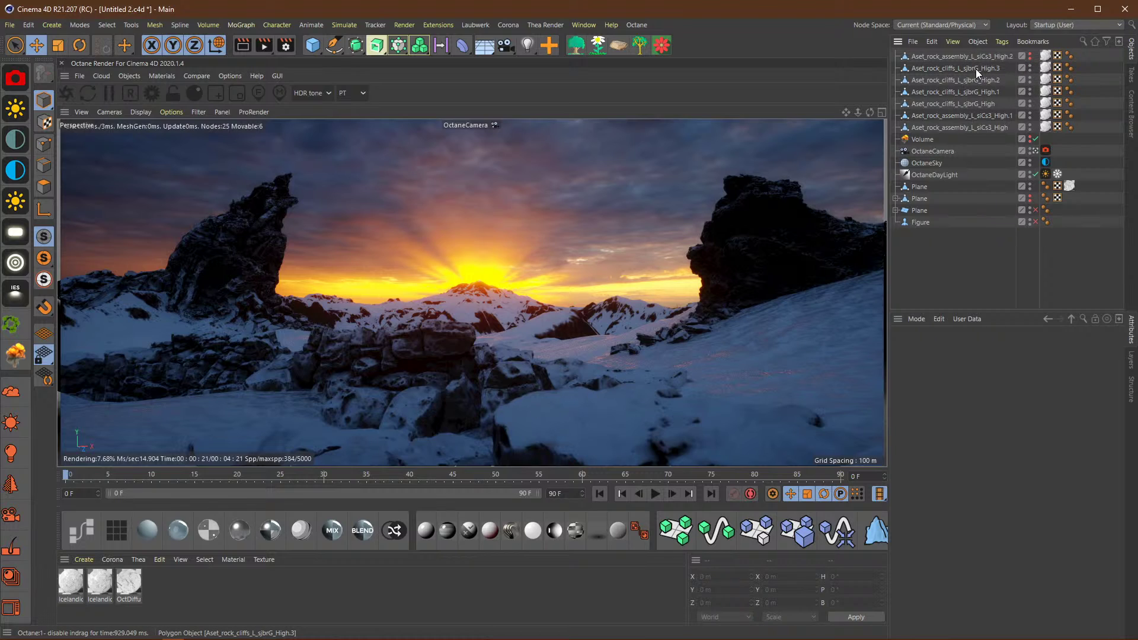
Step: Make the distant cliff Aset_rock_cliffs_L_sjbrG_High.3 visible and lower it to about Y 493.8 m
click(555, 325)
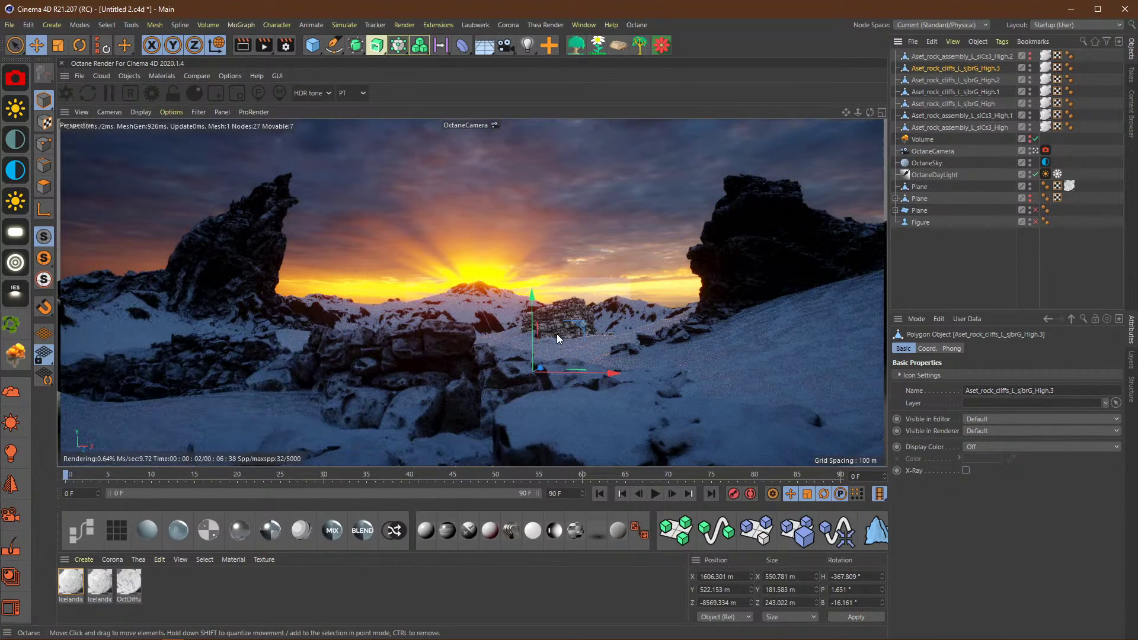
drag(532, 300, 532, 310)
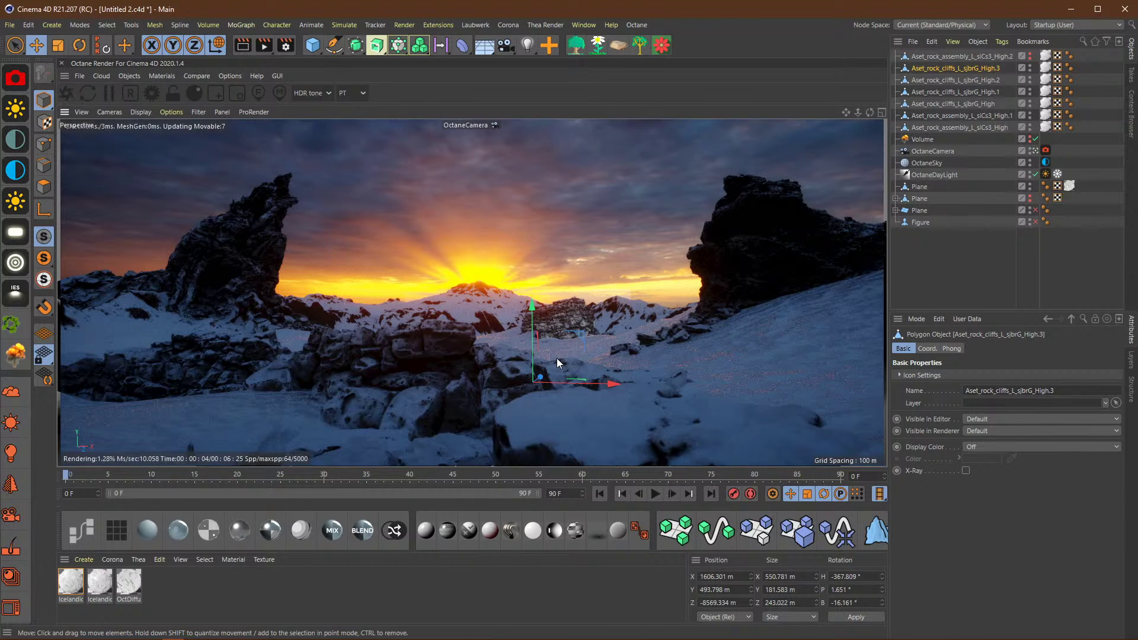
click(914, 273)
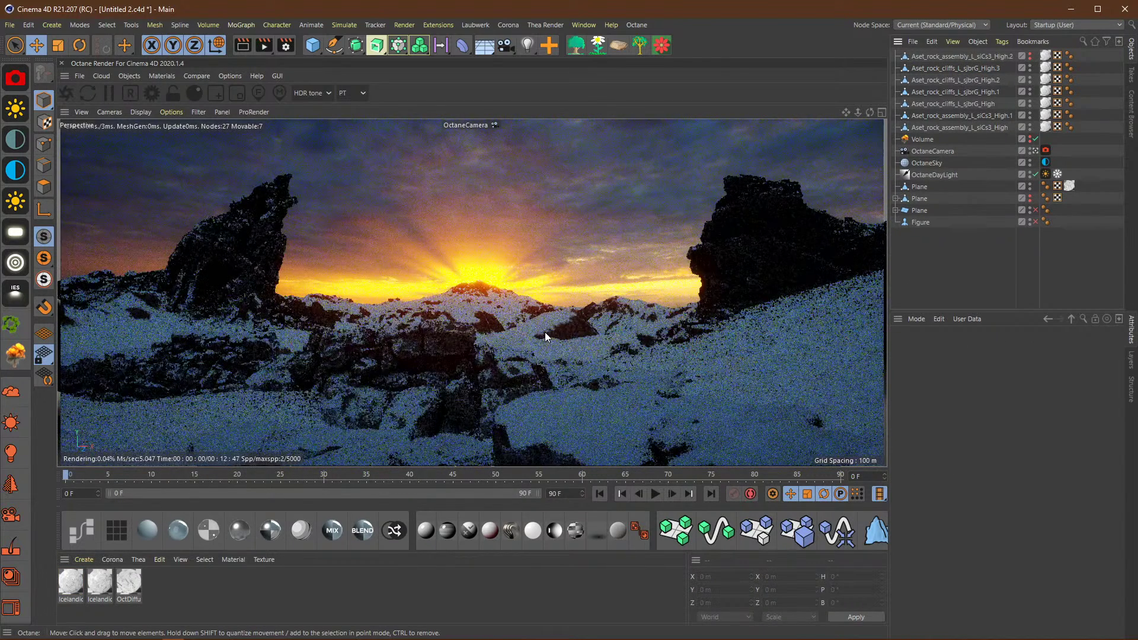
Step: Raise the Aset_rock_cliffs_L_sjbrG_High.3 cliff to about Y 521.7 m, shift it to about X 1636 m, and deselect it
click(949, 69)
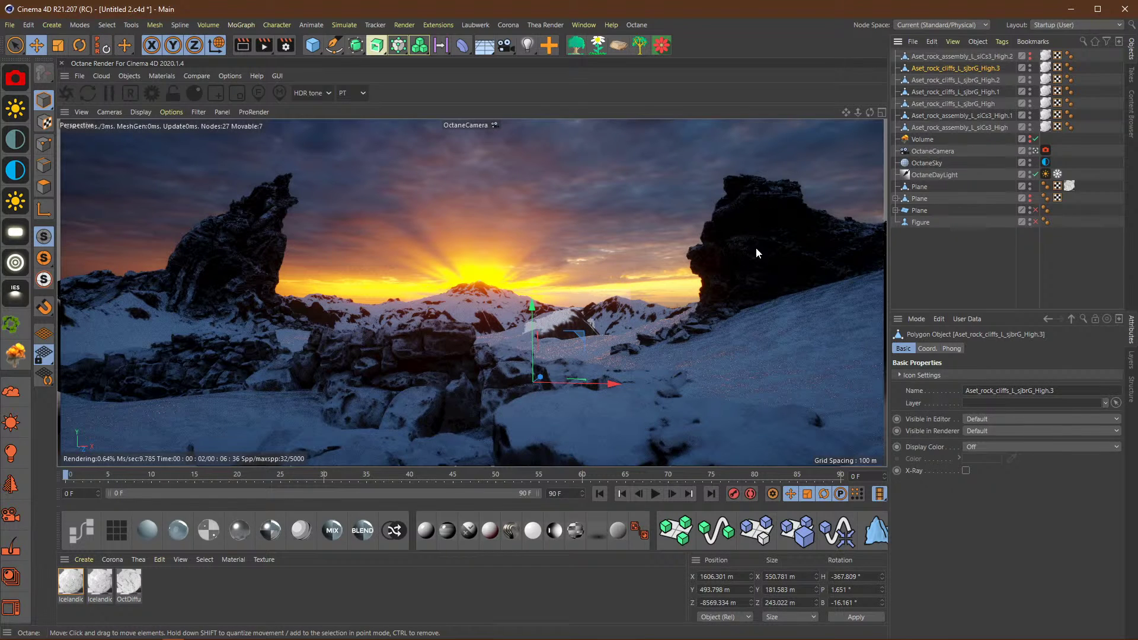
drag(530, 308, 531, 299)
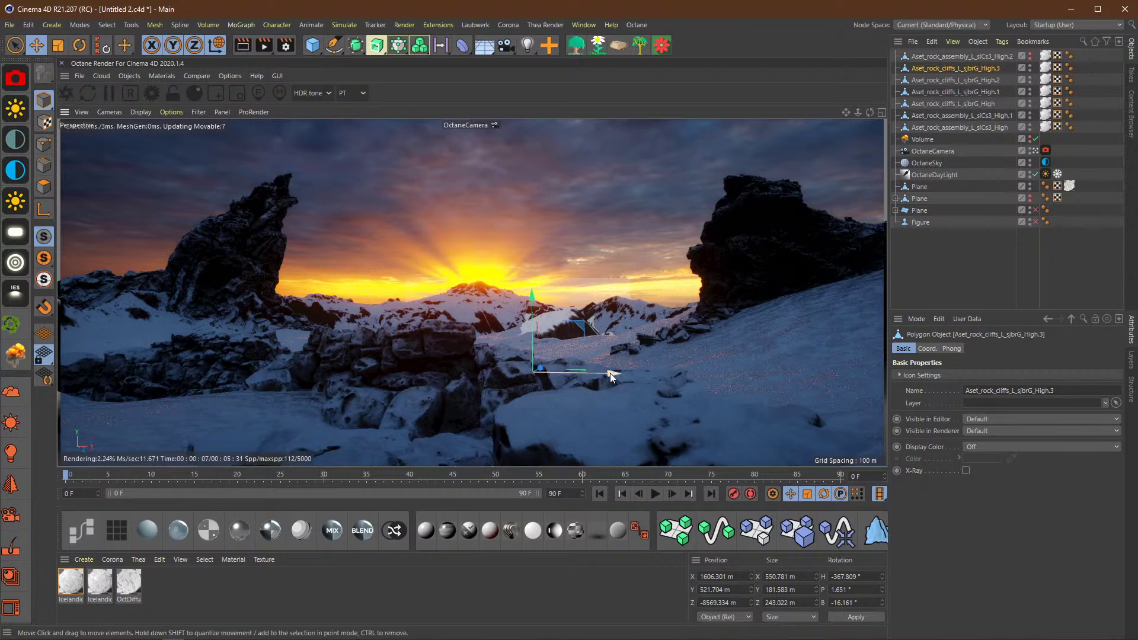
drag(609, 372, 621, 375)
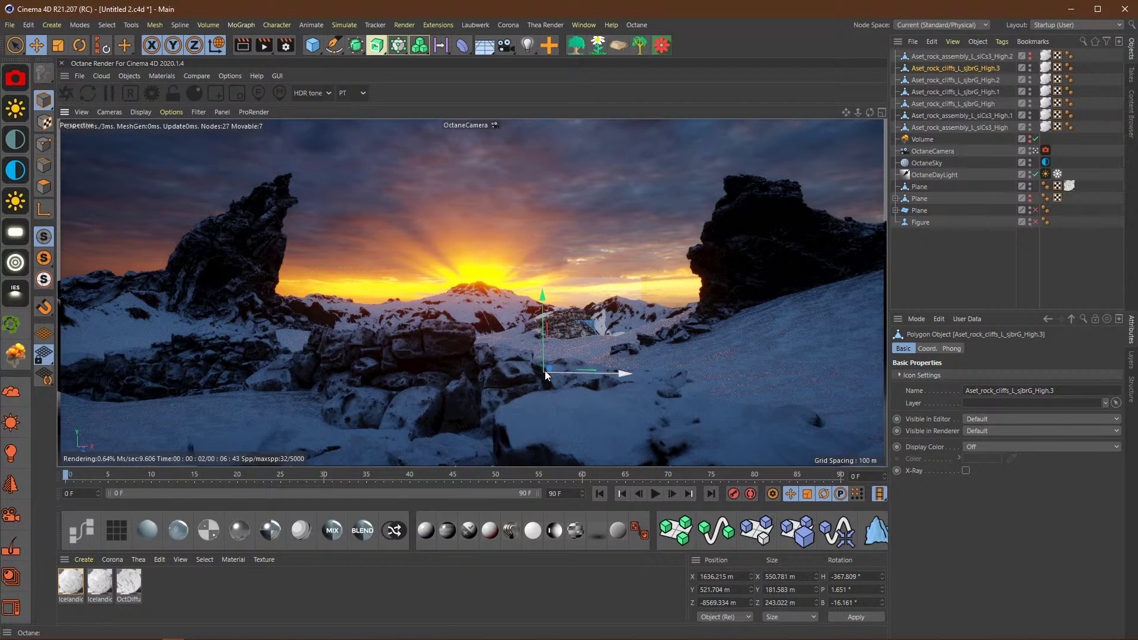
drag(550, 367, 549, 370)
click(923, 270)
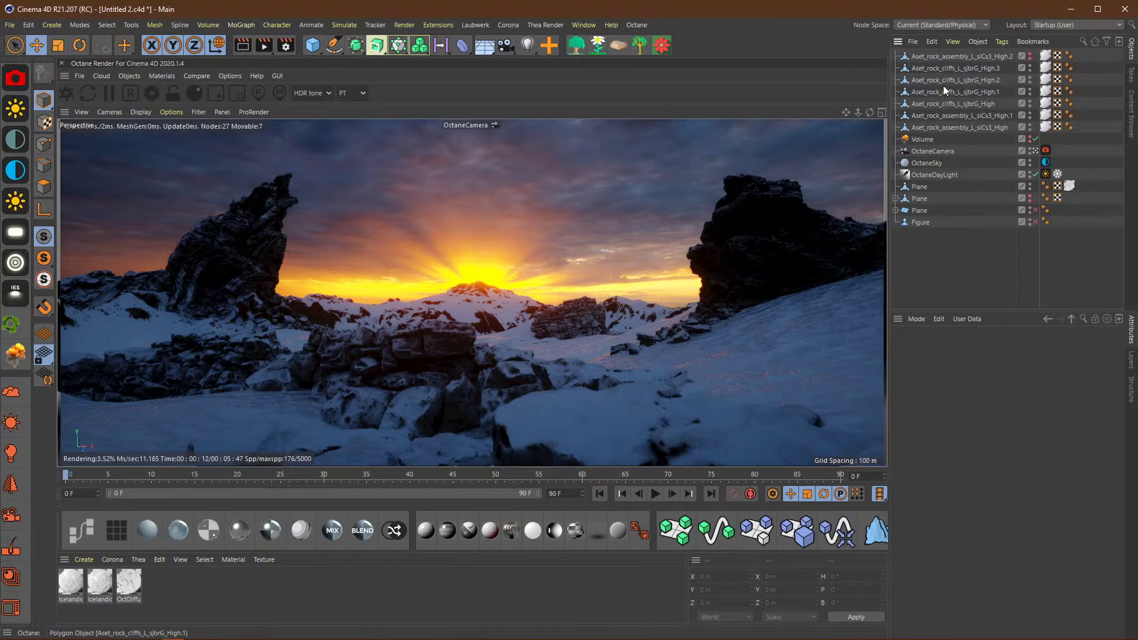
Step: Make the Aset_rock_assembly_L_siCs3_High.2 rock visible, select it to locate it in the landscape, and deselect it
click(1030, 55)
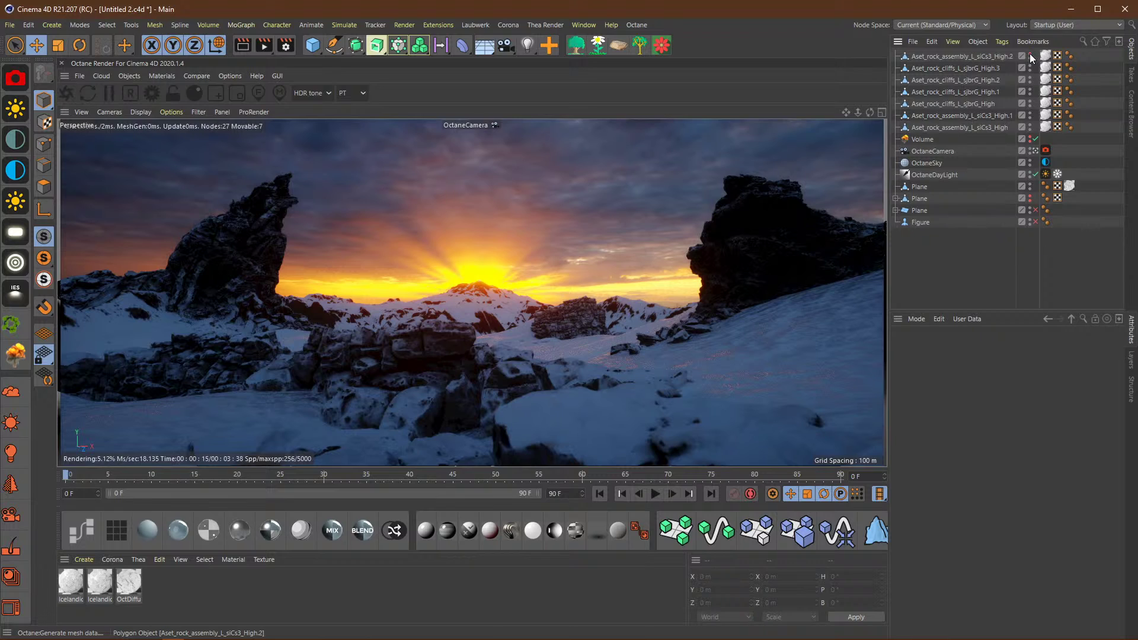
click(970, 57)
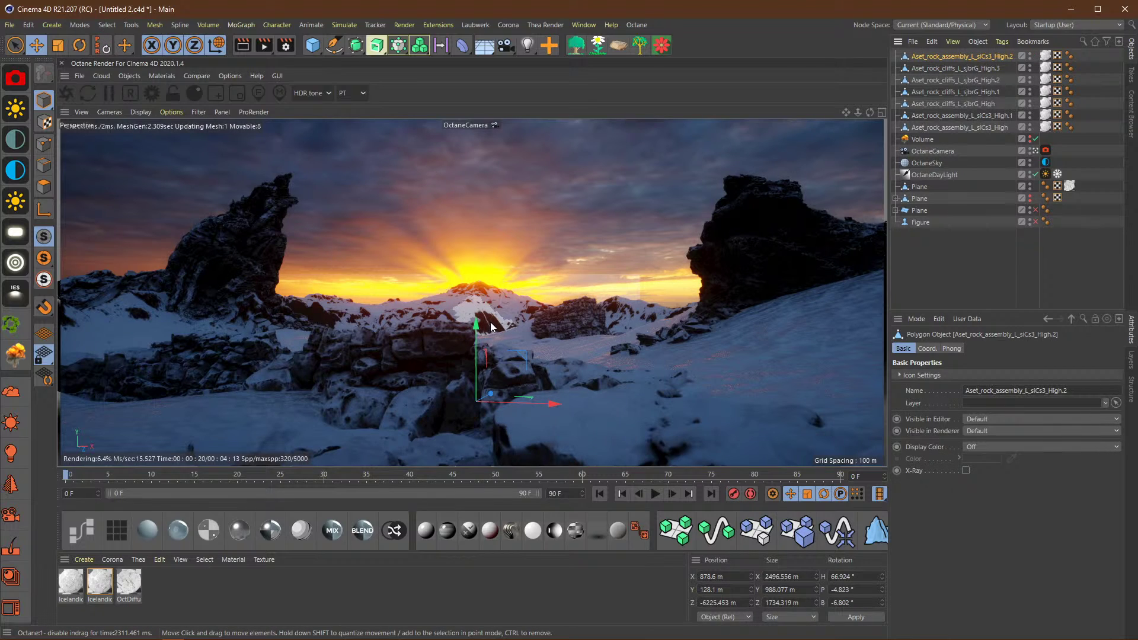
click(934, 275)
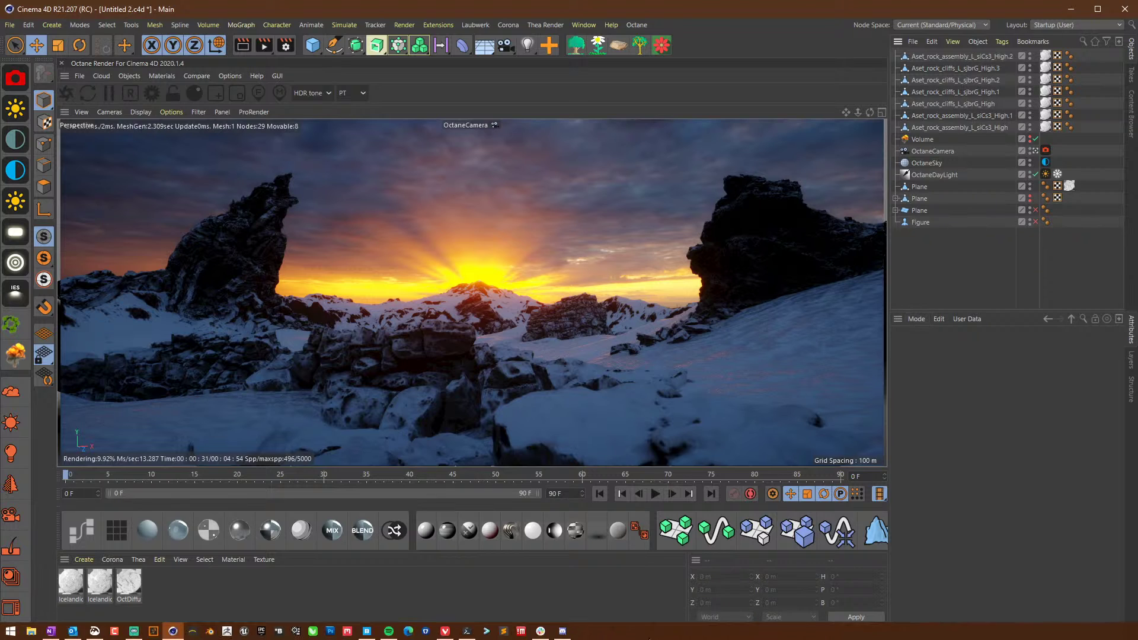
Step: Switch to Discord to look at the pwn-general channel and minimise it to return to Cinema 4D
click(563, 632)
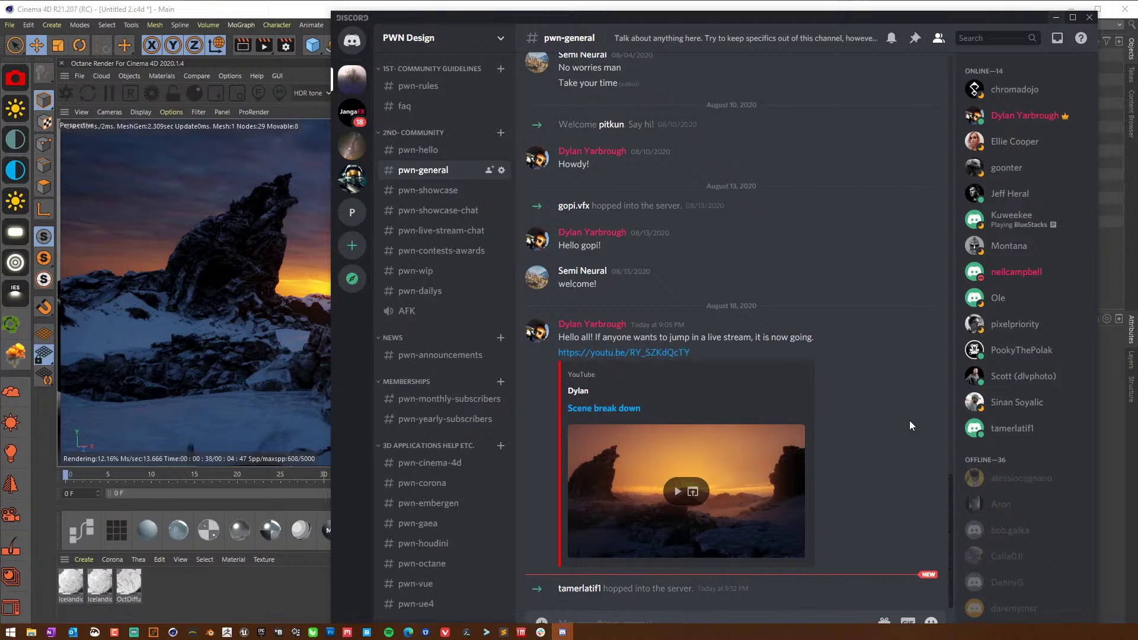
click(1052, 18)
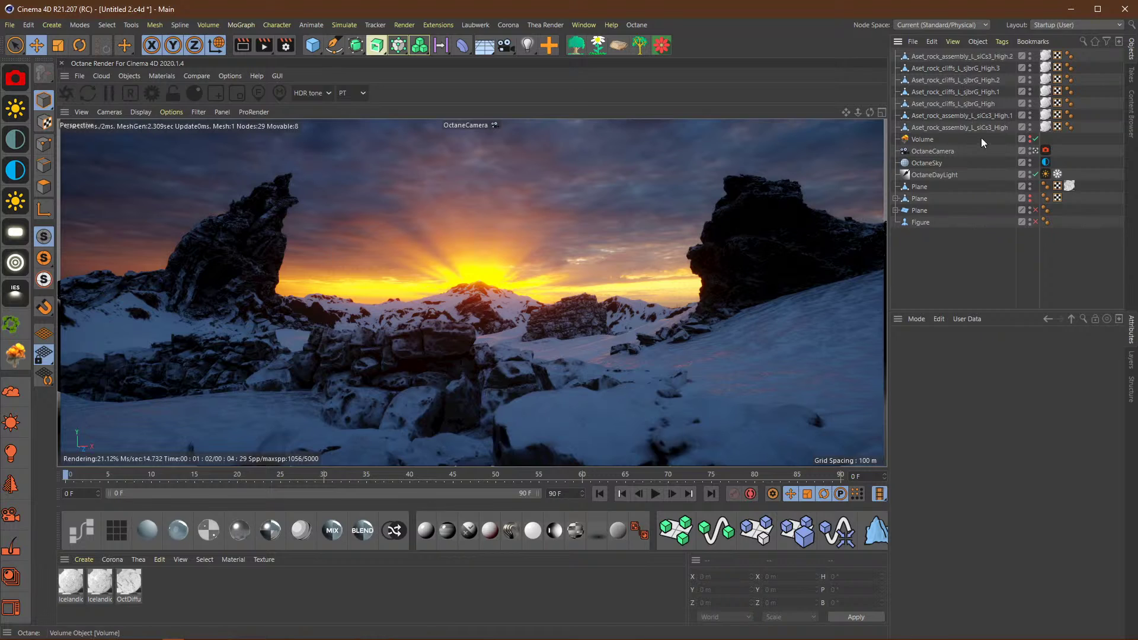
Step: Try the Octane and Nishita daylight models in the OctaneDayLight's daylight tag, and return to the Hosek Wilkie daylight model
click(948, 175)
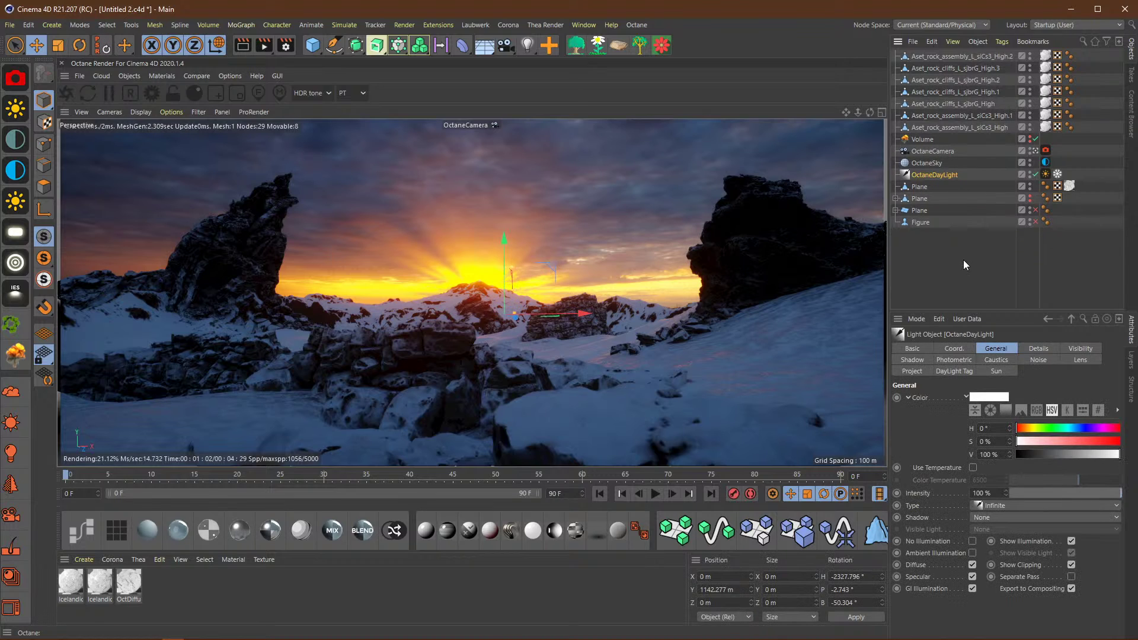
click(1045, 174)
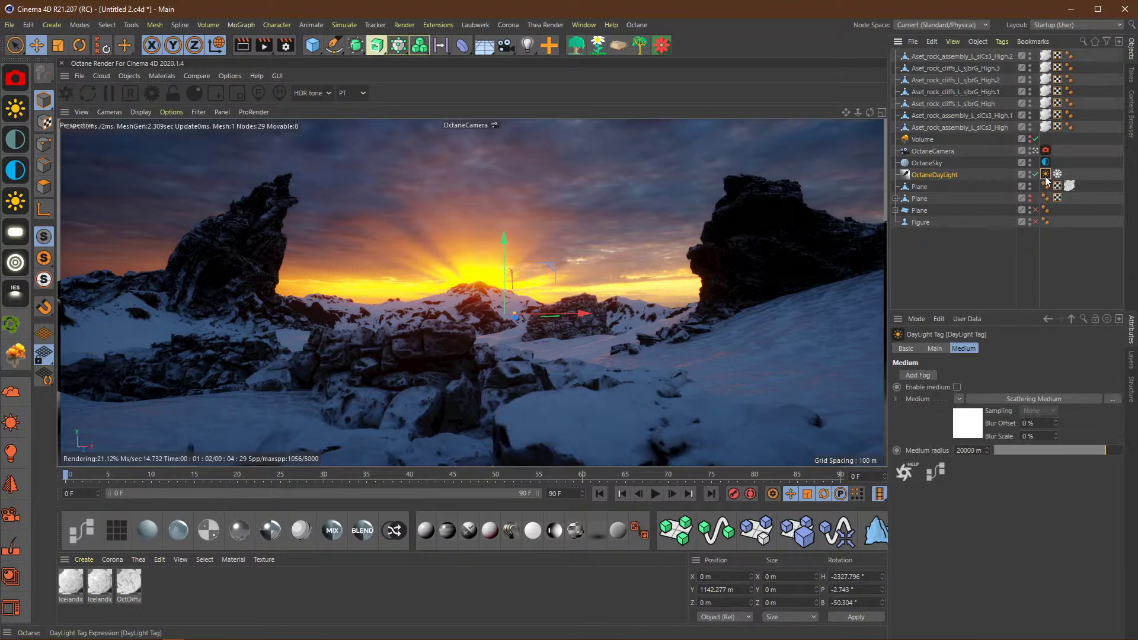
click(938, 349)
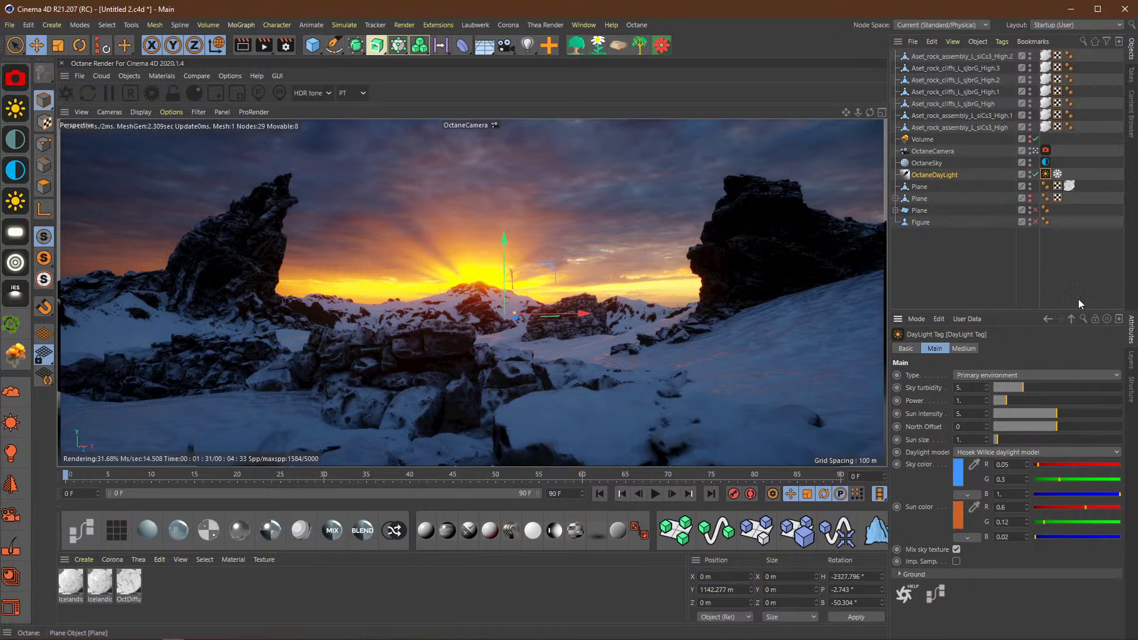
click(1009, 453)
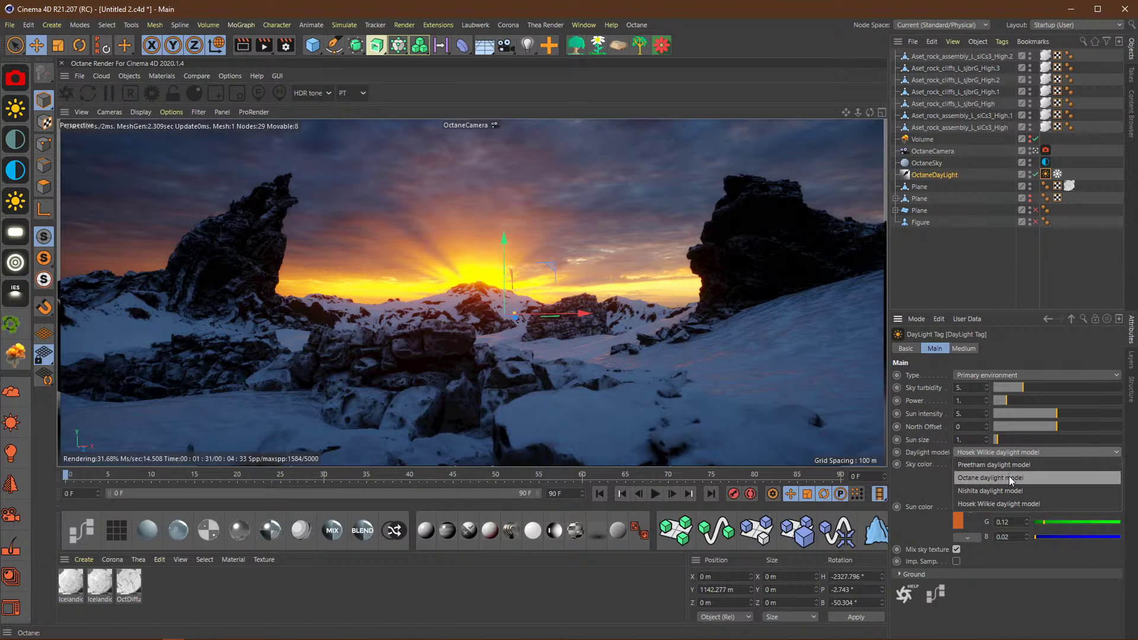
click(1011, 478)
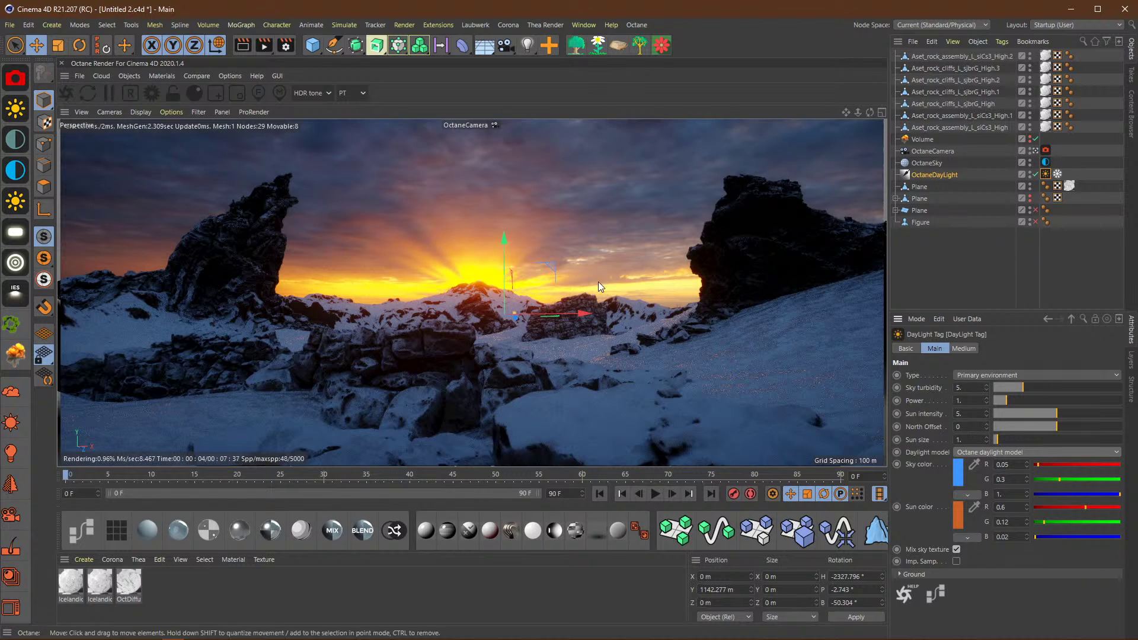
click(1022, 452)
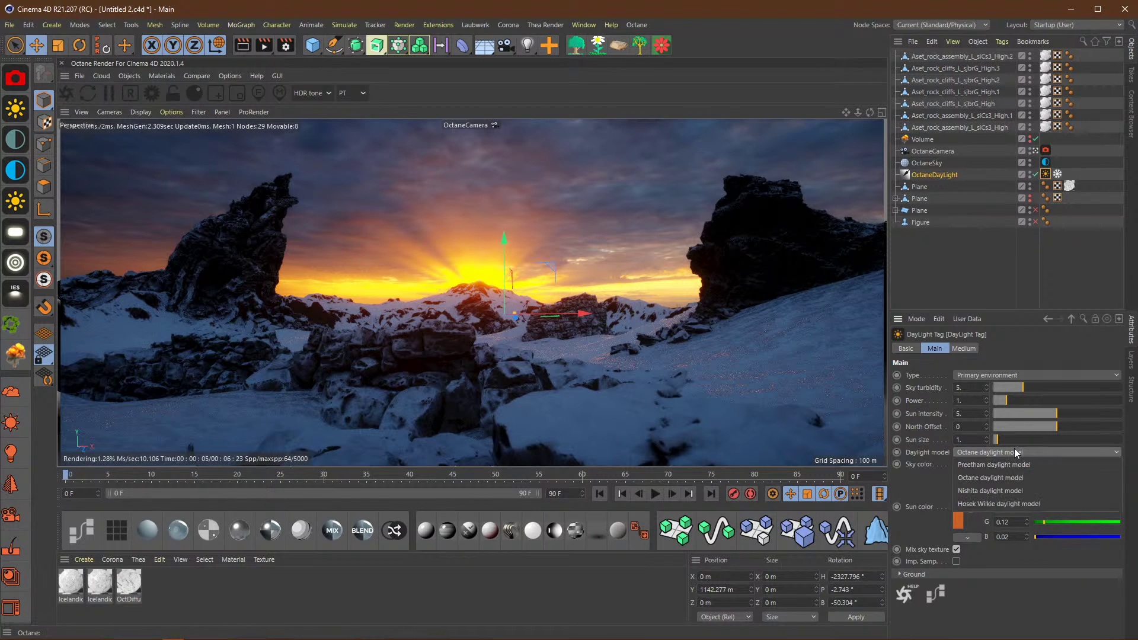
click(1003, 489)
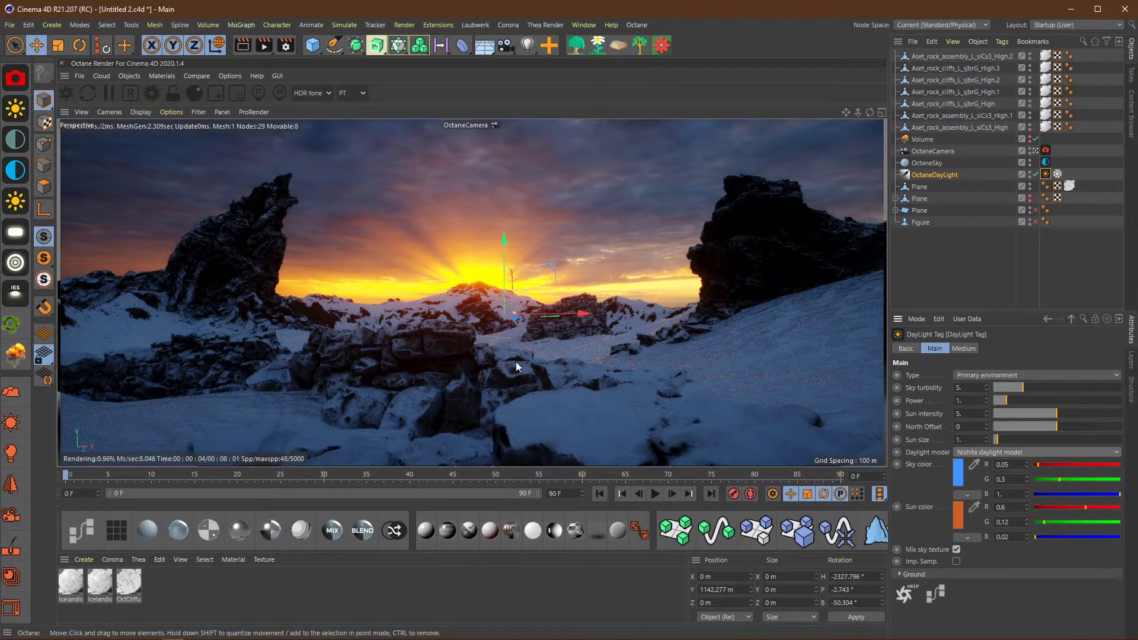
click(990, 450)
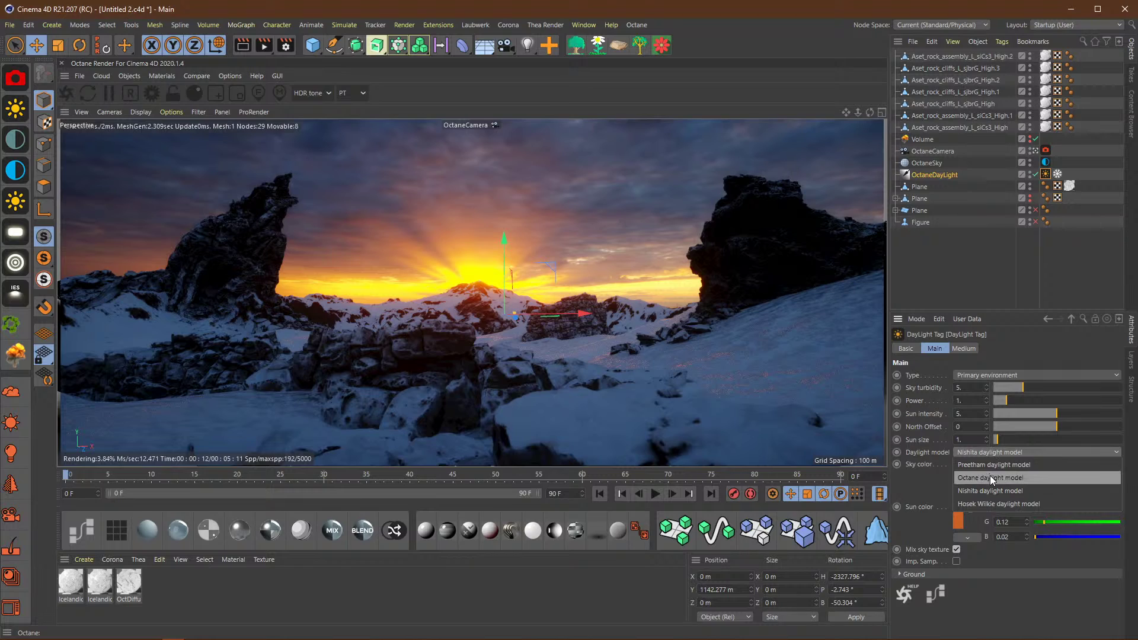
click(990, 503)
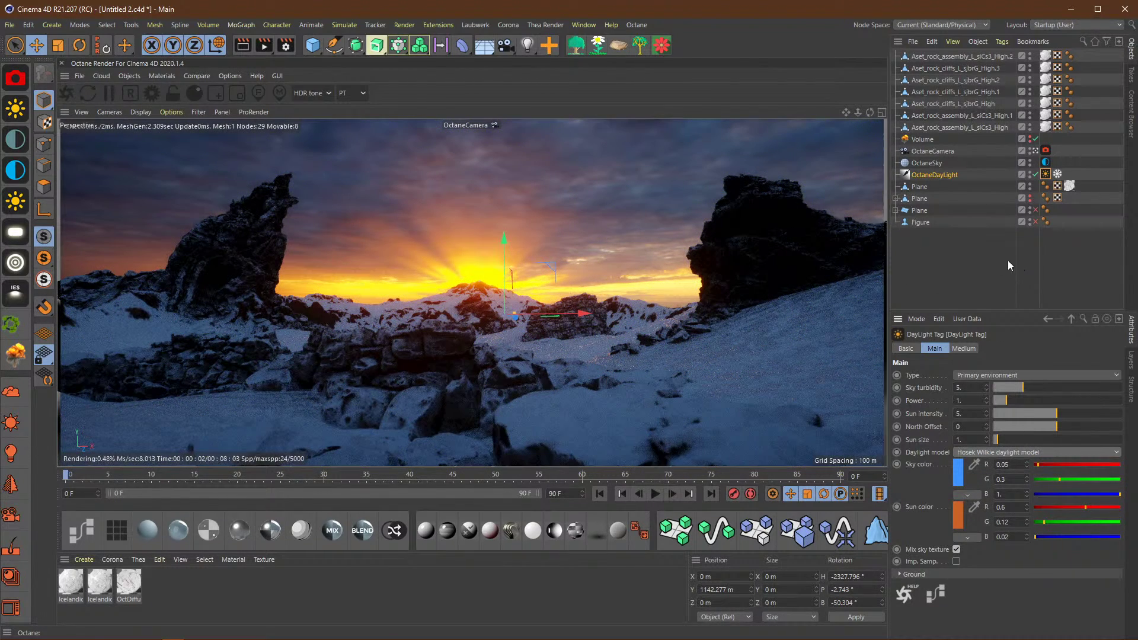
Step: Rotate the OctaneDayLight to a pitch of about -6.7° and a bank of about -49.5°, and deselect it
click(934, 174)
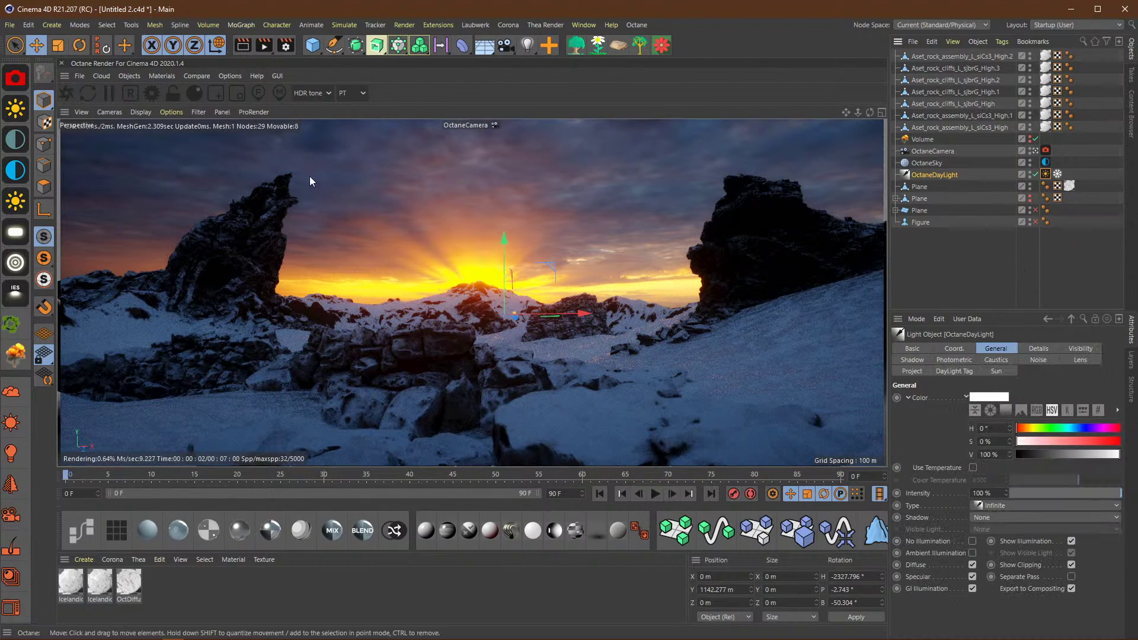
click(79, 45)
drag(497, 290, 496, 295)
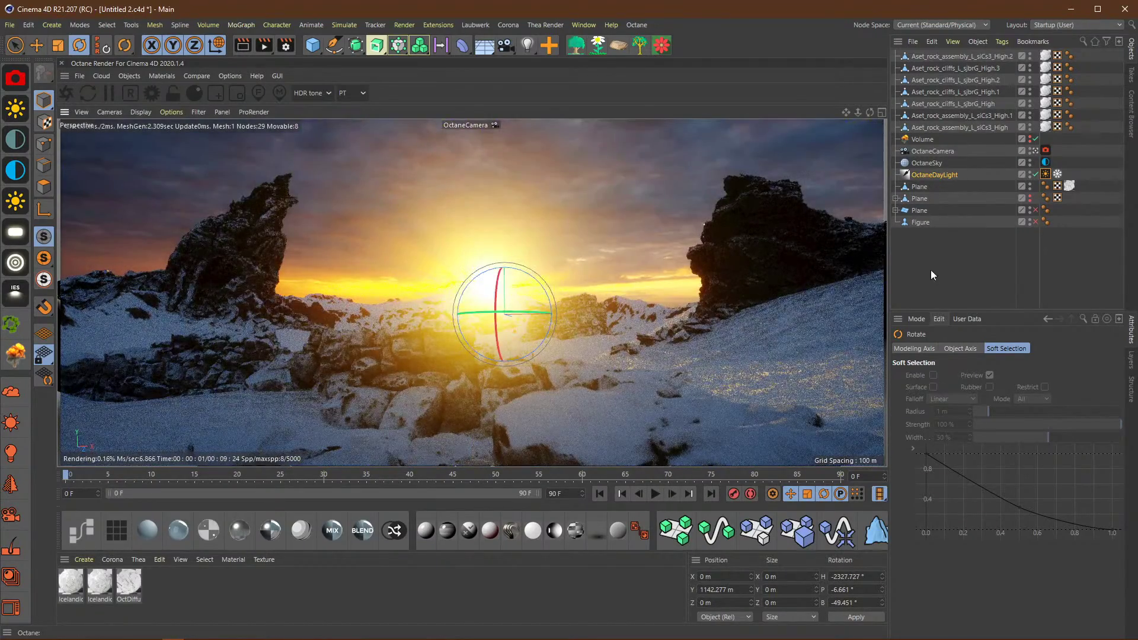
click(930, 269)
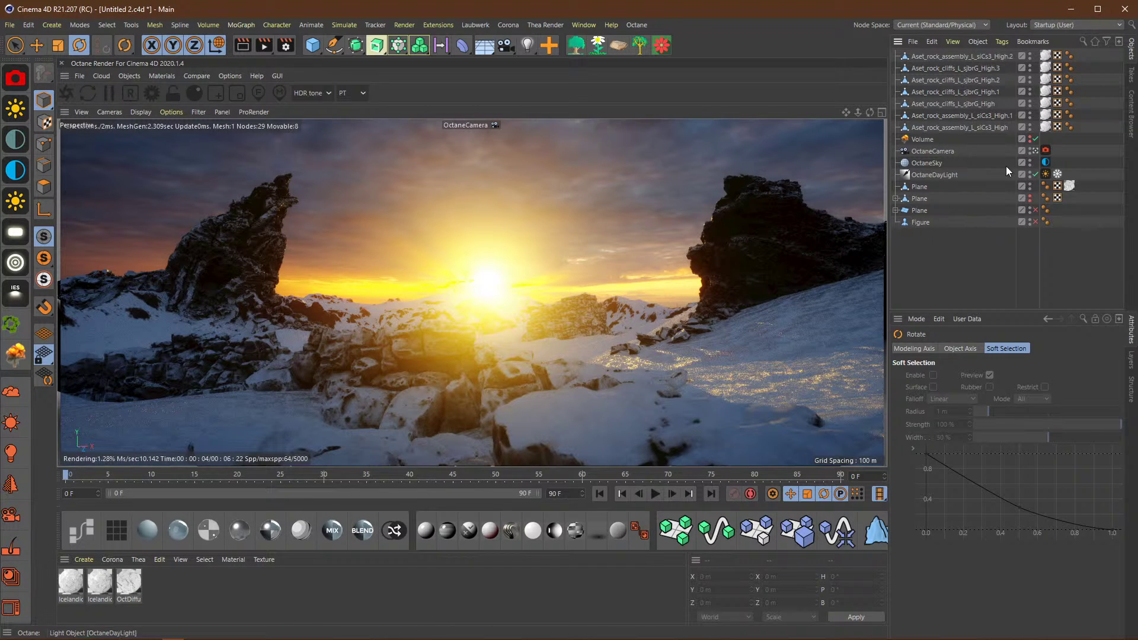
Step: Review the main settings of the OctaneDayLight's daylight tag and deselect the light
click(947, 175)
click(1057, 174)
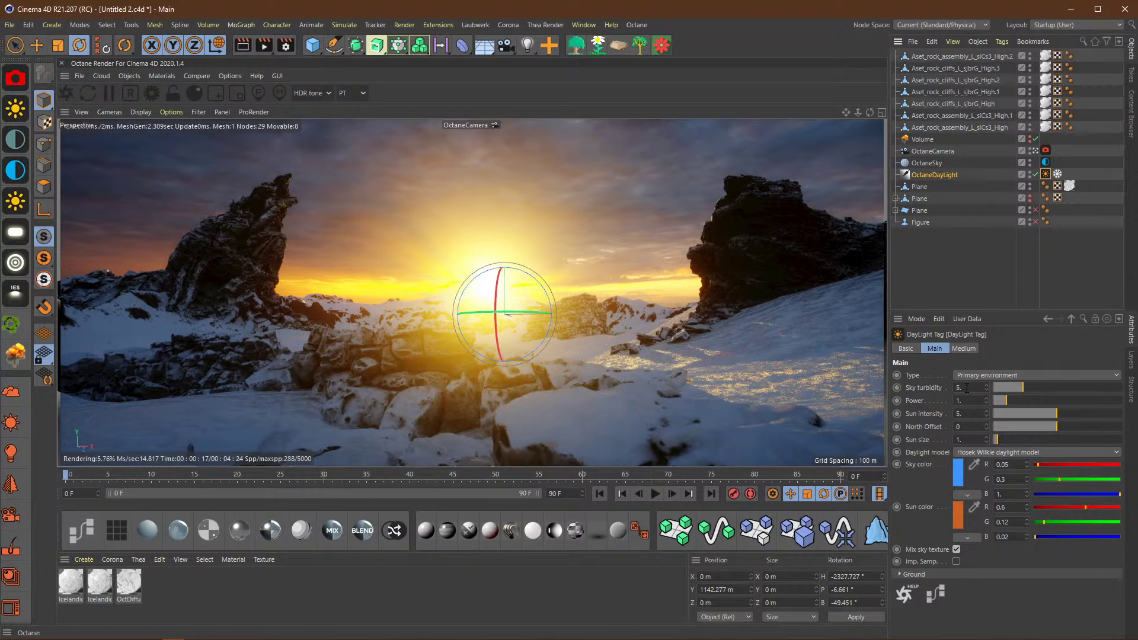
click(962, 283)
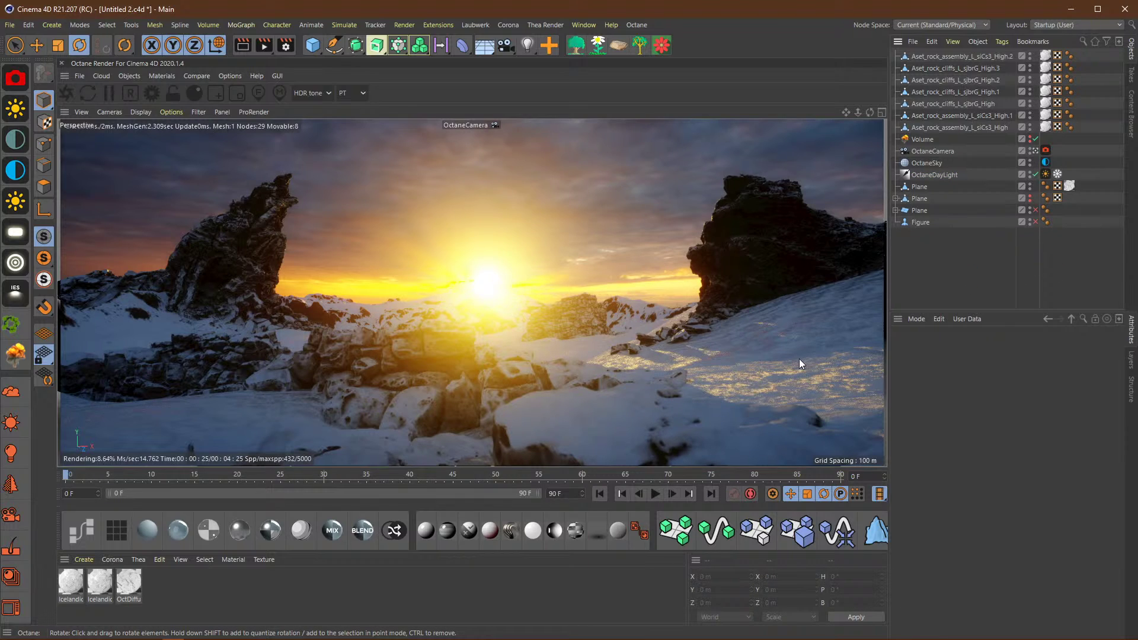
Step: Open the OctDiffuse1 material and examine its diffuse image texture, including the texture's type options
double_click(128, 584)
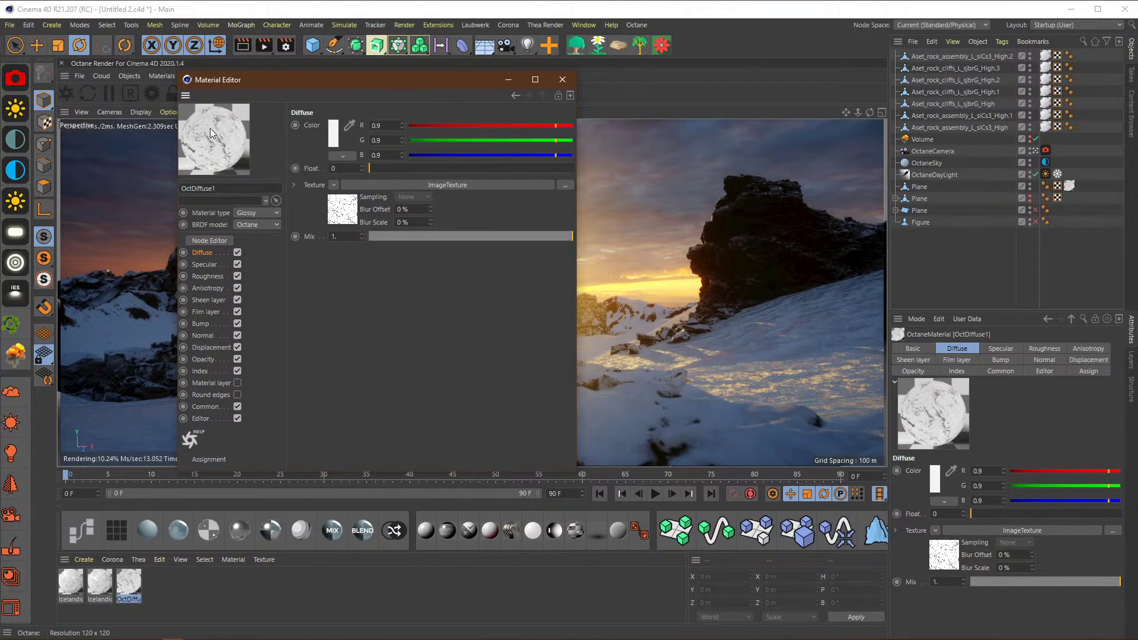
click(502, 184)
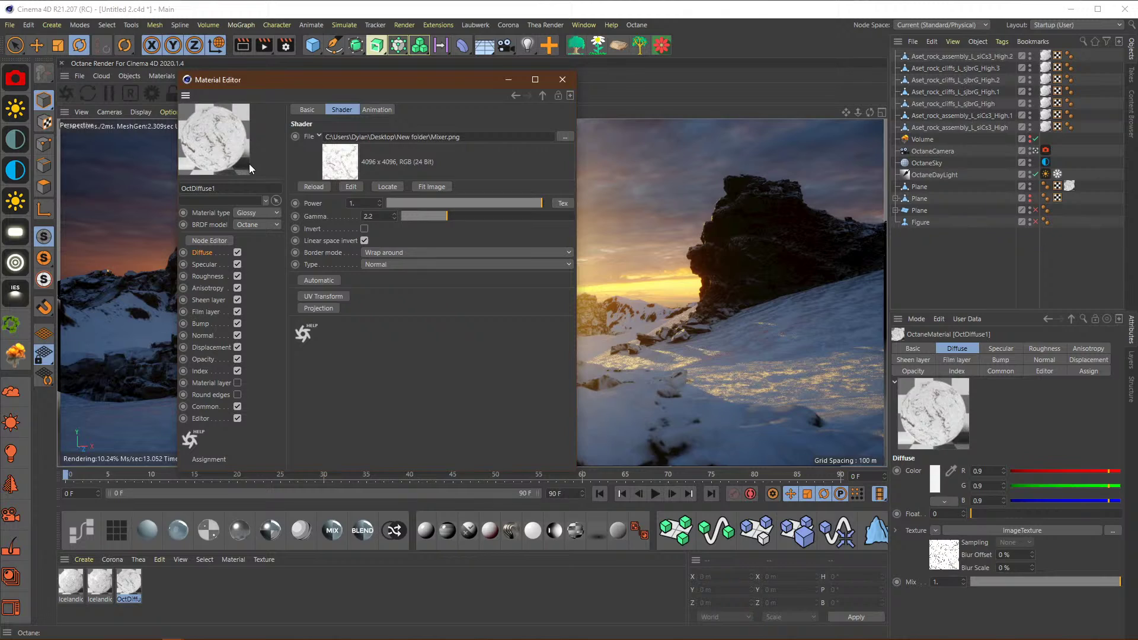
click(391, 263)
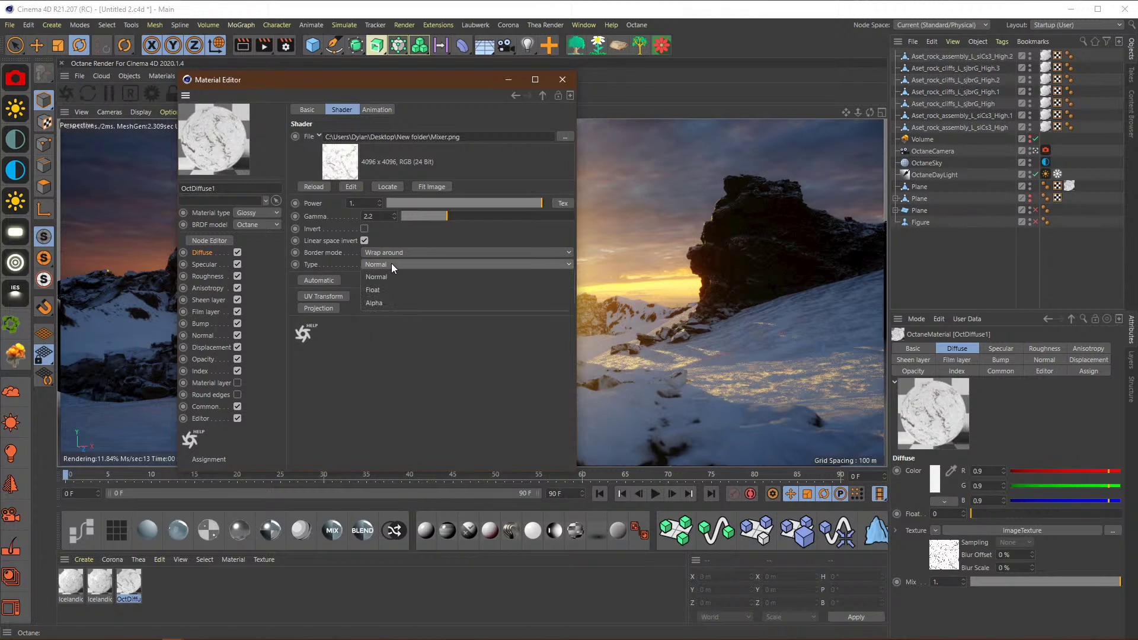
click(389, 278)
click(385, 263)
click(414, 231)
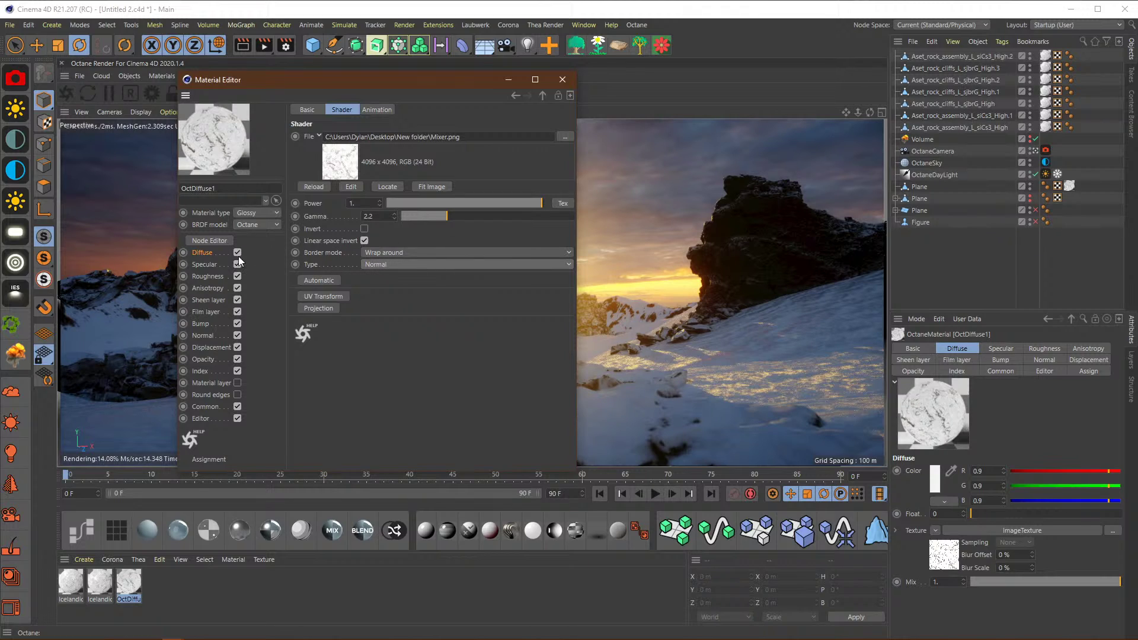
Step: Examine OctDiffuse1's specular, roughness and normal channels, opening the image texture of the normal channel
click(204, 265)
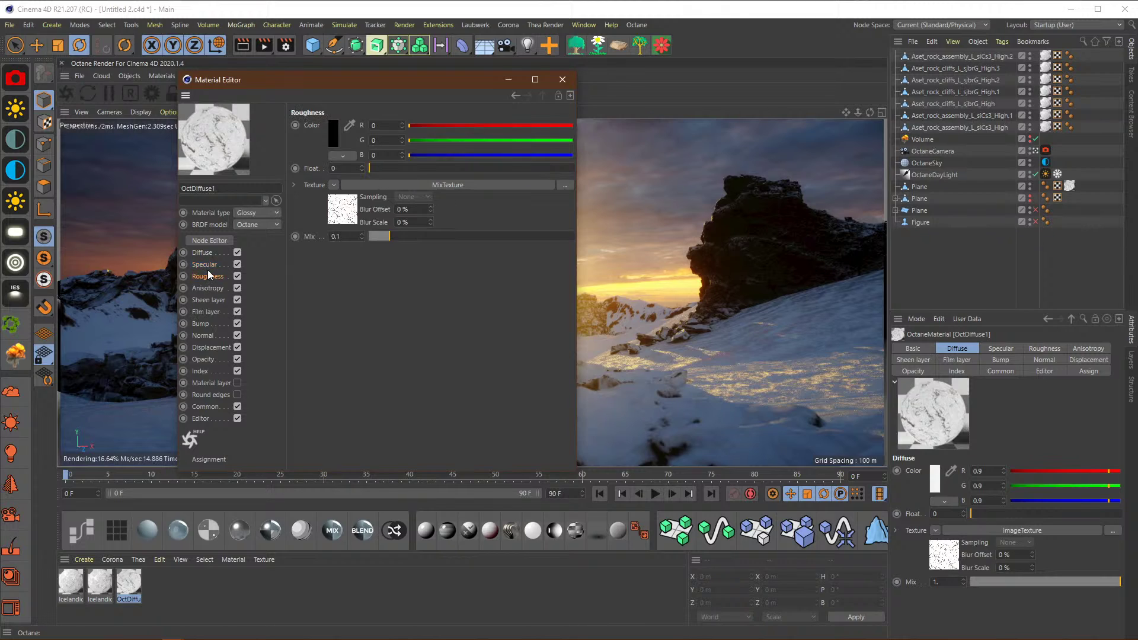
click(208, 276)
click(209, 335)
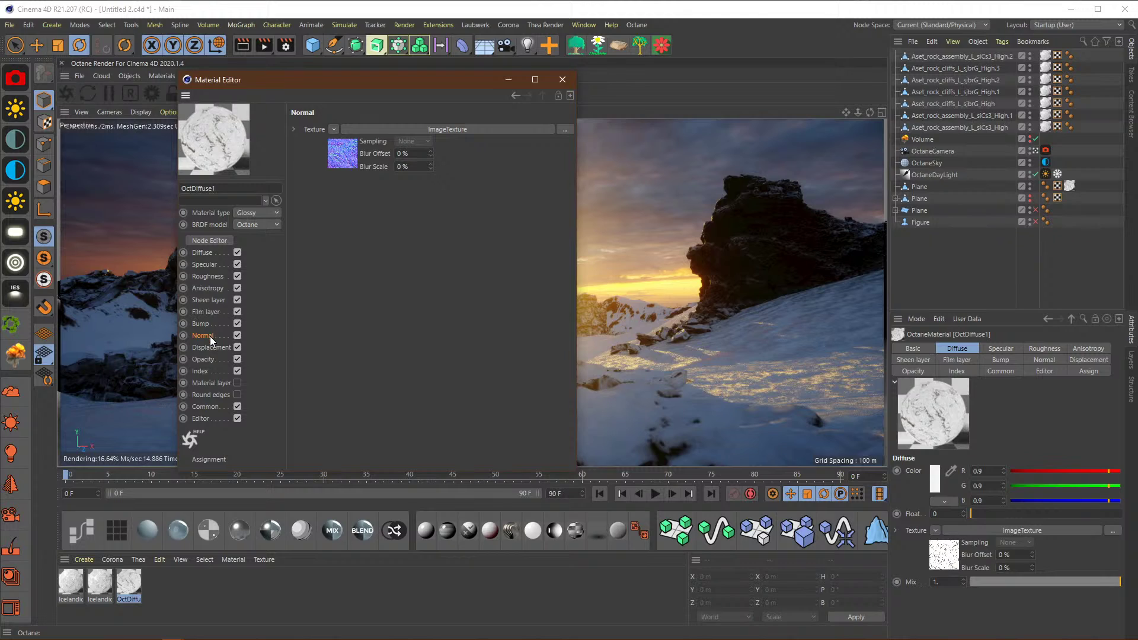
click(370, 129)
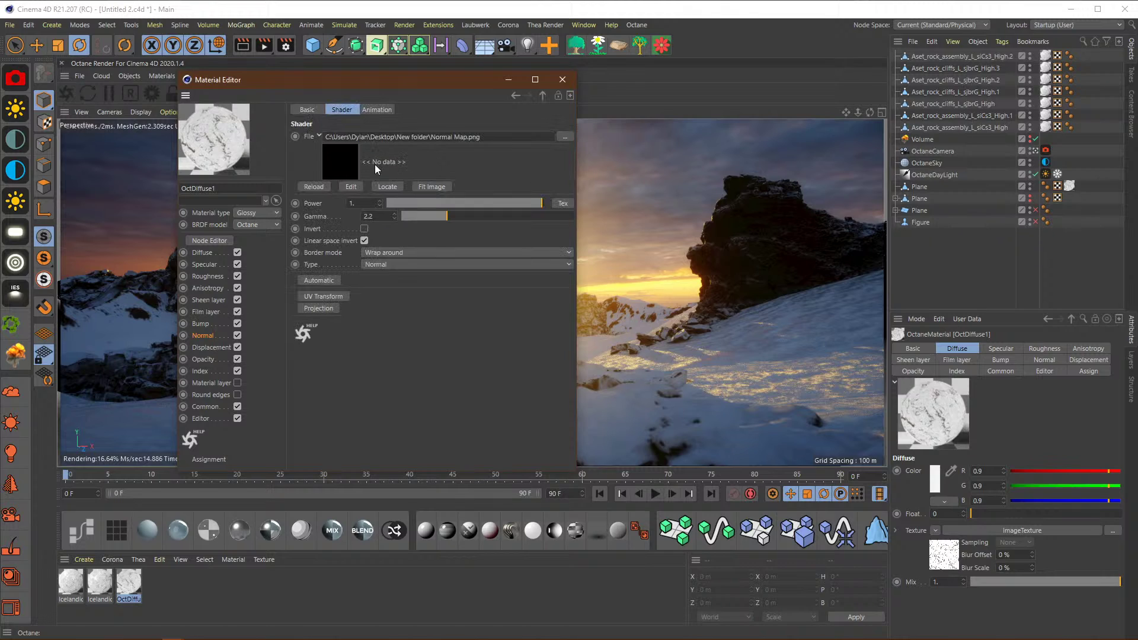
Step: Inspect the texture in OctDiffuse1's bump channel and choose Octane's Turbulence texture for that channel
click(201, 324)
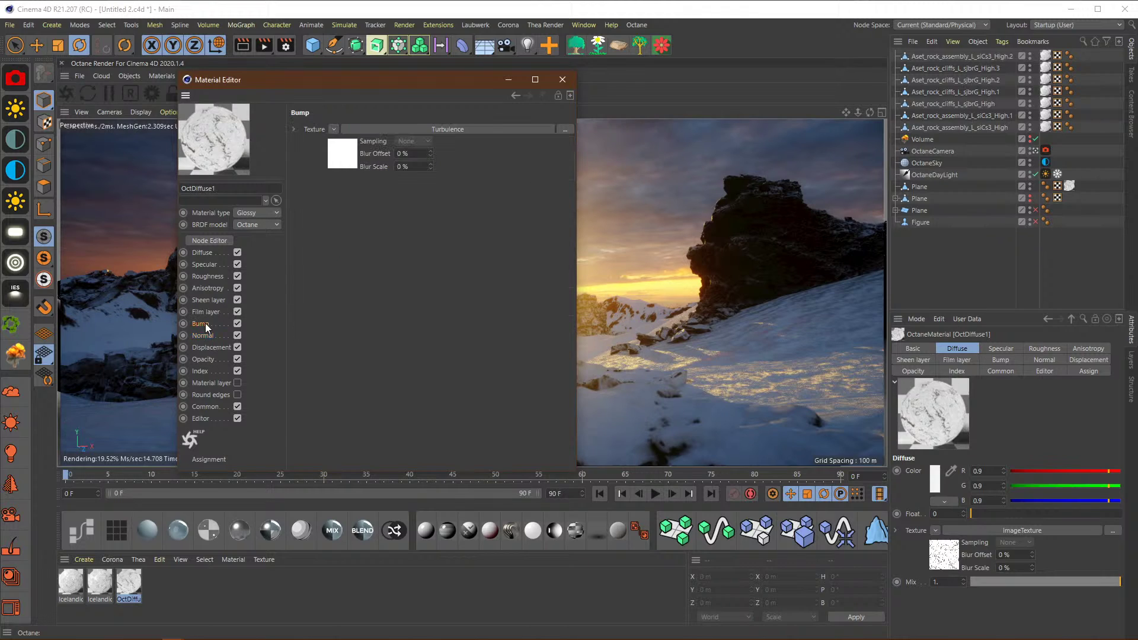
click(371, 130)
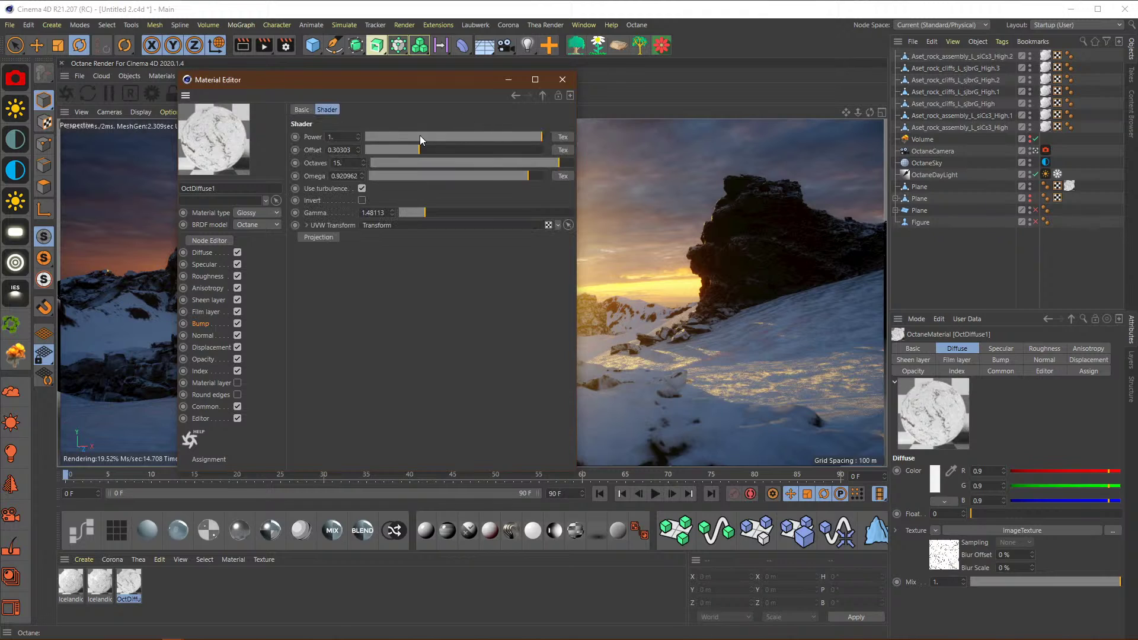
click(510, 96)
click(332, 129)
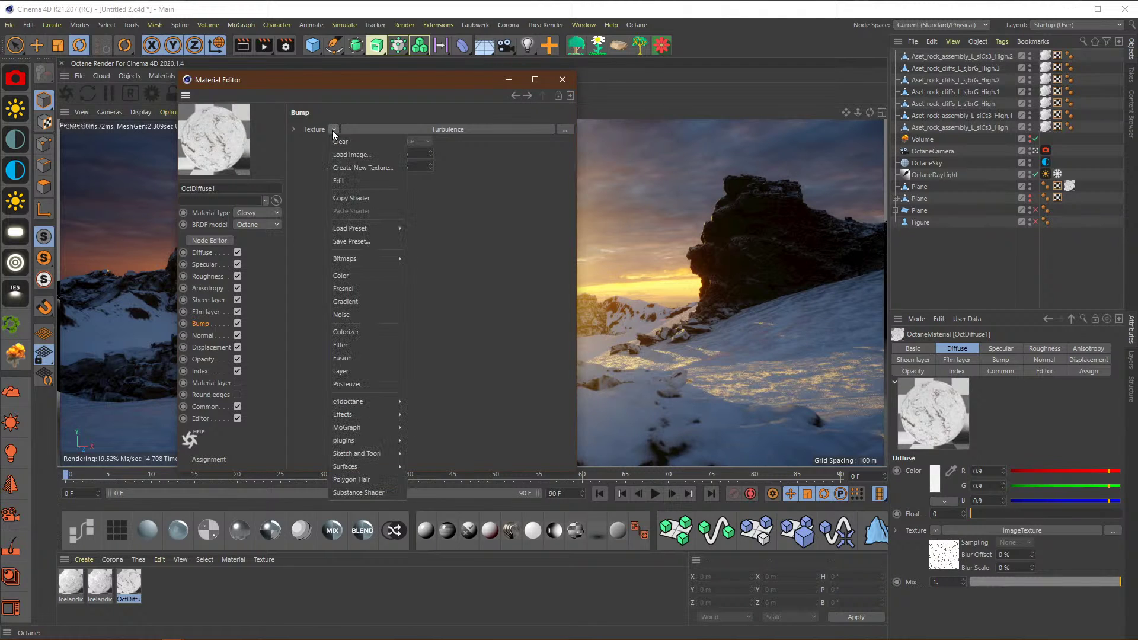
mouse_move(361, 400)
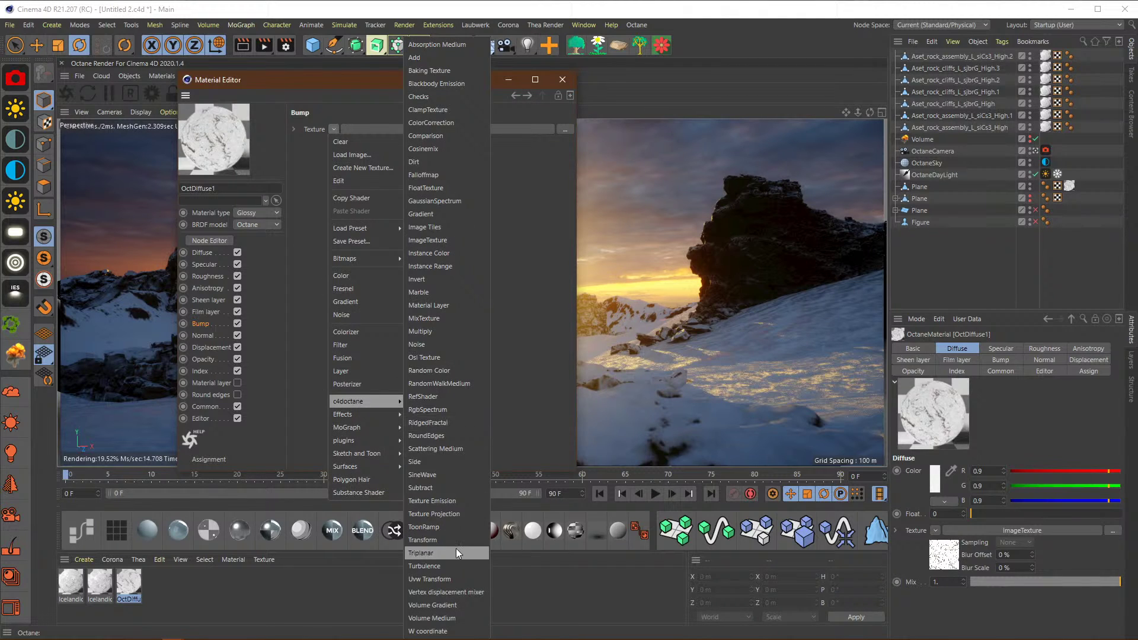
click(443, 566)
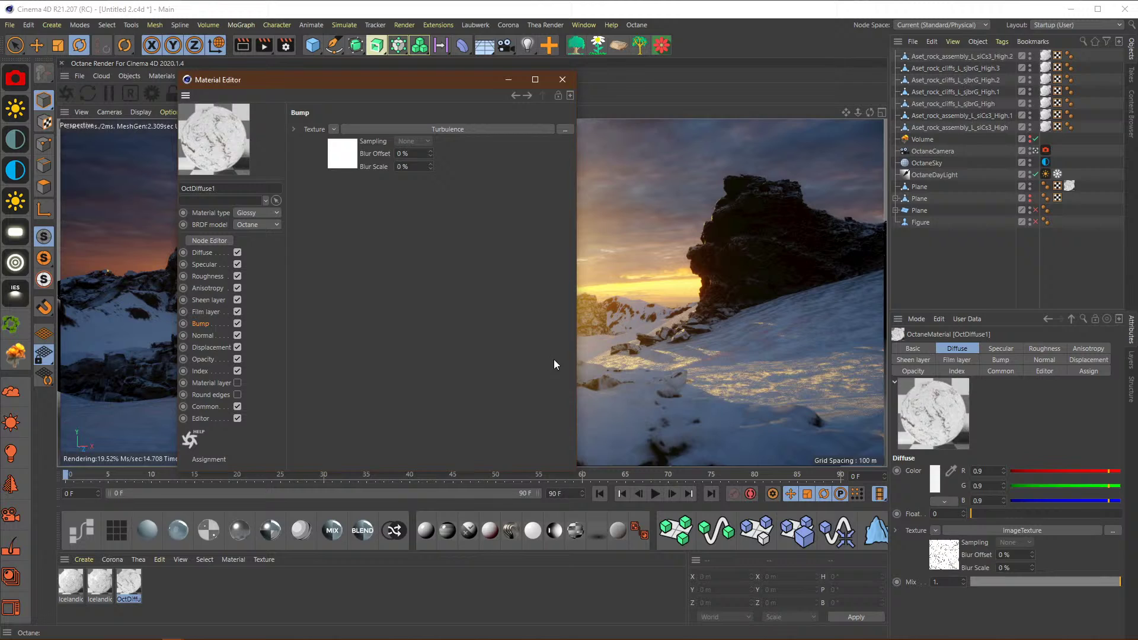
Step: Examine the bump Turbulence texture's shader settings and its UVW transform values, and close the material editor
click(452, 132)
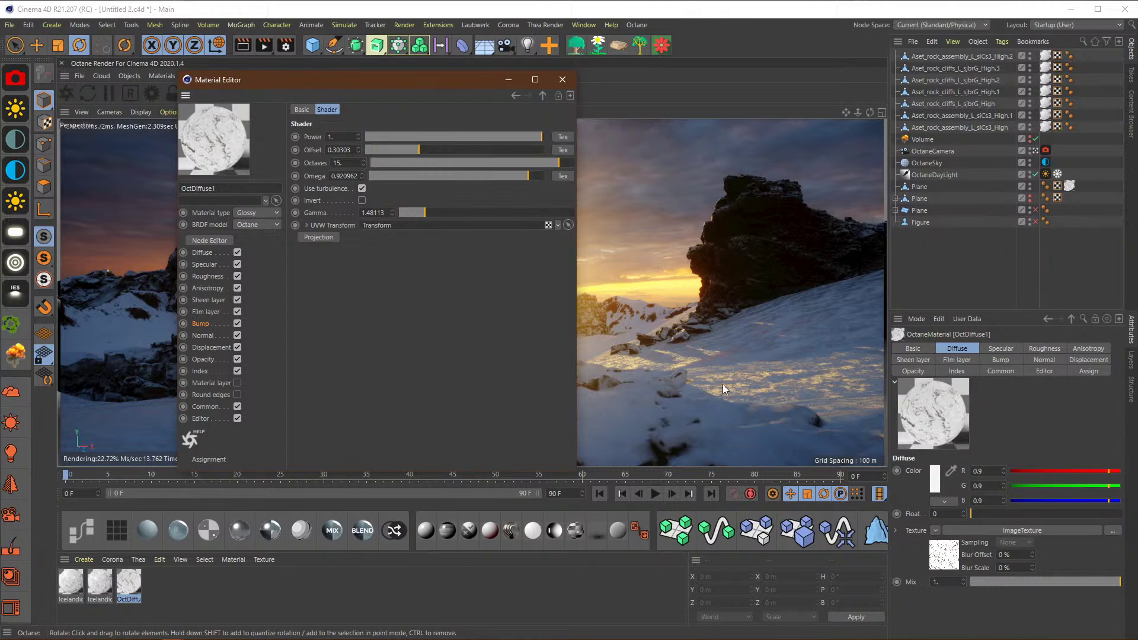
click(306, 225)
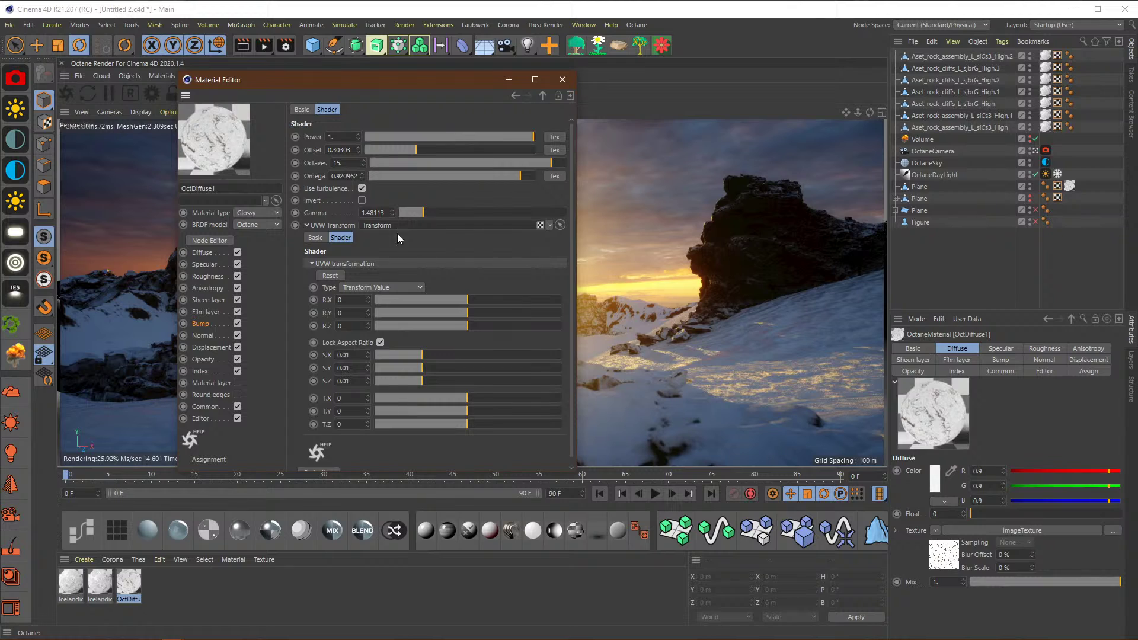
scroll(407, 201, down, 1)
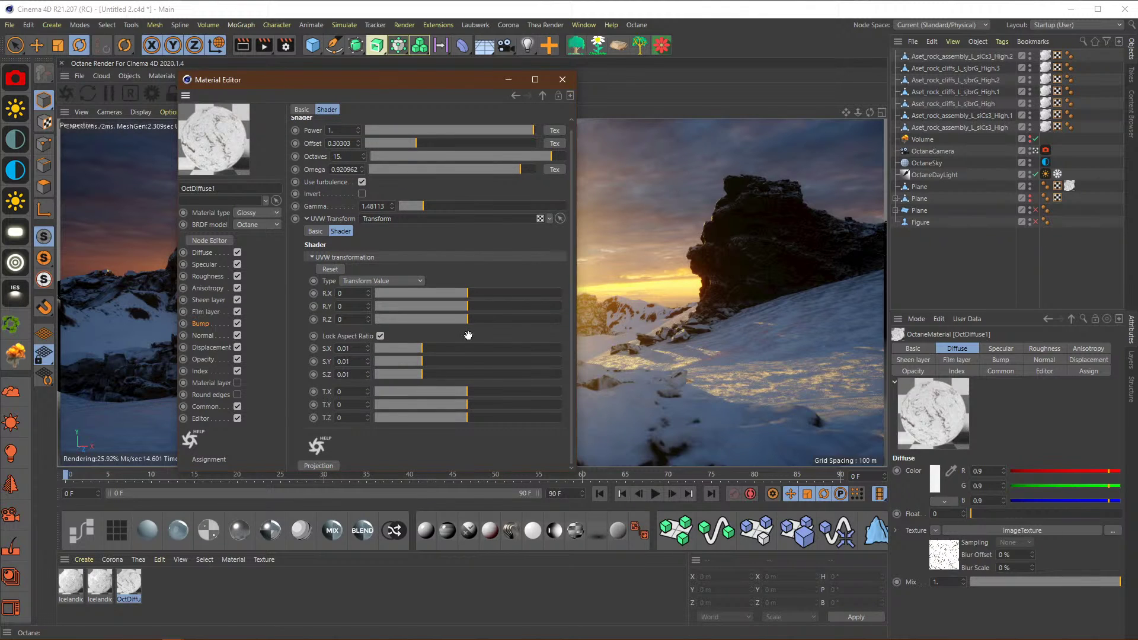
click(562, 79)
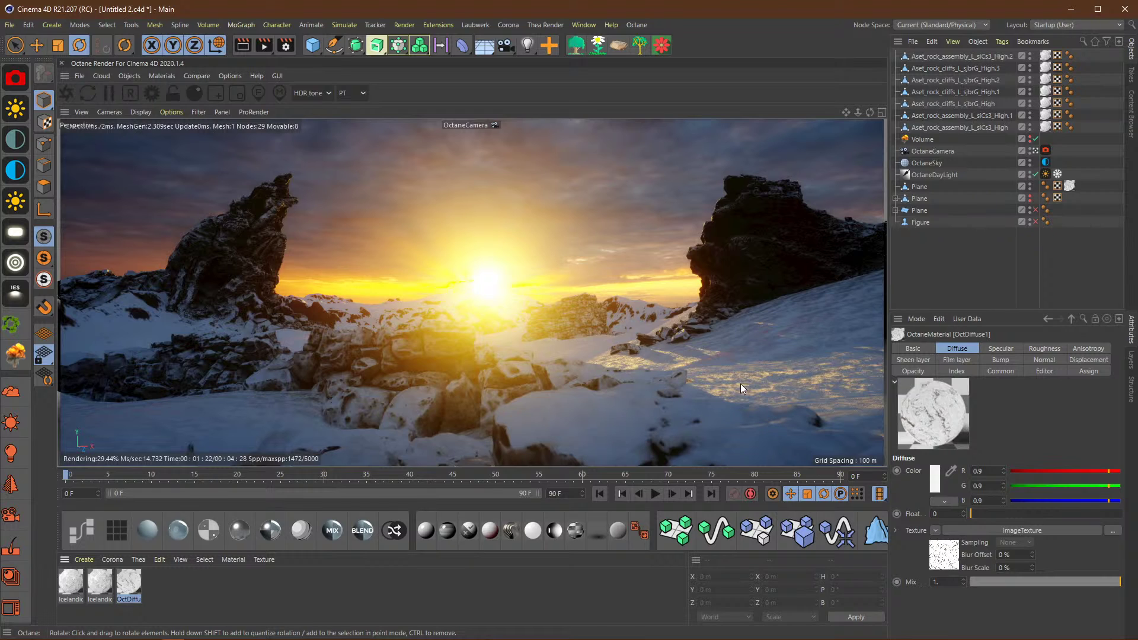
Step: Open OctDiffuse1's specular channel and examine its mix texture's amount and two texture inputs
double_click(128, 584)
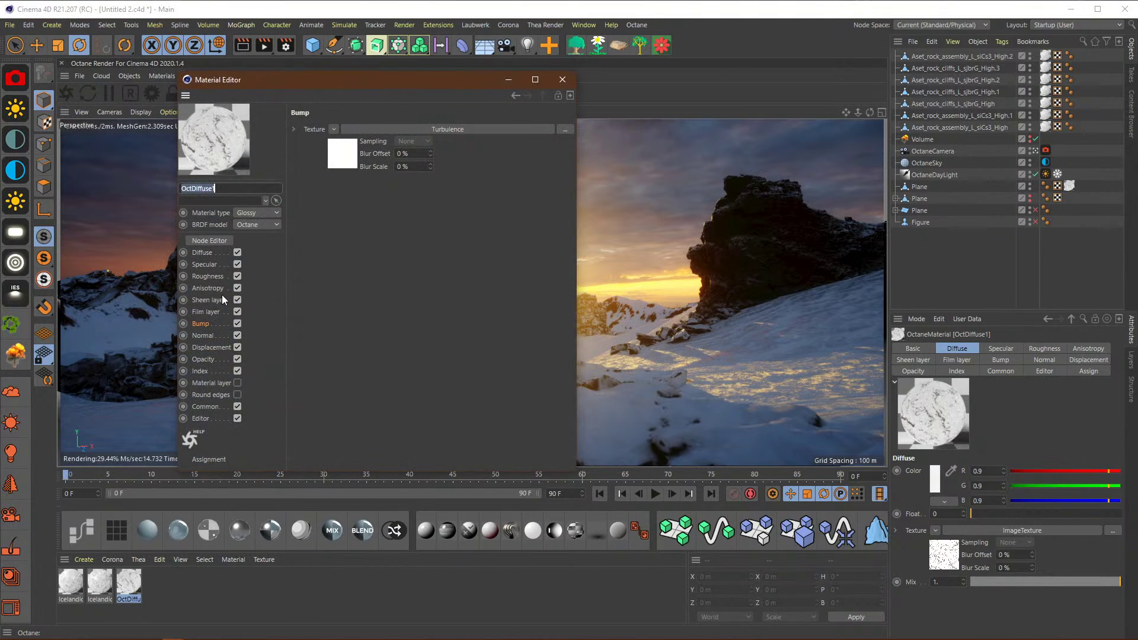
click(204, 264)
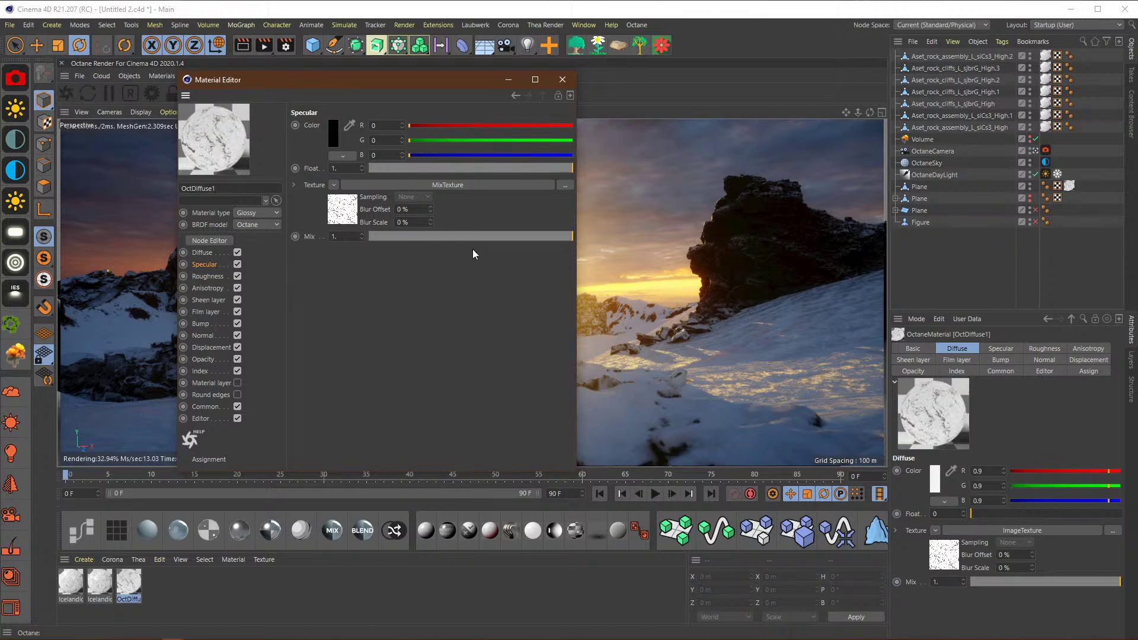
click(450, 185)
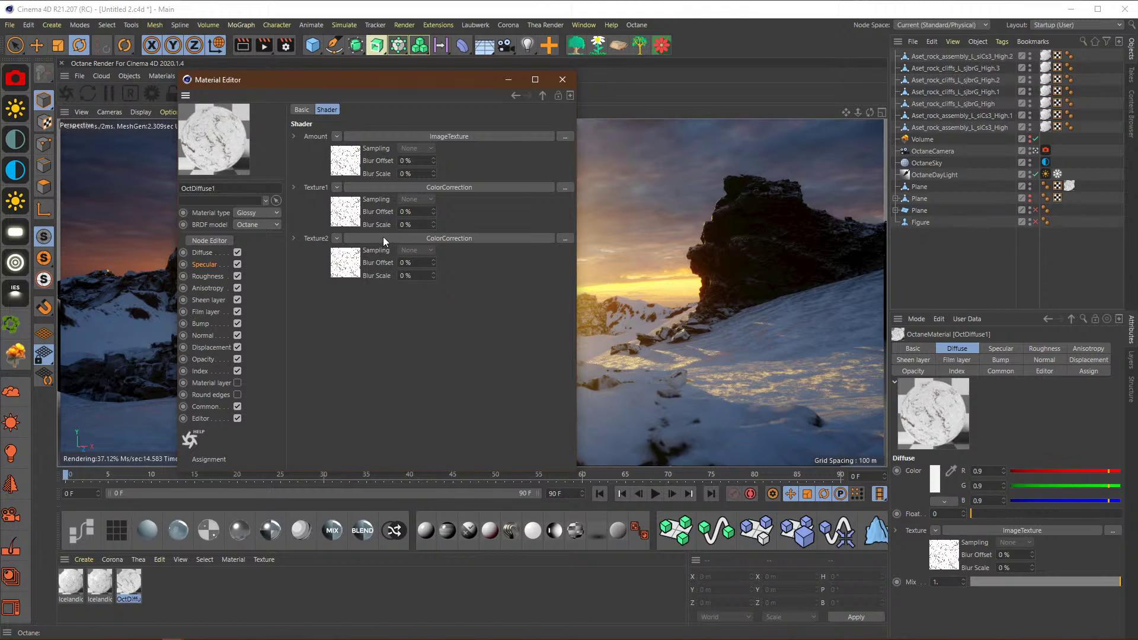
Step: Open OctDiffuse1's node network and move the diffuse and mix ImageTexture nodes away from the nodes around them
click(206, 242)
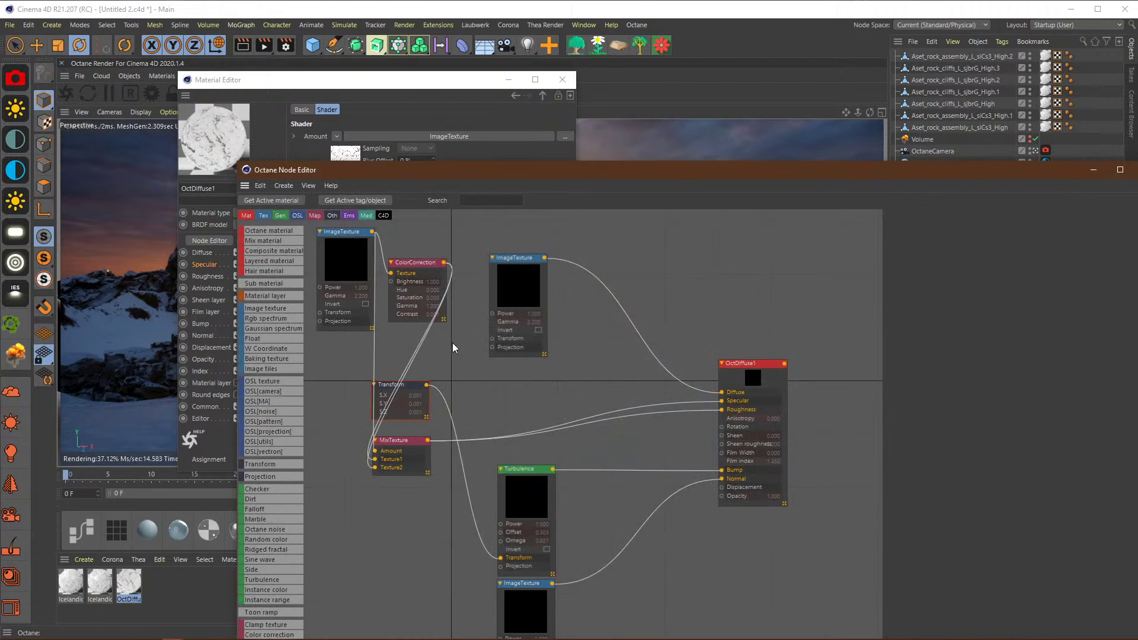
drag(521, 288, 548, 261)
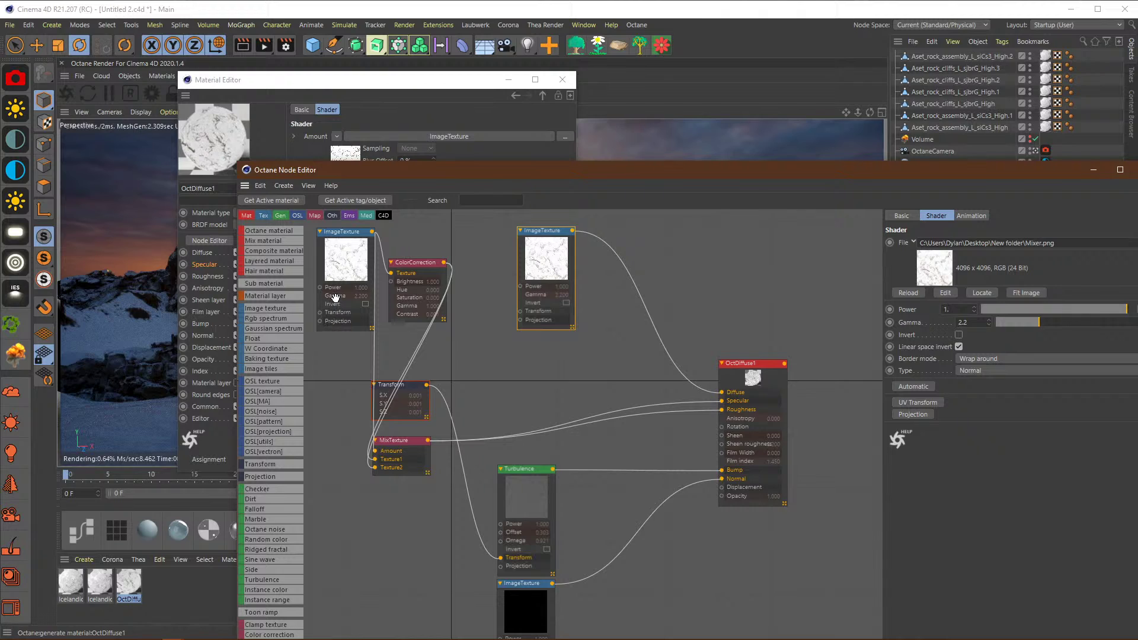
drag(342, 256, 315, 310)
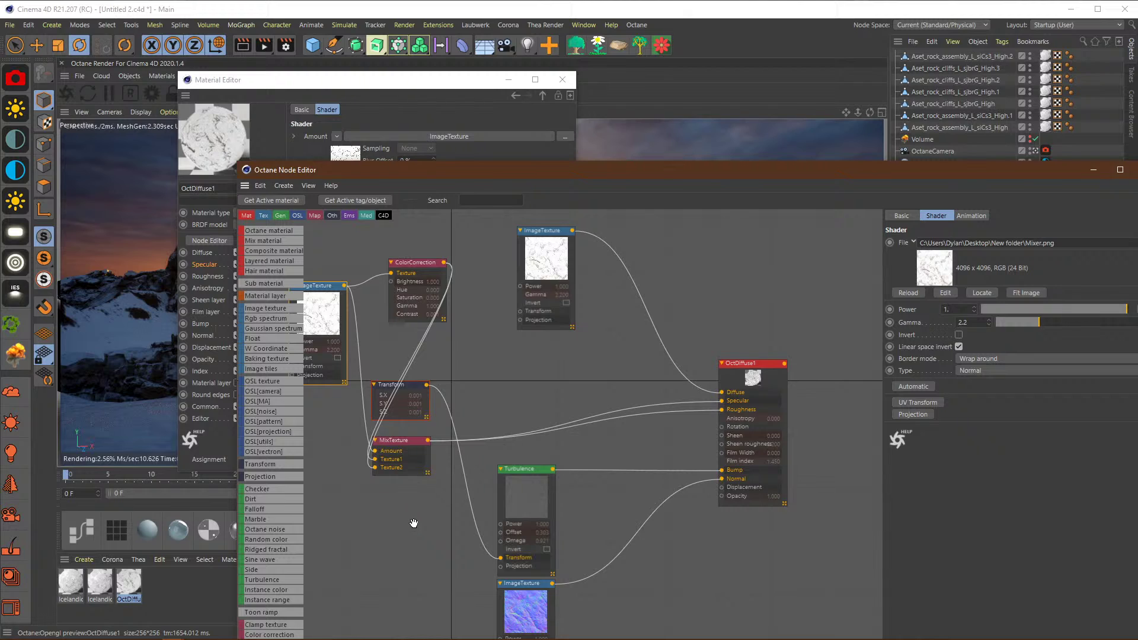
Step: Separate the two overlapping Transform nodes, place the connected one beside the Turbulence node, and delete the unconnected one
key(ctrl+v)
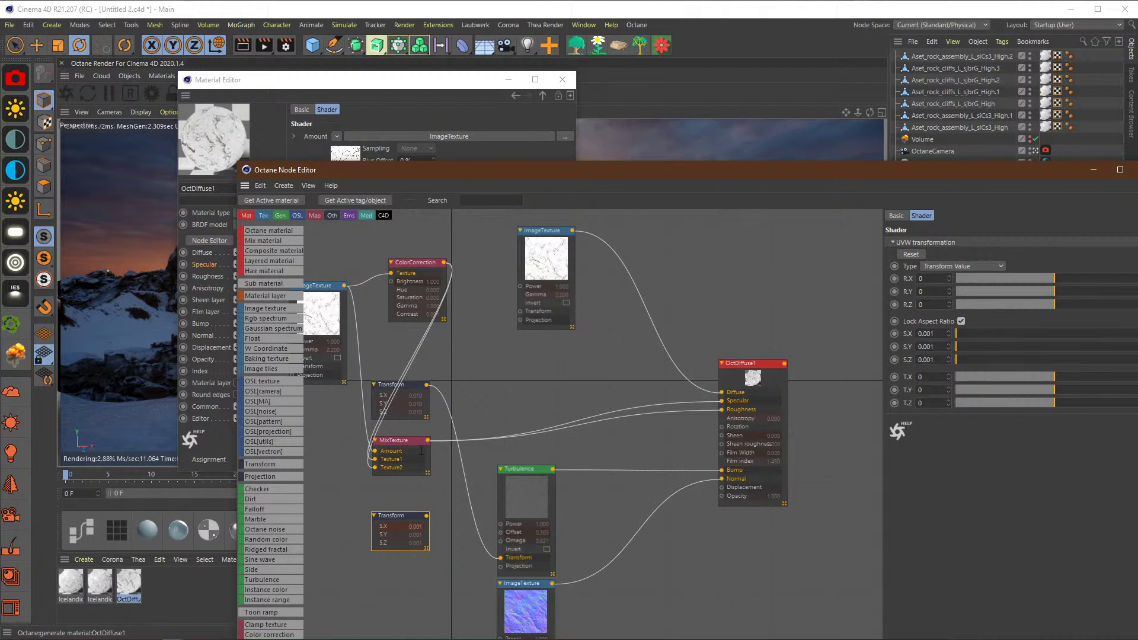
drag(412, 384, 461, 507)
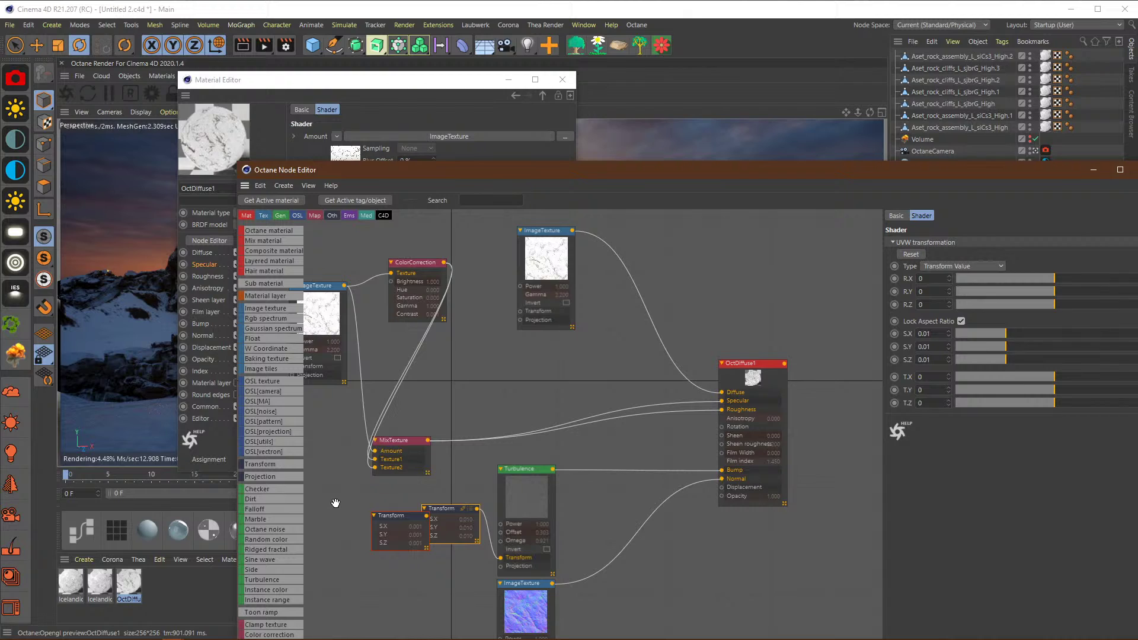
drag(385, 524, 330, 508)
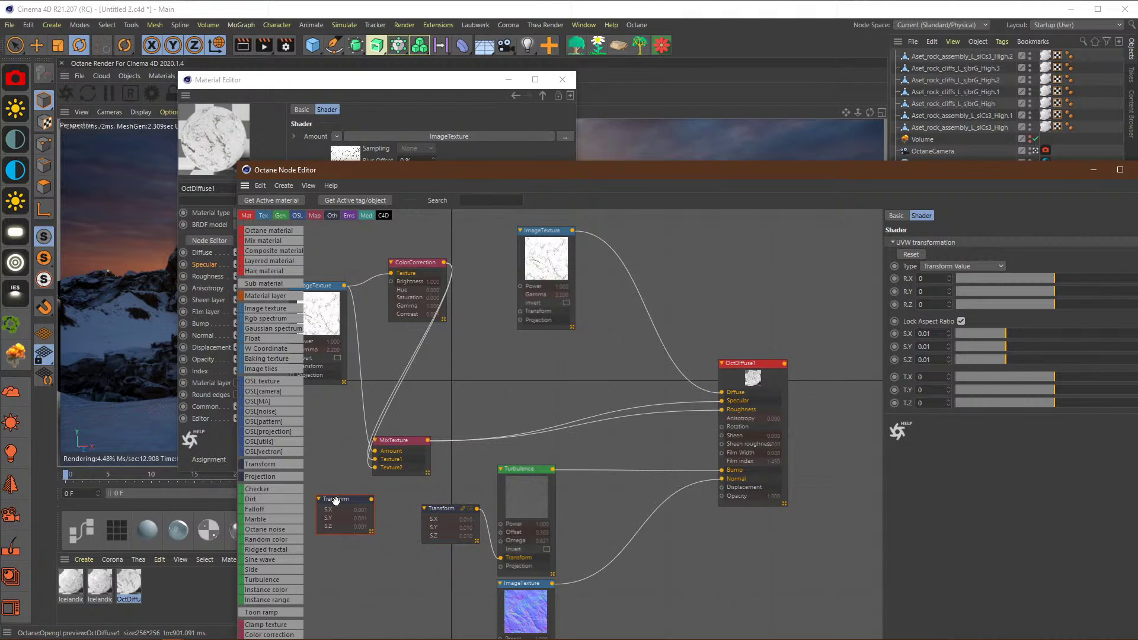
click(381, 550)
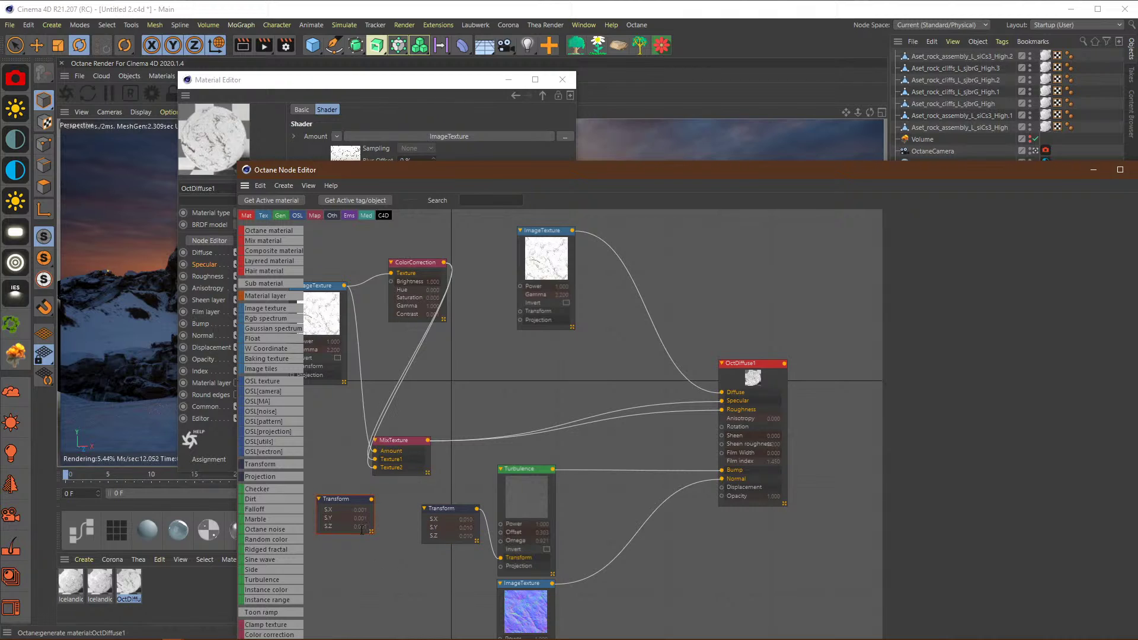
click(354, 499)
key(Delete)
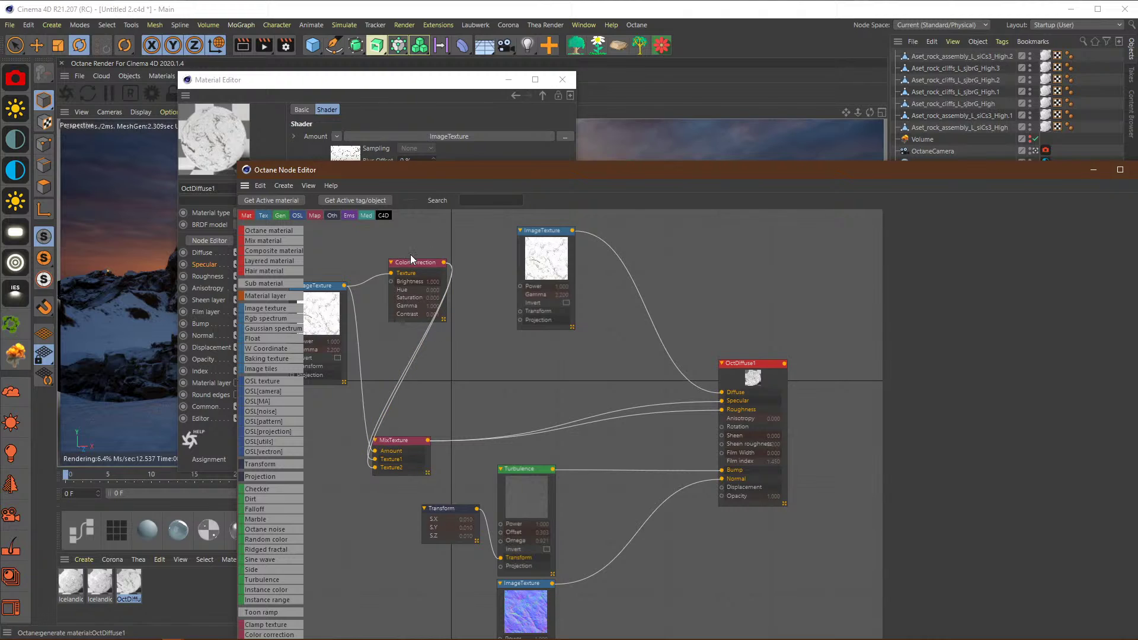
Step: Arrange the ImageTexture, ColorCorrection and MixTexture nodes into a readable chain towards the material's specular and roughness inputs, and close the node editor
drag(408, 263, 391, 318)
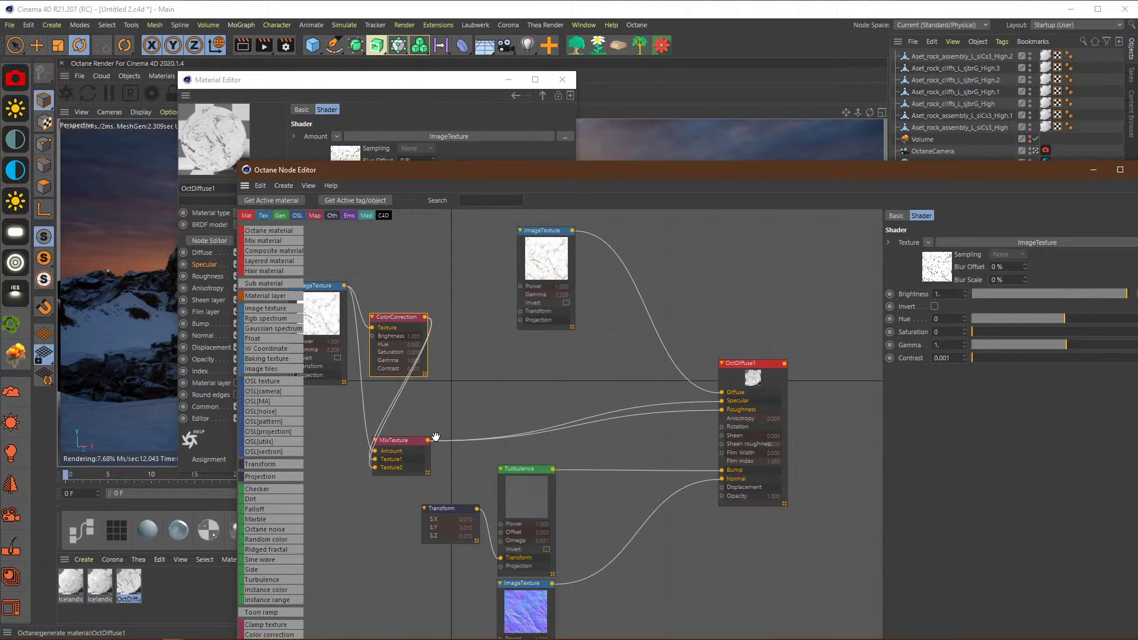
drag(415, 439, 506, 360)
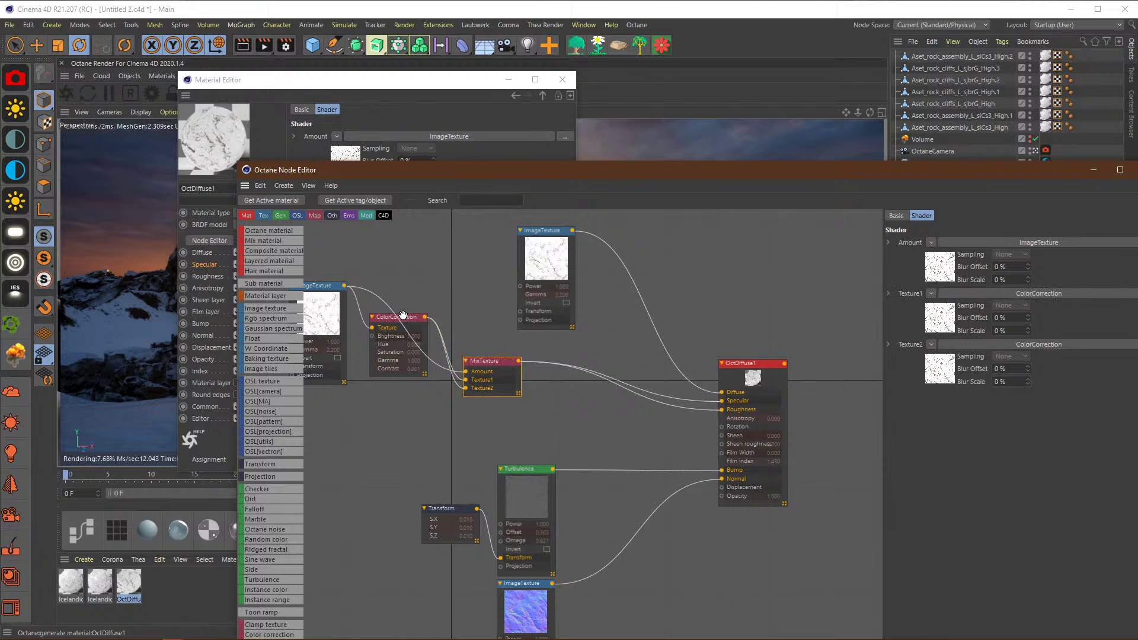
drag(318, 288, 328, 389)
drag(403, 316, 406, 405)
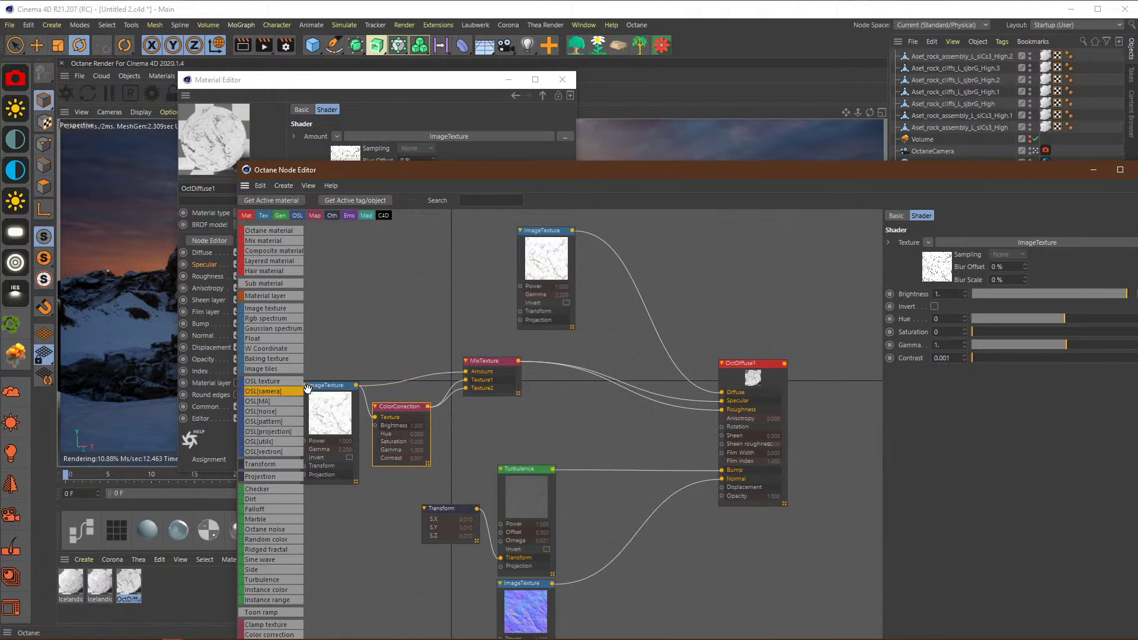
drag(323, 387, 318, 338)
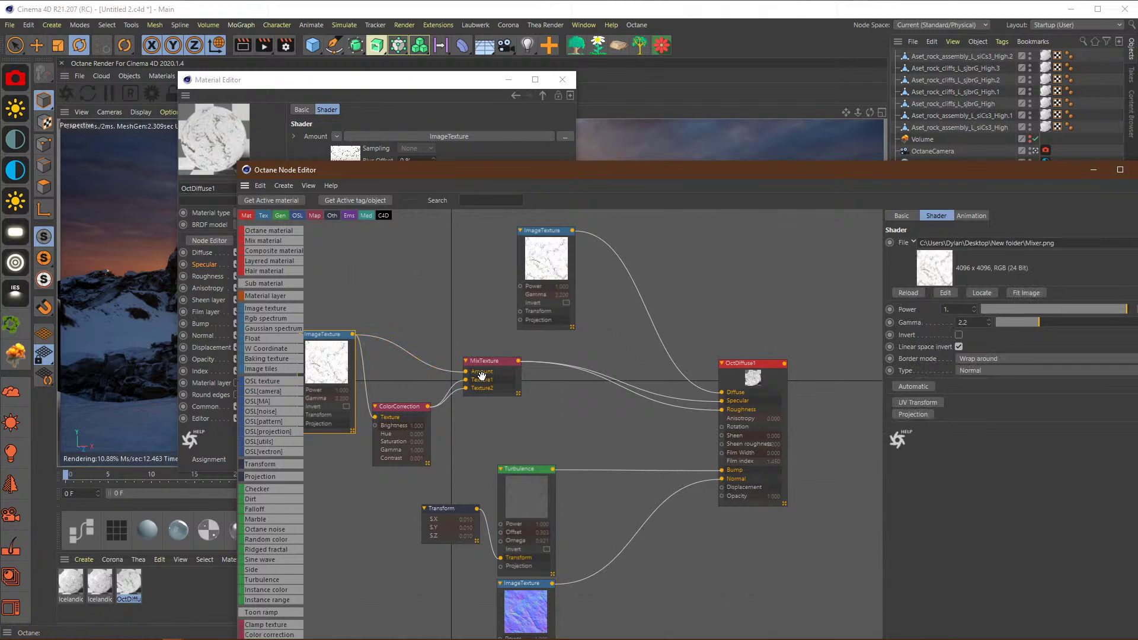
drag(403, 409, 402, 408)
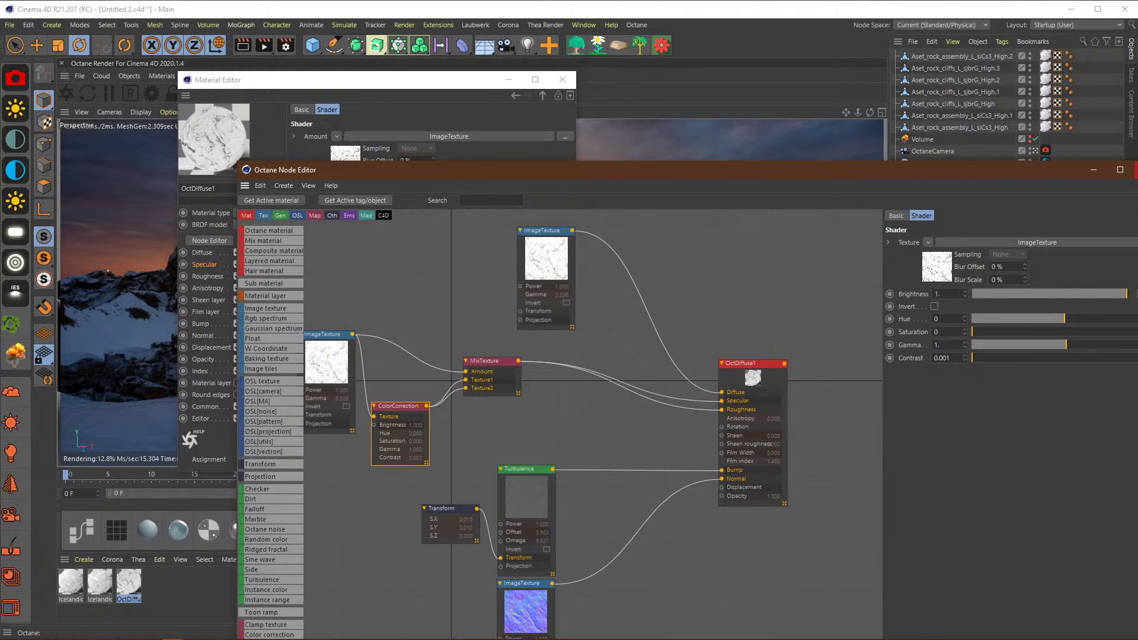
click(1135, 170)
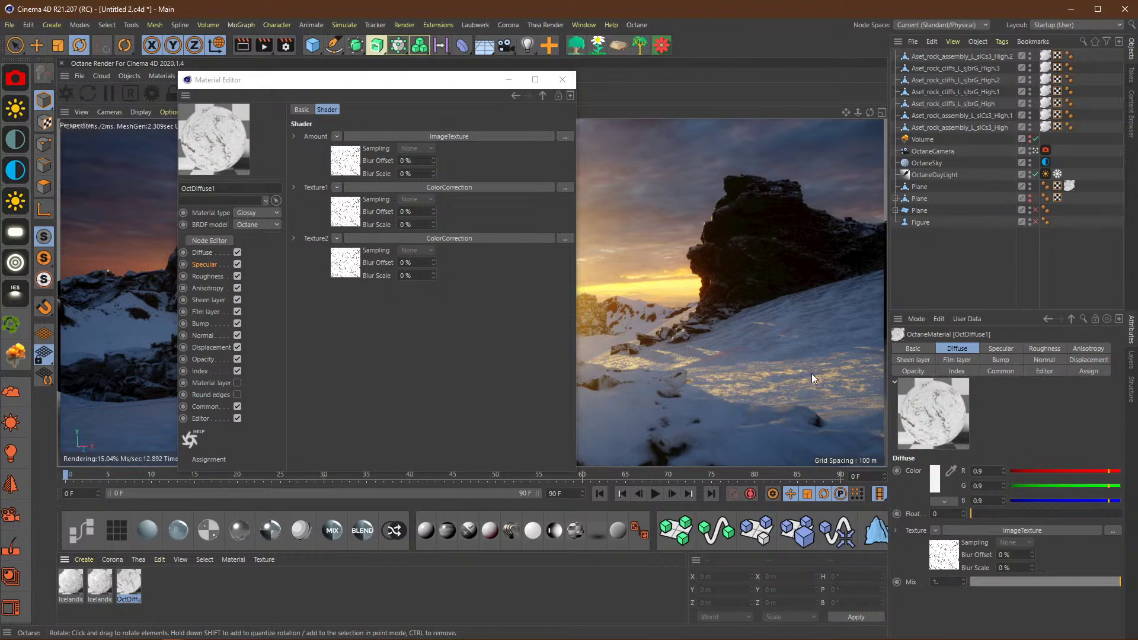
Step: Test OctDiffuse1's roughness texture mix at about 0.956, set it back to 0.1, close the material editor and deselect the material
click(204, 275)
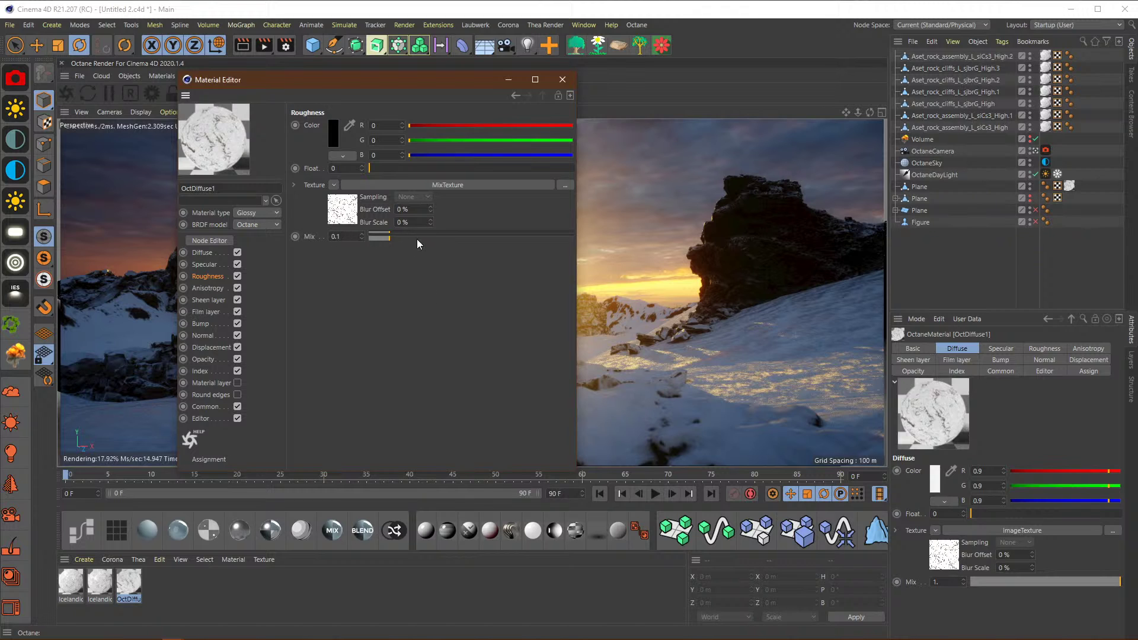
click(563, 236)
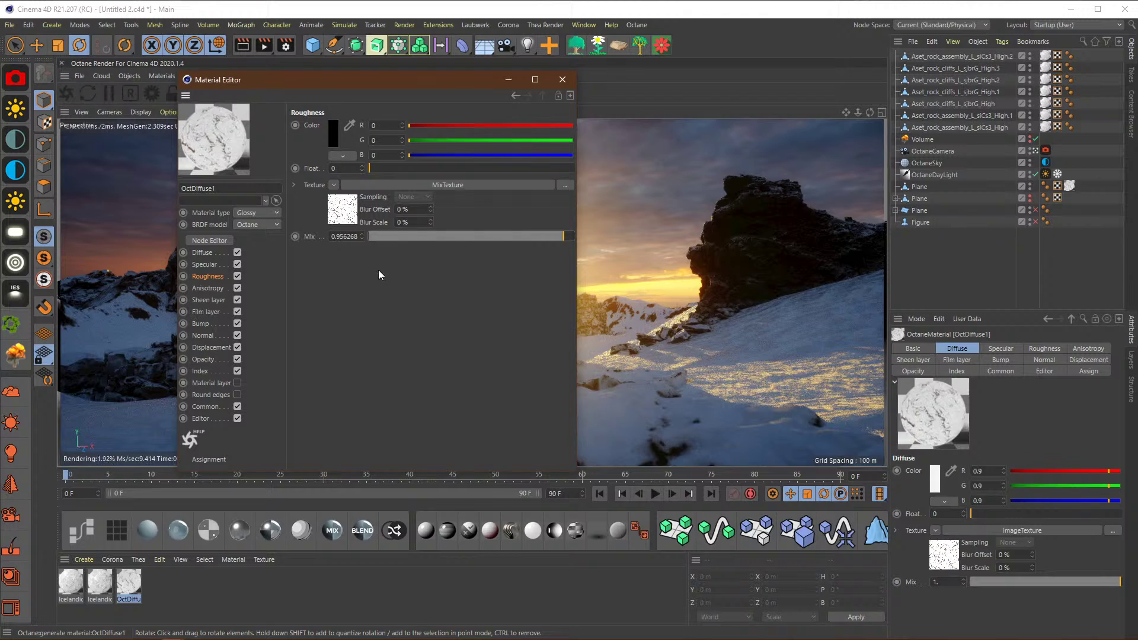
click(341, 236)
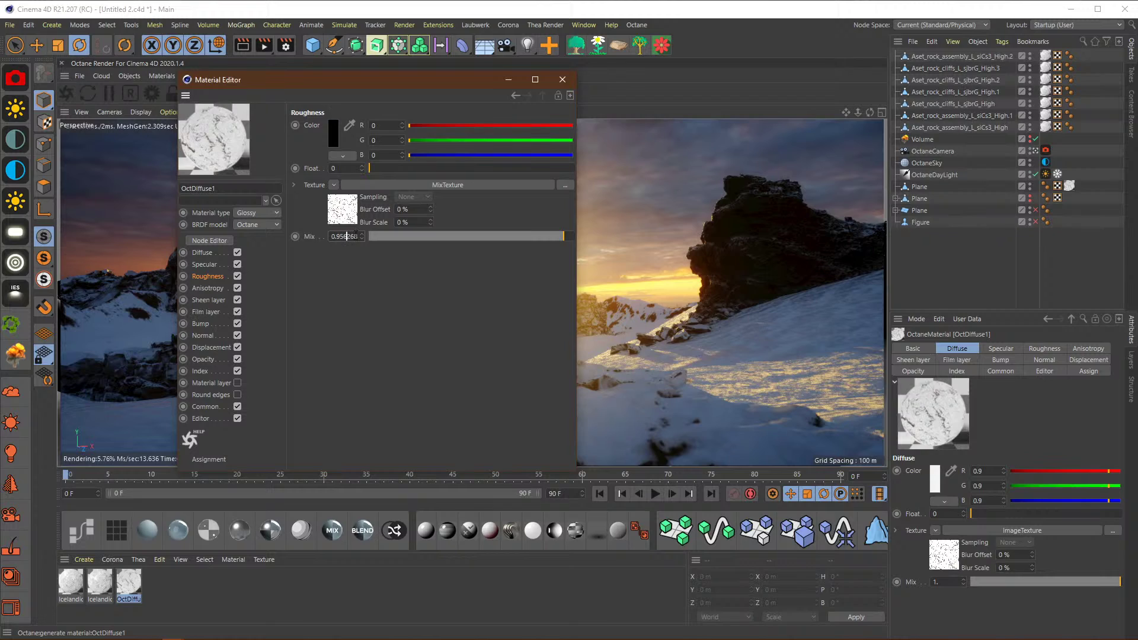
key(ctrl+a)
text(.1)
key(Return)
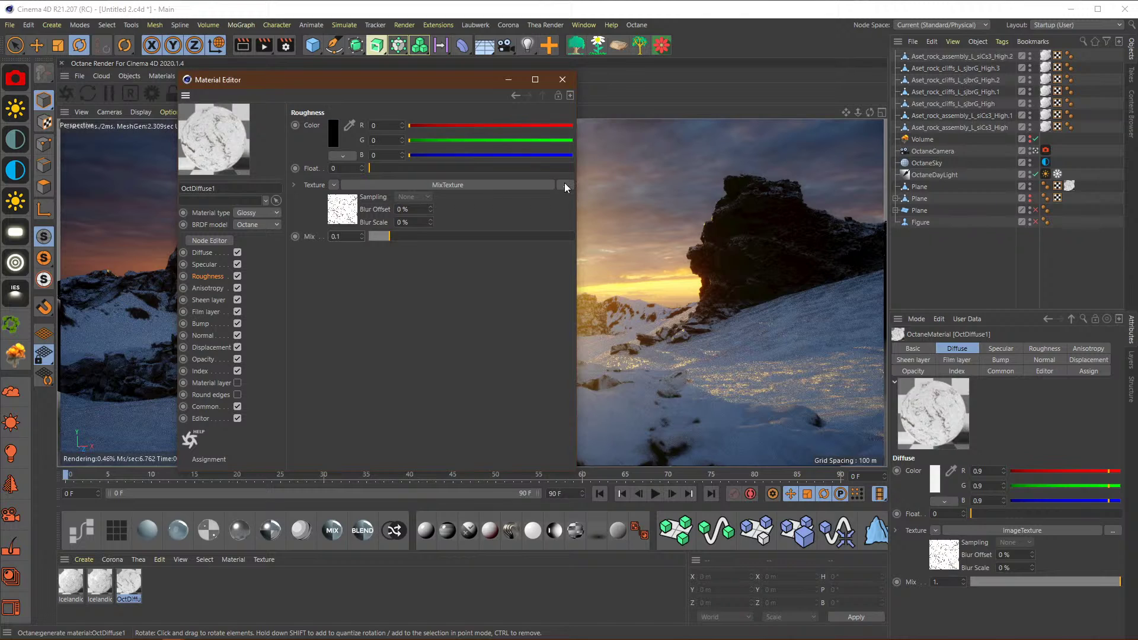
click(562, 79)
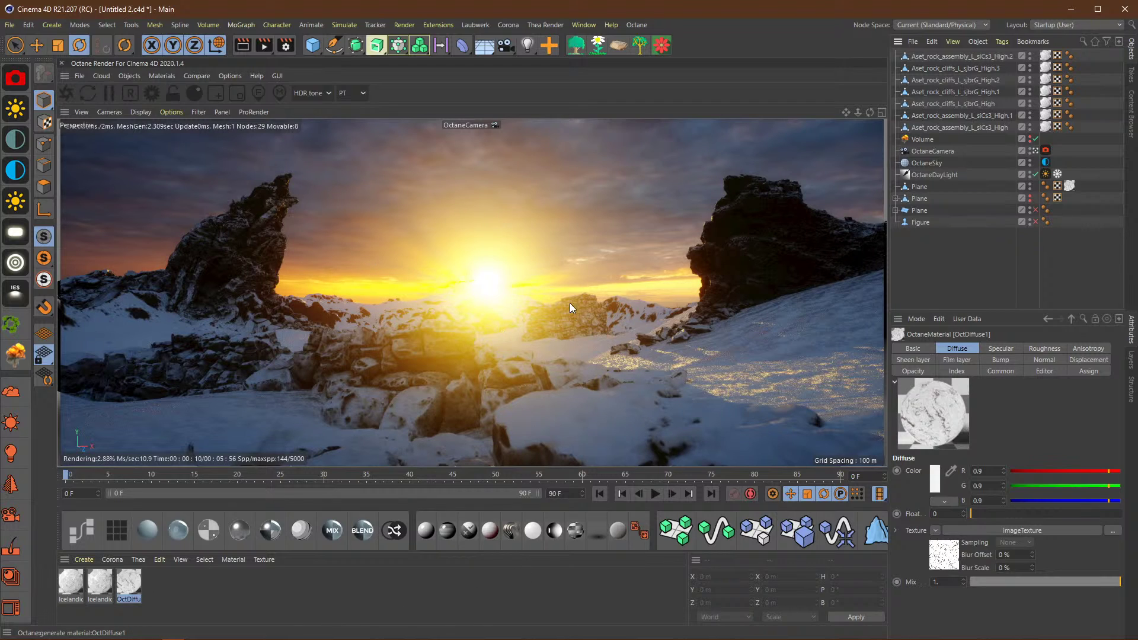
click(381, 610)
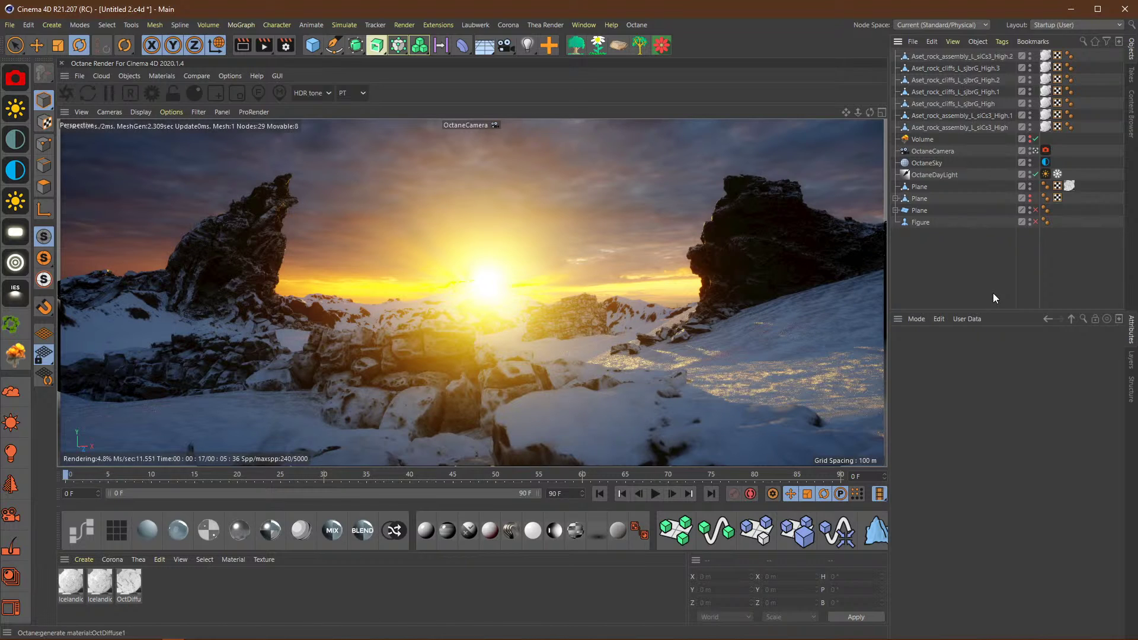
Step: Open the OctaneDayLight's daylight tag and enable its medium
click(1045, 174)
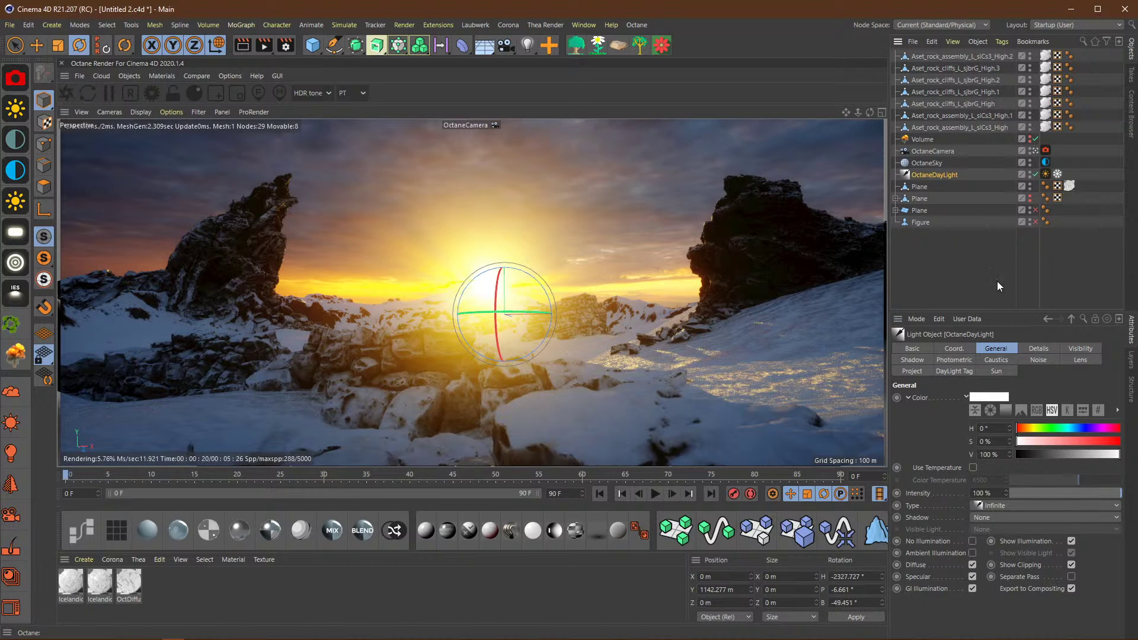
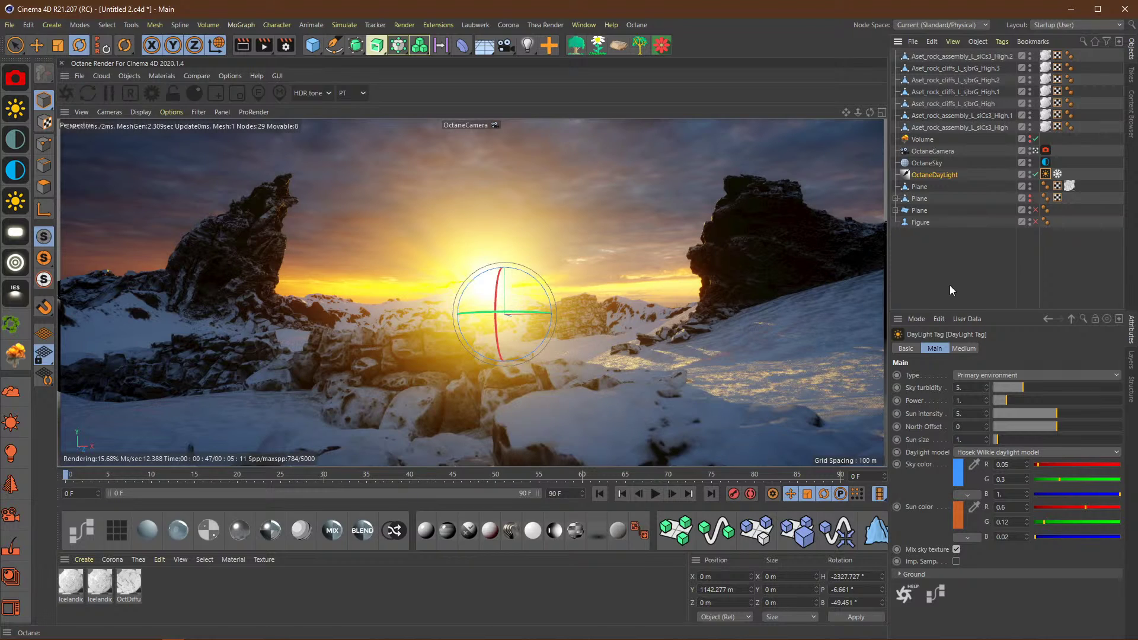
click(963, 349)
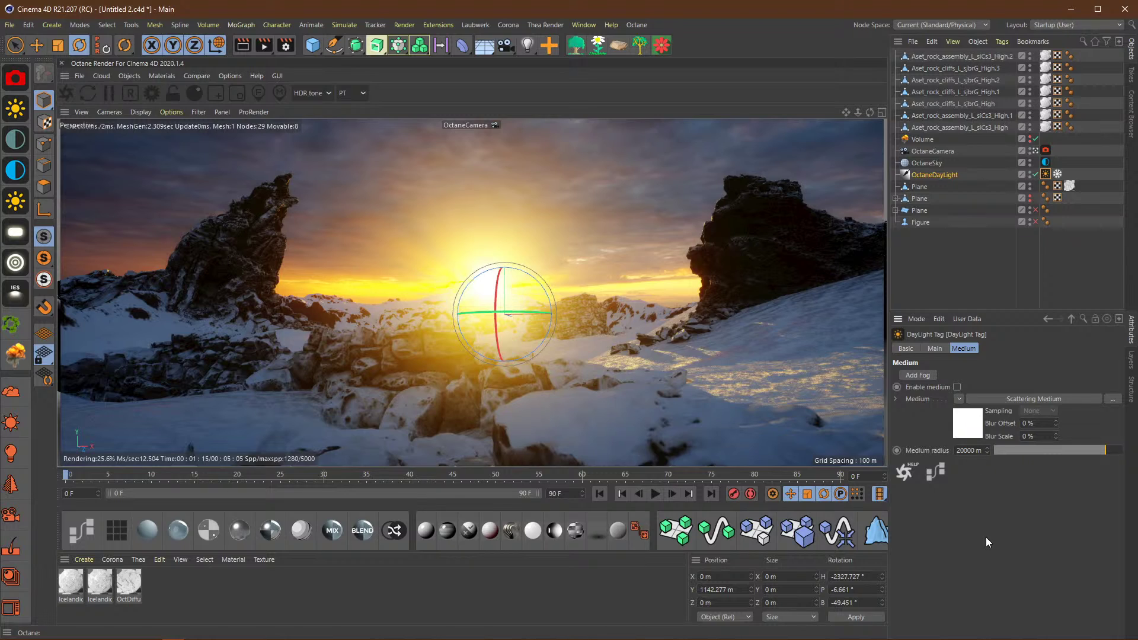
click(956, 387)
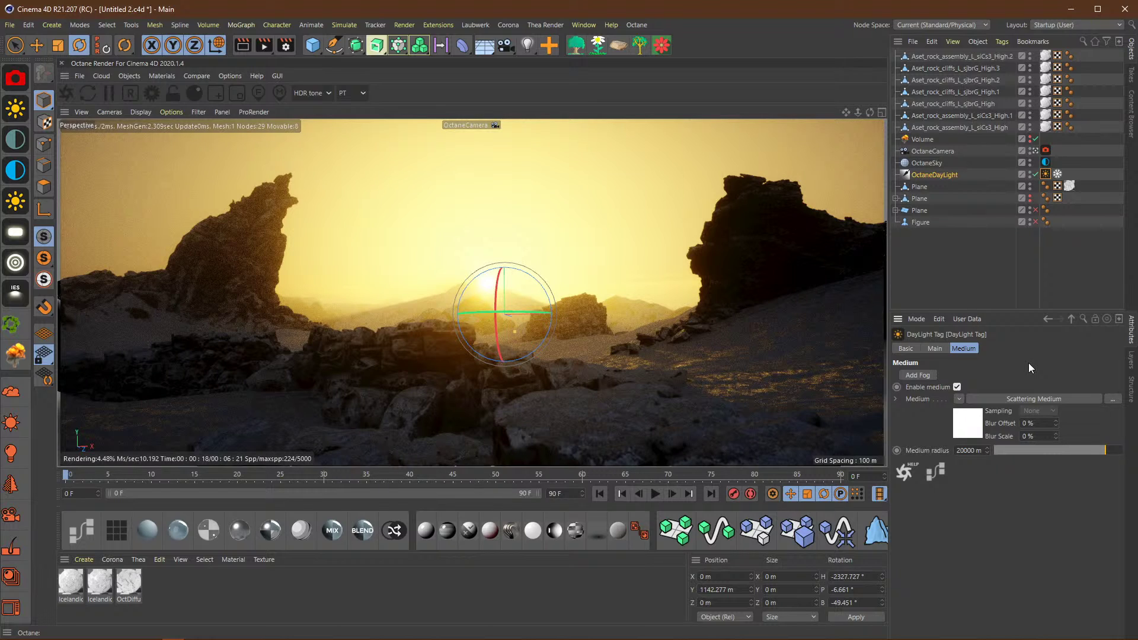
Step: Rotate the OctaneDayLight slightly to a heading of about -2326.127° and deselect it
click(937, 174)
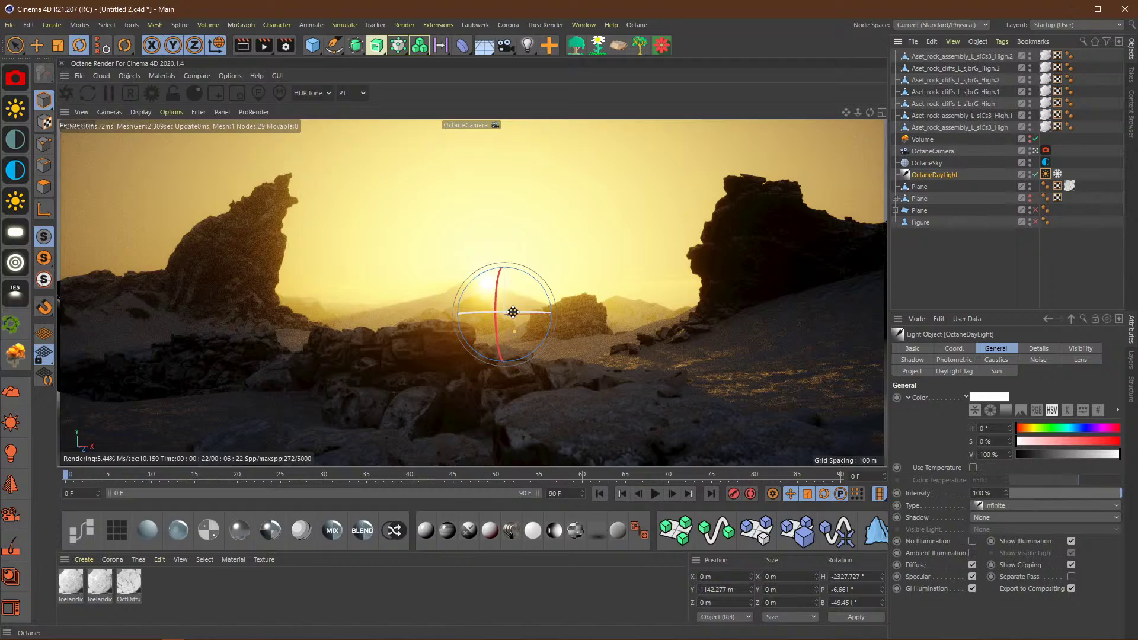
drag(512, 310, 514, 311)
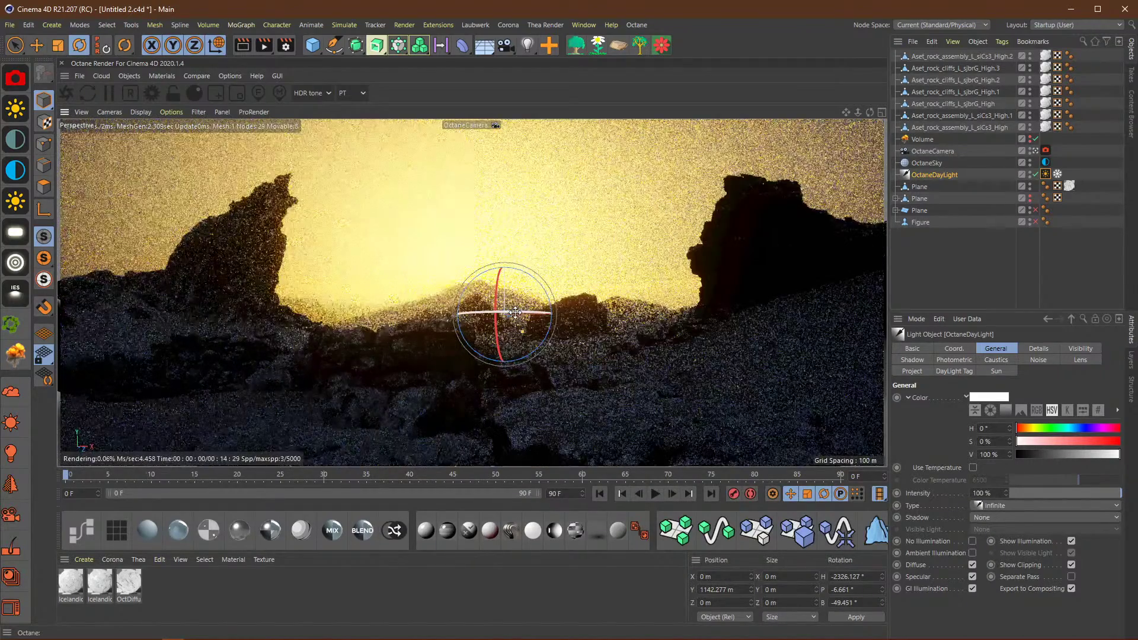
click(952, 294)
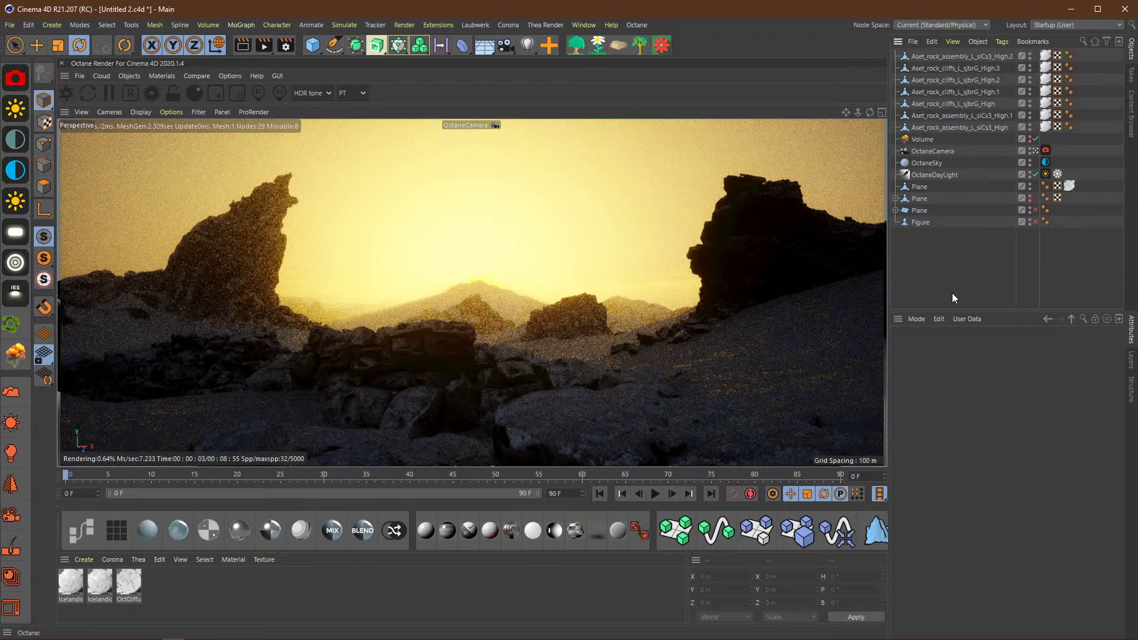
Step: Open the daylight tag's Scattering Medium, try a volume step length of 1, and set it to 4
click(1045, 175)
click(1022, 398)
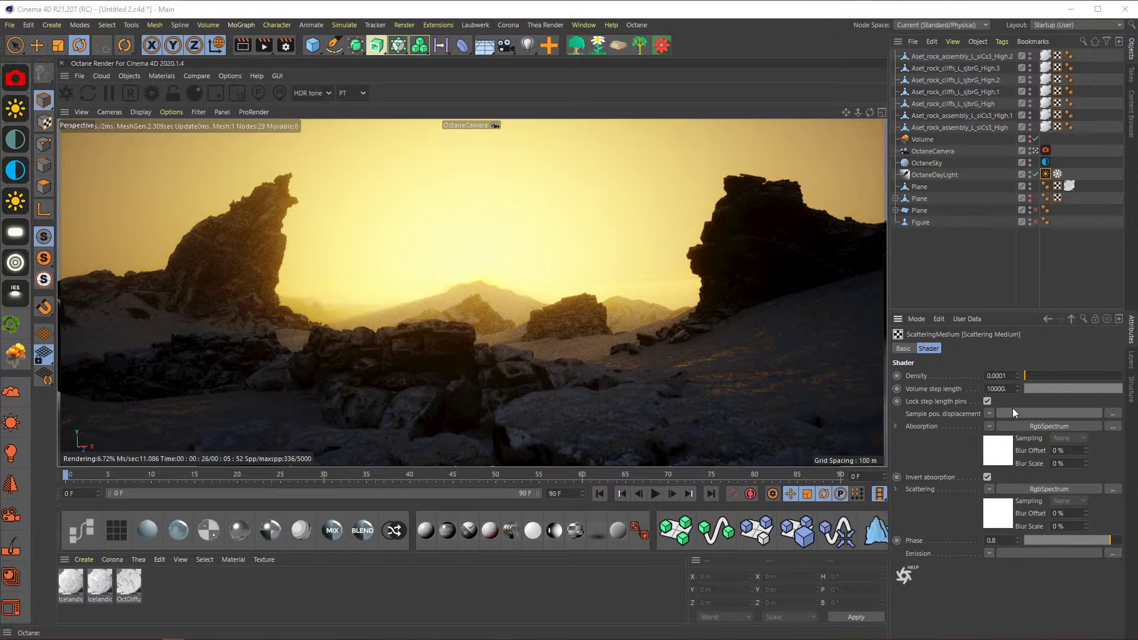
click(474, 367)
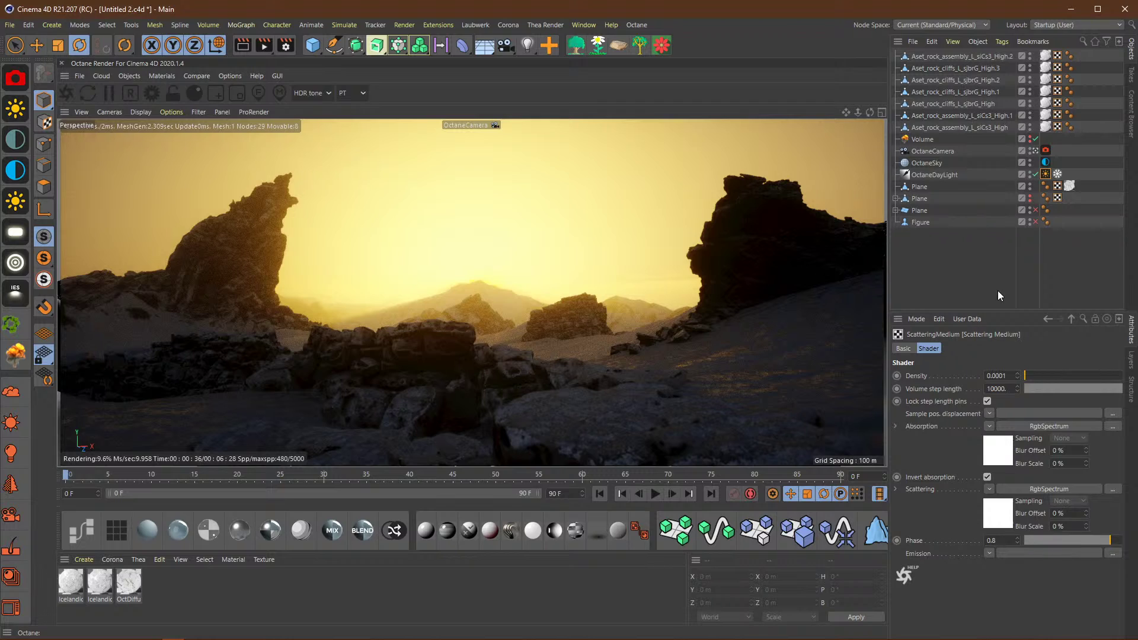
click(1009, 388)
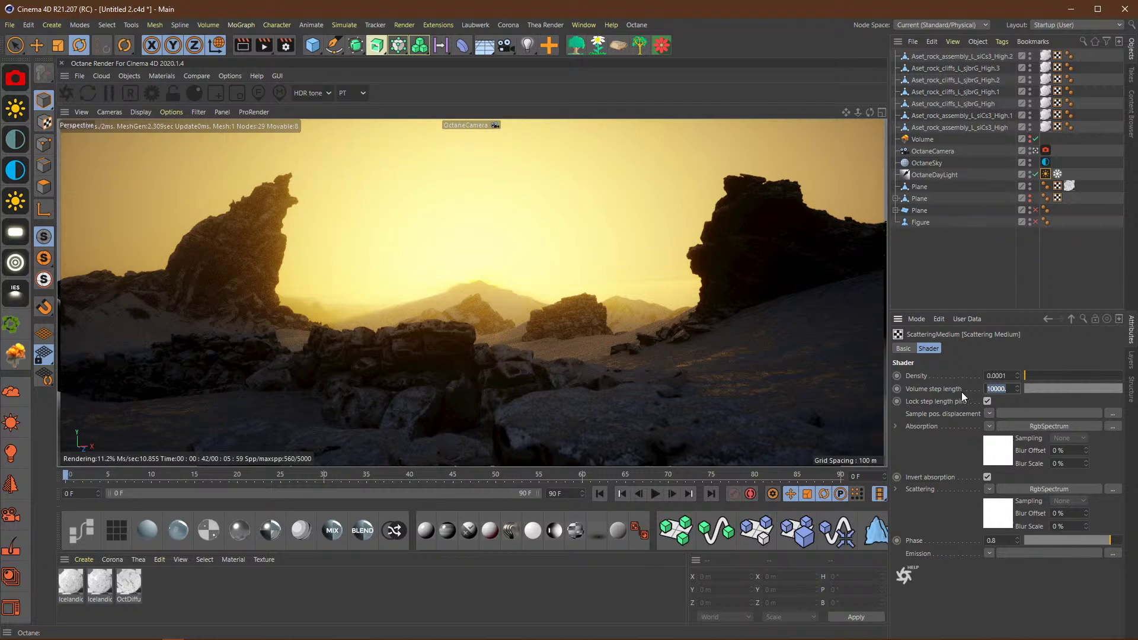
text(1)
key(Return)
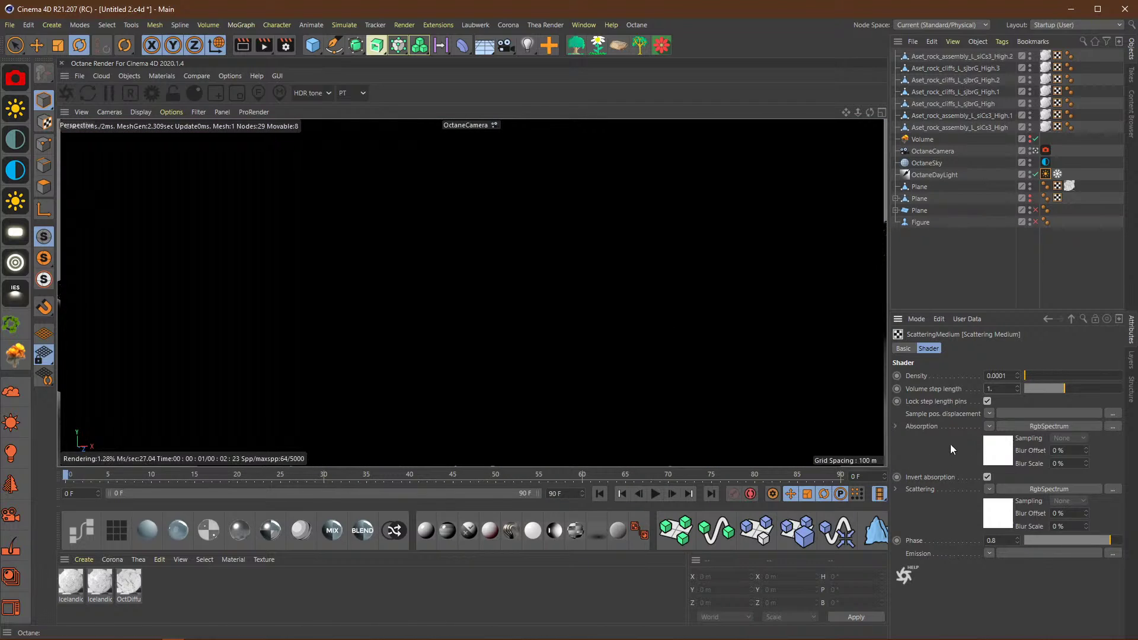
text(4)
key(Return)
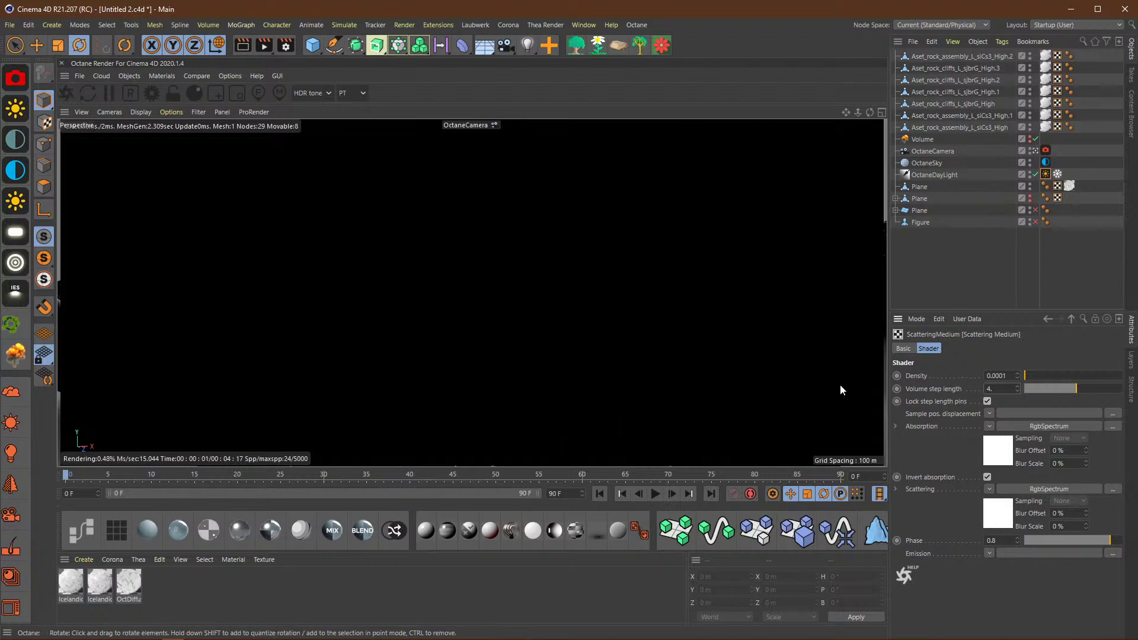
Step: Try larger volume step lengths of about 155.8 and 2923 on the Scattering Medium, then set it to 100000
click(1084, 389)
drag(1084, 389, 1104, 389)
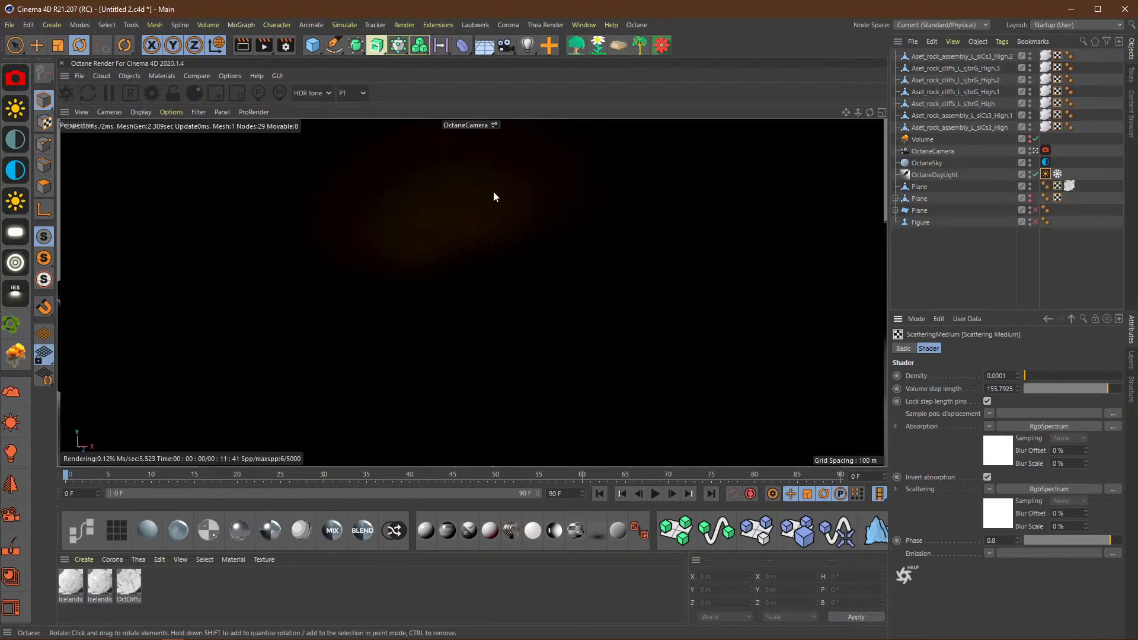
drag(1110, 393, 1130, 397)
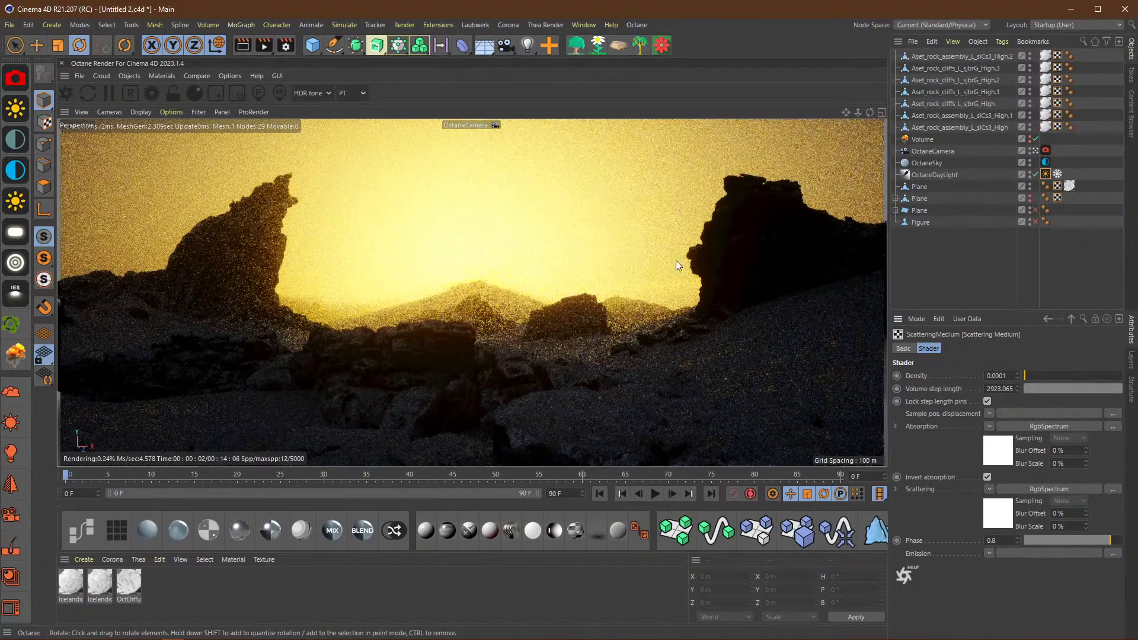
click(1000, 388)
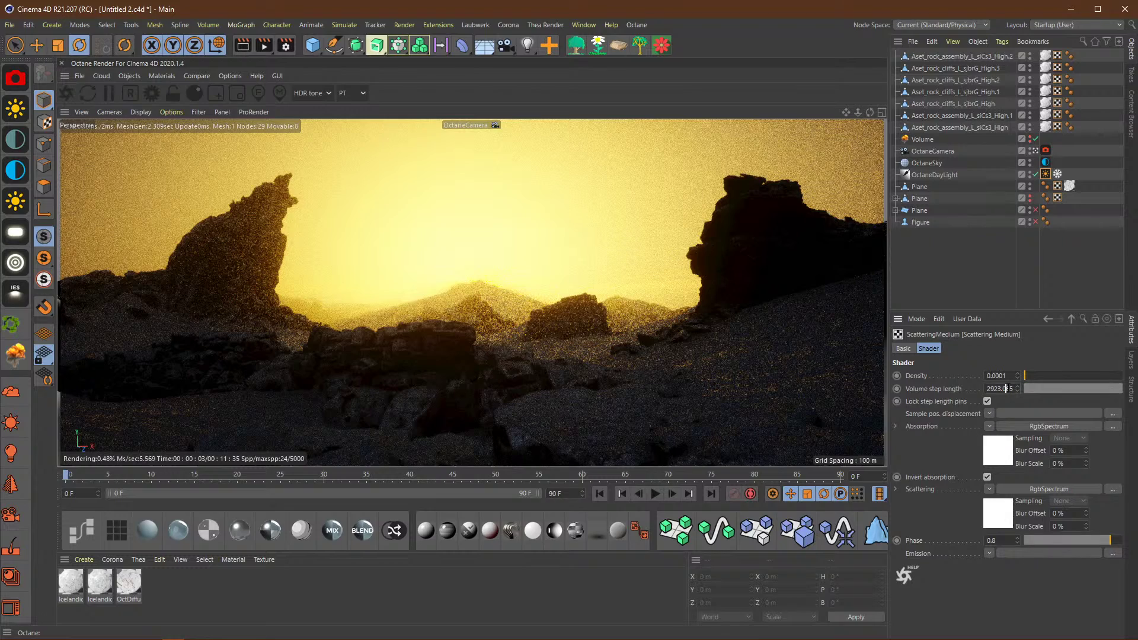
text(10)
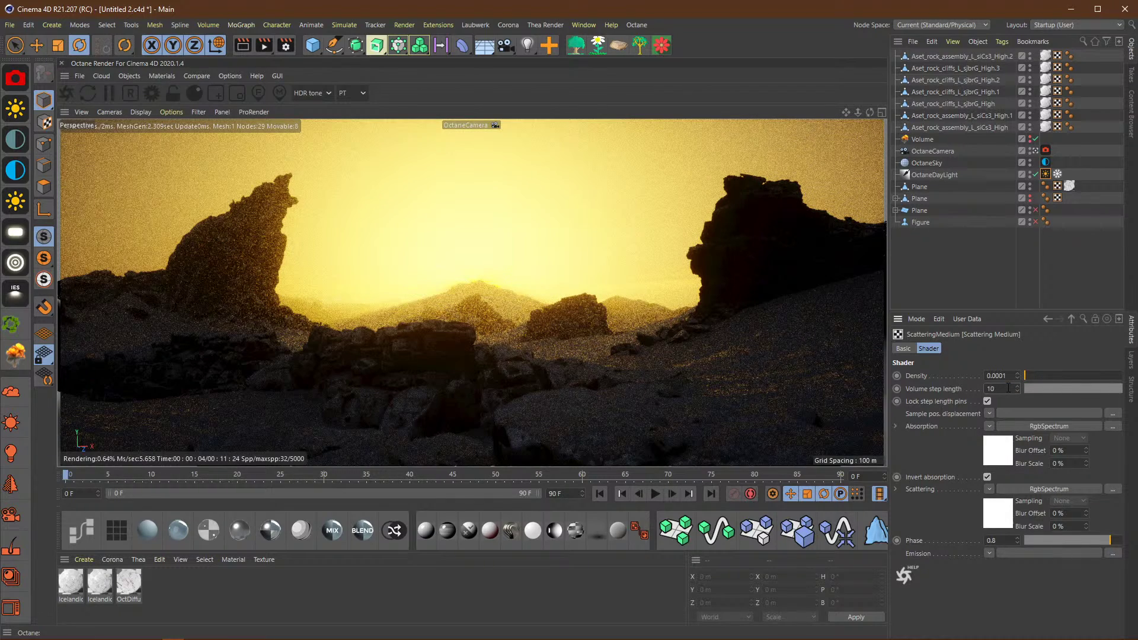
text(000000.)
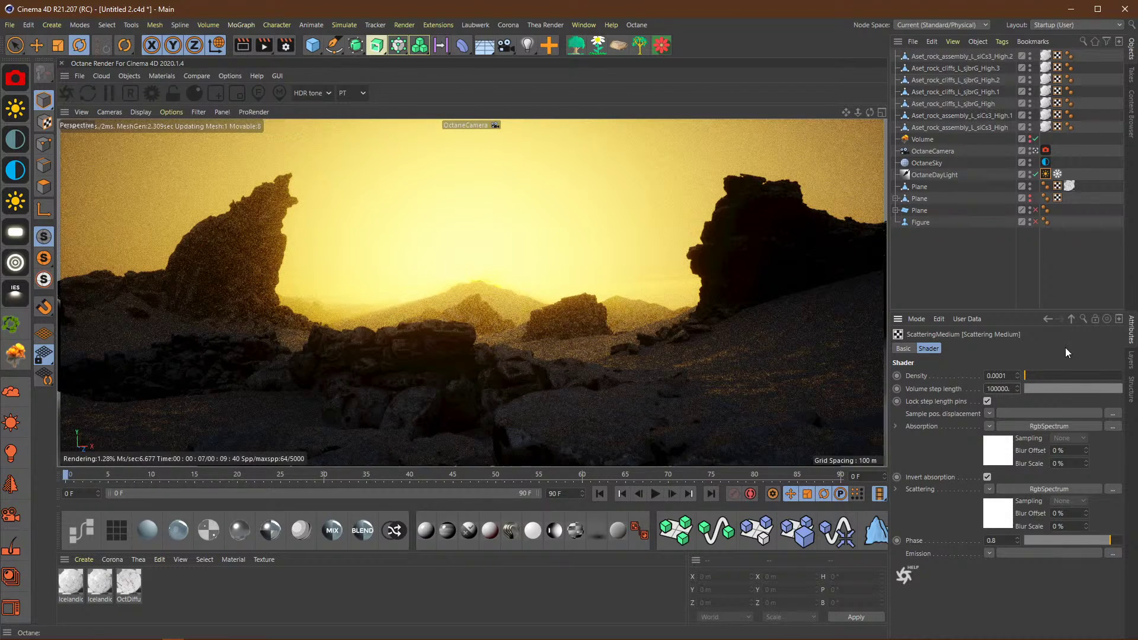
key(Return)
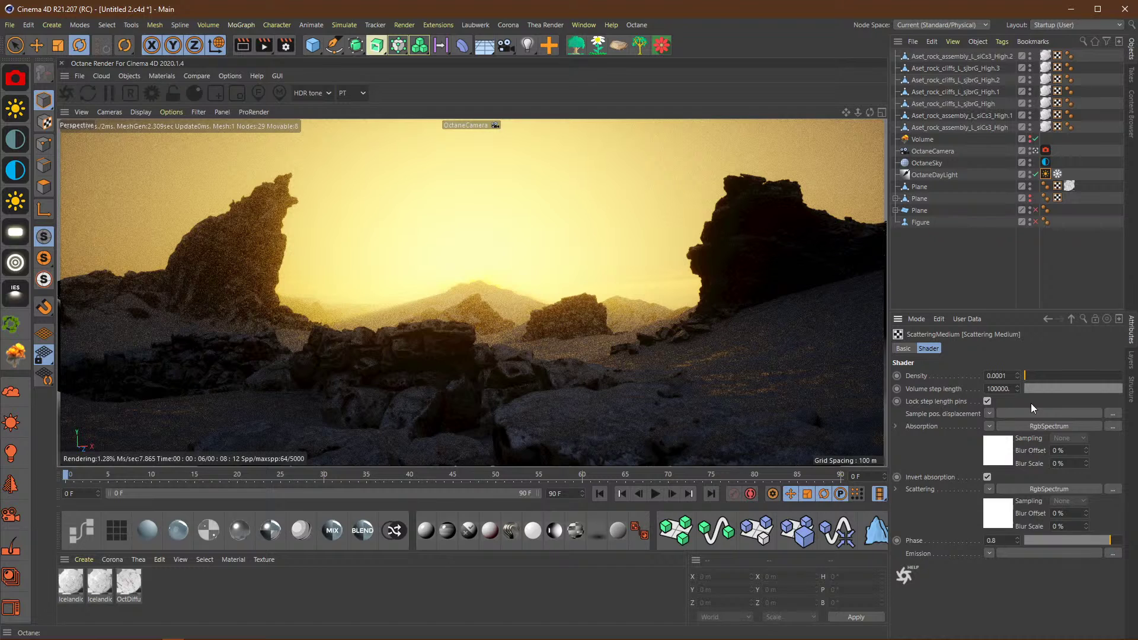
Step: Review the daylight tag's medium settings and return to the Scattering Medium shader
click(998, 389)
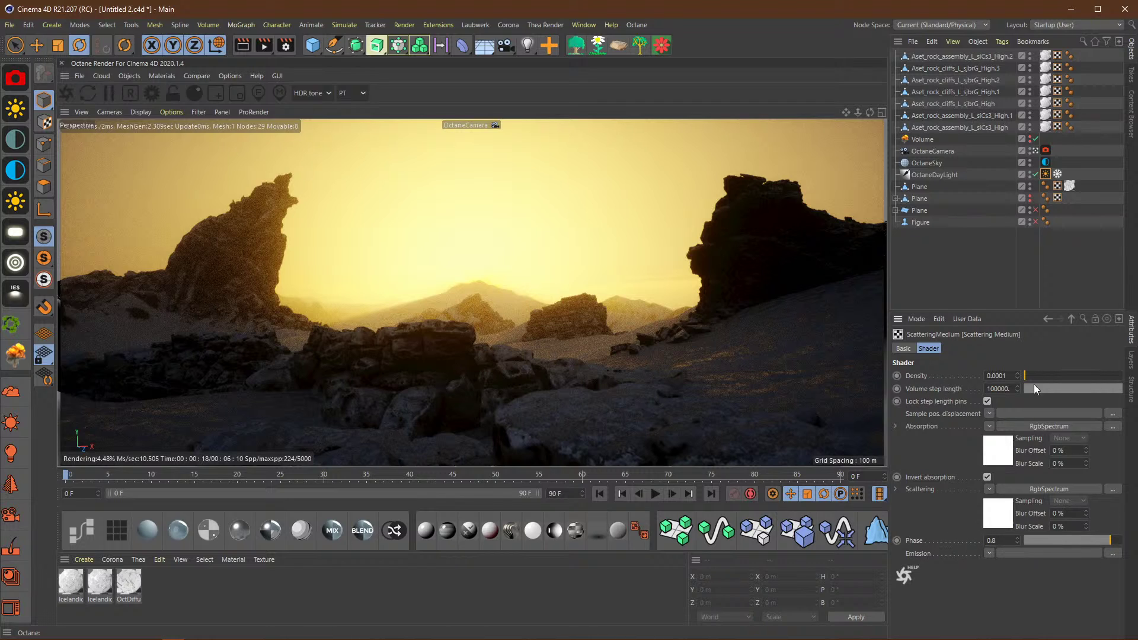
click(1049, 319)
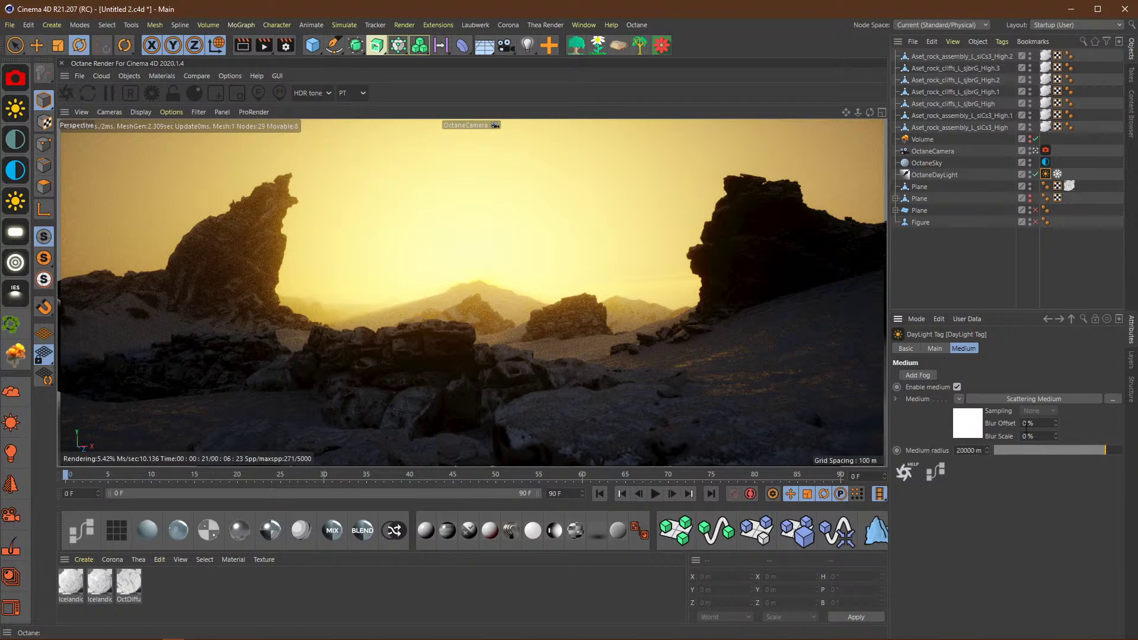
click(1060, 319)
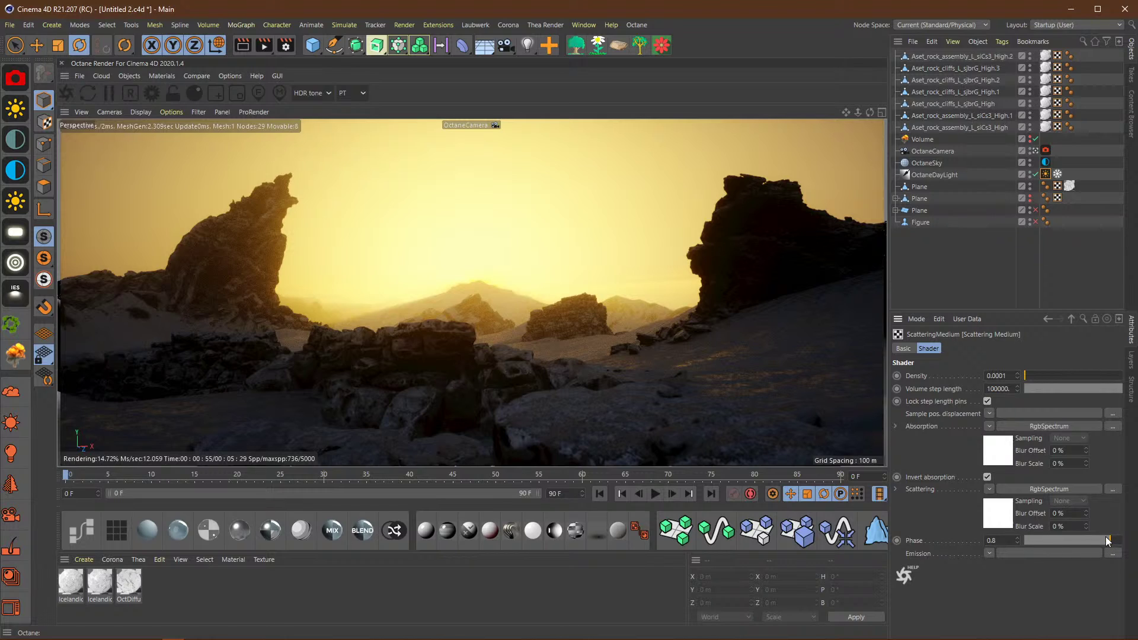
Step: Test the Scattering Medium's phase at 0, -0.8 and -0.9
double_click(1006, 540)
text(0)
key(Return)
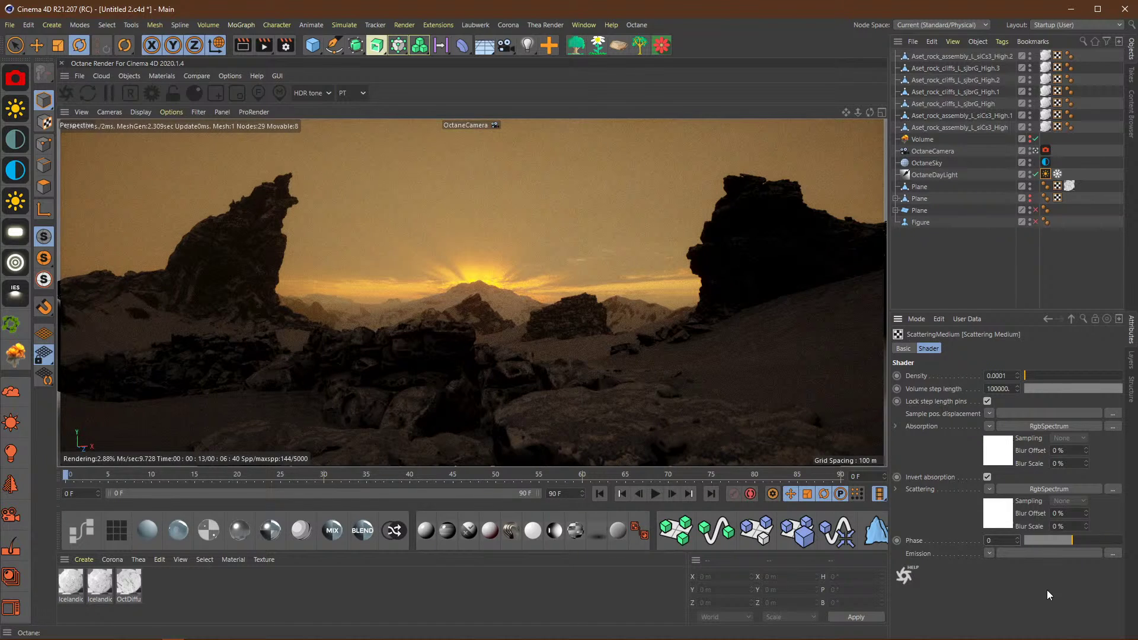
click(1001, 540)
text(-0.8)
key(Return)
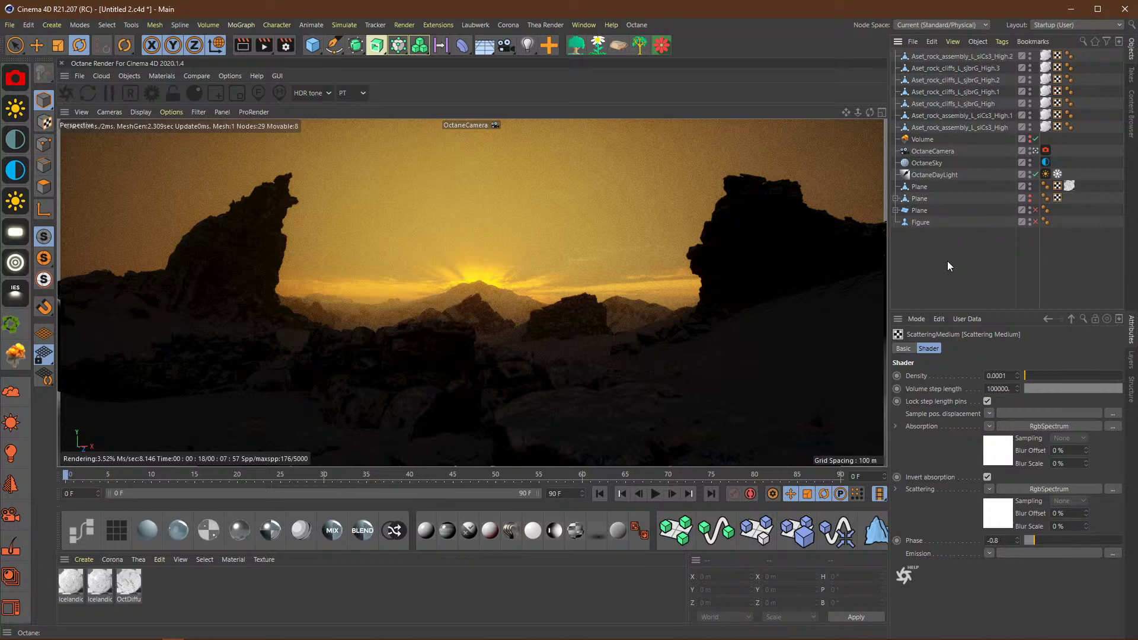
click(1000, 541)
text(-.9)
key(Return)
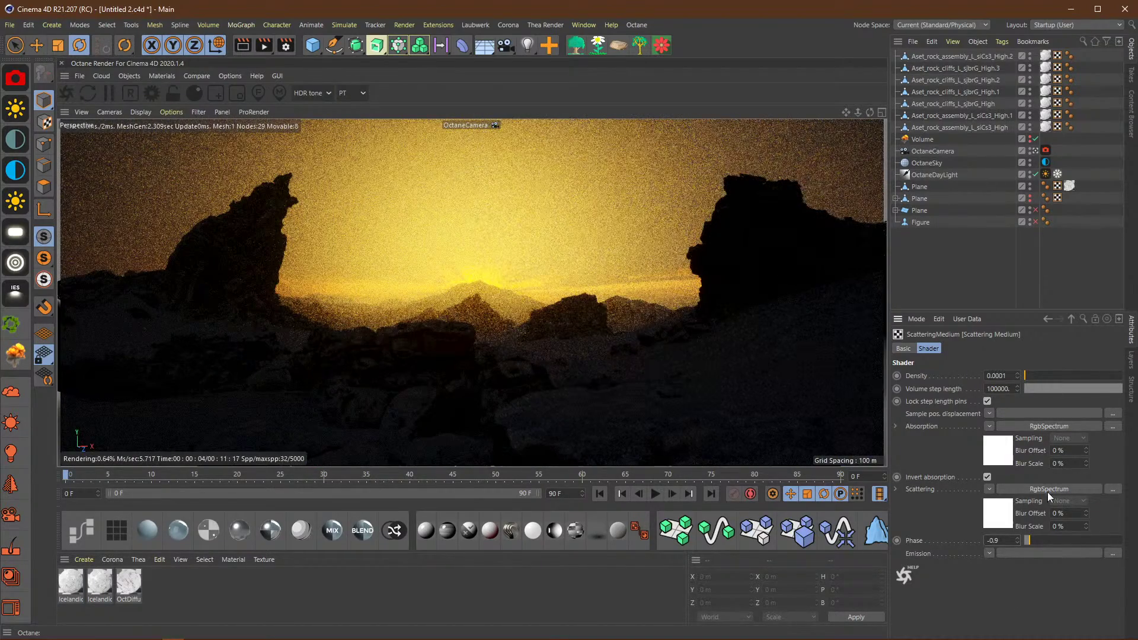
Step: Set the Scattering Medium's phase back to 0.8
drag(1010, 541, 906, 548)
text(0.8)
key(Return)
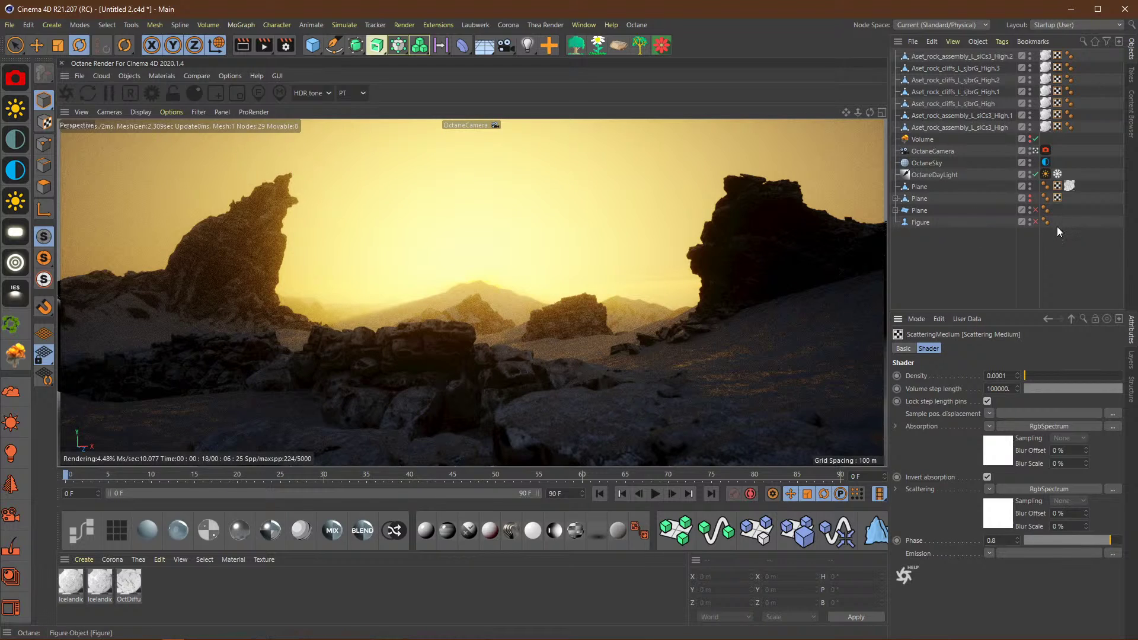
Step: Rotate the OctaneDayLight to lower the sun to a pitch of about -3.98°, and deselect it
click(972, 175)
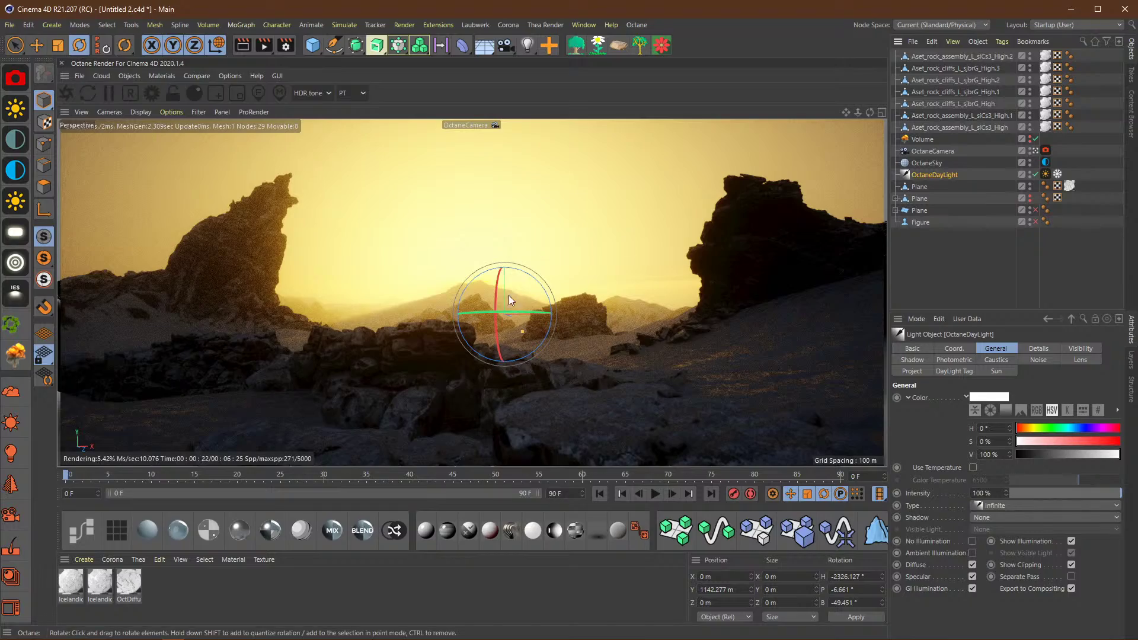
drag(497, 304, 497, 291)
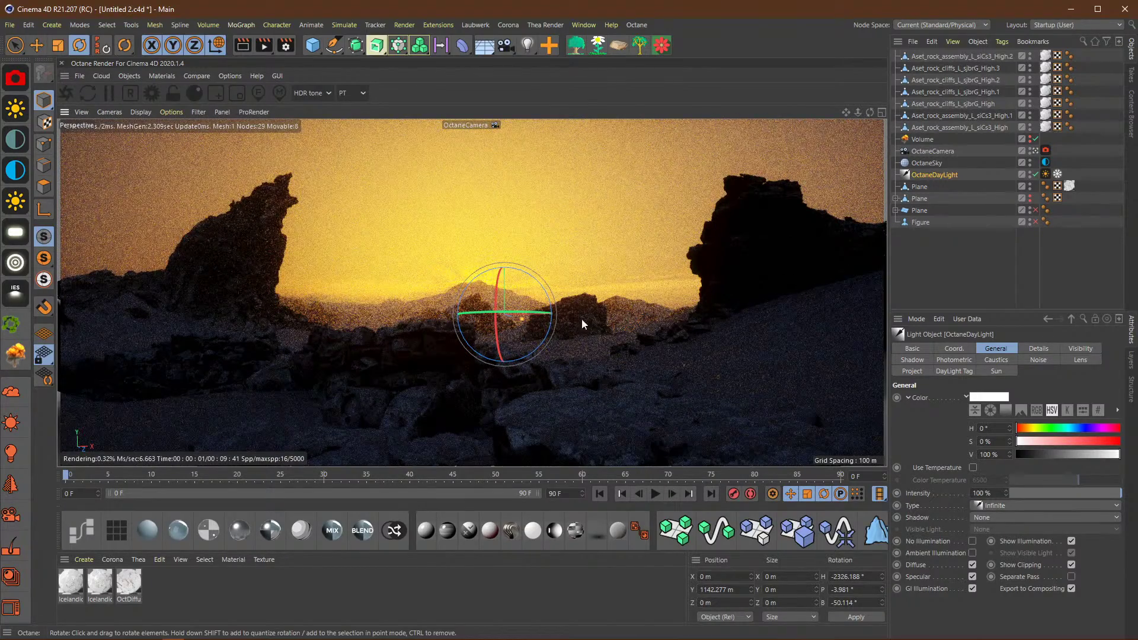
click(948, 283)
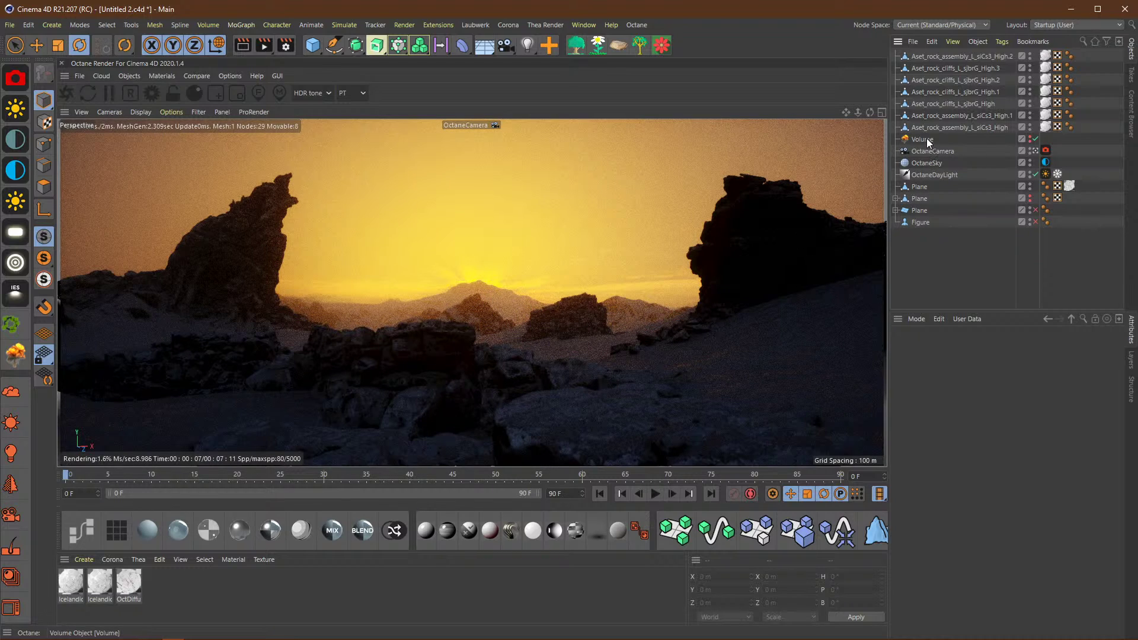
Step: Fine-tune the OctaneDayLight's rotation to a heading of about -2328.6° and a pitch of about -3.6°
click(936, 175)
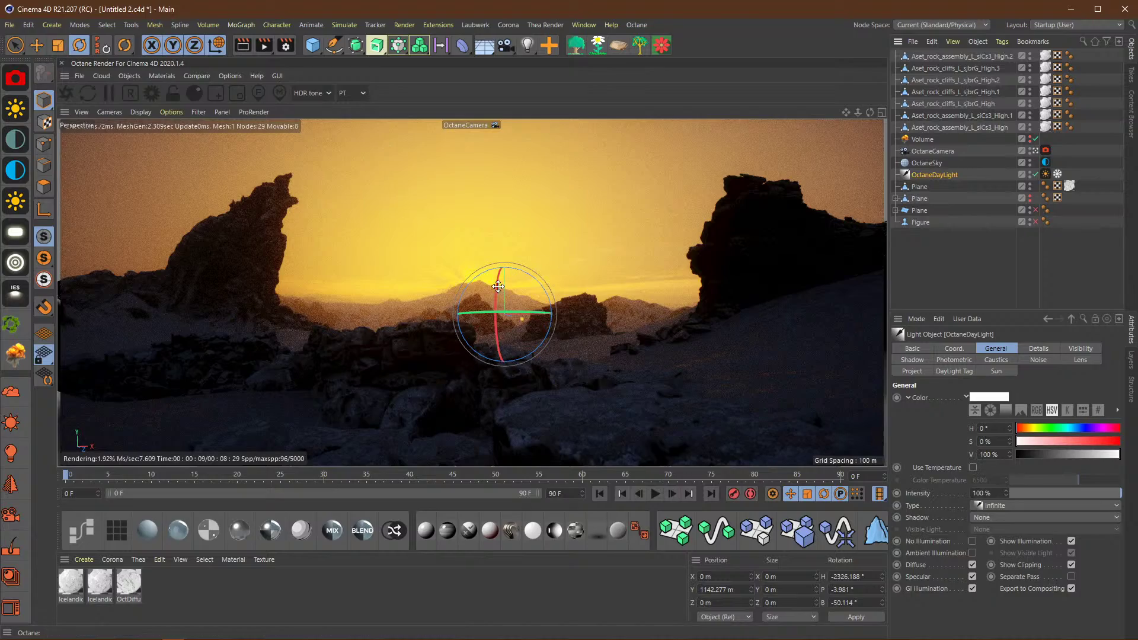
drag(497, 286, 495, 281)
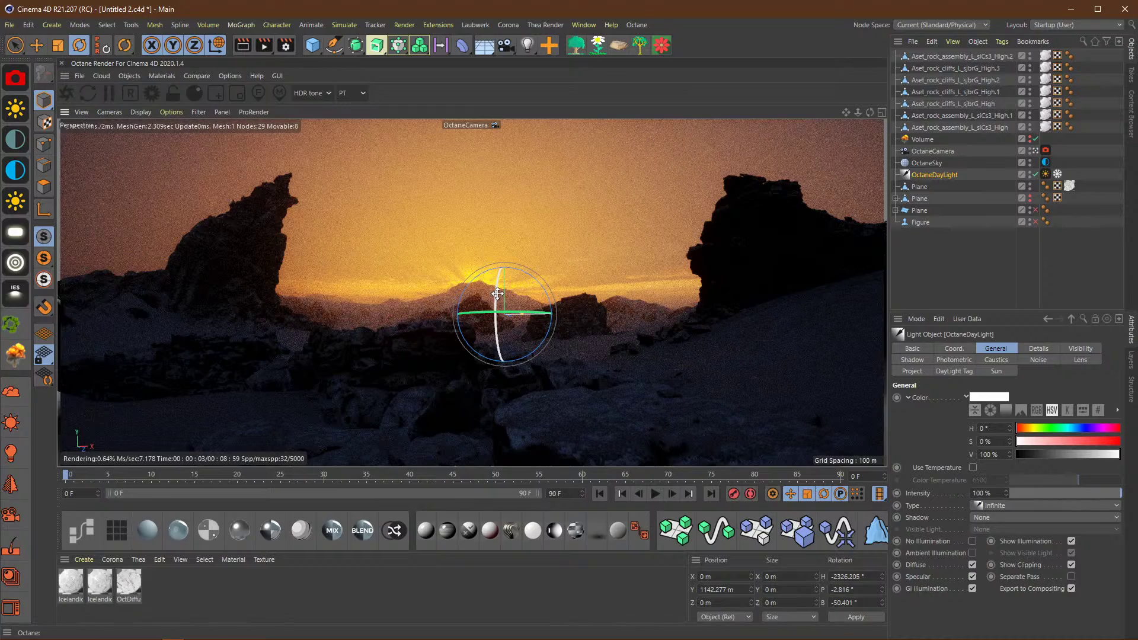
drag(497, 292, 498, 291)
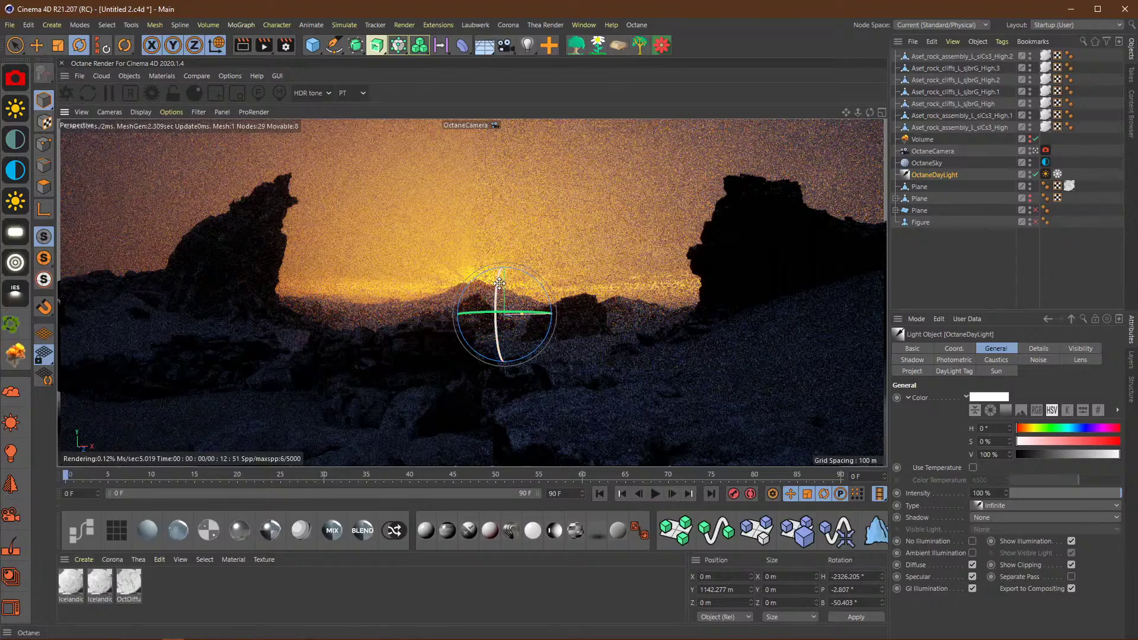
mouse_move(498, 310)
mouse_down()
mouse_move(517, 311)
mouse_move(507, 311)
mouse_up()
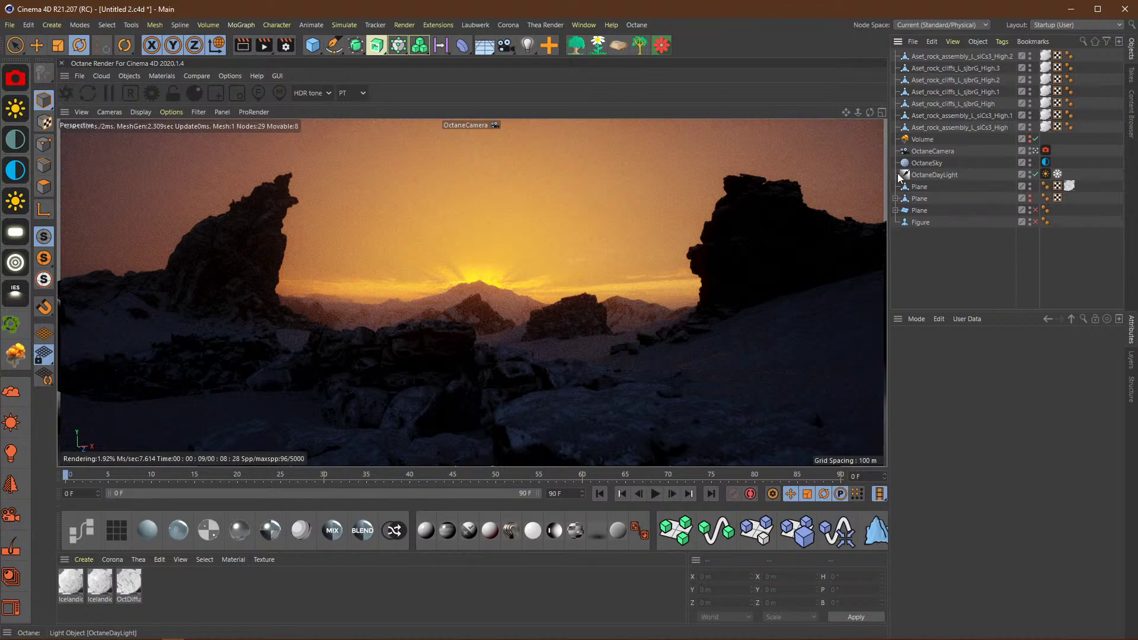
click(946, 177)
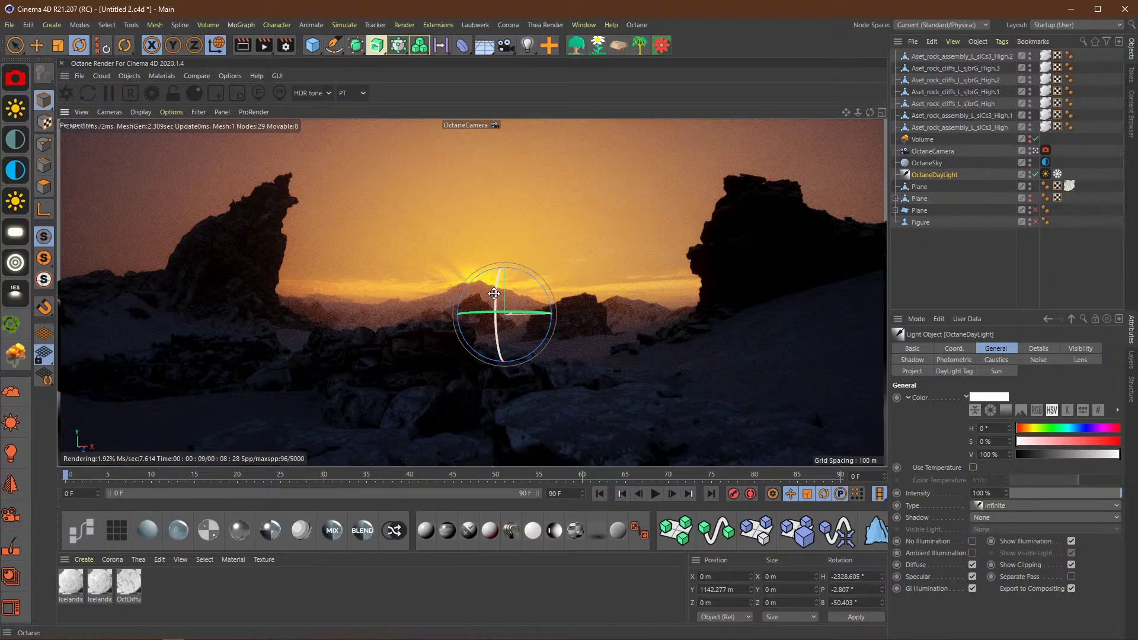
drag(495, 292, 497, 296)
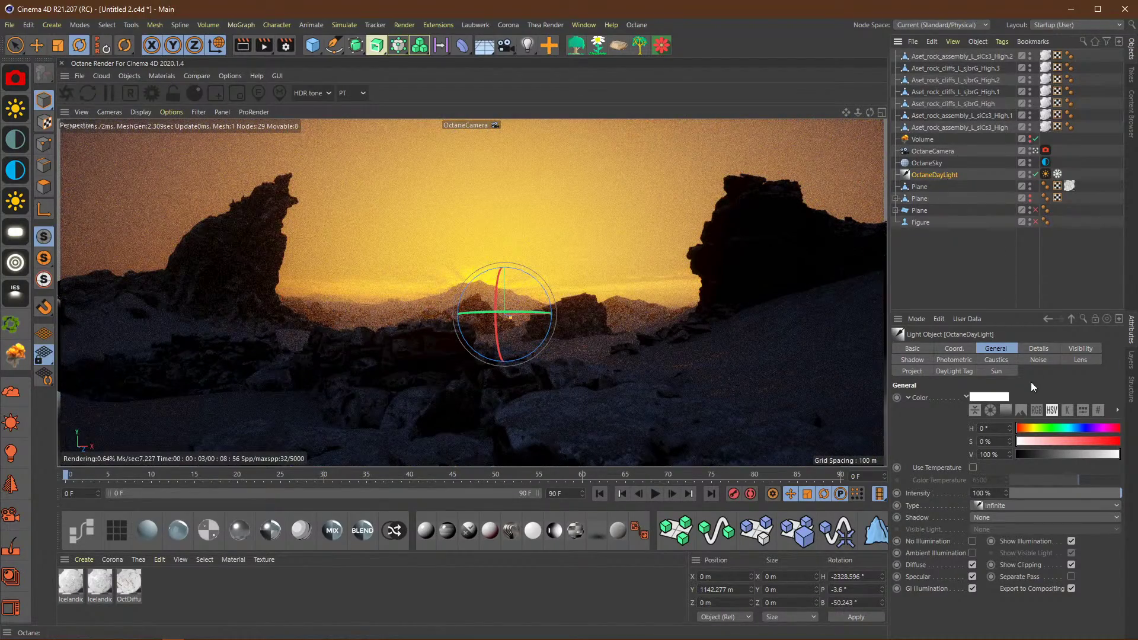
Step: Set the sun intensity to 3 in the OctaneDayLight's daylight tag
click(1045, 173)
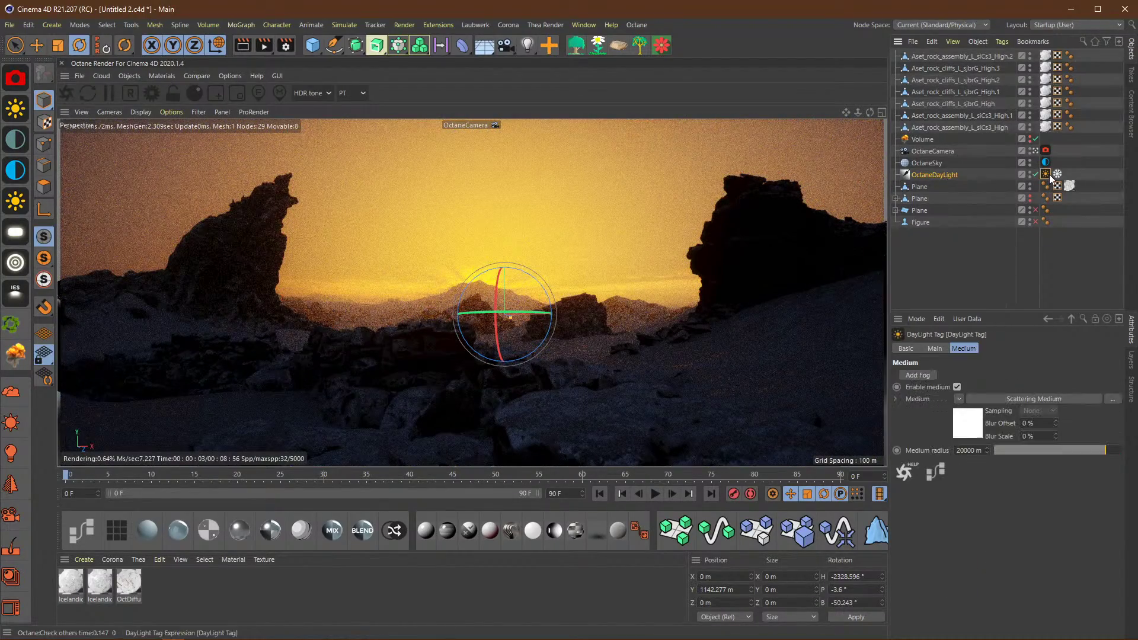
click(934, 349)
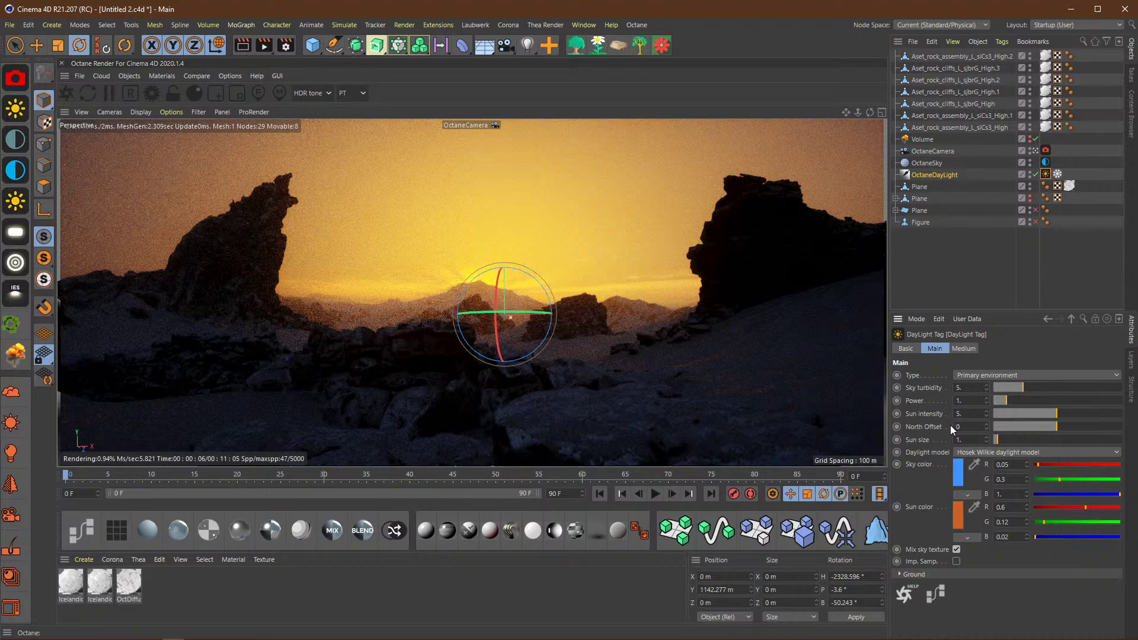
click(963, 413)
text(3)
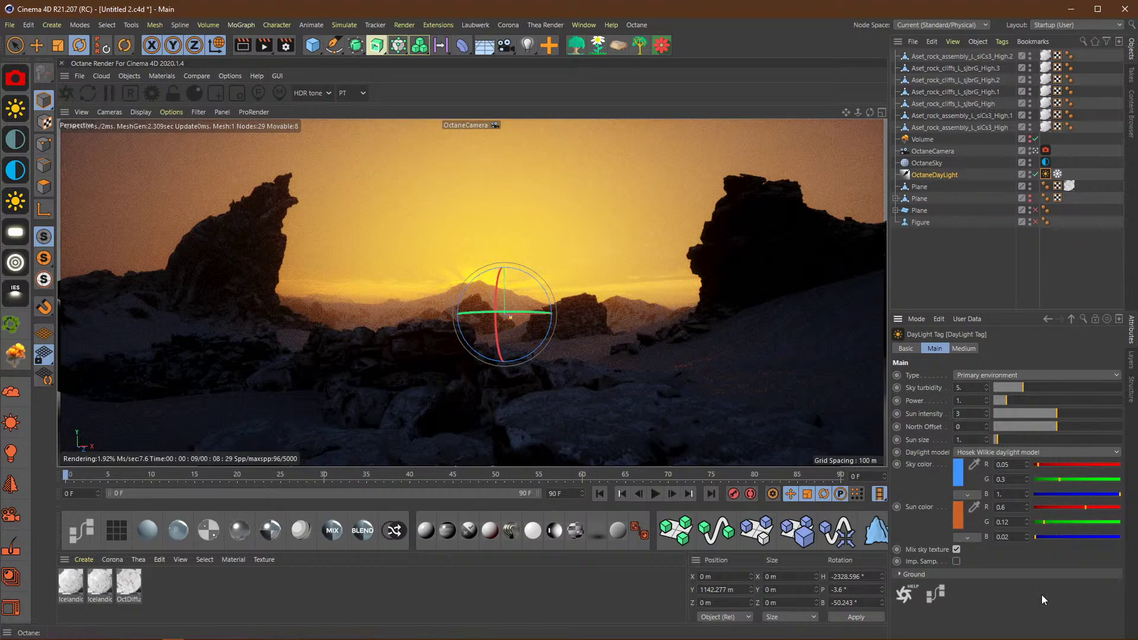
key(Return)
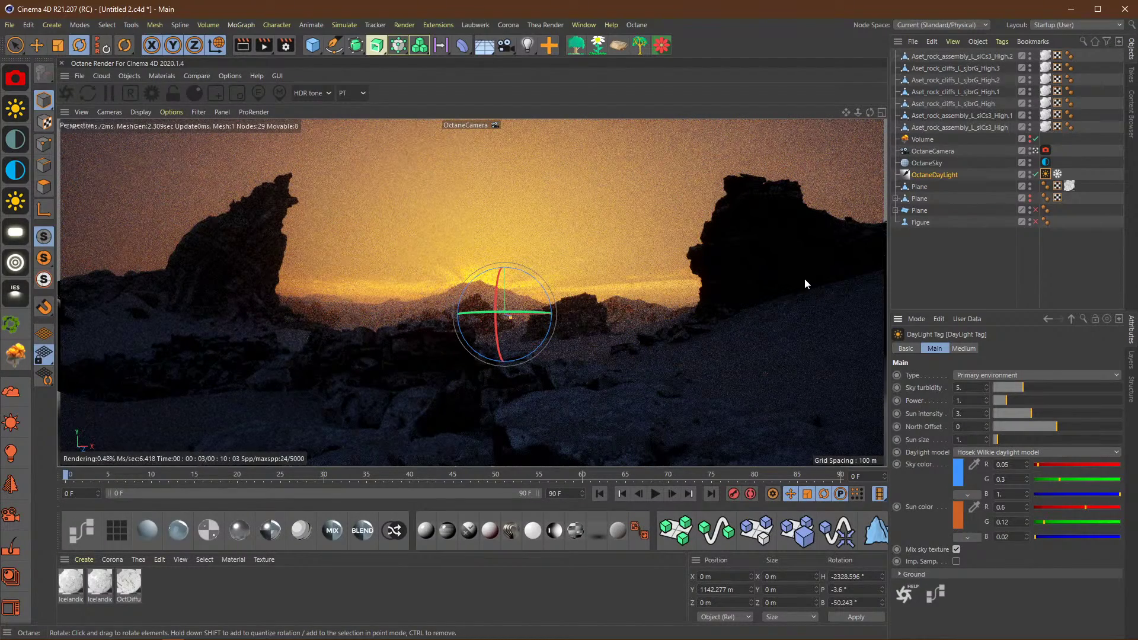
Step: Test the daylight tag's sky turbidity with entries of 1 and 10
click(963, 387)
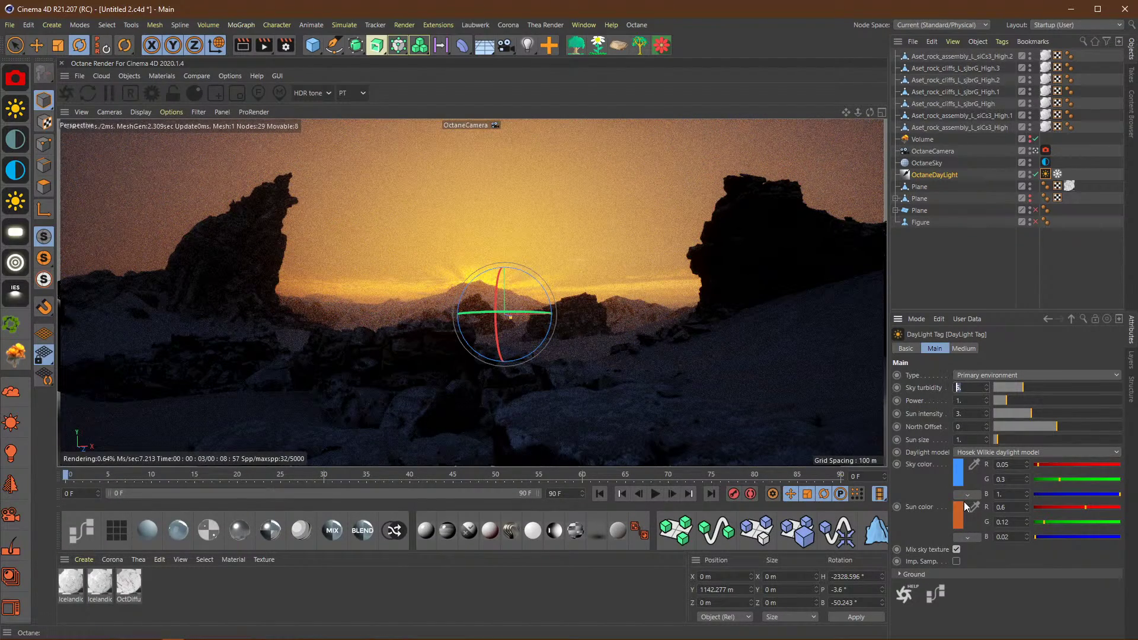
text(1)
key(Return)
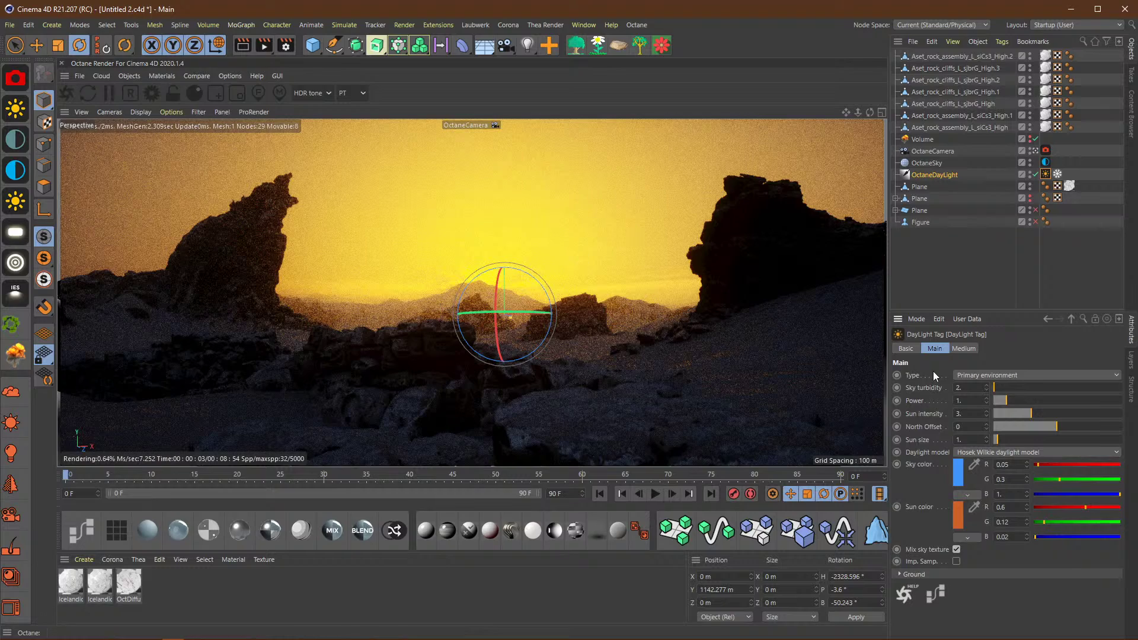
double_click(969, 388)
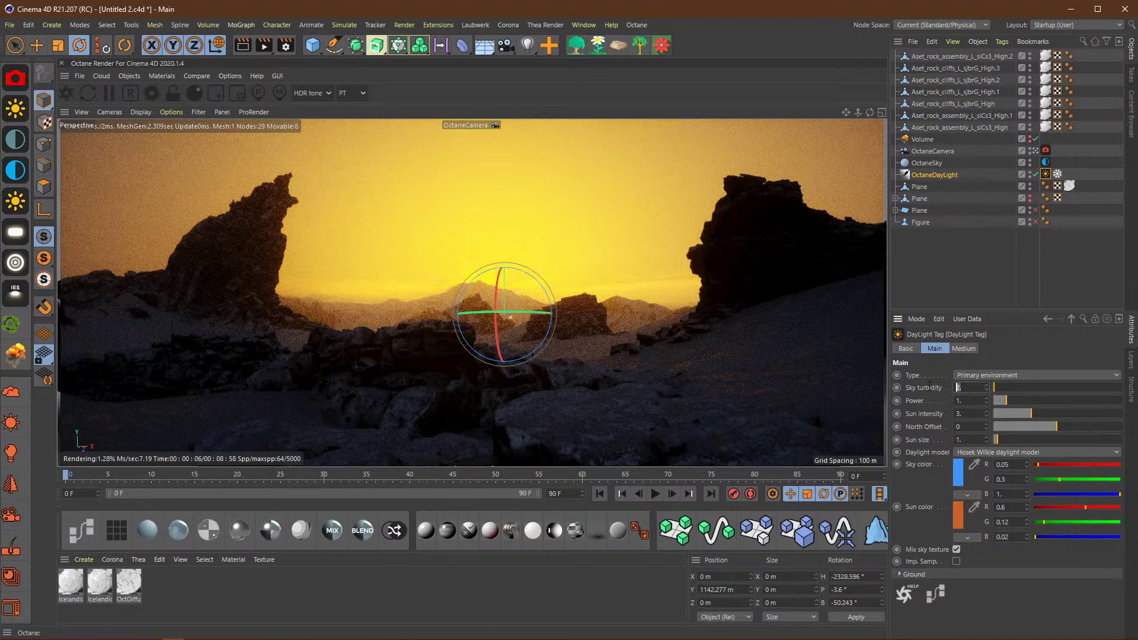
text(10)
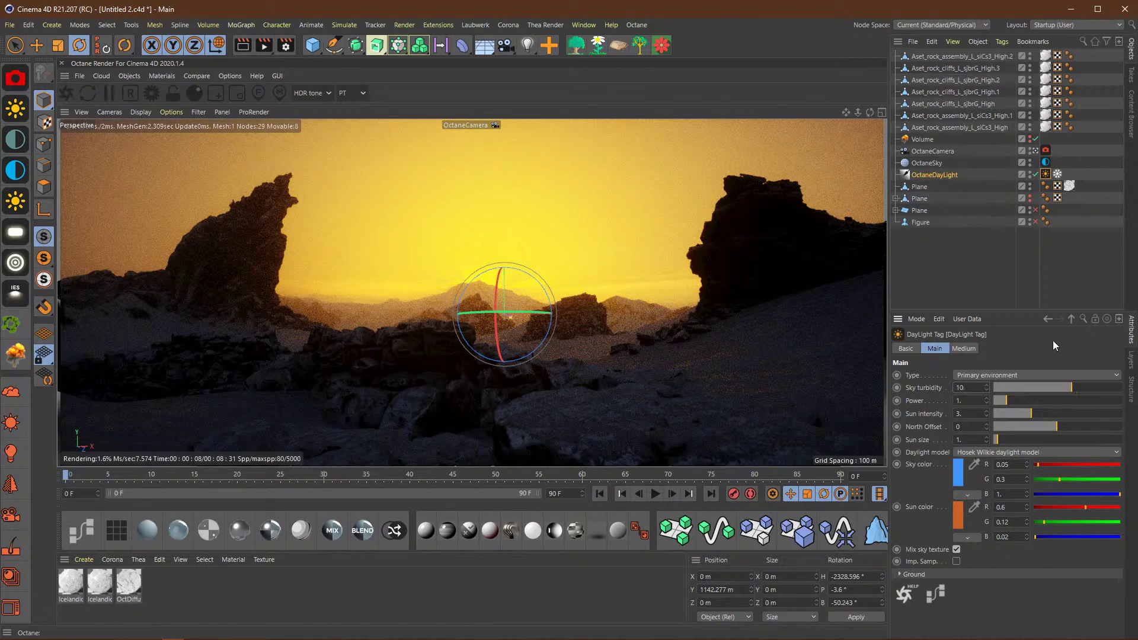
key(Return)
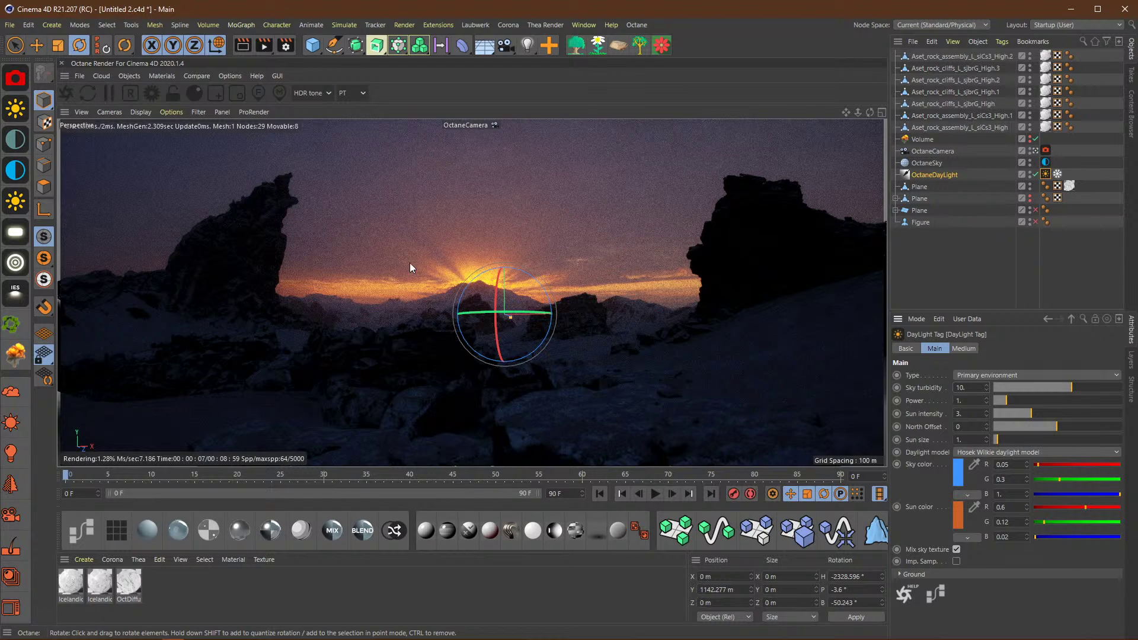
Step: Set the sky turbidity back to 5 and deselect the OctaneDayLight
drag(972, 386, 881, 372)
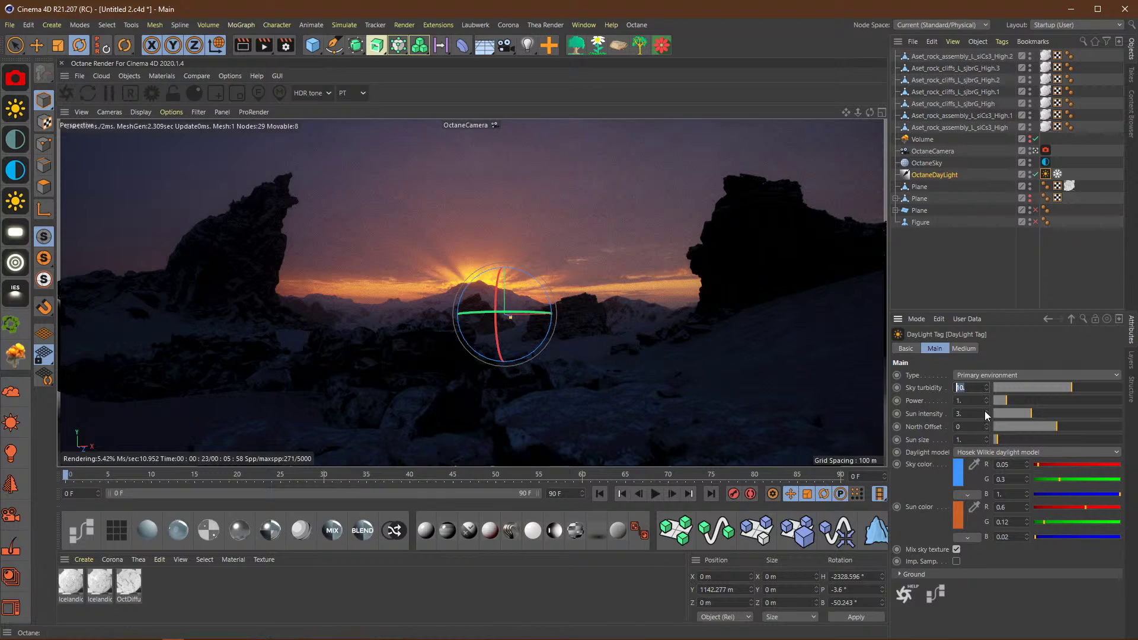
drag(978, 388, 840, 392)
text(5)
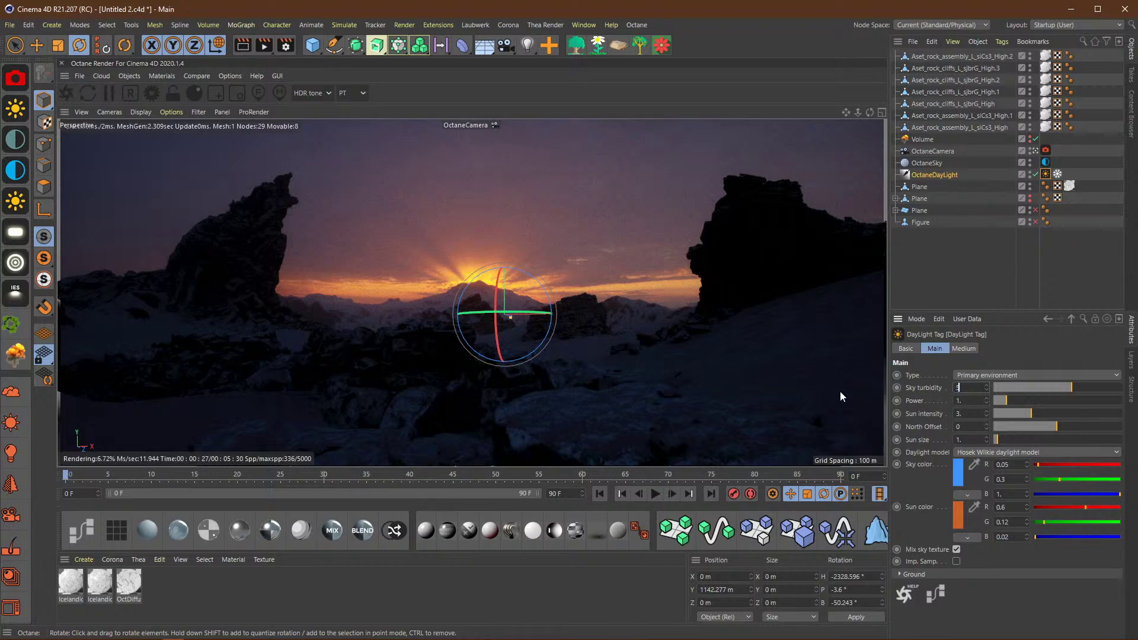
key(Return)
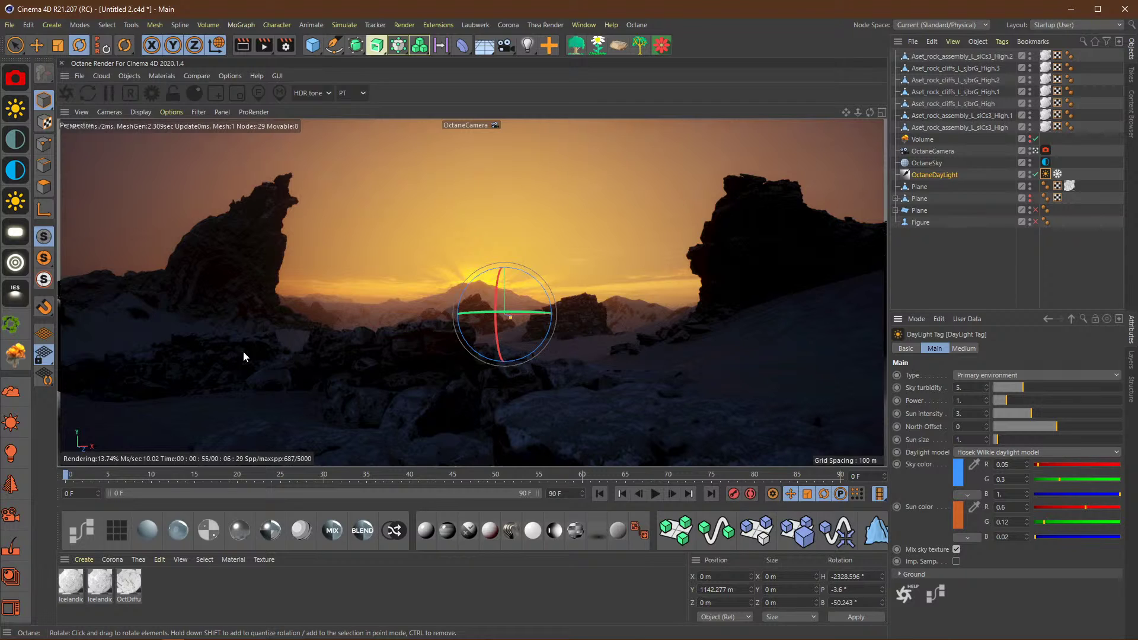
click(964, 266)
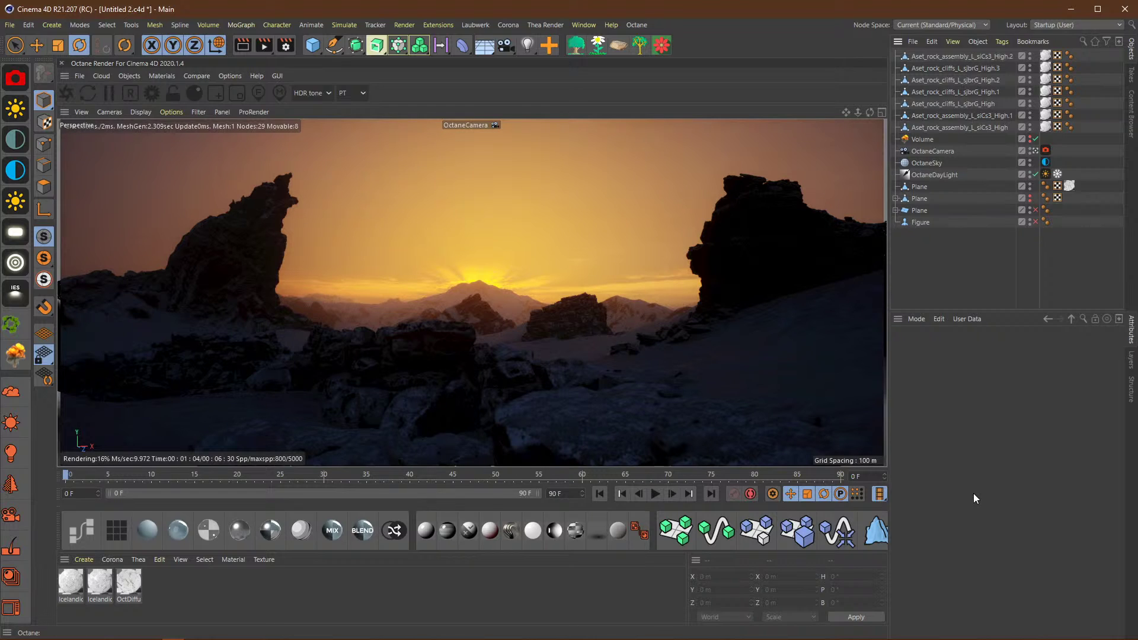
Step: Try a medium radius of 10000 m in the OctaneDayLight's daylight tag
click(1046, 174)
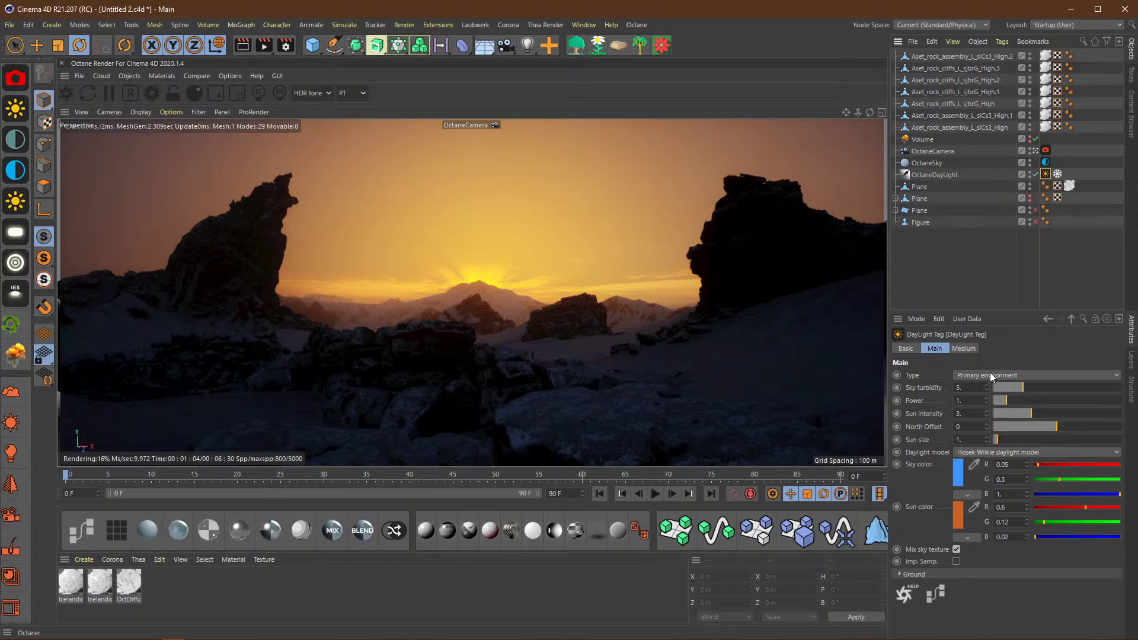
click(966, 349)
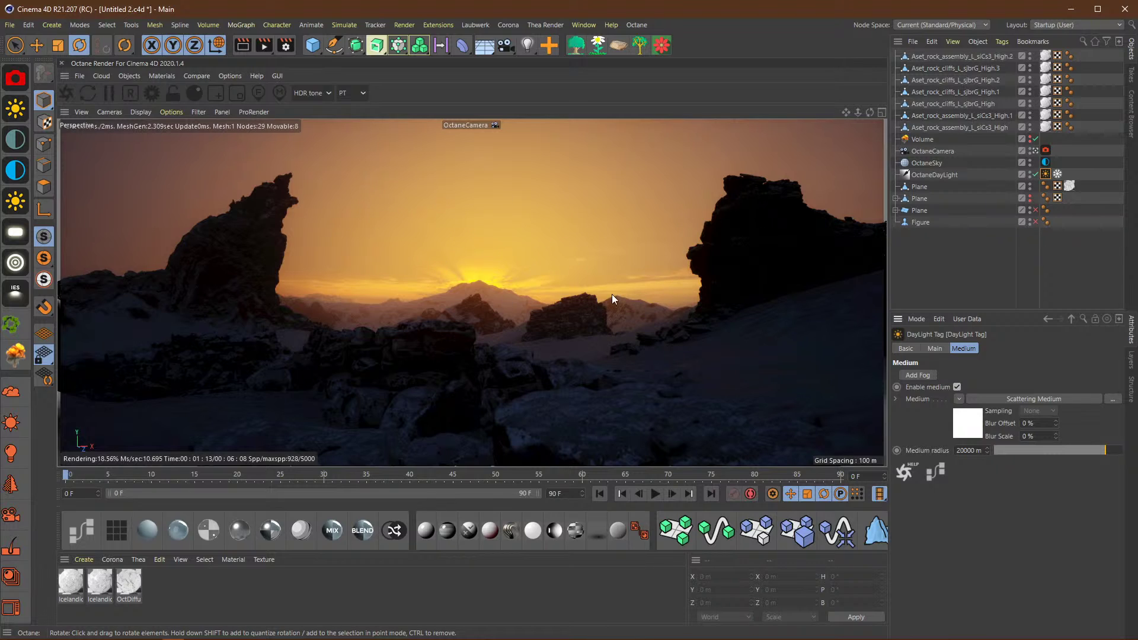
click(985, 449)
text(10000)
key(Return)
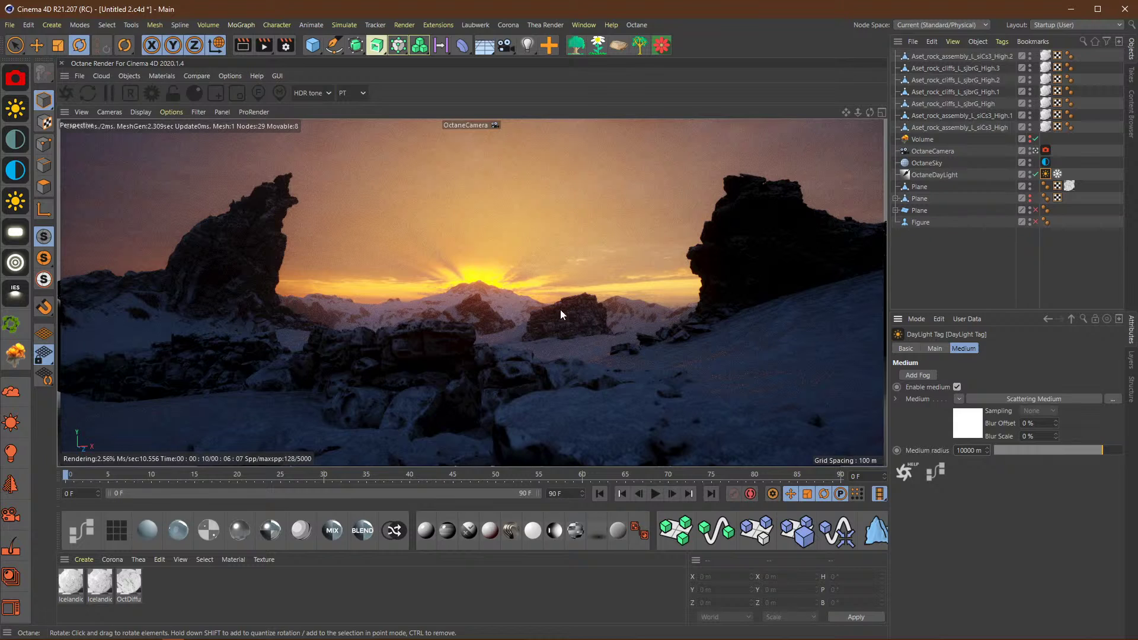
Step: Test the phase of the daylight tag's scattering medium at 0 and -0.8, and return it to 0.8
click(1028, 400)
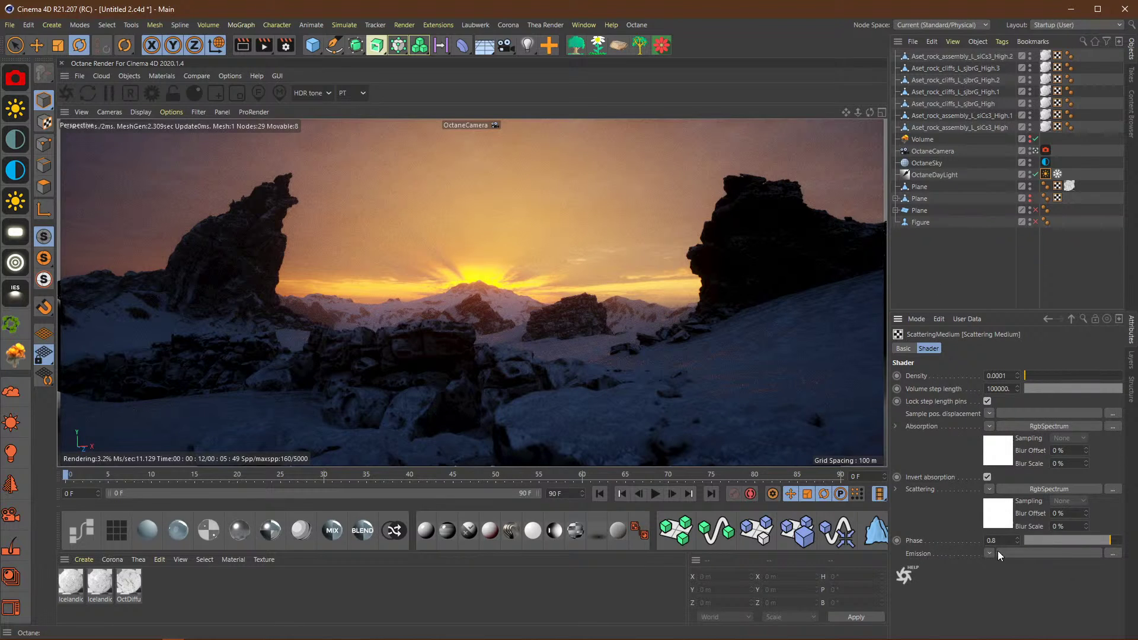
drag(1000, 541, 932, 542)
text(0)
key(Return)
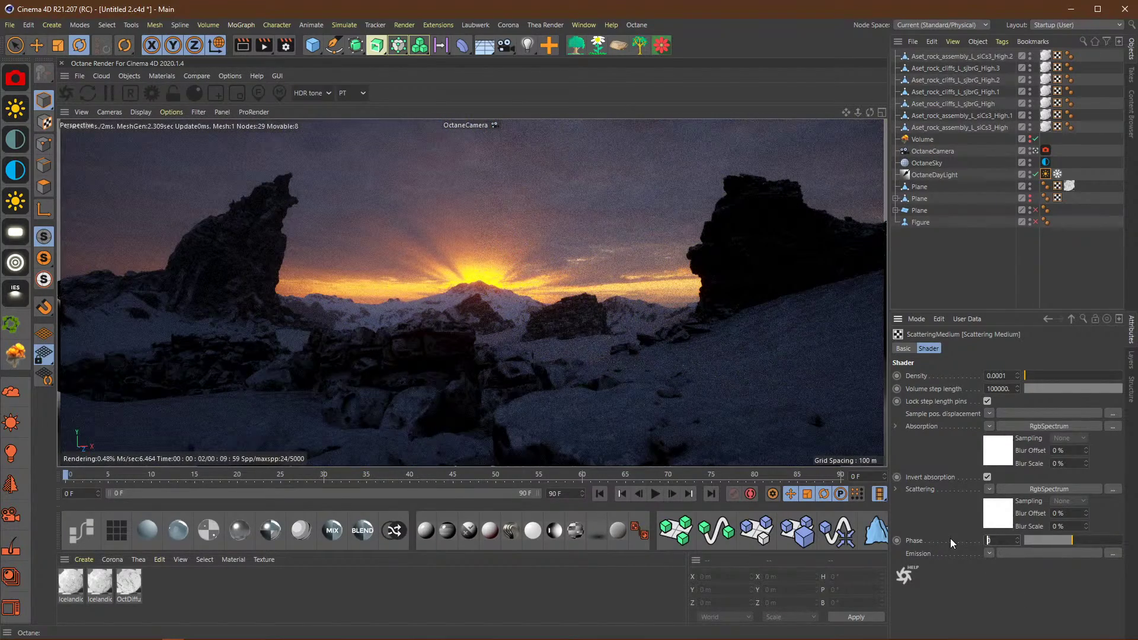
text(-.8)
key(Return)
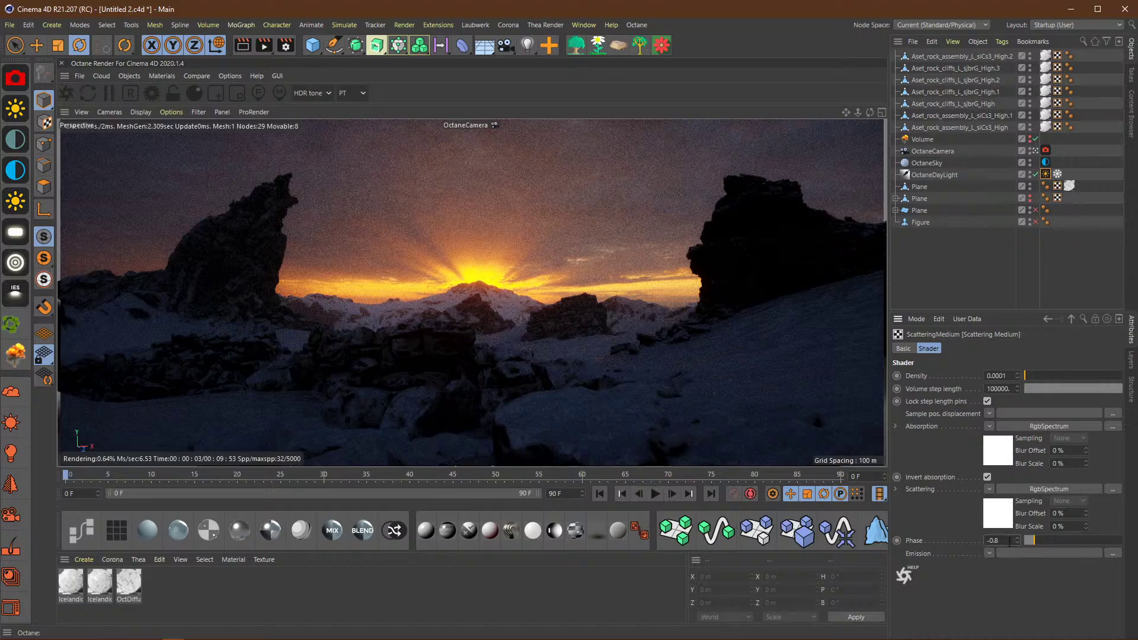
text(0.8)
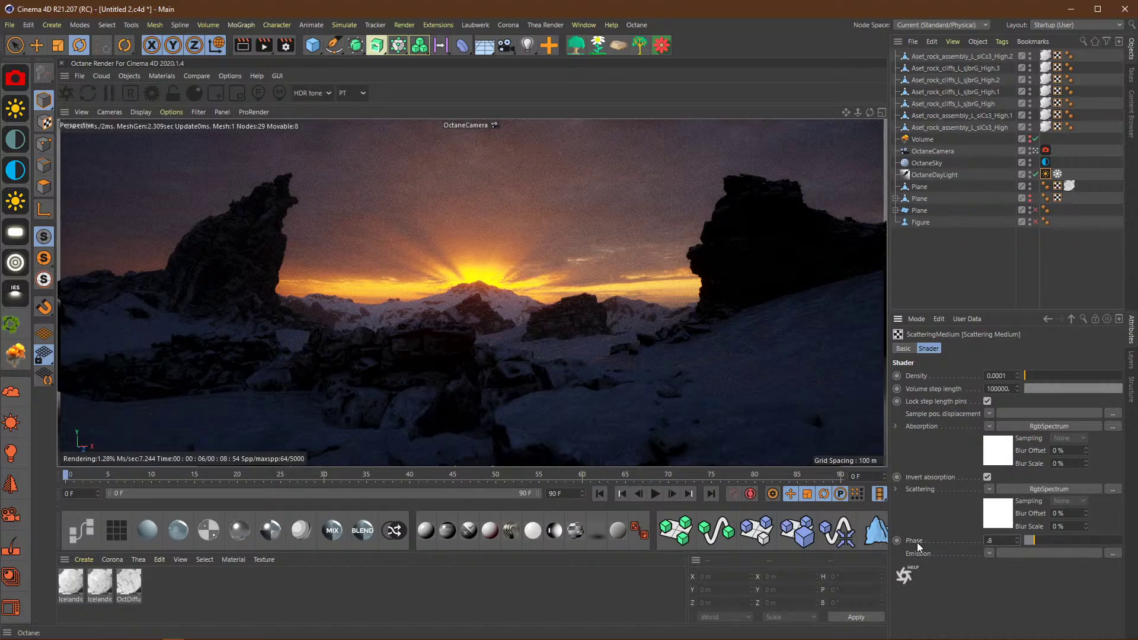
key(Return)
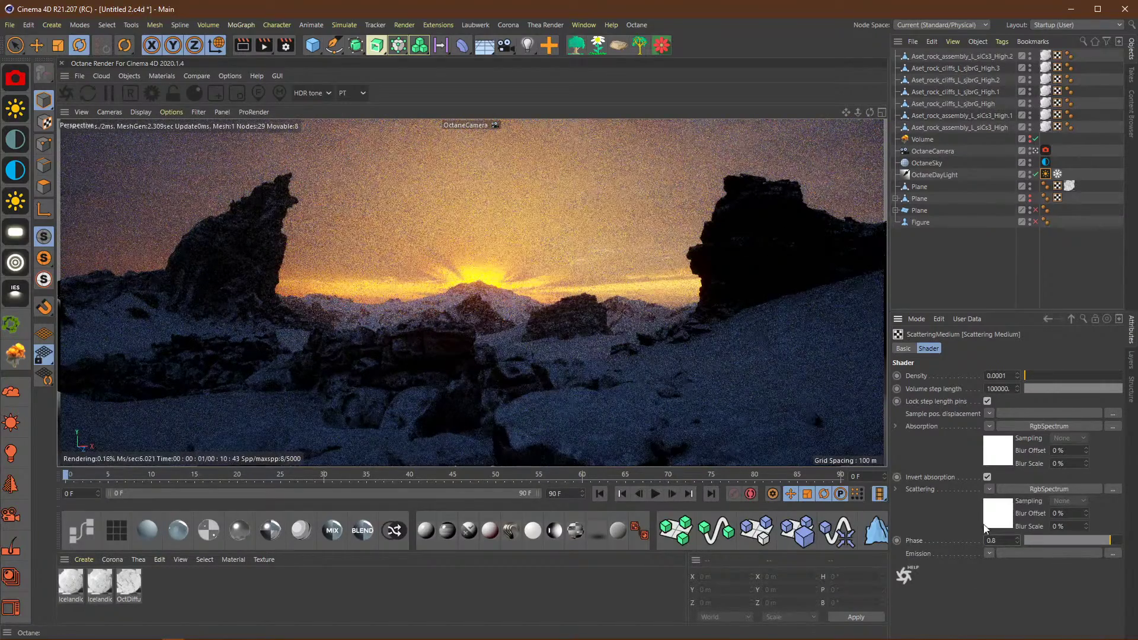
Step: Set the daylight tag's medium radius back to 20000 m and deselect the tag
click(1047, 319)
click(972, 450)
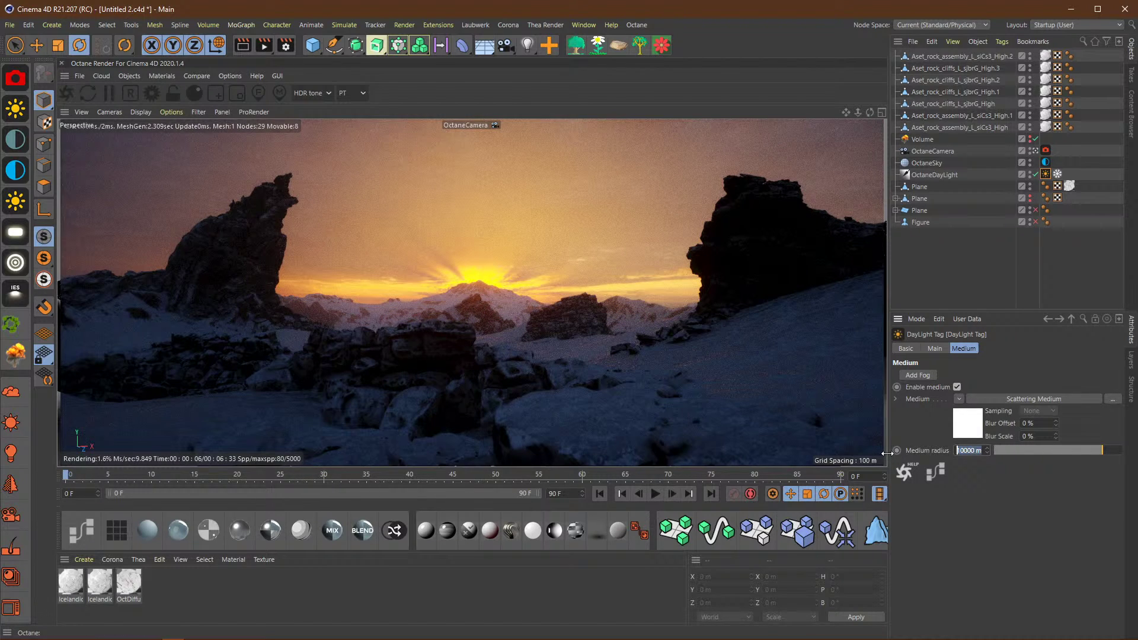
text(20)
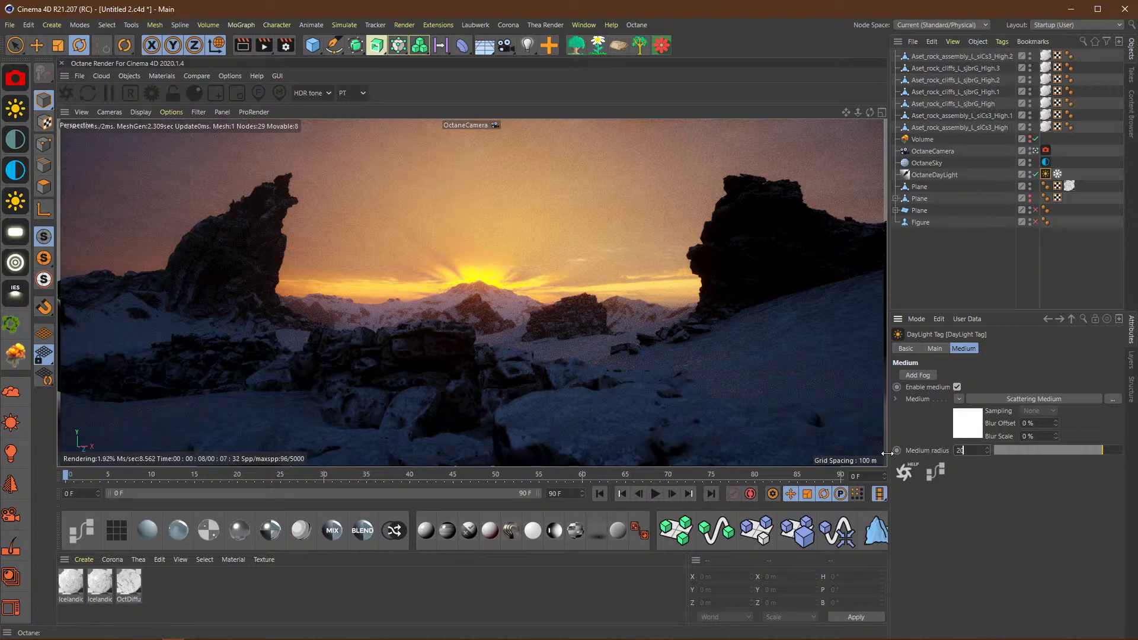
text(000)
key(Return)
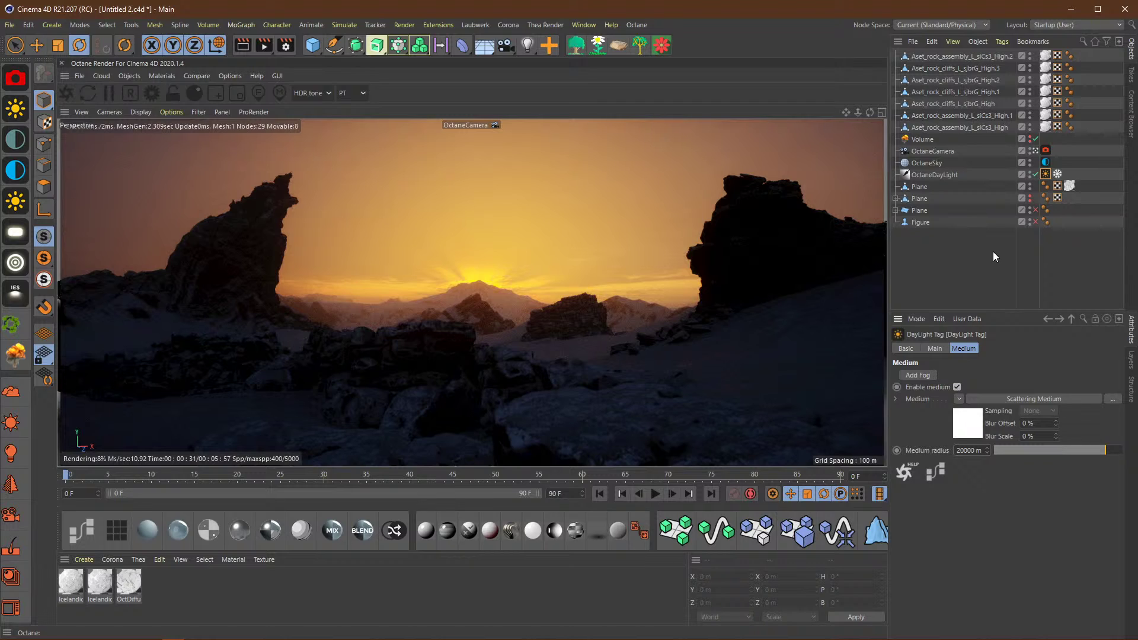
click(961, 258)
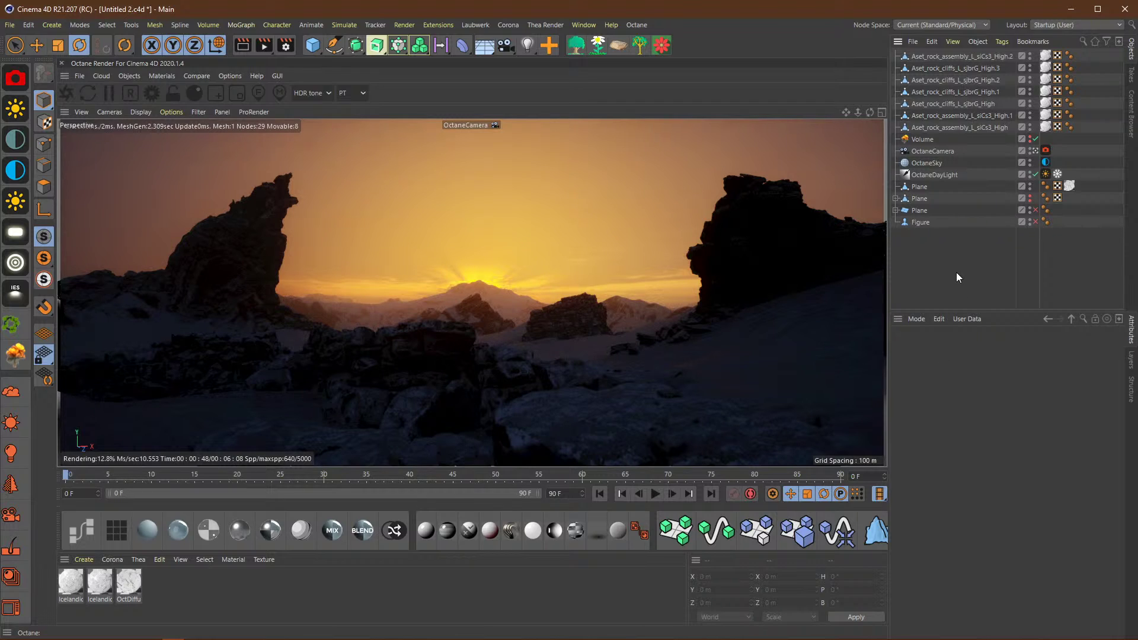
Step: Enable the Volume object in the render and select it with the Move tool active
click(928, 140)
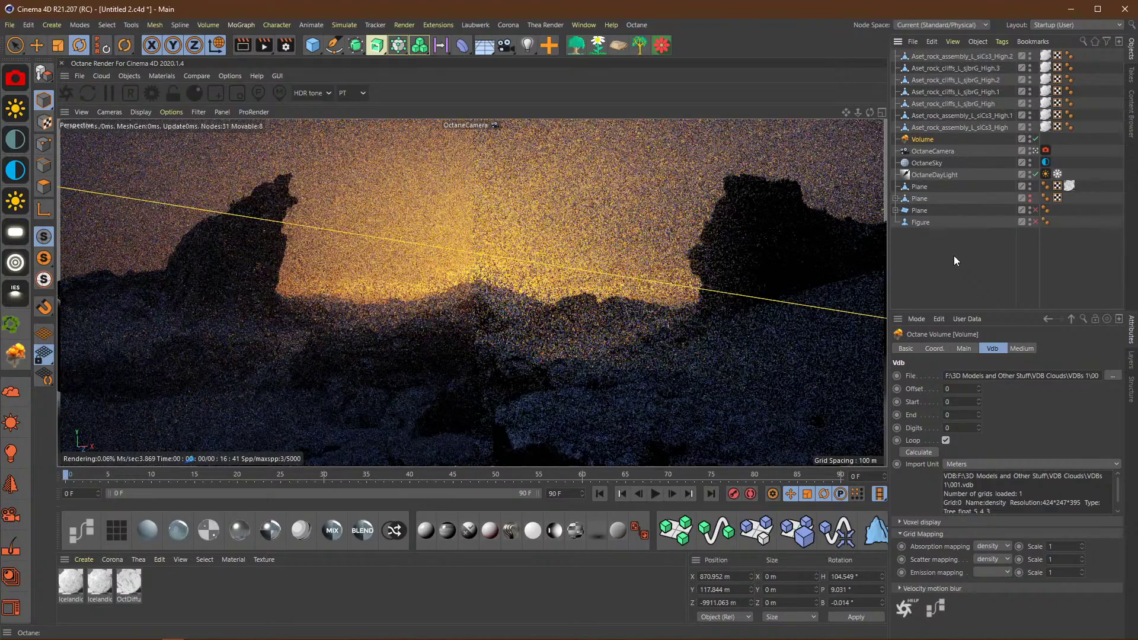
click(954, 261)
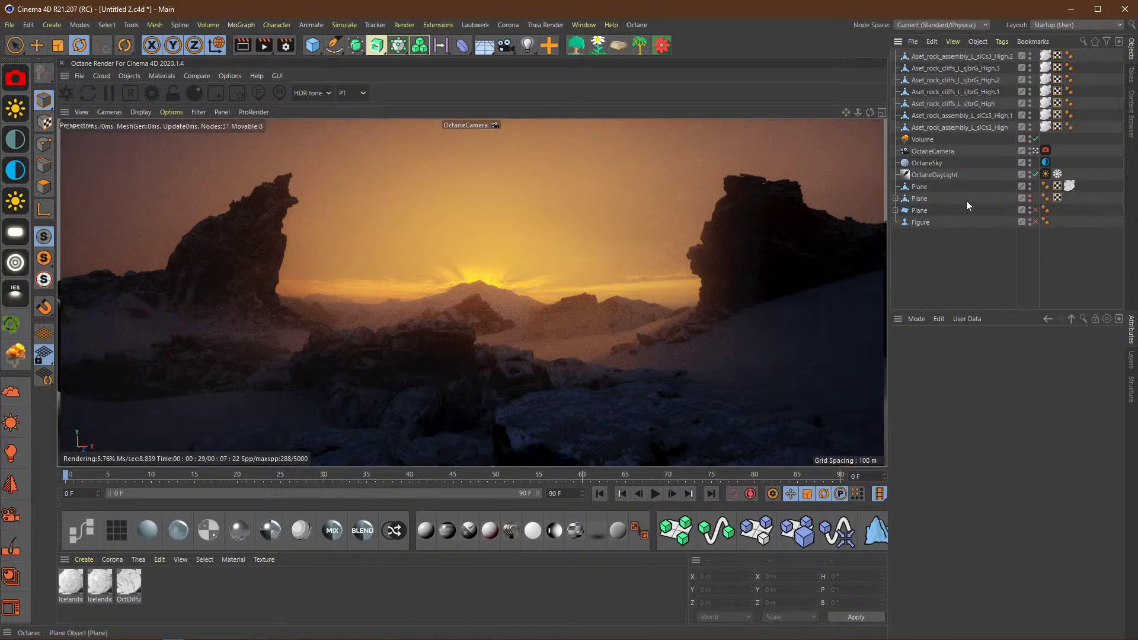
click(918, 139)
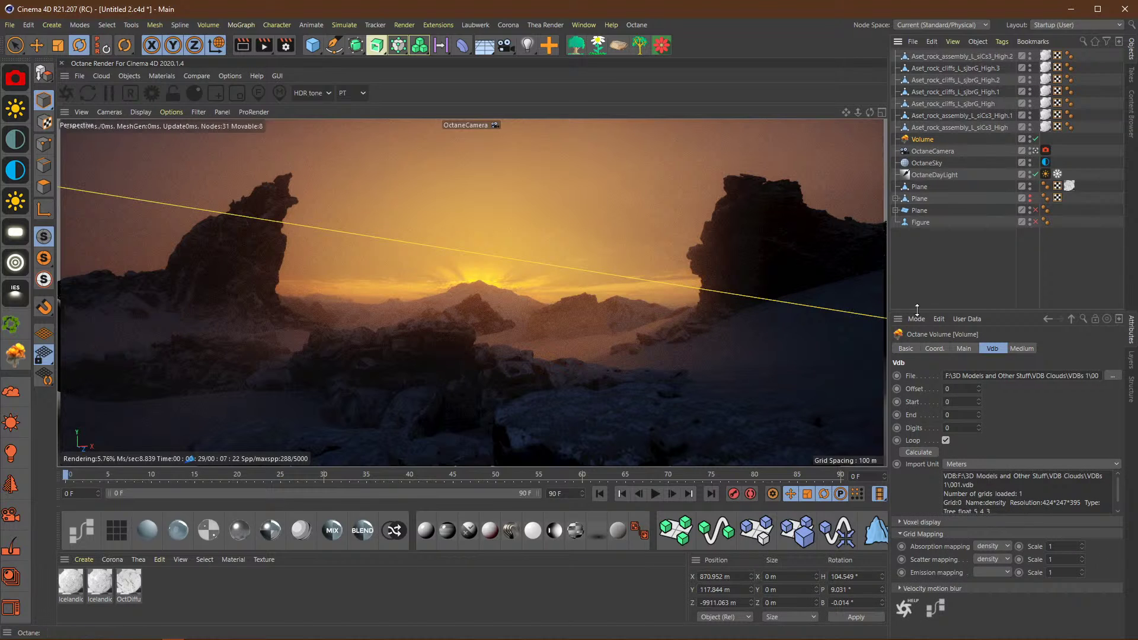
click(43, 50)
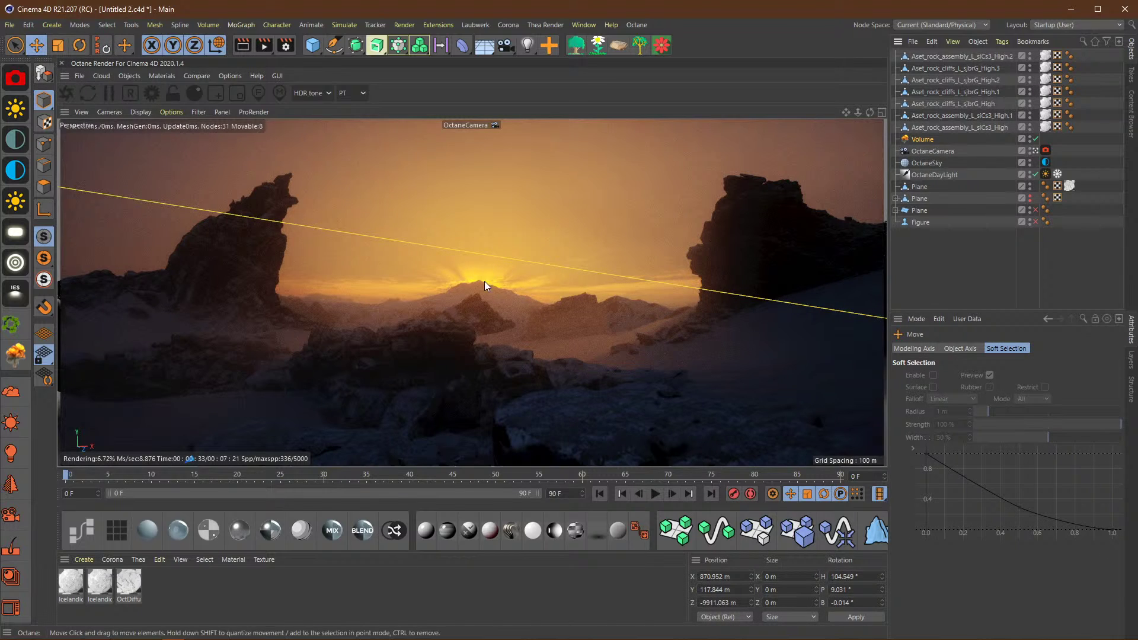
click(930, 141)
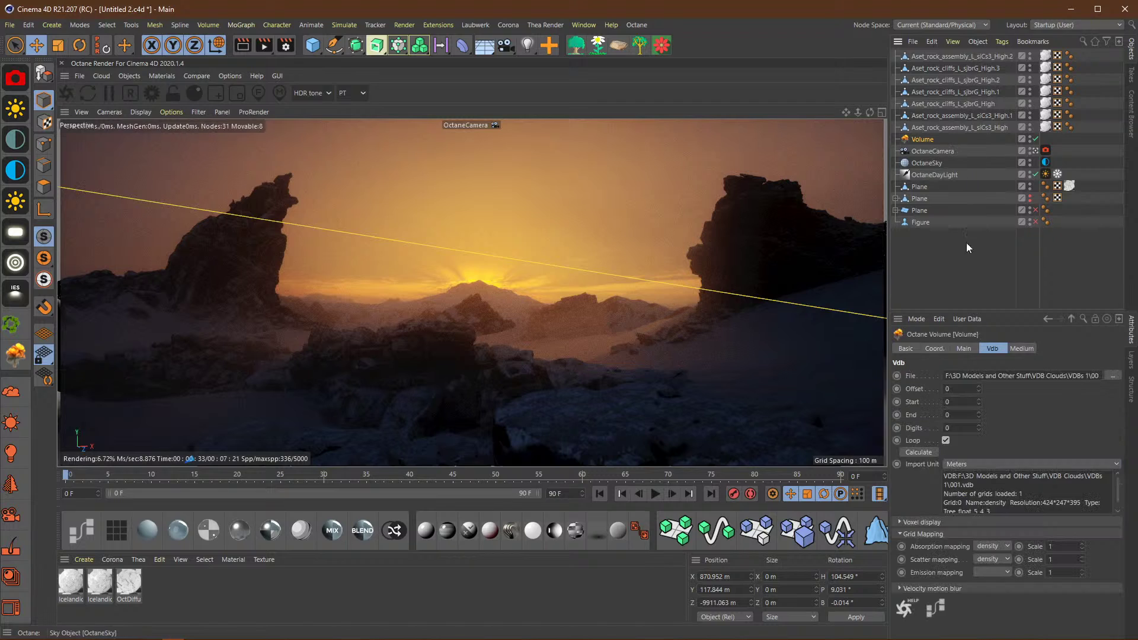
Step: Set the volume step length to 500 in the Volume's volume medium
click(1022, 351)
click(1001, 390)
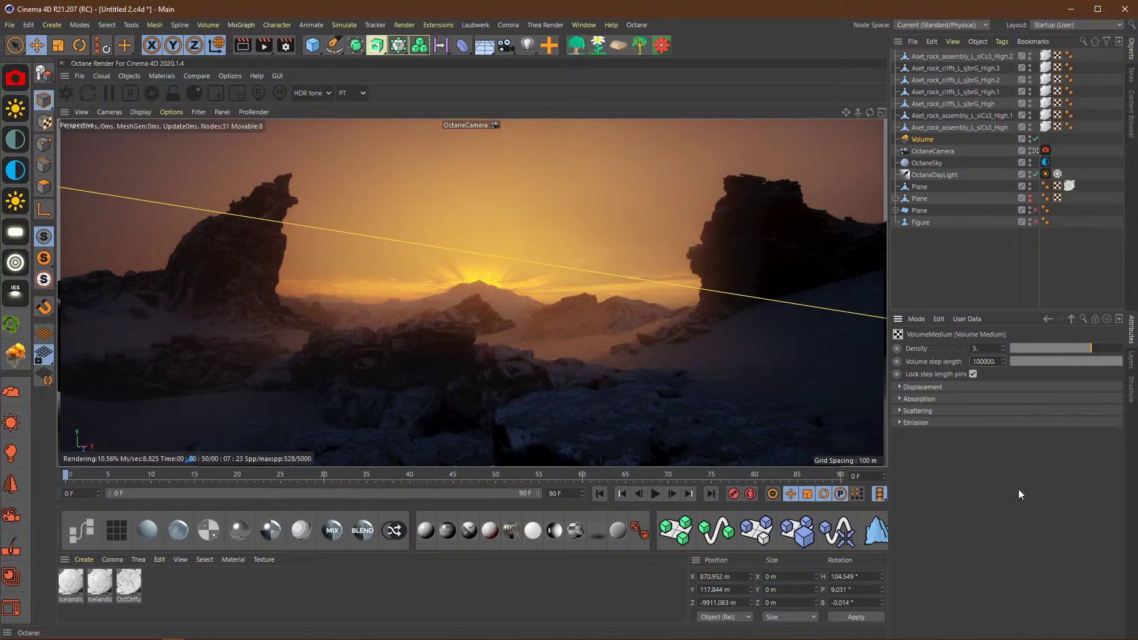
double_click(997, 362)
text(500)
click(975, 506)
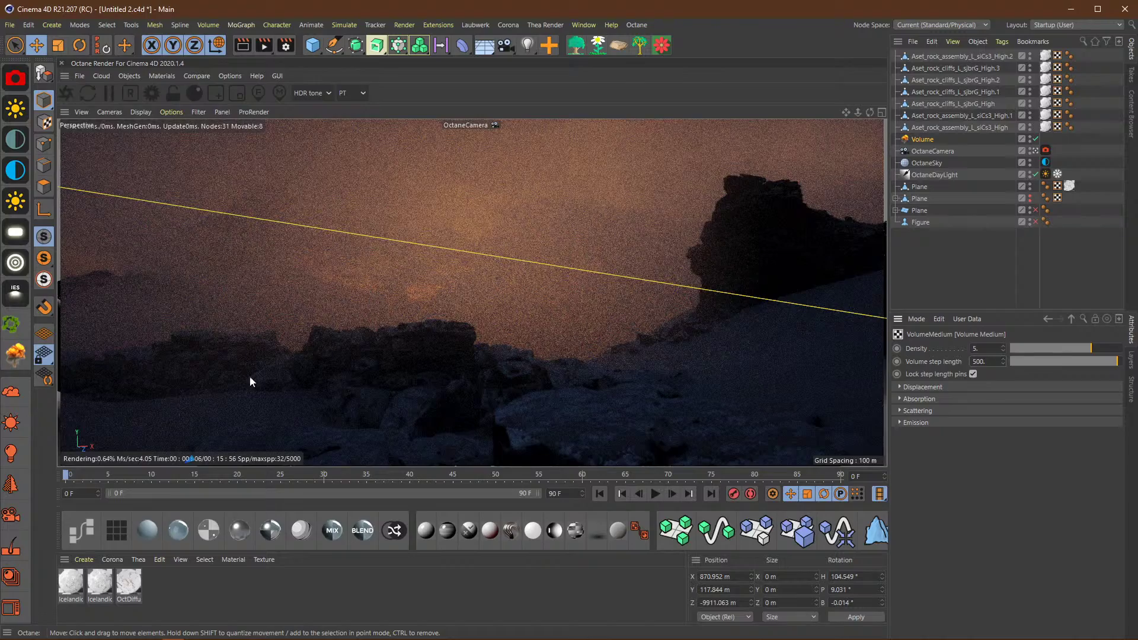
Step: Leave the OctaneCamera view for a wider view of the Volume and disable the medium in the OctaneDayLight's daylight tag
click(1036, 151)
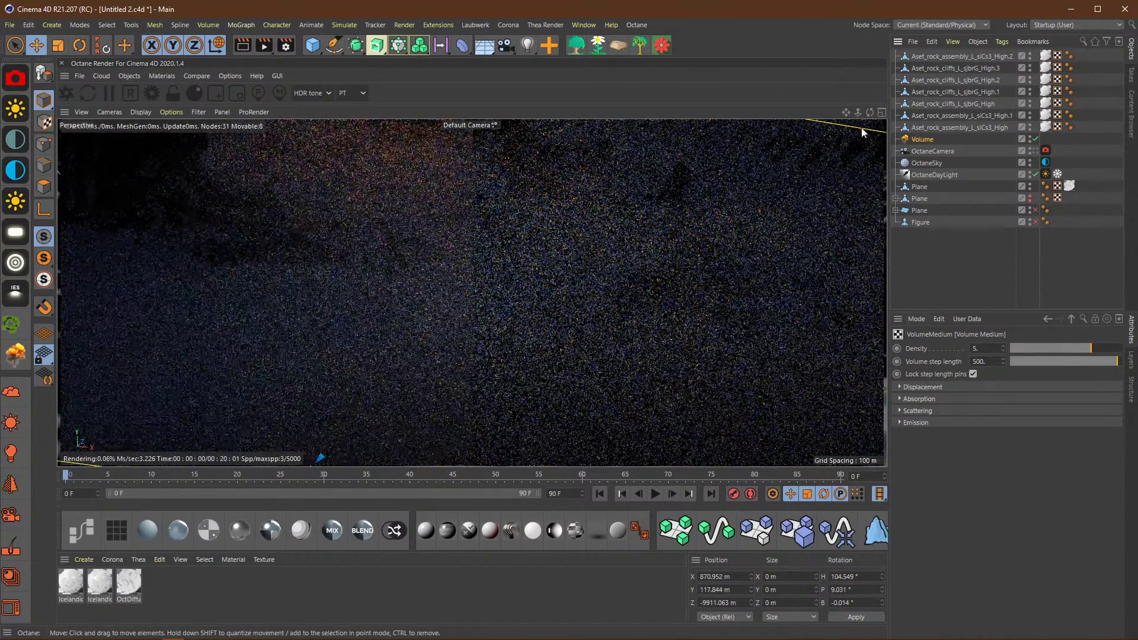
drag(857, 112, 858, 193)
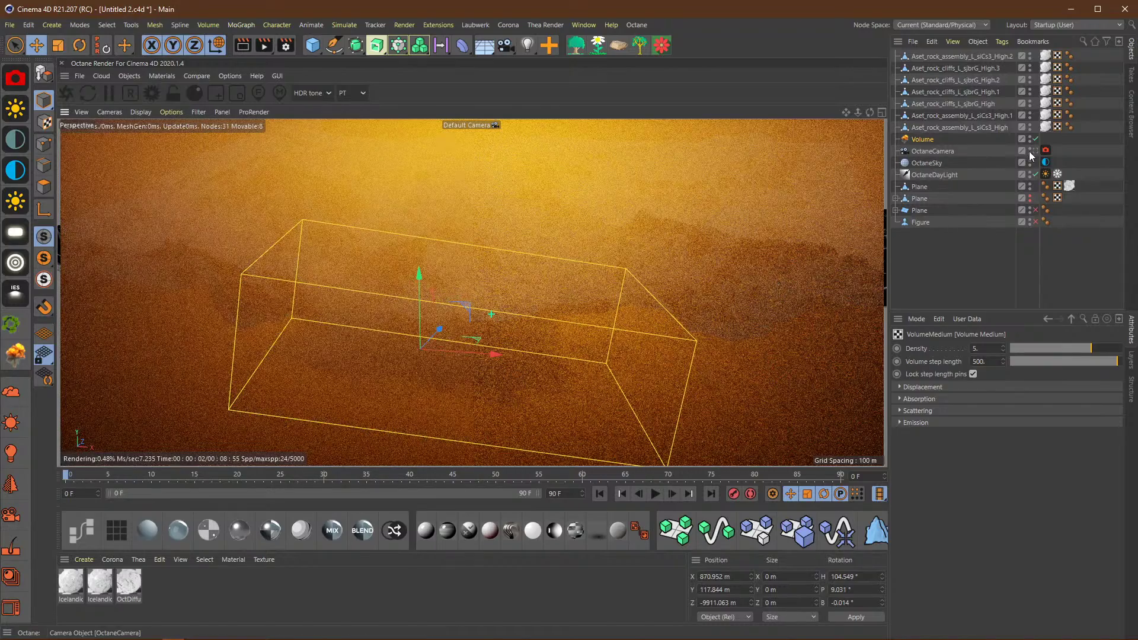
click(1045, 175)
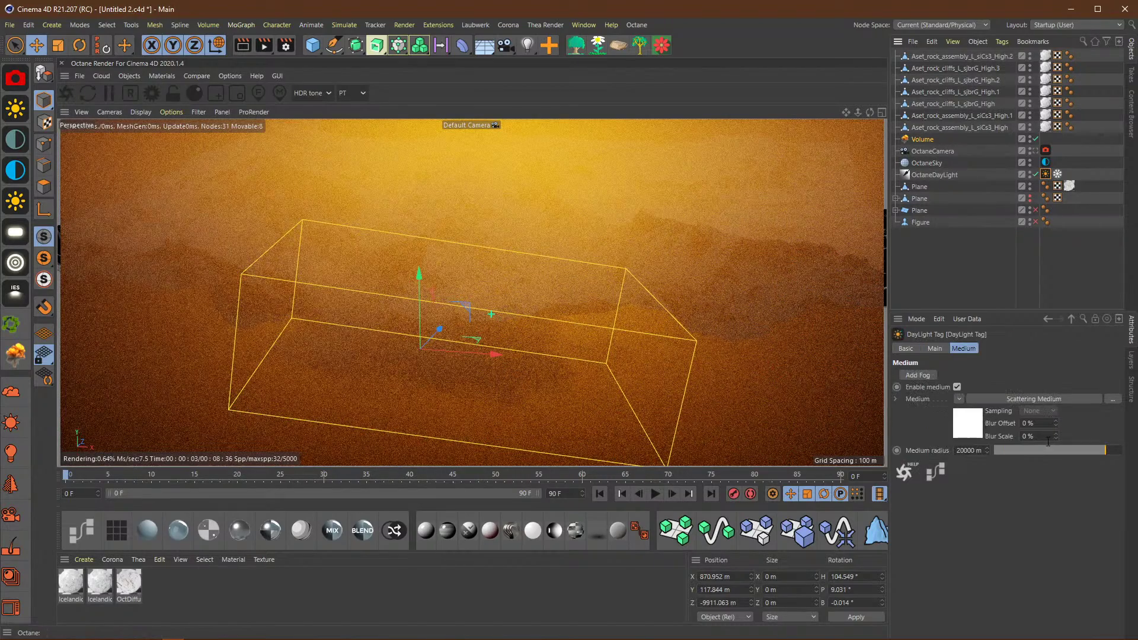
click(956, 386)
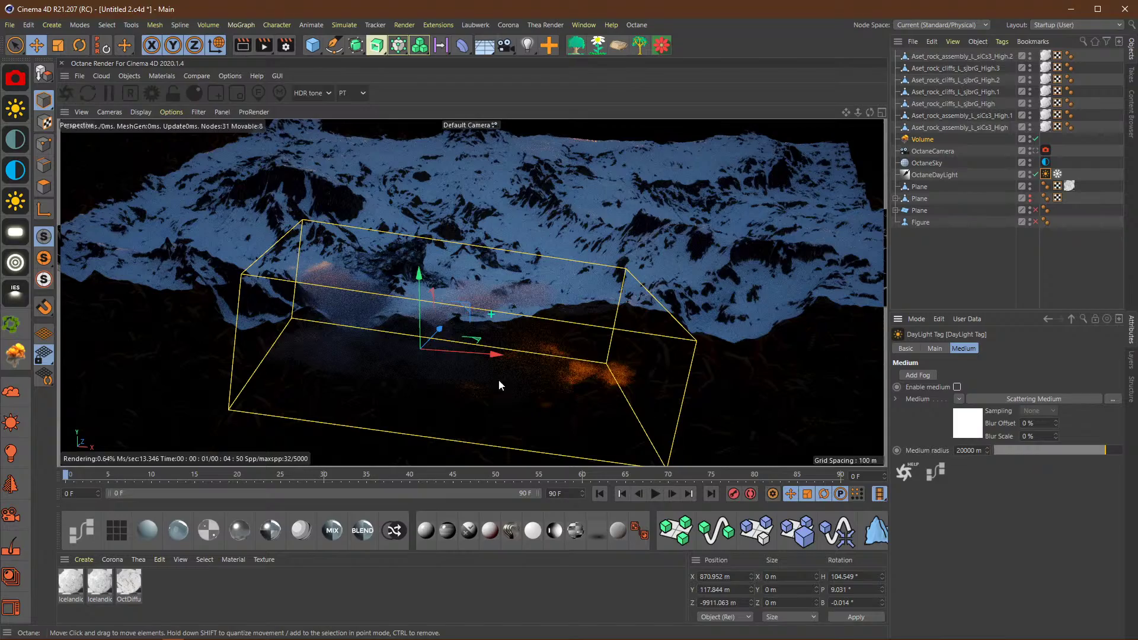
Step: Move the Volume to about Y 15.4 m and Z -9952.8 m, checking it through the OctaneCamera
drag(859, 116, 861, 117)
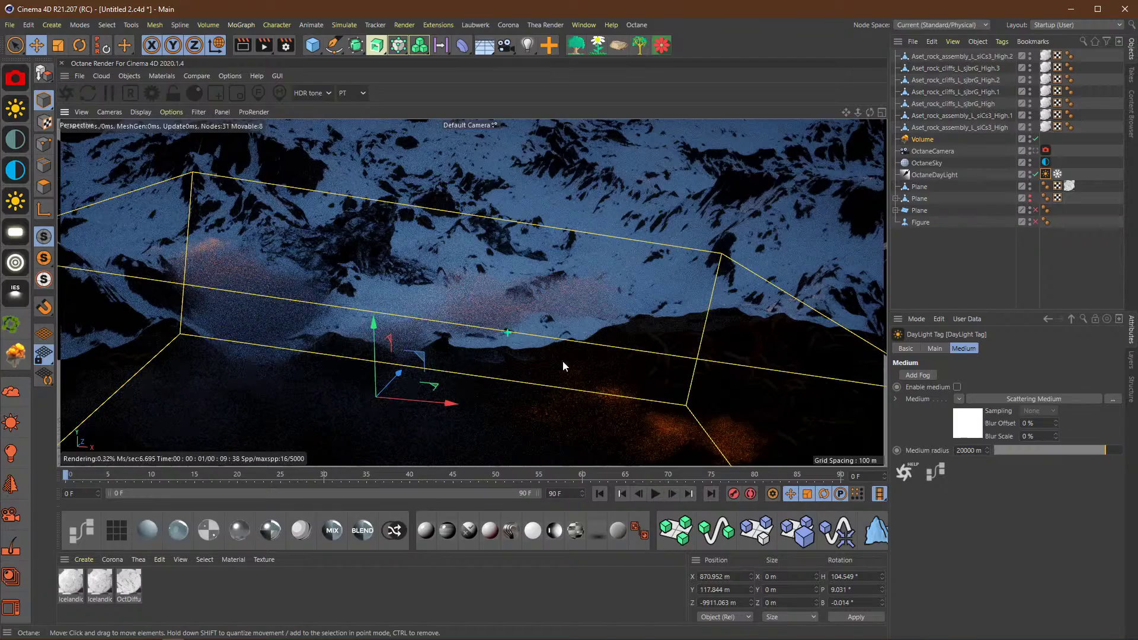
drag(374, 323, 375, 342)
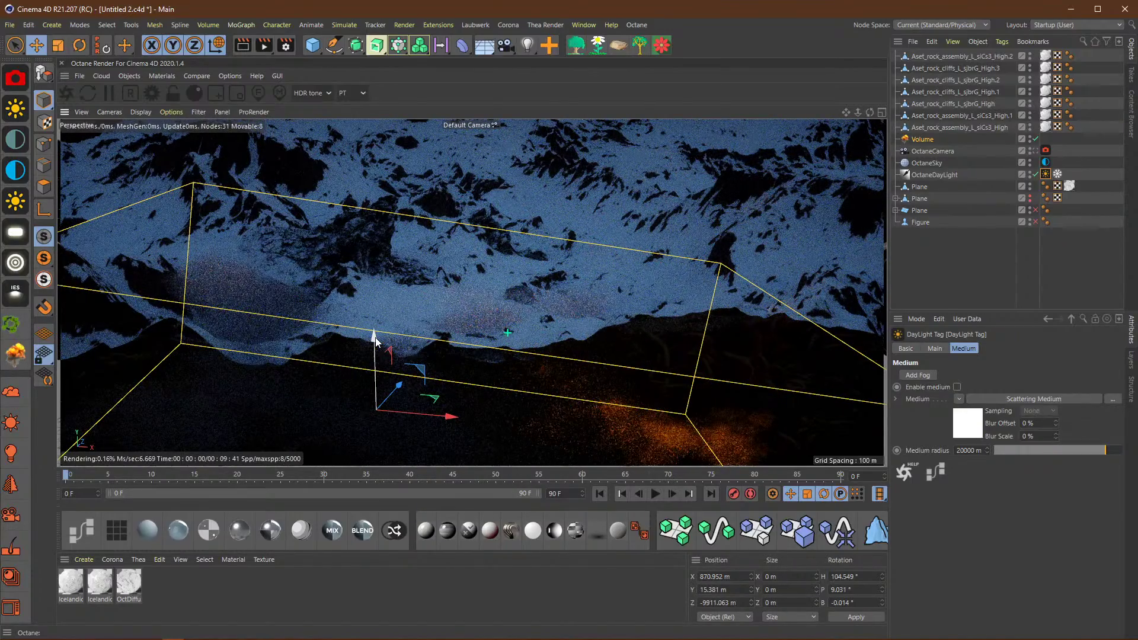
click(1035, 151)
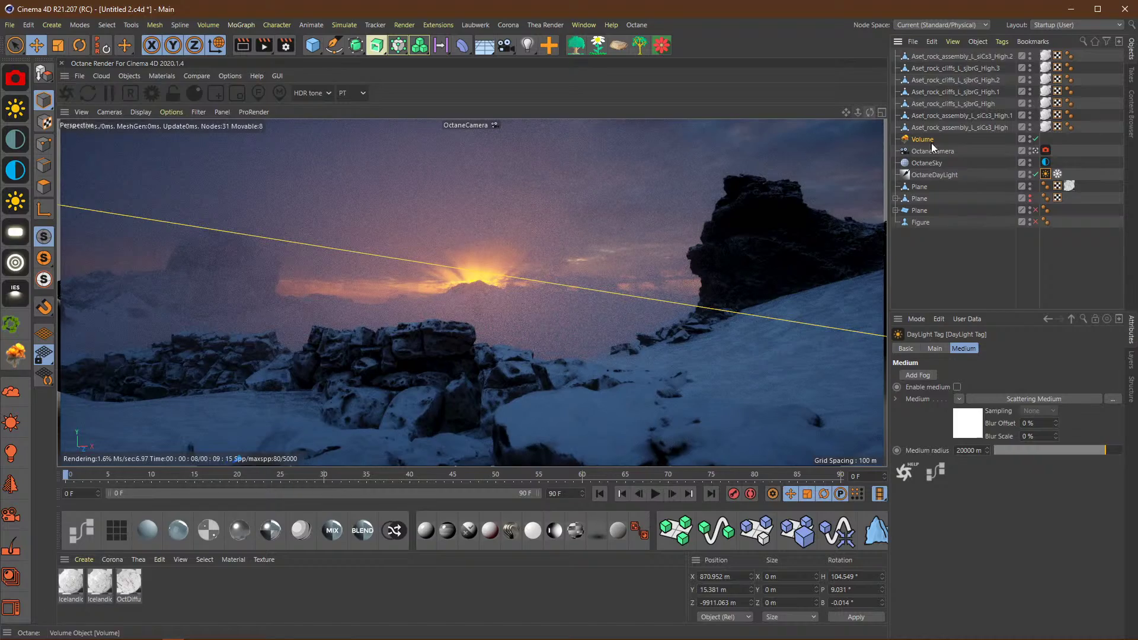
click(1034, 151)
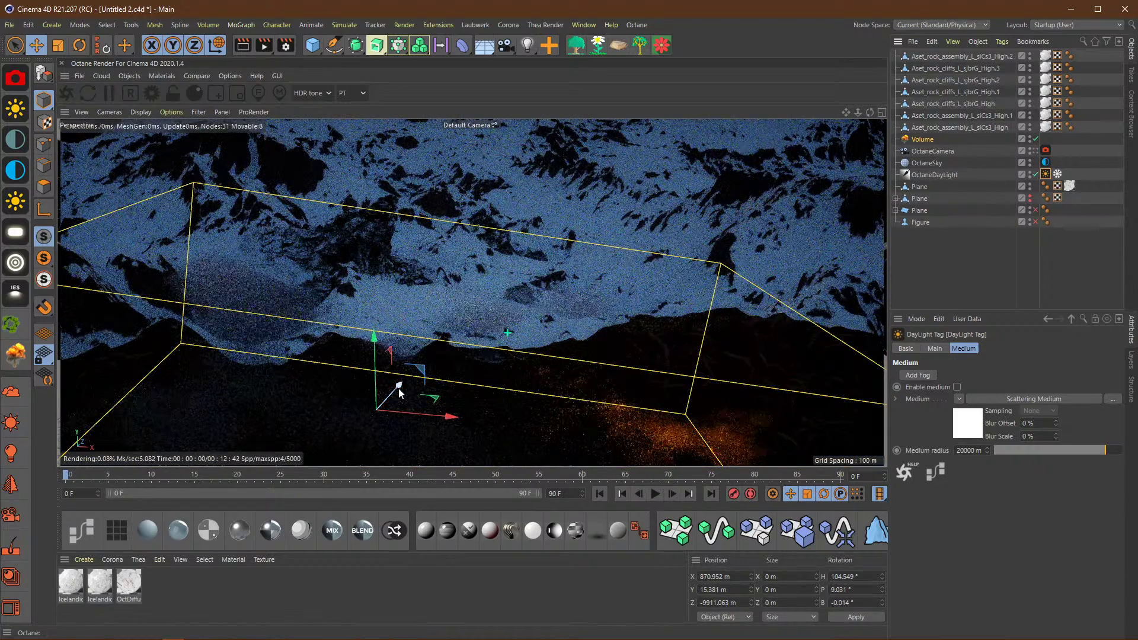
drag(394, 389, 397, 389)
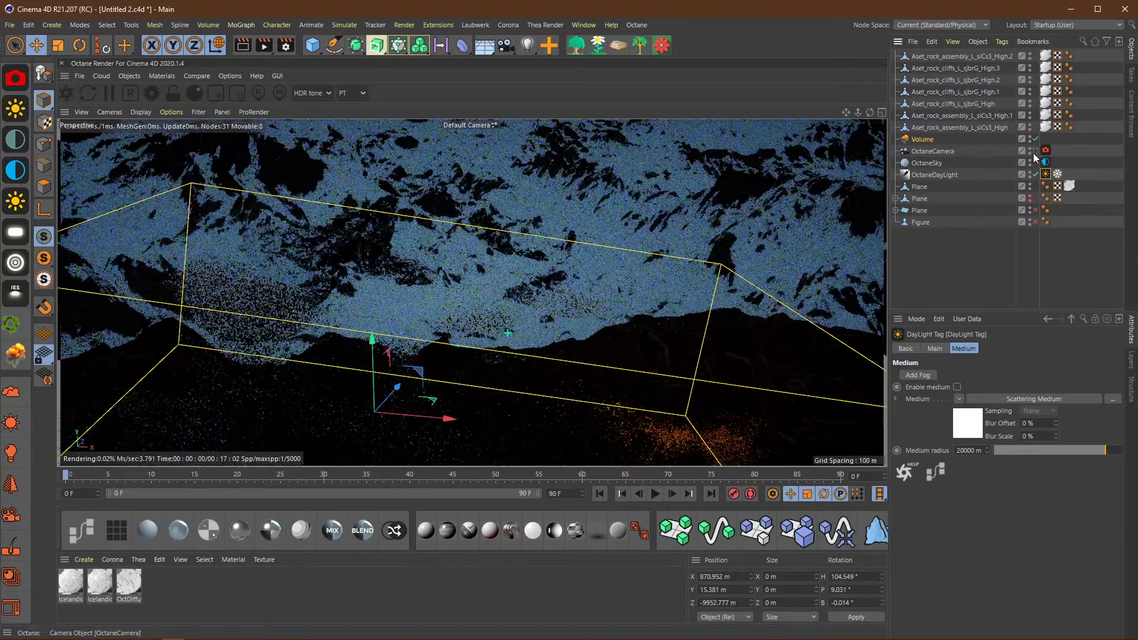
click(1033, 153)
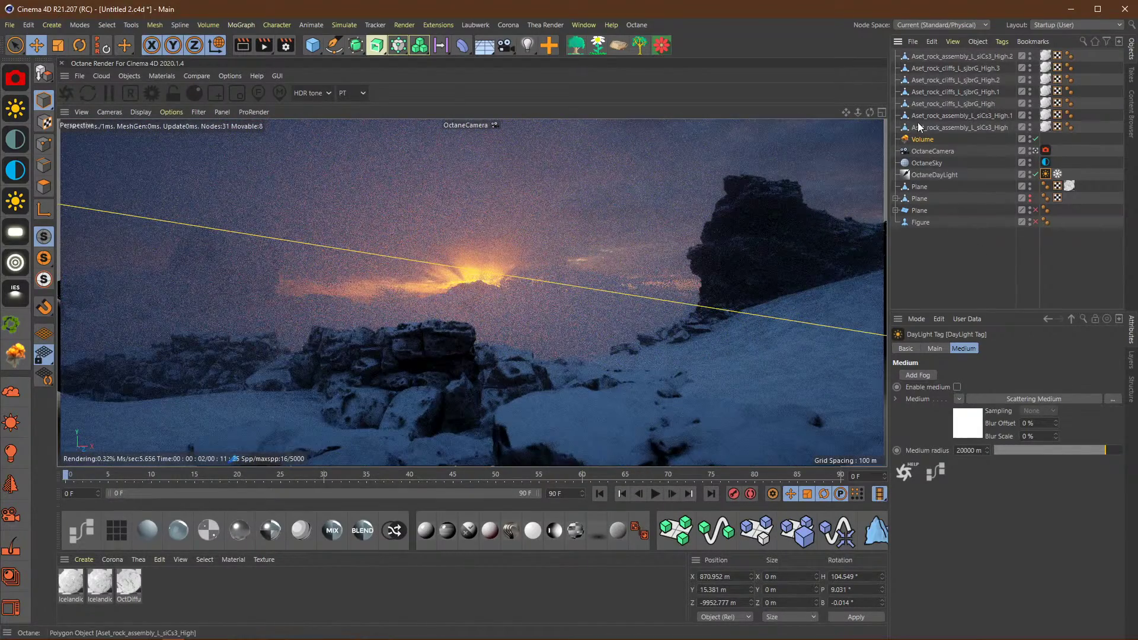
Step: Try a volume step length of 5000 in the Volume's volume medium
click(925, 139)
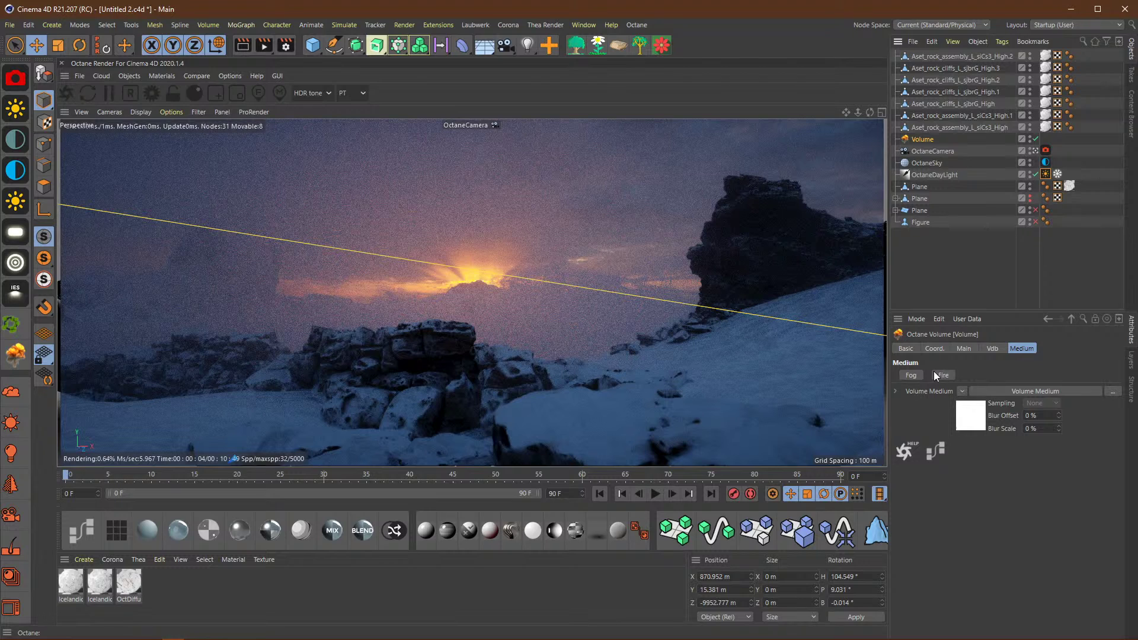
click(1001, 389)
click(982, 361)
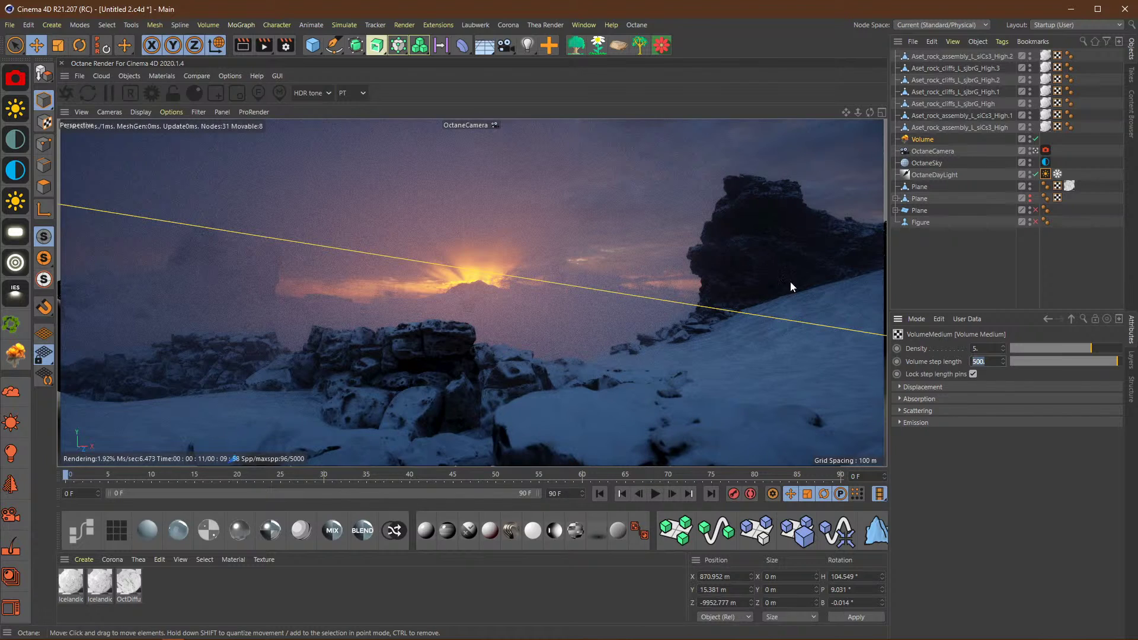
text(5000)
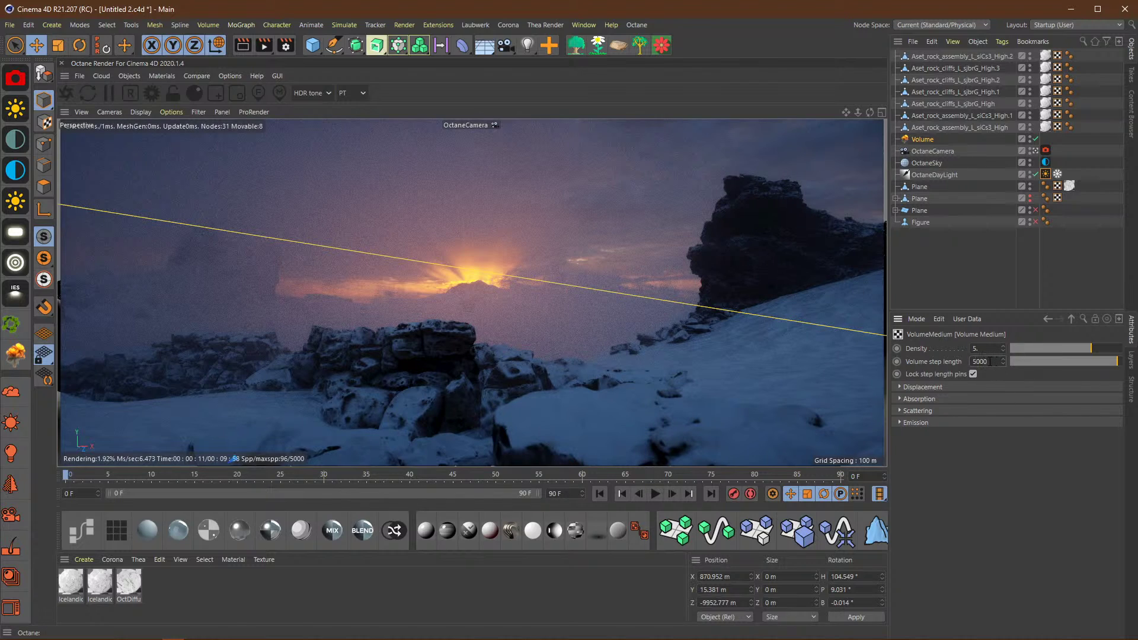
key(Return)
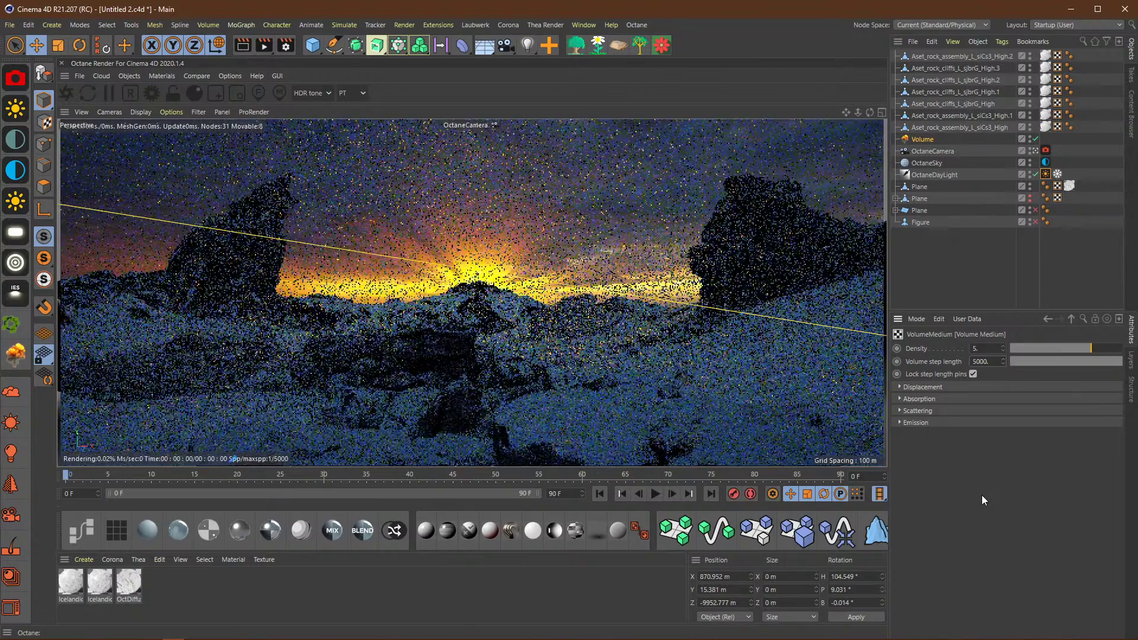
Step: Set the volume medium's step length to 3000 and deselect the Volume
double_click(988, 362)
text(3000)
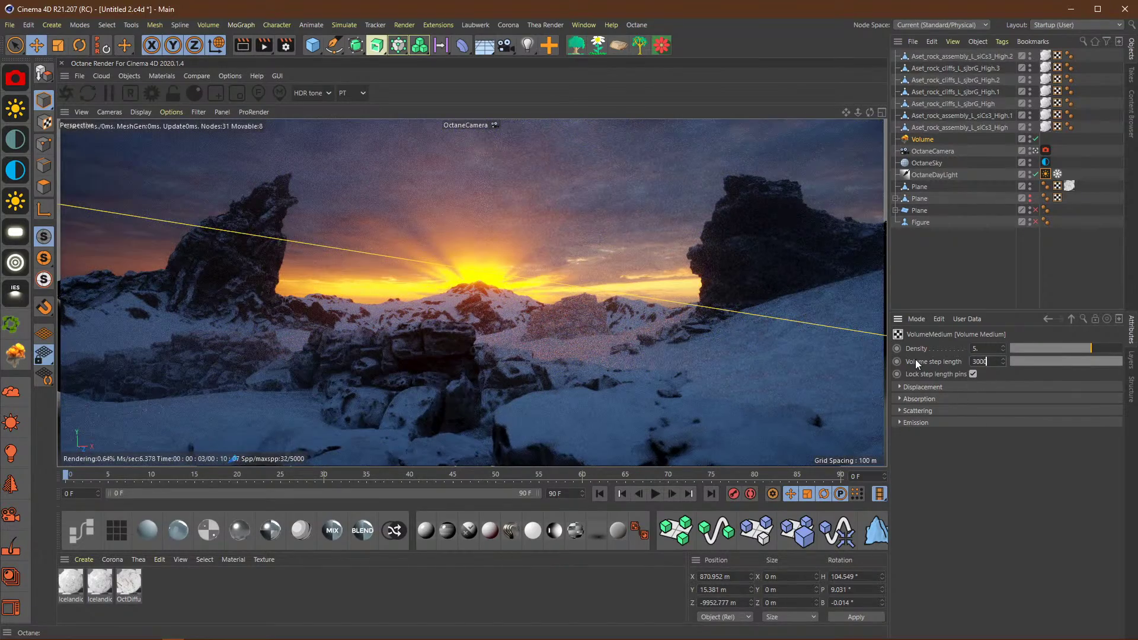
key(Return)
click(933, 288)
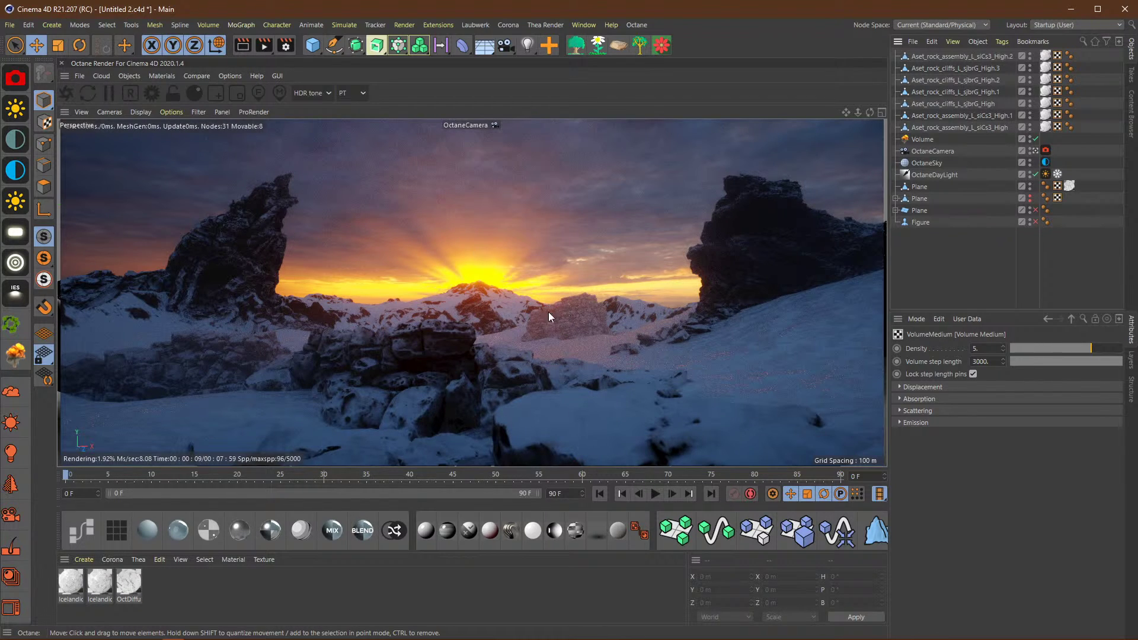
Step: Lower the volume medium's step length, trying 1000 before settling on 800
click(984, 361)
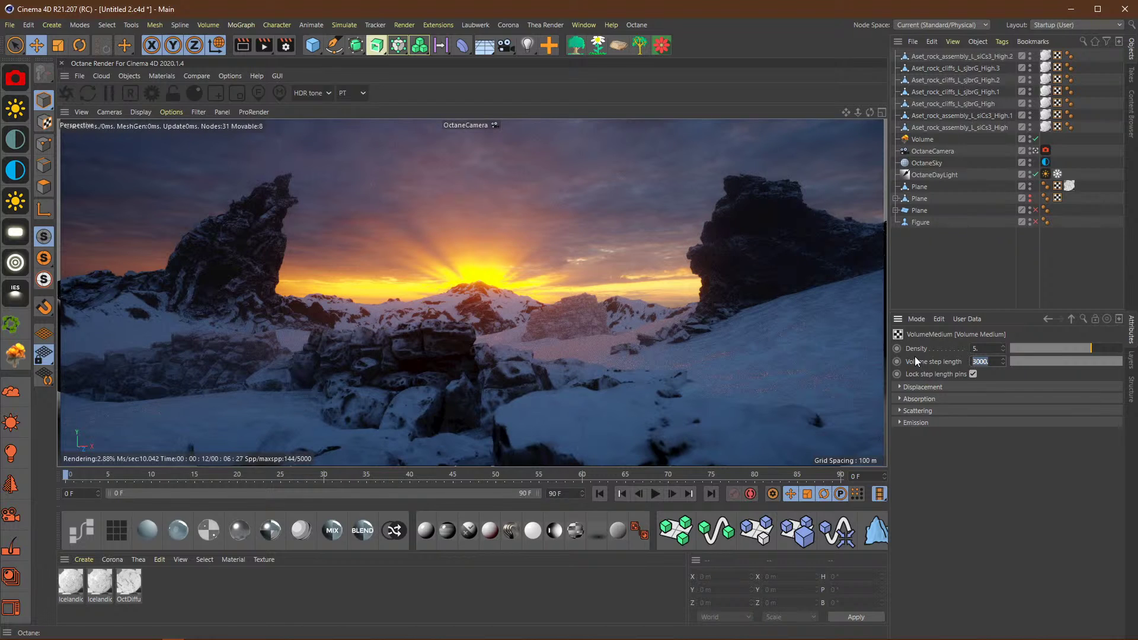
text(1000)
key(Return)
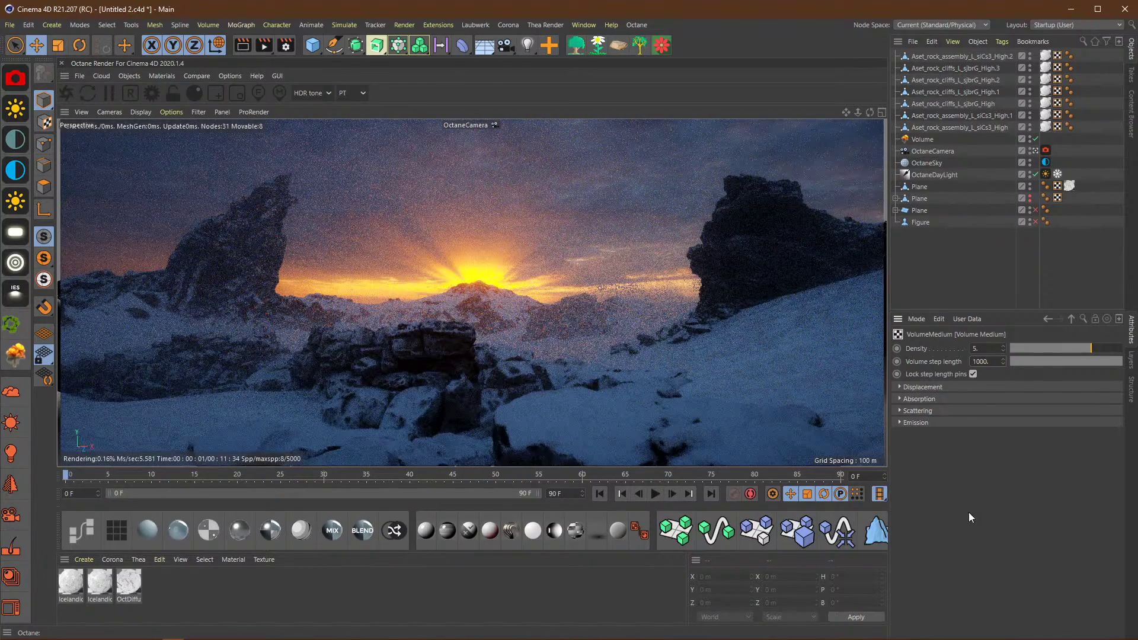
click(984, 361)
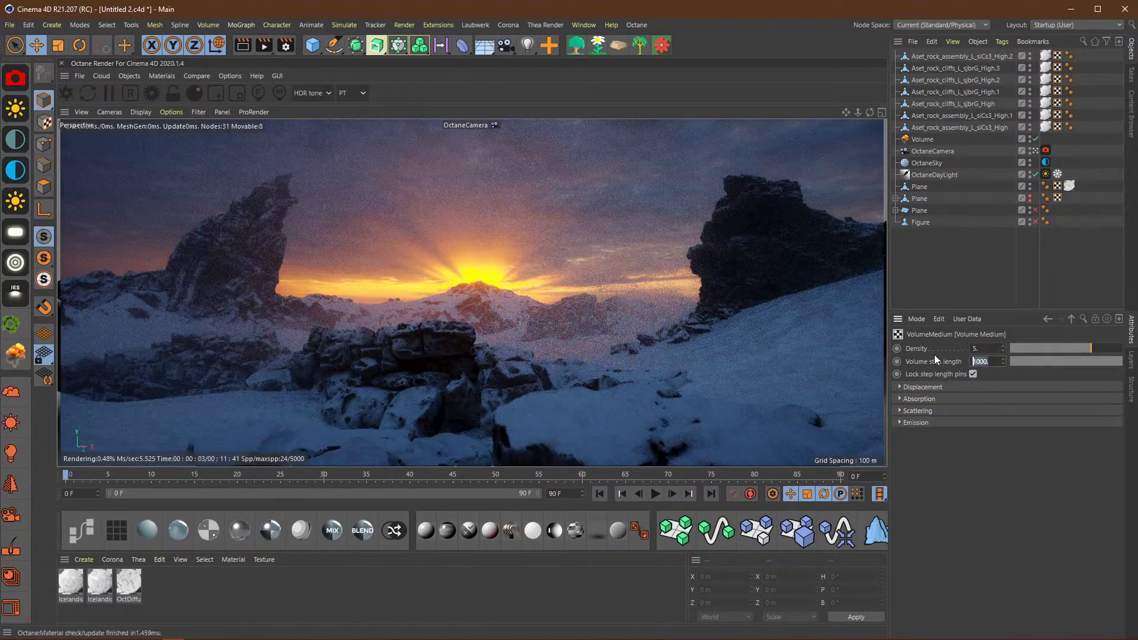
text(800)
key(Return)
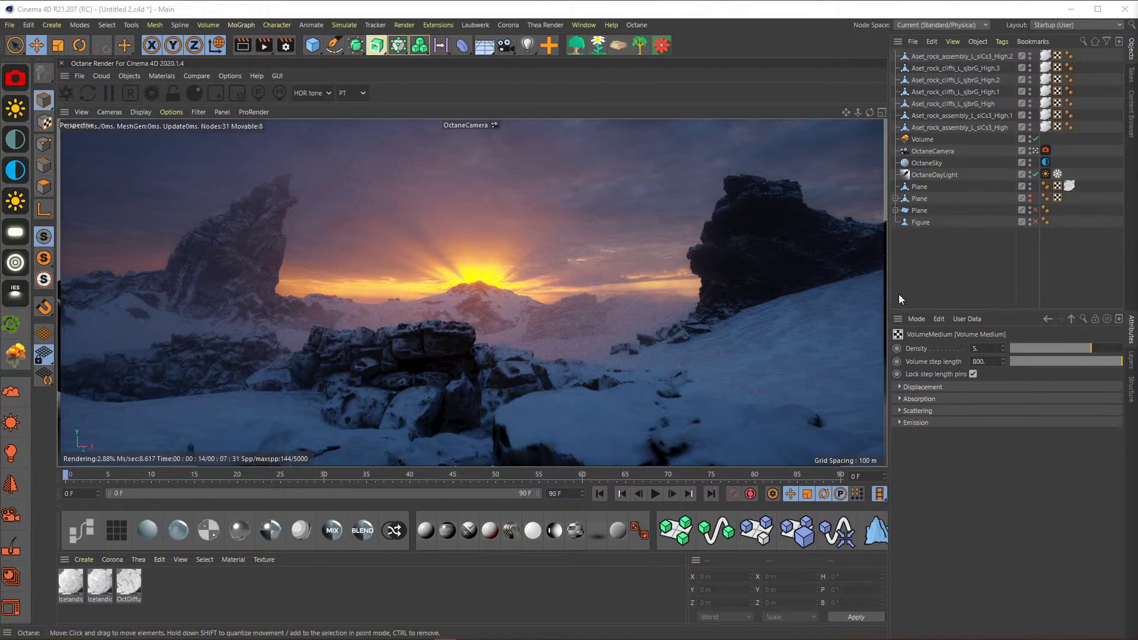
Step: Enable the medium in the OctaneDayLight's daylight tag and deselect the tag
click(1045, 175)
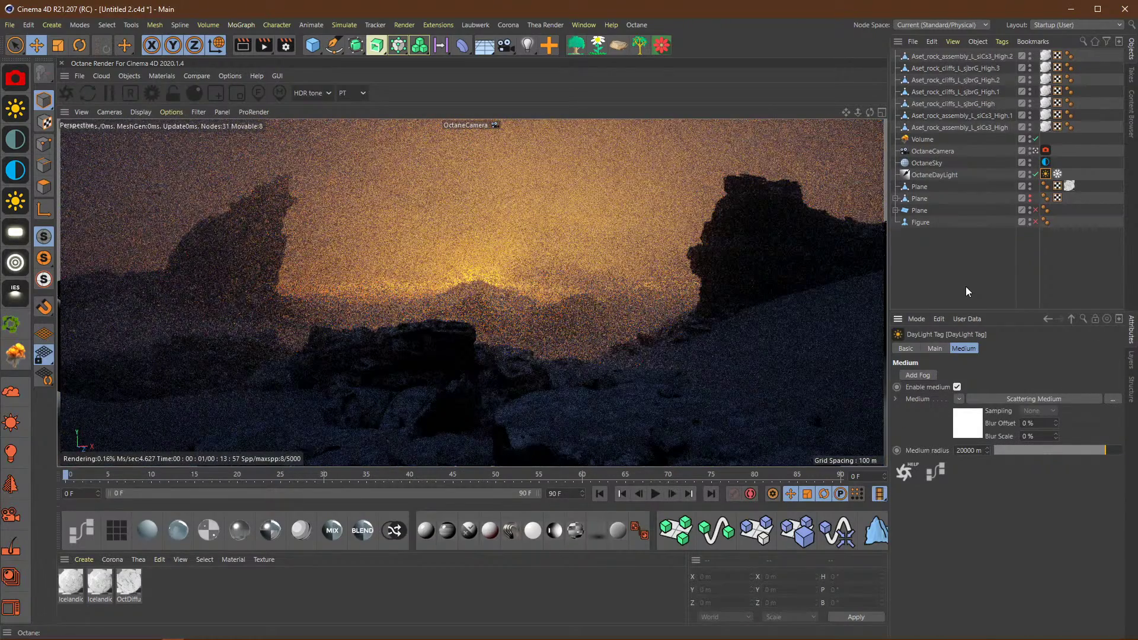
click(961, 286)
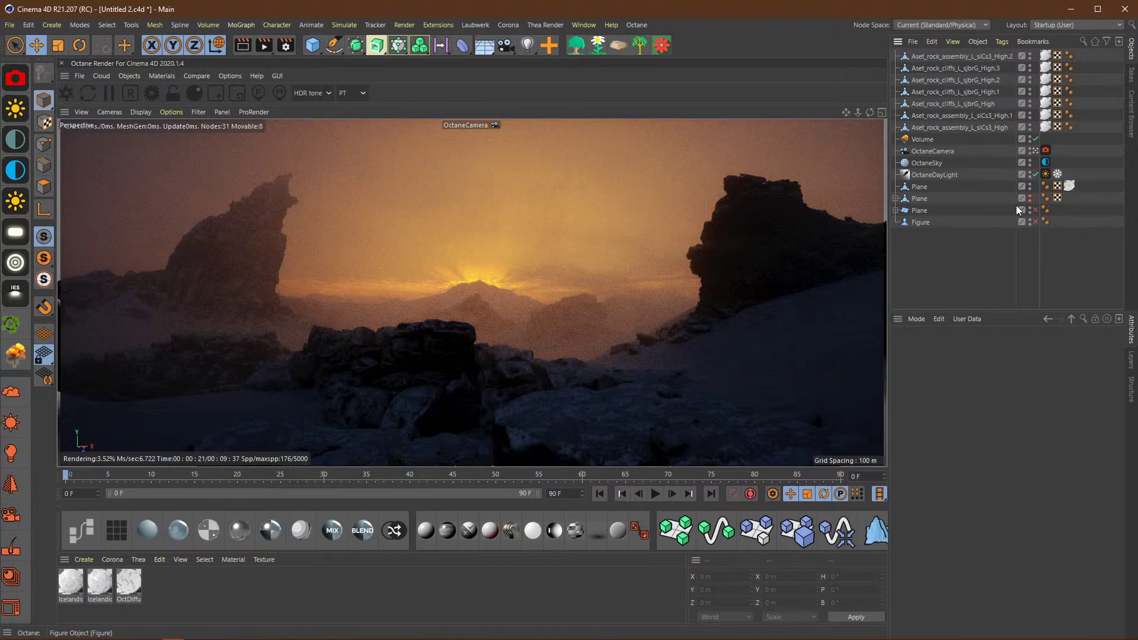
Step: Open the OctaneSky's image texture, try a gamma of 2.2 and restore it to 1.2
click(1042, 163)
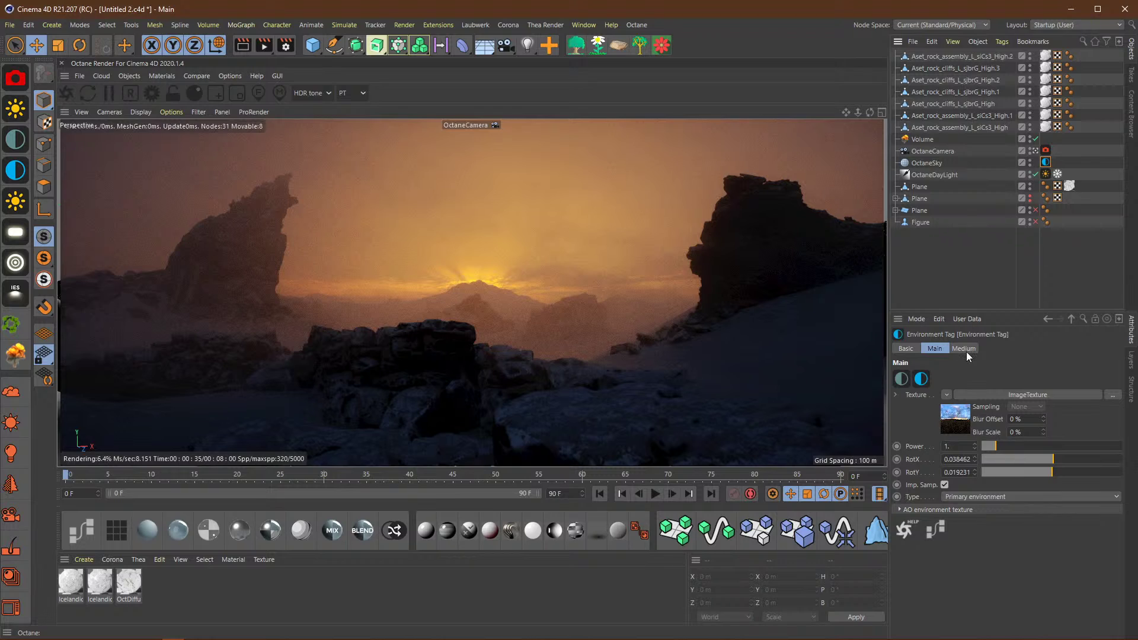
click(993, 394)
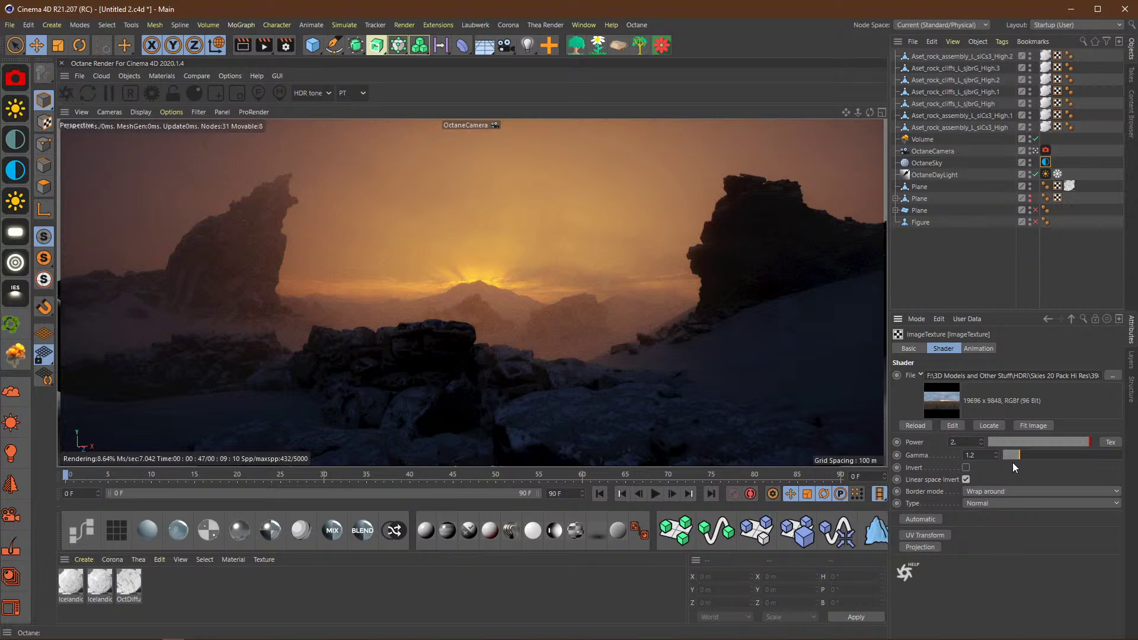
double_click(978, 455)
text(2.2)
key(Return)
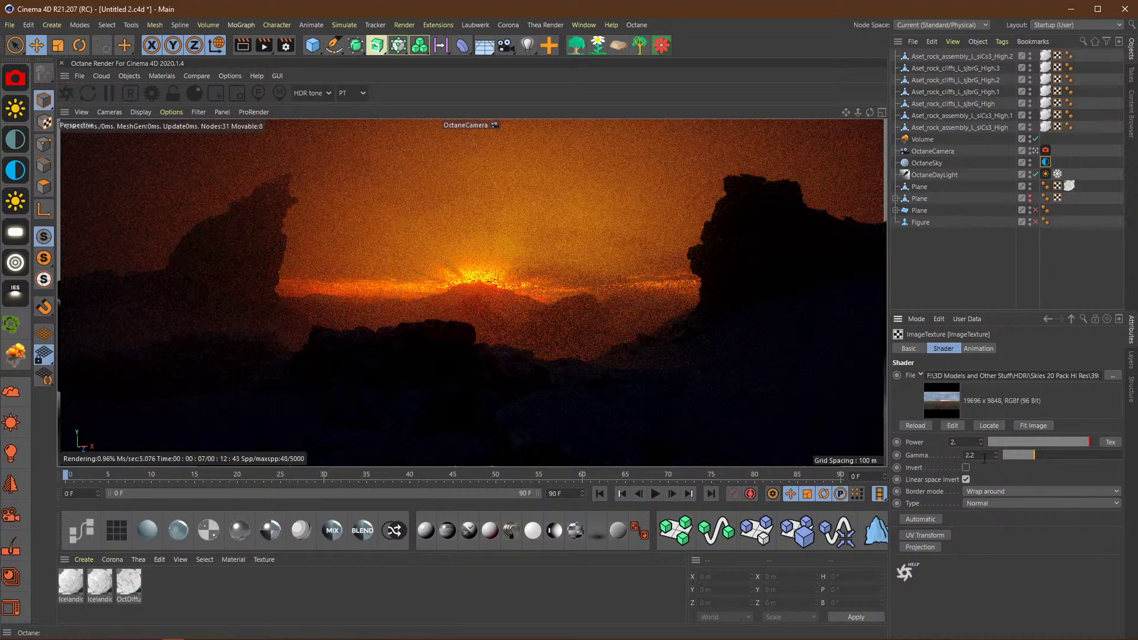
click(982, 455)
text(1)
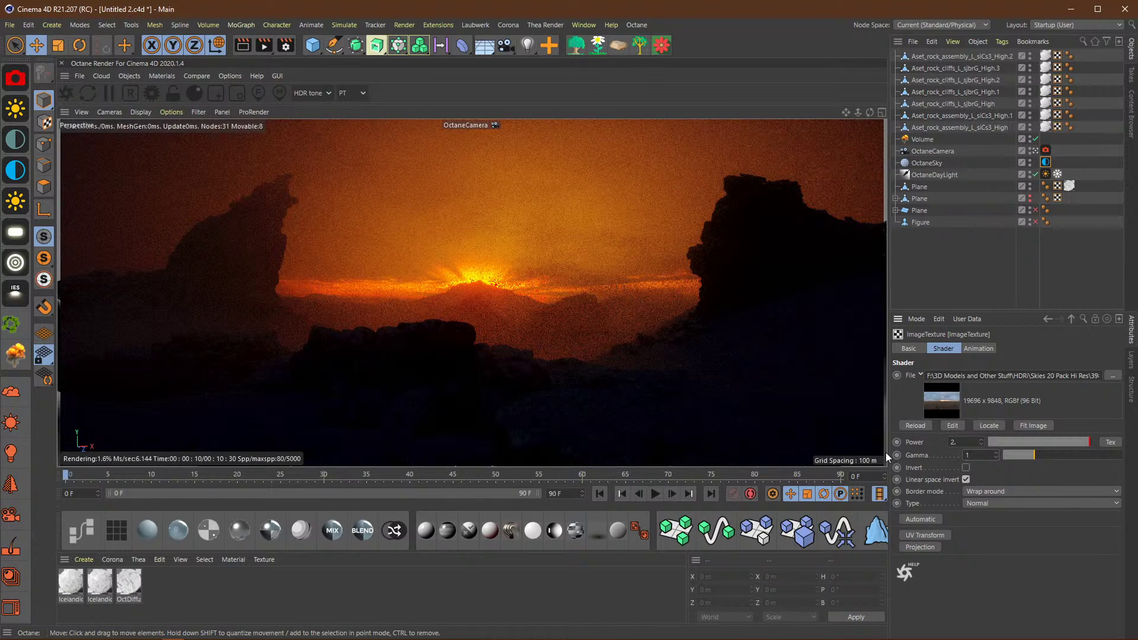
text(.2)
key(Return)
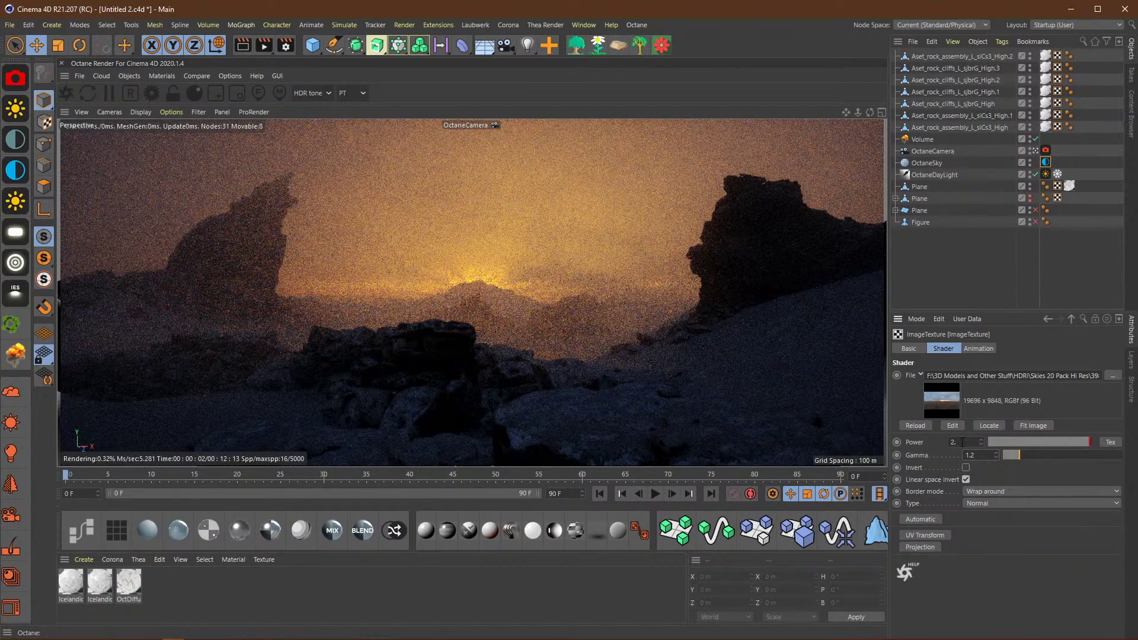
Step: Adjust the sky image texture's power, trying 1 before setting it to 3
drag(964, 442, 891, 439)
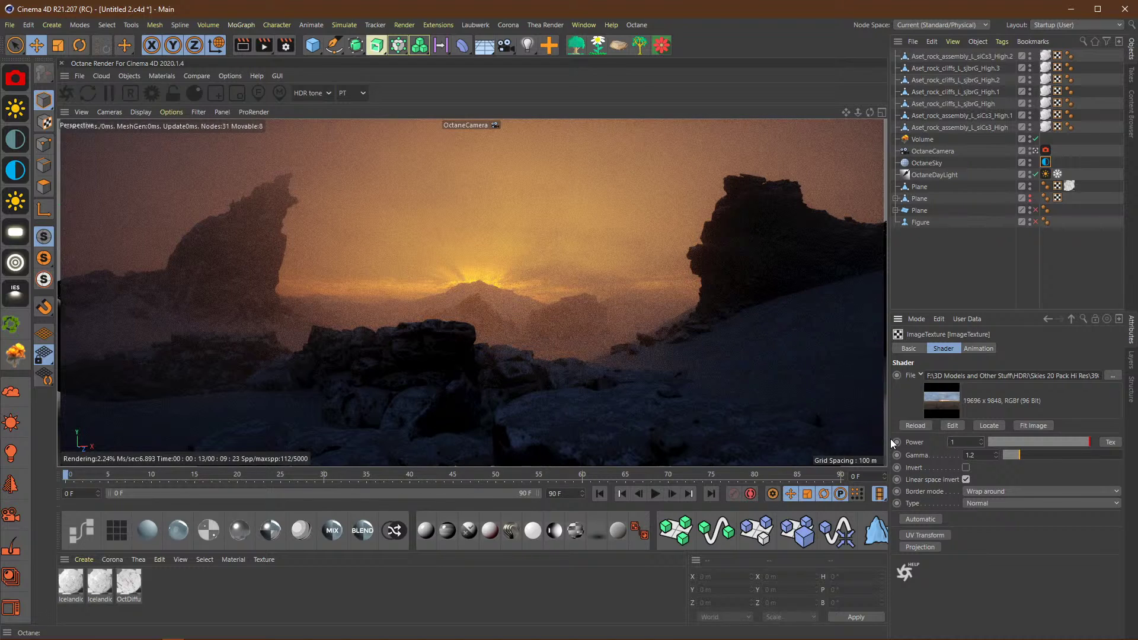
key(Return)
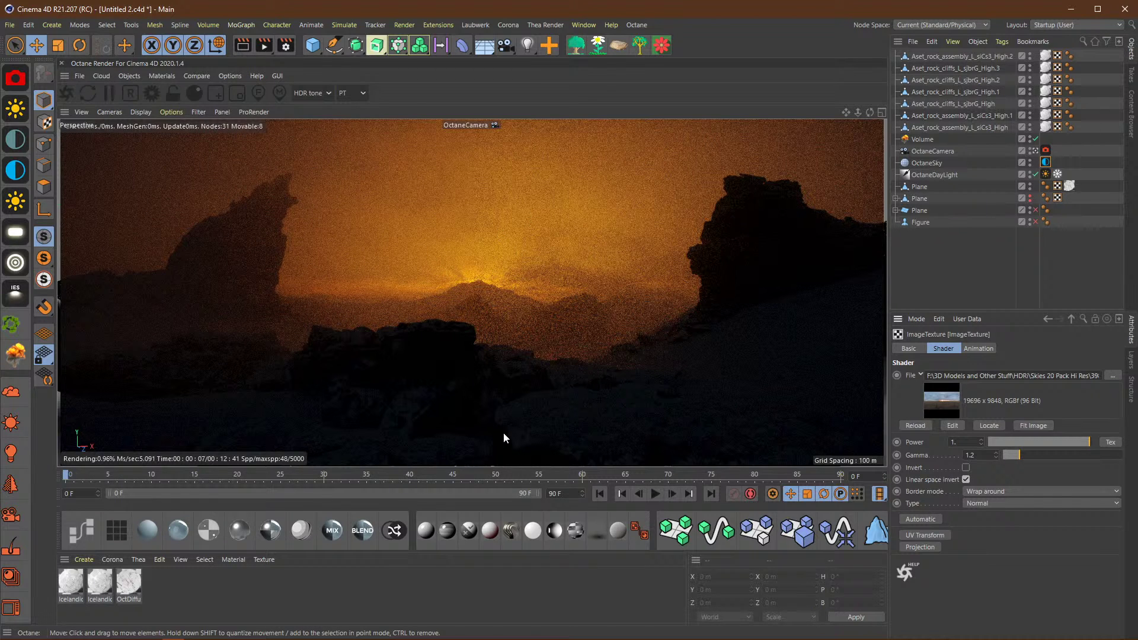
click(966, 442)
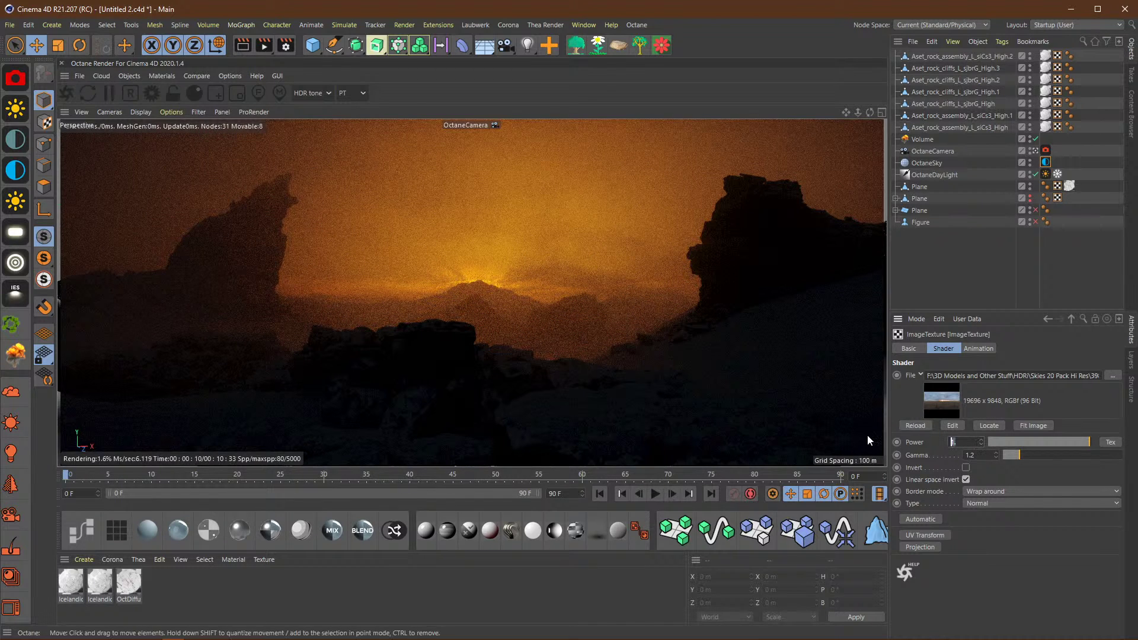
text(3)
key(Return)
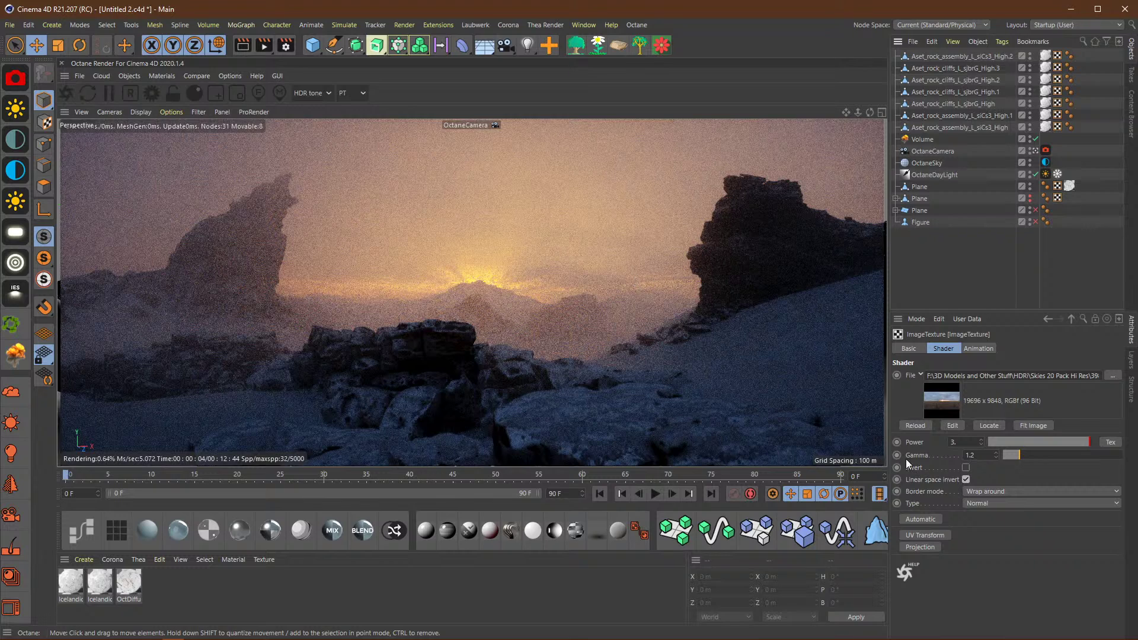
right_click(1007, 588)
click(981, 592)
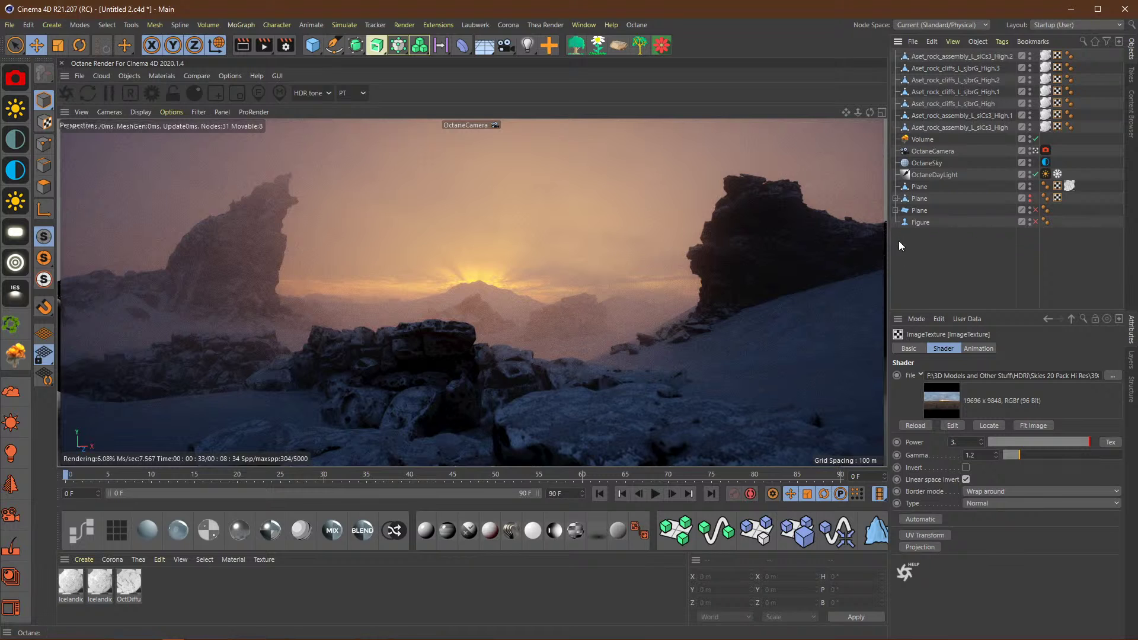
Step: Move the Figure to about Z -9769.8 m outside the camera view, and return to the OctaneCamera
click(920, 223)
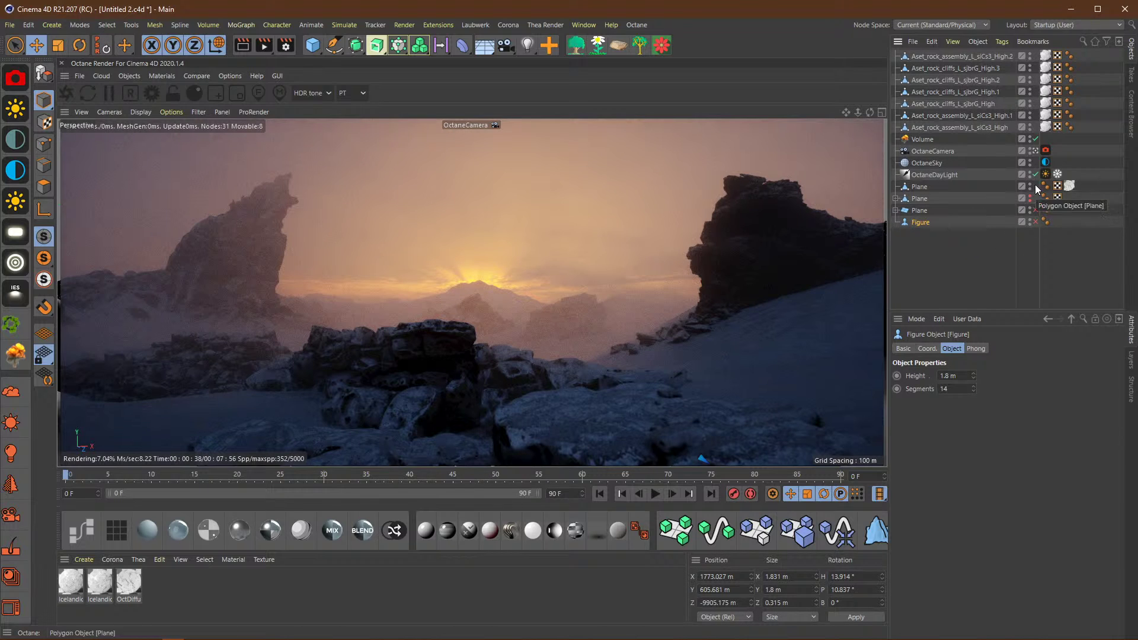
click(1036, 151)
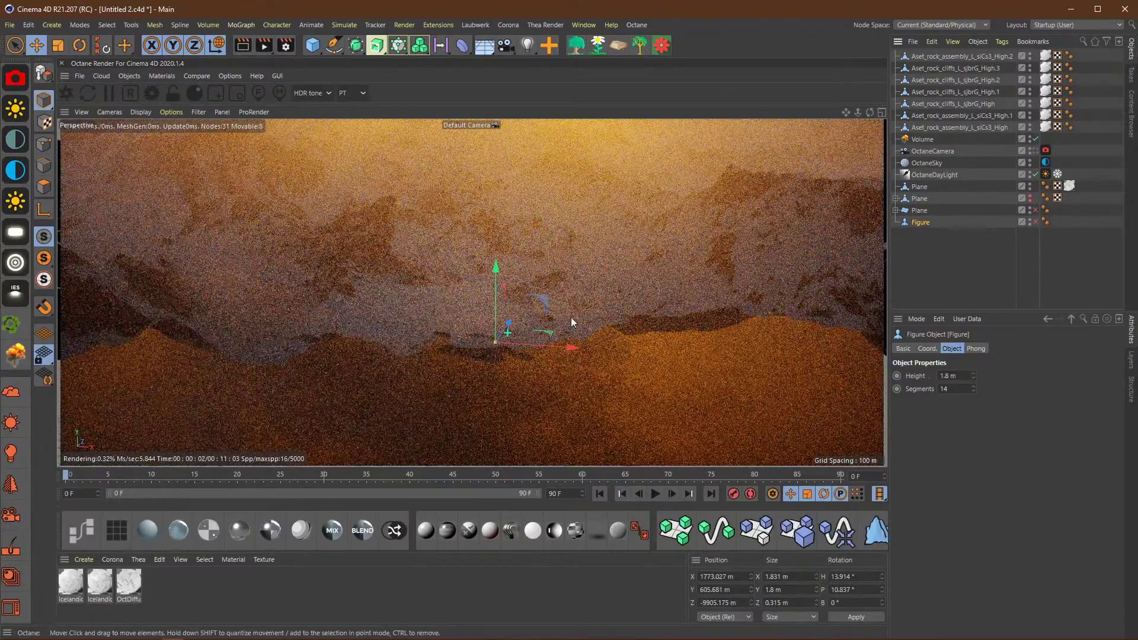
drag(856, 114, 844, 112)
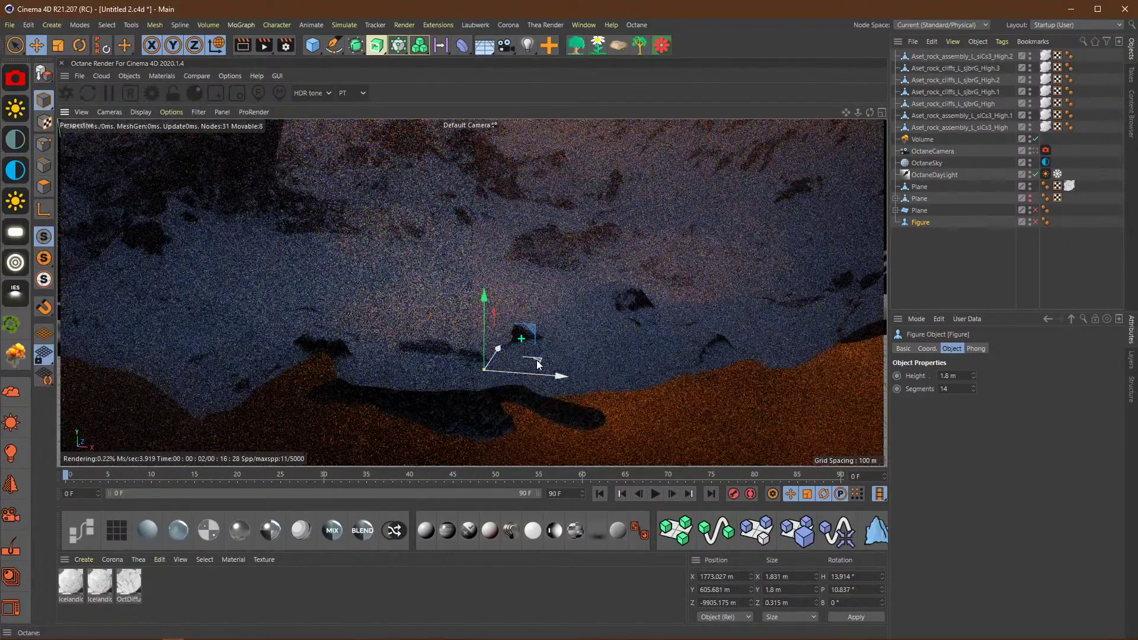
drag(500, 349, 509, 331)
drag(510, 332, 509, 331)
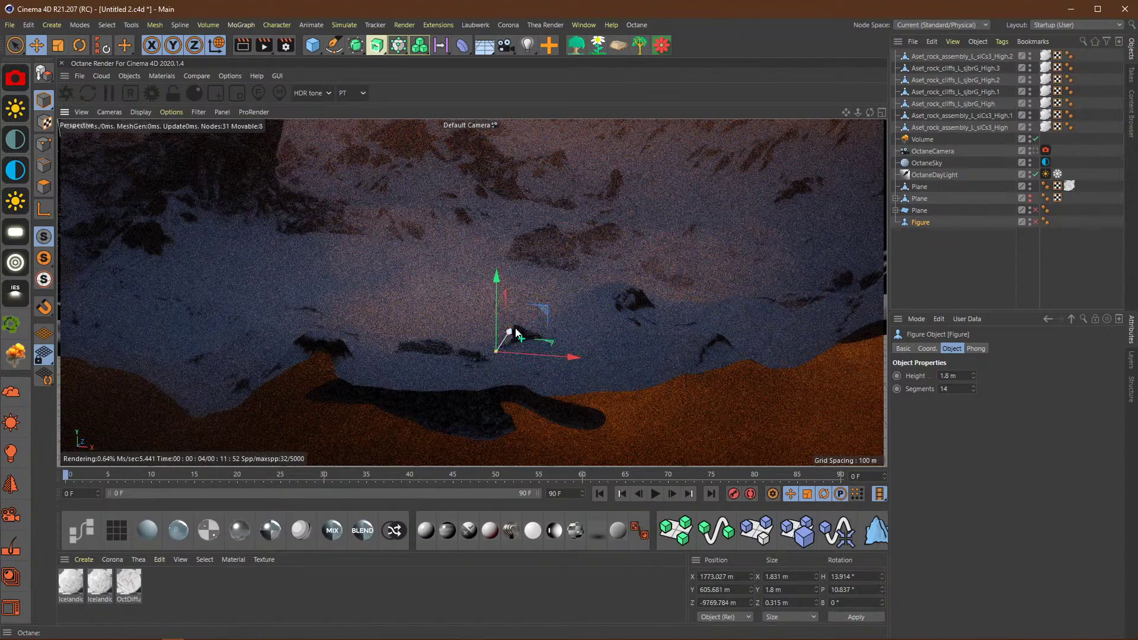
click(1036, 152)
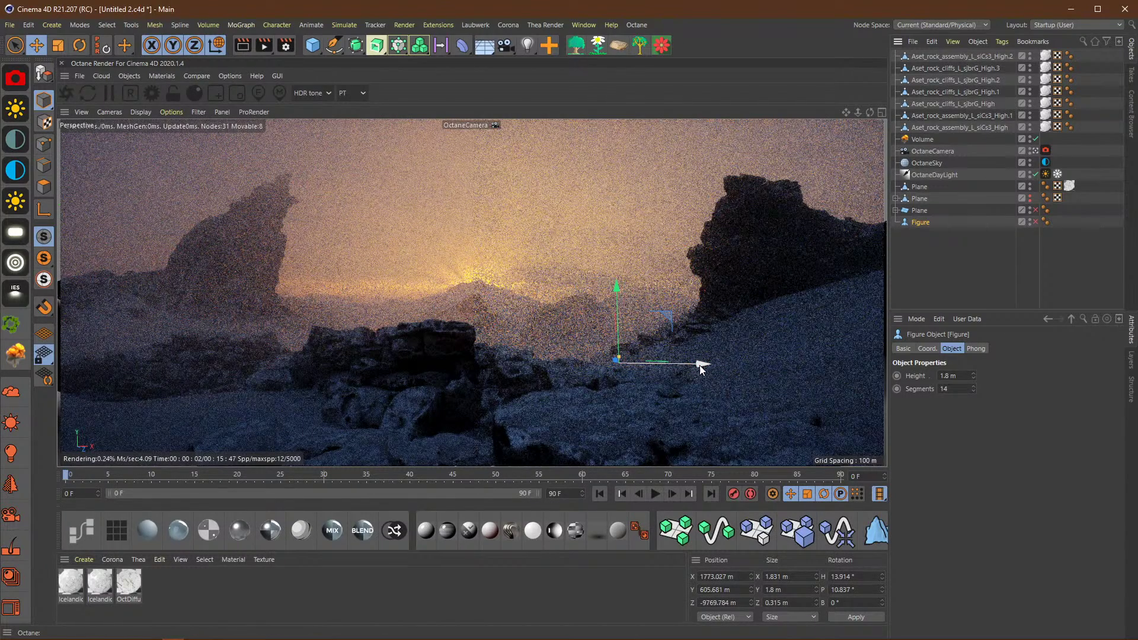
Step: Add a second OctaneCamera from the current view and look through it, closer to the distant mountains
click(15, 81)
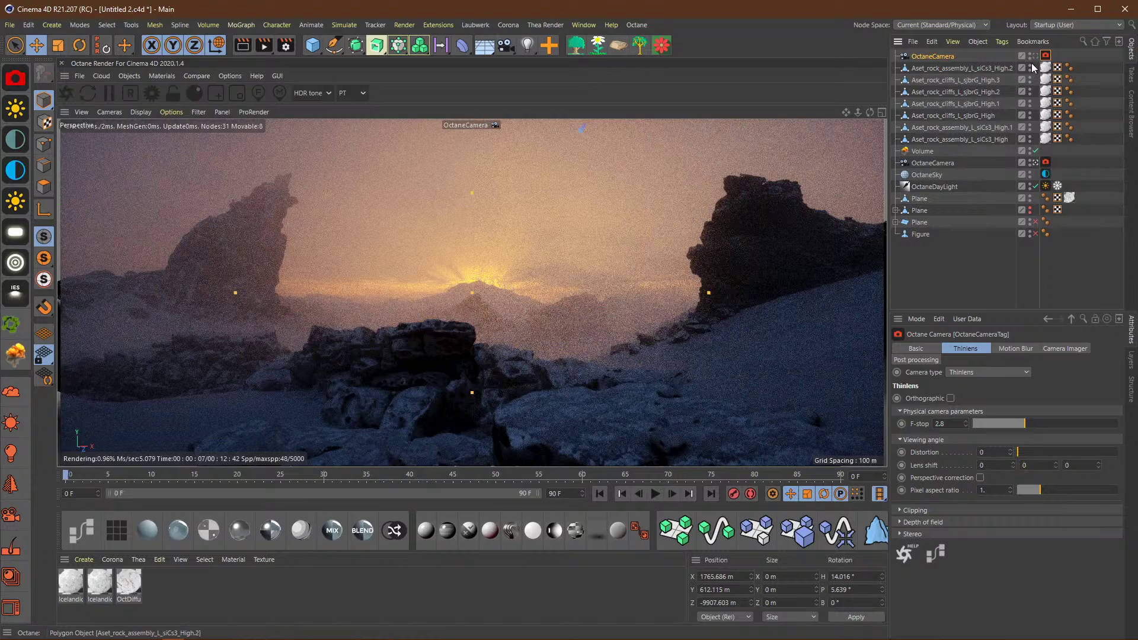
scroll(747, 263, up, 3)
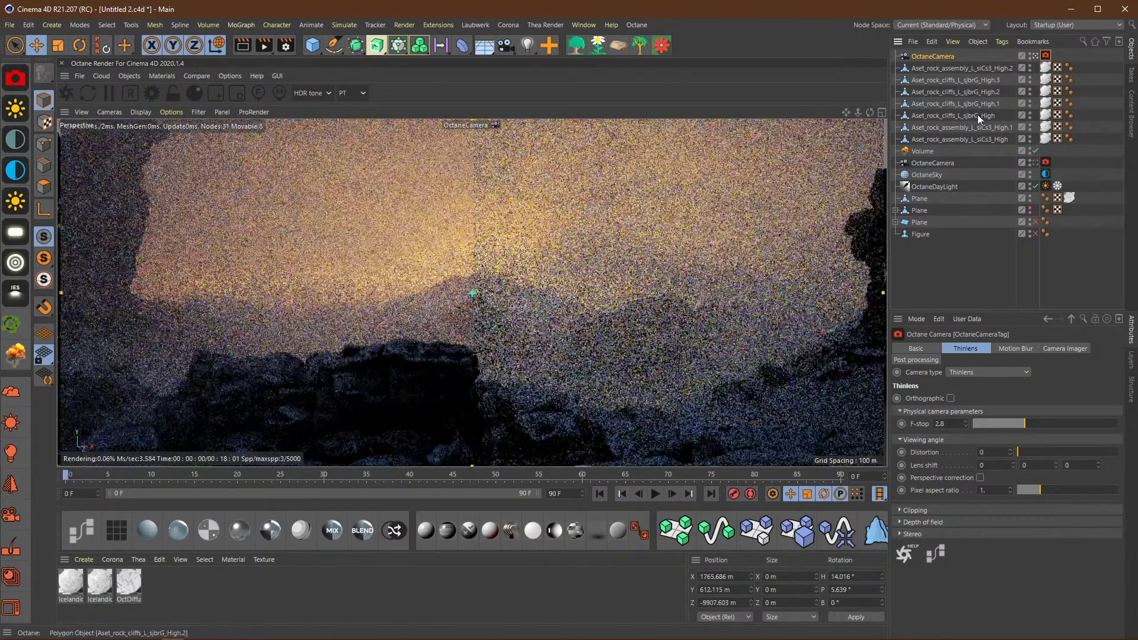
Step: Raise the Figure to about Y 612.3 m while viewing it through the new OctaneCamera
click(920, 235)
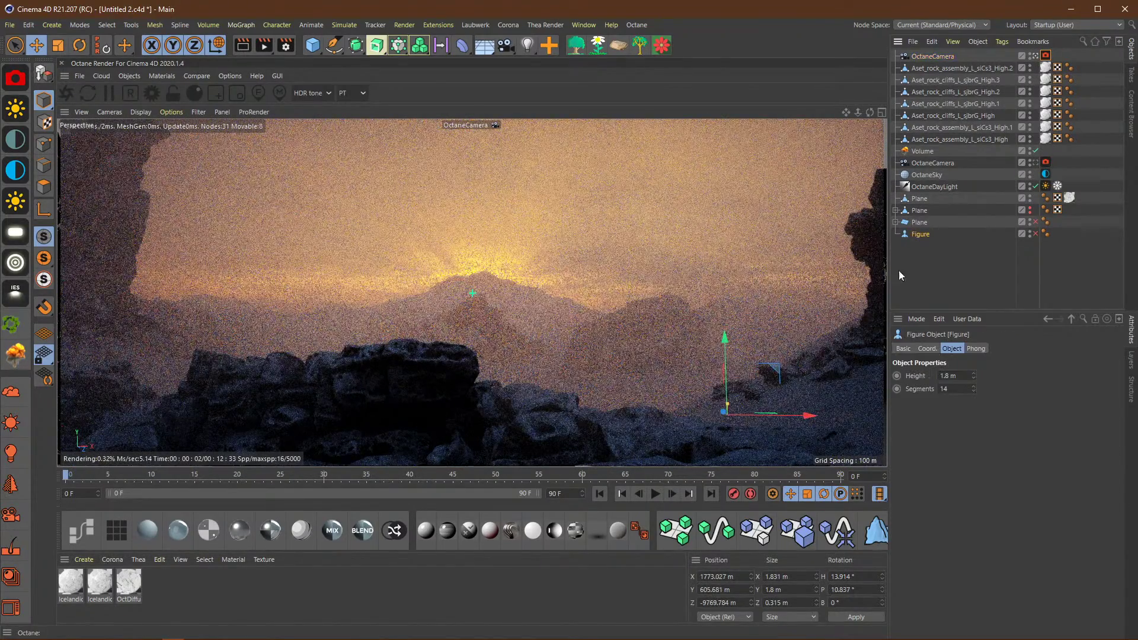
key(o)
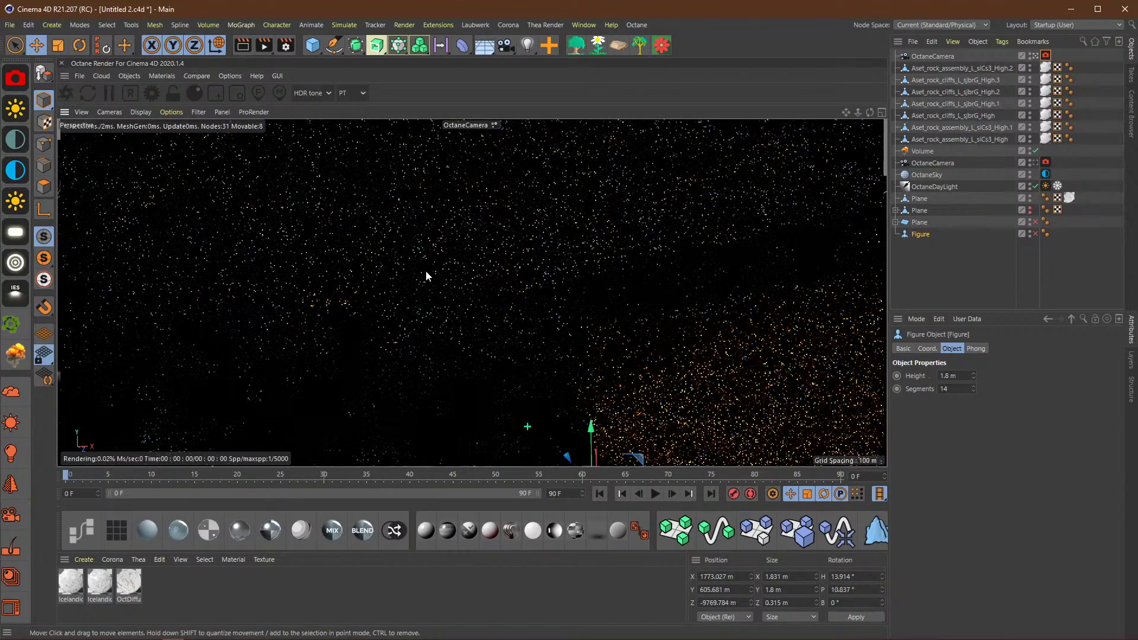
alt+middle_drag(425, 271, 604, 431)
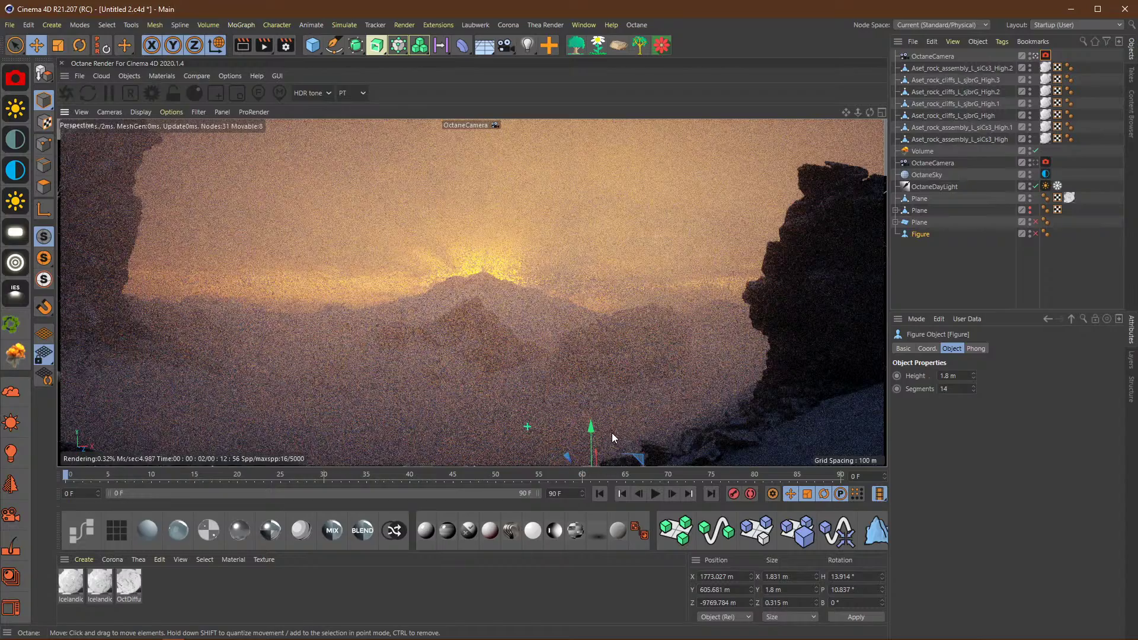
alt+middle_drag(612, 433, 613, 431)
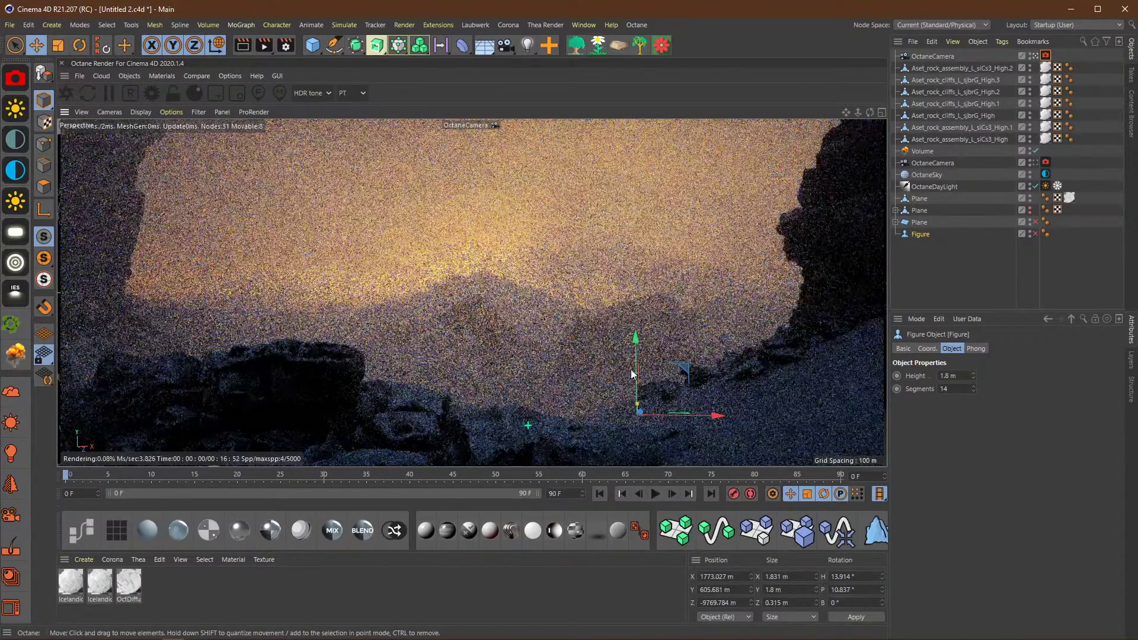
drag(632, 374, 642, 300)
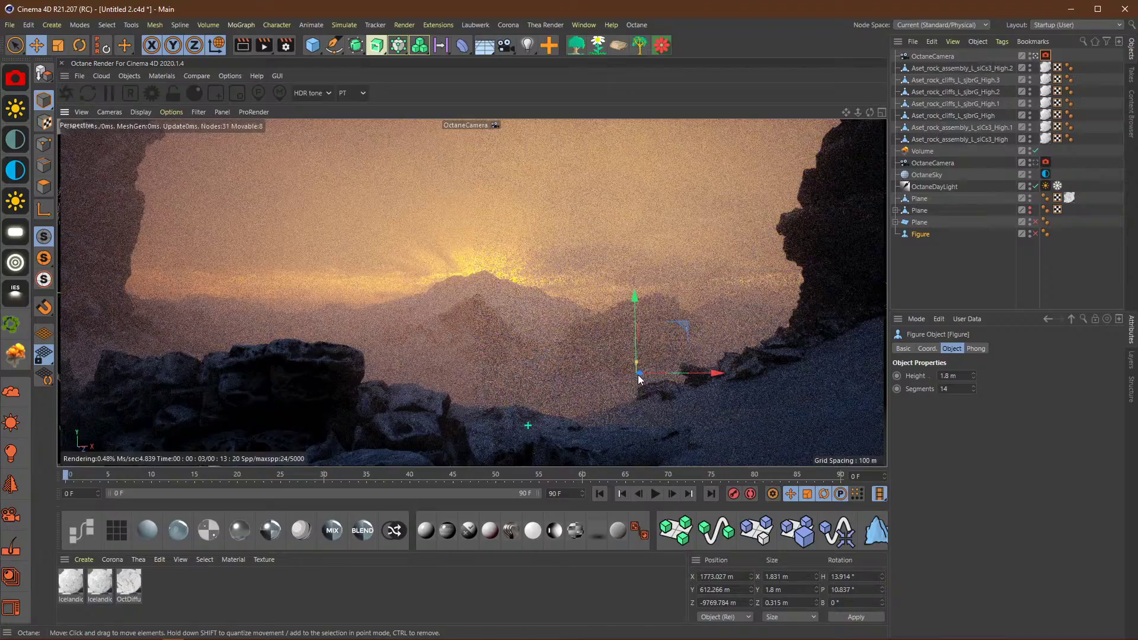
scroll(639, 374, up, 5)
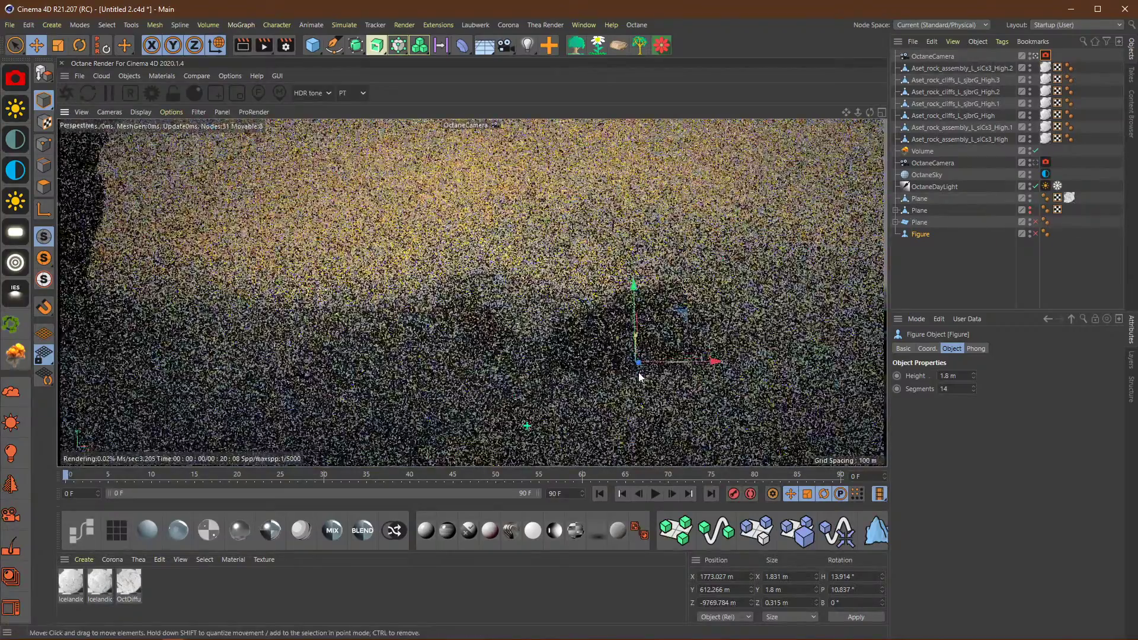
scroll(638, 372, up, 2)
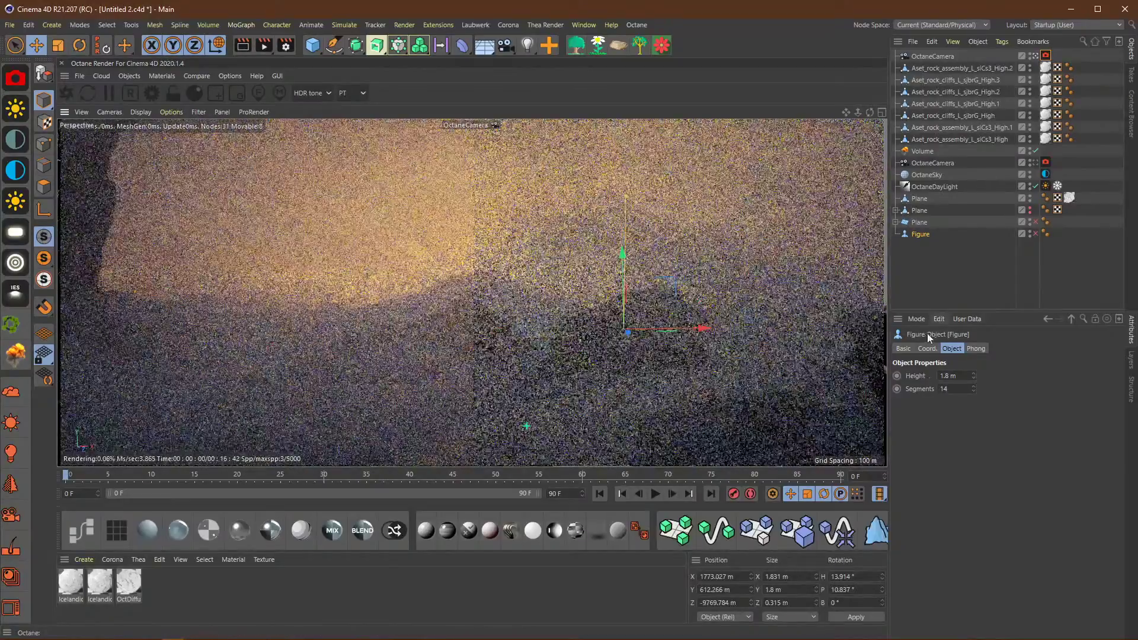
Step: Set the project's view clipping to Small
click(916, 321)
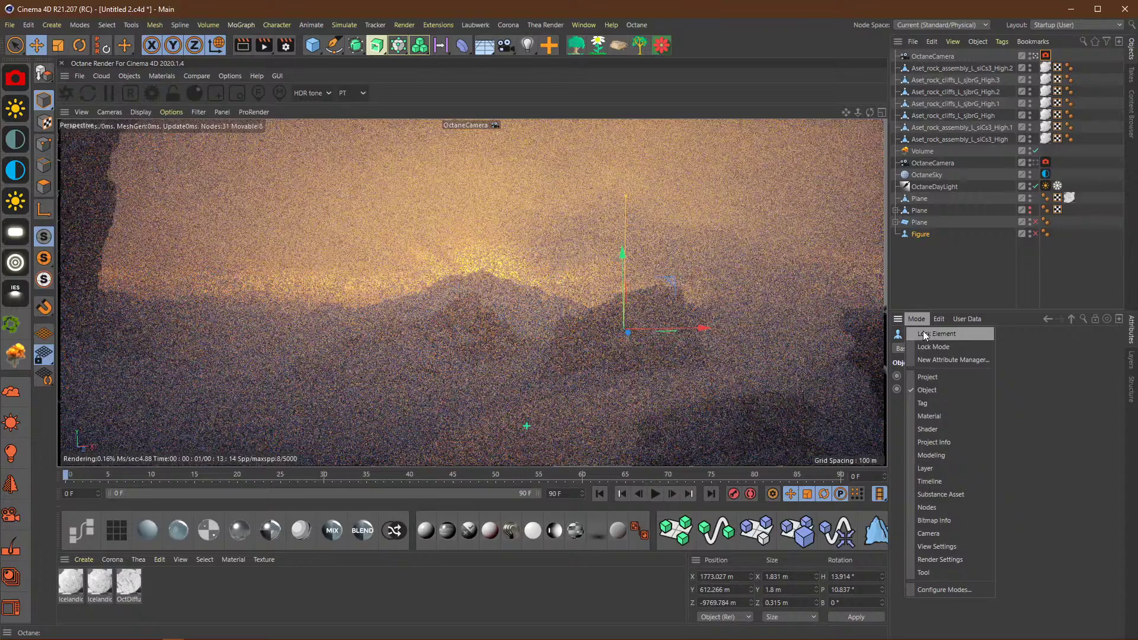
click(940, 376)
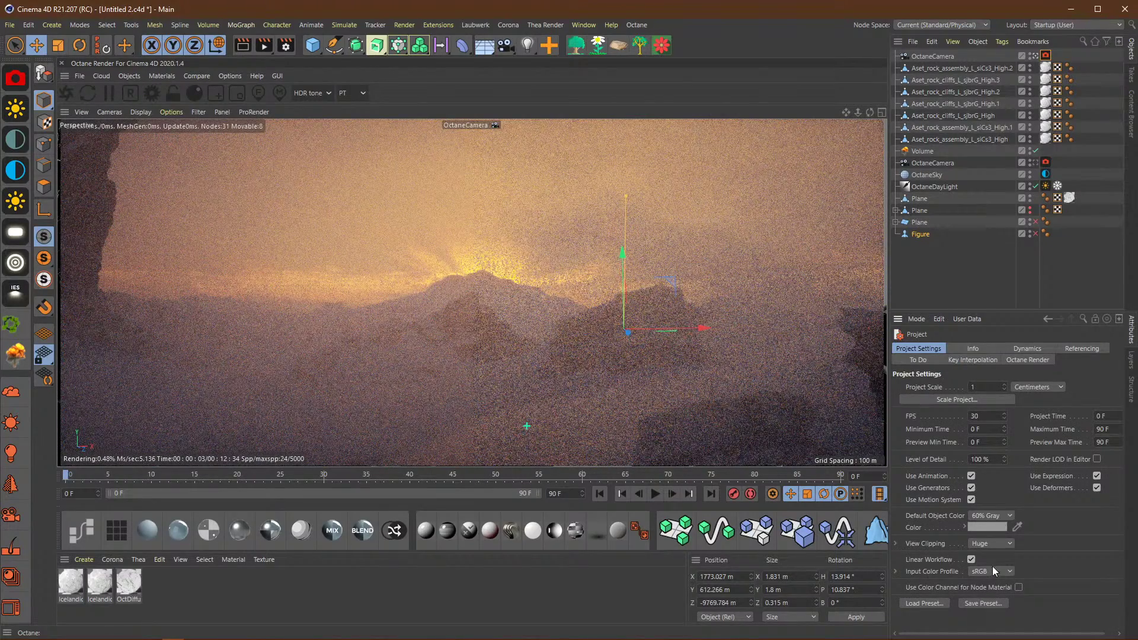
click(990, 544)
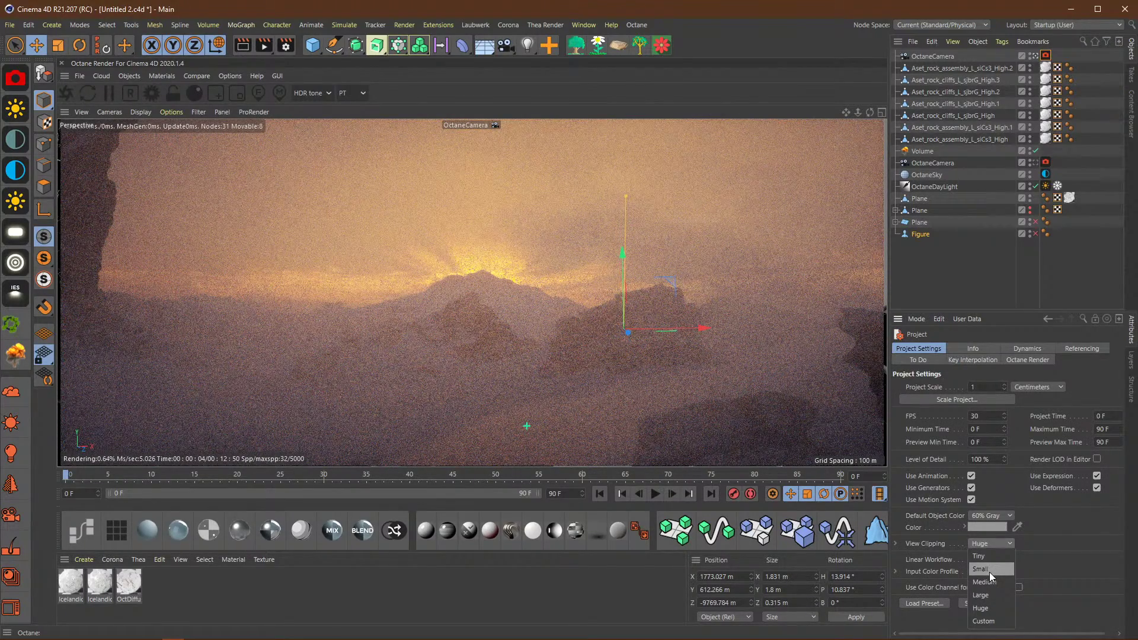
click(989, 570)
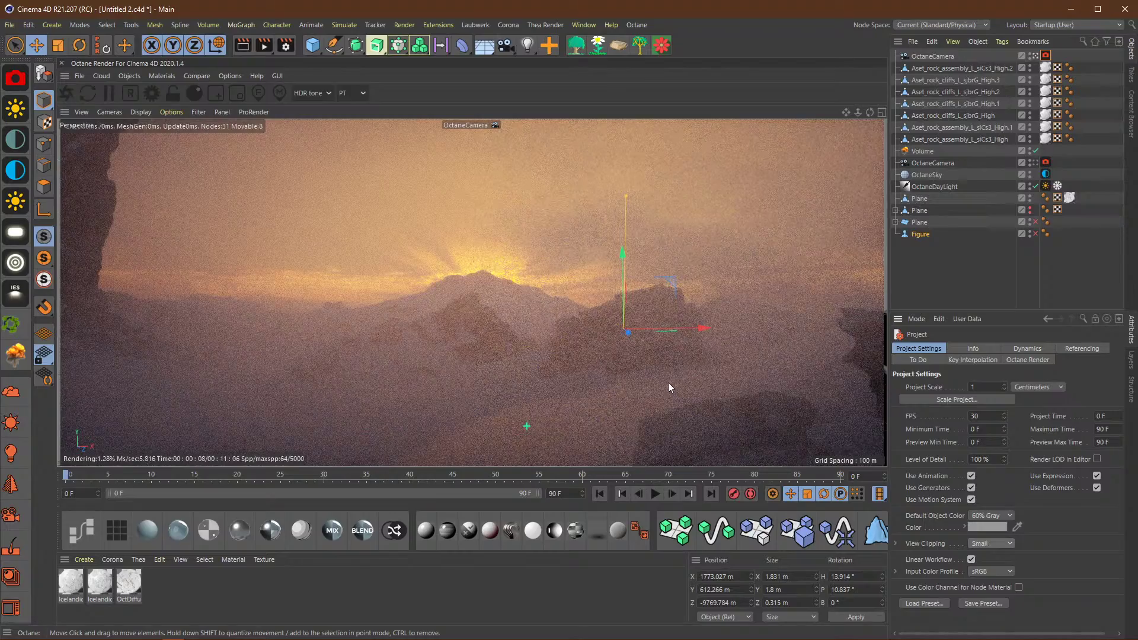
click(625, 328)
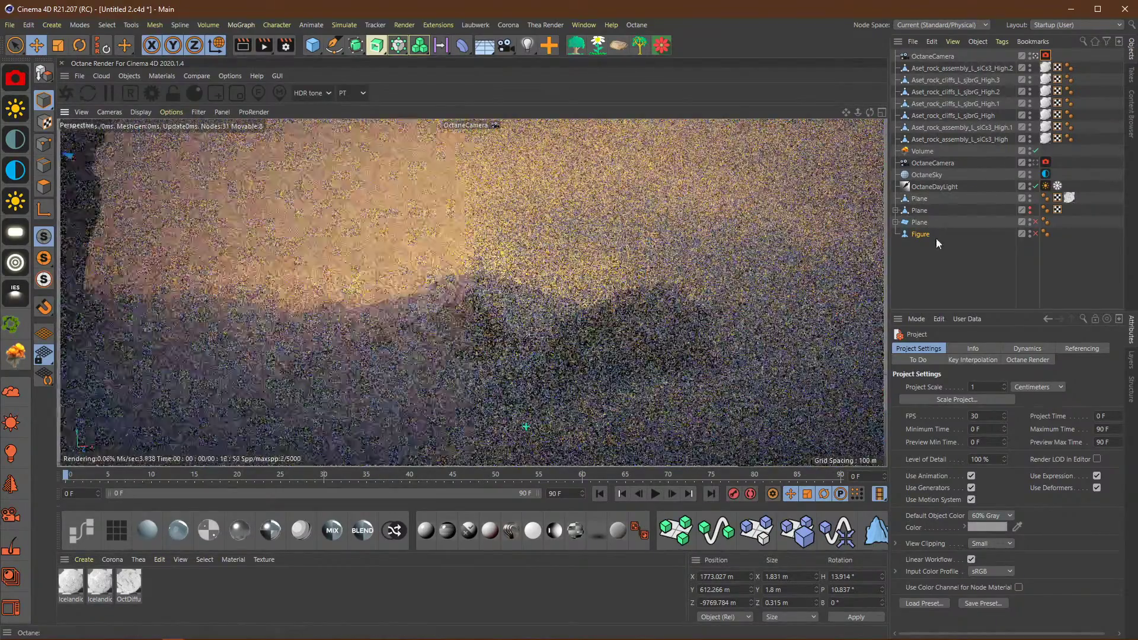
Step: Move the Figure to about X 1773.2 m and Y 613.2 m while viewing it through the second OctaneCamera
click(917, 234)
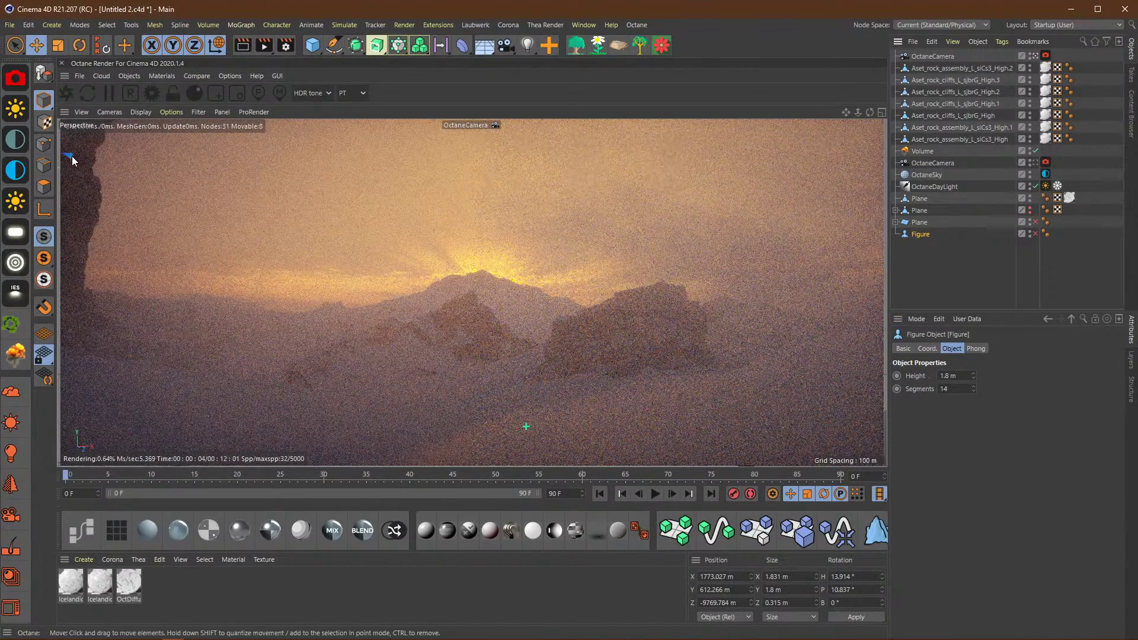
key(s)
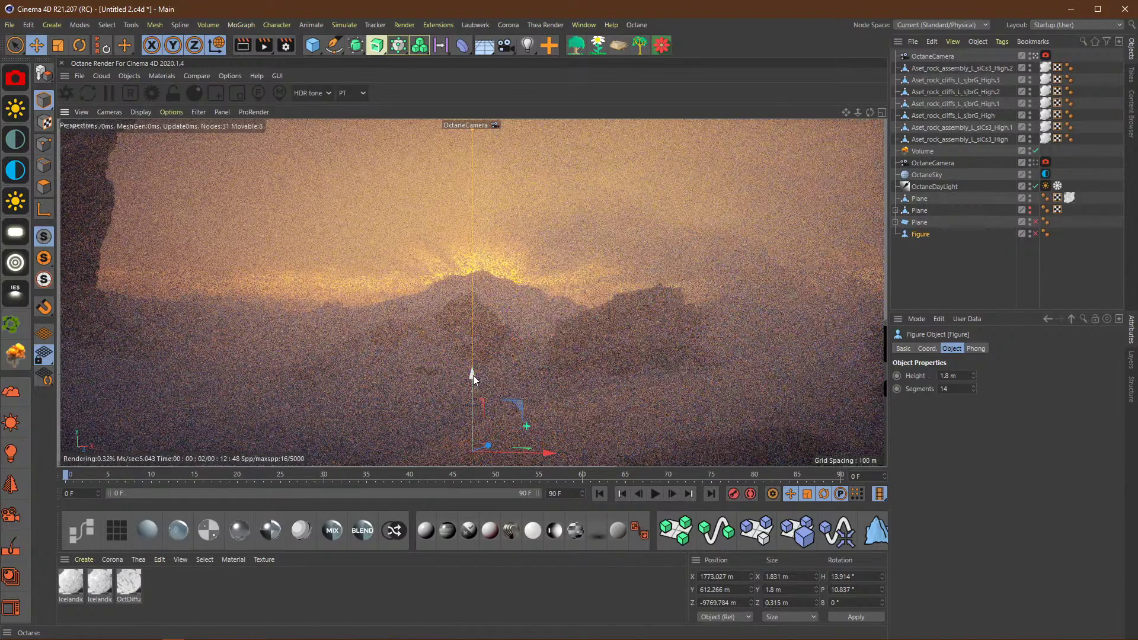
drag(472, 374, 482, 209)
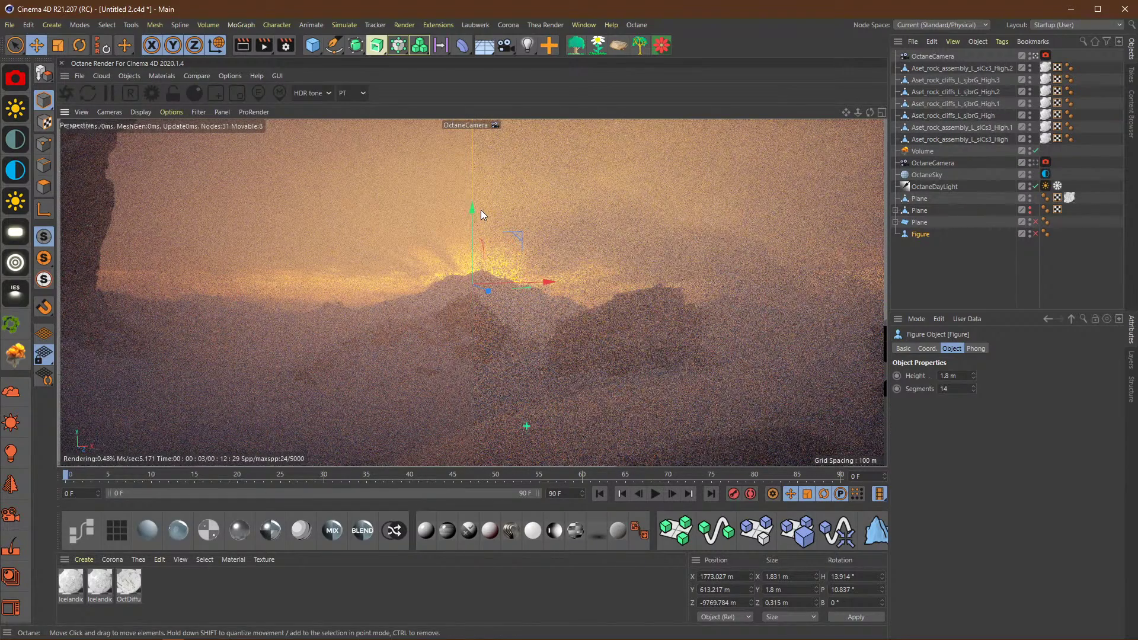
drag(546, 283, 581, 282)
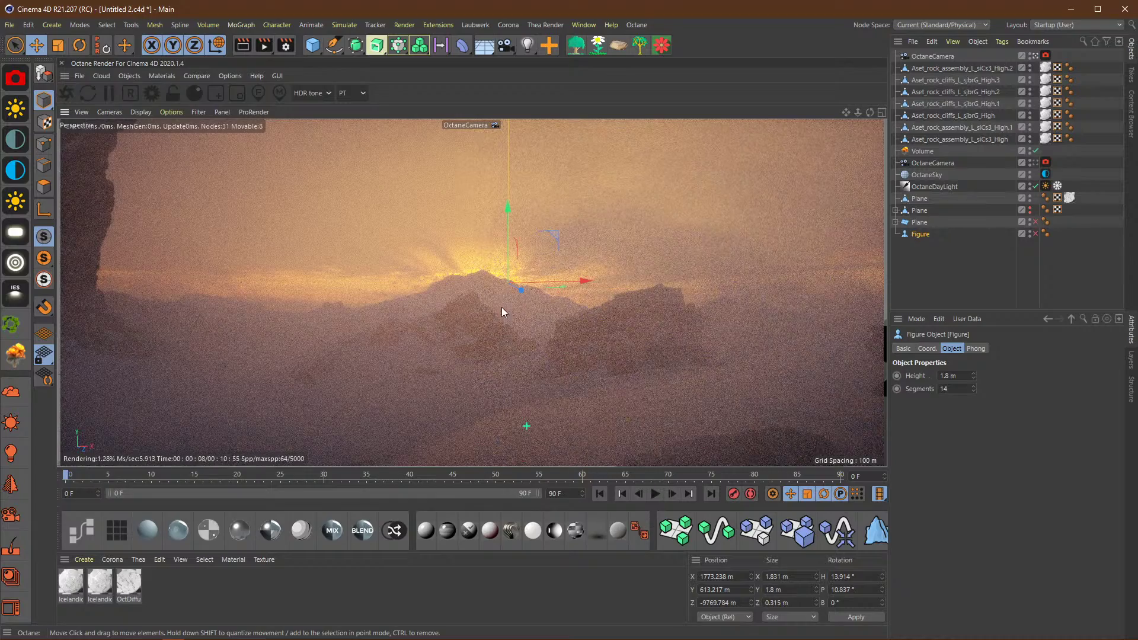
Step: Reframe the second OctaneCamera toward the sun and distant mountains, return to the original OctaneCamera and deselect the Figure
scroll(509, 290, down, 3)
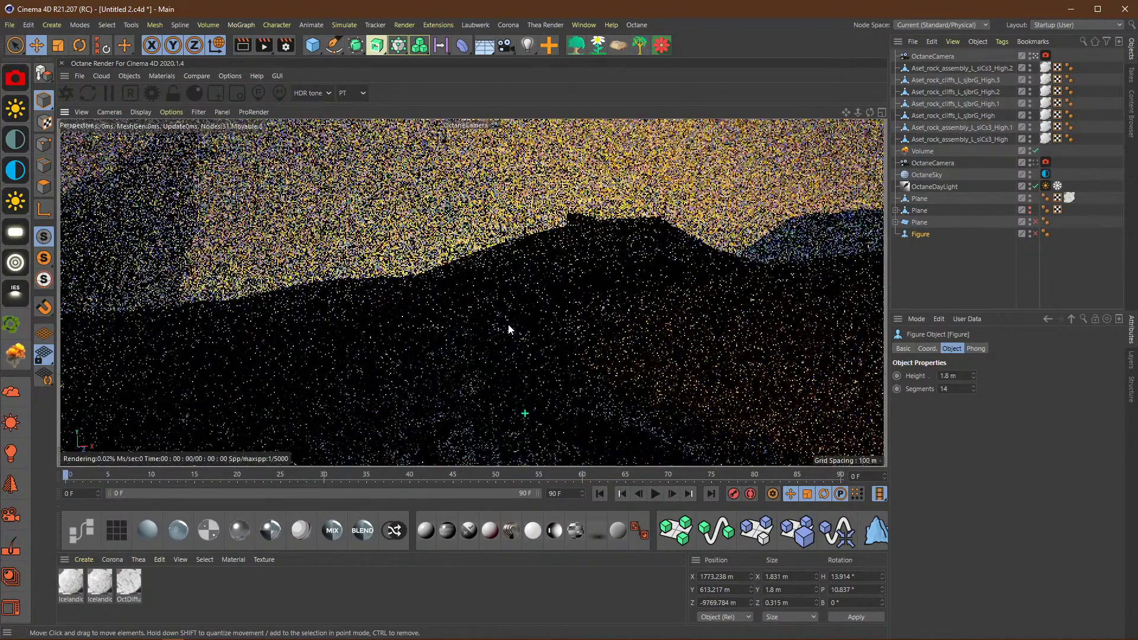
scroll(505, 342, up, 4)
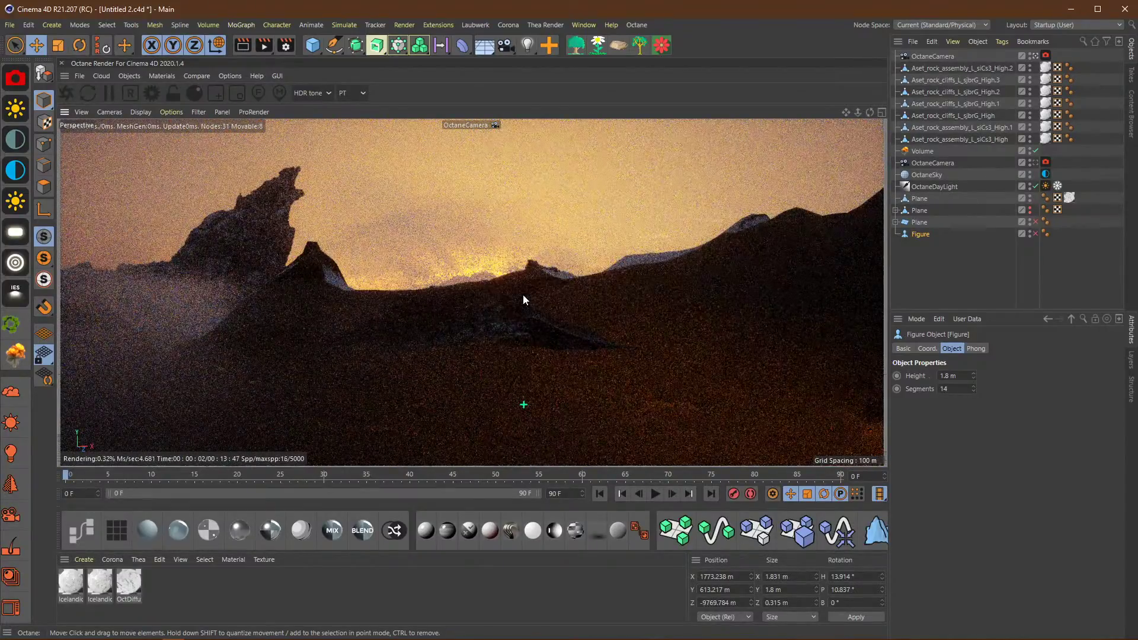
alt+drag(524, 298, 508, 347)
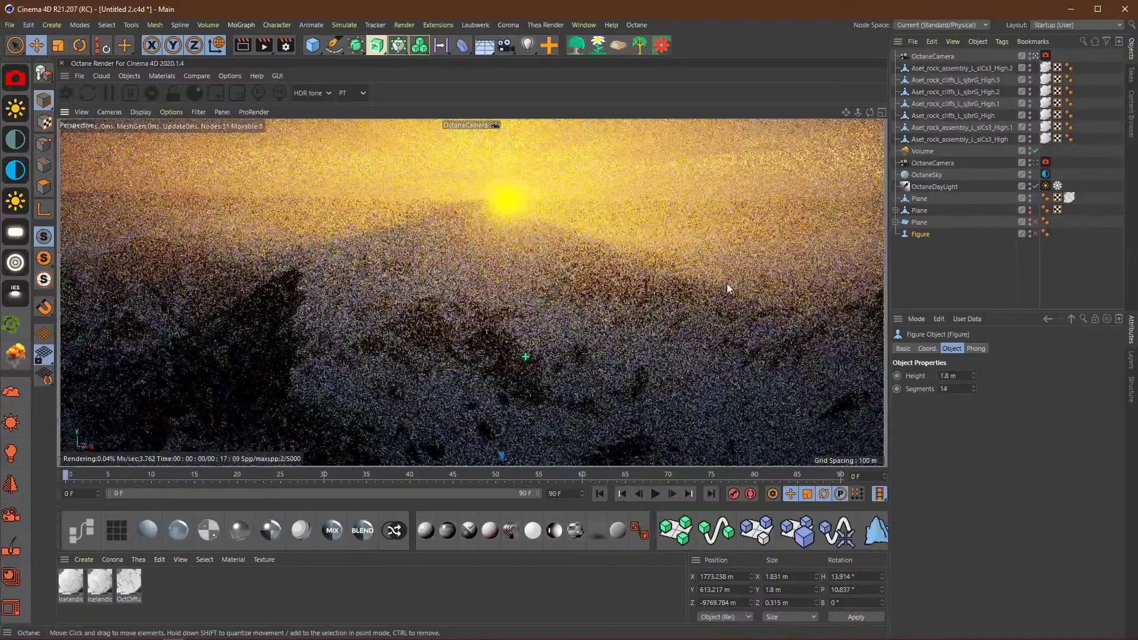
click(1035, 163)
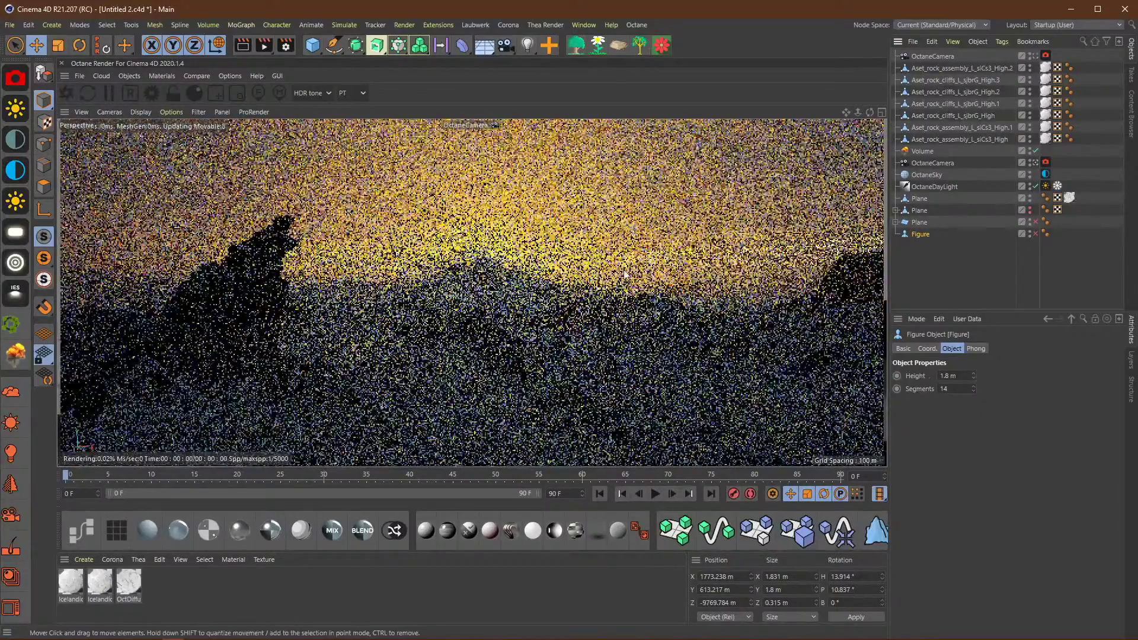
alt+drag(593, 309, 652, 278)
click(943, 260)
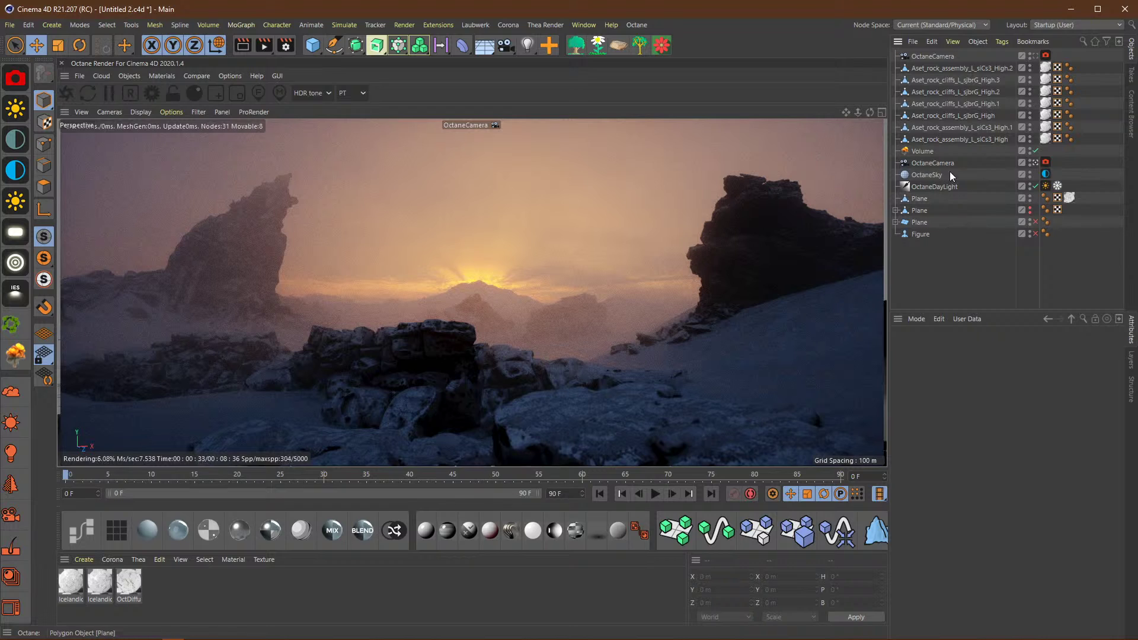
click(958, 136)
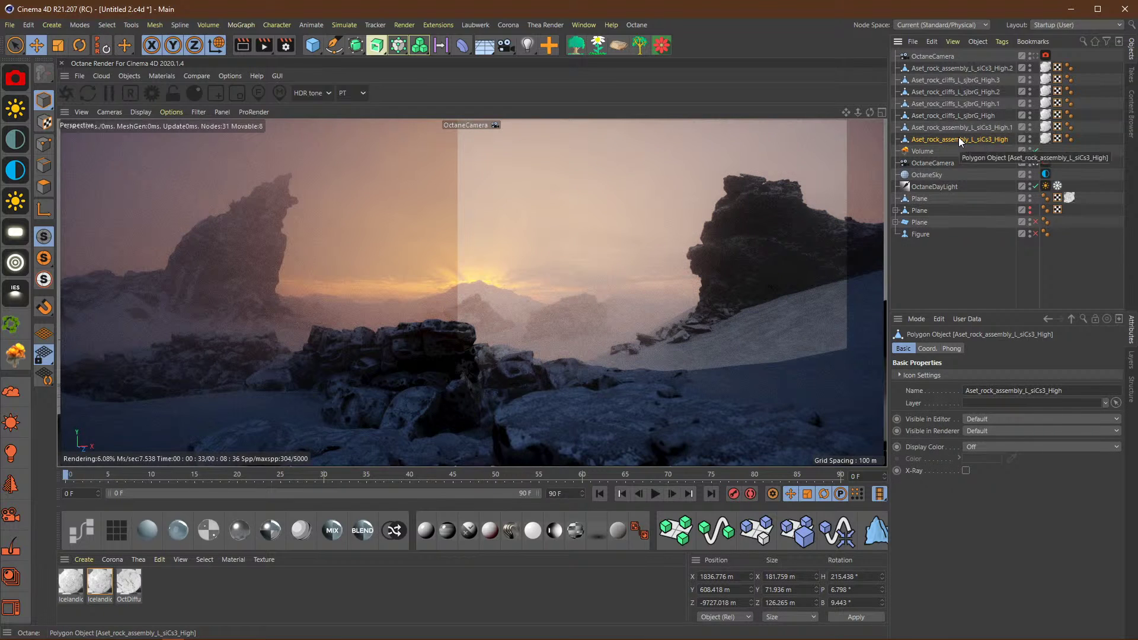
click(917, 284)
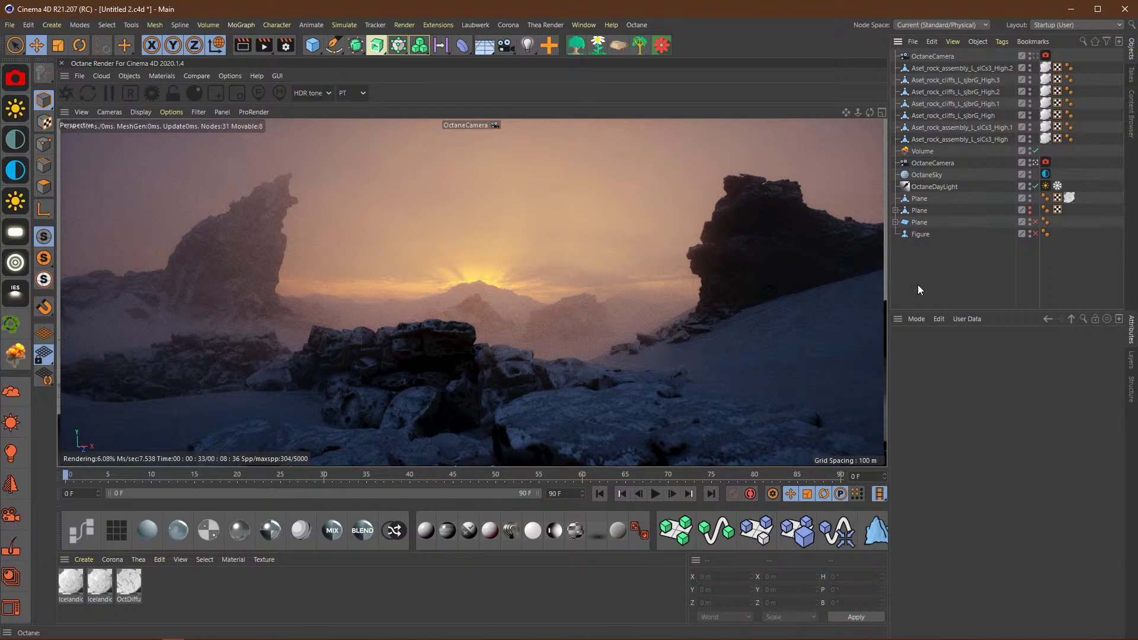